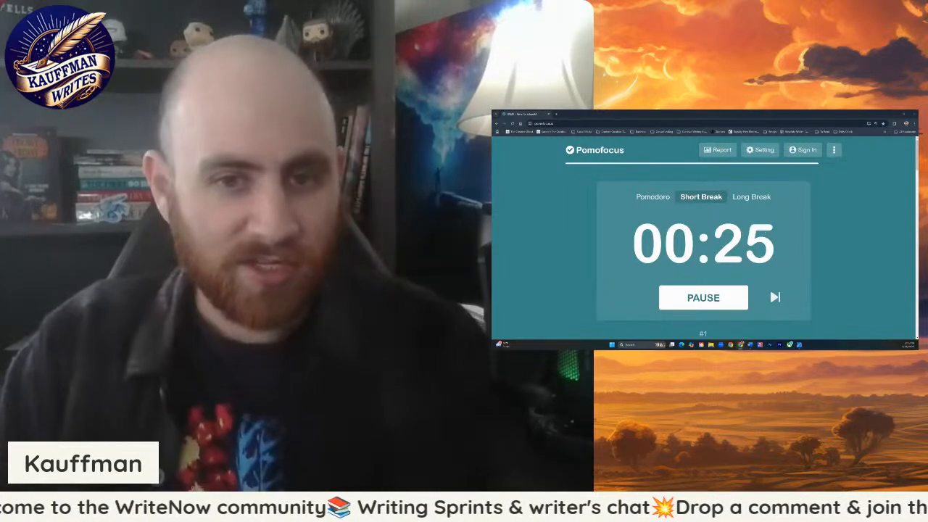
- Move the timer window to the side of the screen so the manuscript and the map are visible next to it
{"action": "left_click_drag", "start_coordinate": [662, 113], "coordinate": [750, 144]}
{"action": "left_click", "coordinate": [542, 260]}
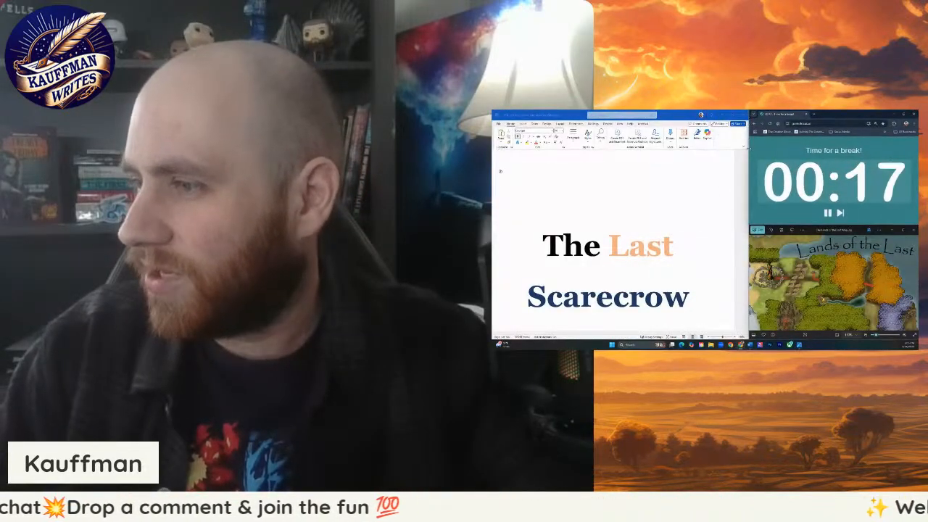
- Search the manuscript for Chapter 16, follow its entry in the table of contents, and close the search pane
{"action": "left_click", "coordinate": [685, 206]}
{"action": "scroll", "coordinate": [543, 186], "scroll_direction": "down", "scroll_amount": 3}
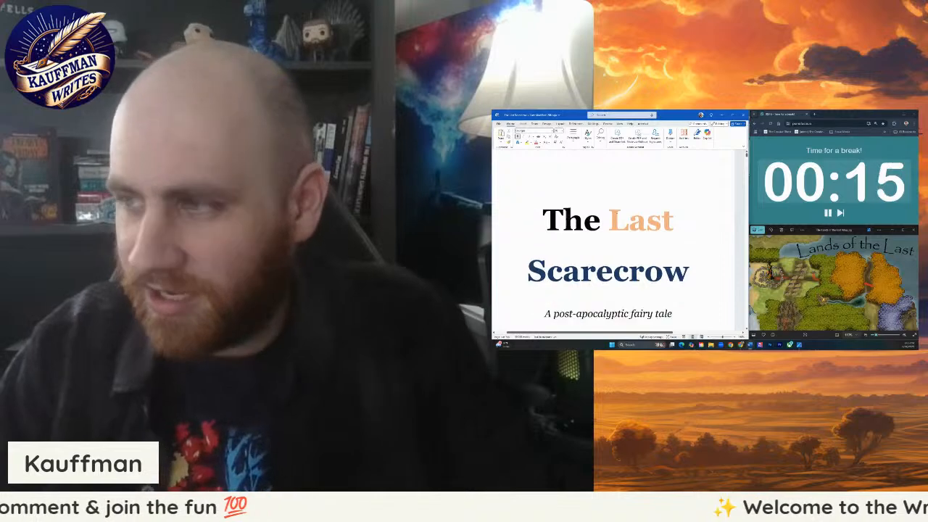
{"action": "scroll", "coordinate": [664, 210], "scroll_direction": "up", "scroll_amount": 1}
{"action": "key", "text": "ctrl+f"}
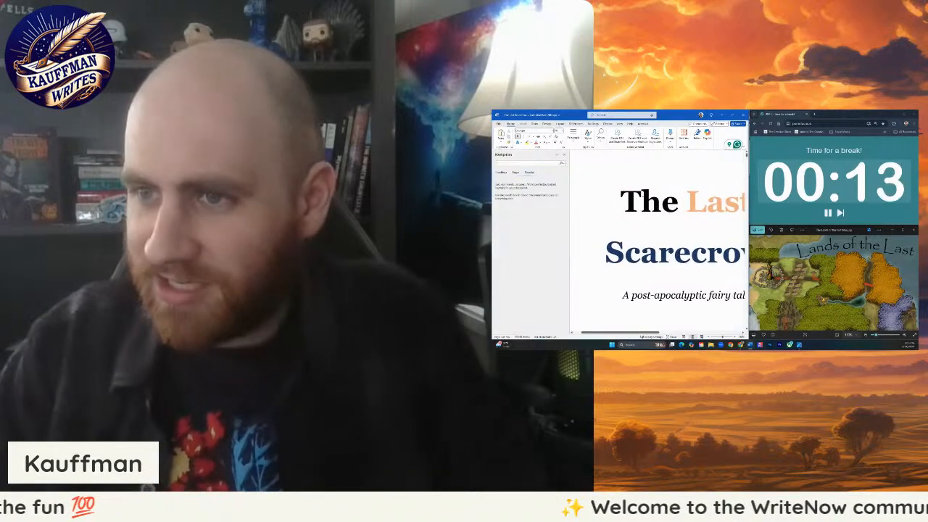
{"action": "type", "text": "chapter 16"}
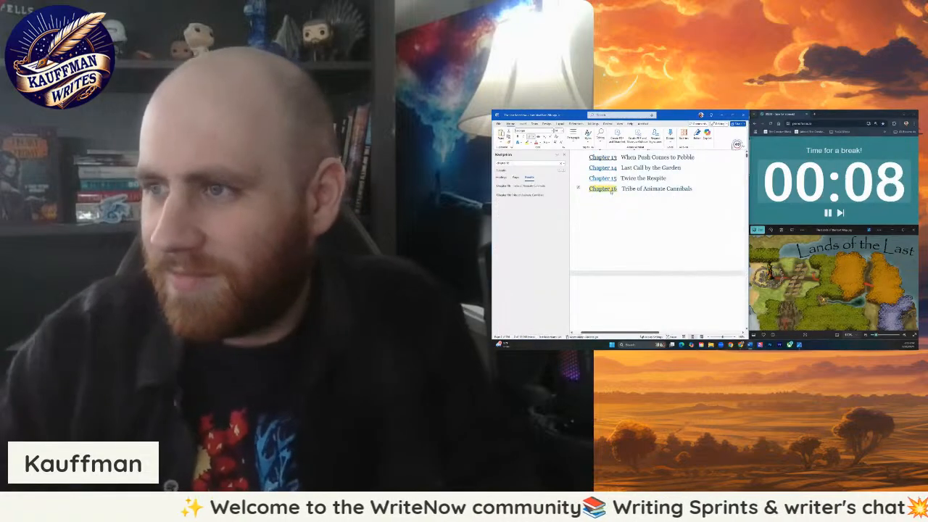
{"action": "left_click", "coordinate": [611, 210]}
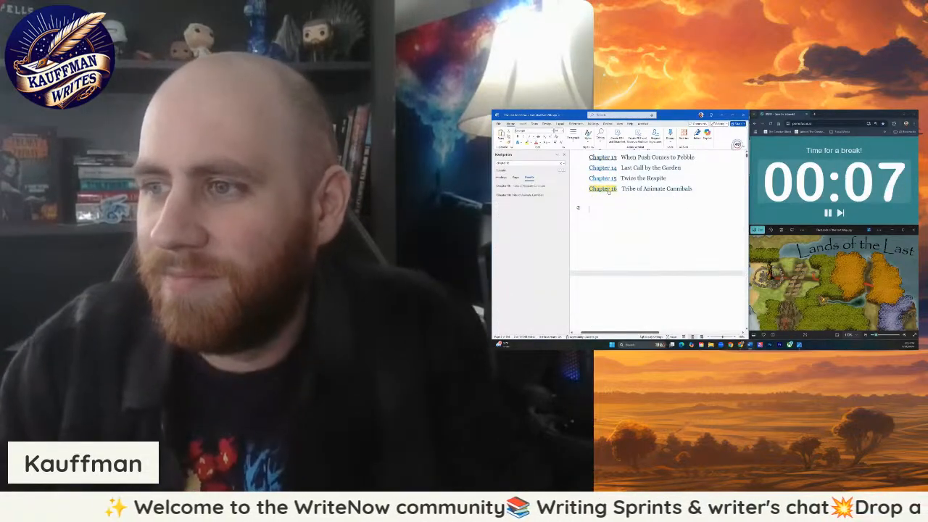
{"action": "scroll", "coordinate": [611, 210], "scroll_direction": "down", "scroll_amount": 2}
{"action": "left_click", "coordinate": [563, 155]}
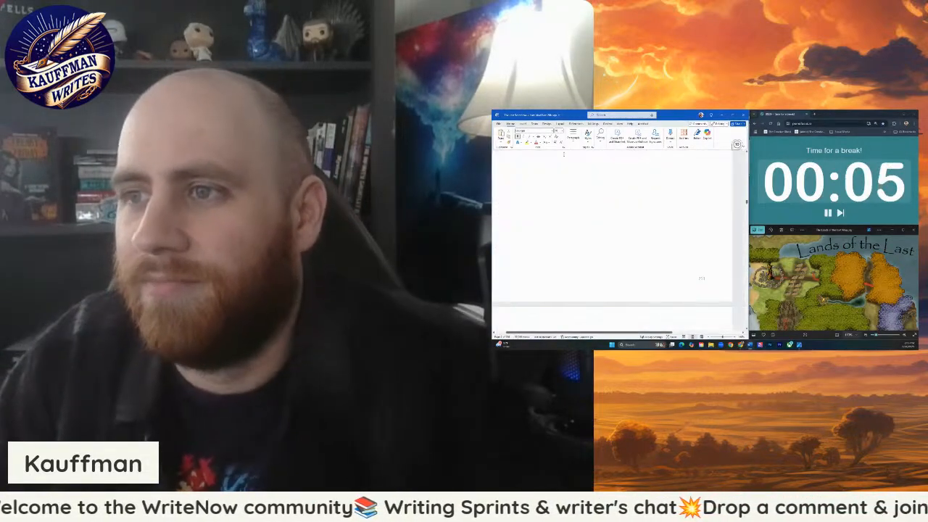
- Read through the fox scene up to the paragraph starting "The world spun into view"
{"action": "scroll", "coordinate": [620, 239], "scroll_direction": "down", "scroll_amount": 15}
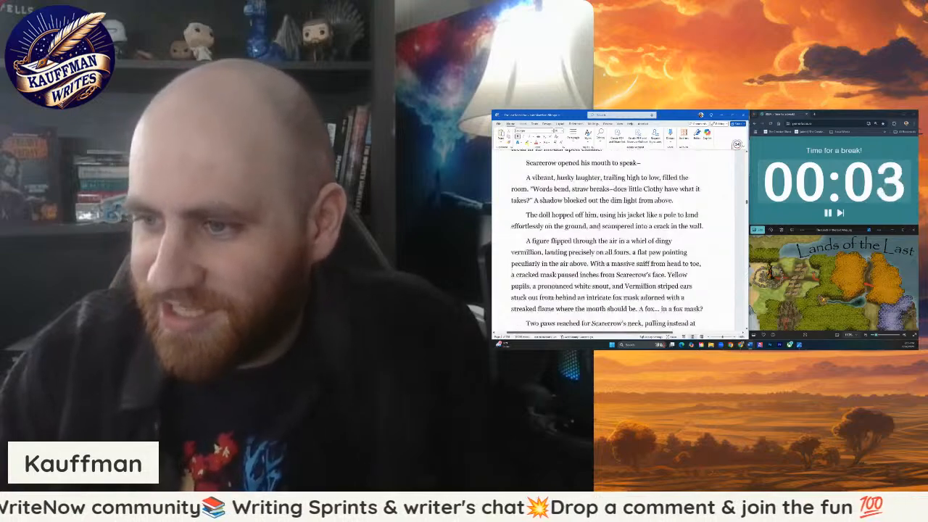
{"action": "scroll", "coordinate": [610, 239], "scroll_direction": "down", "scroll_amount": 15}
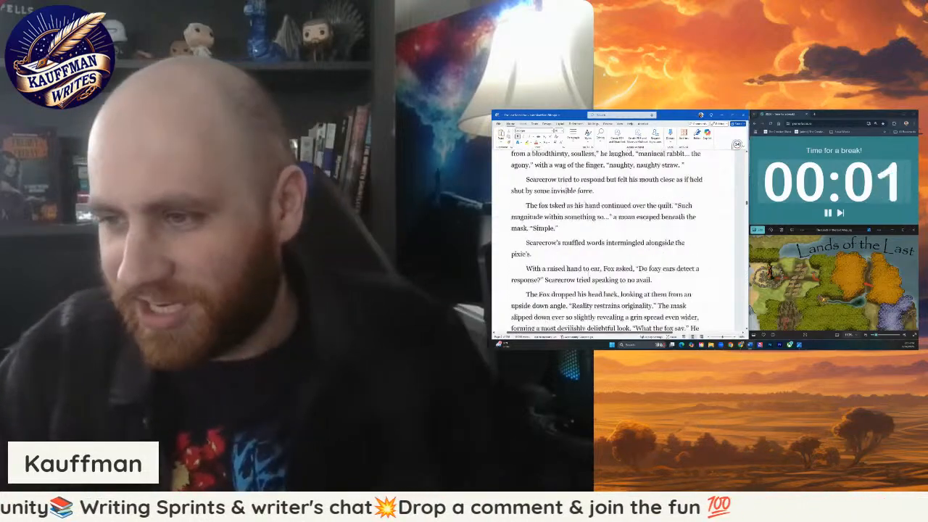
{"action": "scroll", "coordinate": [620, 239], "scroll_direction": "down", "scroll_amount": 15}
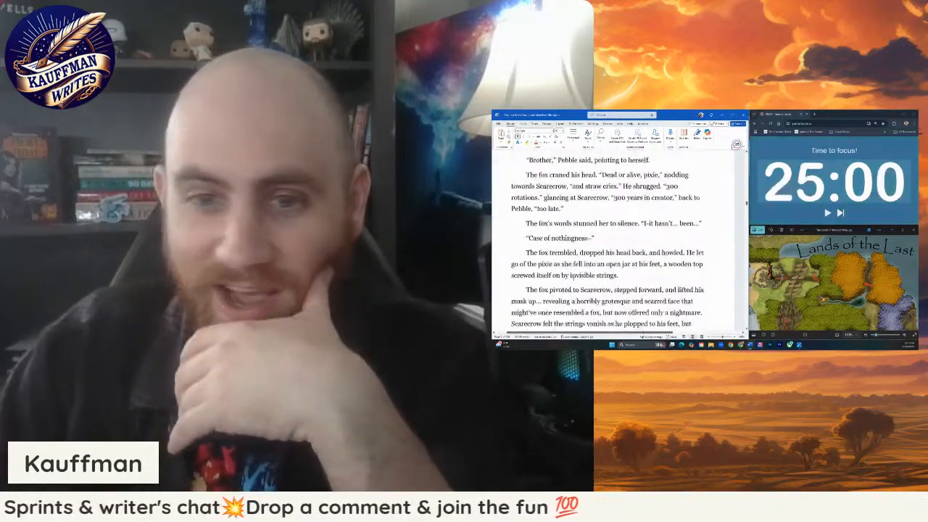
{"action": "scroll", "coordinate": [619, 240], "scroll_direction": "down", "scroll_amount": 8}
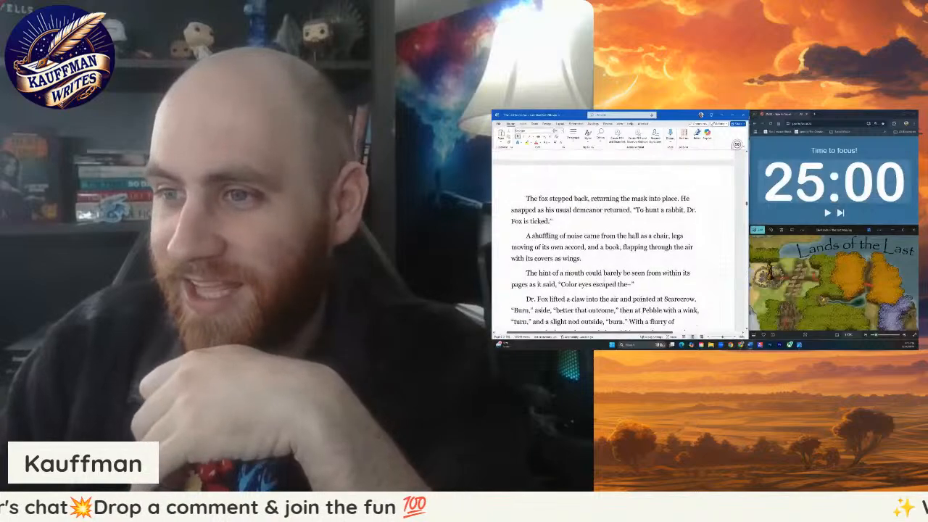
{"action": "scroll", "coordinate": [620, 239], "scroll_direction": "up", "scroll_amount": 4}
{"action": "scroll", "coordinate": [619, 239], "scroll_direction": "down", "scroll_amount": 15}
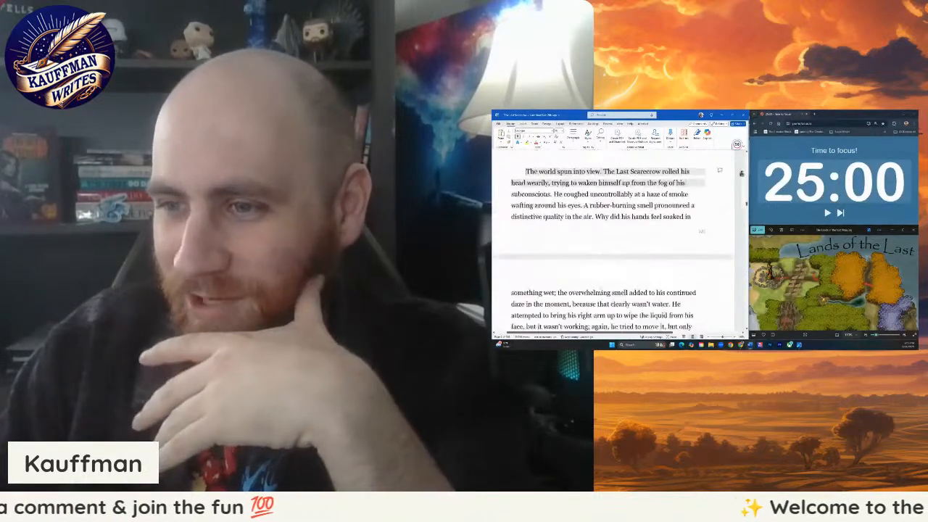
{"action": "scroll", "coordinate": [619, 239], "scroll_direction": "up", "scroll_amount": 10}
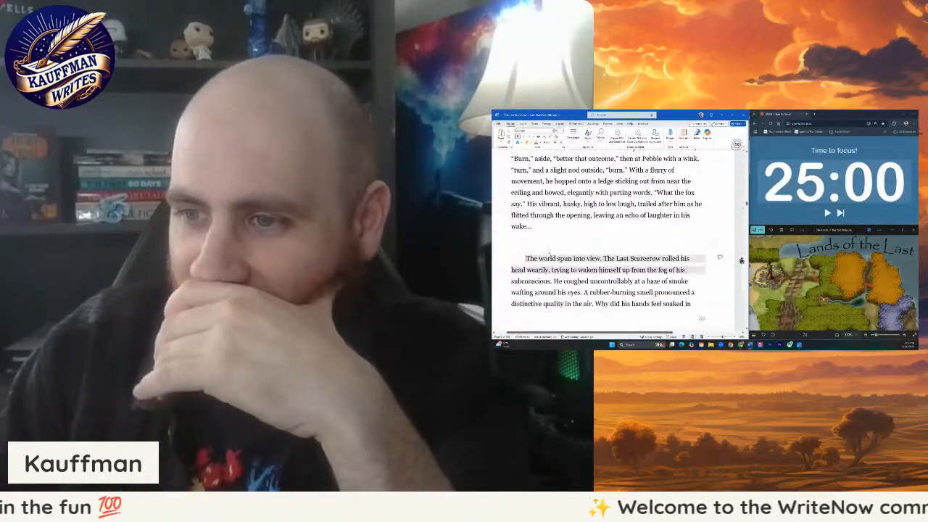
{"action": "scroll", "coordinate": [619, 239], "scroll_direction": "up", "scroll_amount": 4}
{"action": "scroll", "coordinate": [620, 239], "scroll_direction": "down", "scroll_amount": 2}
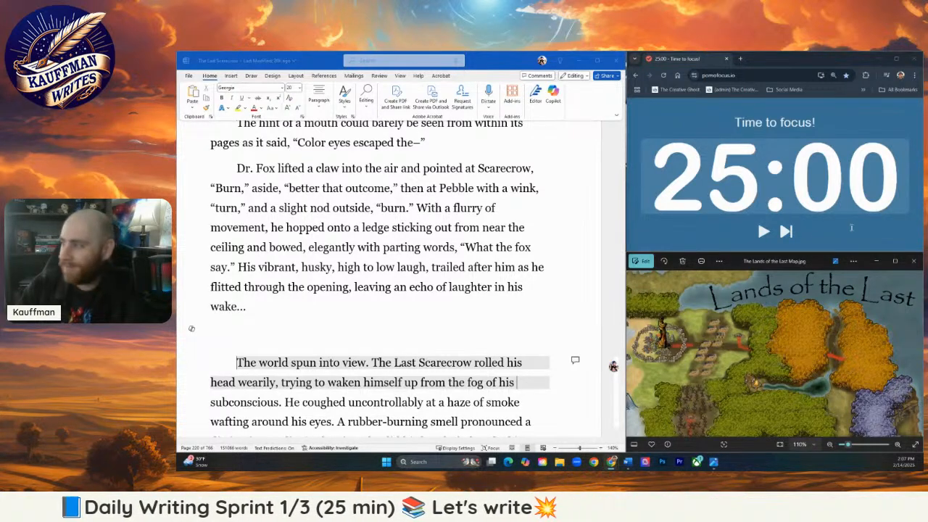
- Start the 25-minute focus timer and place the cursor on the blank line after the fox scene
{"action": "left_click", "coordinate": [763, 232]}
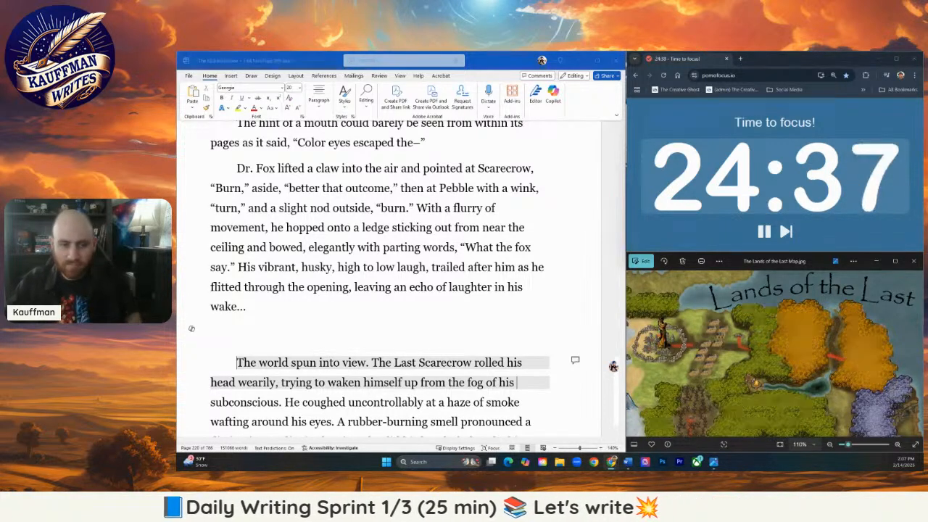
{"action": "left_click", "coordinate": [319, 333]}
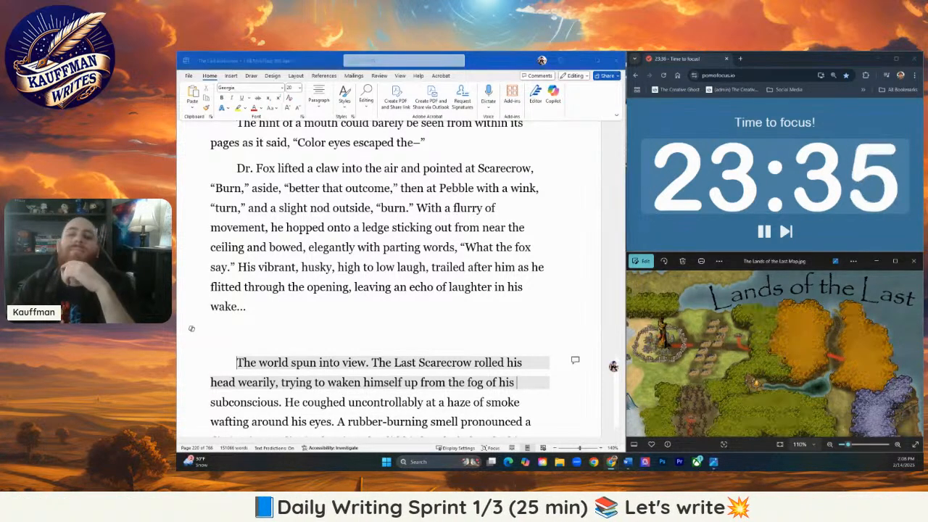
- Reread the end of the fox scene, from the mask returning into place to the fox's parting laugh, for wording to revise
{"action": "left_click", "coordinate": [421, 154]}
{"action": "scroll", "coordinate": [420, 156], "scroll_direction": "down", "scroll_amount": 2}
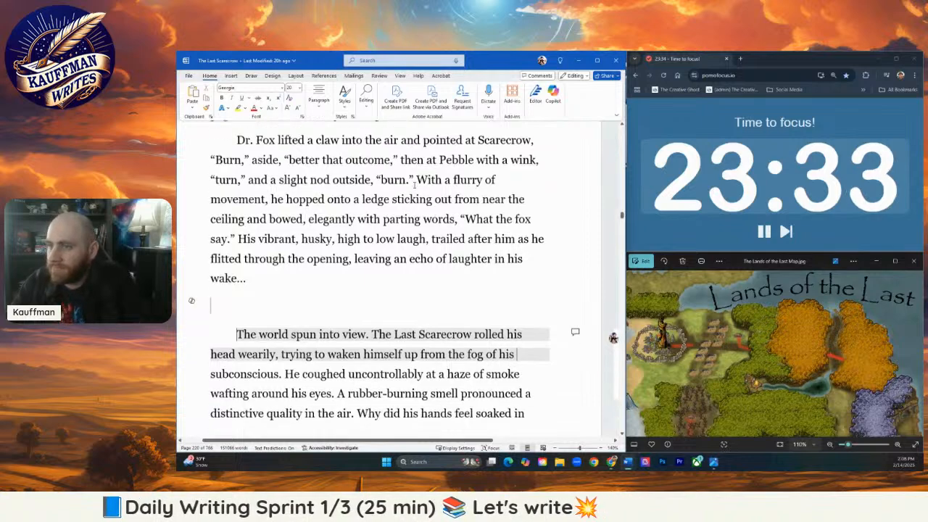
{"action": "scroll", "coordinate": [392, 223], "scroll_direction": "up", "scroll_amount": 4}
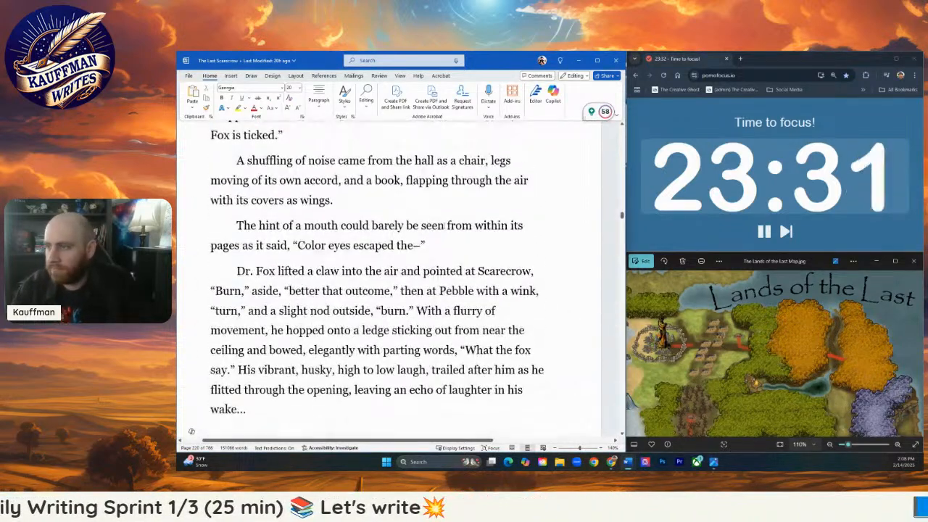
{"action": "scroll", "coordinate": [444, 226], "scroll_direction": "up", "scroll_amount": 1}
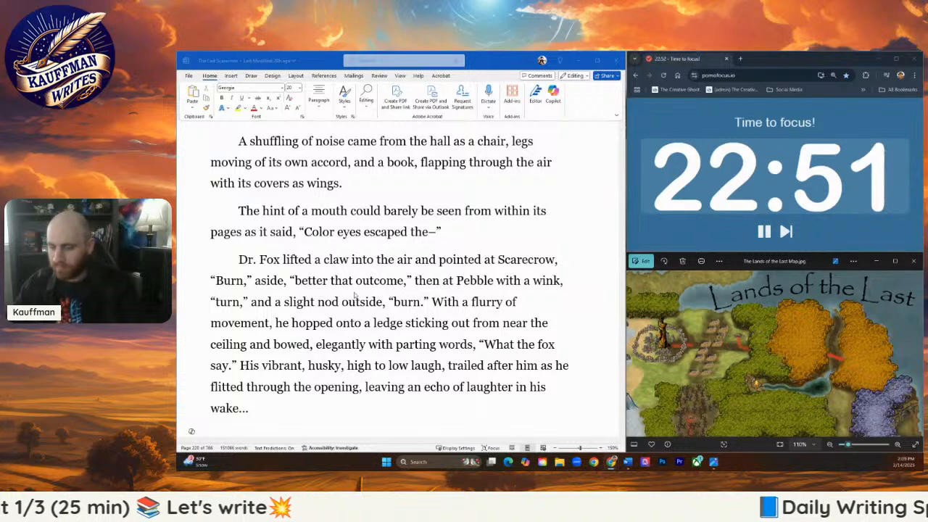
{"action": "left_click", "coordinate": [389, 285]}
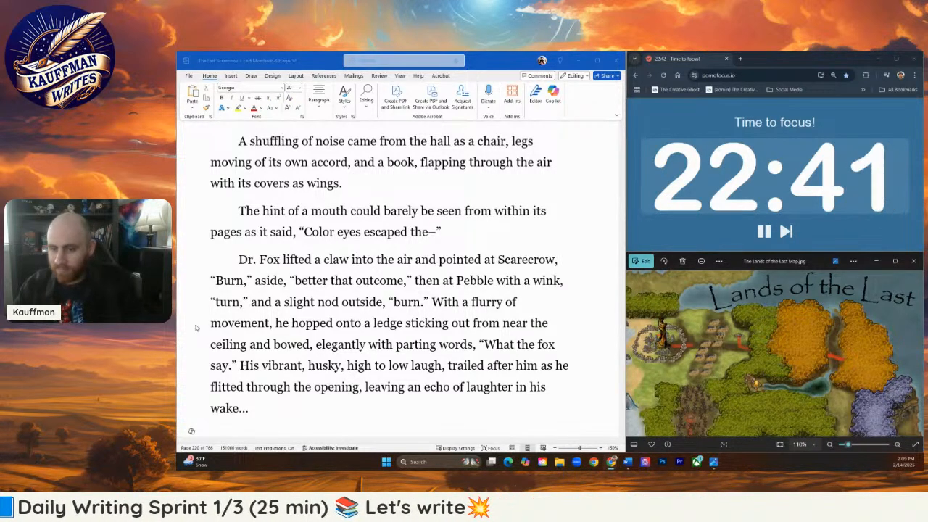
{"action": "scroll", "coordinate": [440, 241], "scroll_direction": "down", "scroll_amount": 1}
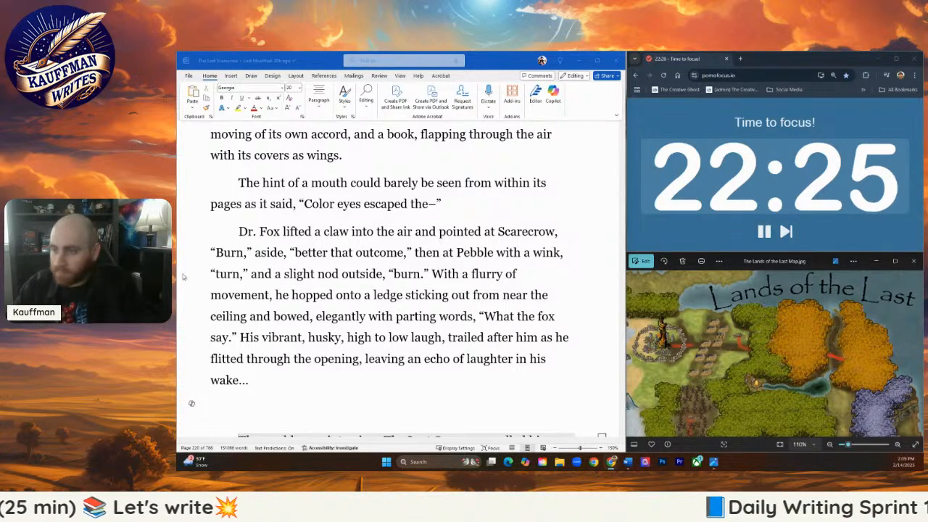
{"action": "left_click", "coordinate": [217, 406]}
{"action": "scroll", "coordinate": [314, 289], "scroll_direction": "down", "scroll_amount": 1}
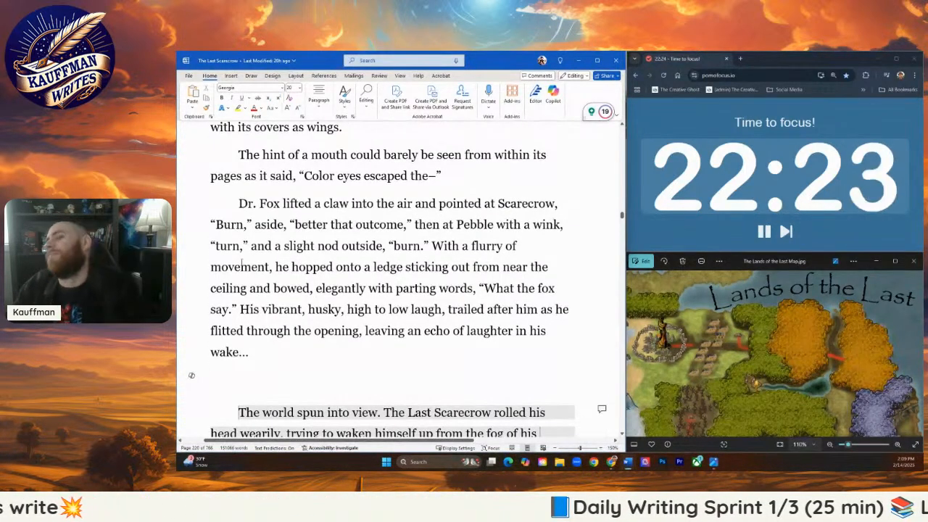
{"action": "scroll", "coordinate": [347, 269], "scroll_direction": "down", "scroll_amount": 1}
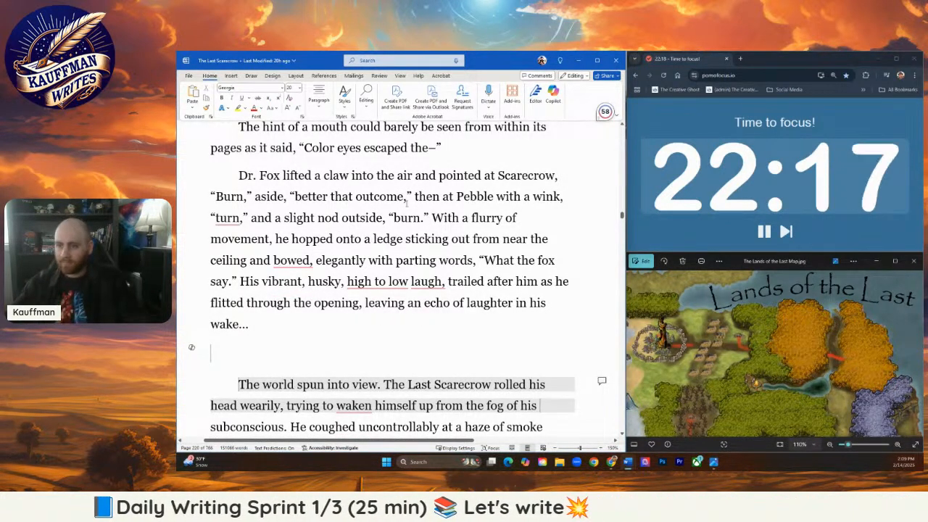
{"action": "scroll", "coordinate": [386, 204], "scroll_direction": "up", "scroll_amount": 6}
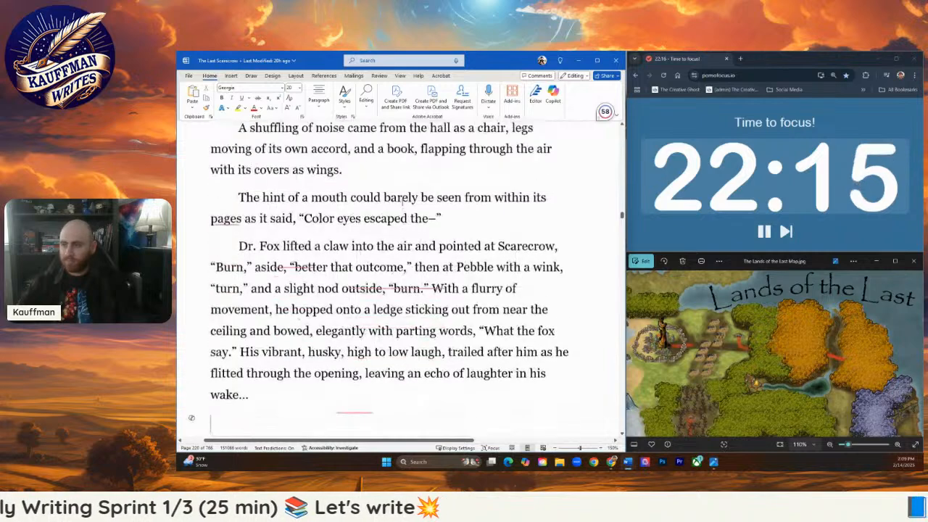
{"action": "left_click", "coordinate": [415, 211]}
{"action": "scroll", "coordinate": [411, 227], "scroll_direction": "up", "scroll_amount": 3}
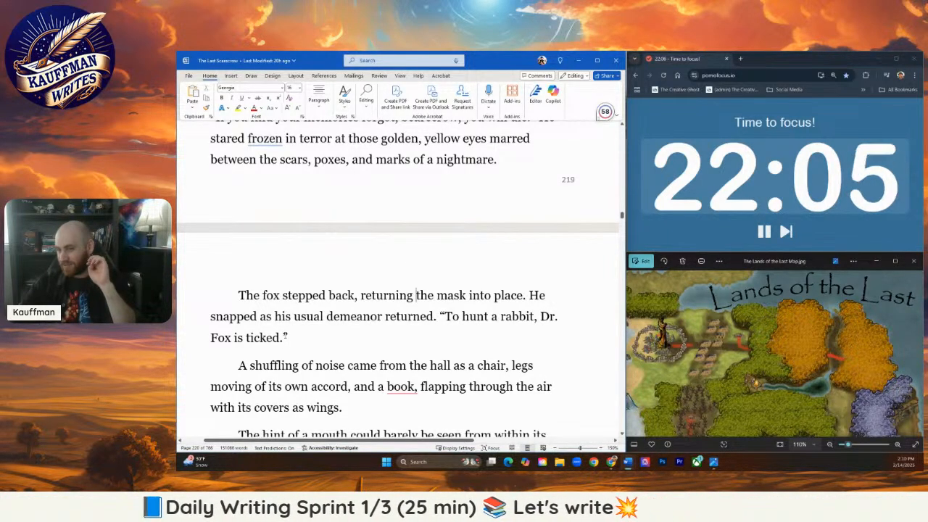
- Reword the fox's line about hunting a rabbit to read "To hunt a rabbit or burn the straw."
{"action": "left_click_drag", "start_coordinate": [279, 334], "coordinate": [535, 316]}
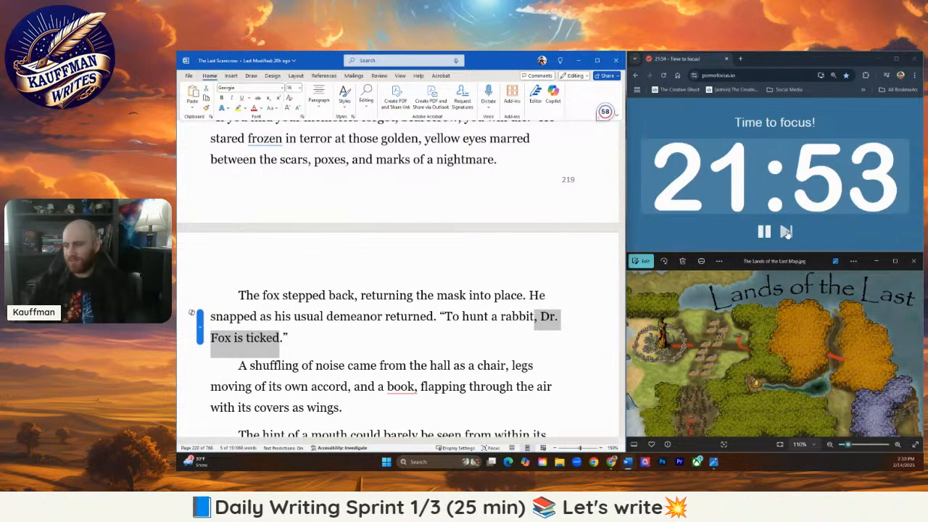
{"action": "key", "text": "BackSpace"}
{"action": "type", "text": "or burn "}
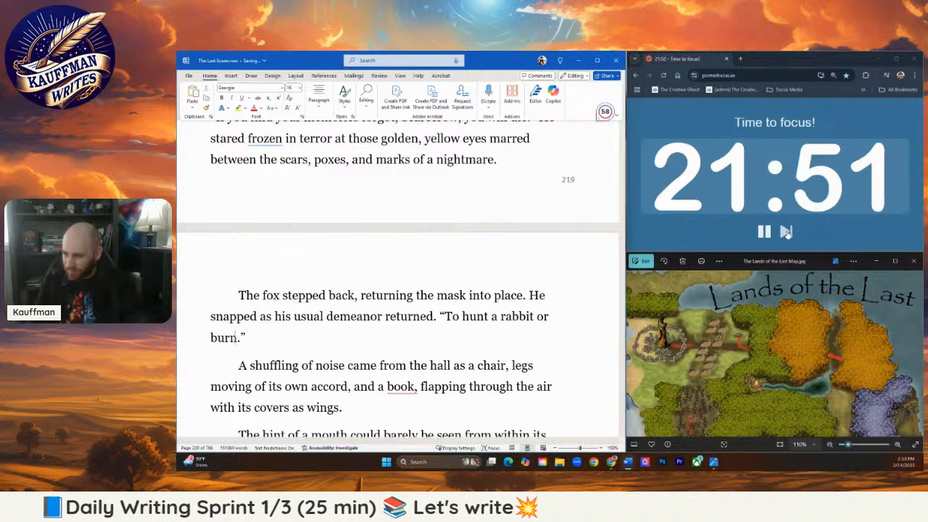
{"action": "type", "text": "the stra"}
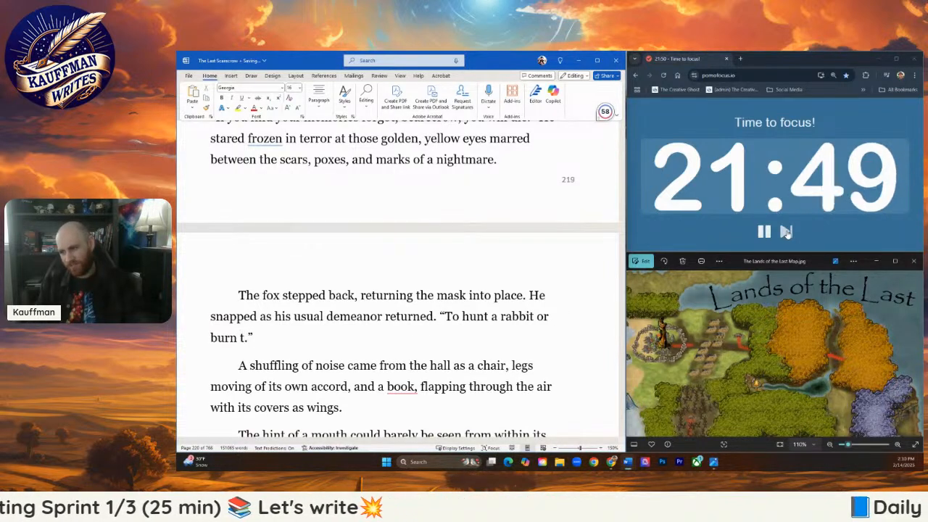
{"action": "type", "text": "w."}
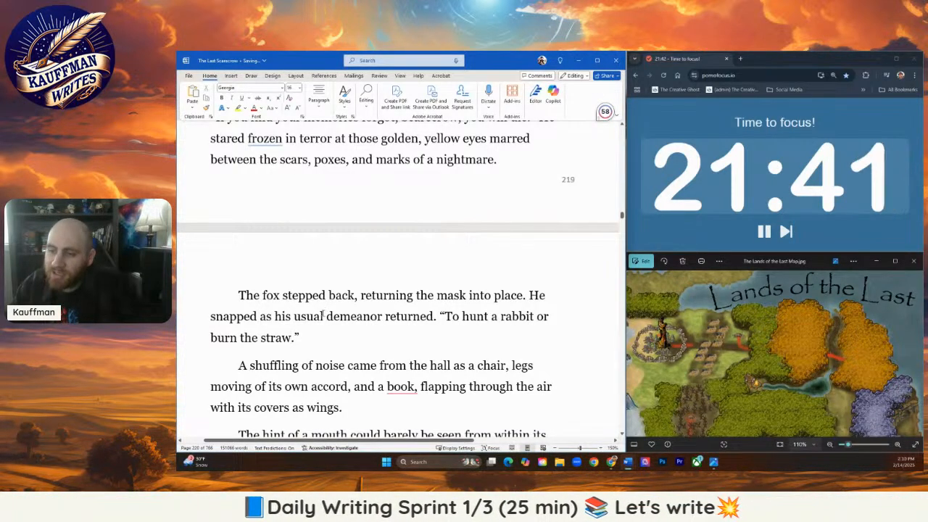
- Replace "usual" with "erratic" before "demeanor", and end the fox's rabbit line with a question mark
{"action": "left_click_drag", "start_coordinate": [324, 316], "coordinate": [294, 316]}
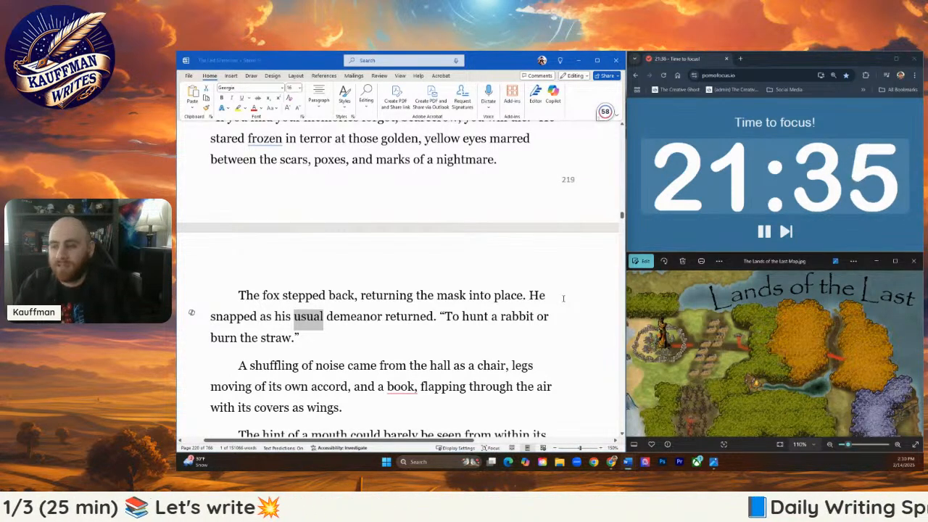
{"action": "type", "text": "erratic"}
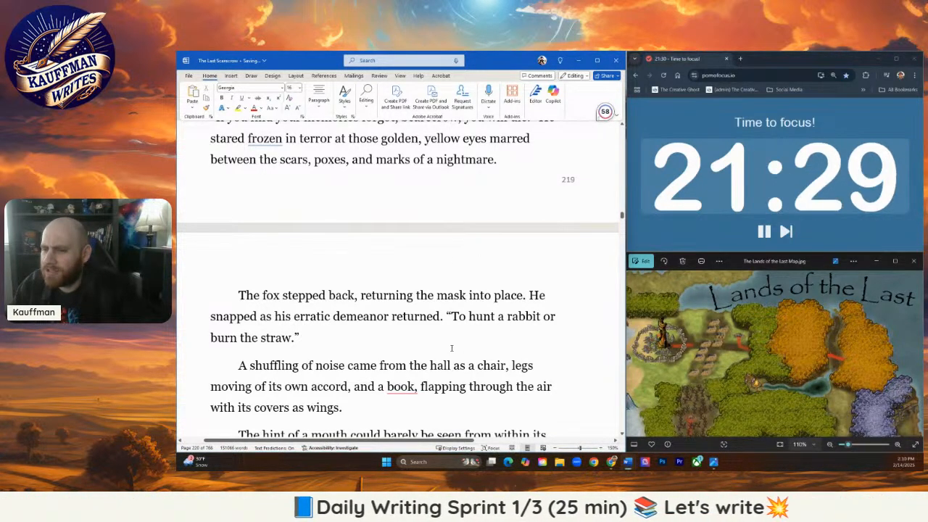
{"action": "scroll", "coordinate": [421, 339], "scroll_direction": "down", "scroll_amount": 1}
{"action": "scroll", "coordinate": [421, 338], "scroll_direction": "down", "scroll_amount": 1}
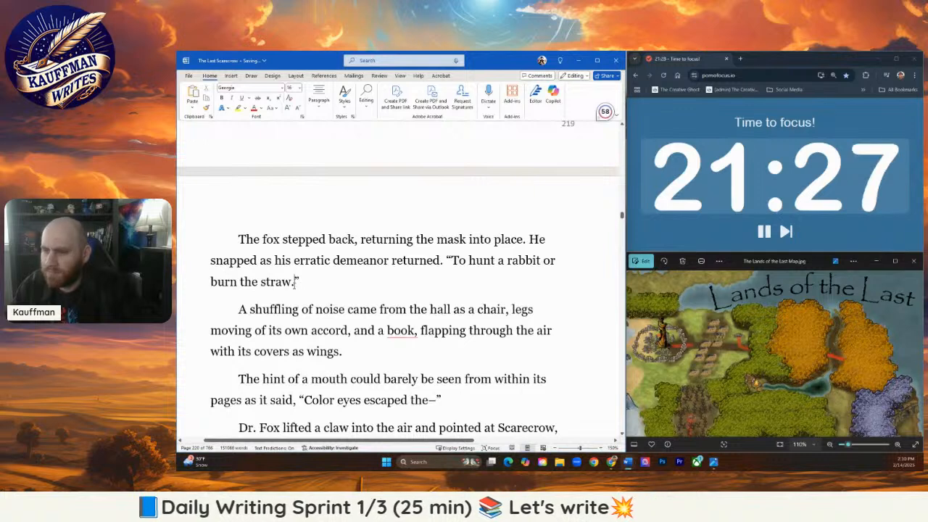
{"action": "left_click_drag", "start_coordinate": [294, 285], "coordinate": [290, 285]}
{"action": "type", "text": "?"}
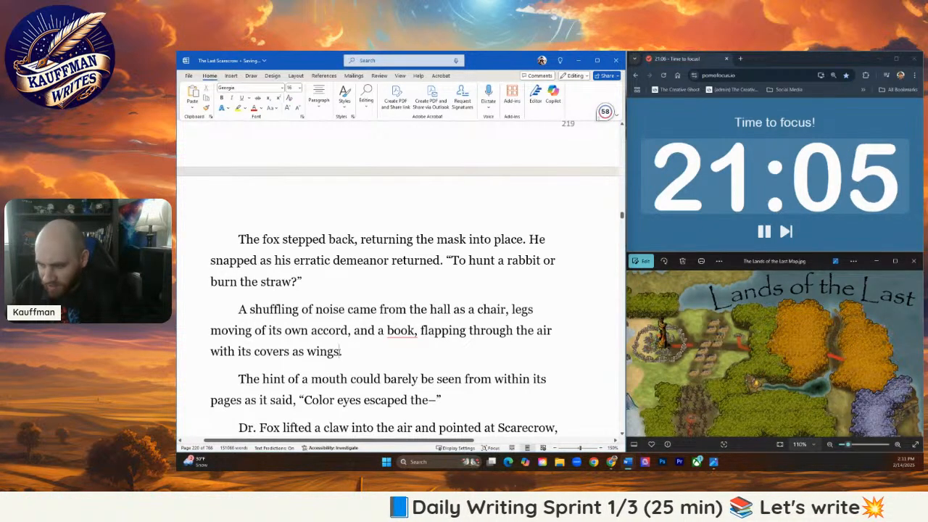
- Replace "with its covers as wings" with "approached Dr. Fox" after a comma, at the end of the chair and book sentence
{"action": "left_click_drag", "start_coordinate": [340, 351], "coordinate": [210, 351]}
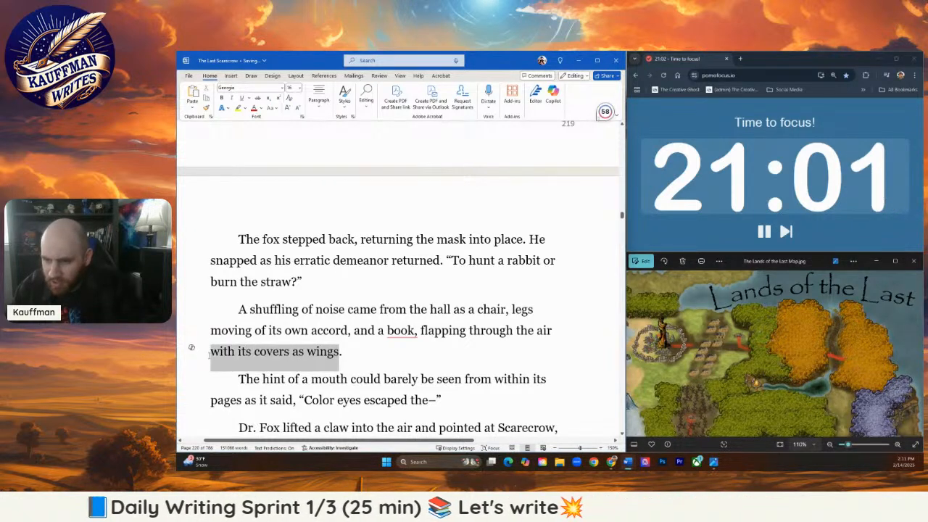
{"action": "key", "text": "BackSpace"}
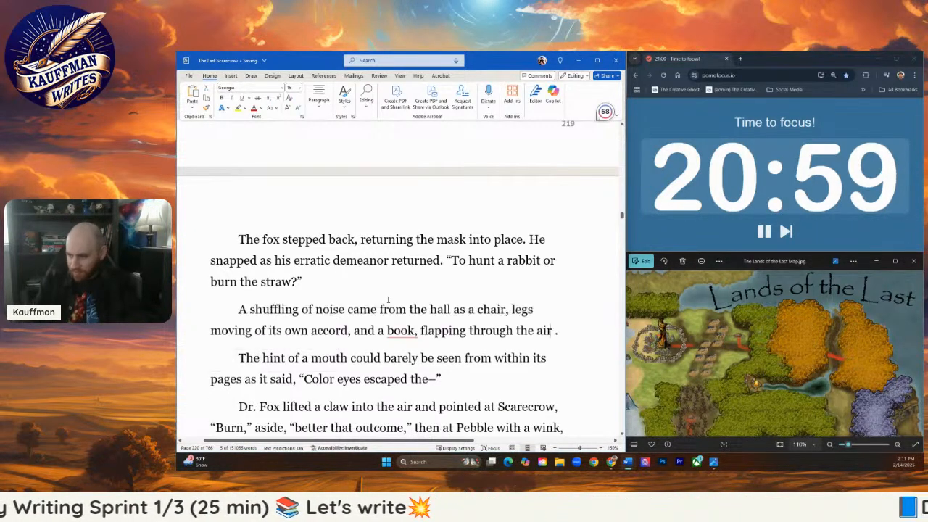
{"action": "type", "text": ", approached D"}
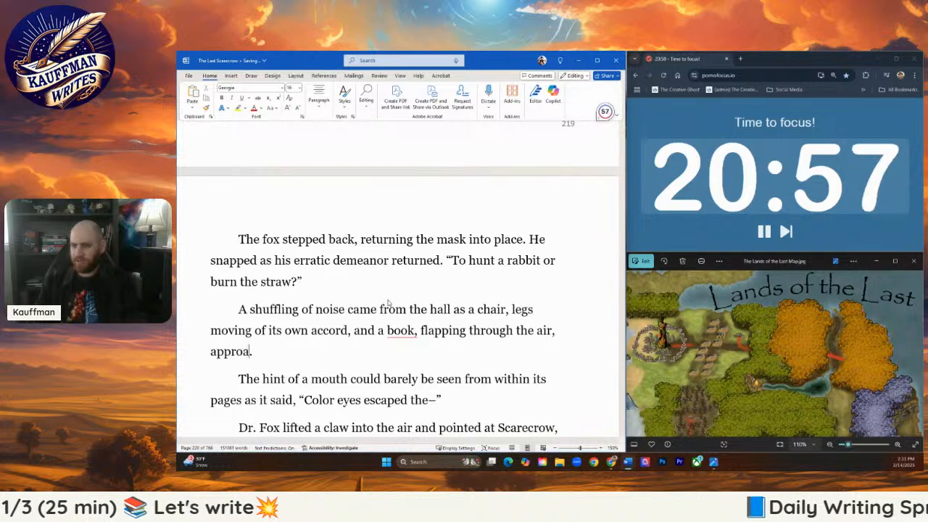
{"action": "type", "text": "r. Fox."}
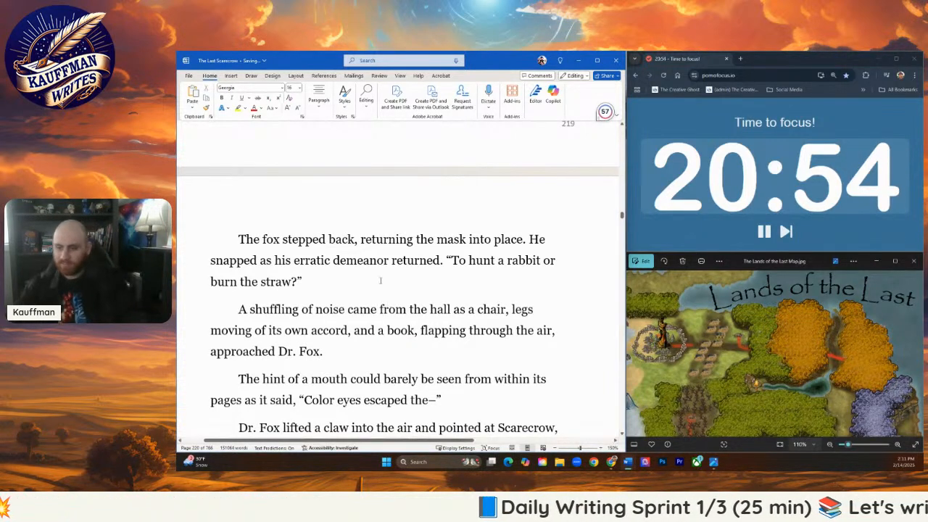
{"action": "scroll", "coordinate": [380, 281], "scroll_direction": "down", "scroll_amount": 1}
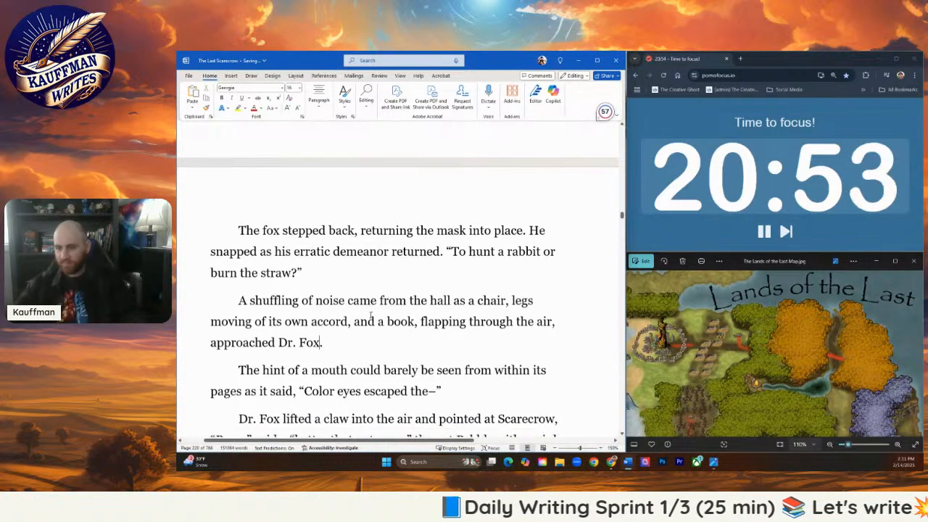
{"action": "scroll", "coordinate": [400, 294], "scroll_direction": "down", "scroll_amount": 1}
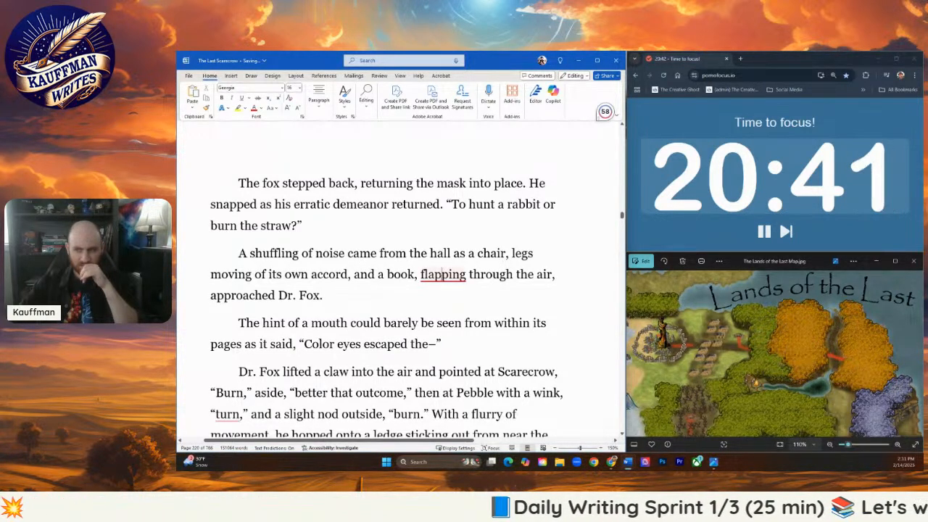
{"action": "mouse_move", "coordinate": [444, 275]}
{"action": "left_click", "coordinate": [376, 276]}
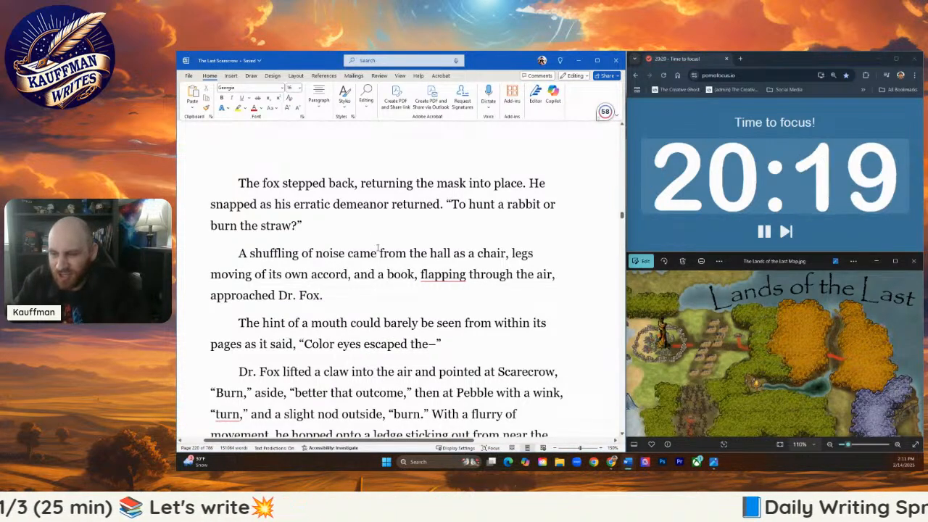
- Extend the fox's aside to Scarecrow to read "better that outcome, straw,"
{"action": "scroll", "coordinate": [426, 279], "scroll_direction": "down", "scroll_amount": 1}
{"action": "scroll", "coordinate": [426, 279], "scroll_direction": "down", "scroll_amount": 2}
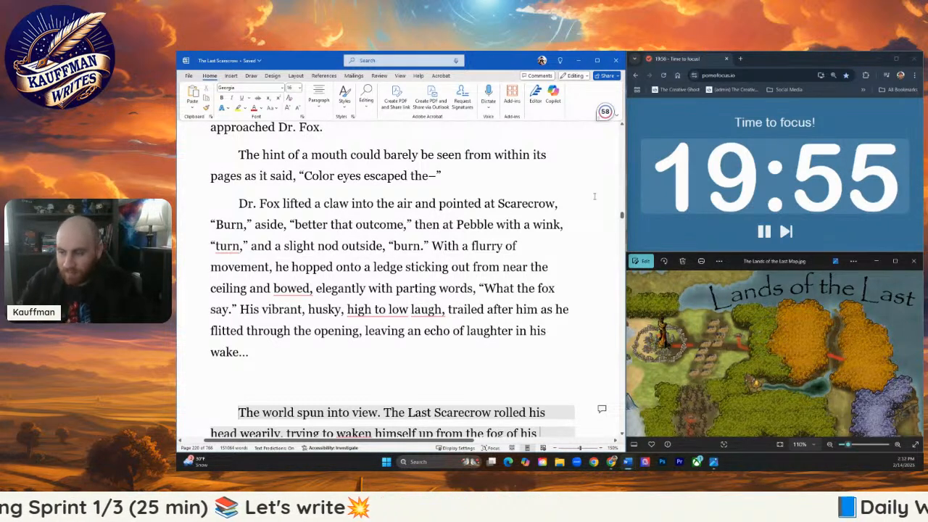
{"action": "type", "text": "for you"}
{"action": "key", "text": "BackSpace"}
{"action": "key", "text": "BackSpace"}
{"action": "key", "text": "BackSpace"}
{"action": "key", "text": "BackSpace"}
{"action": "key", "text": "BackSpace"}
{"action": "key", "text": "BackSpace"}
{"action": "key", "text": "BackSpace"}
{"action": "key", "text": "BackSpace"}
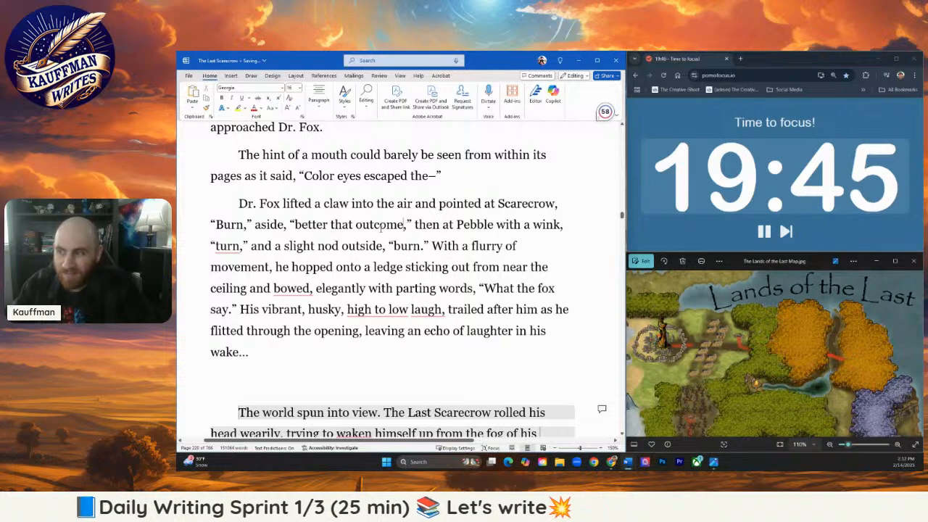
{"action": "type", "text": ", straw,"}
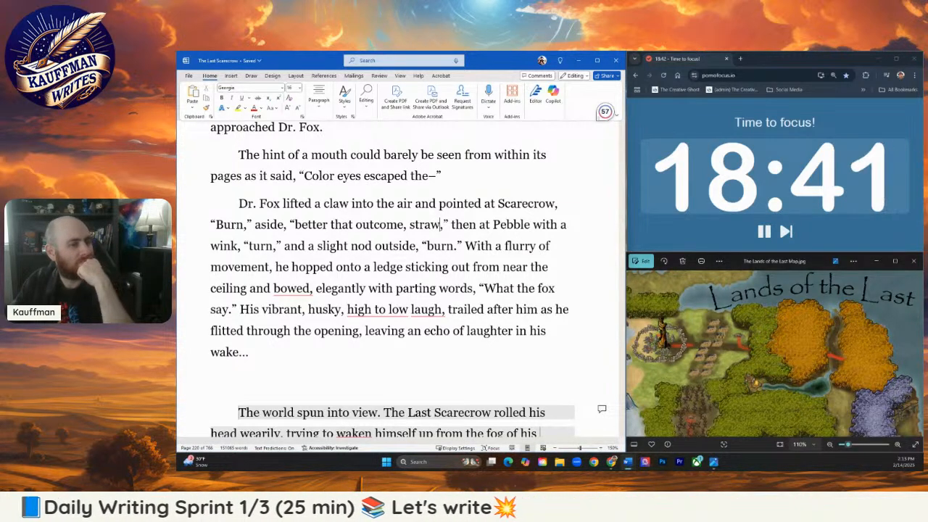
{"action": "key", "text": "alt+Tab"}
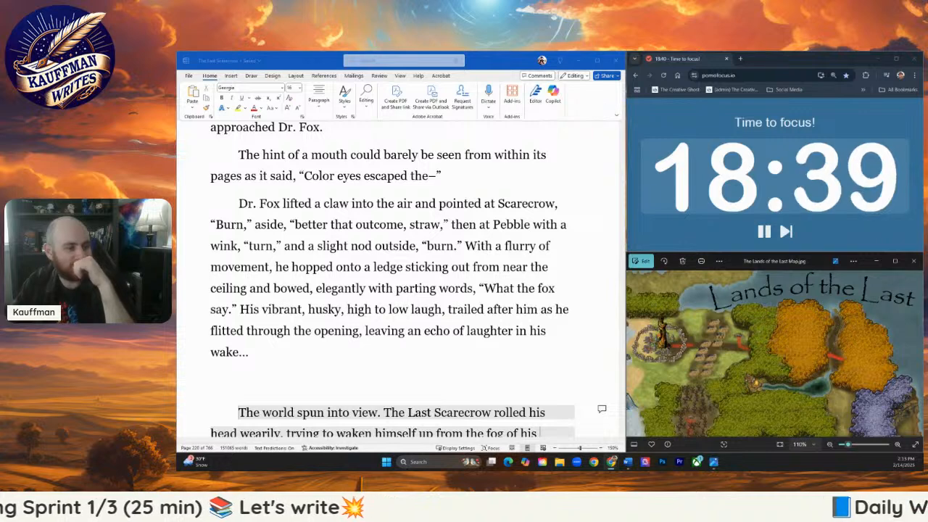
{"action": "key", "text": "alt+Tab"}
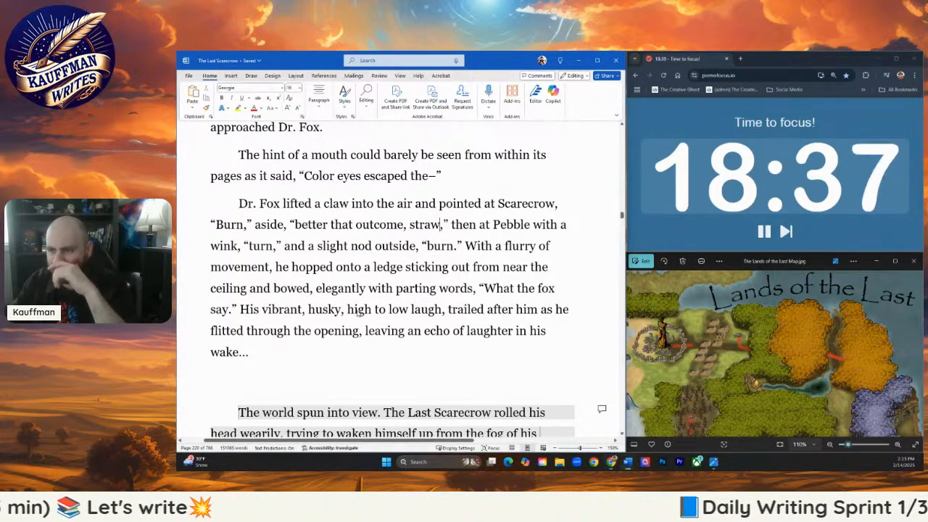
- Move "then at Pebble with a wink, 'turn,'" to follow the "burn" line, and start a new paragraph at "With a flurry of movement"
{"action": "scroll", "coordinate": [420, 250], "scroll_direction": "down", "scroll_amount": 1}
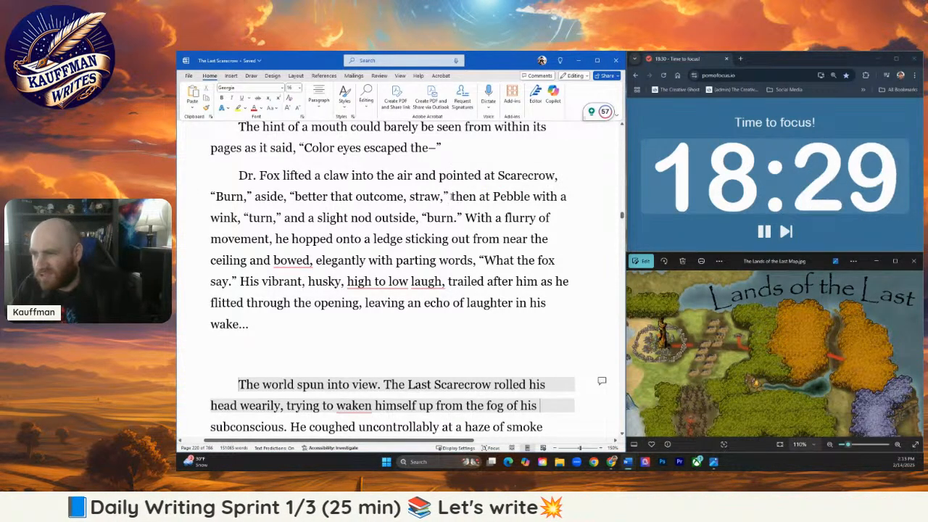
{"action": "left_click_drag", "start_coordinate": [450, 195], "coordinate": [278, 217]}
{"action": "key", "text": "ctrl+c"}
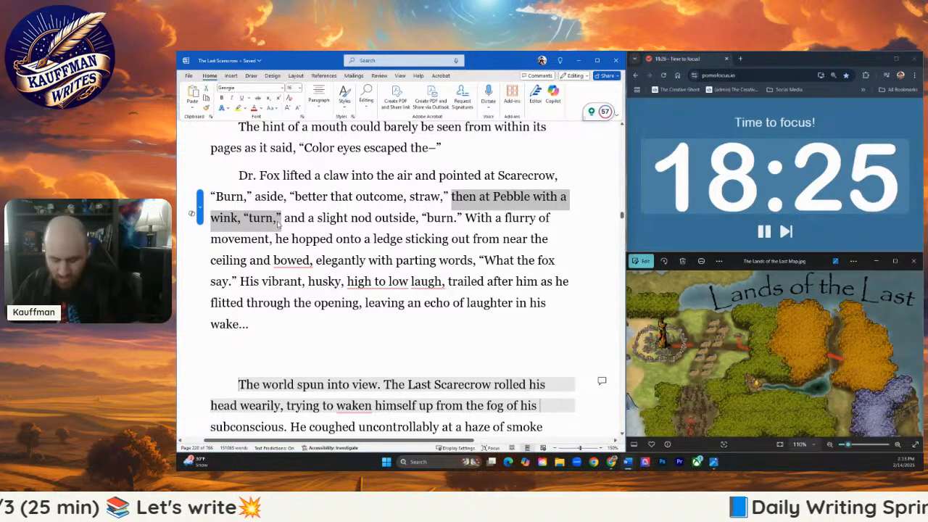
{"action": "key", "text": "Right"}
{"action": "key", "text": "Return"}
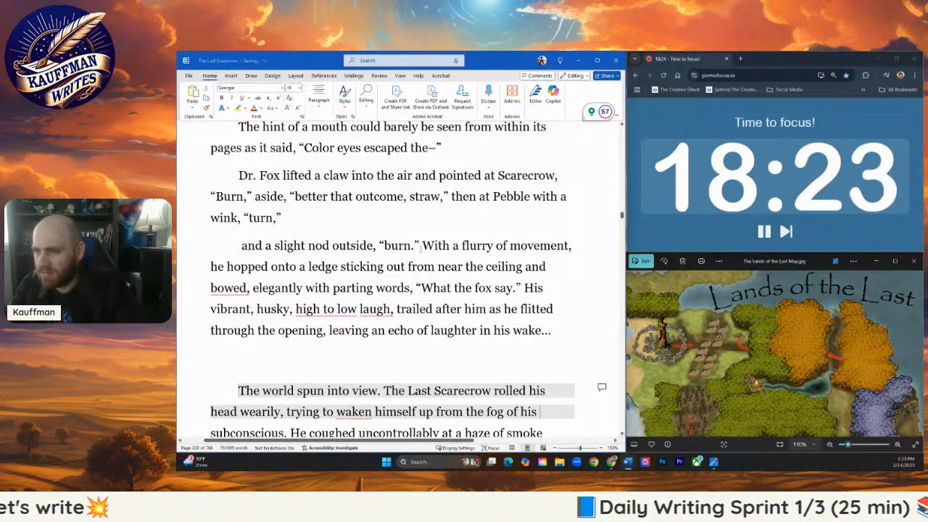
{"action": "left_click", "coordinate": [422, 246]}
{"action": "key", "text": "ctrl+v"}
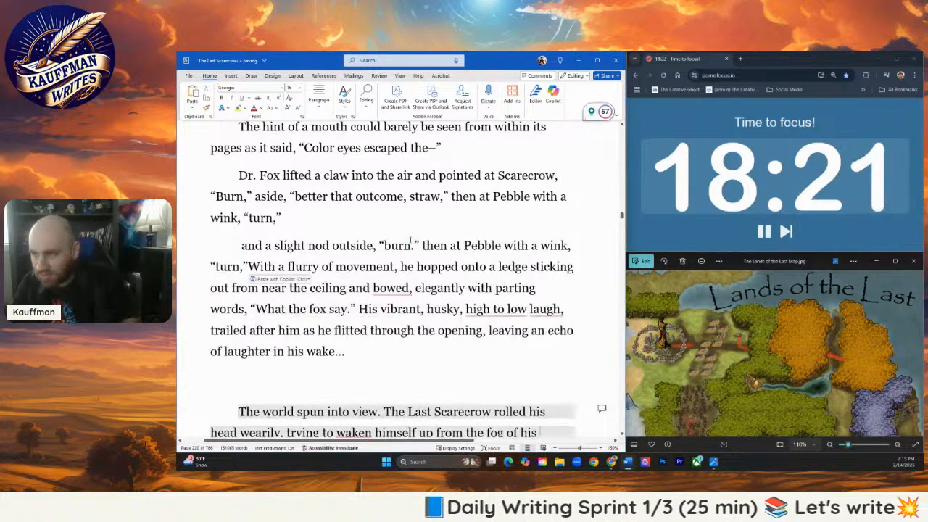
{"action": "key", "text": "Return"}
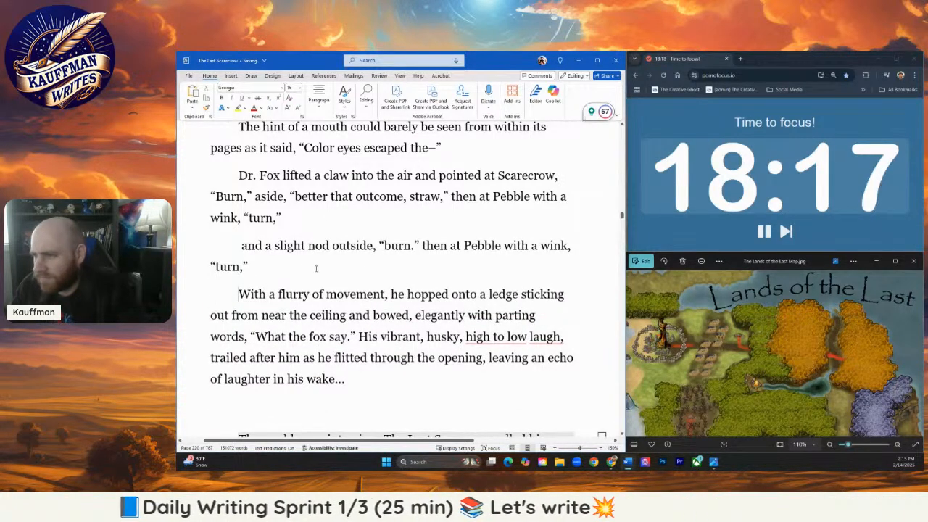
{"action": "left_click_drag", "start_coordinate": [394, 216], "coordinate": [451, 196]}
{"action": "key", "text": "BackSpace"}
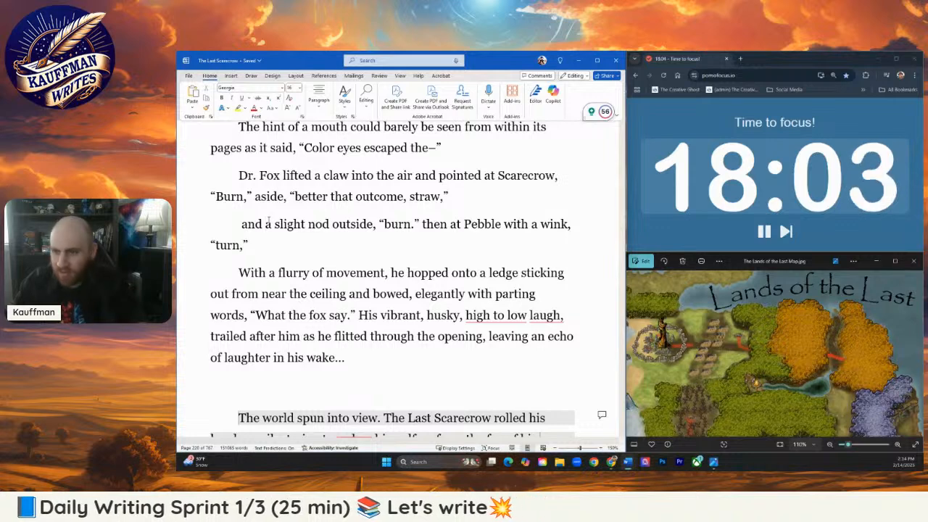
- Rejoin the nod phrase to the Dr. Fox paragraph as "with a slight nod outside, 'burn,' then at Pebble"
{"action": "key", "text": "BackSpace"}
{"action": "key", "text": "BackSpace"}
{"action": "key", "text": "BackSpace"}
{"action": "key", "text": "BackSpace"}
{"action": "key", "text": "BackSpace"}
{"action": "key", "text": "BackSpace"}
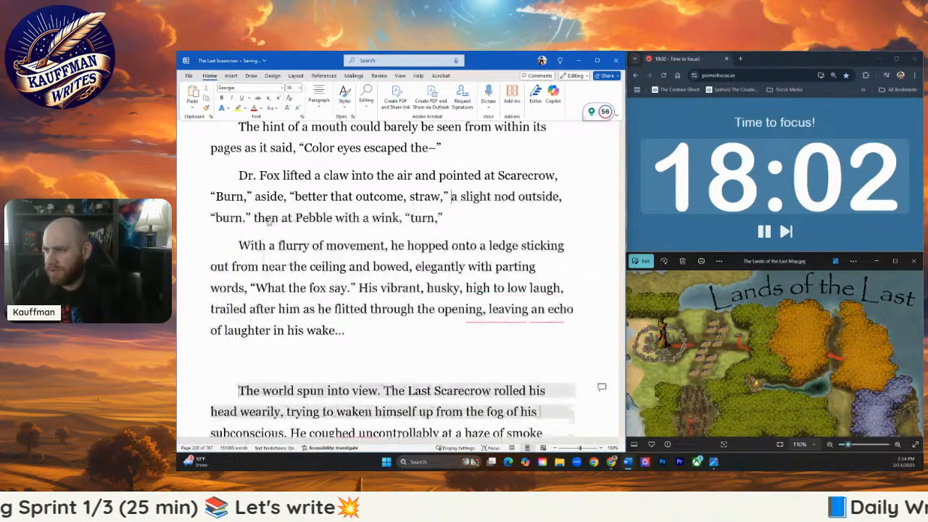
{"action": "type", "text": "with"}
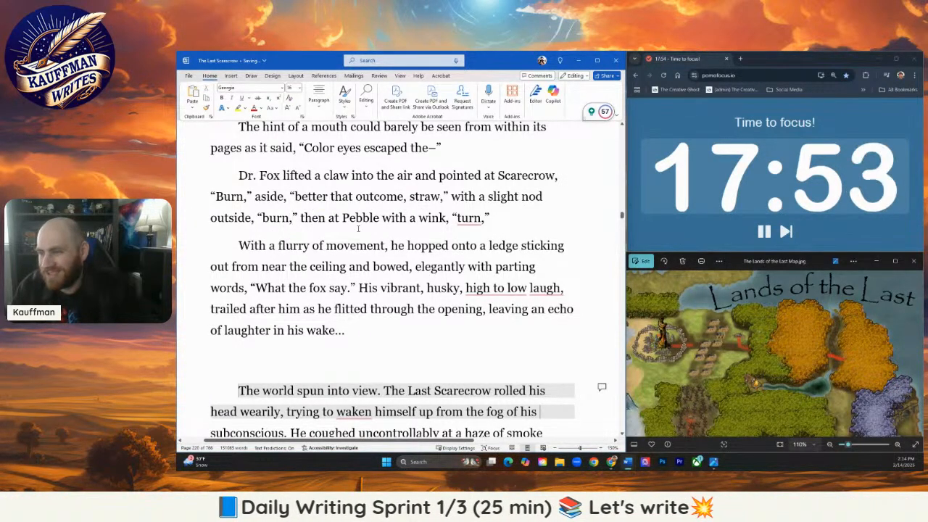
- Dismiss the capitalization suggestion on "turn" and end that quoted word with a period instead of a comma
{"action": "mouse_move", "coordinate": [462, 219]}
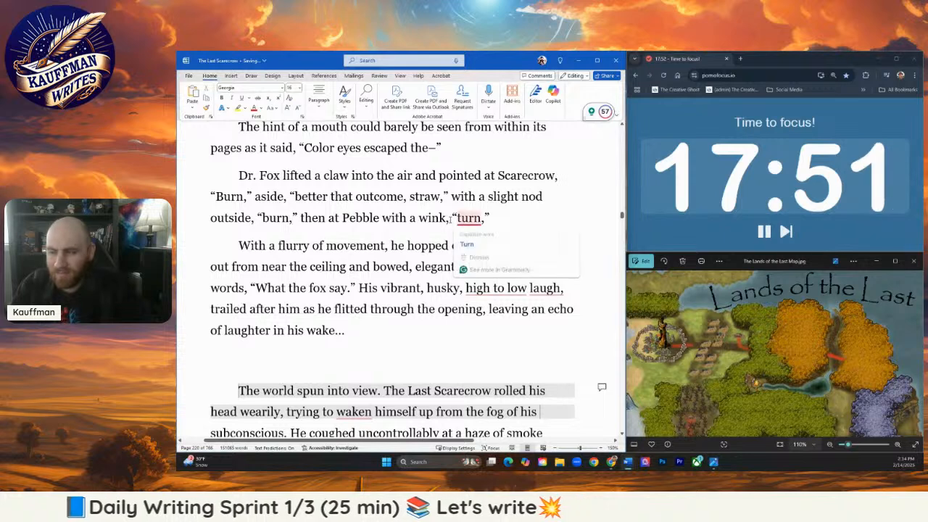
{"action": "left_click", "coordinate": [473, 258]}
{"action": "left_click_drag", "start_coordinate": [485, 220], "coordinate": [481, 220]}
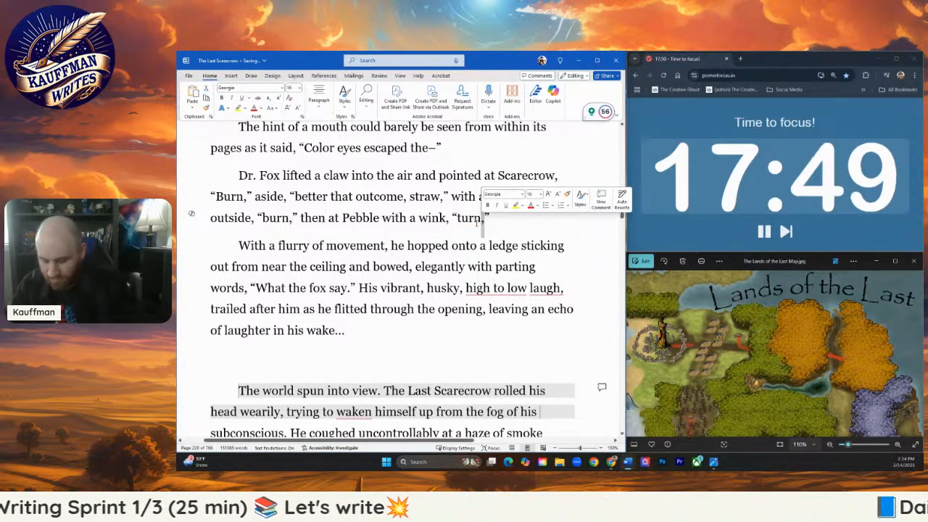
{"action": "type", "text": "."}
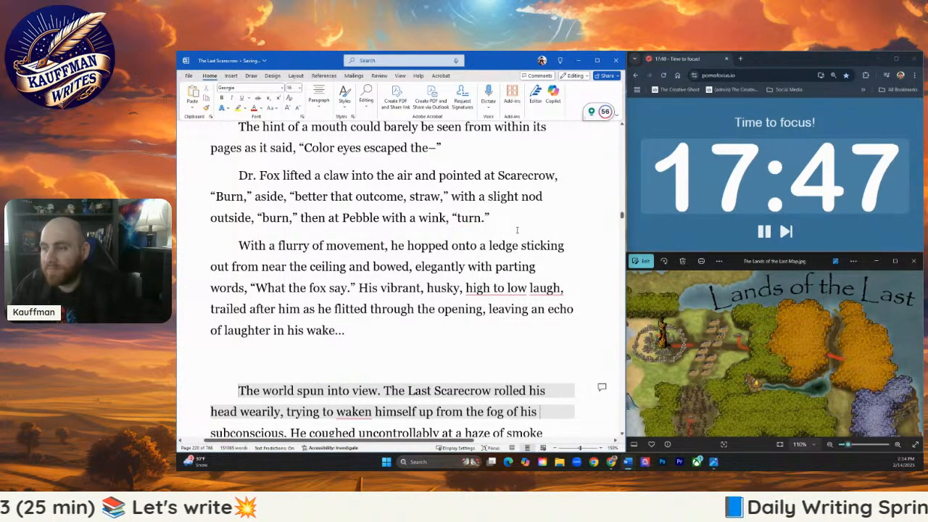
- Add a new paragraph after the "turn" line that begins "Screaming through the jar,"
{"action": "left_click", "coordinate": [503, 218]}
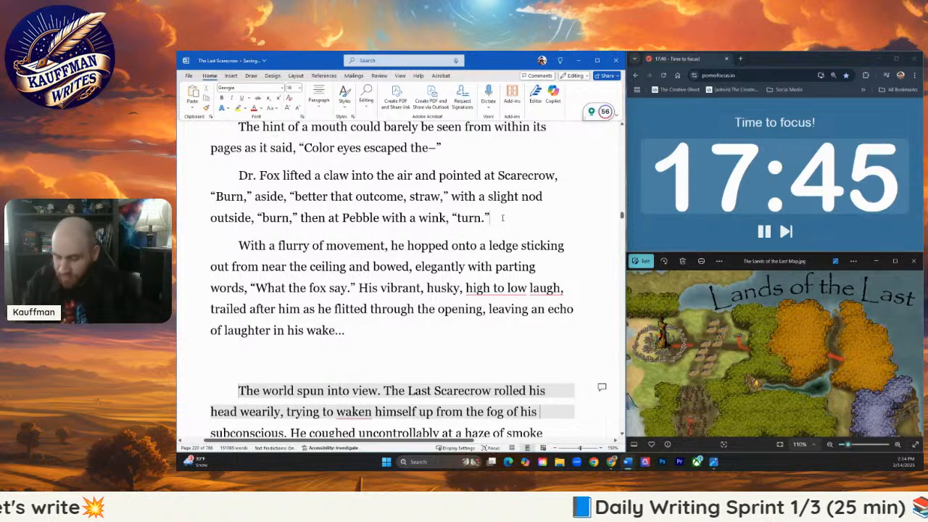
{"action": "key", "text": "Return"}
{"action": "type", "text": "S"}
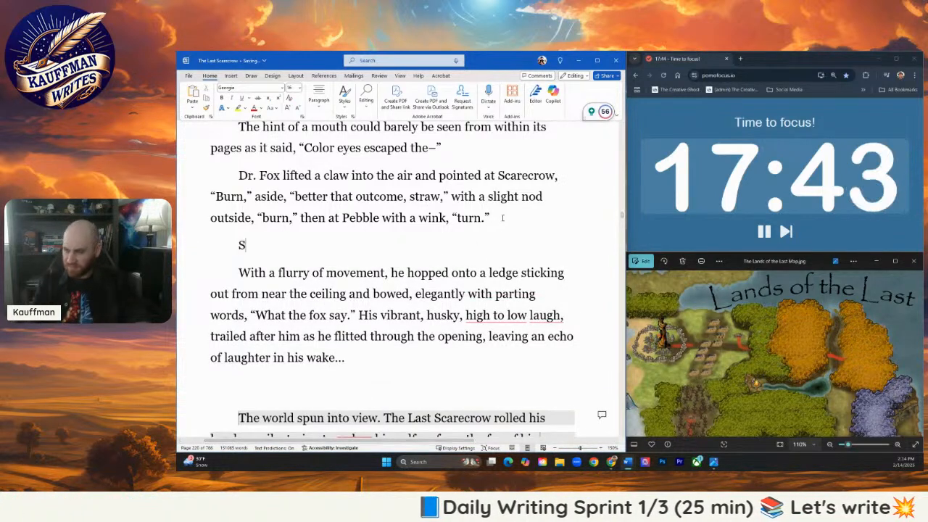
{"action": "type", "text": "creaming through the jar"}
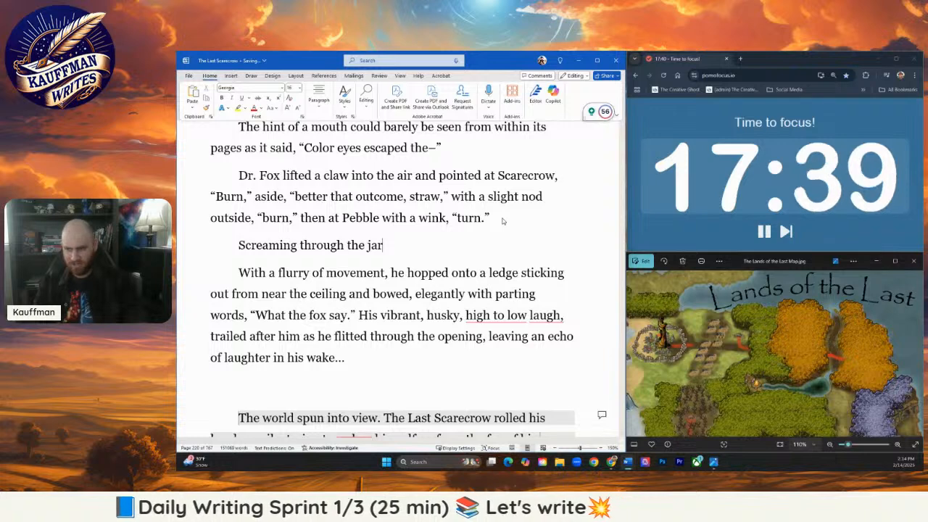
{"action": "type", "text": ", \""}
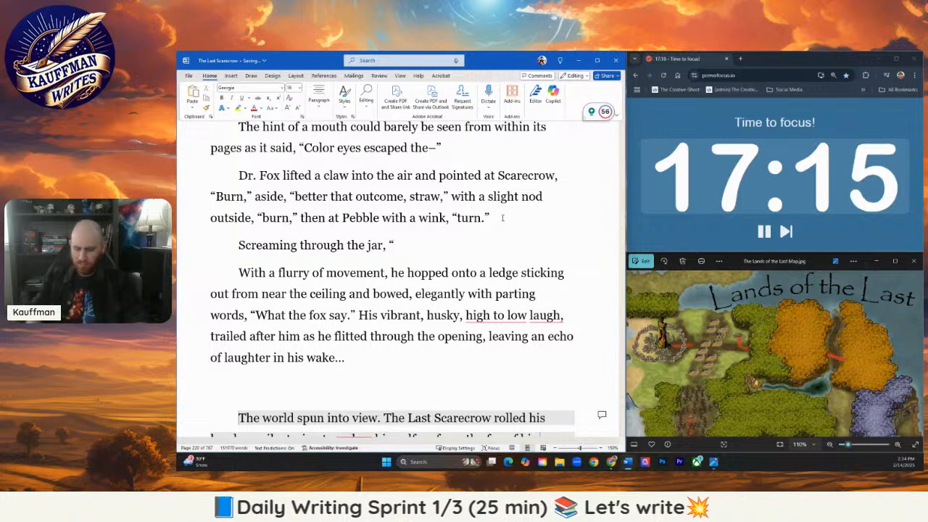
{"action": "type", "text": "You're"}
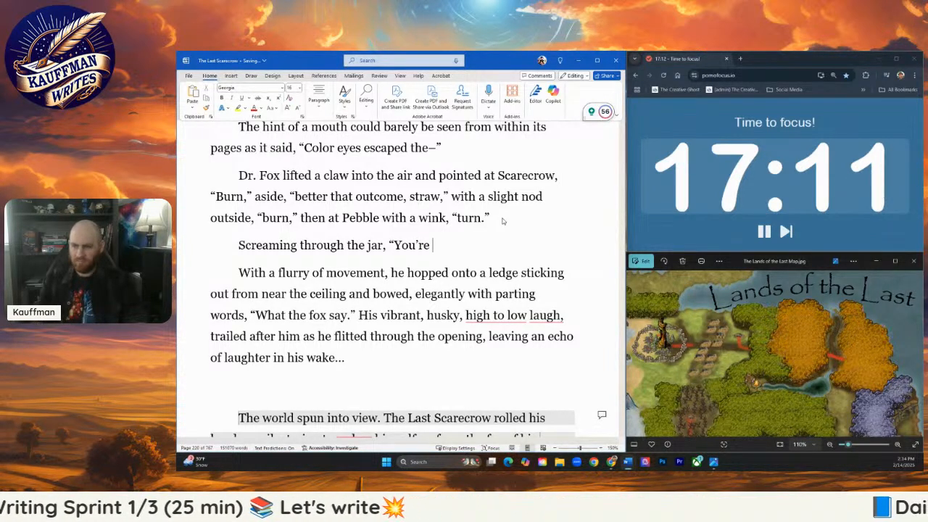
{"action": "type", "text": "supposed"}
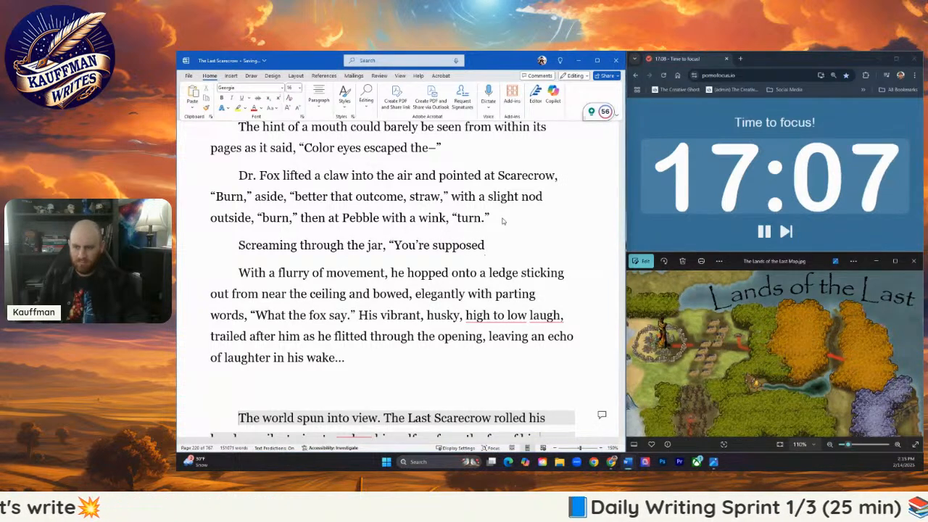
{"action": "key", "text": "BackSpace"}
{"action": "key", "text": "BackSpace"}
{"action": "key", "text": "BackSpace"}
{"action": "key", "text": "BackSpace"}
{"action": "key", "text": "BackSpace"}
{"action": "key", "text": "BackSpace"}
{"action": "key", "text": "BackSpace"}
{"action": "key", "text": "BackSpace"}
{"action": "key", "text": "BackSpace"}
{"action": "key", "text": "BackSpace"}
{"action": "key", "text": "BackSpace"}
{"action": "key", "text": "BackSpace"}
{"action": "key", "text": "BackSpace"}
{"action": "key", "text": "BackSpace"}
{"action": "key", "text": "BackSpace"}
{"action": "key", "text": "BackSpace"}
{"action": "key", "text": "BackSpace"}
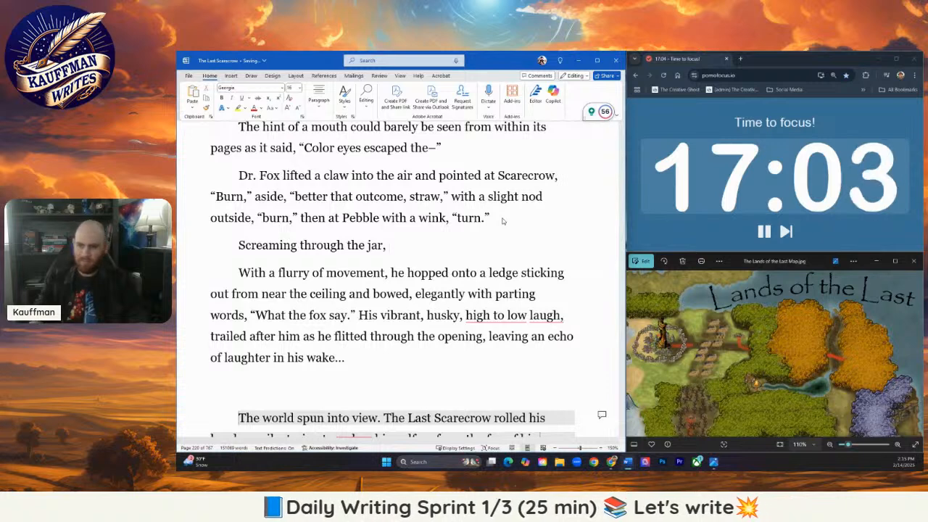
{"action": "key", "text": "BackSpace"}
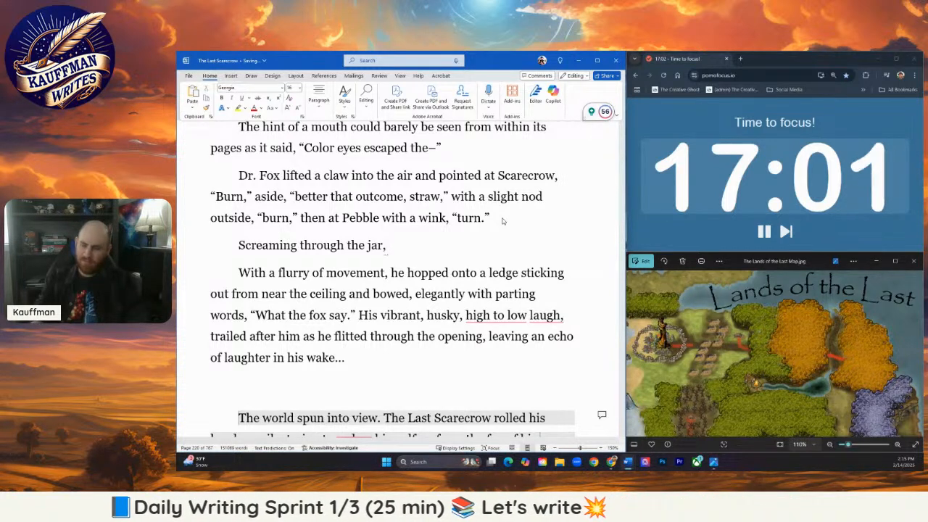
- Complete the screaming line with the quote "You promised to be a doctor!" and place the cursor right after "jar"
{"action": "type", "text": "You pr"}
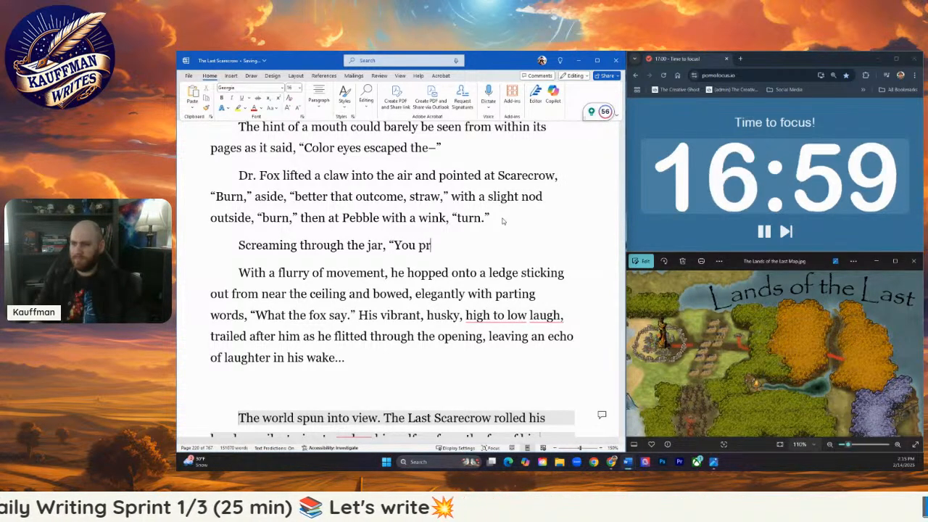
{"action": "type", "text": "omised to be a "}
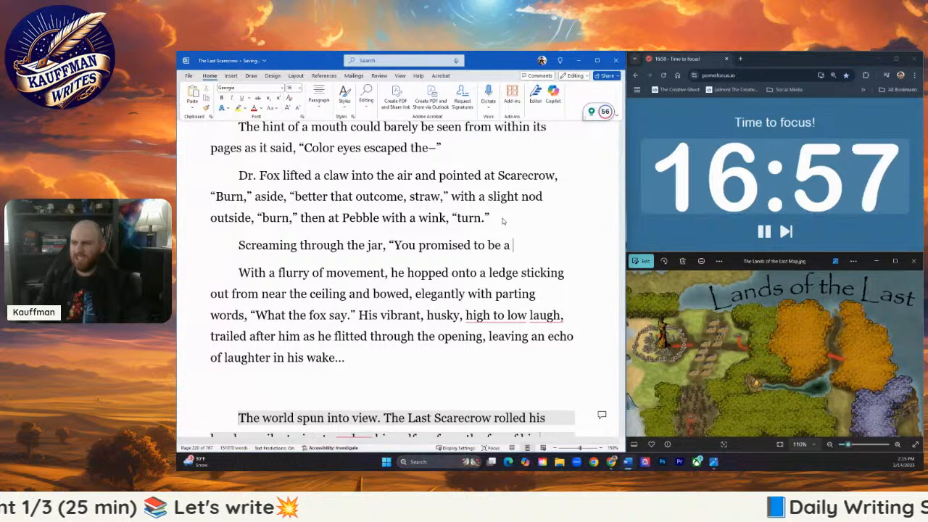
{"action": "type", "text": "doctor!”"}
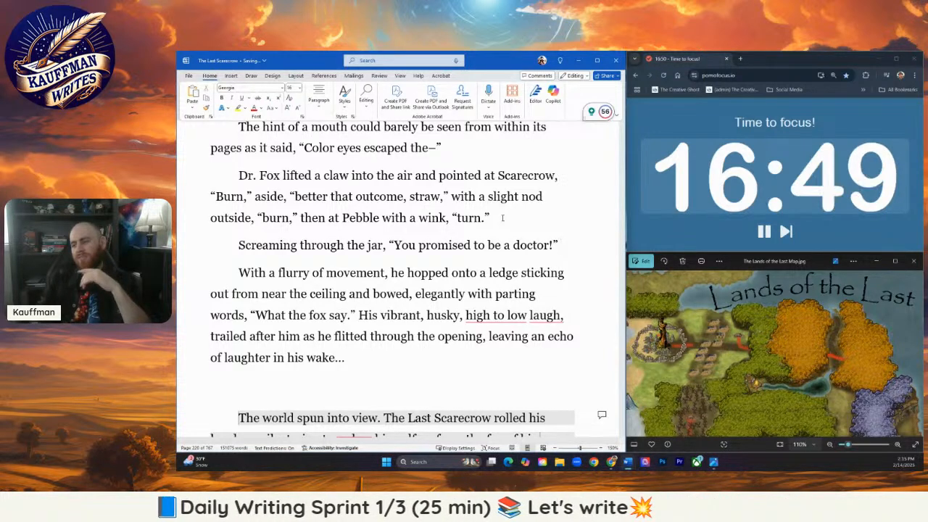
{"action": "left_click", "coordinate": [384, 245]}
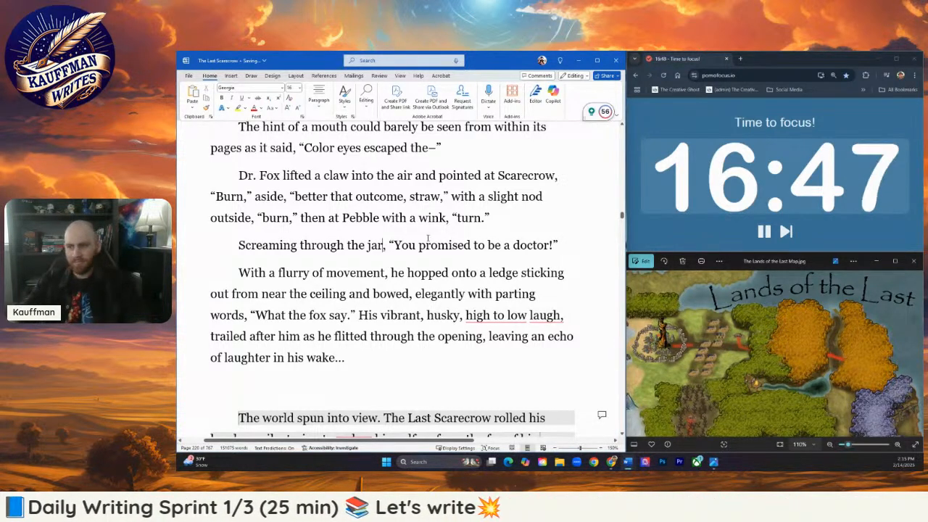
- Insert the dialogue tag "the Pixie raged," between "Screaming through the jar," and the quote about being a doctor
{"action": "key", "text": "Right"}
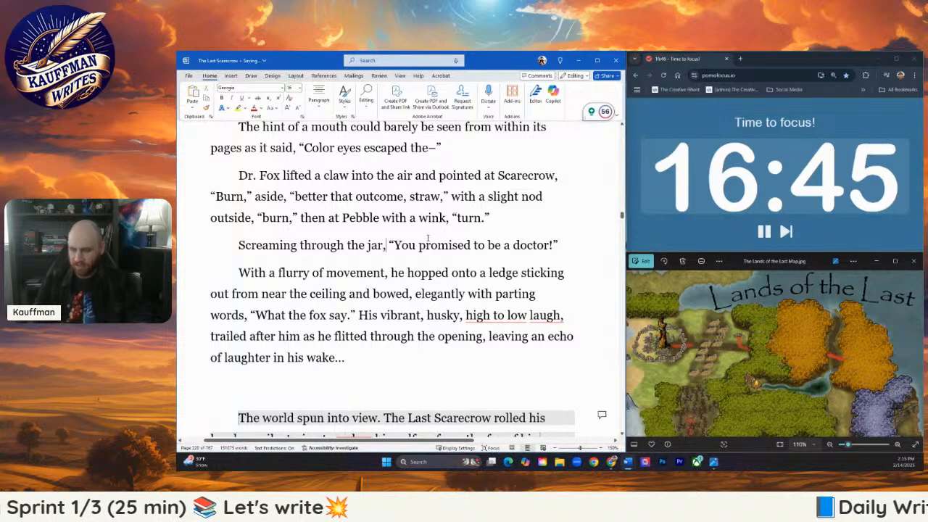
{"action": "type", "text": "the Pix"}
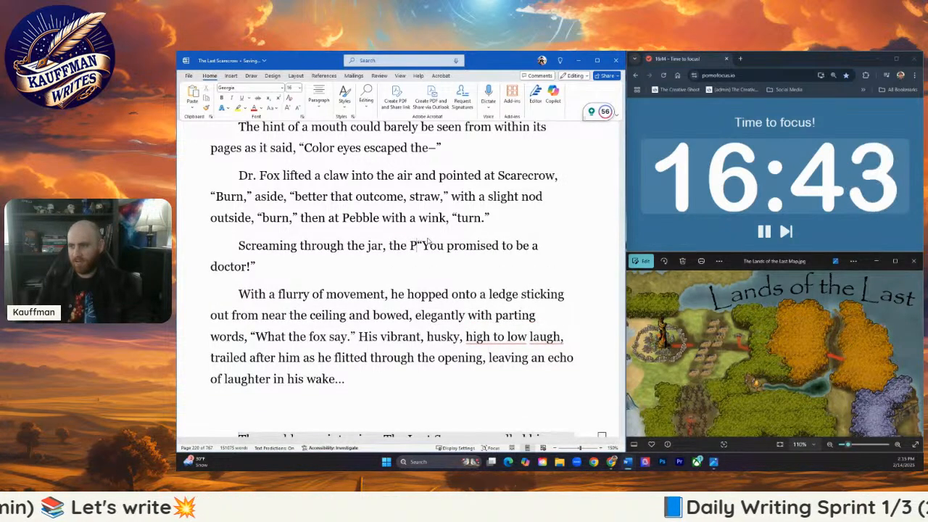
{"action": "type", "text": "ie raged,"}
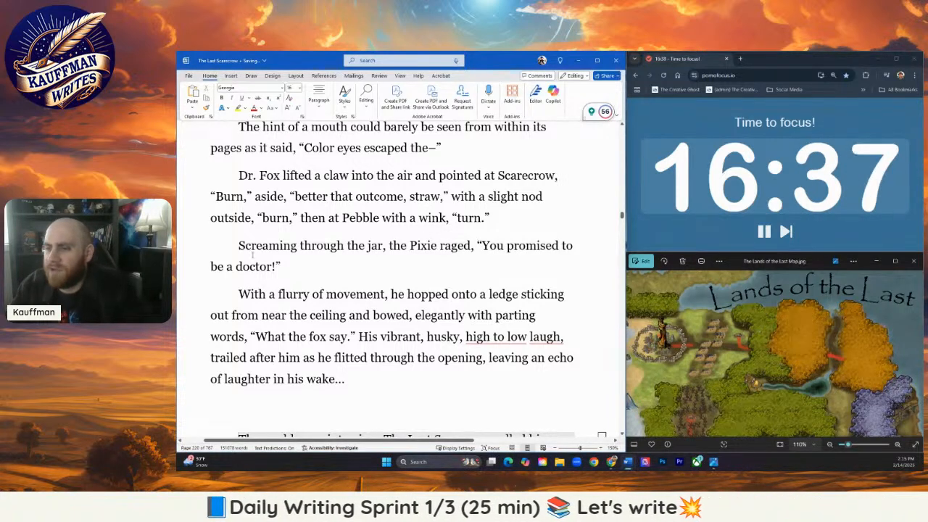
- Replace the opening words "Screaming through the jar" with "Pounding against the jar's interior"
{"action": "left_click_drag", "start_coordinate": [238, 245], "coordinate": [382, 246]}
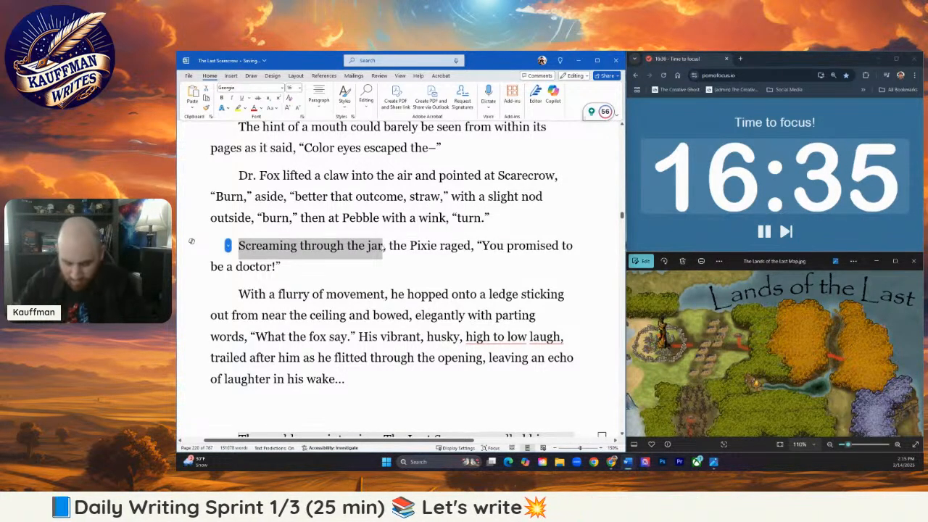
{"action": "type", "text": "Pounding again"}
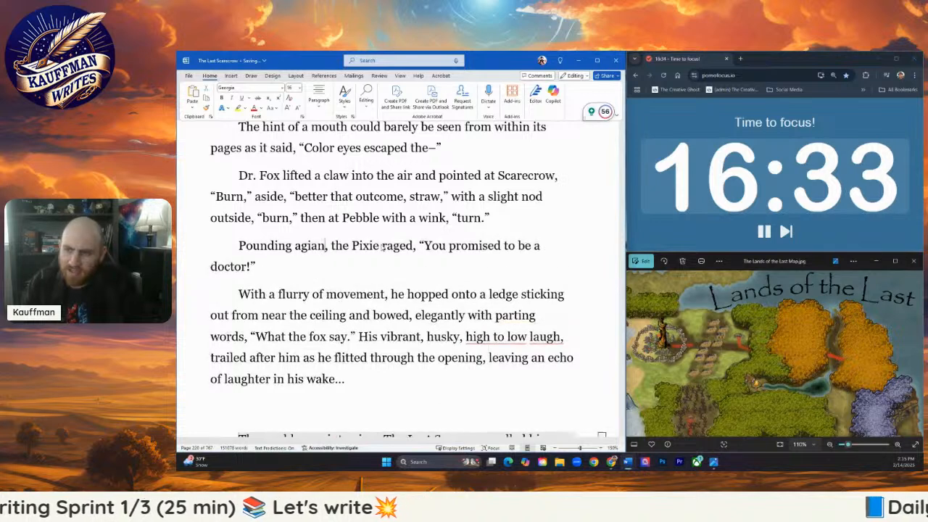
{"action": "key", "text": "BackSpace"}
{"action": "key", "text": "BackSpace"}
{"action": "key", "text": "BackSpace"}
{"action": "type", "text": "ainst the jar"}
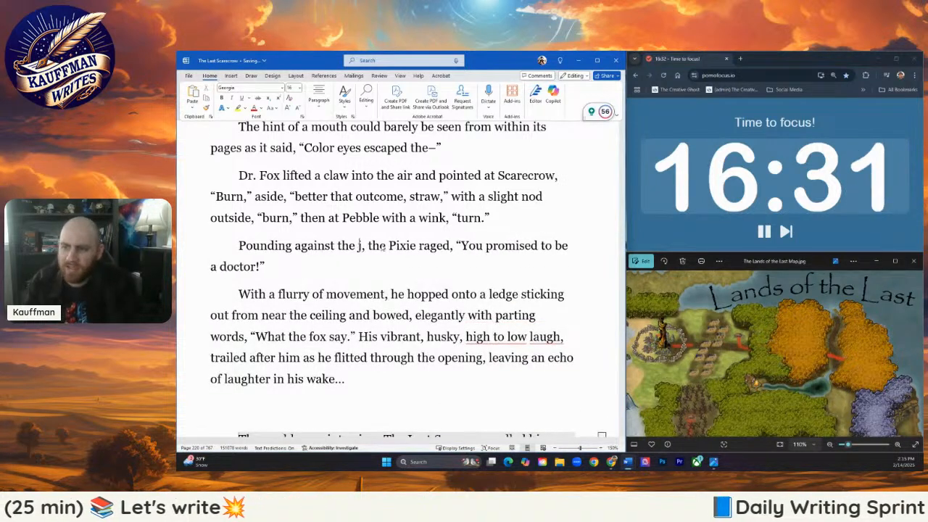
{"action": "type", "text": "'s interior"}
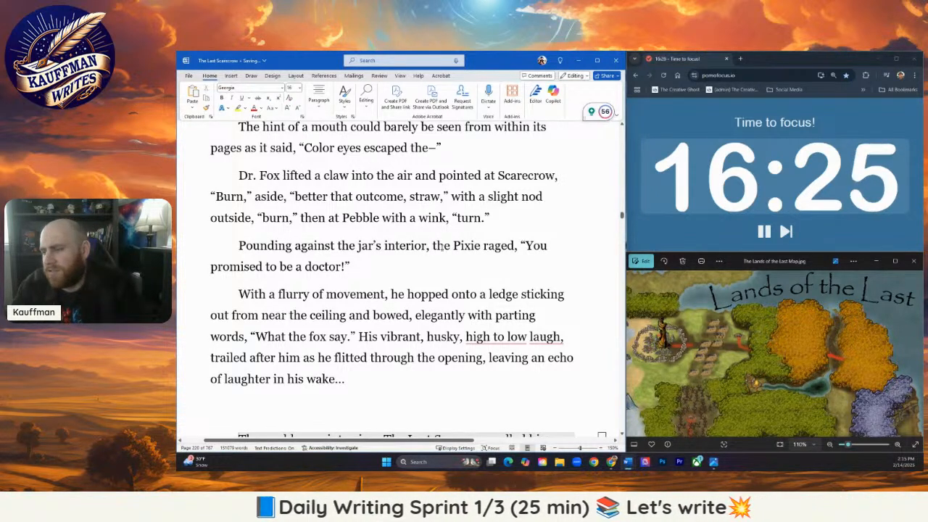
- Replace "the Pixie" before "raged" with the character name "Pebble"
{"action": "left_click_drag", "start_coordinate": [432, 245], "coordinate": [481, 246]}
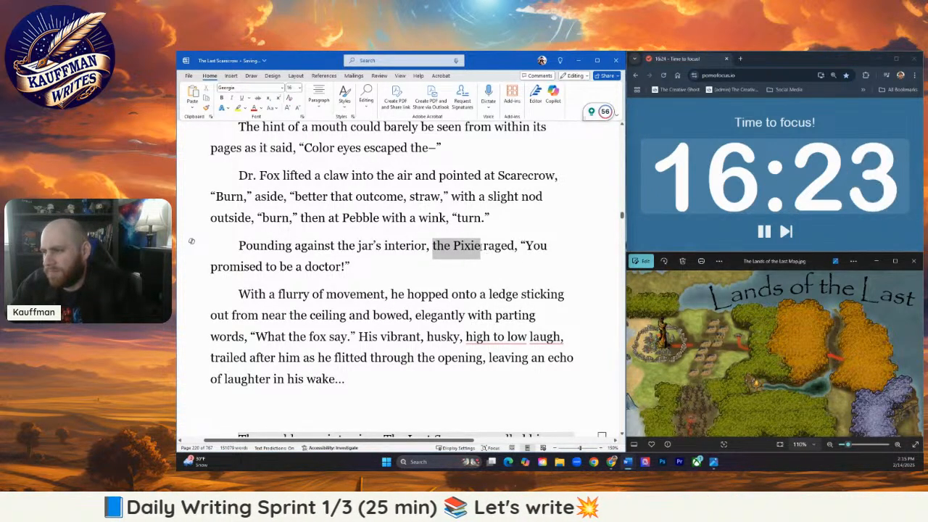
{"action": "type", "text": "Pebbl"}
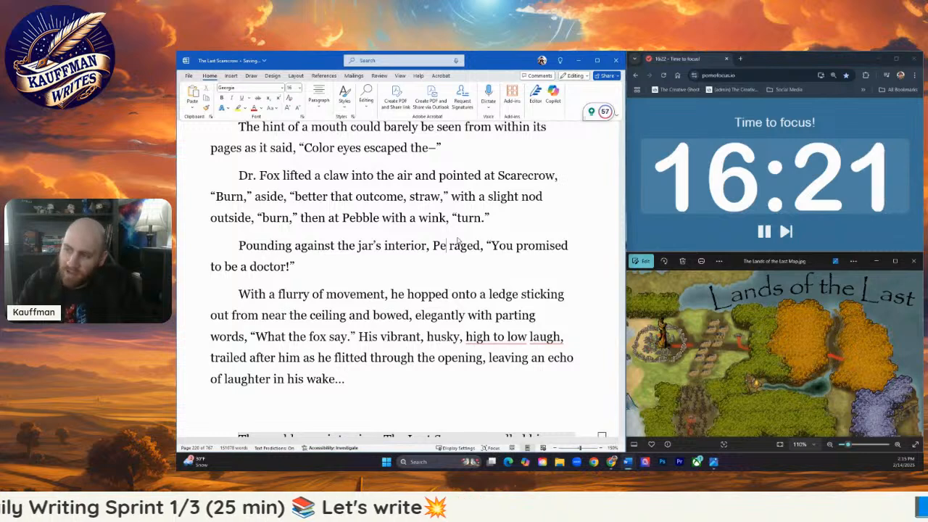
{"action": "type", "text": "e"}
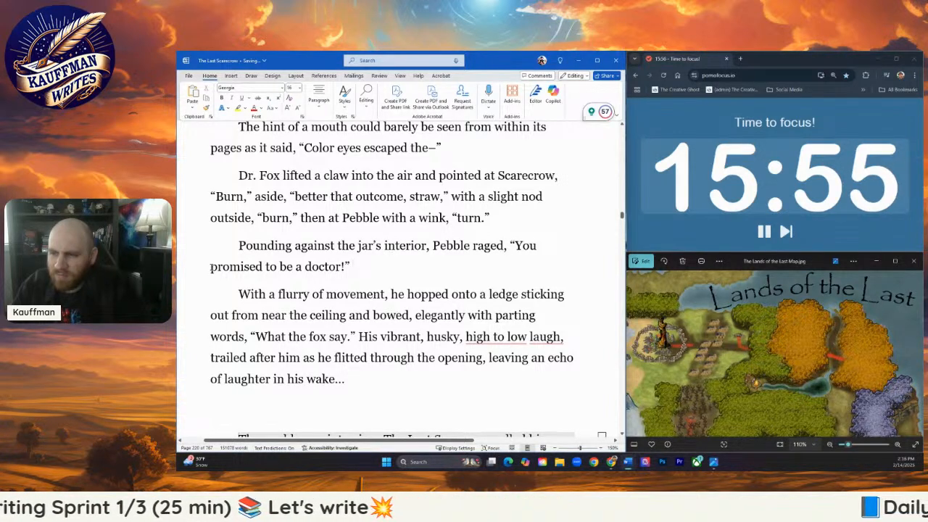
- Try rewording Pebble's quote with "are supposed" in place of "promised to be a", and remove "supposed" again
{"action": "left_click_drag", "start_coordinate": [211, 268], "coordinate": [302, 267]}
{"action": "type", "text": "are suppos"}
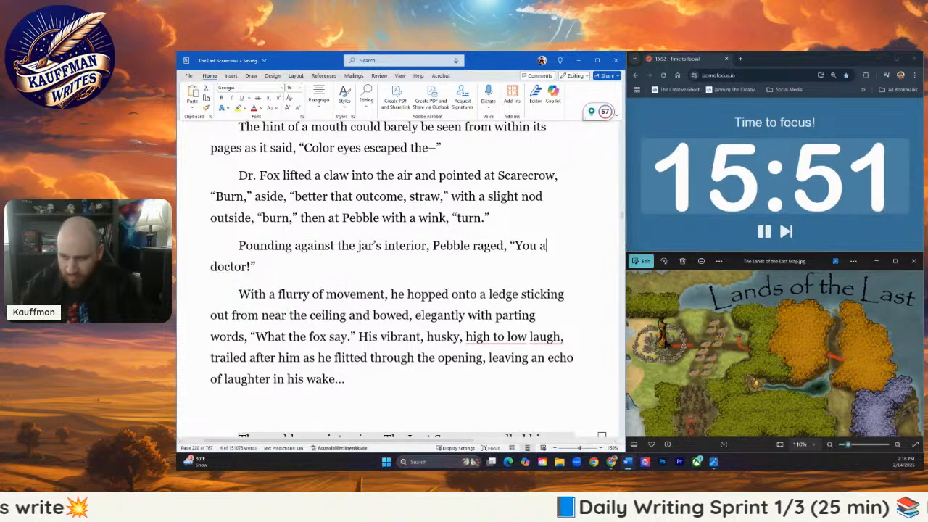
{"action": "type", "text": "ed"}
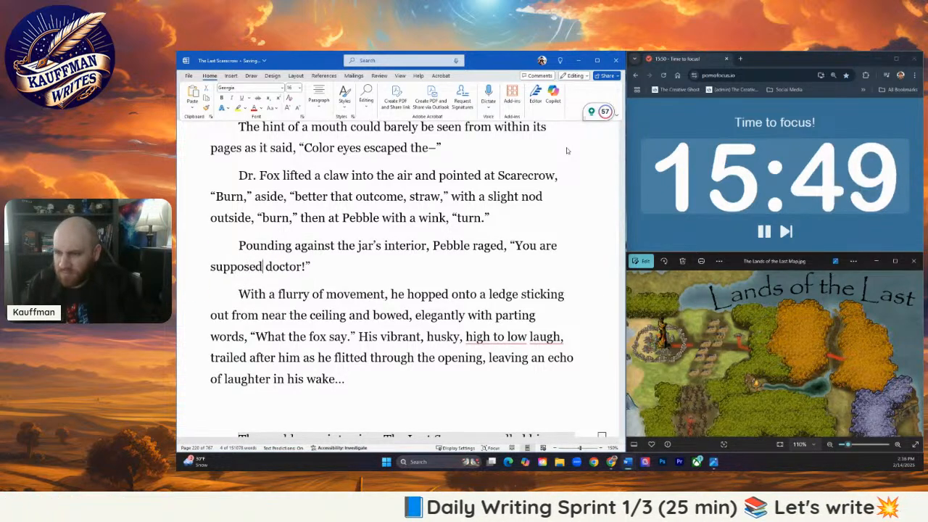
{"action": "key", "text": "BackSpace"}
{"action": "key", "text": "BackSpace"}
{"action": "key", "text": "BackSpace"}
{"action": "key", "text": "BackSpace"}
{"action": "key", "text": "BackSpace"}
{"action": "key", "text": "BackSpace"}
{"action": "key", "text": "BackSpace"}
{"action": "key", "text": "BackSpace"}
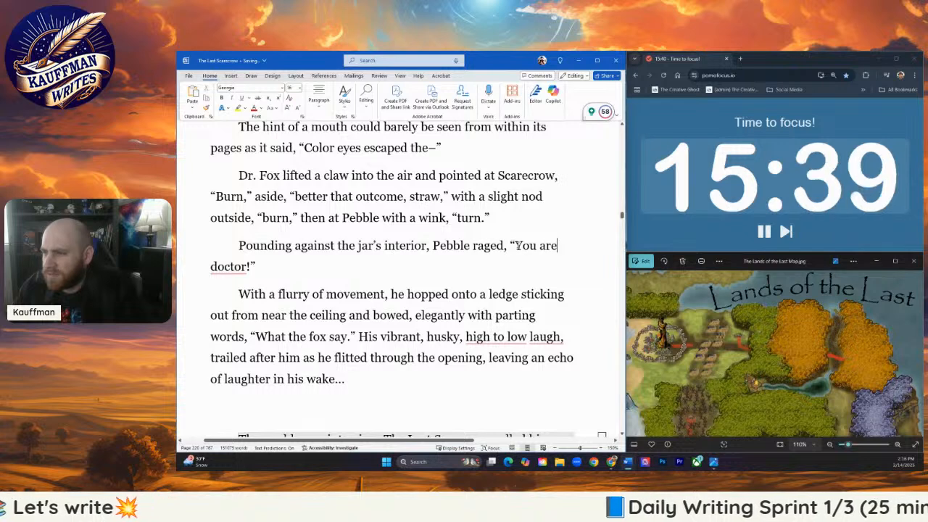
- Rewrite Pebble's quoted line as "Do no harm, doctor!"
{"action": "left_click_drag", "start_coordinate": [515, 248], "coordinate": [250, 268]}
{"action": "mouse_move", "coordinate": [245, 266]}
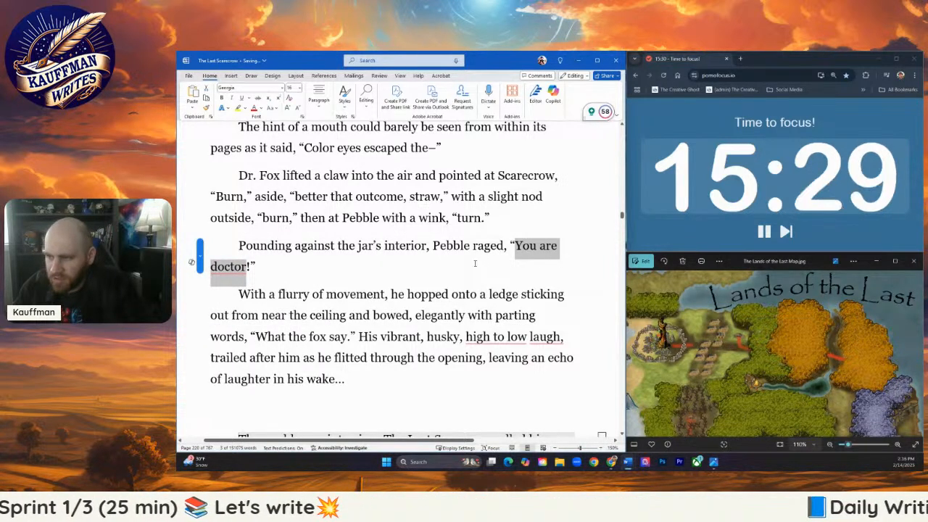
{"action": "type", "text": "Do no ha"}
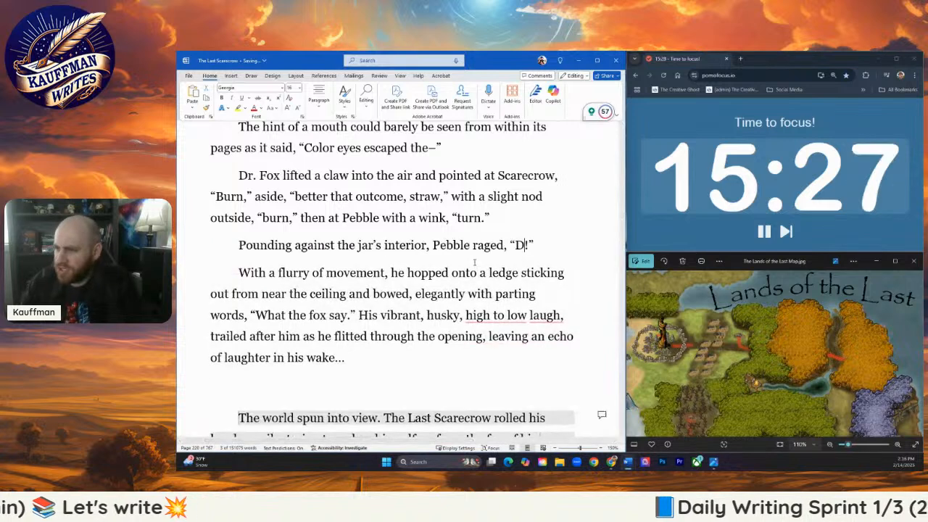
{"action": "type", "text": "rm, doctor!"}
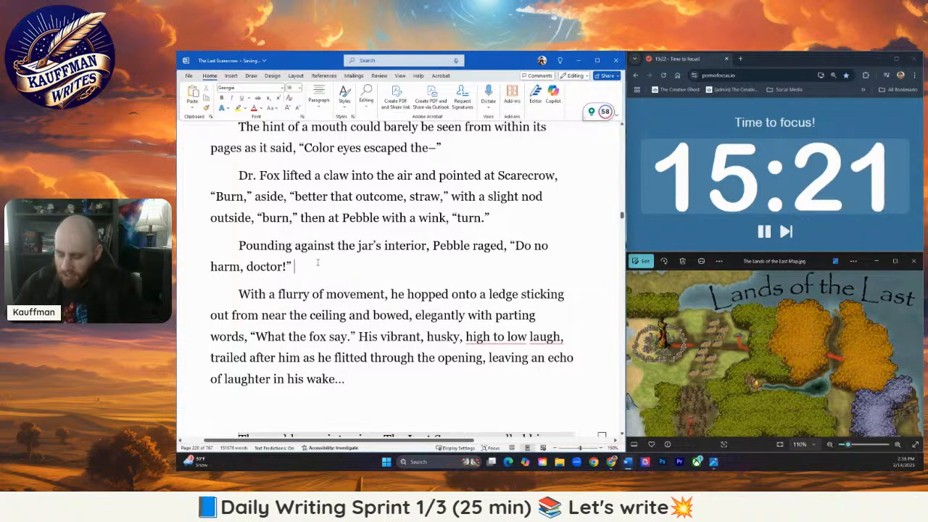
- Add a new paragraph after Pebble's line reading "Dr. Fox paused, glancing down at the captive pixie."
{"action": "key", "text": "Return"}
{"action": "type", "text": "F"}
{"action": "key", "text": "BackSpace"}
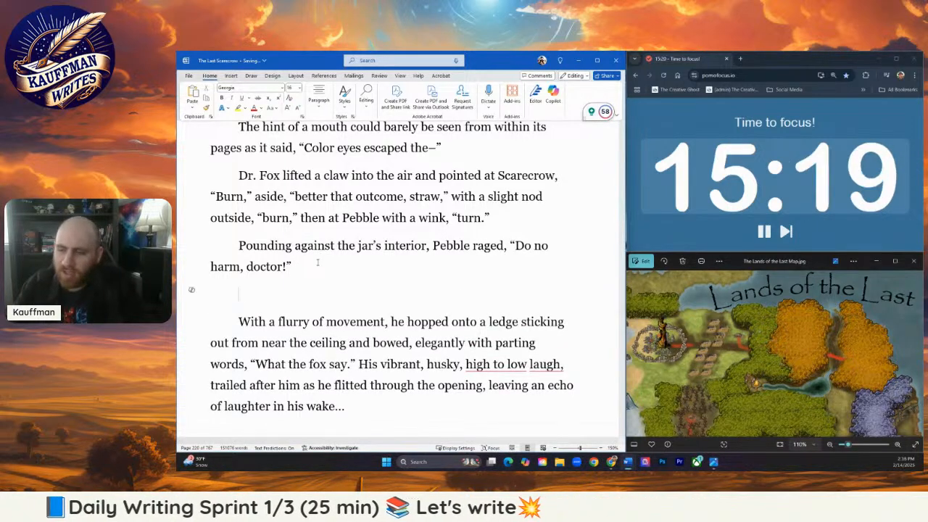
{"action": "type", "text": "Dr. Fox"}
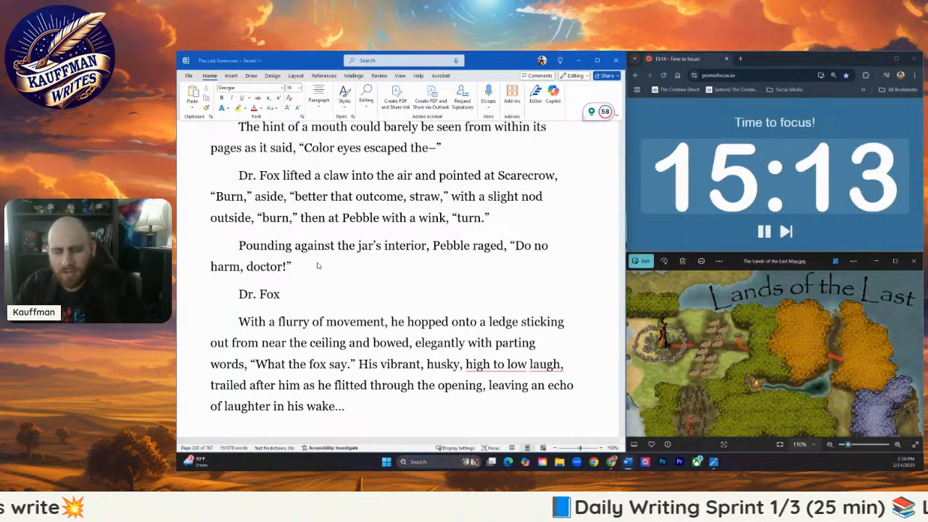
{"action": "type", "text": "paused"}
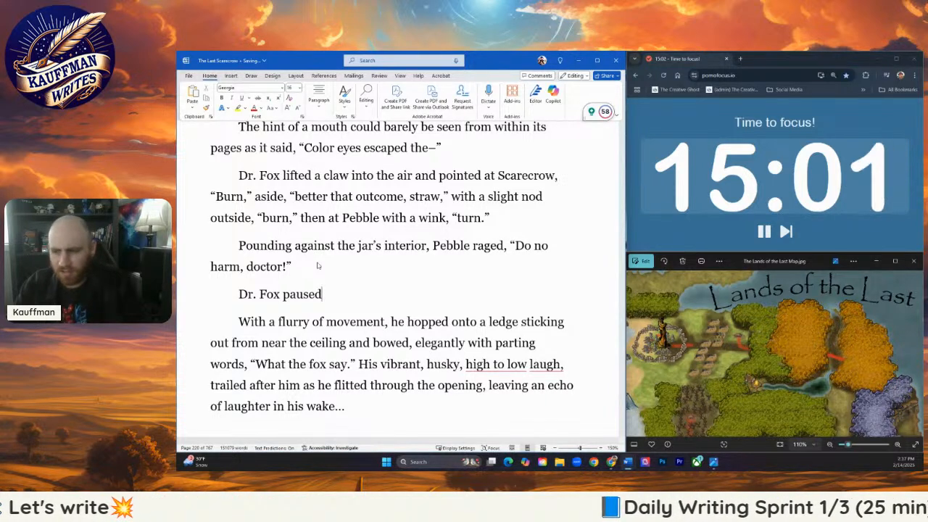
{"action": "type", "text": ", glanci"}
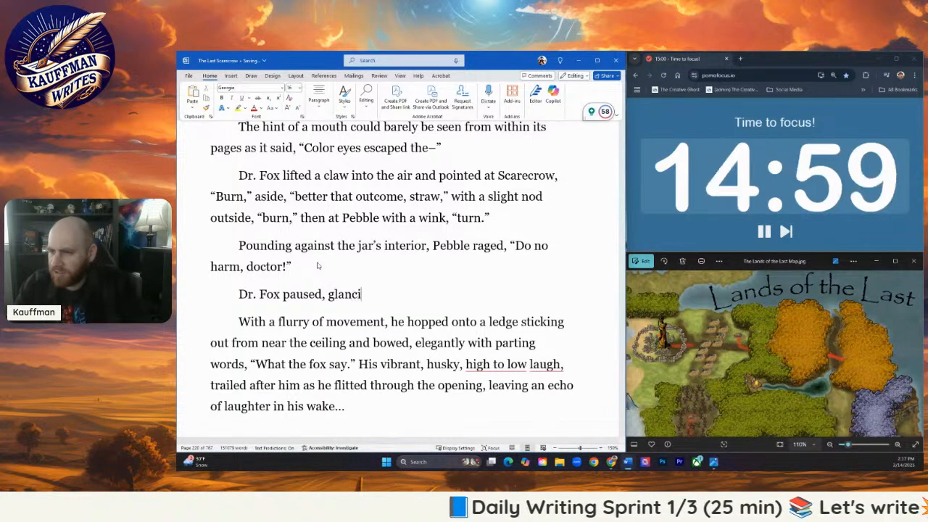
{"action": "type", "text": "ng down at the"}
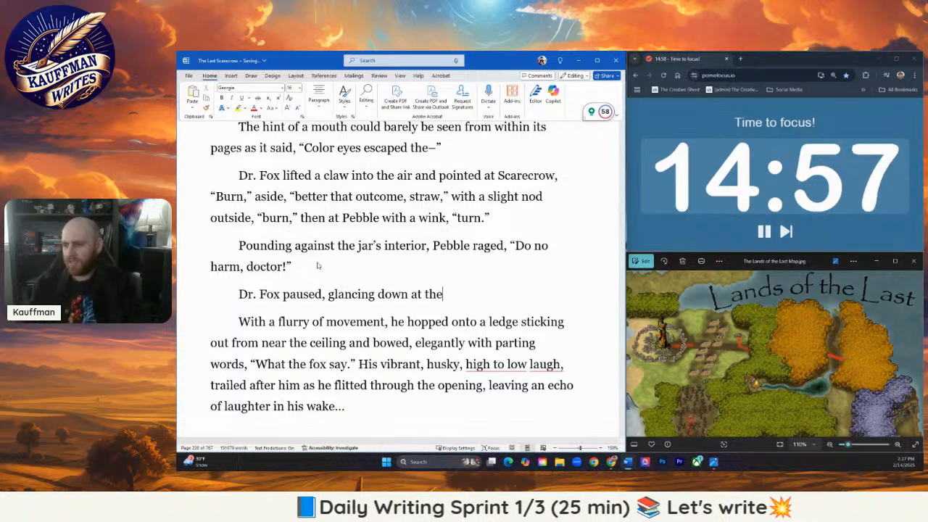
{"action": "type", "text": " captive "}
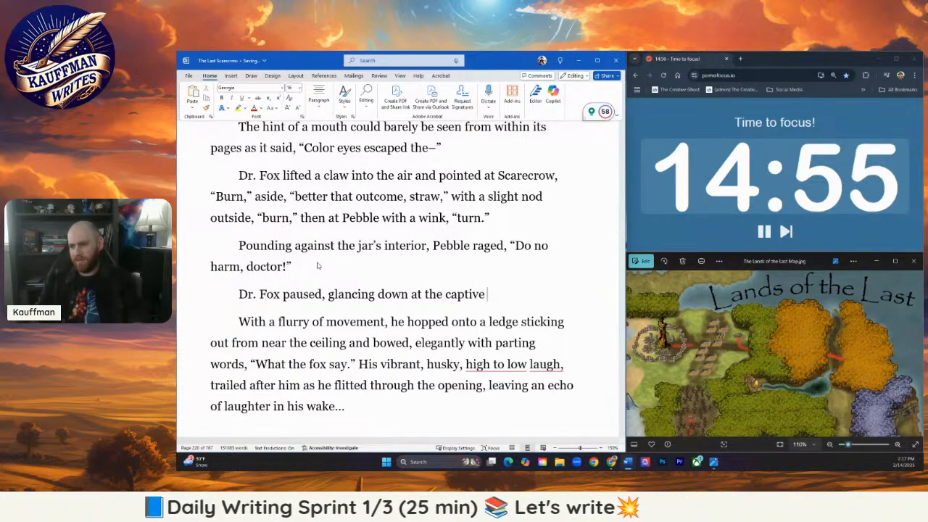
{"action": "type", "text": "pixie."}
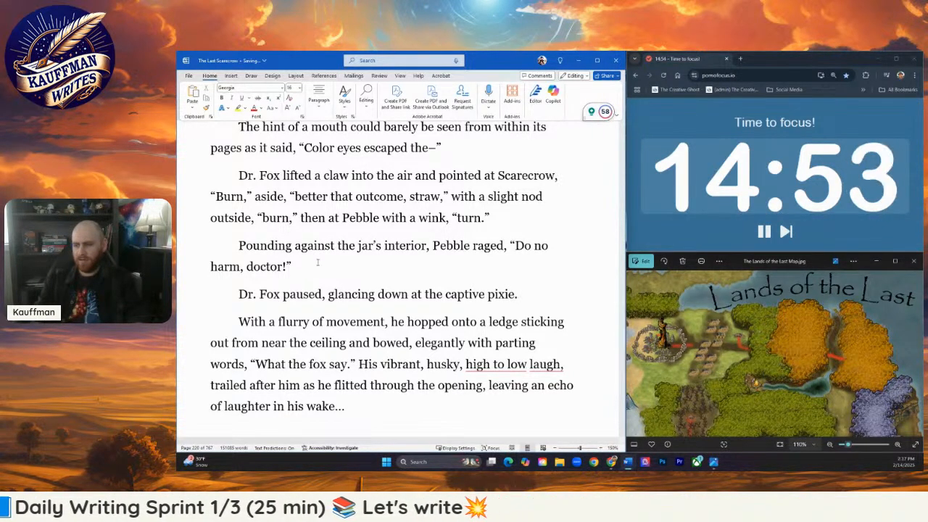
{"action": "type", "text": " “You"}
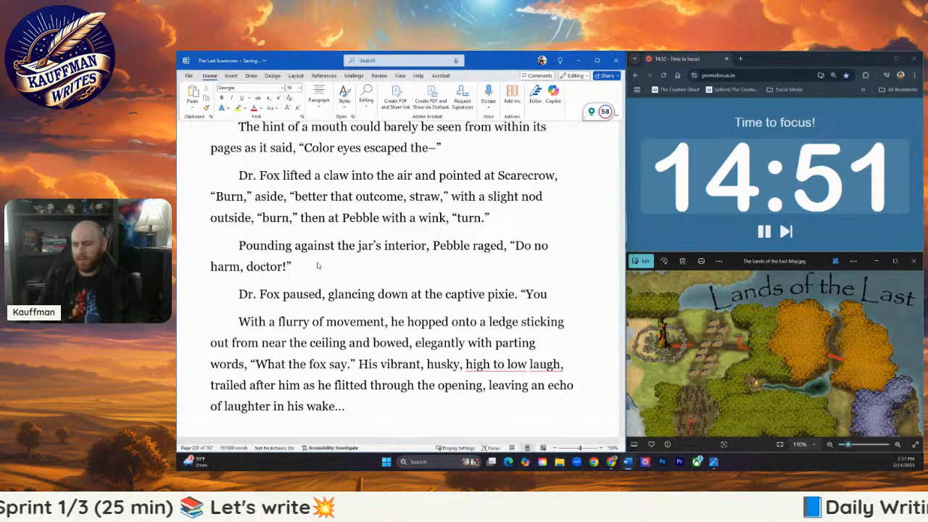
{"action": "type", "text": " would reme"}
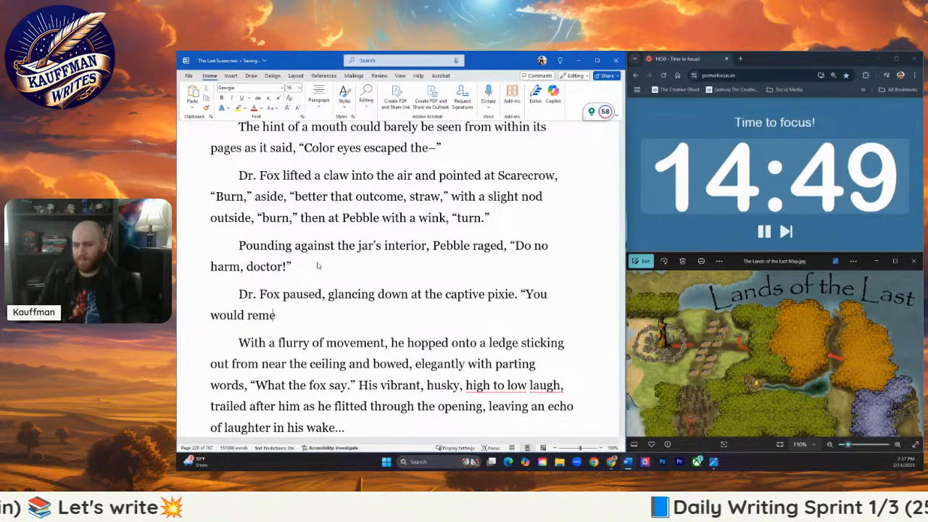
{"action": "type", "text": "mber."}
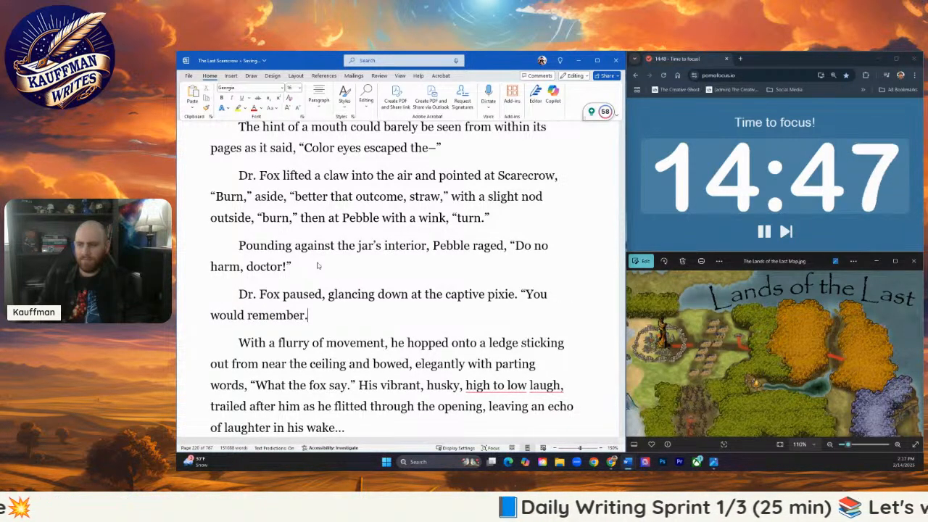
{"action": "type", "text": "\""}
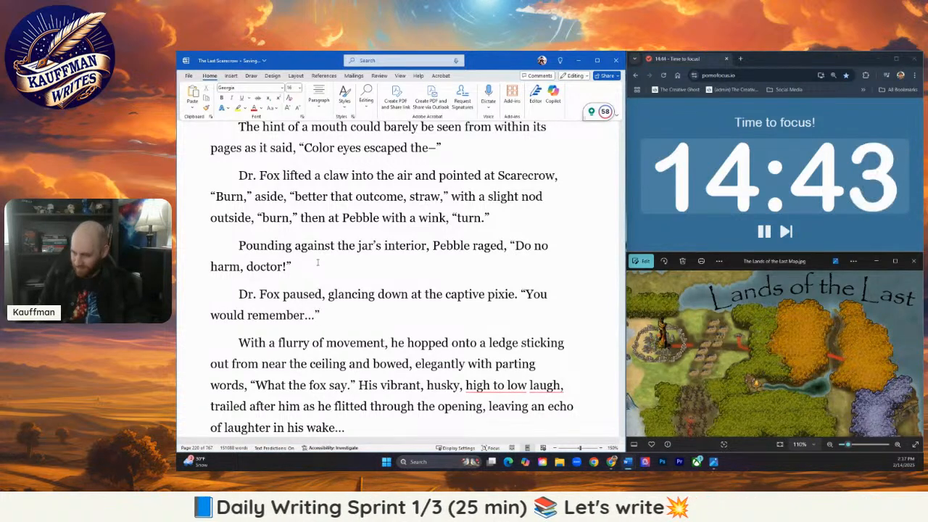
{"action": "type", "text": " With af"}
- Begin another sentence after the "remember" quote with "With a flourish of both hands"
{"action": "key", "text": "BackSpace"}
{"action": "type", "text": "flourish of "}
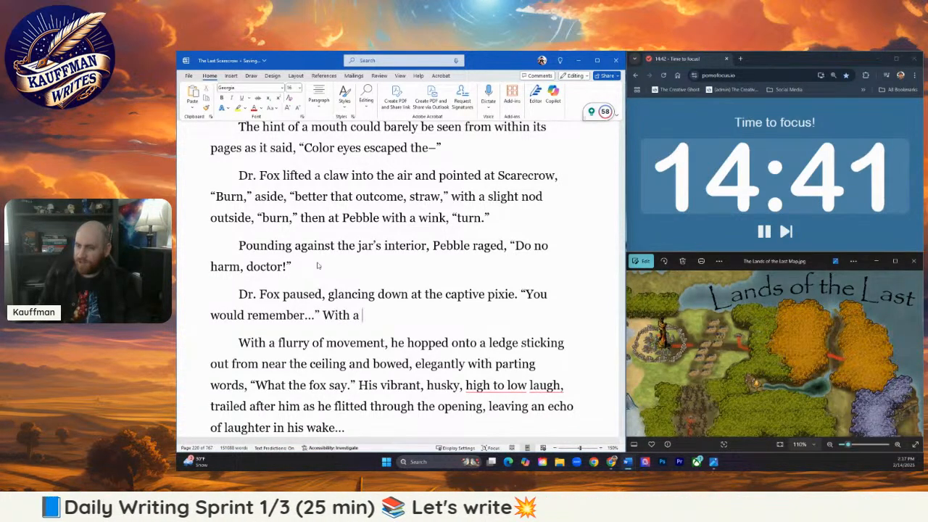
{"action": "type", "text": "both hands"}
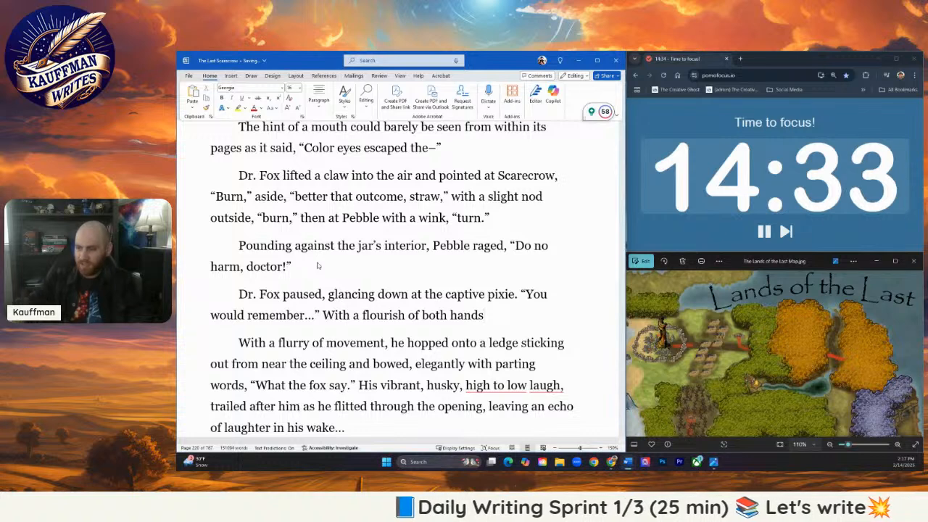
- Replace the period after "captive pixie" with ", he whispered," and finish the flourish sentence with "he bowed."
{"action": "left_click", "coordinate": [518, 294]}
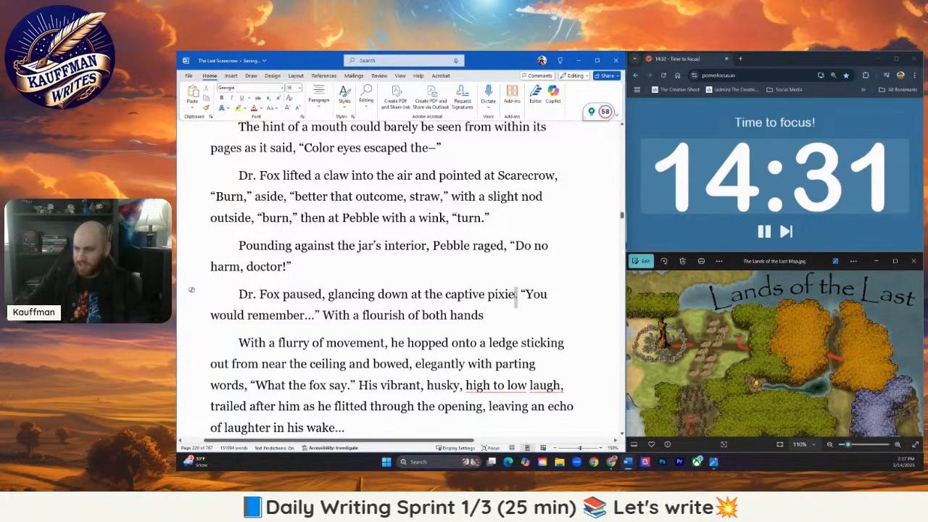
{"action": "key", "text": "BackSpace"}
{"action": "type", "text": ", he whi"}
{"action": "type", "text": "spered, “You would remember...” With a flourish of bot"}
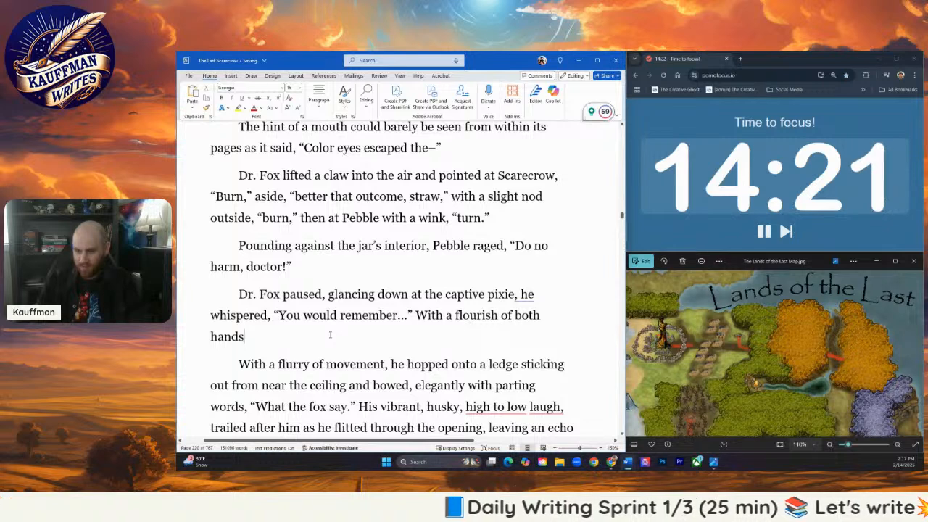
{"action": "type", "text": "he bowed"}
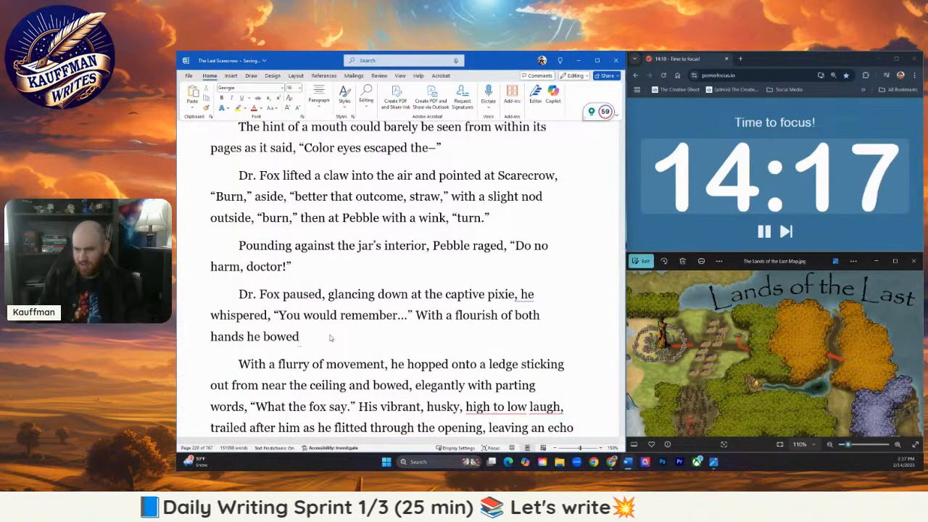
{"action": "type", "text": "."}
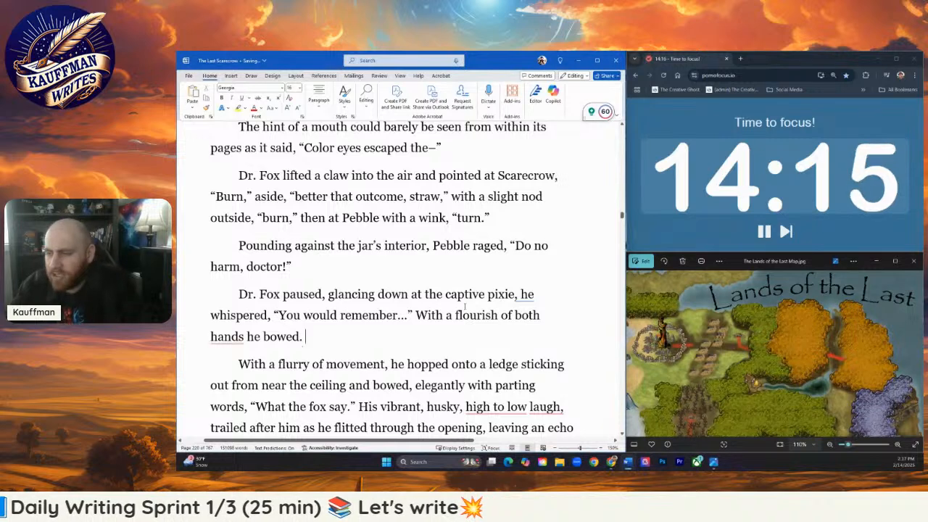
- Change the opening of the "With a flurry of movement" paragraph to "A flurry" and place the cursor right after "of"
{"action": "left_click", "coordinate": [237, 363]}
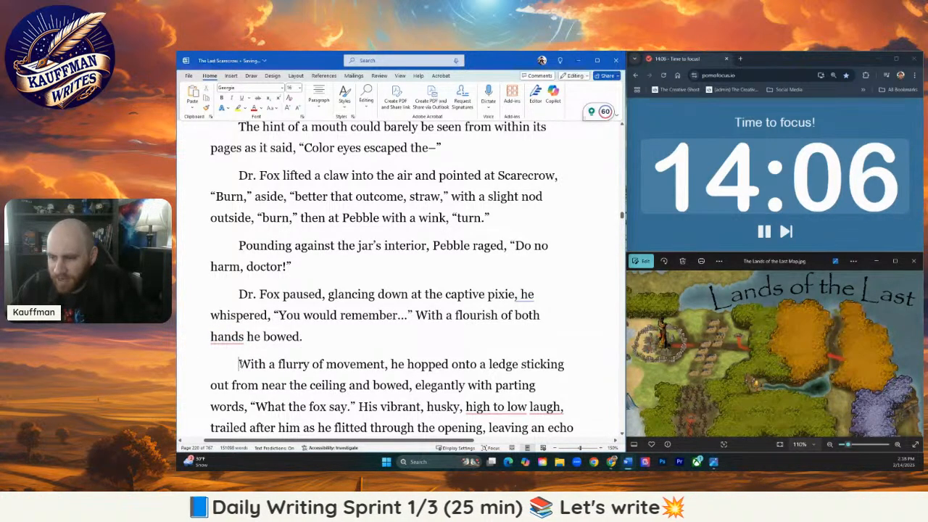
{"action": "key", "text": "ctrl+shift+Right"}
{"action": "key", "text": "ctrl+shift+Right"}
{"action": "key", "text": "ctrl+shift+Right"}
{"action": "key", "text": "ctrl+shift+Left"}
{"action": "type", "text": "A"}
{"action": "left_click", "coordinate": [296, 366]}
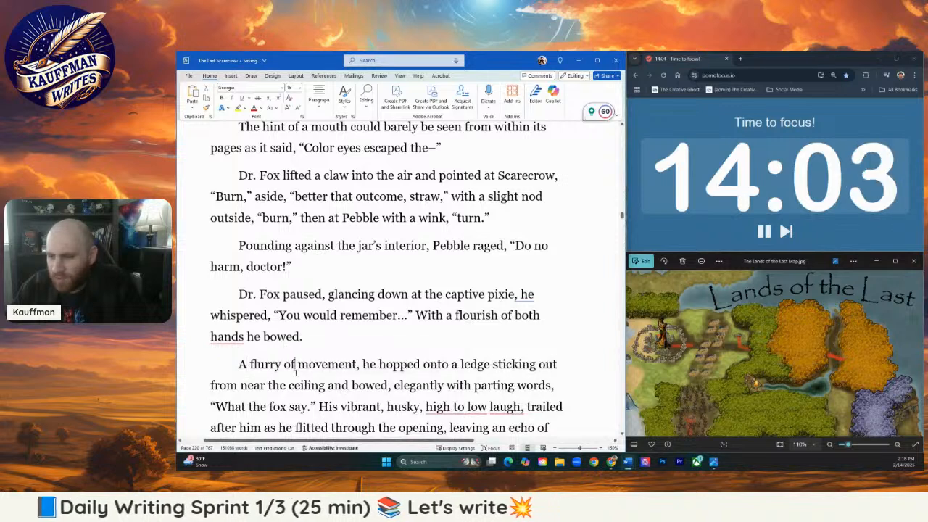
- Replace "he" with "Dr. Fox" before "hopped onto a ledge" in the "A flurry of movement" sentence
{"action": "left_click", "coordinate": [364, 366]}
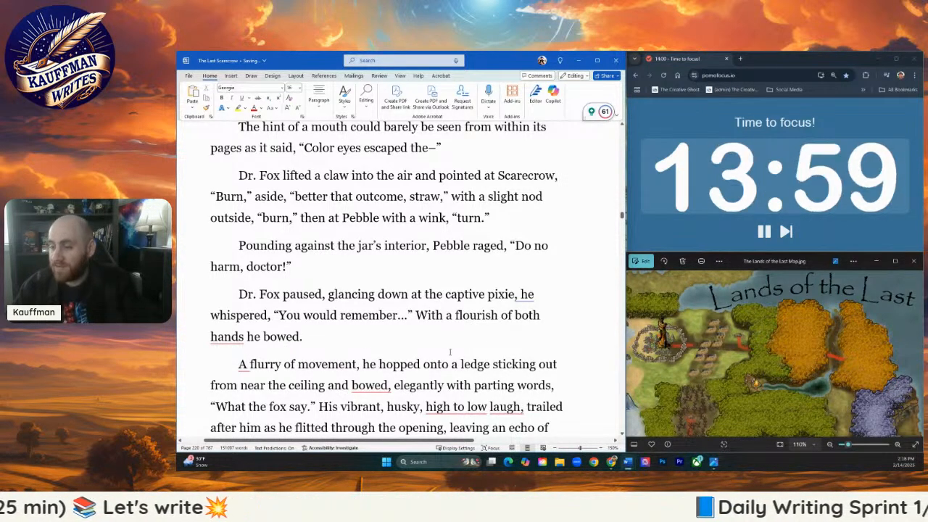
{"action": "type", "text": "the"}
{"action": "key", "text": "BackSpace"}
{"action": "key", "text": "BackSpace"}
{"action": "key", "text": "BackSpace"}
{"action": "key", "text": "BackSpace"}
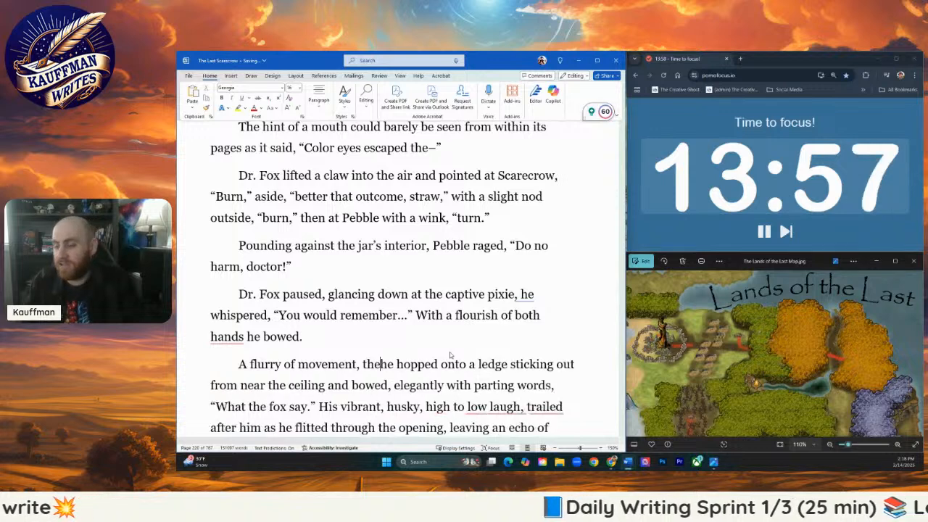
{"action": "type", "text": "Dr. Fox"}
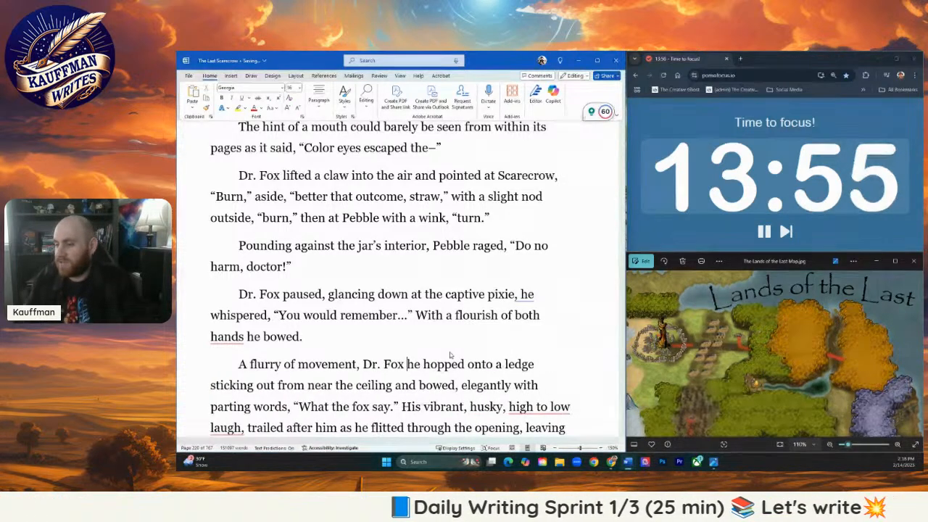
{"action": "key", "text": "Delete"}
{"action": "key", "text": "Delete"}
{"action": "key", "text": "Delete"}
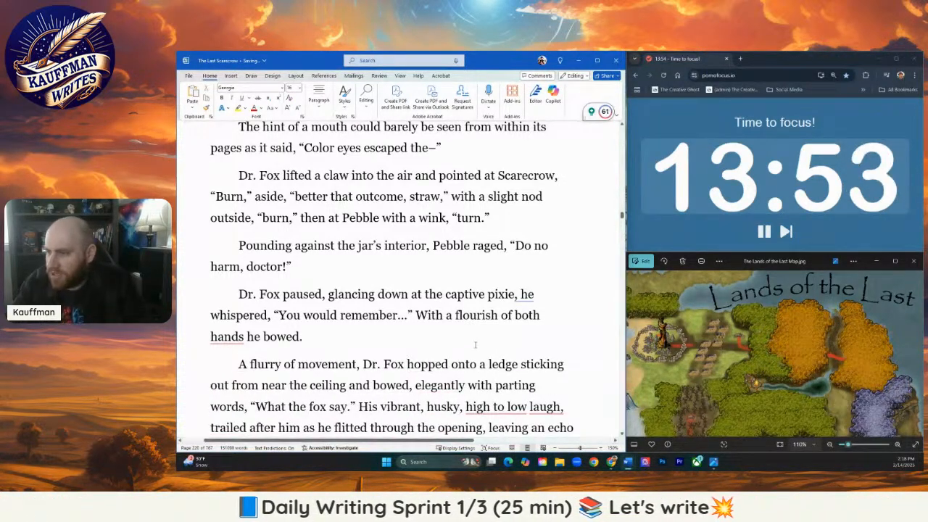
- Change the opening of the "A flurry of movement" sentence to "In a flurry"
{"action": "mouse_move", "coordinate": [243, 366]}
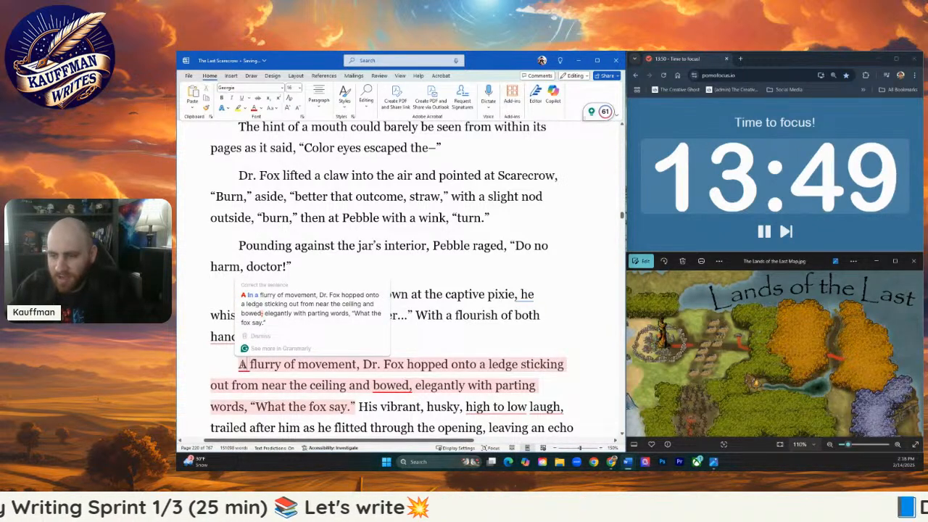
{"action": "double_click", "coordinate": [244, 364]}
{"action": "type", "text": "In a"}
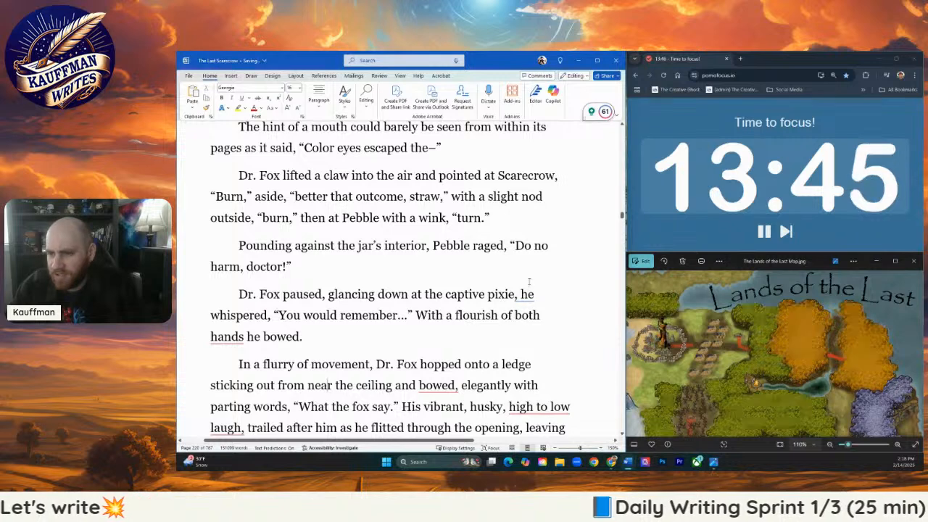
- Remove "Dr. Fox paused," from the captive pixie paragraph so that it opens with a capitalized "Glancing"
{"action": "mouse_move", "coordinate": [528, 295]}
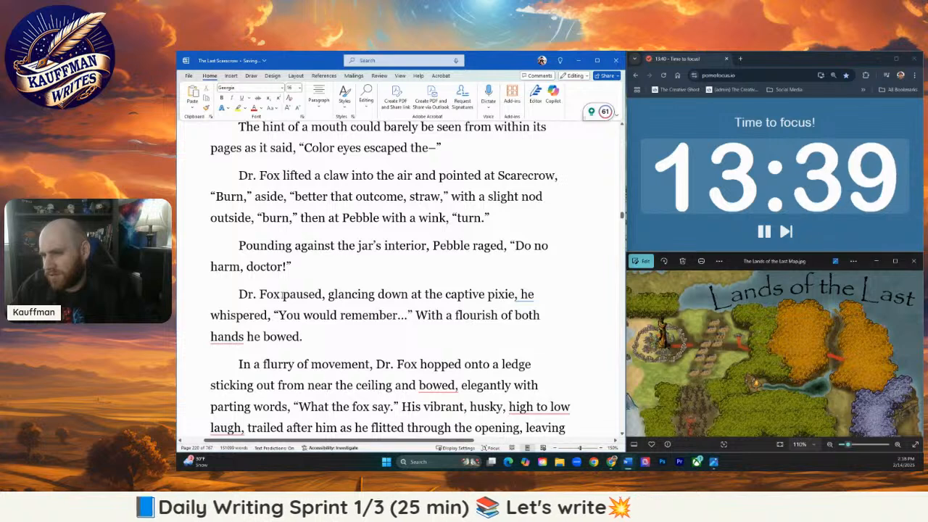
{"action": "left_click_drag", "start_coordinate": [282, 293], "coordinate": [332, 294]}
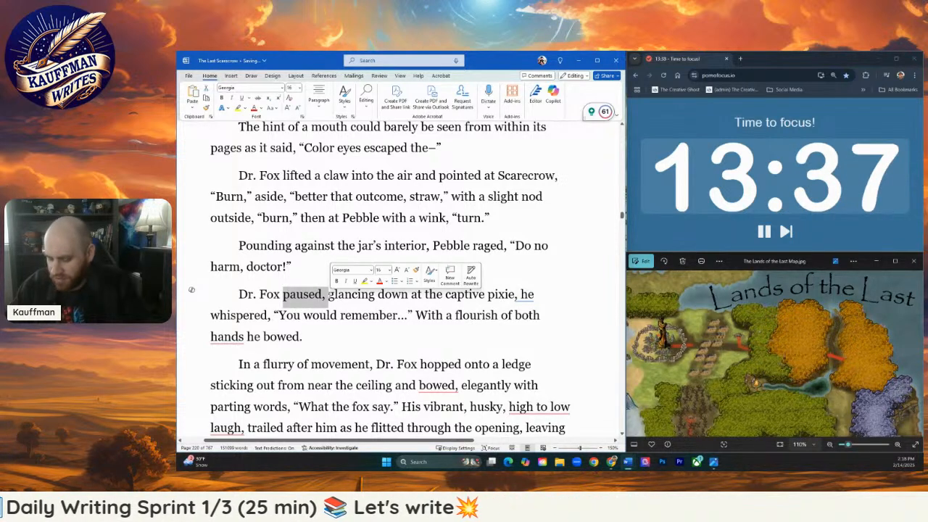
{"action": "key", "text": "BackSpace"}
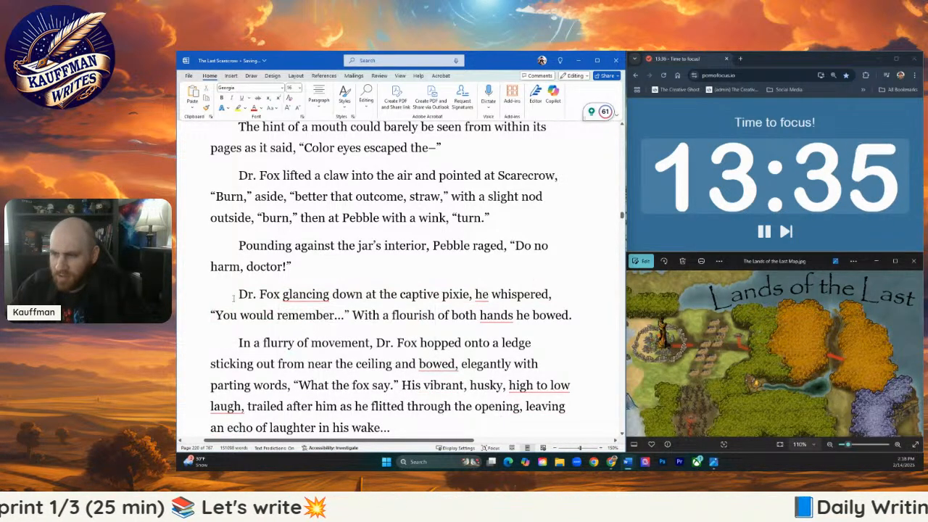
{"action": "left_click", "coordinate": [237, 295]}
{"action": "key", "text": "Delete"}
{"action": "key", "text": "Delete"}
{"action": "key", "text": "Delete"}
{"action": "key", "text": "Delete"}
{"action": "key", "text": "Delete"}
{"action": "key", "text": "Delete"}
{"action": "key", "text": "Delete"}
{"action": "key", "text": "Delete"}
{"action": "key", "text": "Delete"}
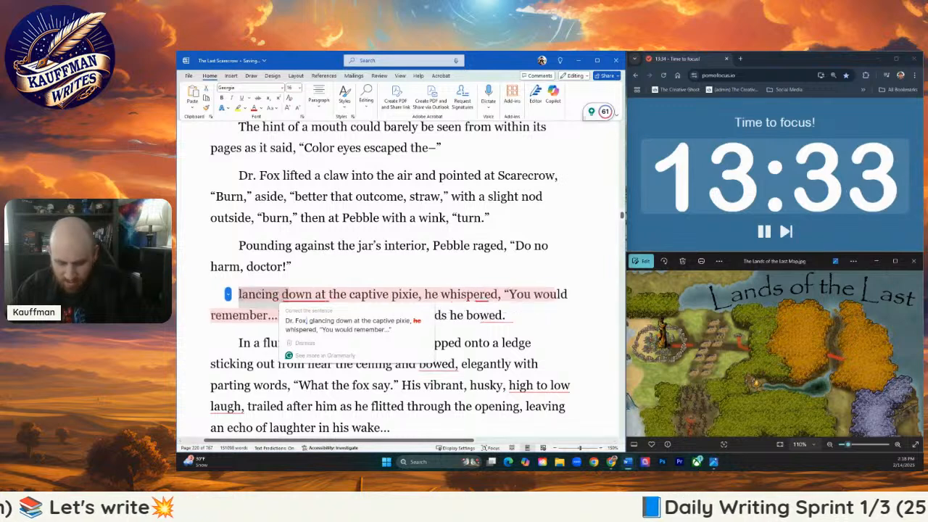
{"action": "type", "text": "G"}
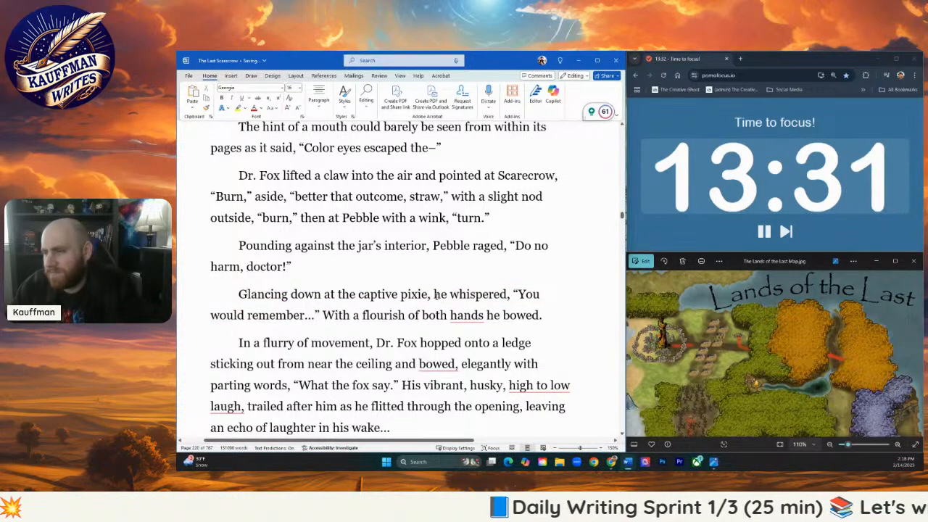
- Accept the Grammarly suggestion to remove "down" from the "Glancing down at the captive pixie" sentence
{"action": "left_click", "coordinate": [435, 295]}
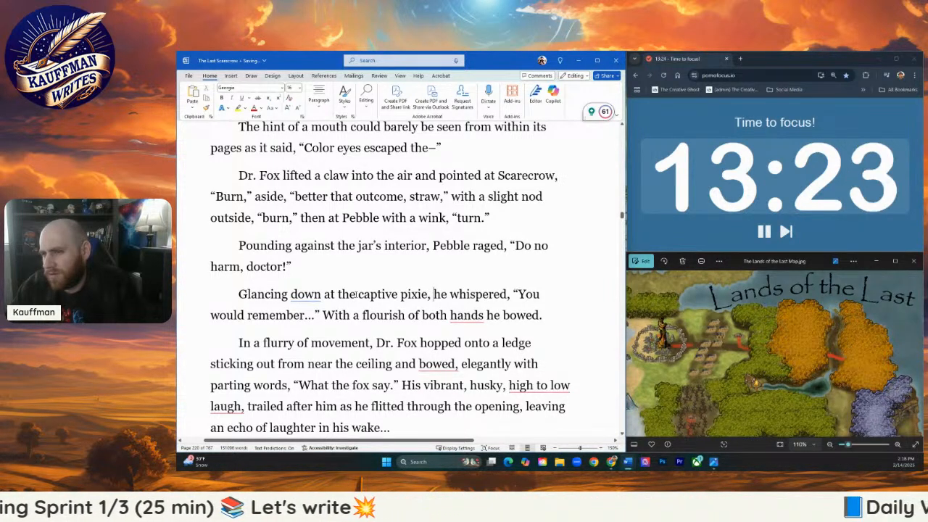
{"action": "mouse_move", "coordinate": [311, 296]}
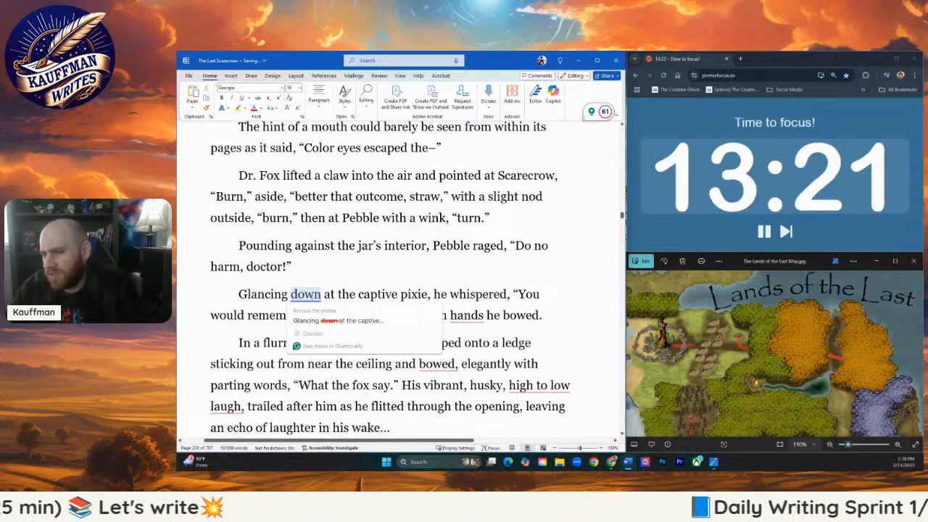
{"action": "left_click", "coordinate": [338, 320]}
{"action": "left_click", "coordinate": [338, 303]}
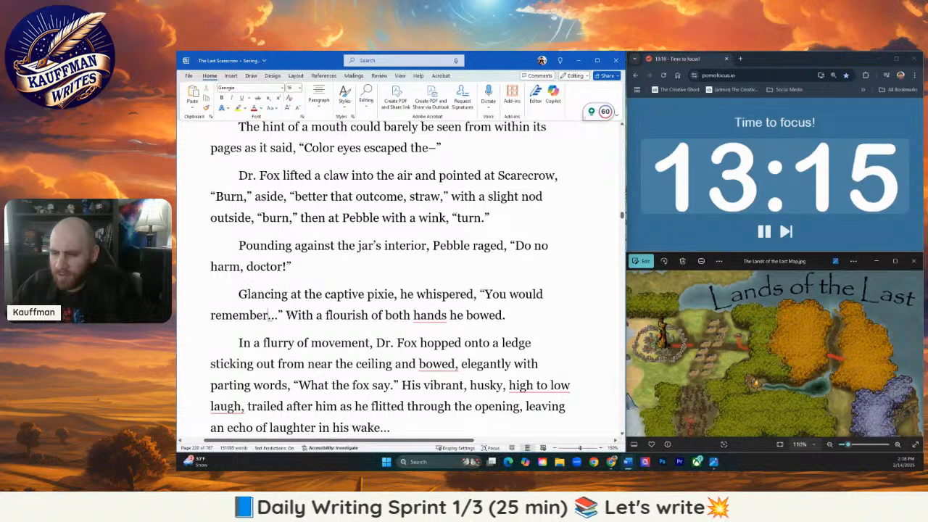
- Insert a comma after "hands" in the "With a flourish of both hands" sentence
{"action": "left_click", "coordinate": [287, 316]}
{"action": "left_click", "coordinate": [447, 314]}
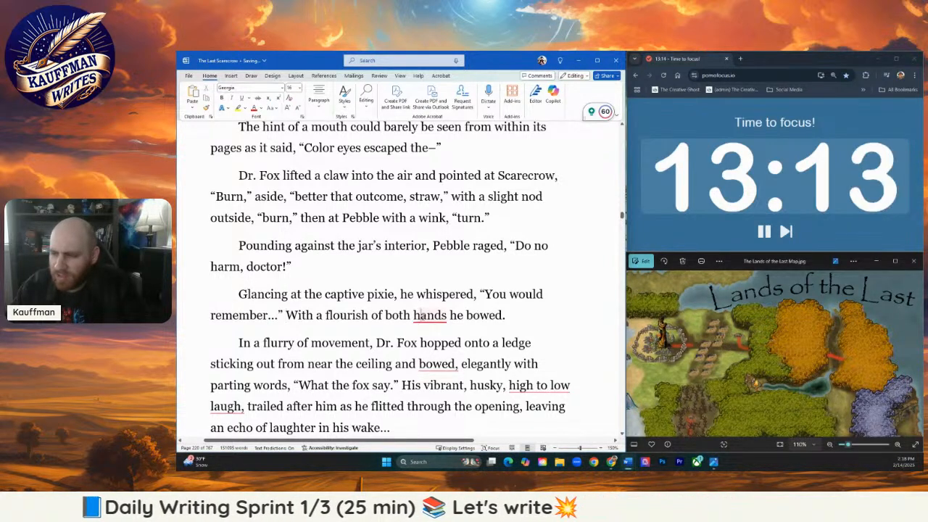
{"action": "type", "text": ","}
- Replace "and bowed," after "near the ceiling" with "and bowed again." to end the ledge sentence there
{"action": "scroll", "coordinate": [420, 334], "scroll_direction": "down", "scroll_amount": 1}
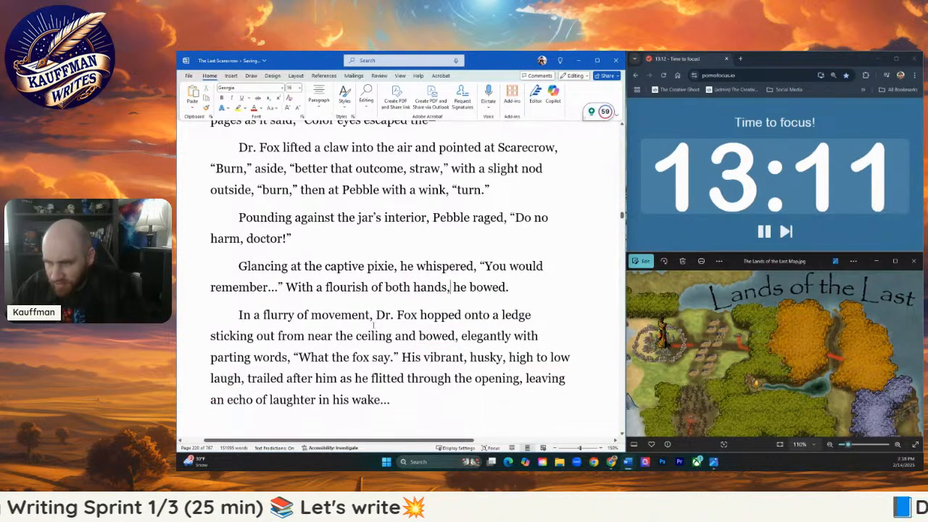
{"action": "left_click", "coordinate": [365, 318]}
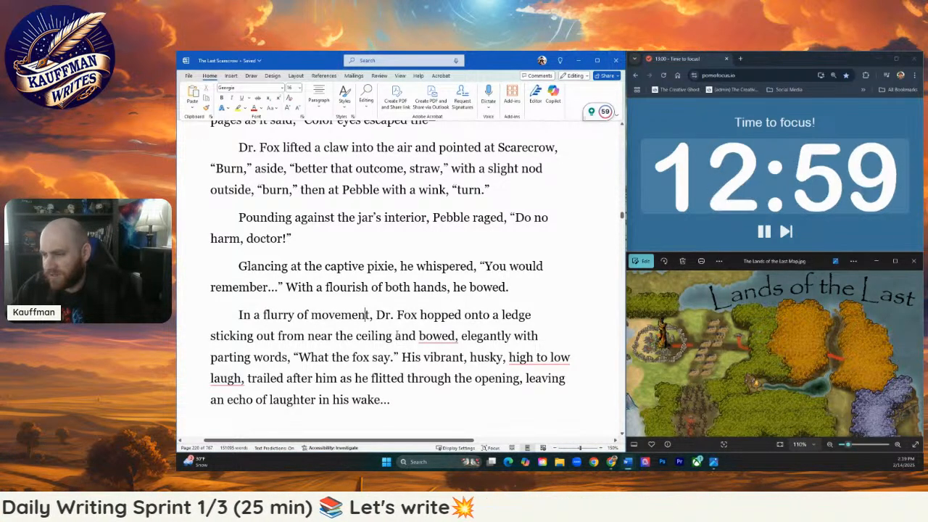
{"action": "left_click_drag", "start_coordinate": [395, 336], "coordinate": [458, 337]}
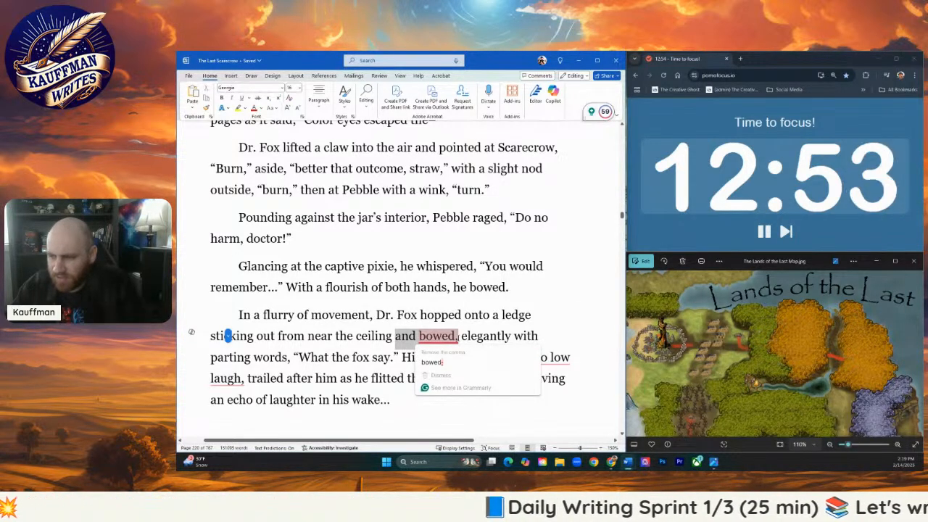
{"action": "key", "text": "Delete"}
{"action": "key", "text": "BackSpace"}
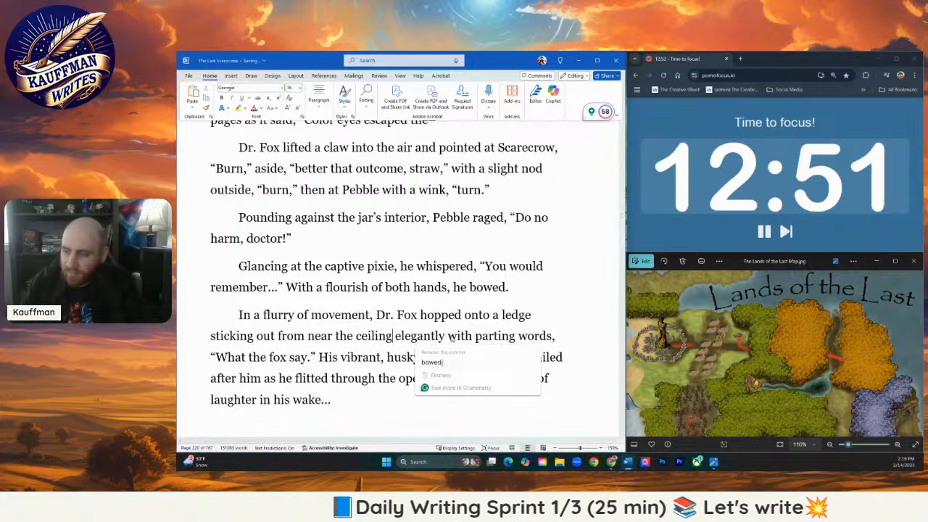
{"action": "type", "text": "and bowed again"}
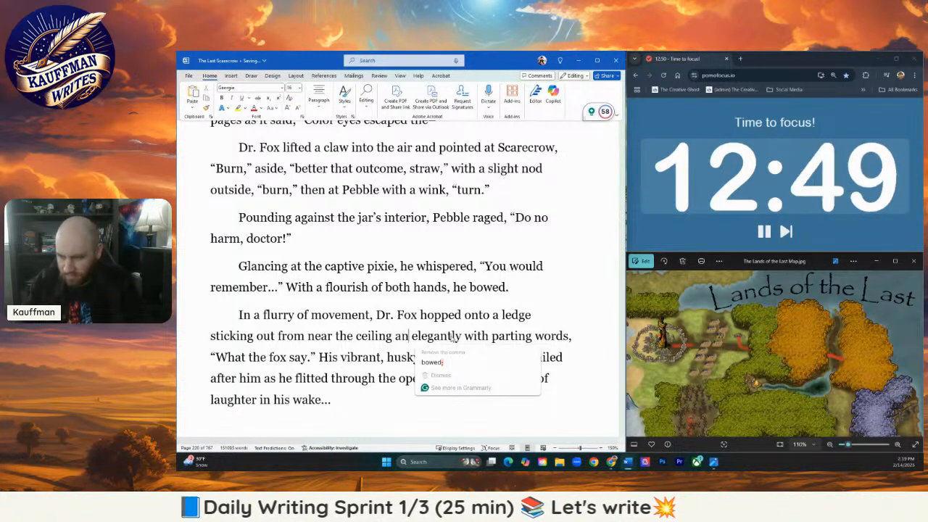
{"action": "type", "text": "."}
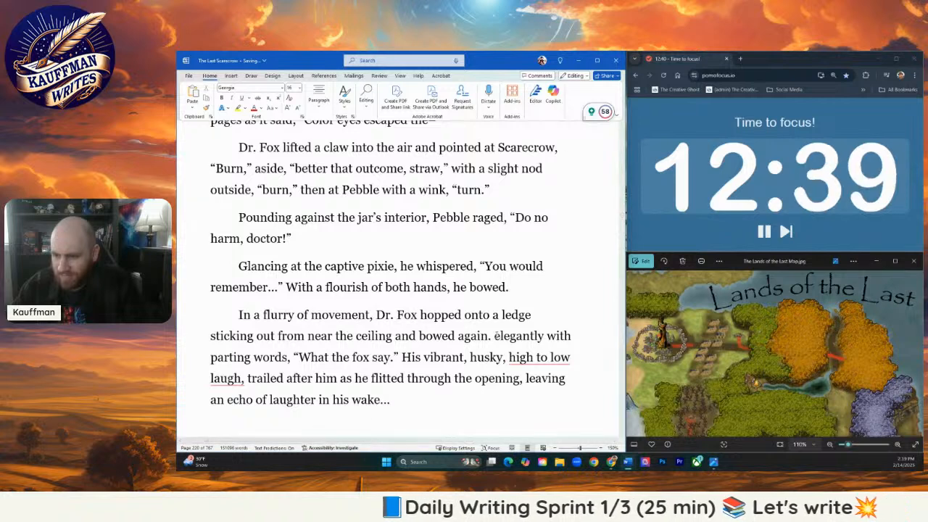
- Replace "elegantly with" before "parting words" with "Over his shoulder, he left with"
{"action": "left_click_drag", "start_coordinate": [495, 335], "coordinate": [572, 338]}
{"action": "type", "text": "Over his should"}
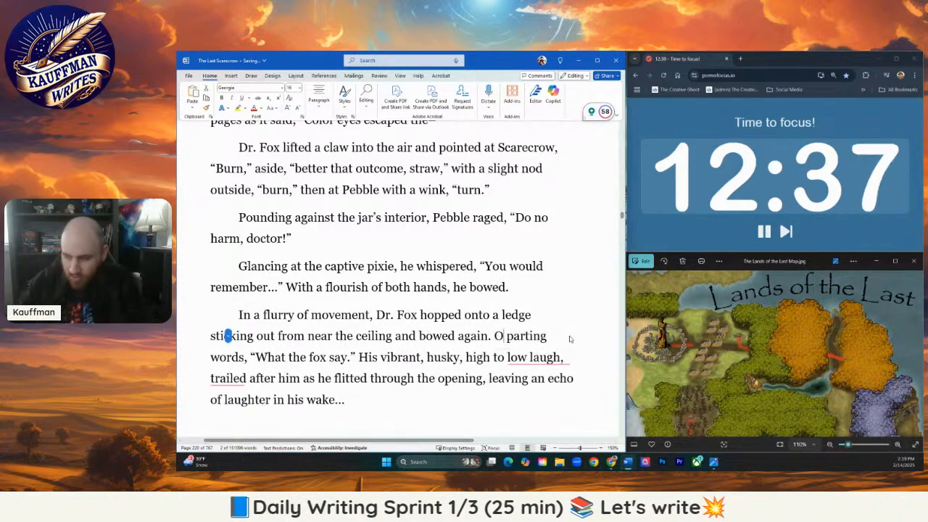
{"action": "type", "text": "er, he lef"}
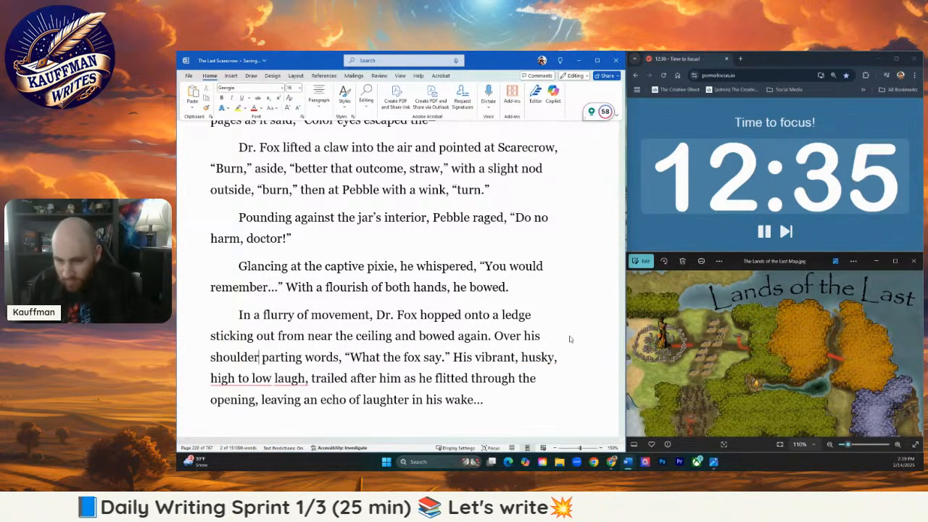
{"action": "type", "text": "t "}
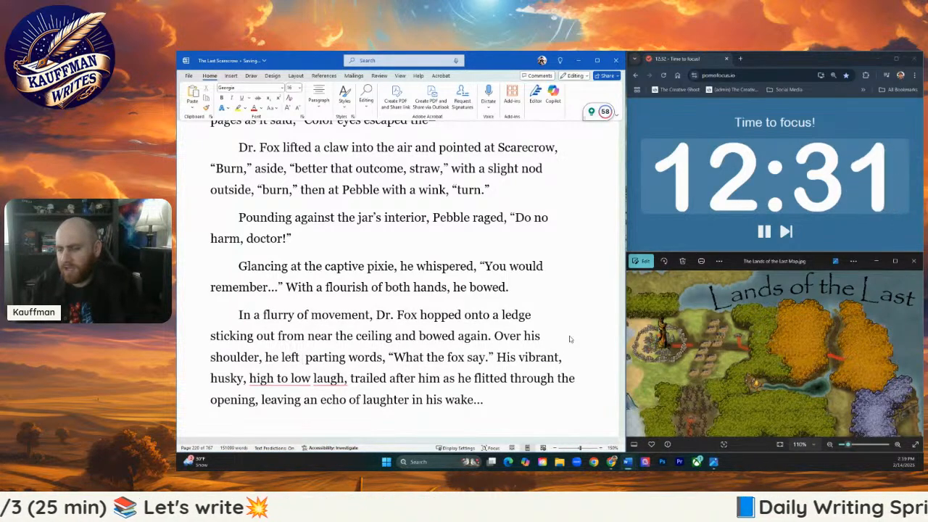
{"action": "type", "text": "with"}
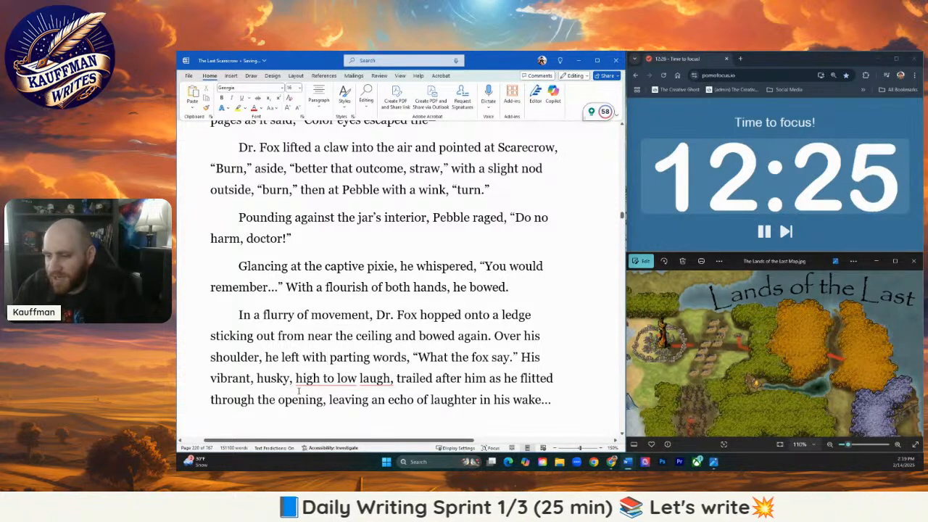
- Reread the revised Dr. Fox departure paragraphs, including the "You would remember…" quote, and continue to the start of the following page
{"action": "left_click", "coordinate": [488, 379]}
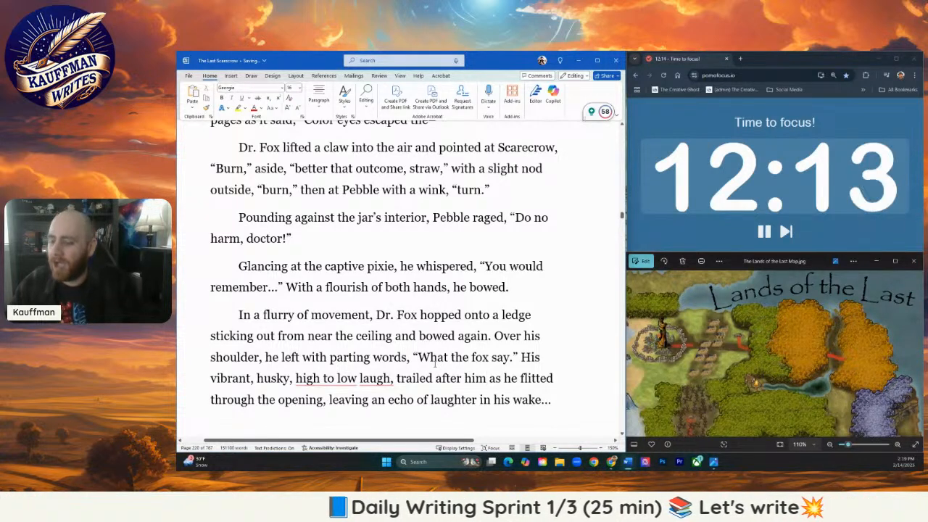
{"action": "left_click", "coordinate": [472, 378]}
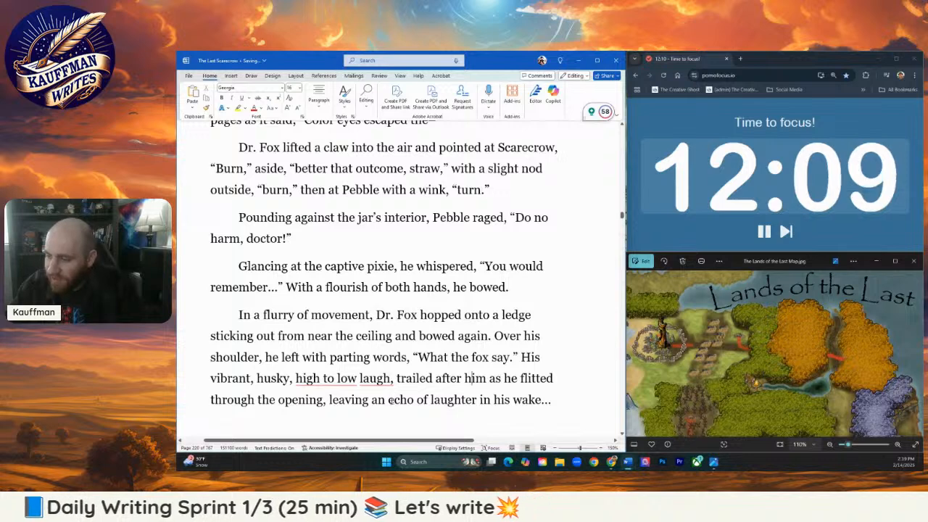
{"action": "scroll", "coordinate": [431, 376], "scroll_direction": "down", "scroll_amount": 1}
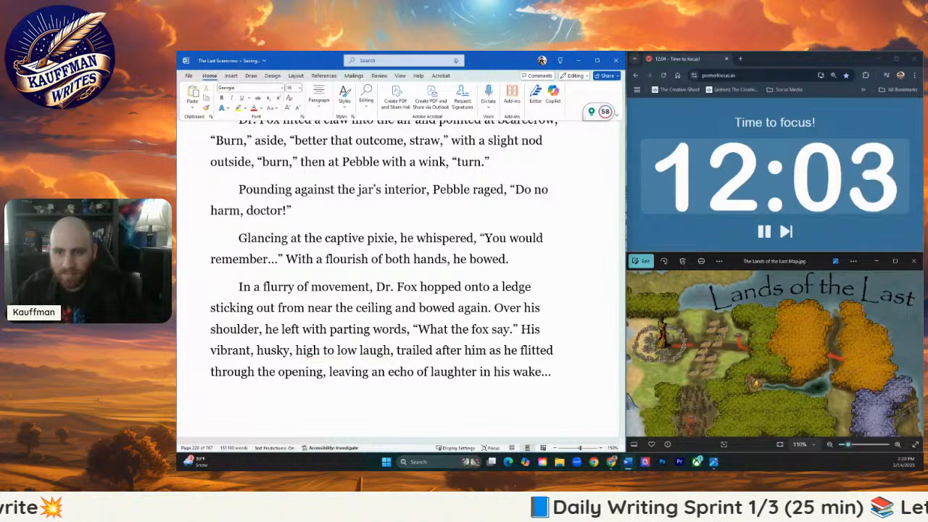
{"action": "key", "text": "alt+Tab"}
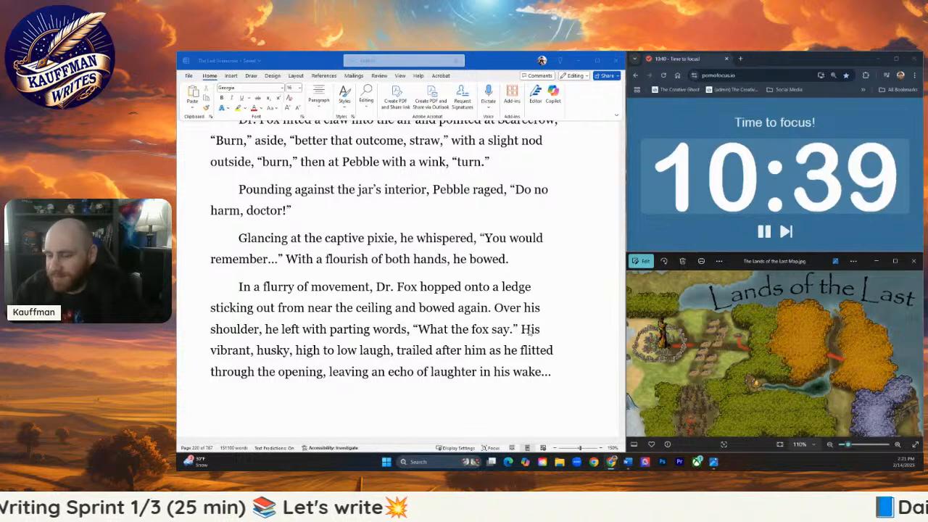
{"action": "scroll", "coordinate": [546, 310], "scroll_direction": "down", "scroll_amount": 1}
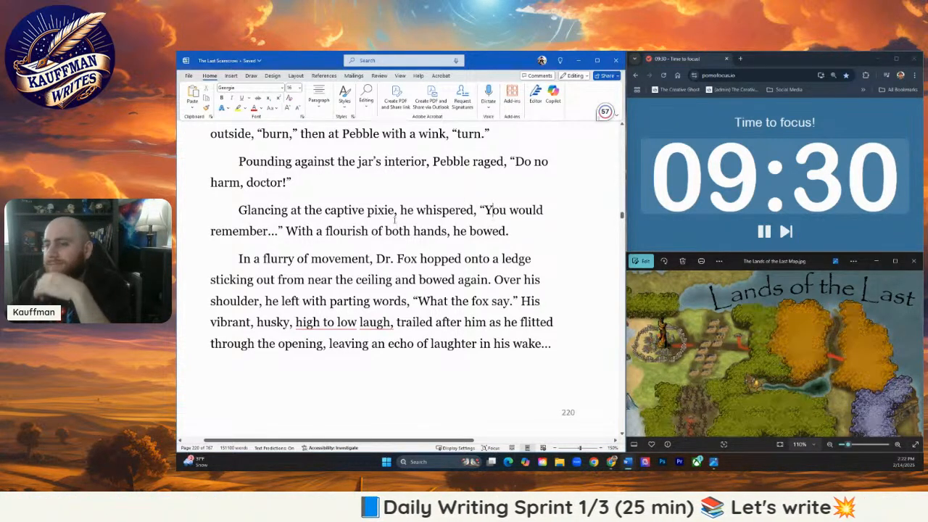
{"action": "left_click_drag", "start_coordinate": [484, 211], "coordinate": [278, 232]}
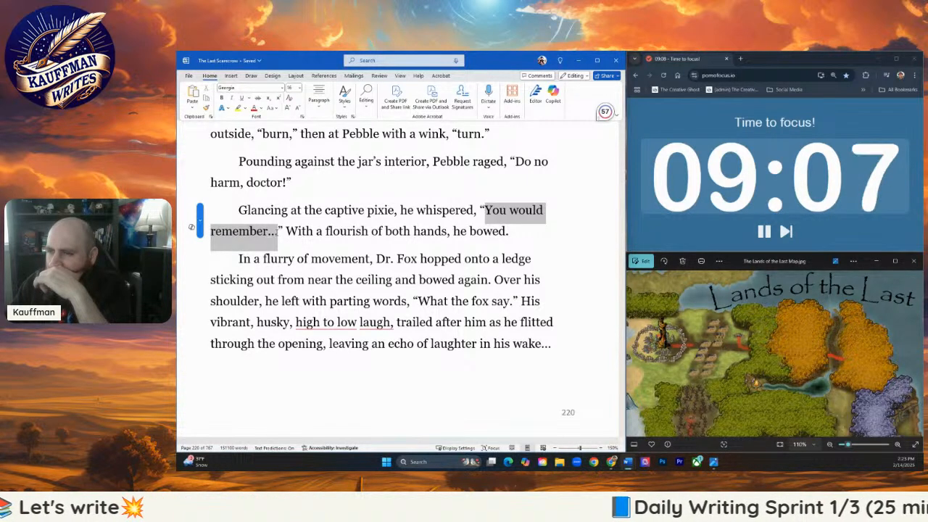
{"action": "left_click", "coordinate": [317, 239]}
{"action": "scroll", "coordinate": [317, 243], "scroll_direction": "down", "scroll_amount": 1}
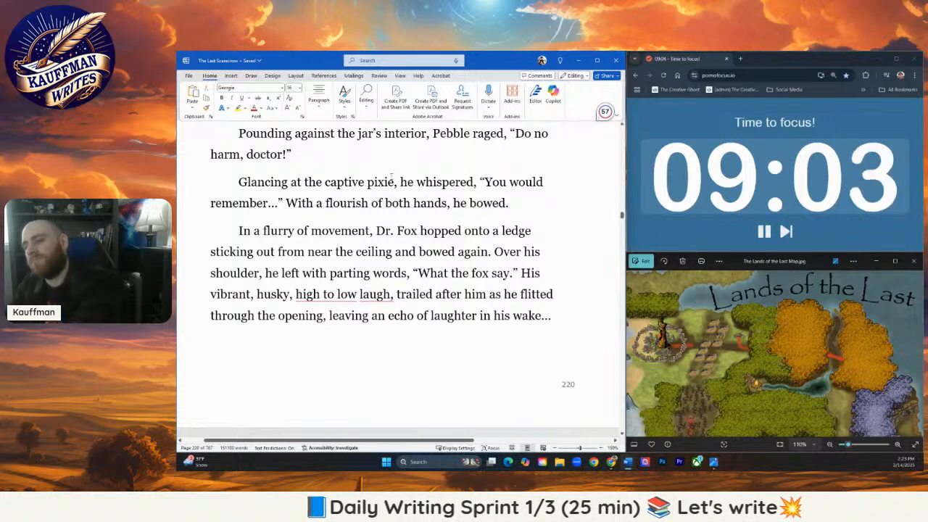
{"action": "scroll", "coordinate": [340, 211], "scroll_direction": "up", "scroll_amount": 1}
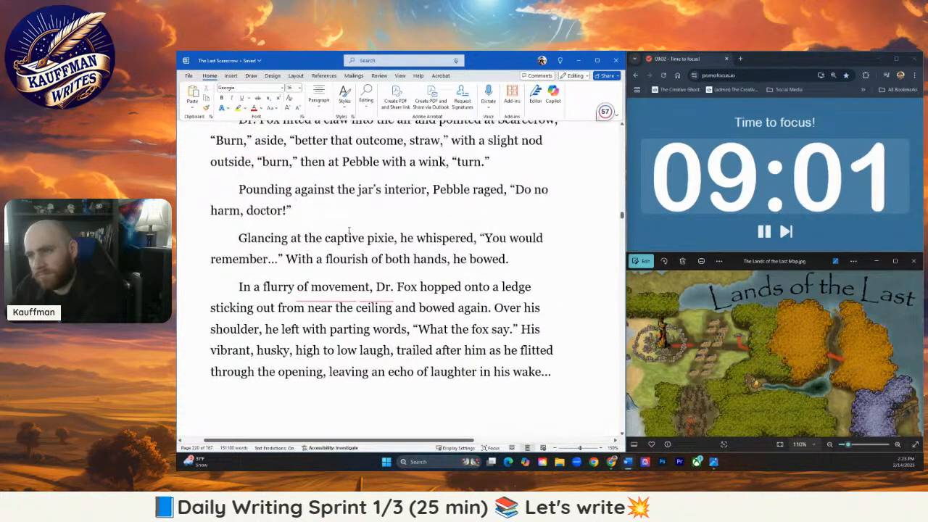
{"action": "scroll", "coordinate": [355, 239], "scroll_direction": "down", "scroll_amount": 3}
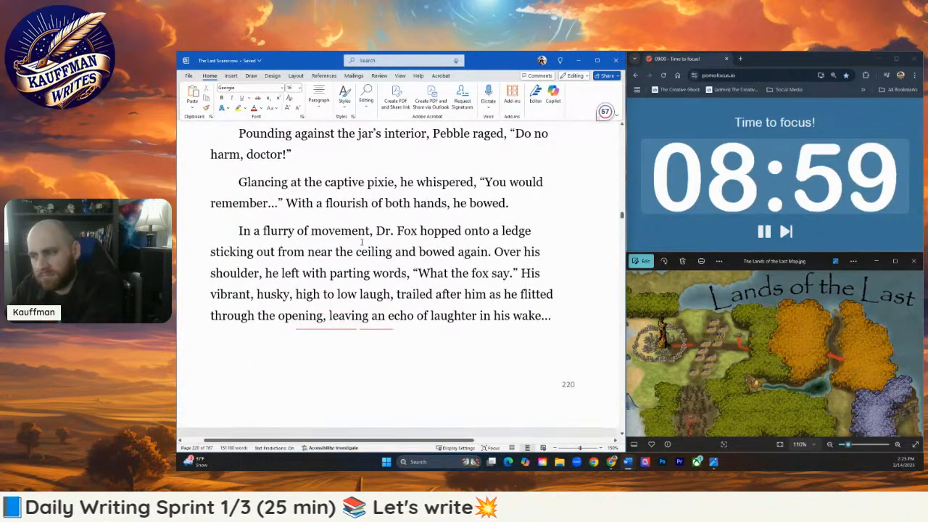
{"action": "scroll", "coordinate": [426, 175], "scroll_direction": "down", "scroll_amount": 8}
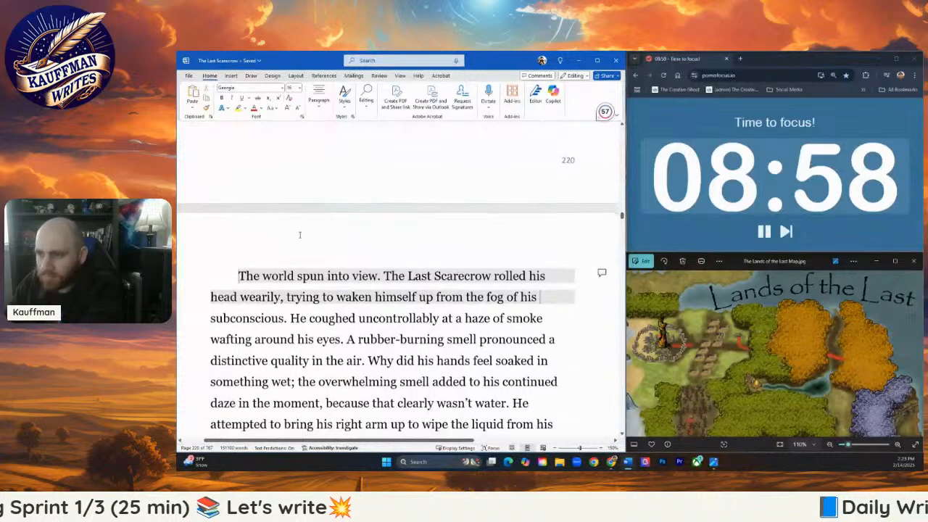
- Accept the suggested correction of "high to low laugh," to "high-to-low laugh" in the sentence about Dr. Fox's vibrant, husky laugh
{"action": "scroll", "coordinate": [304, 250], "scroll_direction": "up", "scroll_amount": 5}
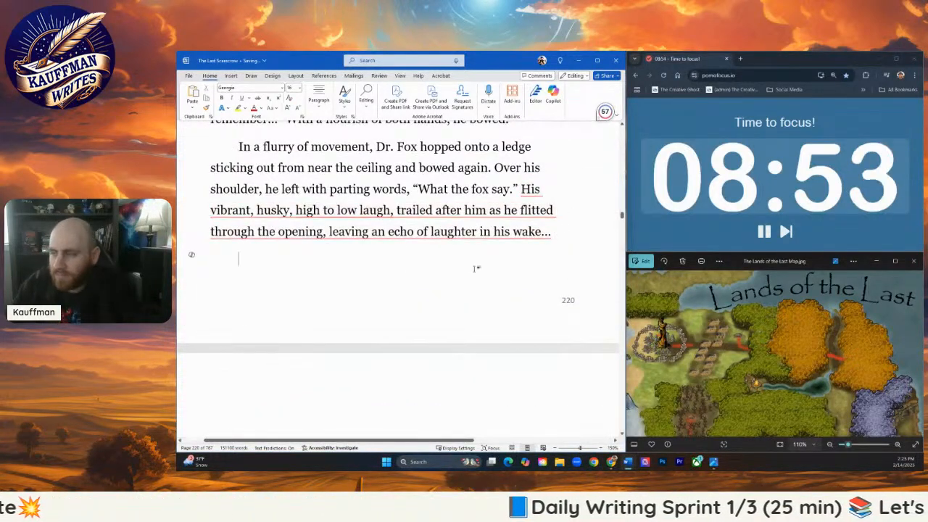
{"action": "mouse_move", "coordinate": [427, 231]}
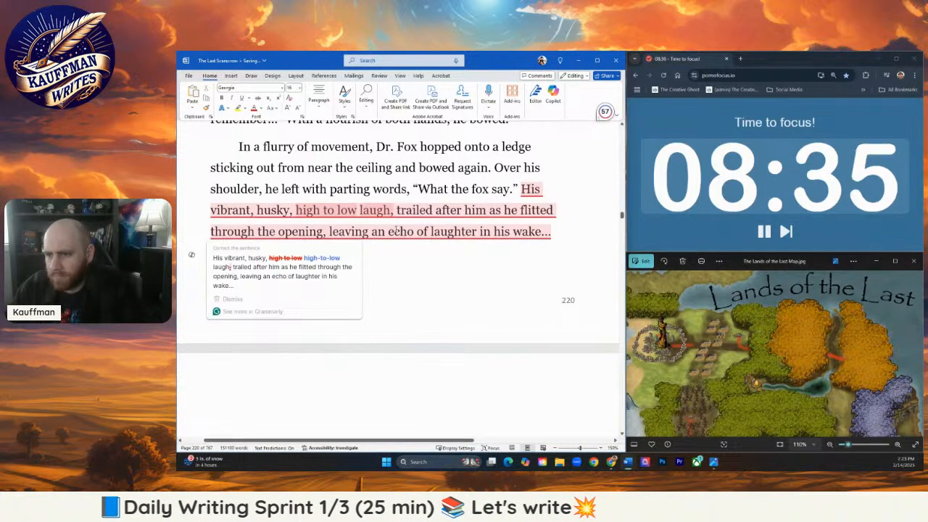
{"action": "left_click", "coordinate": [313, 268]}
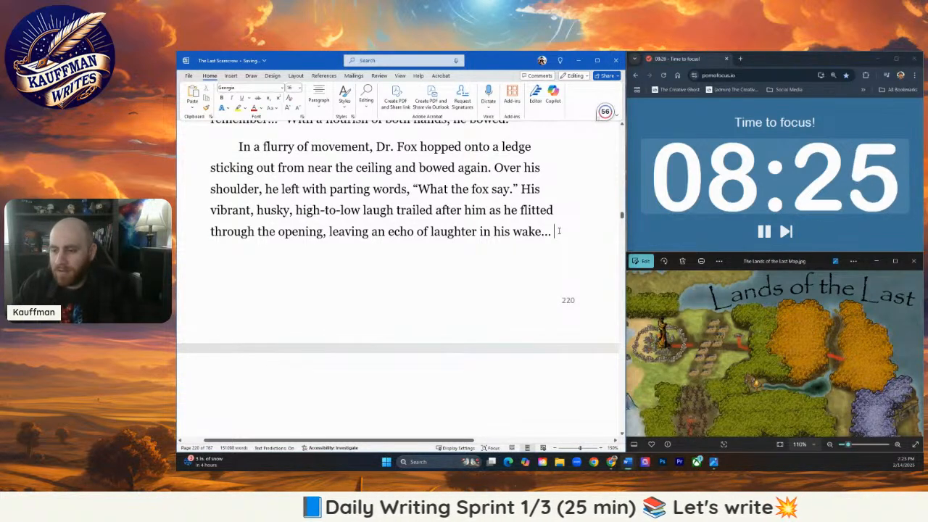
- Start a new paragraph after "in his wake…" with "Scarecrow stared angrily at Pebble trying to catch her gaze even though she wouldn't meet his eyes."
{"action": "key", "text": "Return"}
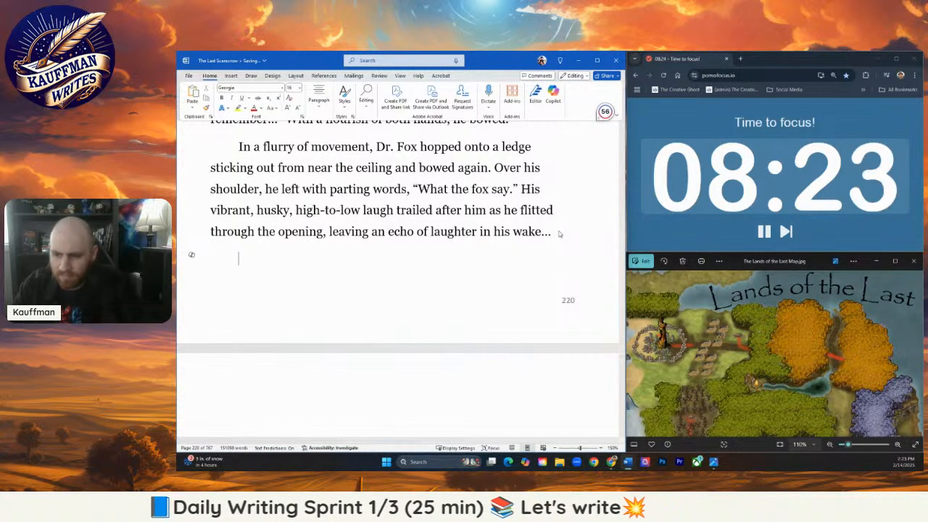
{"action": "type", "text": "Scarec"}
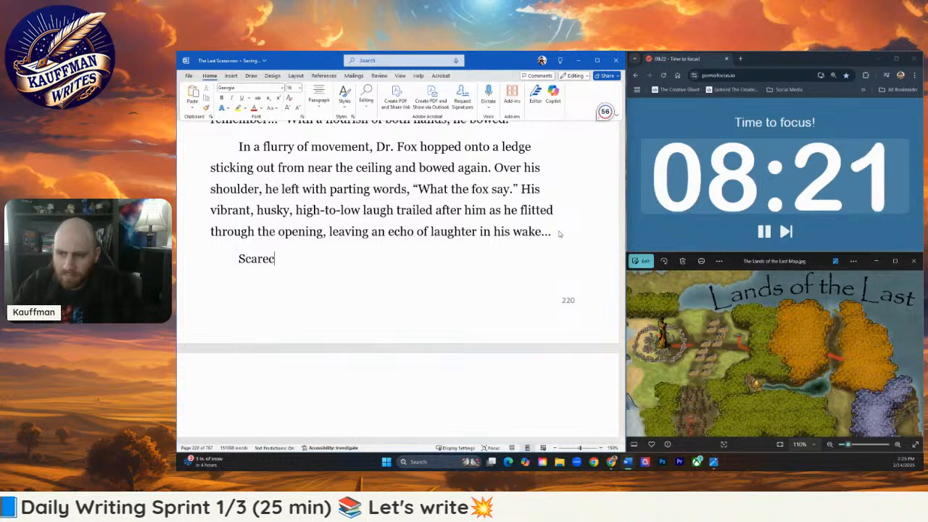
{"action": "type", "text": "row stared ang"}
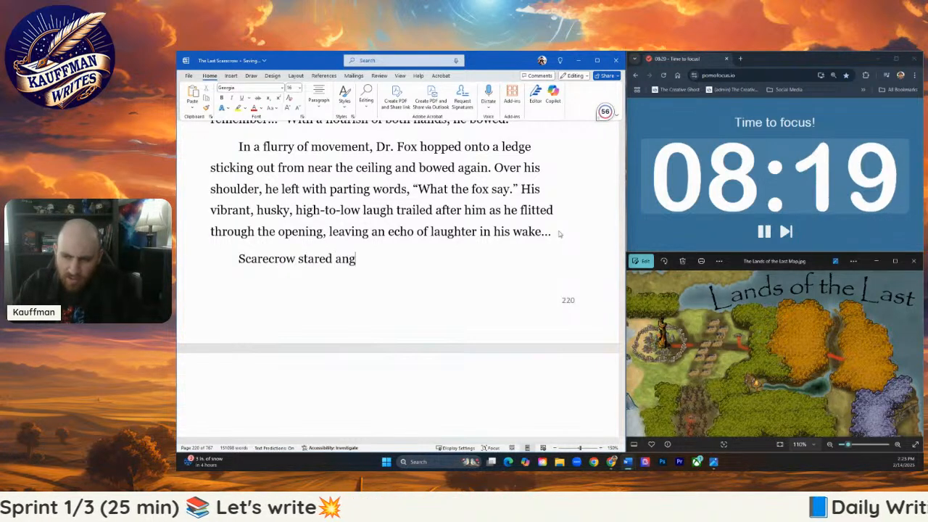
{"action": "type", "text": "rily "}
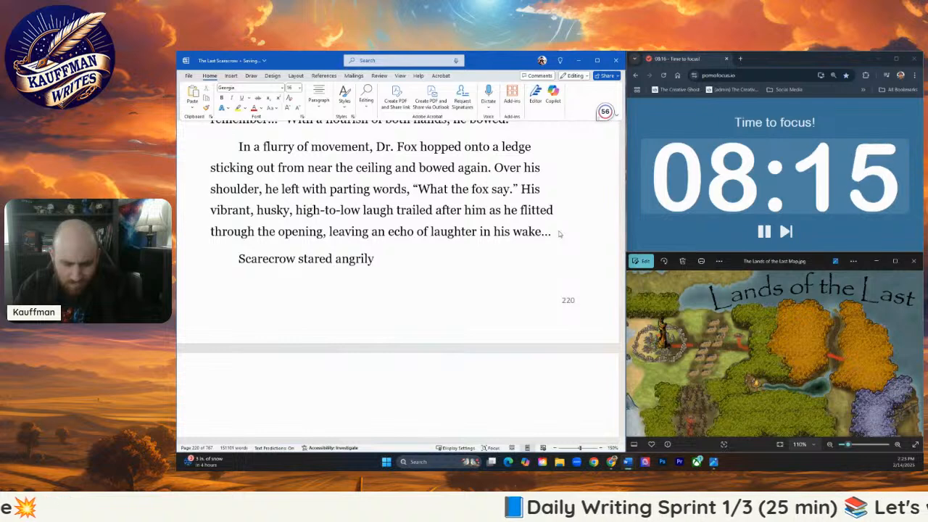
{"action": "type", "text": "at Pebble"}
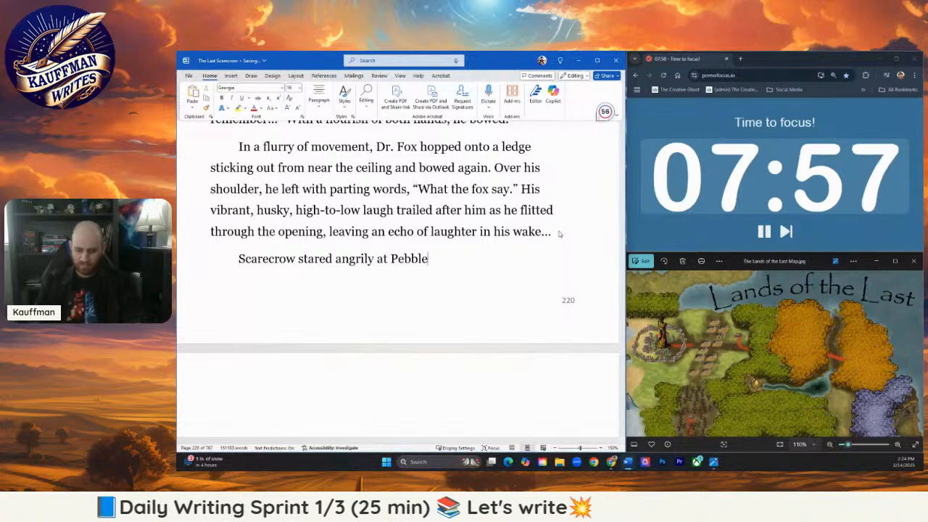
{"action": "type", "text": "trying to "}
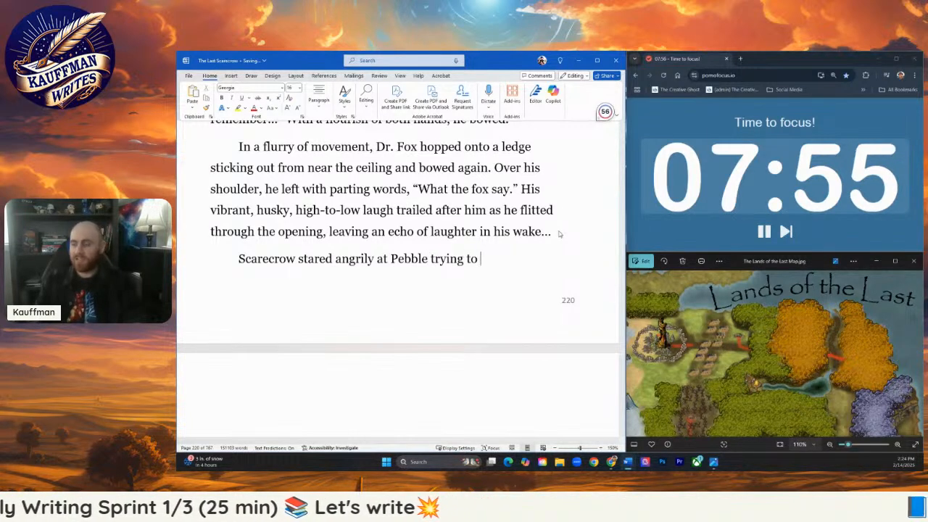
{"action": "type", "text": "catch her gaz"}
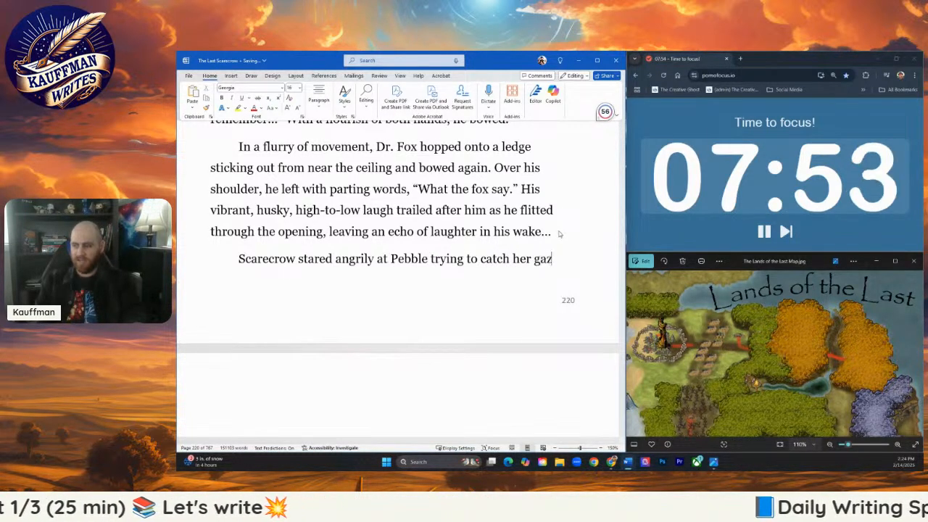
{"action": "type", "text": "e even though sh"}
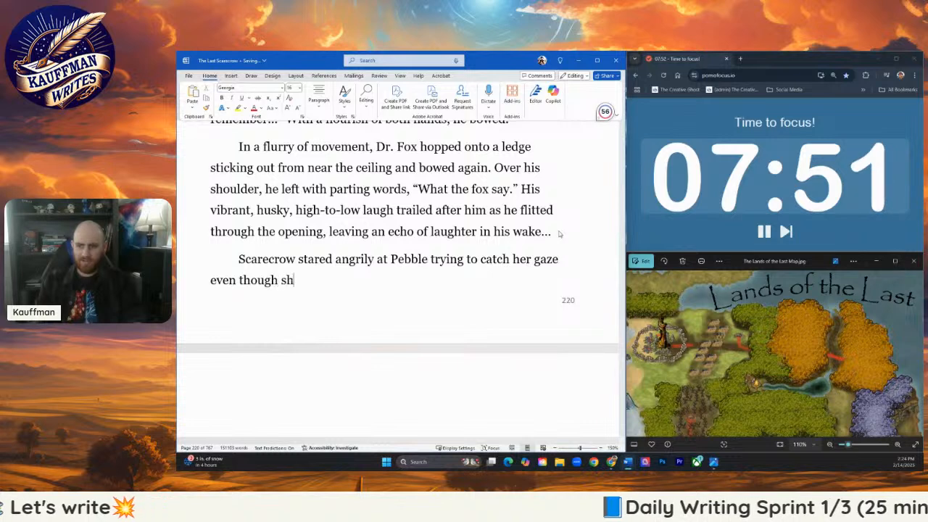
{"action": "type", "text": "e wouldn't meet his "}
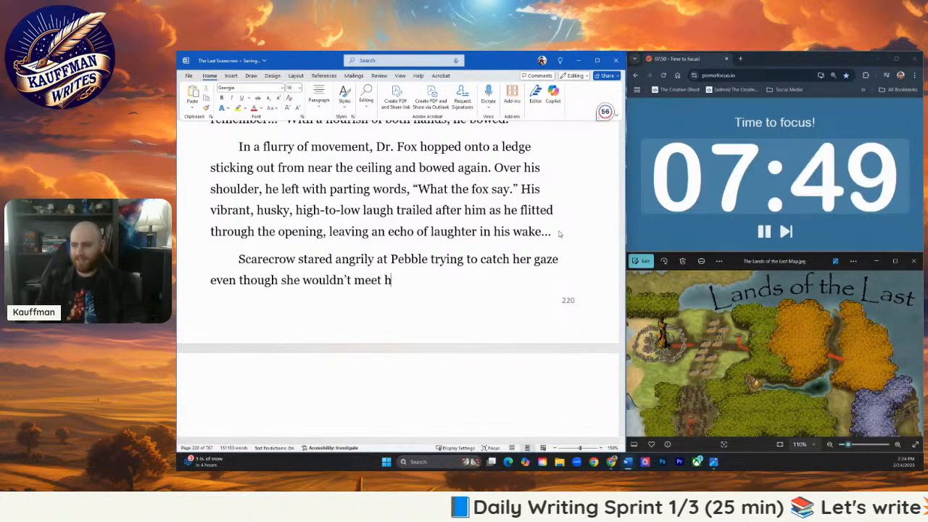
{"action": "type", "text": "eyes. "}
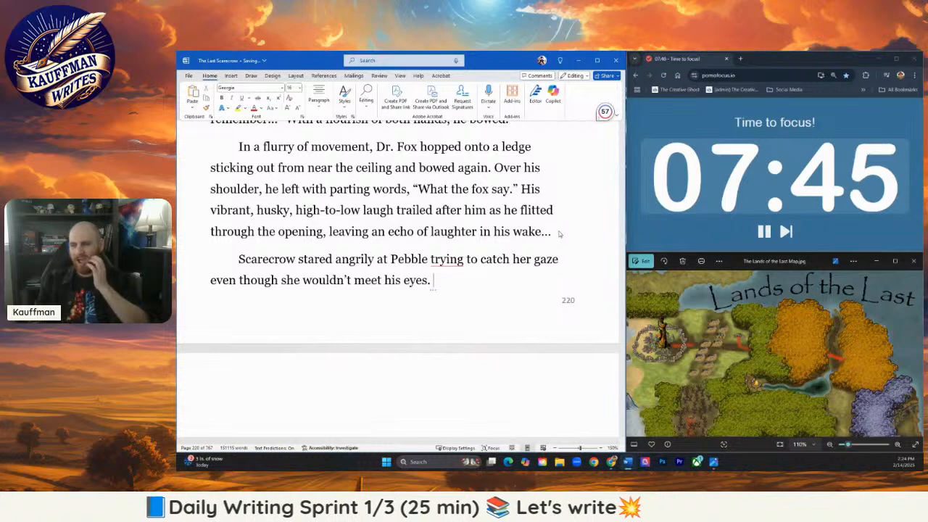
{"action": "type", "text": "He"}
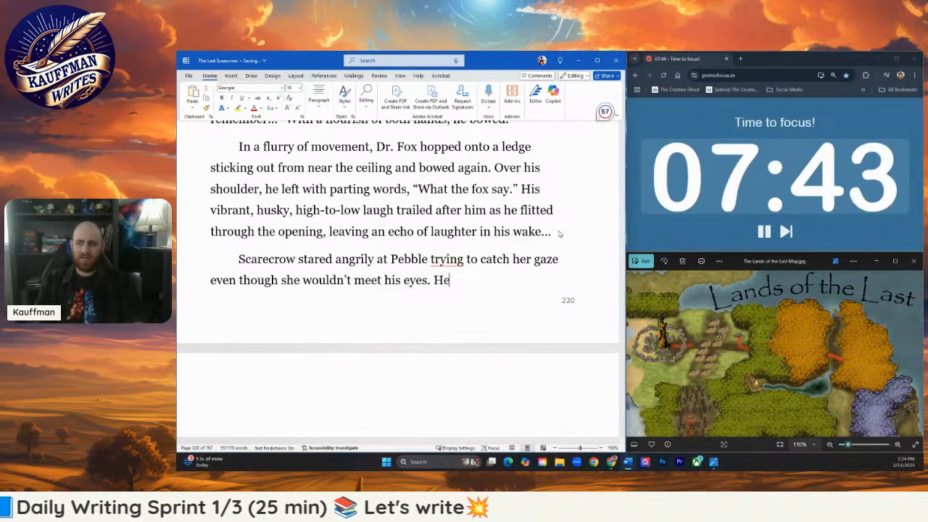
{"action": "type", "text": " opened his mouth"}
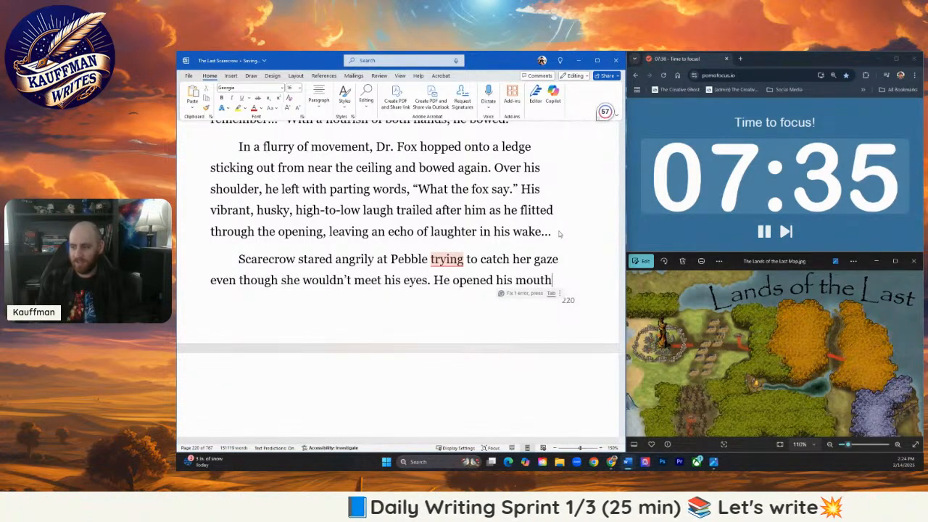
- Add "He opened his mouth as the book flapped before him and swung back for a strike." and begin his dialogue with "Oh"
{"action": "type", "text": "as the book"}
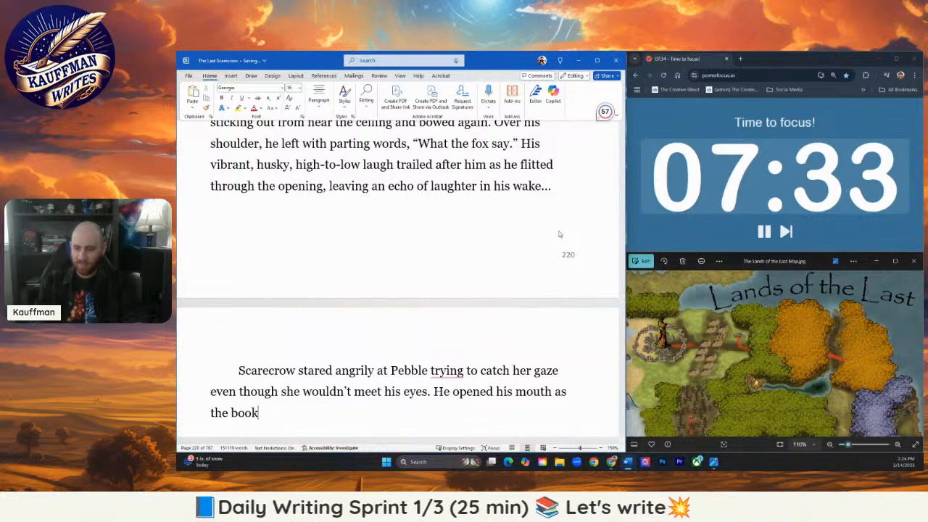
{"action": "type", "text": " flapped before him."}
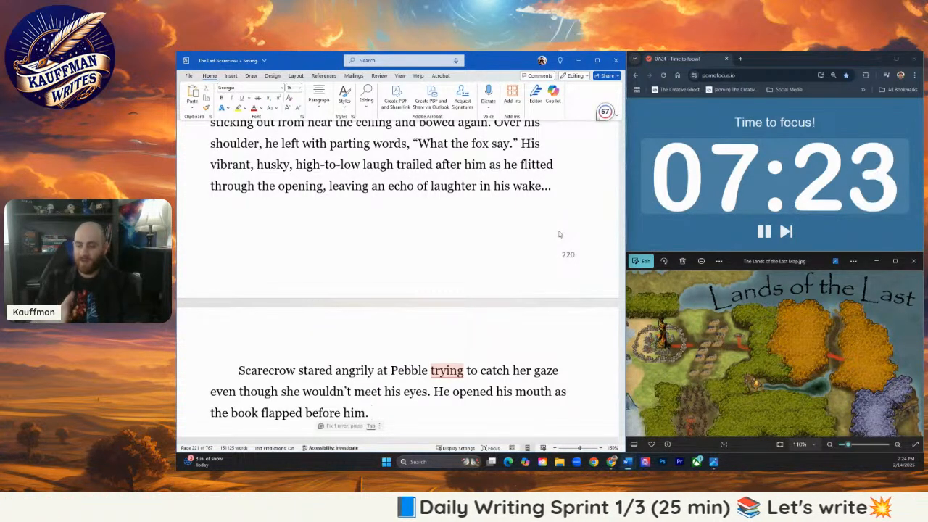
{"action": "key", "text": "BackSpace"}
{"action": "key", "text": "BackSpace"}
{"action": "type", "text": "a"}
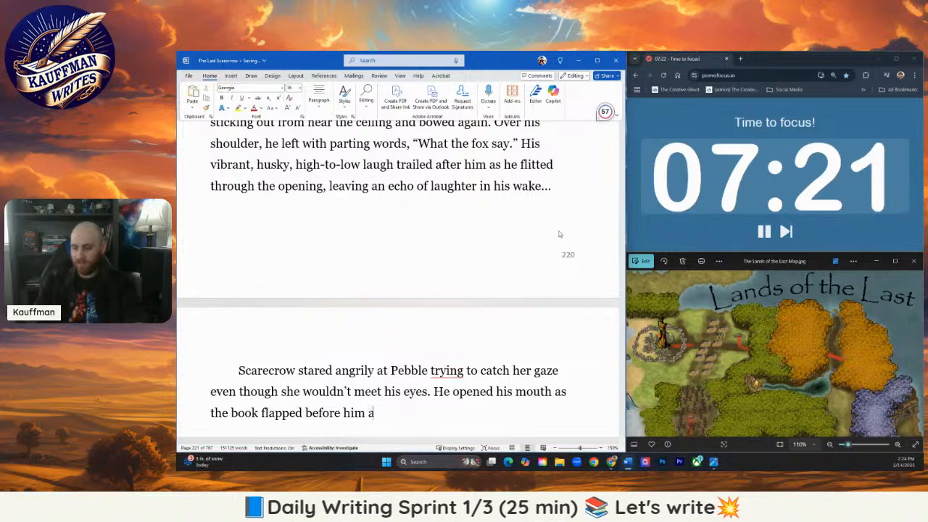
{"action": "type", "text": "nd swung back"}
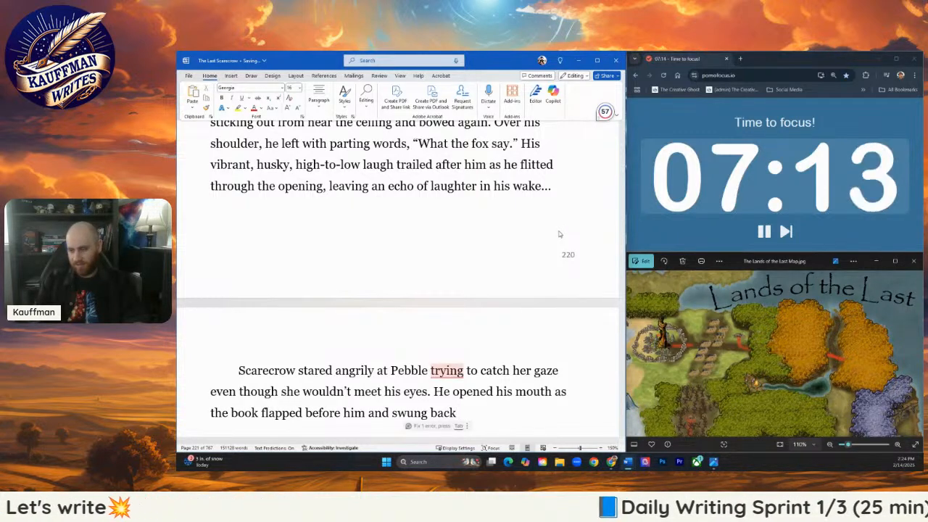
{"action": "type", "text": " for"}
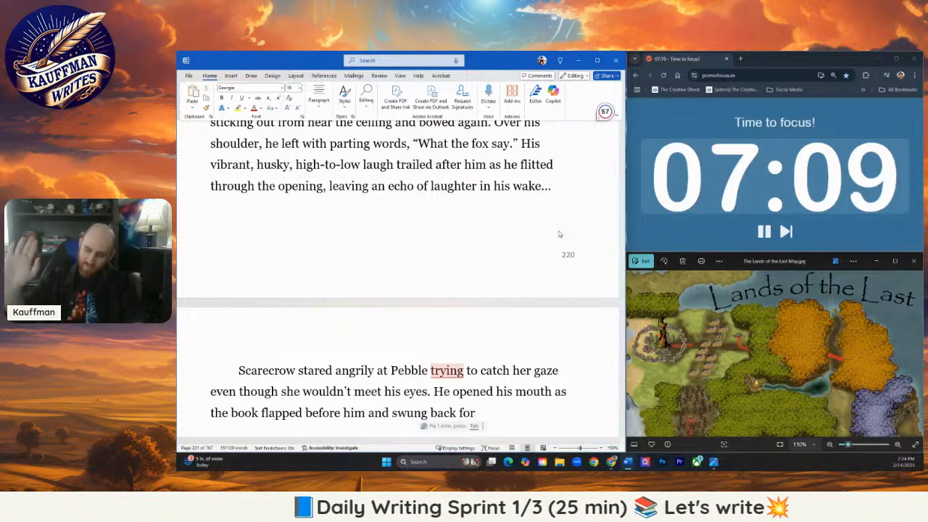
{"action": "type", "text": "a strike. “Oh"}
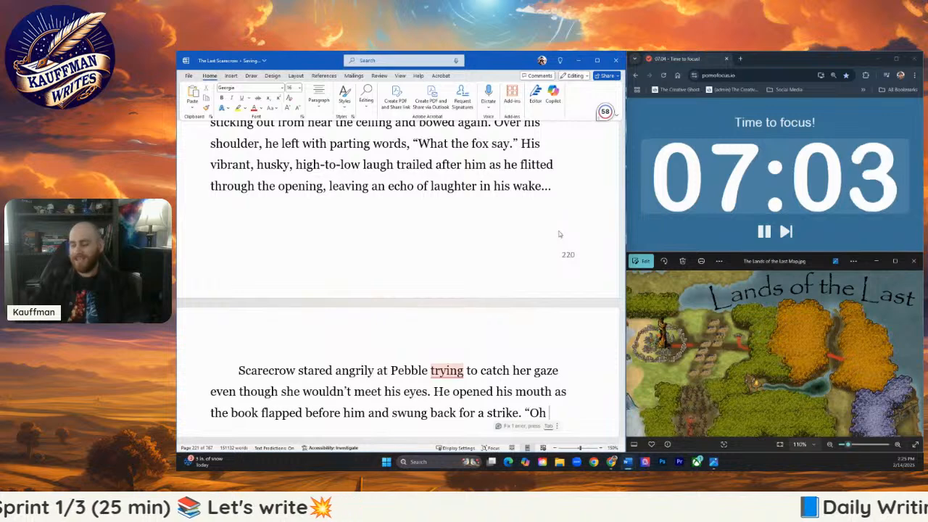
- Replace "Oh" in Scarecrow's dialogue with the cut-off question "Is that hardly nec–" and close the quotation
{"action": "key", "text": "ctrl+v"}
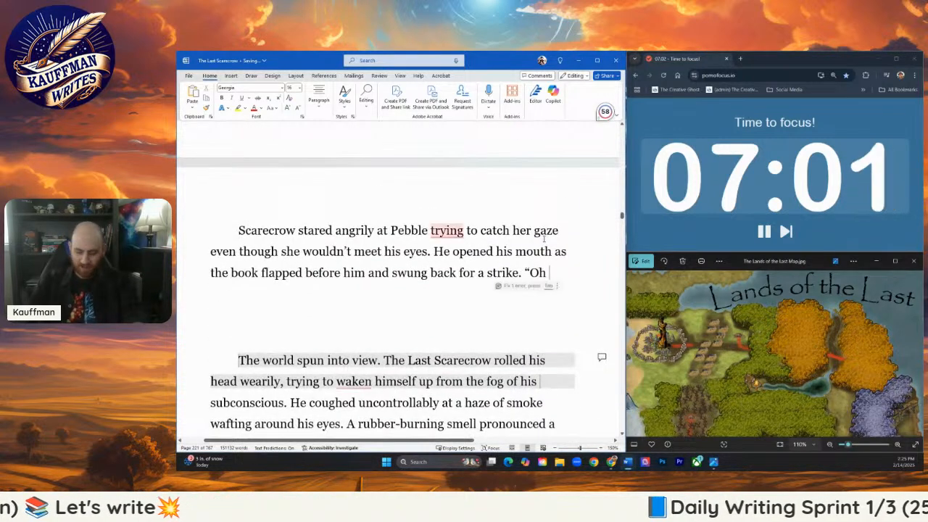
{"action": "key", "text": "BackSpace"}
{"action": "key", "text": "BackSpace"}
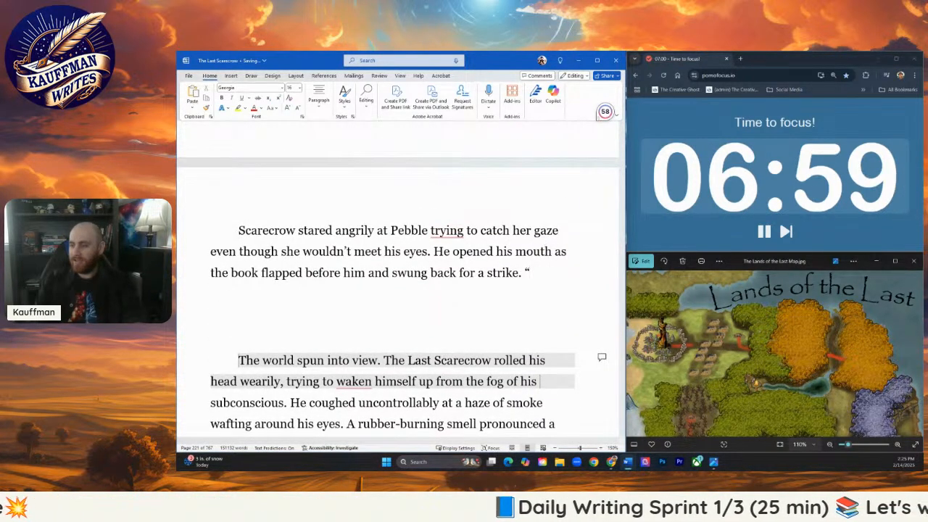
{"action": "type", "text": "Is that hardl"}
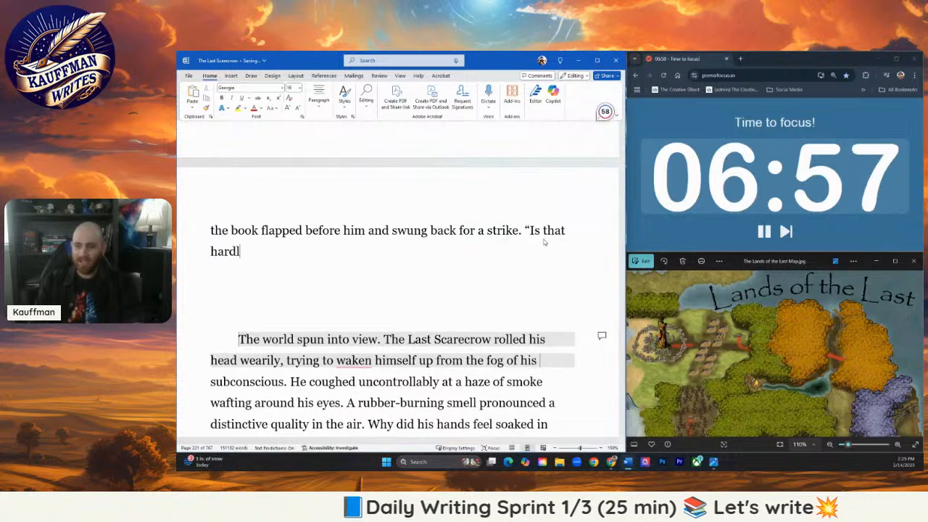
{"action": "type", "text": "y ne"}
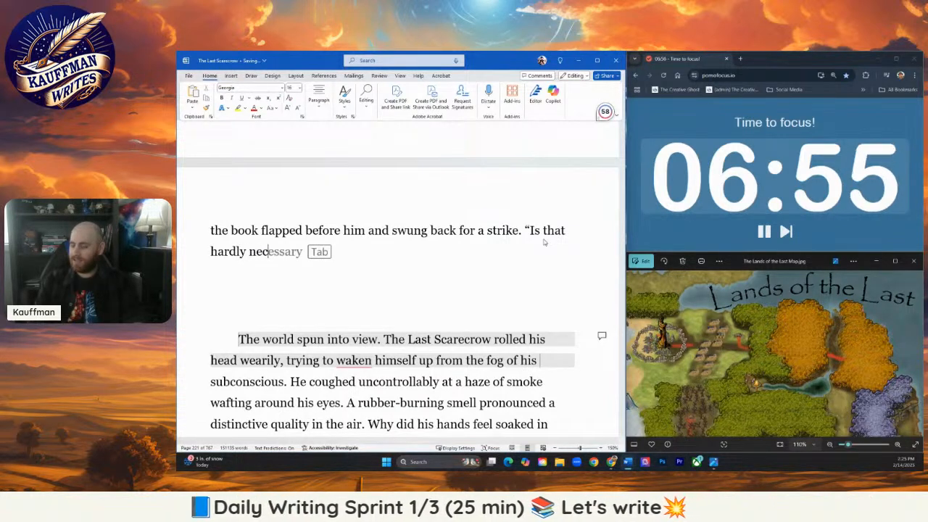
{"action": "type", "text": "c—"}
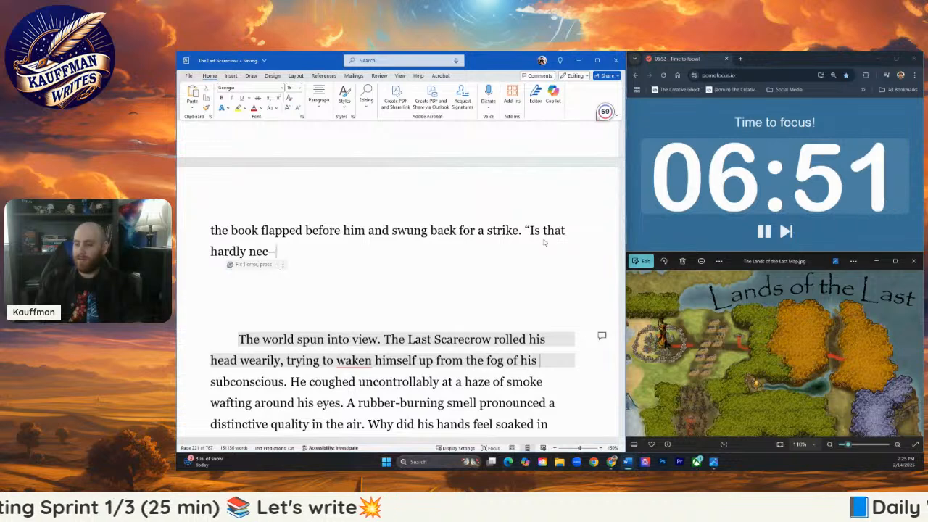
{"action": "type", "text": "d"}
{"action": "type", "text": "\""}
{"action": "key", "text": "Left"}
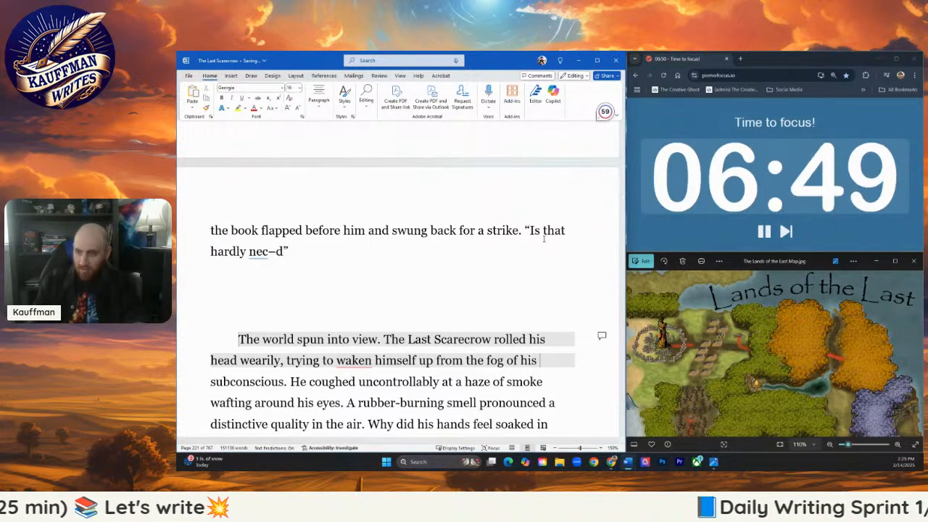
{"action": "key", "text": "BackSpace"}
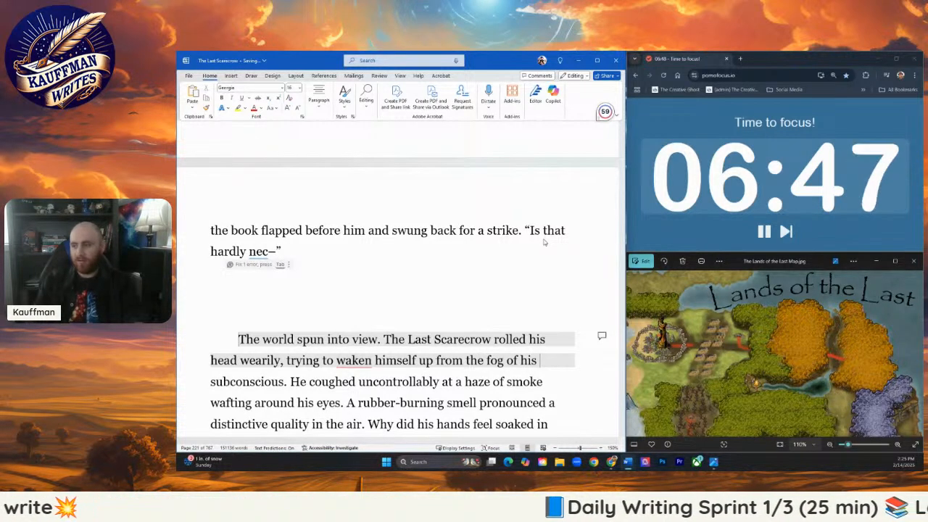
- Add a new one-sentence paragraph, "All went black.", after the interrupted dialogue
{"action": "key", "text": "Return"}
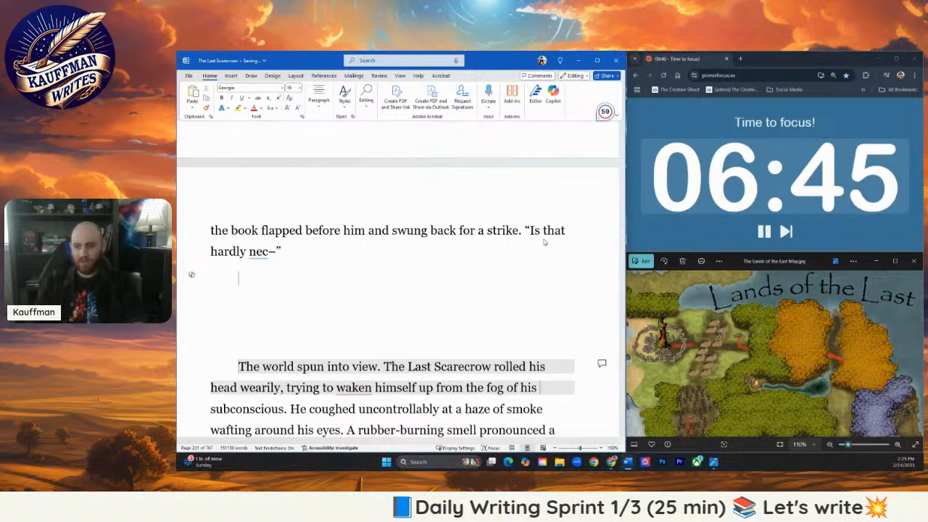
{"action": "type", "text": "All went black"}
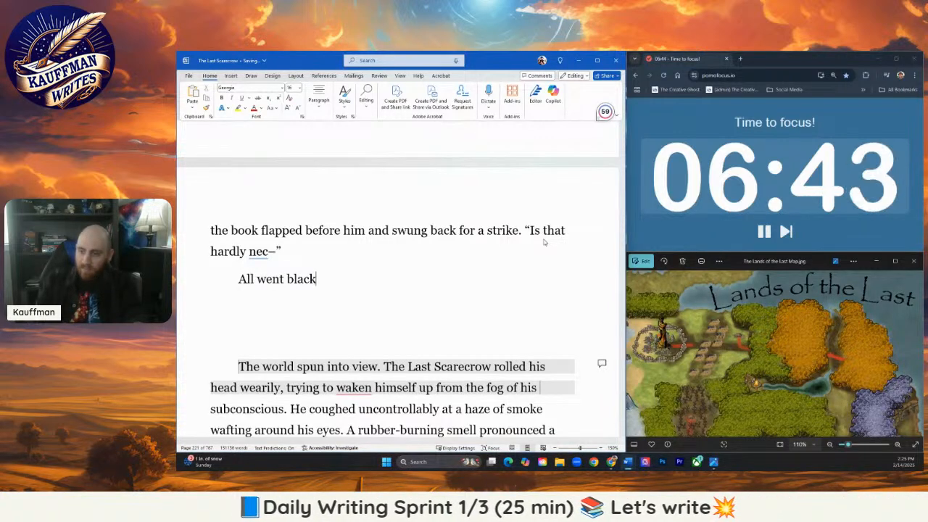
{"action": "type", "text": "."}
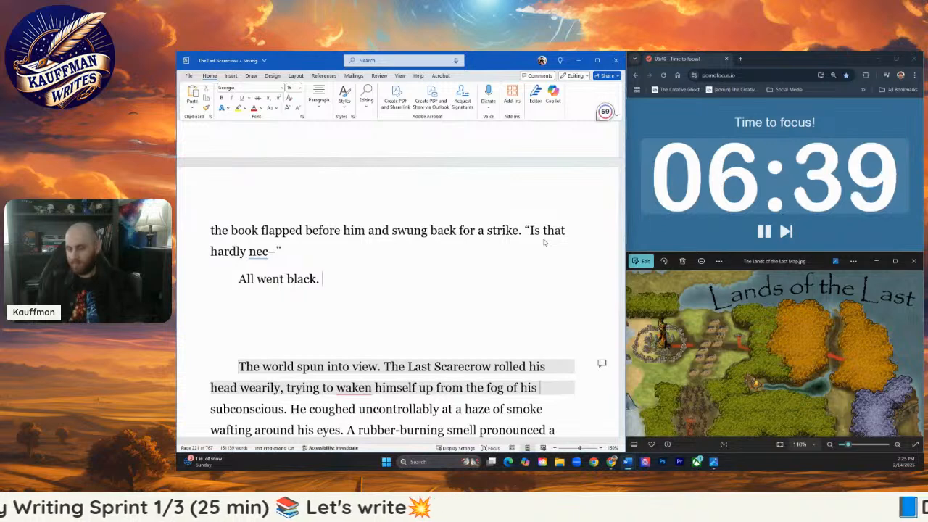
- Insert a centered "***" scene break on its own line below "All went black."
{"action": "key", "text": "Return"}
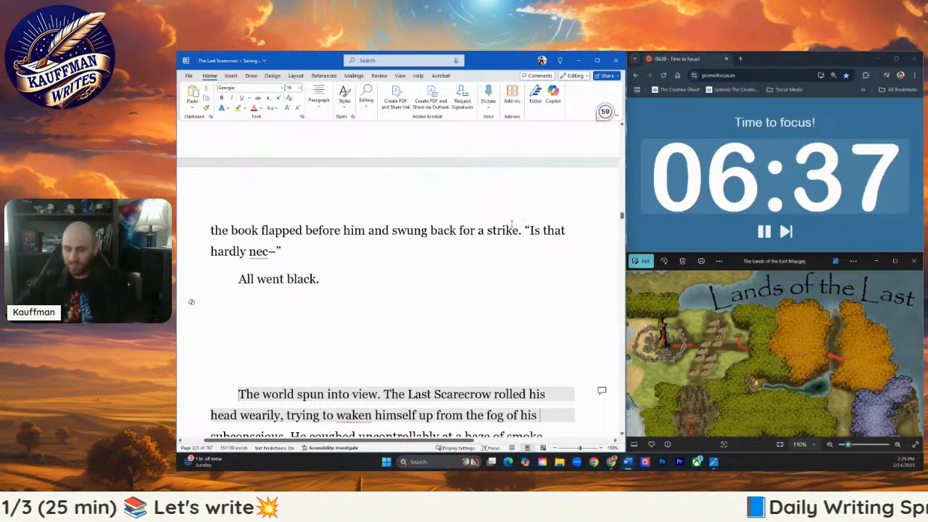
{"action": "left_click", "coordinate": [320, 100]}
{"action": "left_click", "coordinate": [323, 141]}
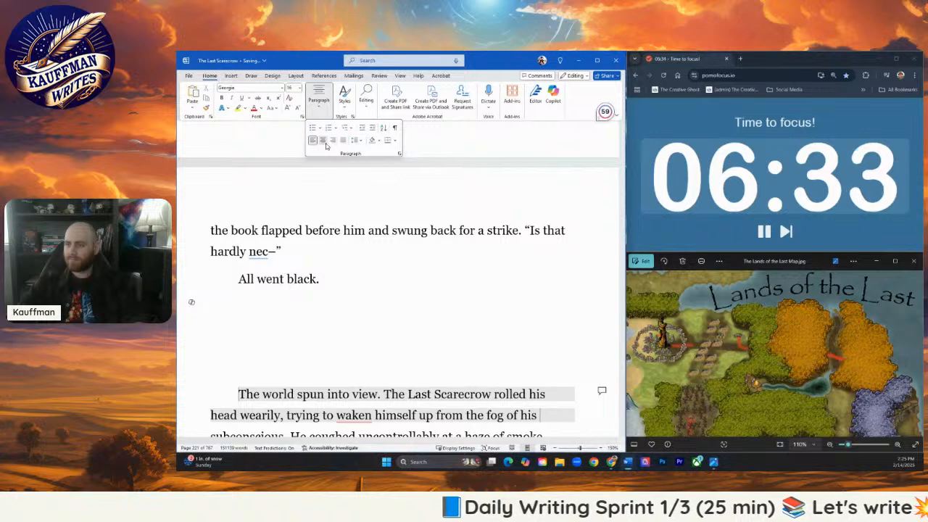
{"action": "left_click", "coordinate": [390, 298]}
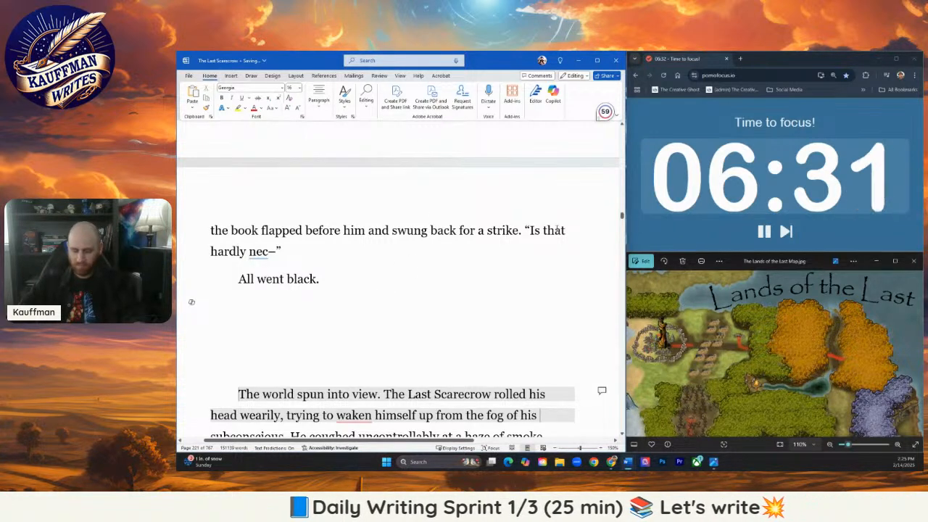
{"action": "type", "text": "***"}
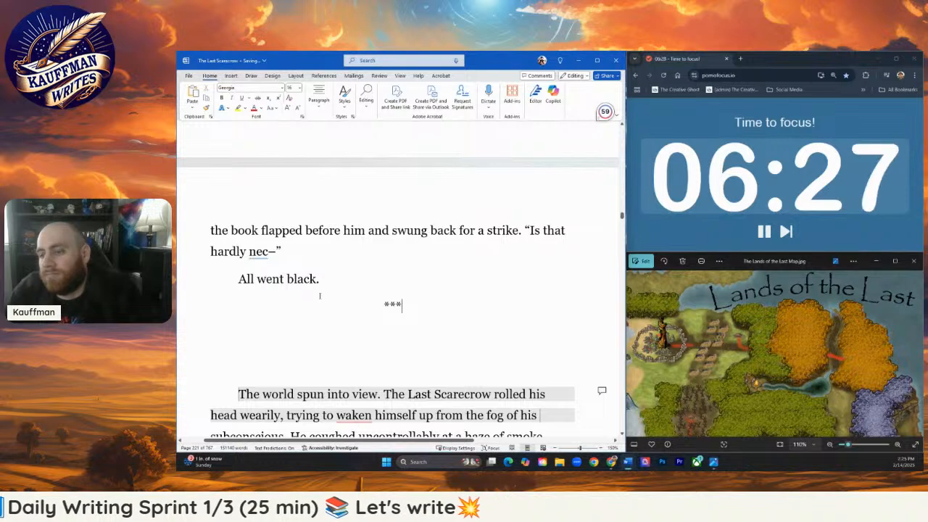
- Leave one blank line above and one below the centered scene break and extend it to six asterisks
{"action": "left_click", "coordinate": [255, 354]}
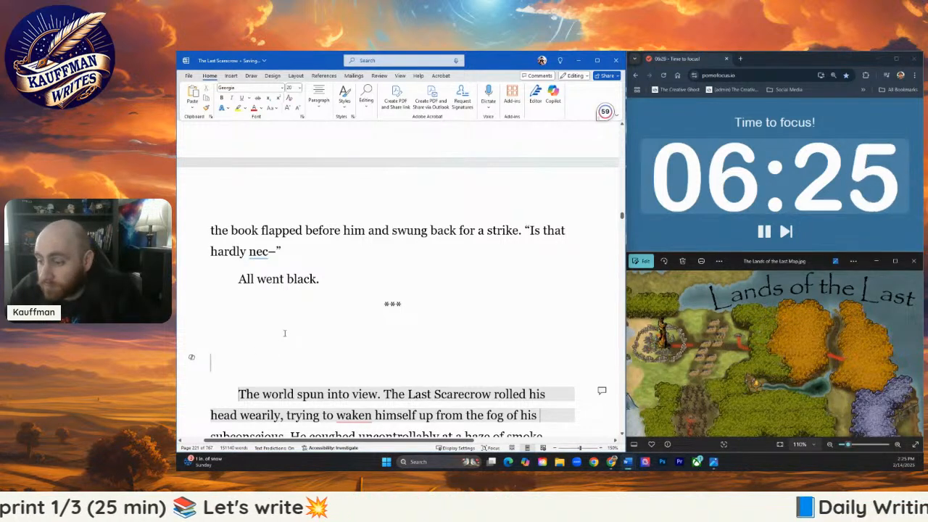
{"action": "scroll", "coordinate": [304, 349], "scroll_direction": "up", "scroll_amount": 1}
{"action": "scroll", "coordinate": [317, 361], "scroll_direction": "down", "scroll_amount": 2}
{"action": "key", "text": "BackSpace"}
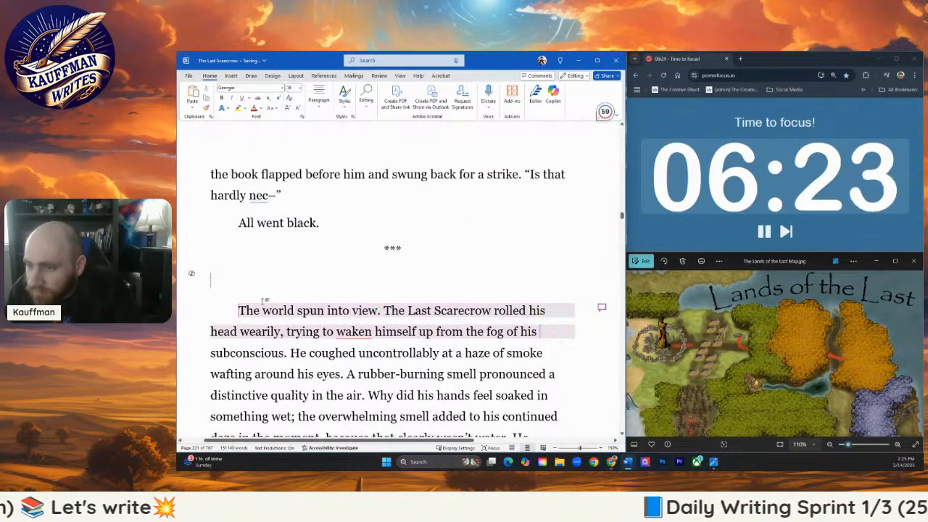
{"action": "key", "text": "BackSpace"}
{"action": "key", "text": "Return"}
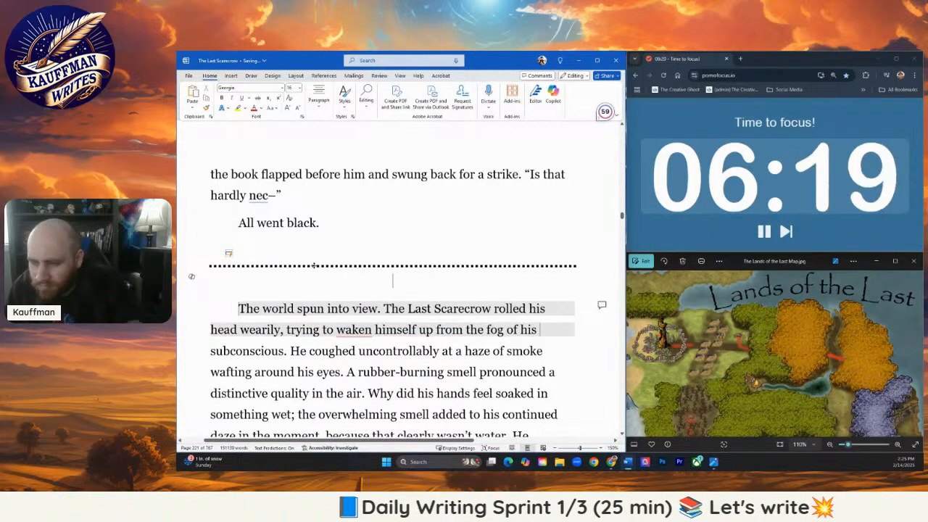
{"action": "key", "text": "ctrl+z"}
{"action": "scroll", "coordinate": [315, 283], "scroll_direction": "down", "scroll_amount": 1}
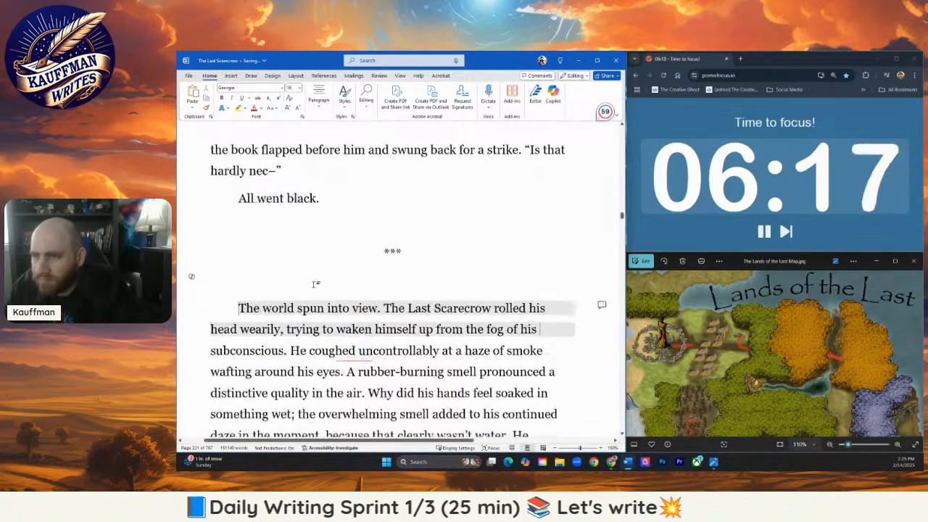
{"action": "left_click", "coordinate": [402, 249]}
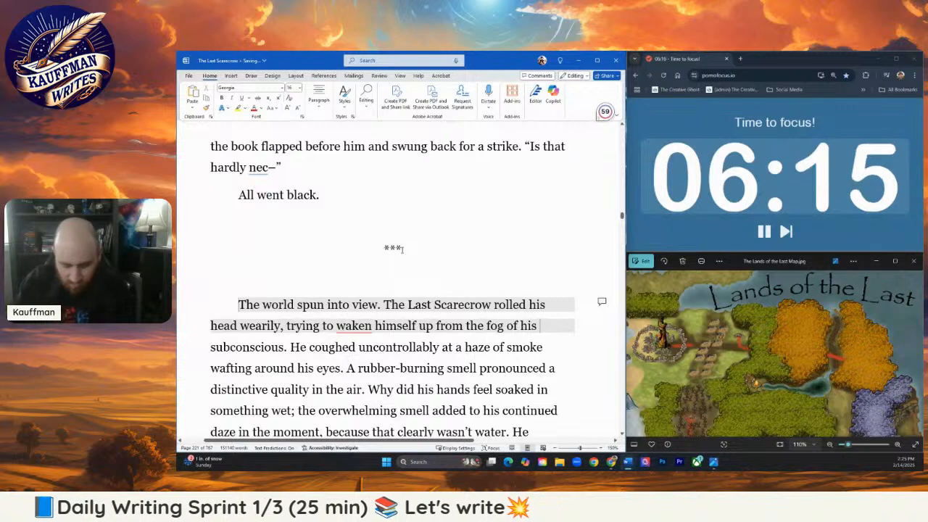
{"action": "type", "text": "***"}
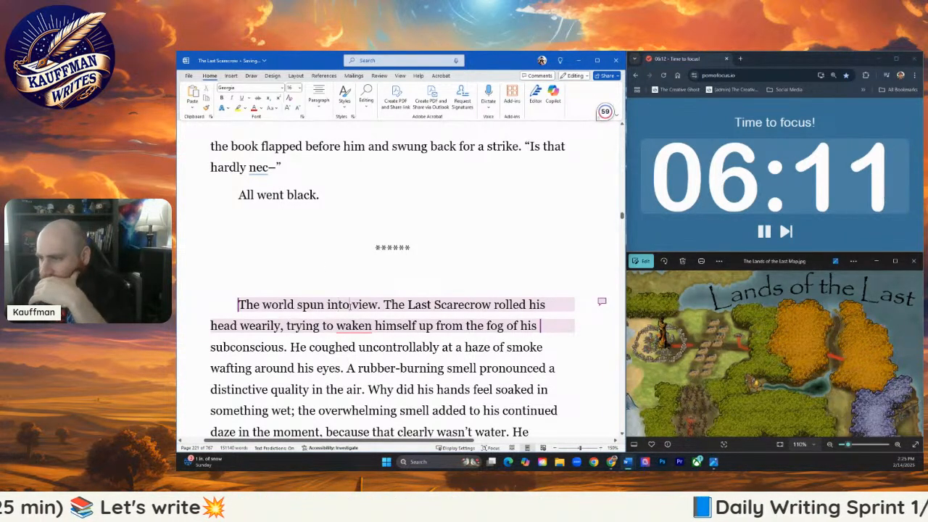
- Review the comment on the "The world spun into view" paragraph about escaping into a river or stream, and delete its thread
{"action": "left_click", "coordinate": [603, 303]}
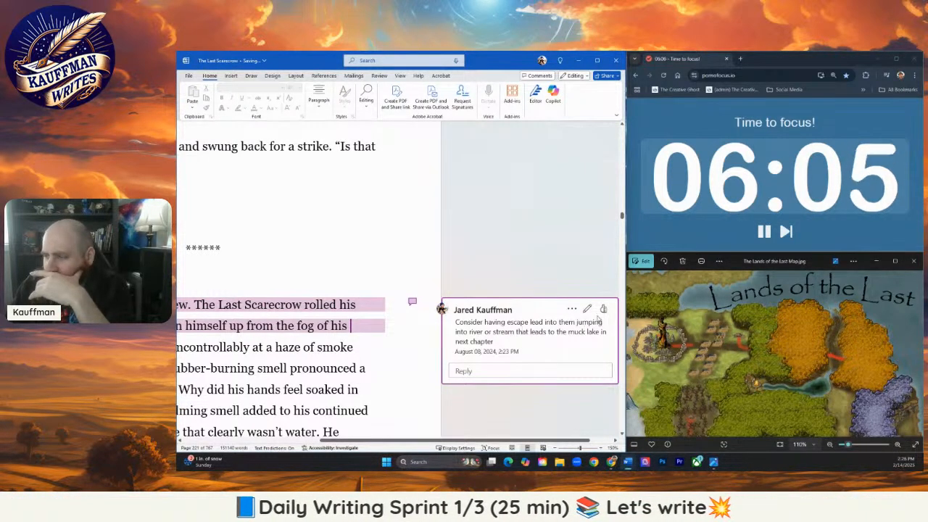
{"action": "left_click", "coordinate": [601, 309]}
{"action": "left_click", "coordinate": [520, 372]}
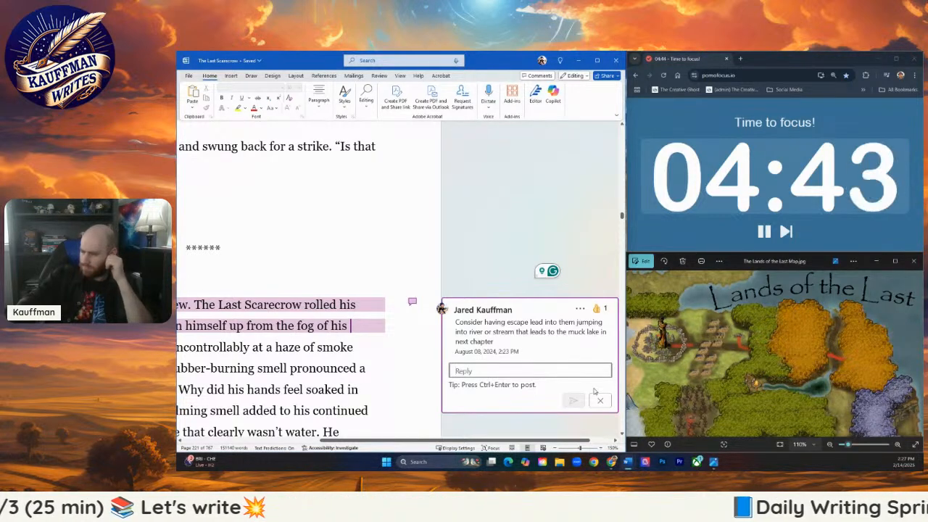
{"action": "left_click", "coordinate": [377, 325]}
{"action": "left_click", "coordinate": [593, 323]}
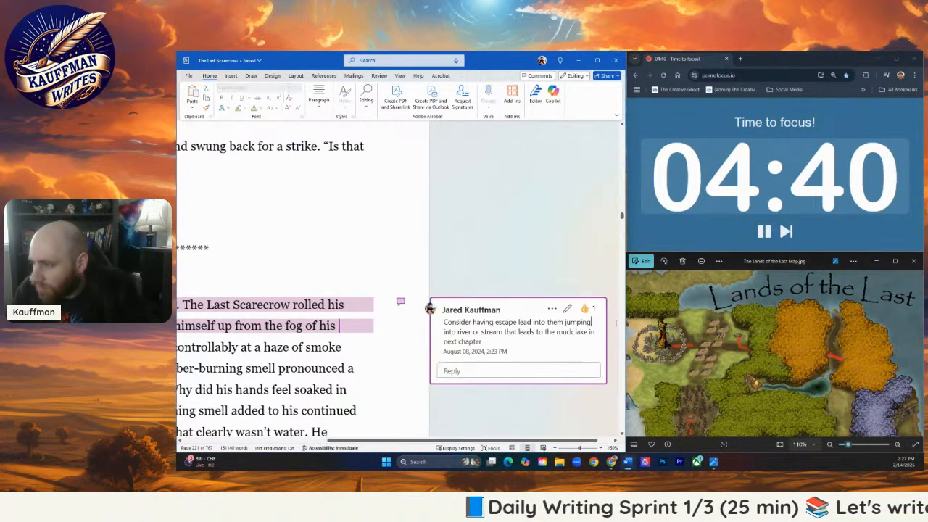
{"action": "left_click", "coordinate": [552, 308]}
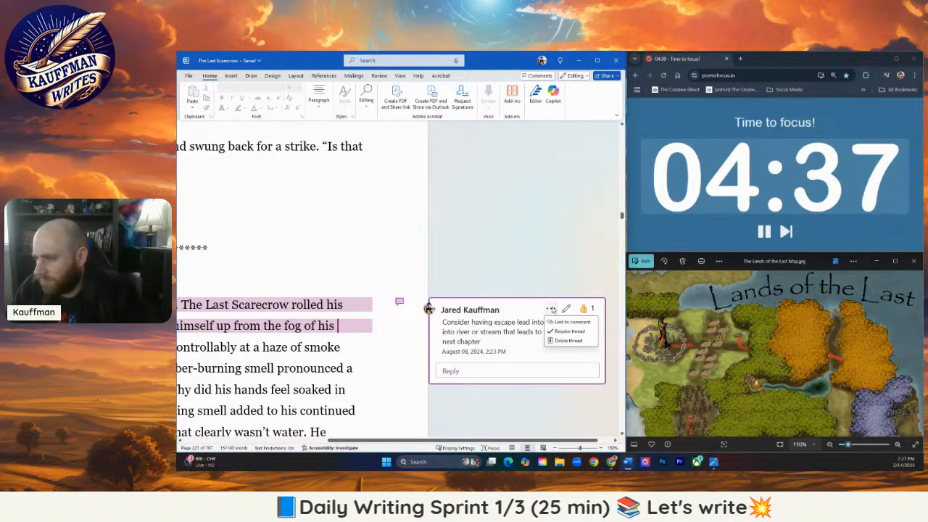
{"action": "left_click", "coordinate": [569, 341]}
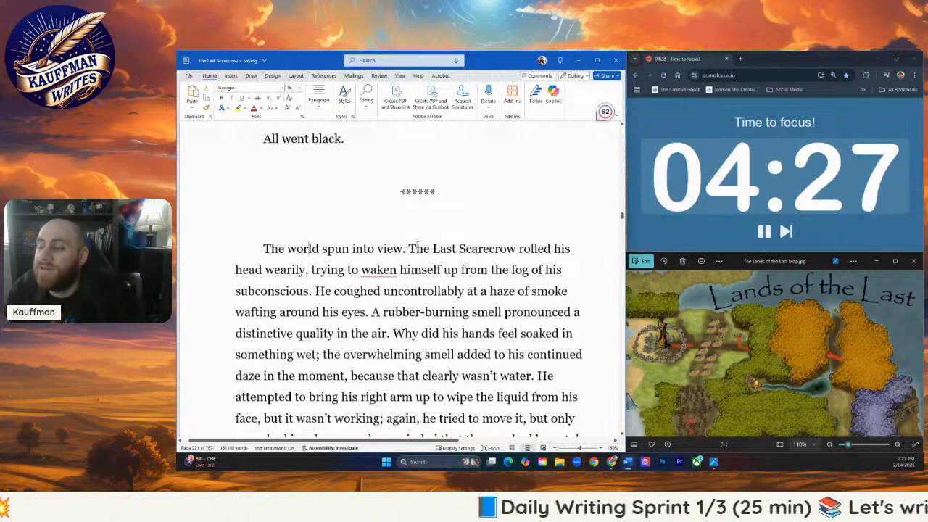
- Shorten "The Last Scarecrow" to "Scarecrow" in the paragraph after the scene break and delete "wearily" from the same sentence
{"action": "scroll", "coordinate": [406, 221], "scroll_direction": "down", "scroll_amount": 1}
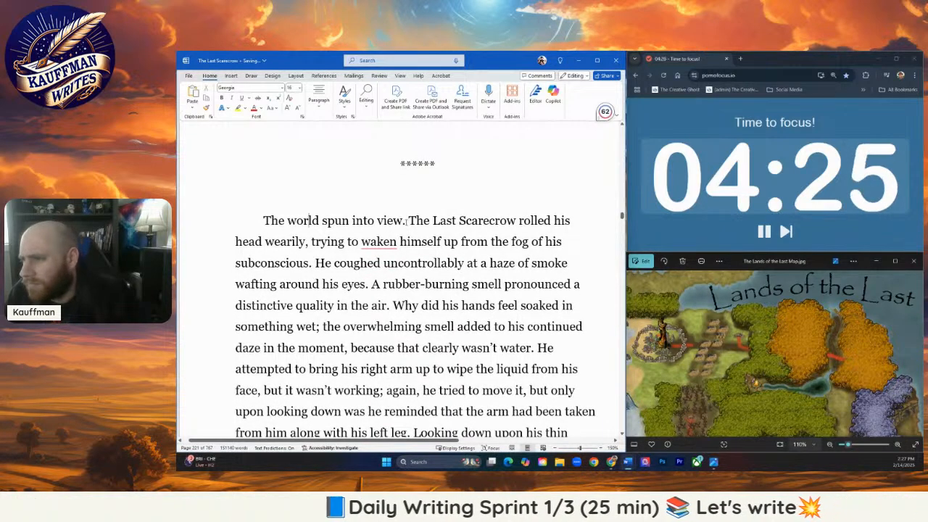
{"action": "left_click_drag", "start_coordinate": [407, 221], "coordinate": [450, 221]}
{"action": "key", "text": "BackSpace"}
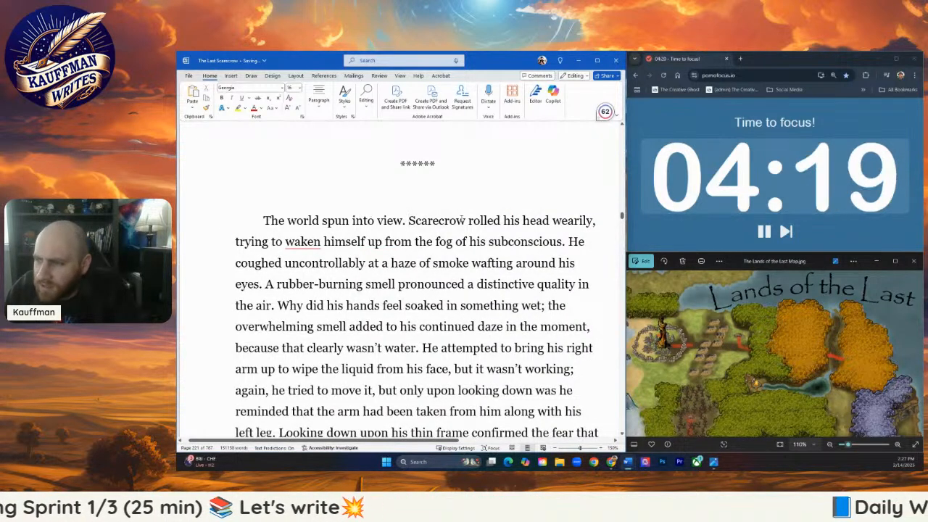
{"action": "double_click", "coordinate": [585, 221]}
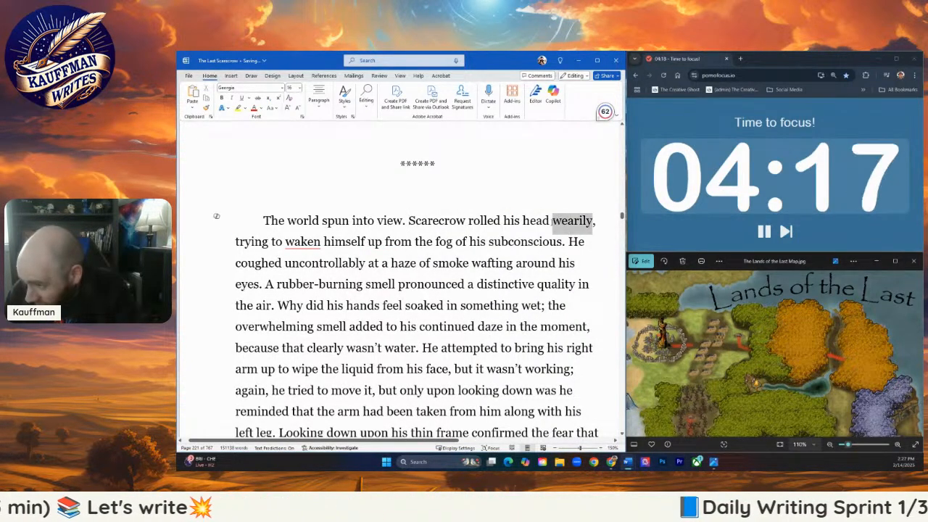
{"action": "key", "text": "BackSpace"}
- Correct "waken" to "wake" and change "wafting around his eyes" to "wafting around him"
{"action": "right_click", "coordinate": [267, 242]}
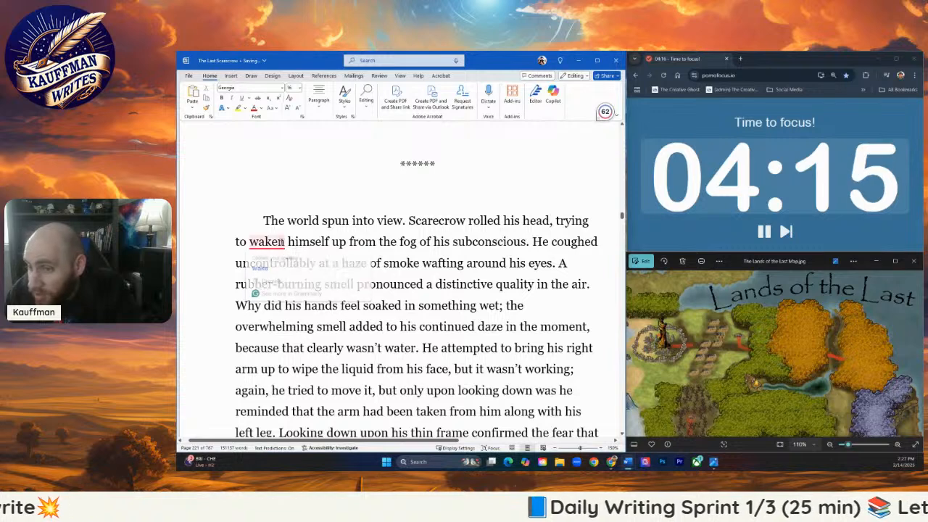
{"action": "left_click", "coordinate": [261, 265]}
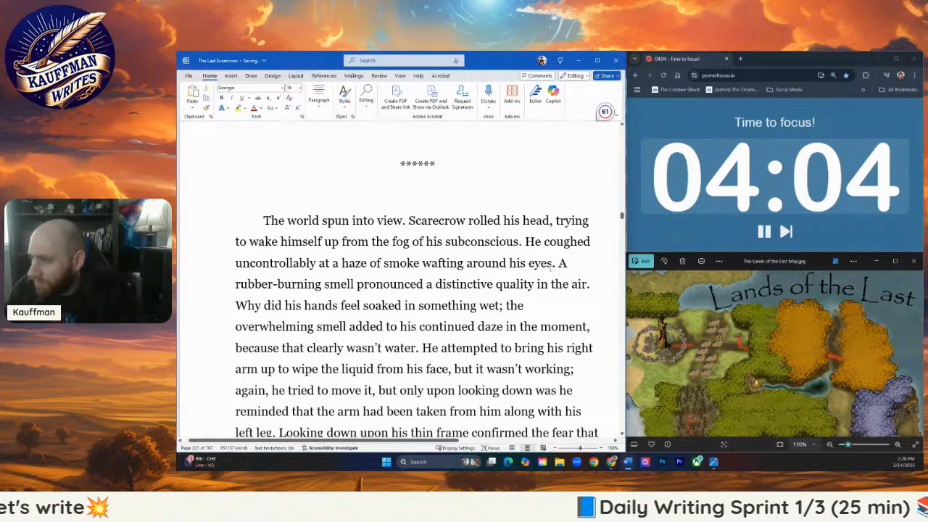
{"action": "left_click_drag", "start_coordinate": [551, 266], "coordinate": [523, 270]}
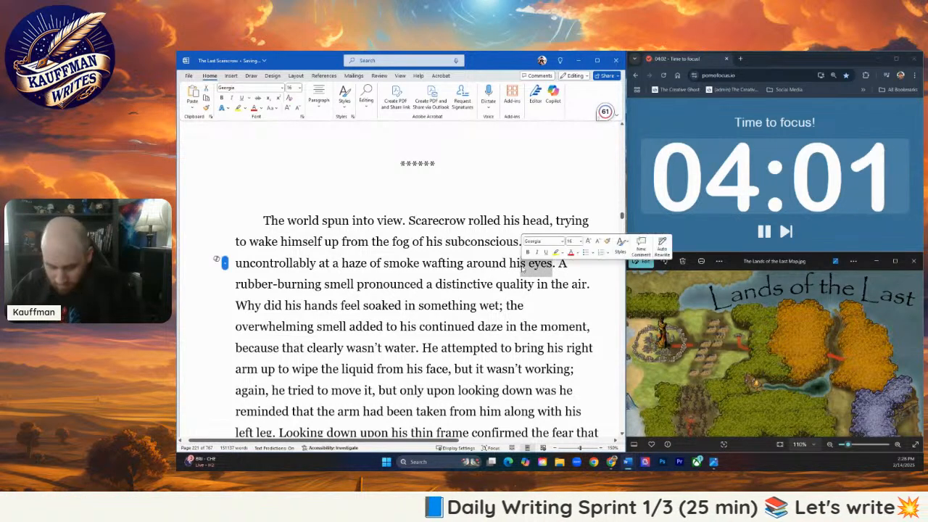
{"action": "type", "text": "m"}
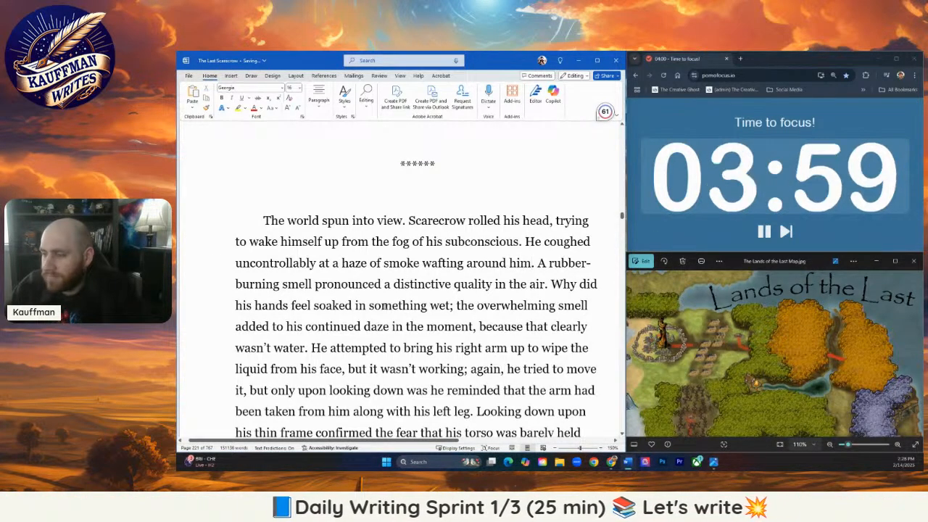
- Replace "pronounced a distinctive quality" with "wavered" in the rubber-burning smell sentence
{"action": "scroll", "coordinate": [435, 297], "scroll_direction": "down", "scroll_amount": 1}
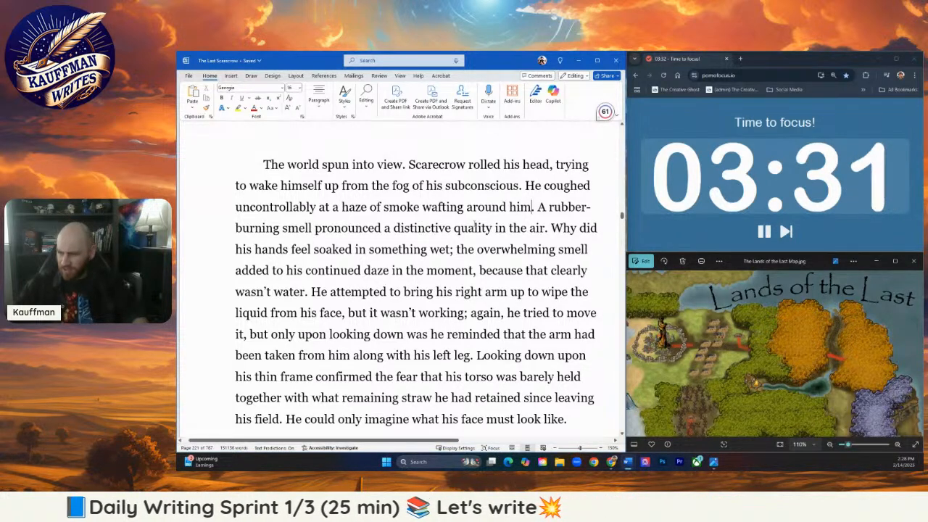
{"action": "left_click_drag", "start_coordinate": [382, 227], "coordinate": [494, 228]}
{"action": "left_click", "coordinate": [315, 228]}
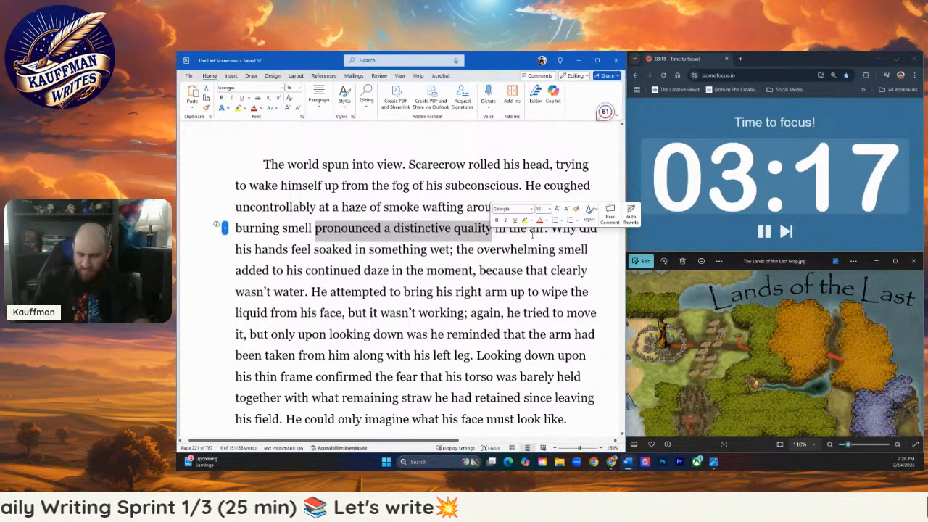
{"action": "type", "text": "wavered"}
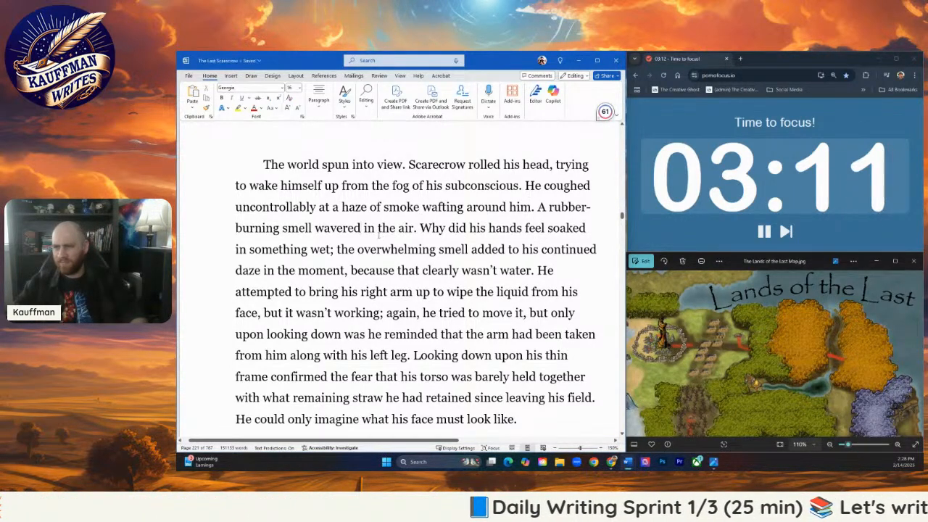
- Change "wavered" to "drifted" in the rubber-burning smell sentence
{"action": "left_click", "coordinate": [376, 236]}
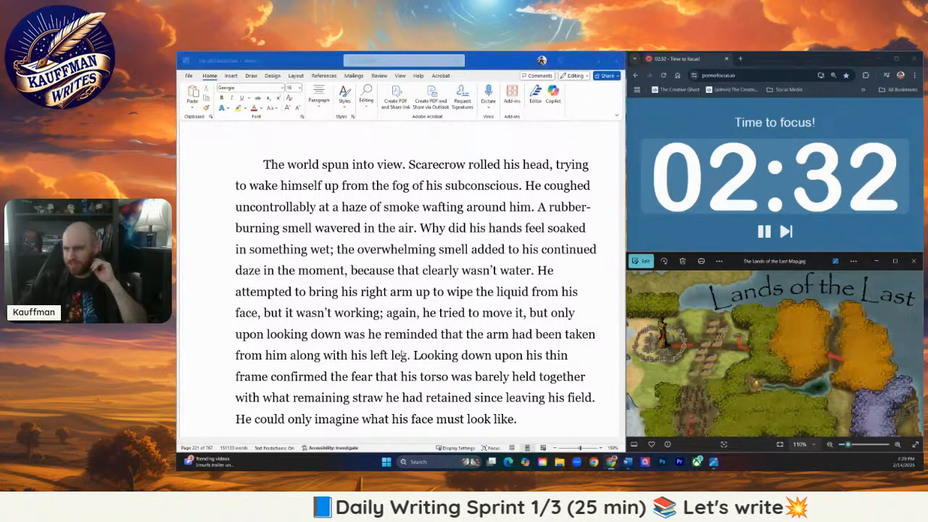
{"action": "left_click", "coordinate": [382, 249]}
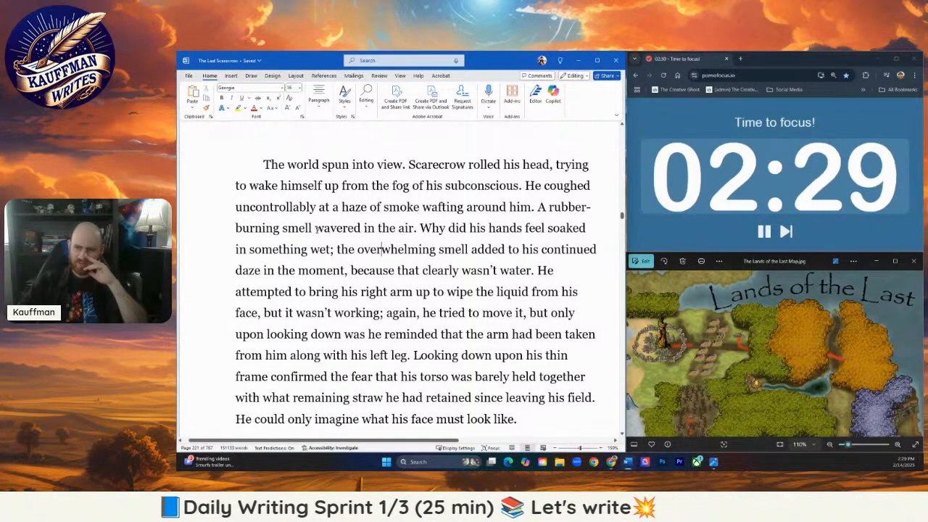
{"action": "left_click", "coordinate": [315, 227]}
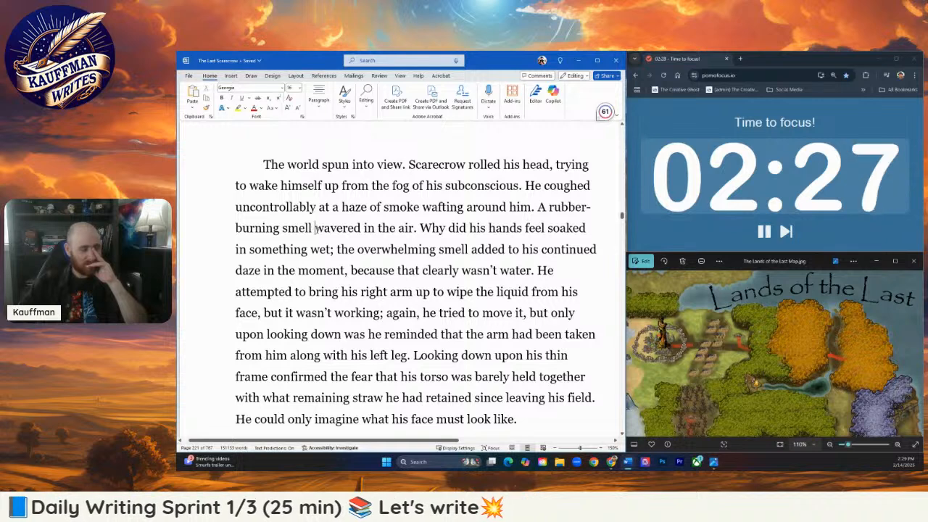
{"action": "left_click_drag", "start_coordinate": [315, 227], "coordinate": [362, 228]}
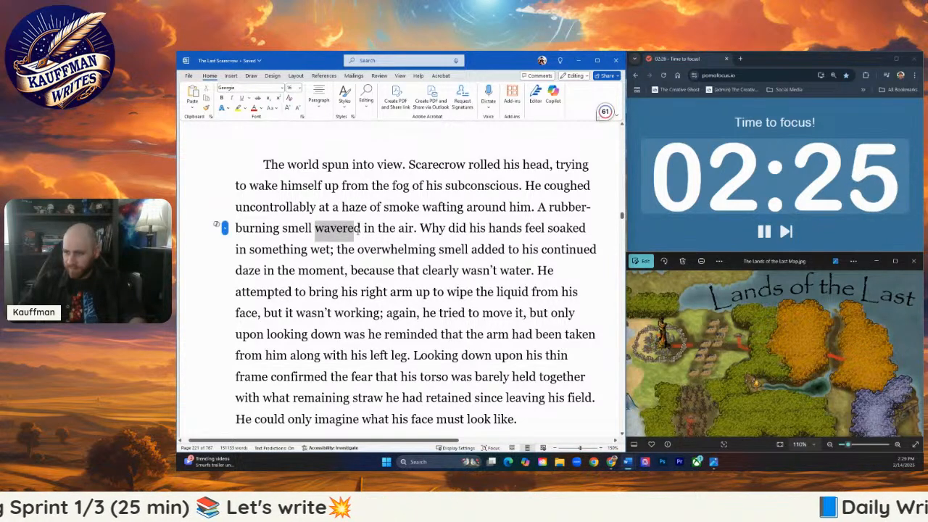
{"action": "type", "text": "drifted"}
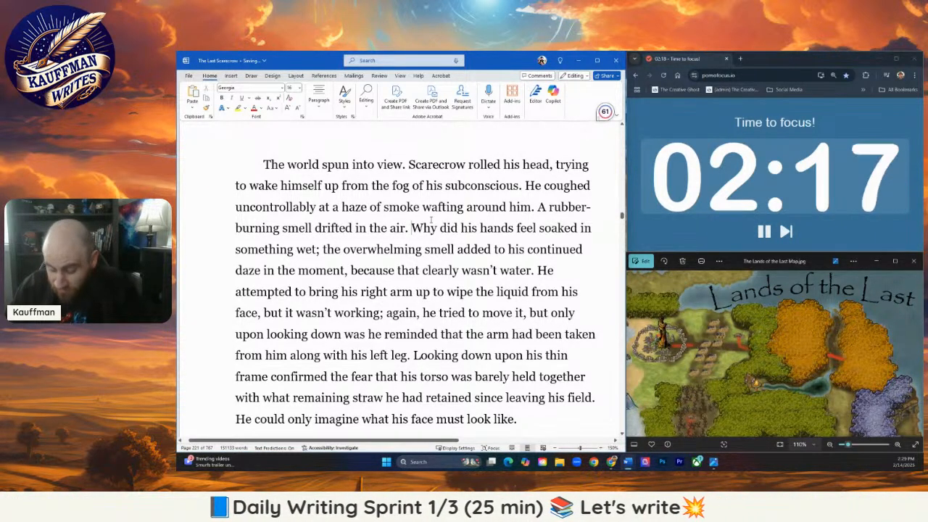
- Split off an indented paragraph at "Why did his hands" and end the preceding one with "He blinked through his blurry vision."
{"action": "key", "text": "Return"}
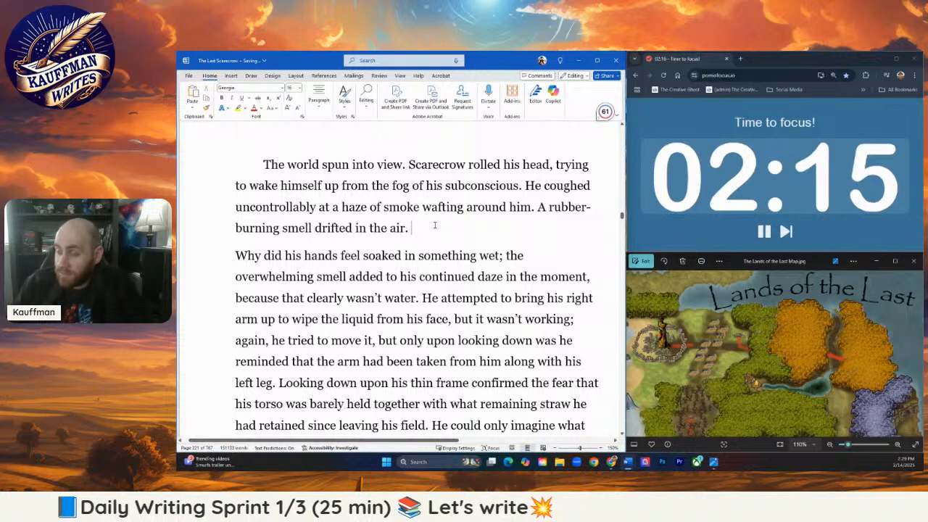
{"action": "type", "text": "He l"}
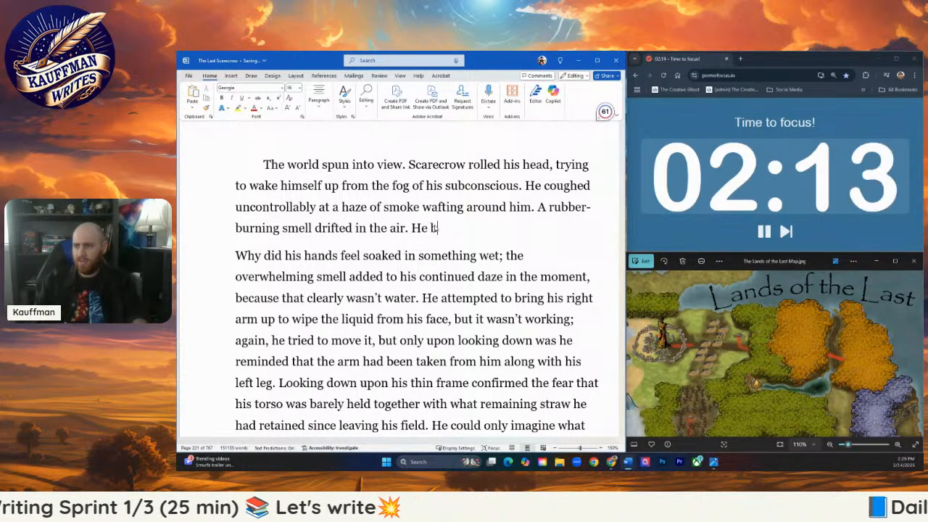
{"action": "type", "text": "linked"}
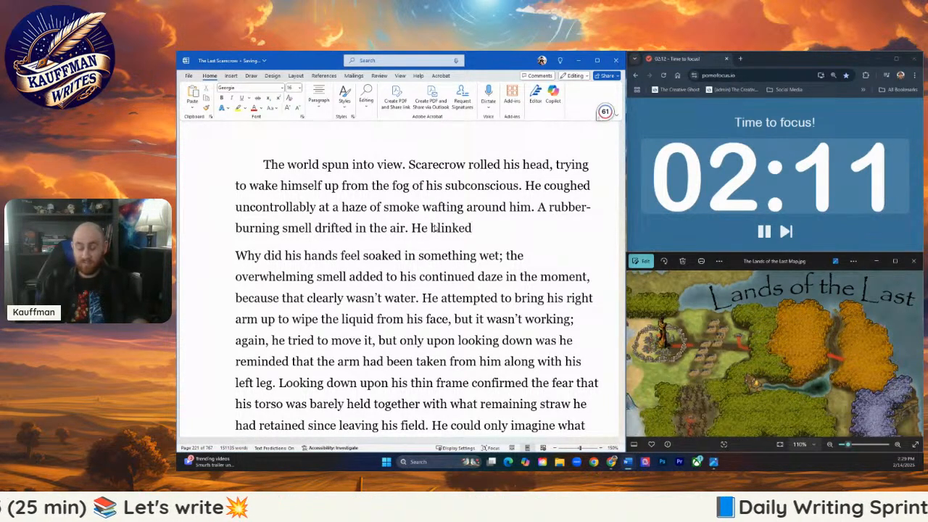
{"action": "type", "text": "e"}
{"action": "type", "text": "thr"}
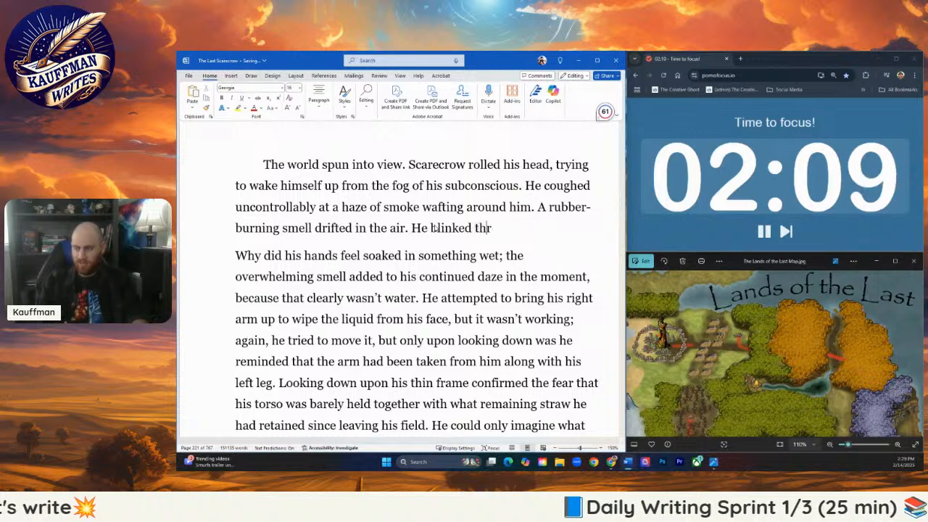
{"action": "type", "text": "ough his blurry vision."}
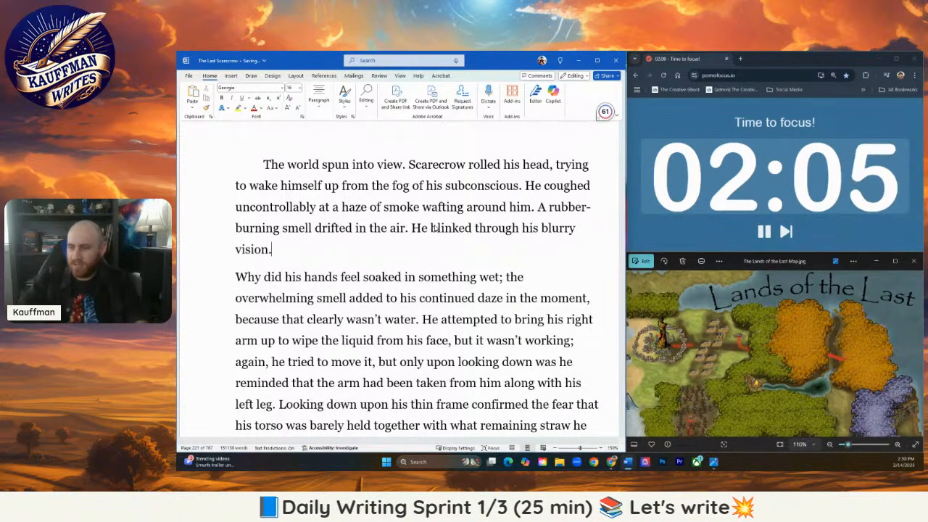
{"action": "left_click", "coordinate": [236, 276]}
{"action": "key", "text": "Tab"}
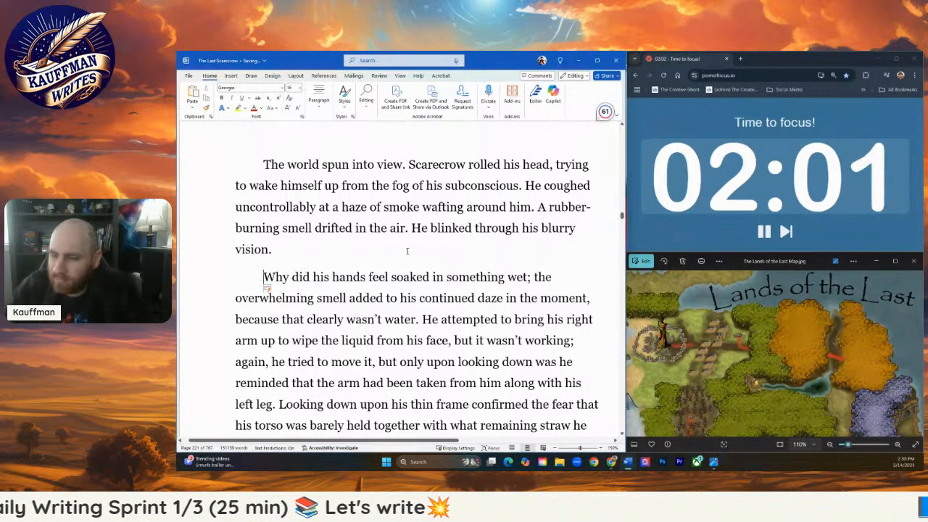
{"action": "scroll", "coordinate": [403, 290], "scroll_direction": "down", "scroll_amount": 1}
{"action": "scroll", "coordinate": [450, 264], "scroll_direction": "down", "scroll_amount": 1}
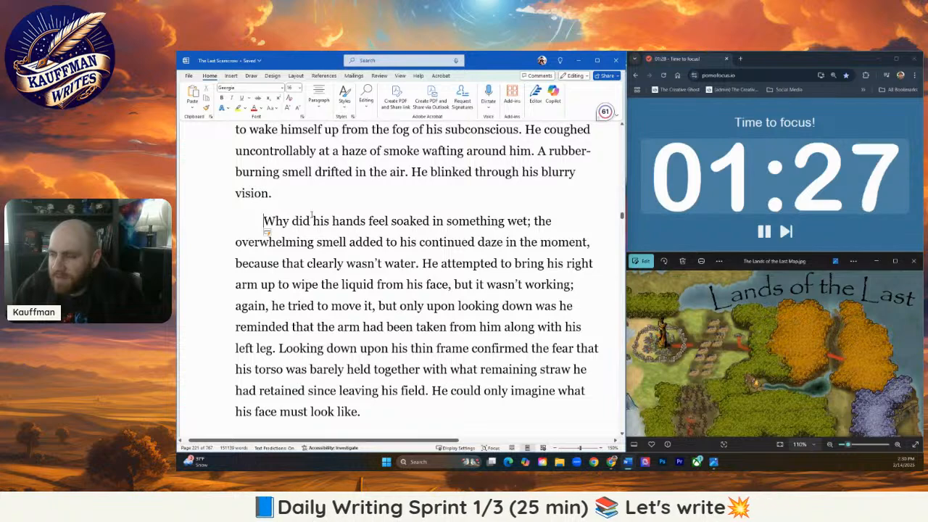
{"action": "scroll", "coordinate": [370, 215], "scroll_direction": "up", "scroll_amount": 8}
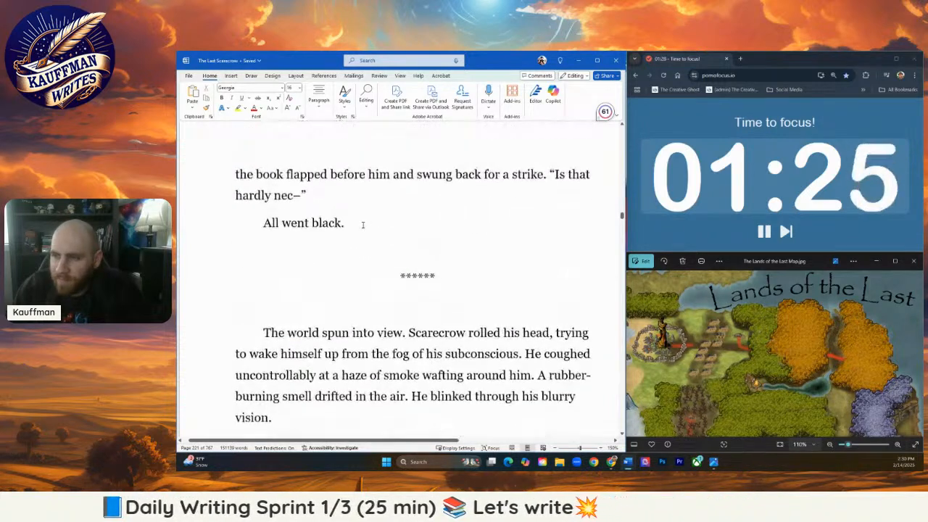
{"action": "scroll", "coordinate": [361, 229], "scroll_direction": "up", "scroll_amount": 5}
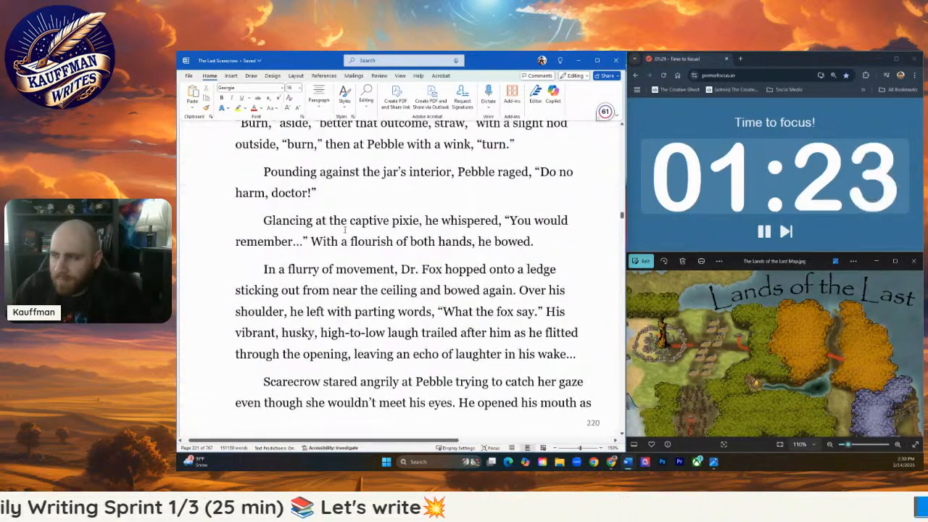
- Change Dr. Fox's opening word "Burn," to "Stuff and burn," in the line where he points at Scarecrow
{"action": "scroll", "coordinate": [344, 229], "scroll_direction": "up", "scroll_amount": 1}
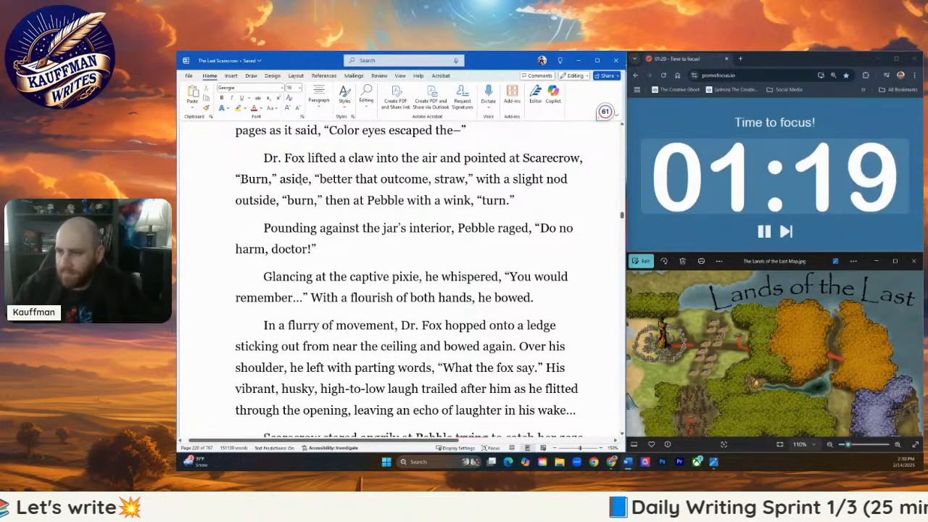
{"action": "type", "text": "Stuff and"}
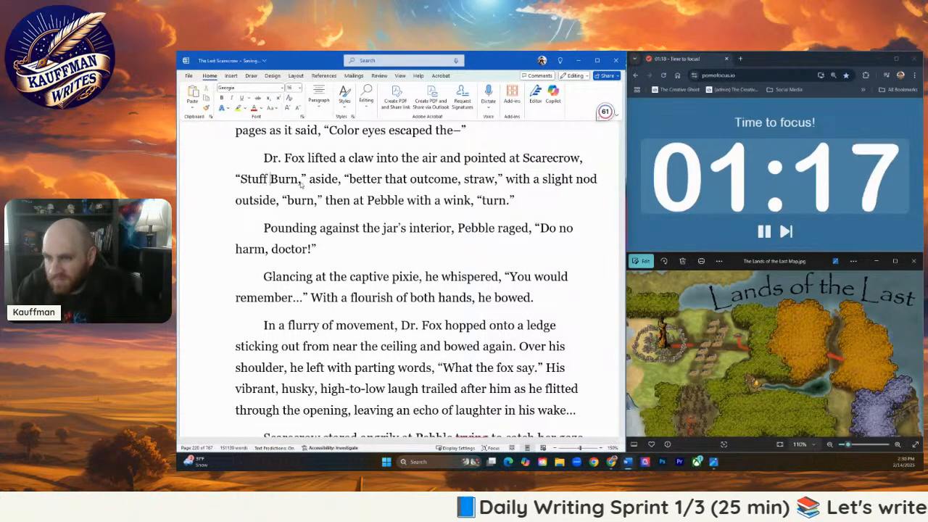
{"action": "key", "text": "Delete"}
{"action": "type", "text": "b"}
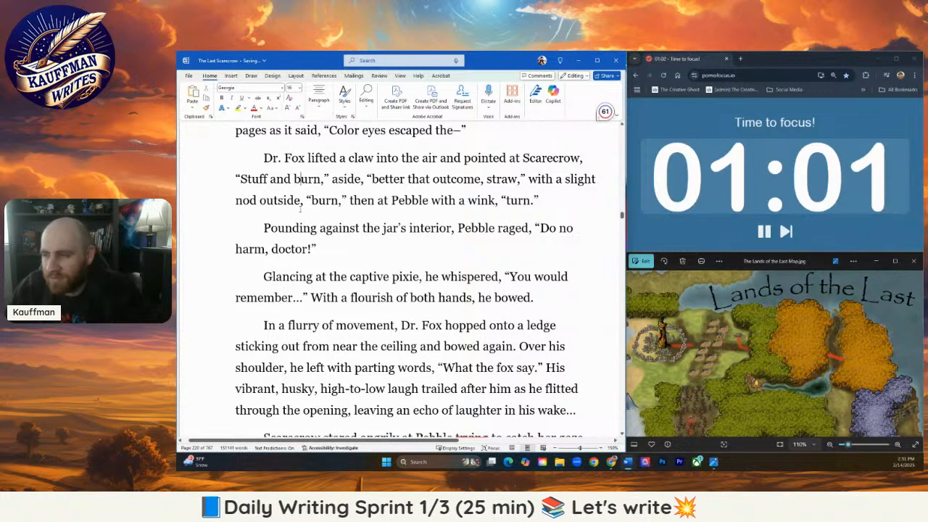
- Read through Scarecrow's waking scene, from the "The world spun into view" paragraph to the wooden enclosure and fire passage
{"action": "scroll", "coordinate": [297, 206], "scroll_direction": "down", "scroll_amount": 7}
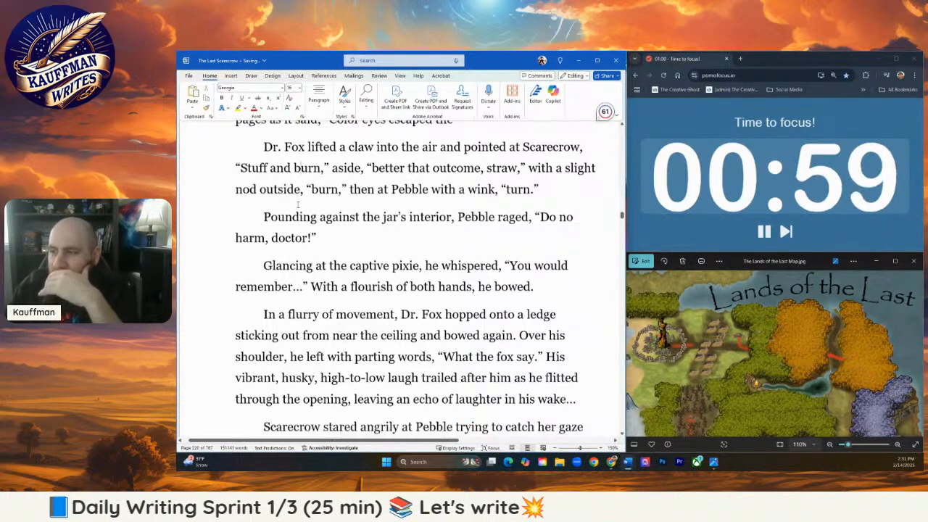
{"action": "scroll", "coordinate": [307, 217], "scroll_direction": "down", "scroll_amount": 5}
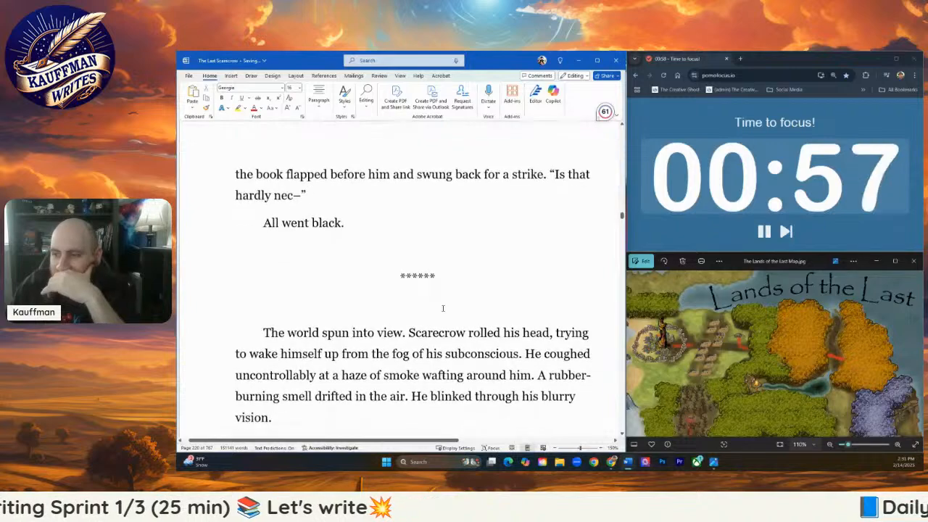
{"action": "scroll", "coordinate": [427, 303], "scroll_direction": "down", "scroll_amount": 5}
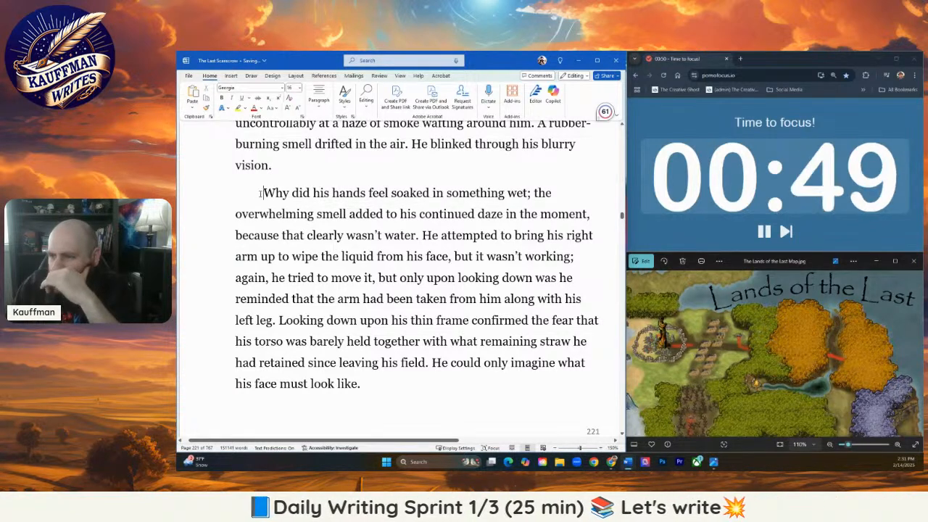
{"action": "scroll", "coordinate": [377, 269], "scroll_direction": "down", "scroll_amount": 3}
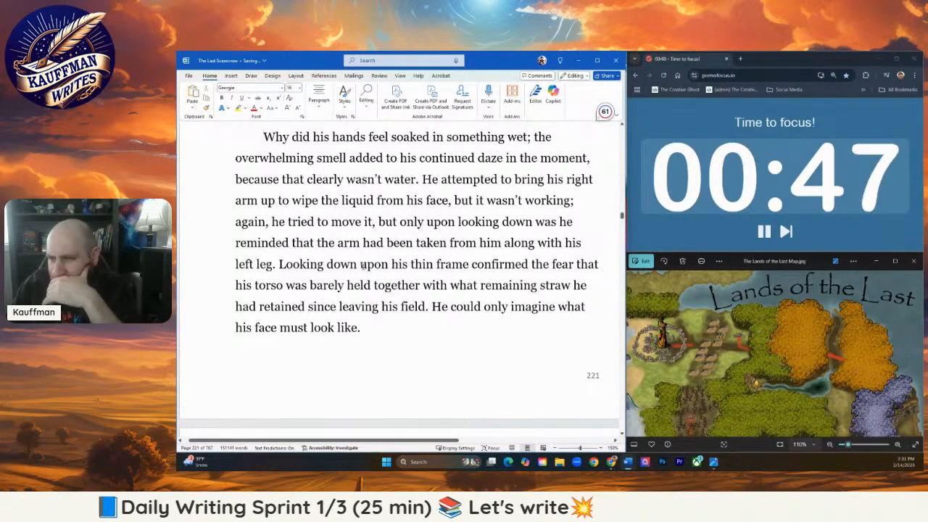
{"action": "scroll", "coordinate": [352, 262], "scroll_direction": "down", "scroll_amount": 5}
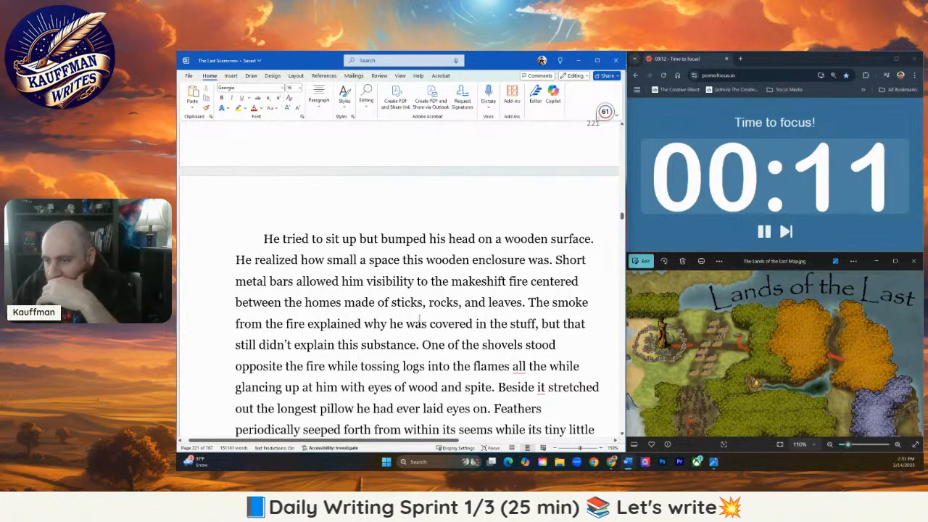
{"action": "scroll", "coordinate": [420, 317], "scroll_direction": "down", "scroll_amount": 1}
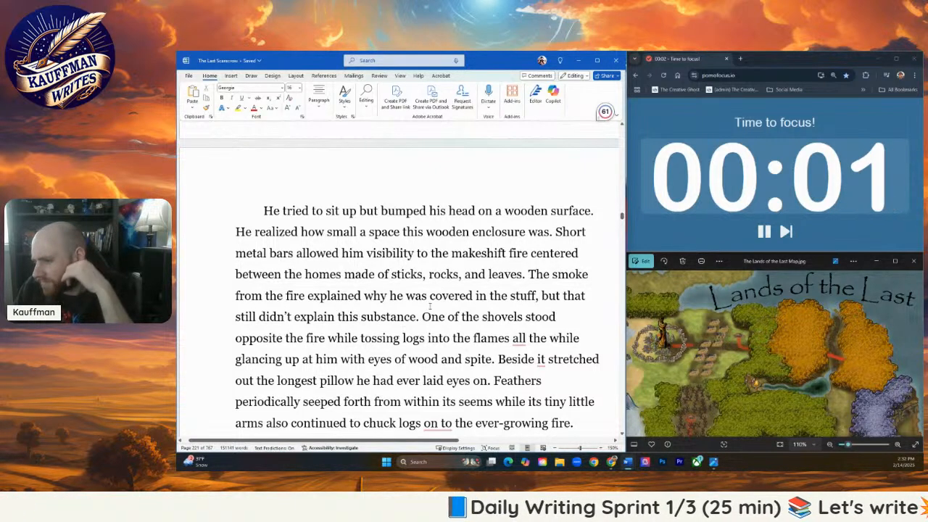
{"action": "scroll", "coordinate": [290, 232], "scroll_direction": "up", "scroll_amount": 7}
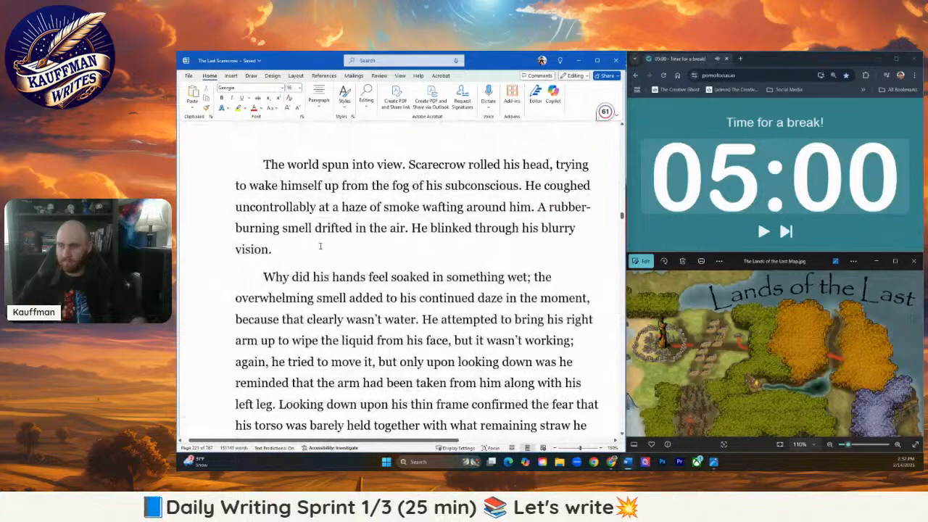
{"action": "scroll", "coordinate": [321, 248], "scroll_direction": "down", "scroll_amount": 7}
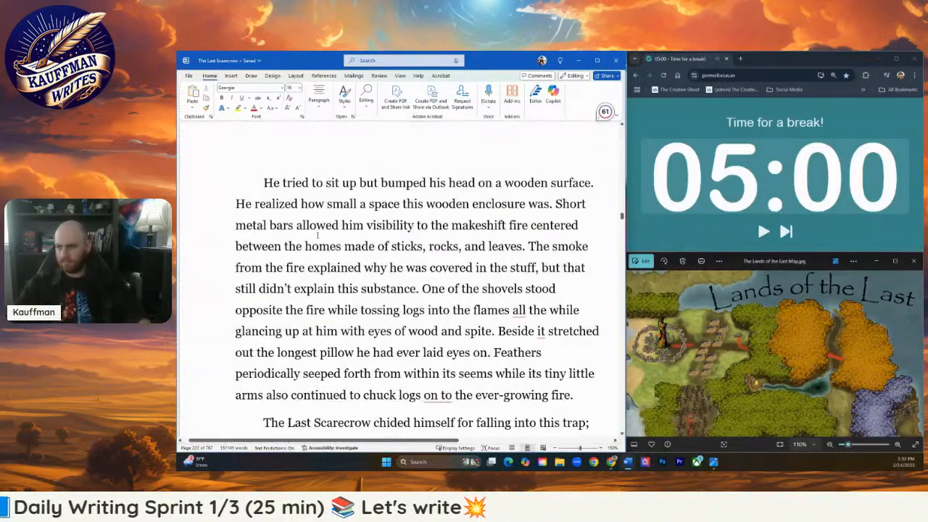
{"action": "scroll", "coordinate": [321, 246], "scroll_direction": "down", "scroll_amount": 3}
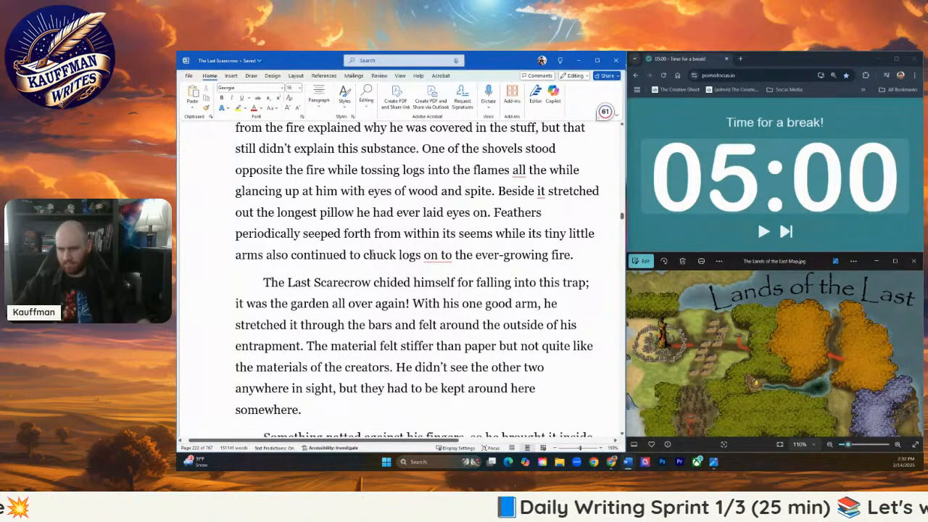
{"action": "scroll", "coordinate": [369, 255], "scroll_direction": "up", "scroll_amount": 8}
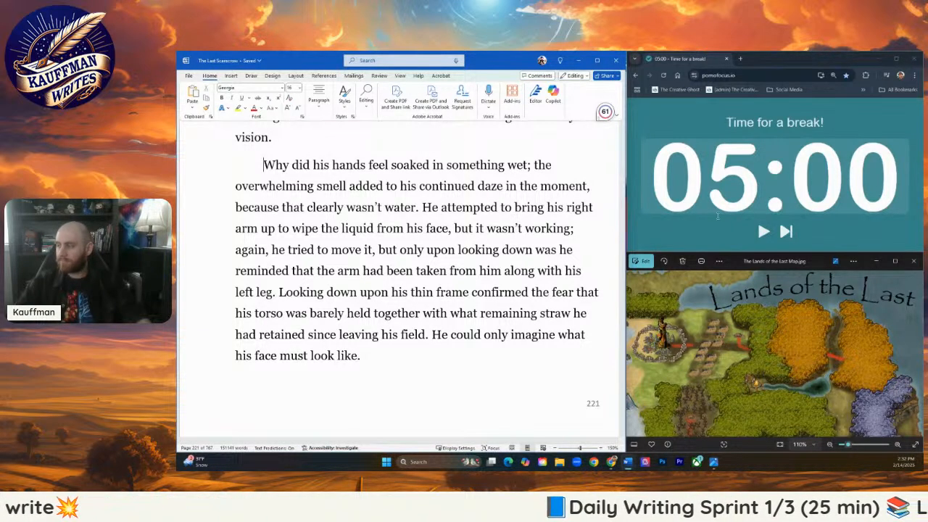
- Switch to the Pomofocus timer, maximize its window, set the short break to 7 minutes and start the break countdown
{"action": "double_click", "coordinate": [790, 58]}
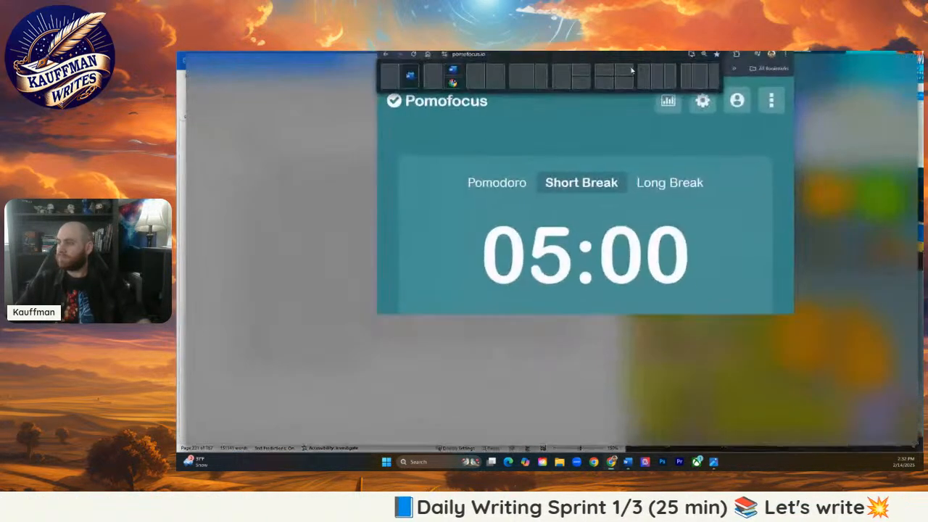
{"action": "left_click", "coordinate": [627, 203]}
{"action": "left_click", "coordinate": [561, 206]}
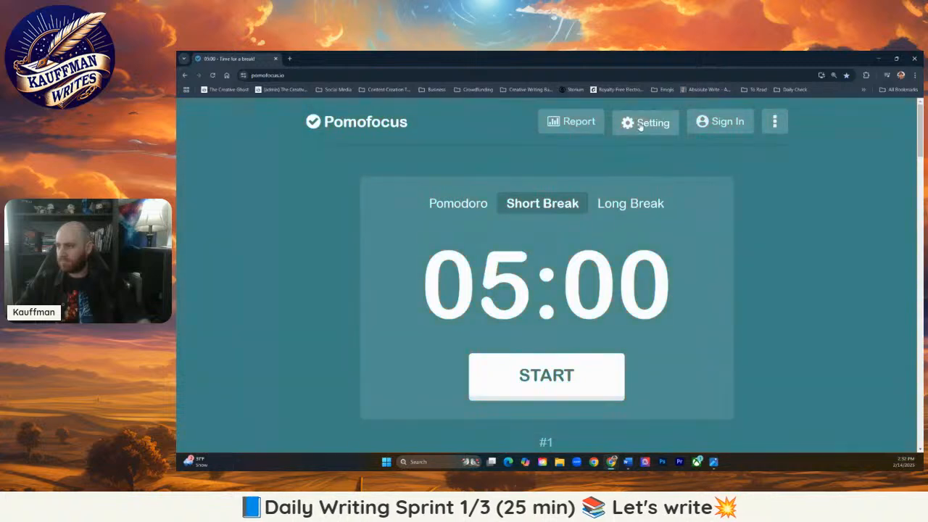
{"action": "left_click", "coordinate": [640, 125]}
{"action": "scroll", "coordinate": [551, 189], "scroll_direction": "up", "scroll_amount": 10}
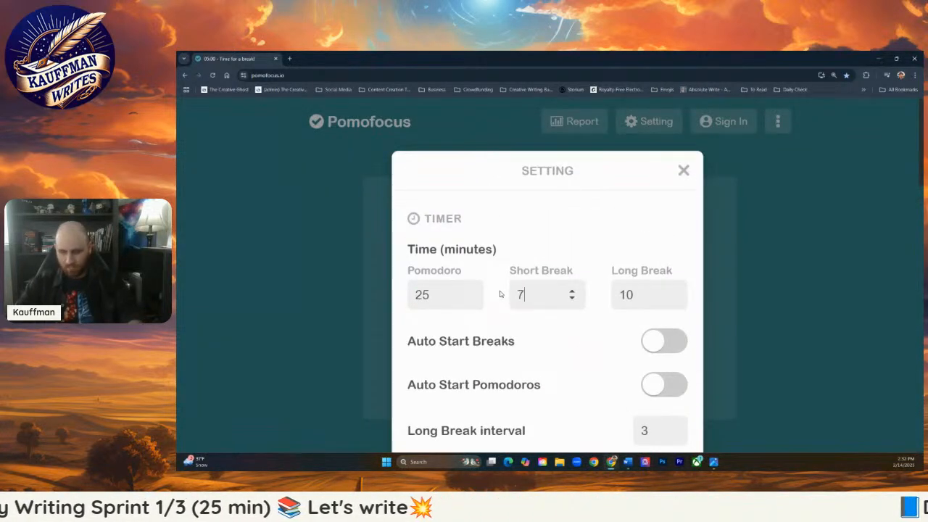
{"action": "scroll", "coordinate": [555, 321], "scroll_direction": "down", "scroll_amount": 10}
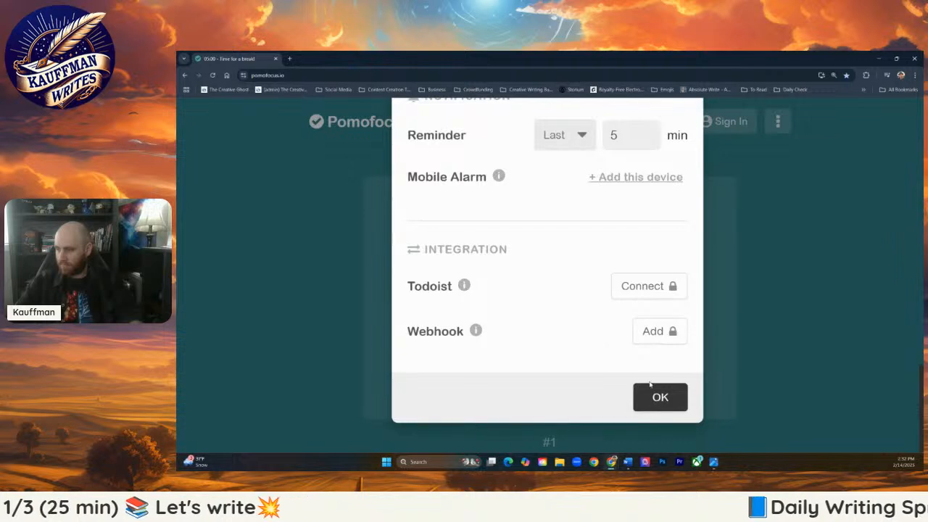
{"action": "left_click", "coordinate": [651, 386]}
{"action": "left_click", "coordinate": [563, 379]}
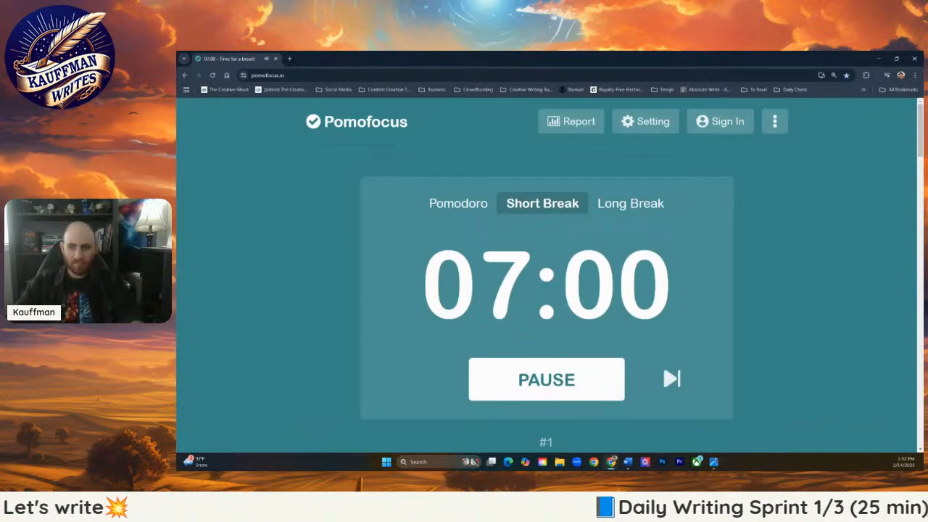
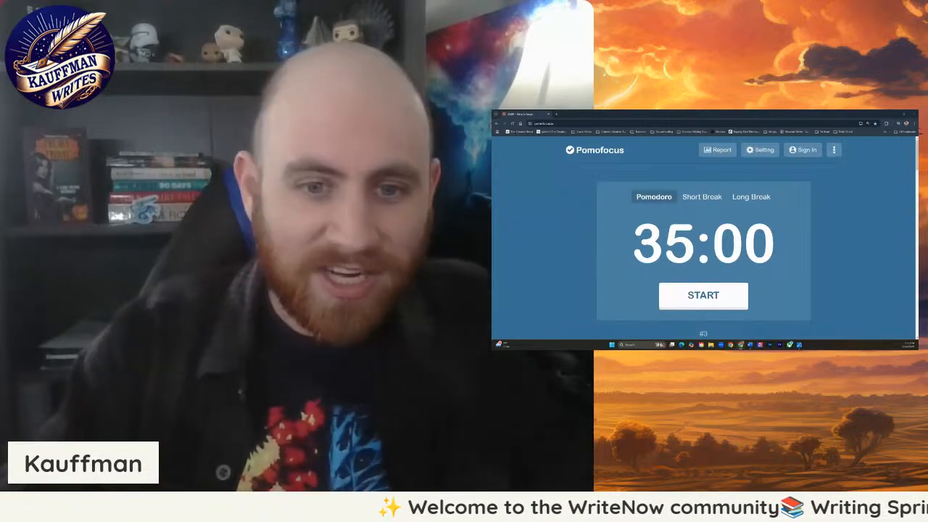
- Shrink the Pomofocus window from full size and set the Pomodoro length to 45 minutes in the timer settings
{"action": "left_click_drag", "start_coordinate": [624, 116], "coordinate": [713, 137]}
{"action": "left_click_drag", "start_coordinate": [608, 294], "coordinate": [536, 312]}
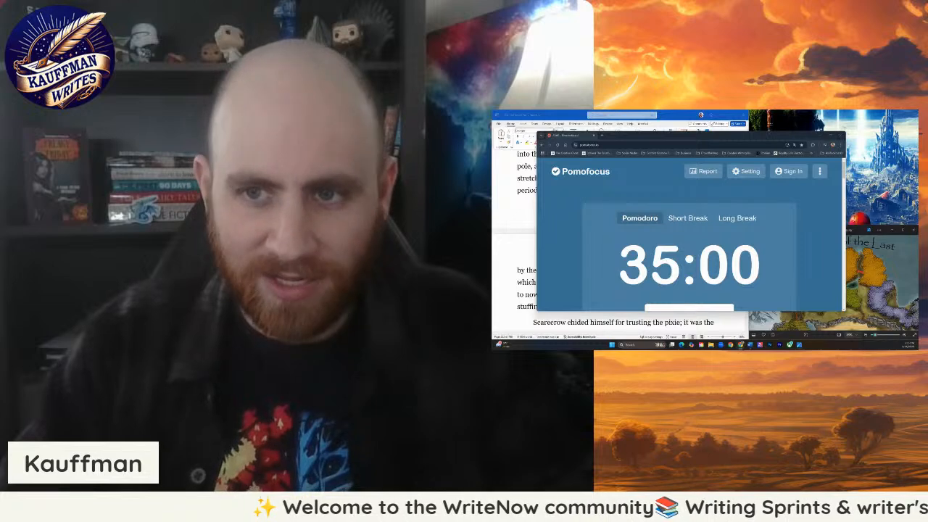
{"action": "left_click", "coordinate": [739, 169]}
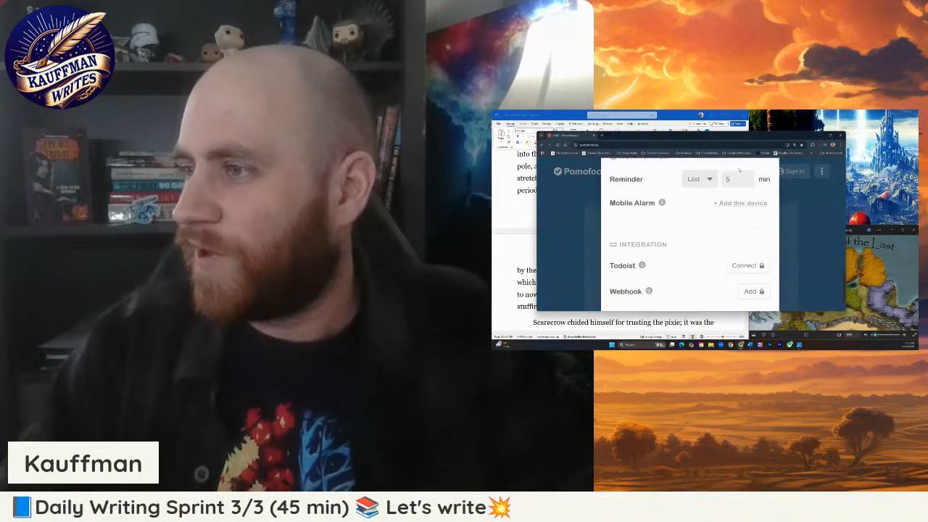
{"action": "scroll", "coordinate": [699, 183], "scroll_direction": "up", "scroll_amount": 10}
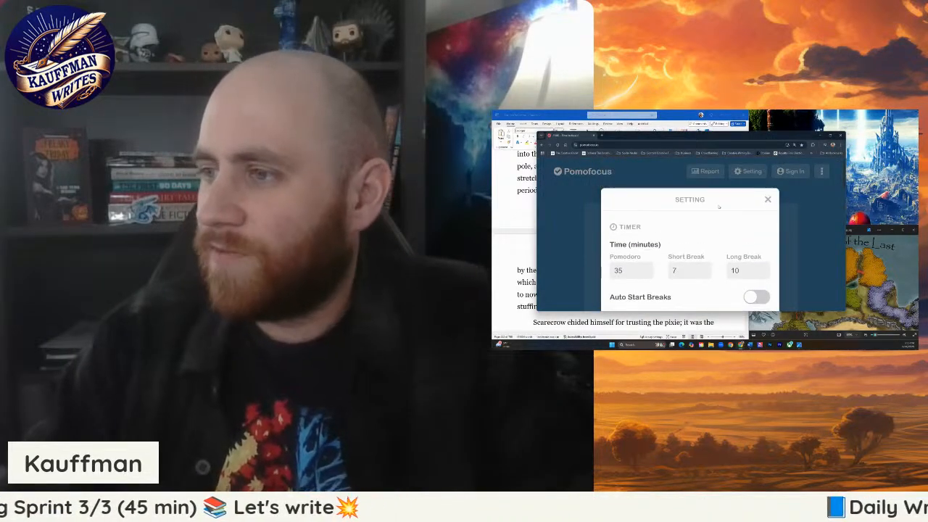
{"action": "left_click_drag", "start_coordinate": [619, 271], "coordinate": [614, 271]}
{"action": "type", "text": "4"}
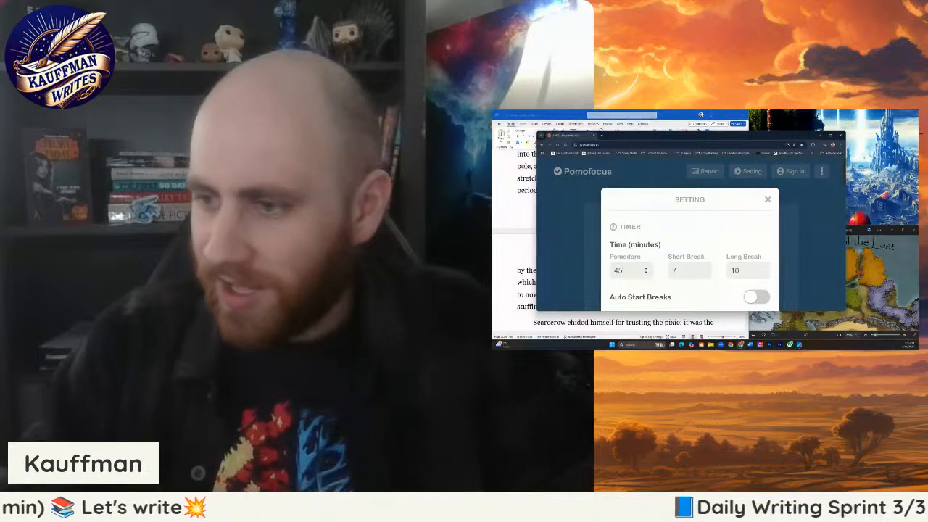
{"action": "scroll", "coordinate": [723, 247], "scroll_direction": "down", "scroll_amount": 10}
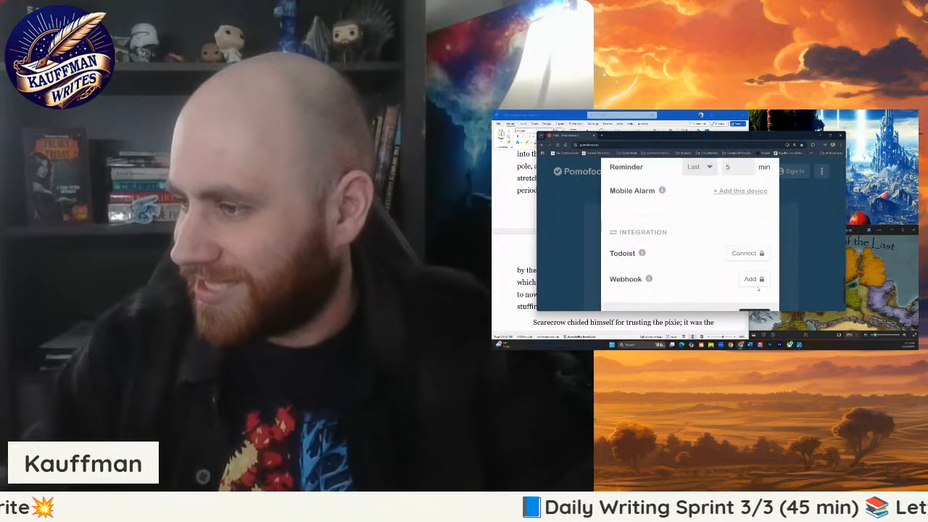
{"action": "left_click", "coordinate": [750, 281]}
- Tile the timer beside the manuscript, widen the manuscript's share of the screen and start the 45-minute focus countdown
{"action": "left_click_drag", "start_coordinate": [692, 136], "coordinate": [725, 125]}
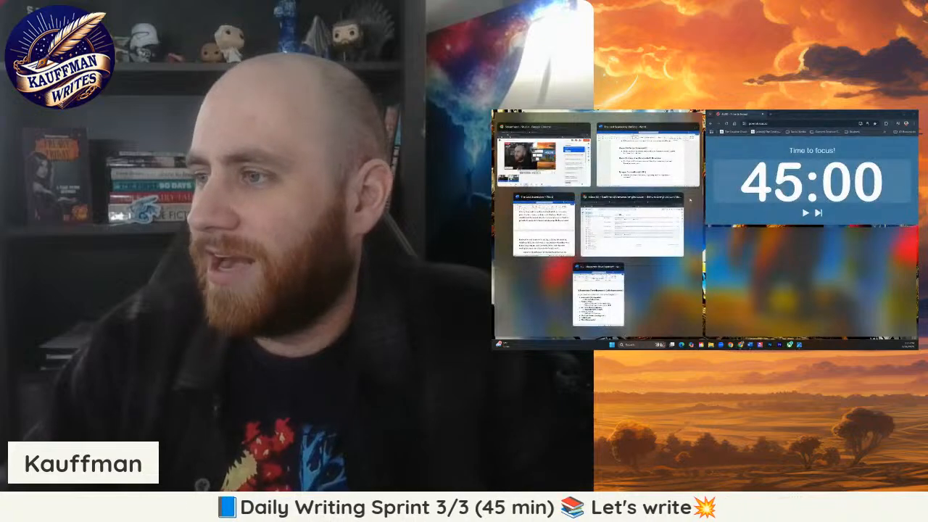
{"action": "left_click", "coordinate": [544, 224]}
{"action": "left_click_drag", "start_coordinate": [703, 188], "coordinate": [748, 188]}
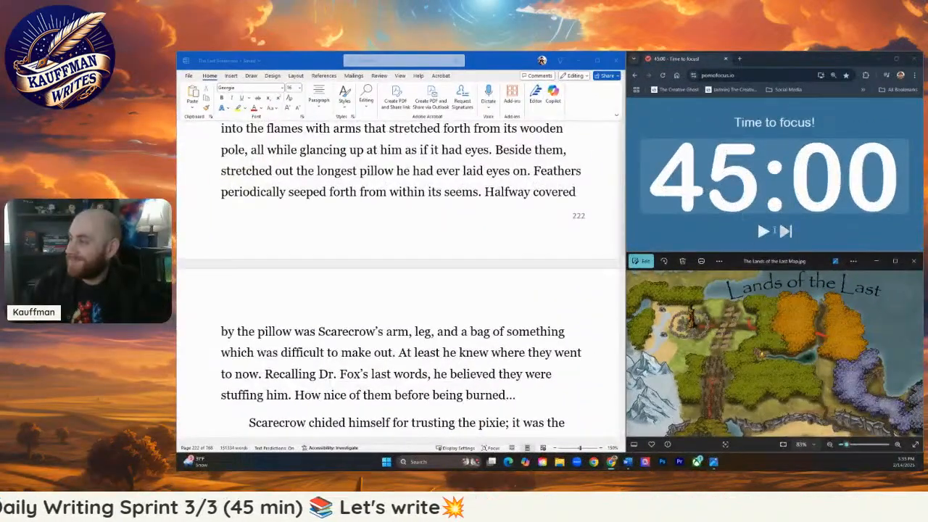
{"action": "left_click", "coordinate": [763, 231]}
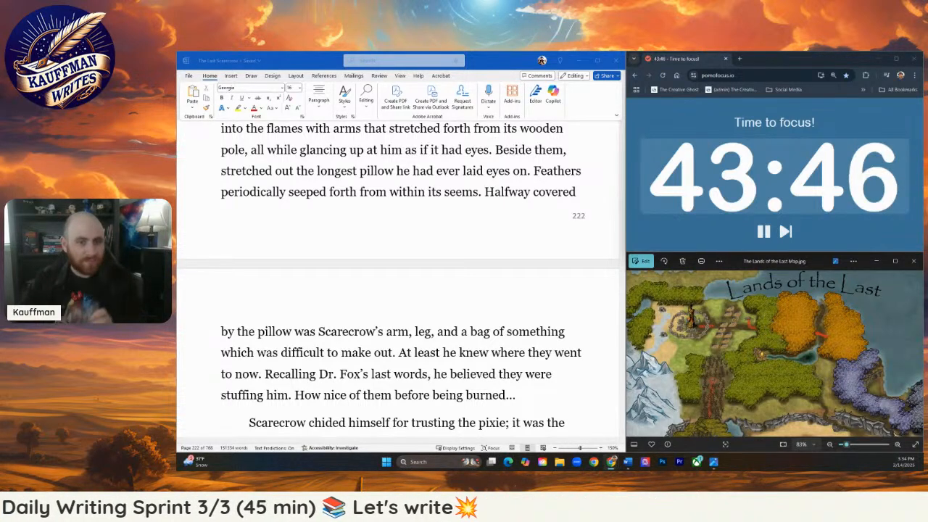
- Accept the Grammarly suggestion replacing "which was" with "that was" in the sentence about the bag beside the pillow
{"action": "left_click", "coordinate": [375, 201]}
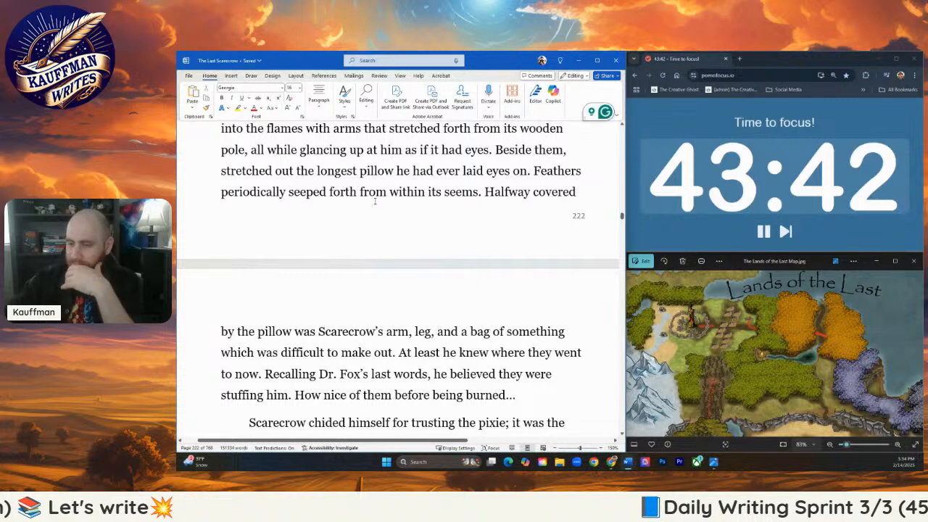
{"action": "scroll", "coordinate": [389, 228], "scroll_direction": "down", "scroll_amount": 1}
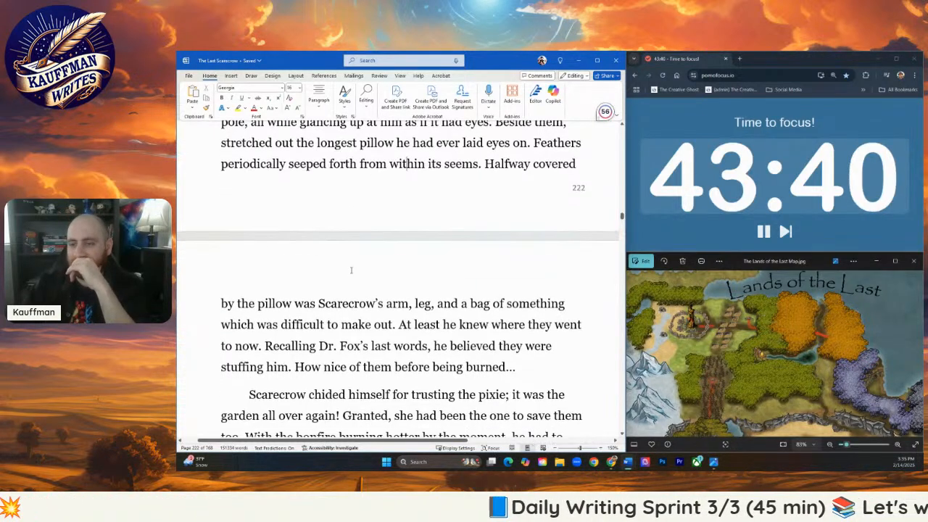
{"action": "scroll", "coordinate": [378, 296], "scroll_direction": "down", "scroll_amount": 2}
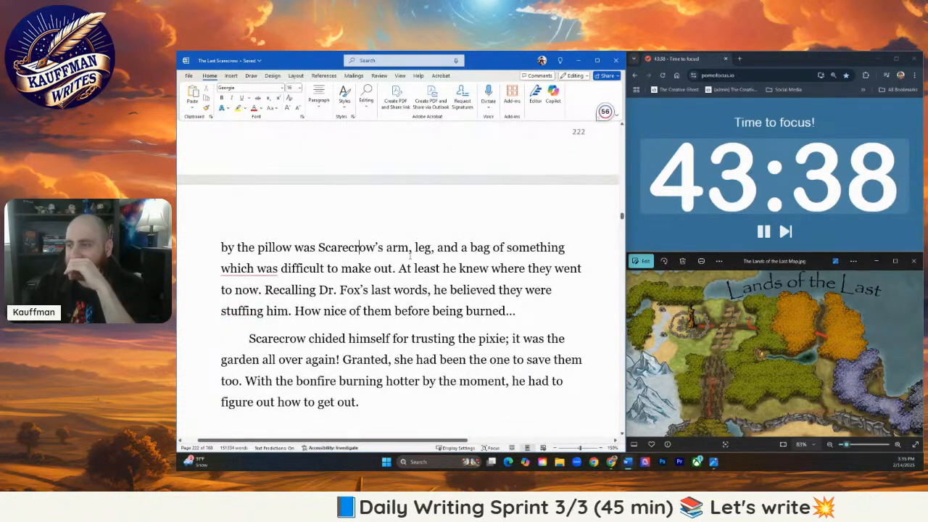
{"action": "scroll", "coordinate": [337, 270], "scroll_direction": "up", "scroll_amount": 3}
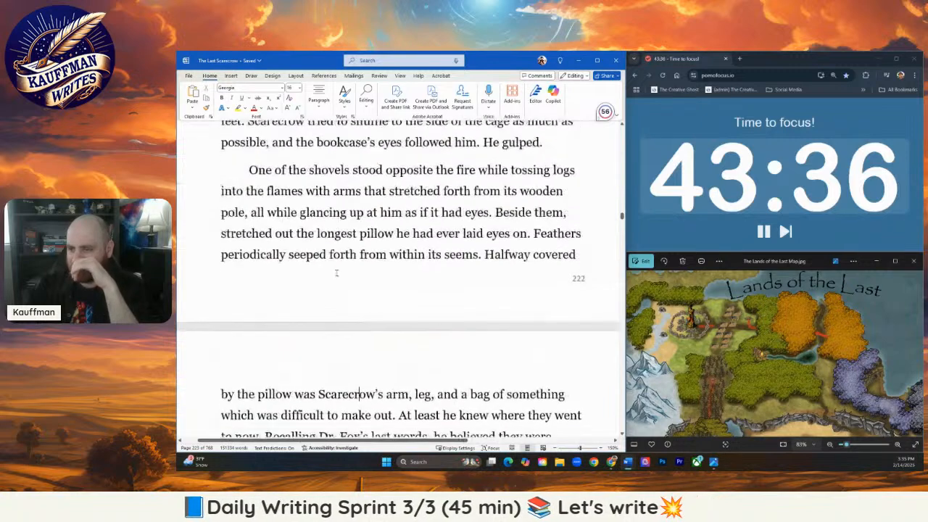
{"action": "scroll", "coordinate": [311, 357], "scroll_direction": "down", "scroll_amount": 1}
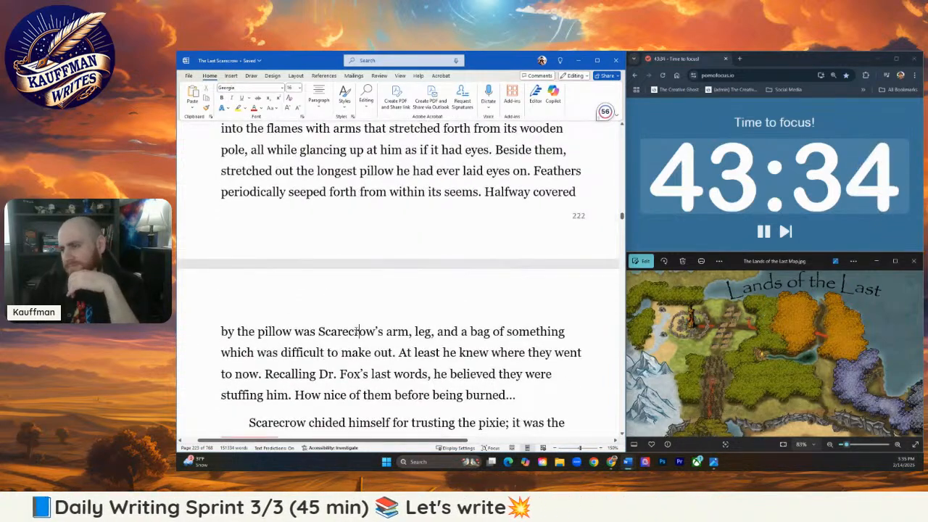
{"action": "mouse_move", "coordinate": [250, 354]}
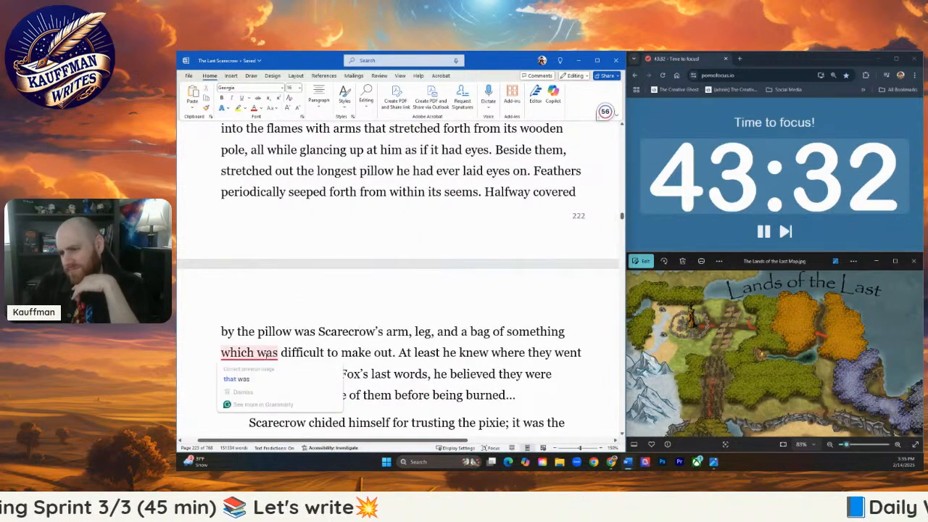
{"action": "left_click", "coordinate": [257, 378]}
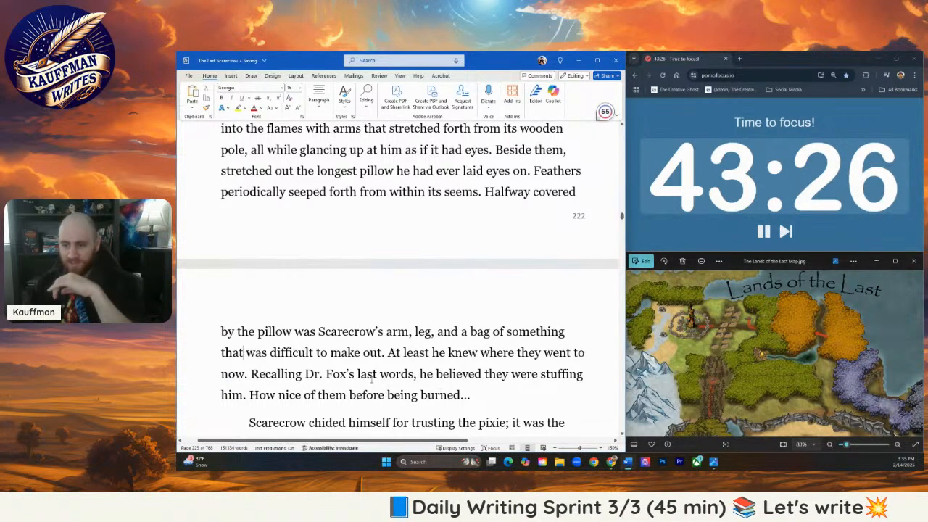
- Reword the clause after "Recalling Dr. Fox's last words," to "they were most likely stuffing him."
{"action": "scroll", "coordinate": [442, 366], "scroll_direction": "down", "scroll_amount": 1}
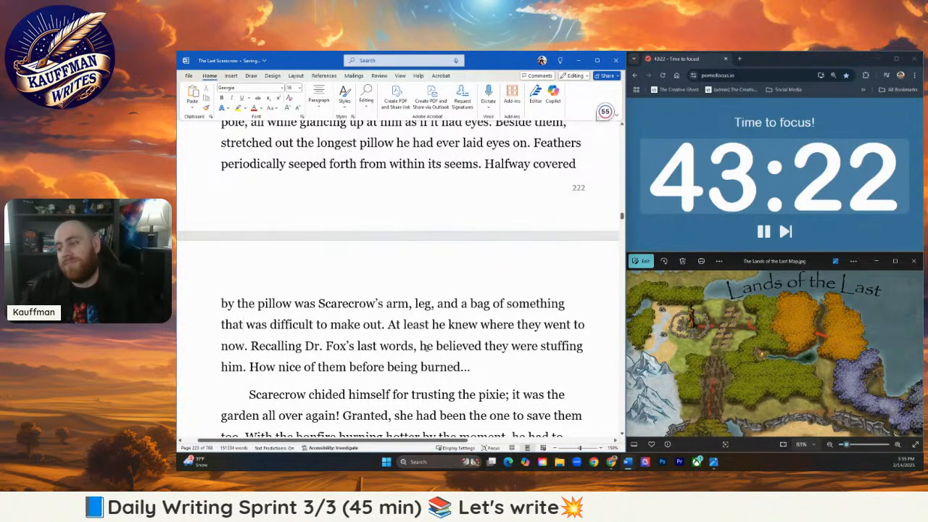
{"action": "left_click_drag", "start_coordinate": [421, 346], "coordinate": [481, 345]}
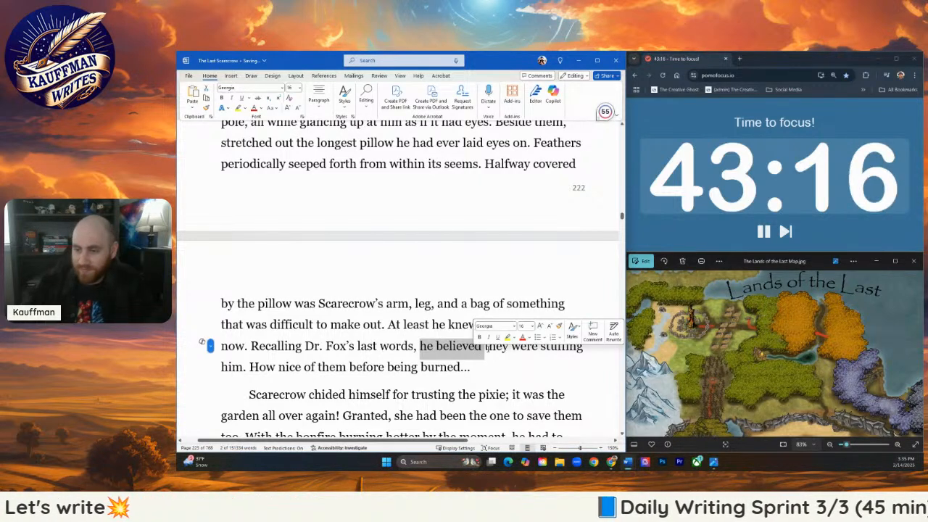
{"action": "key", "text": "BackSpace"}
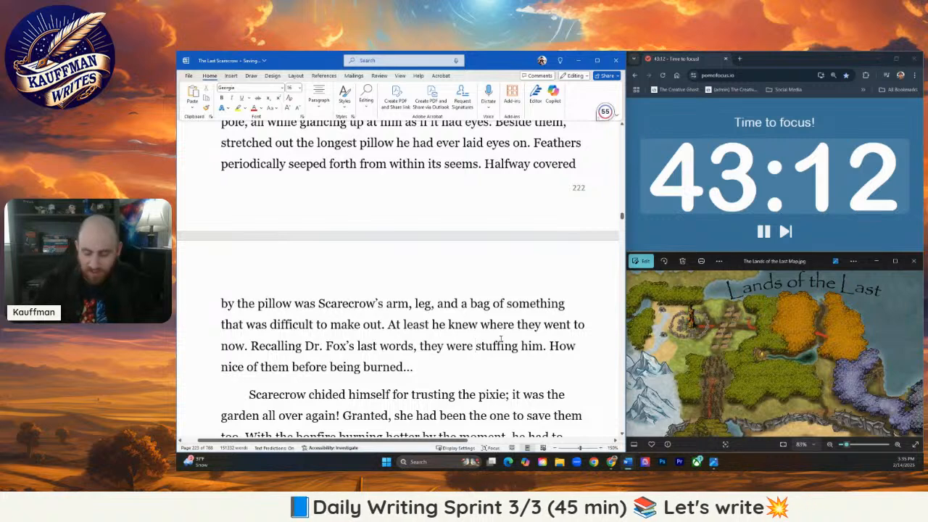
{"action": "type", "text": "most likely"}
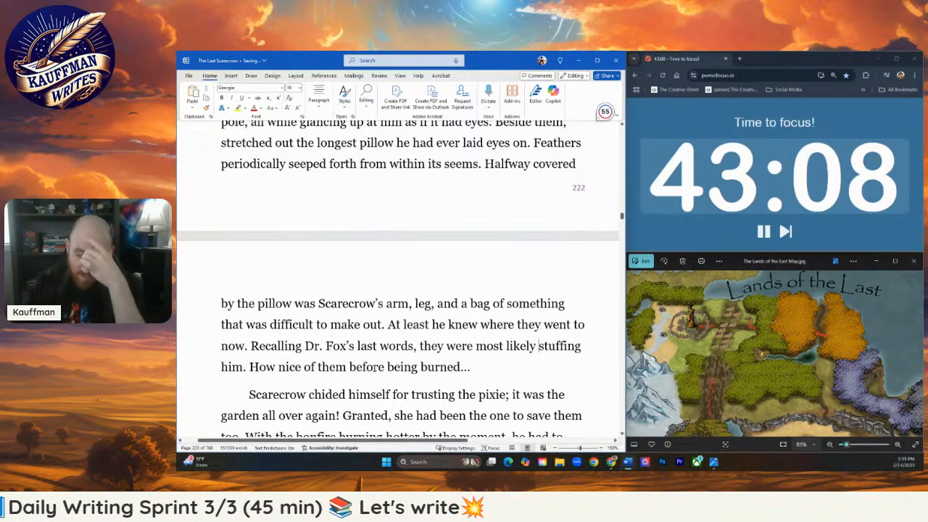
- Replace "get out" with "escape" at the end of the paragraph where Scarecrow chides himself for trusting the pixie
{"action": "scroll", "coordinate": [375, 369], "scroll_direction": "down", "scroll_amount": 1}
{"action": "scroll", "coordinate": [370, 341], "scroll_direction": "down", "scroll_amount": 1}
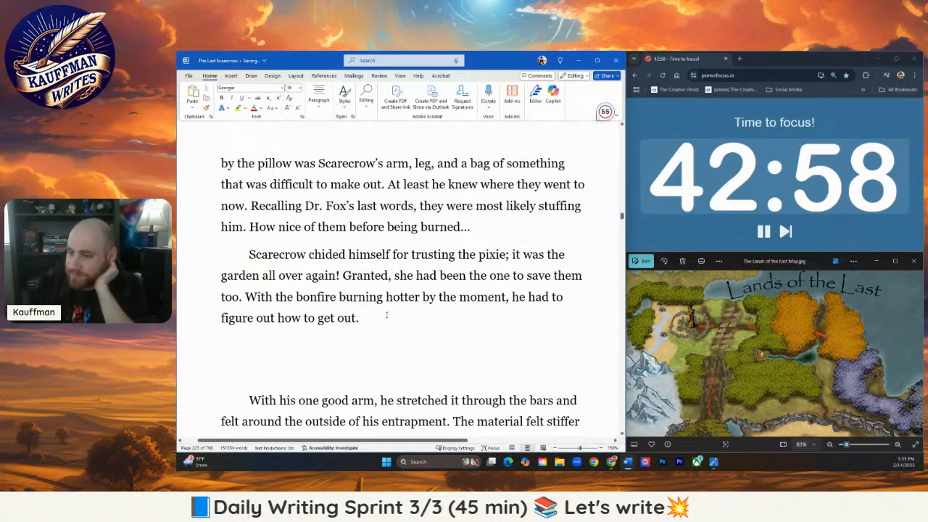
{"action": "left_click", "coordinate": [387, 315]}
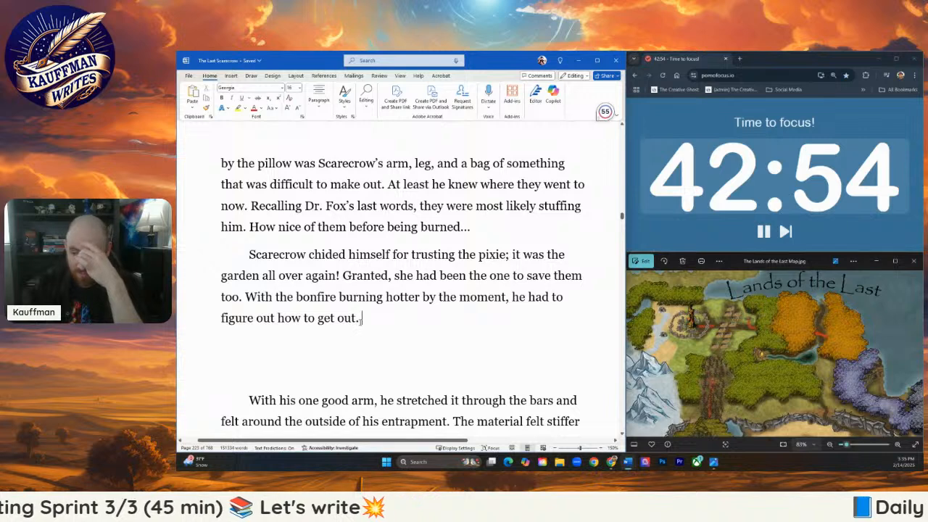
{"action": "left_click_drag", "start_coordinate": [357, 320], "coordinate": [319, 323]}
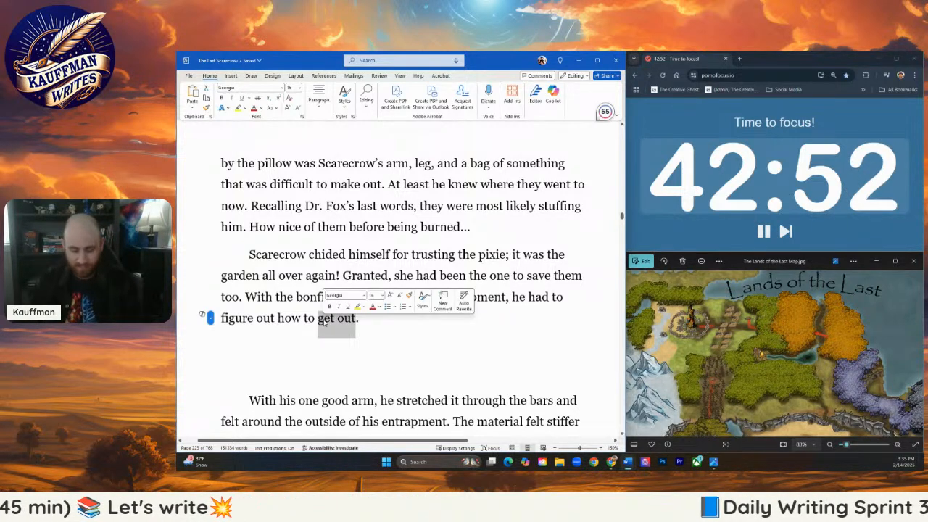
{"action": "type", "text": "escape"}
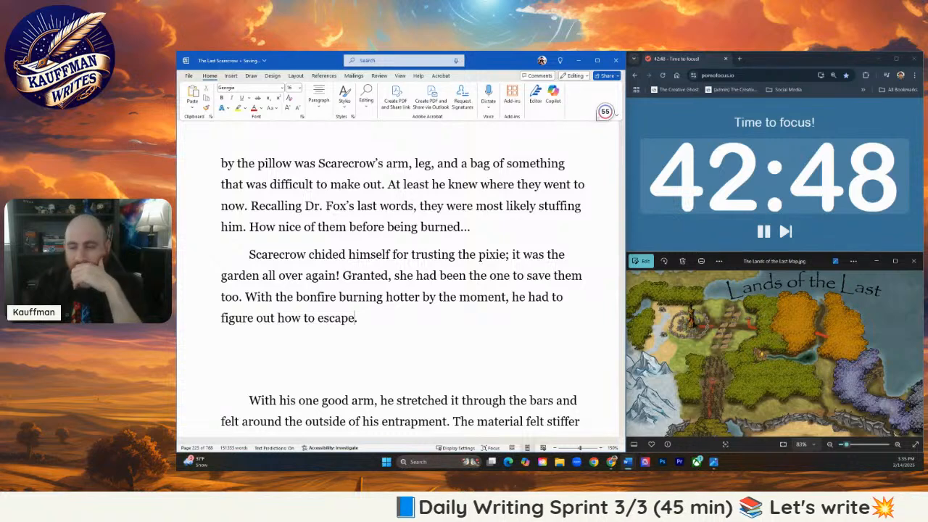
- Delete the blank paragraphs between "figure out how to escape." and "With his one good arm"
{"action": "left_click", "coordinate": [357, 353]}
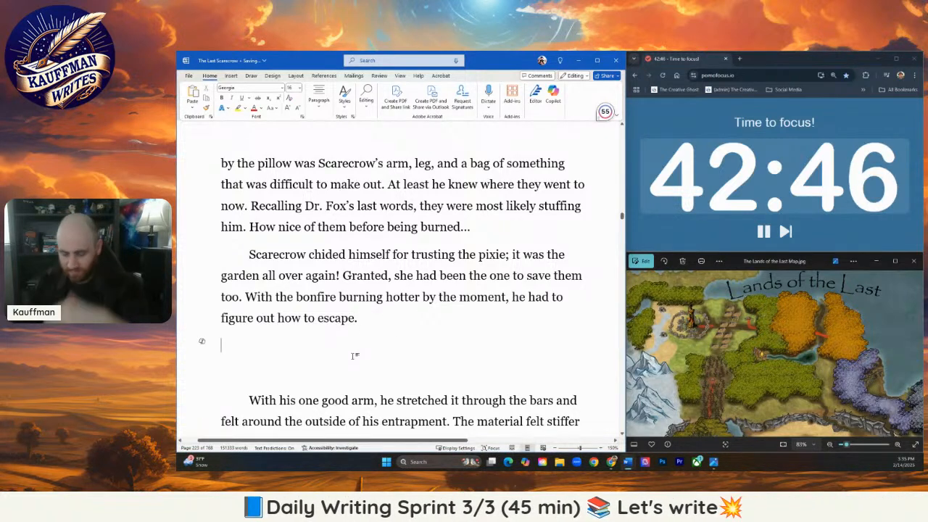
{"action": "key", "text": "BackSpace"}
{"action": "left_click", "coordinate": [315, 341]}
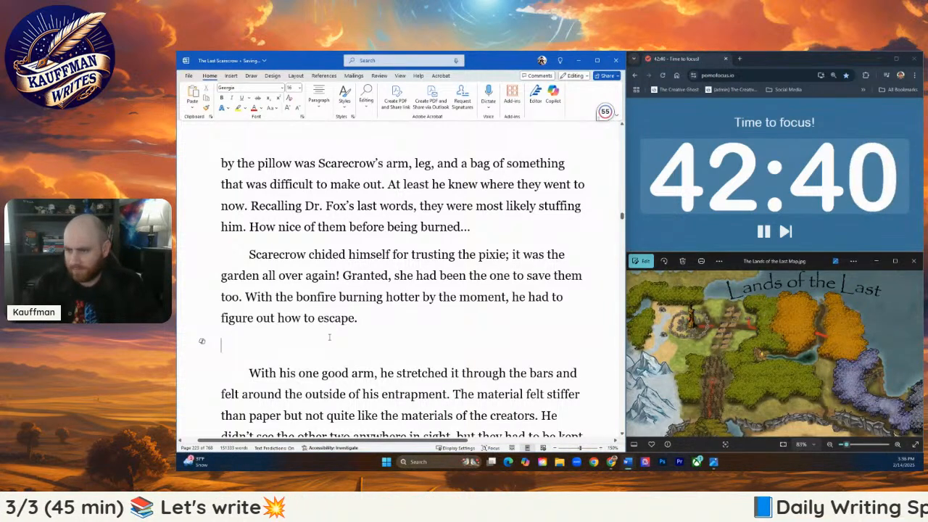
{"action": "scroll", "coordinate": [343, 340], "scroll_direction": "down", "scroll_amount": 1}
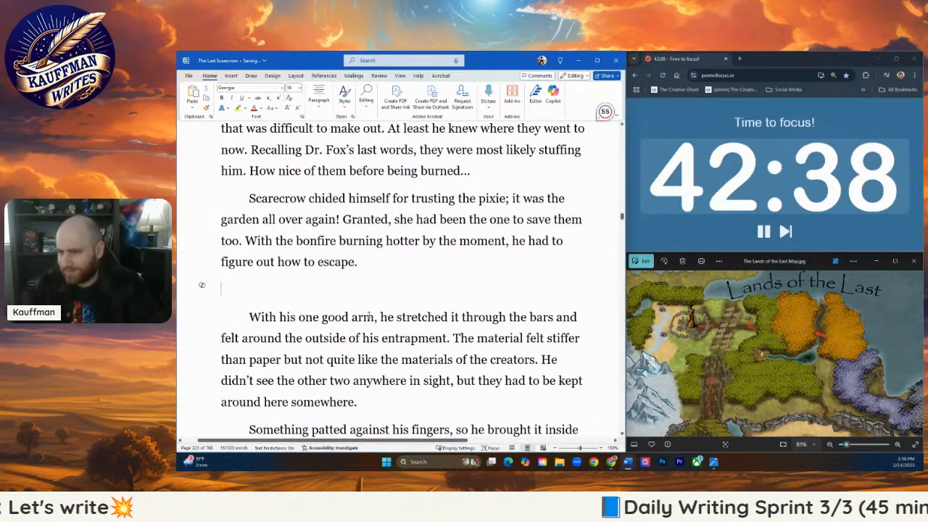
{"action": "key", "text": "BackSpace"}
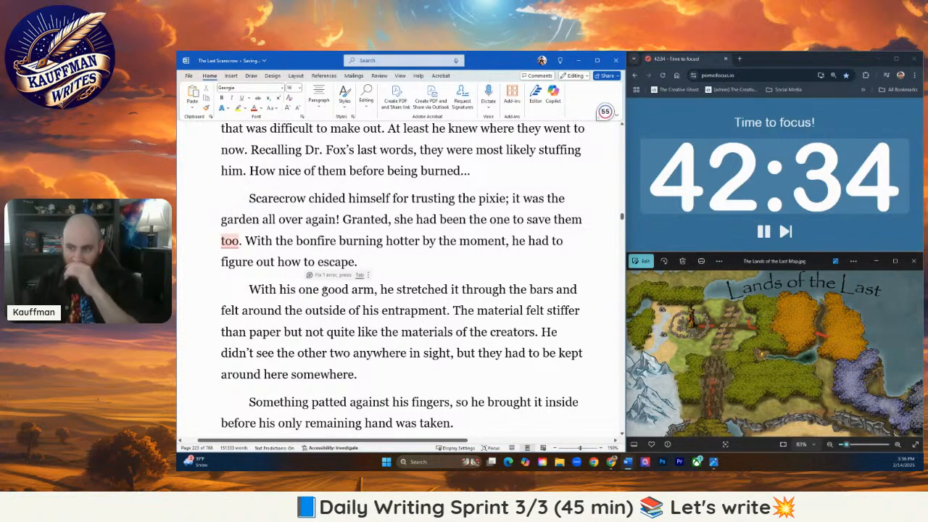
- Change "good" to "remaining" in the phrase "With his one good arm"
{"action": "left_click_drag", "start_coordinate": [322, 290], "coordinate": [351, 289]}
{"action": "type", "text": "re"}
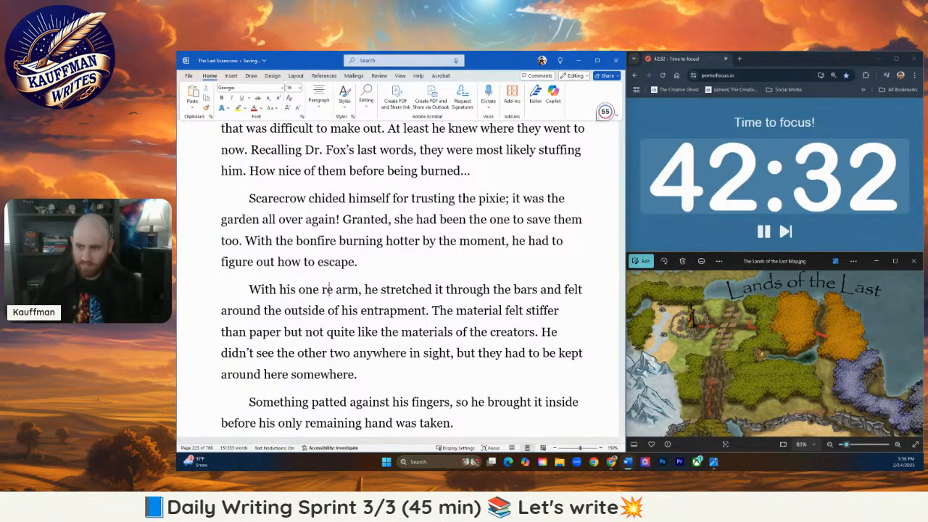
{"action": "type", "text": "maining"}
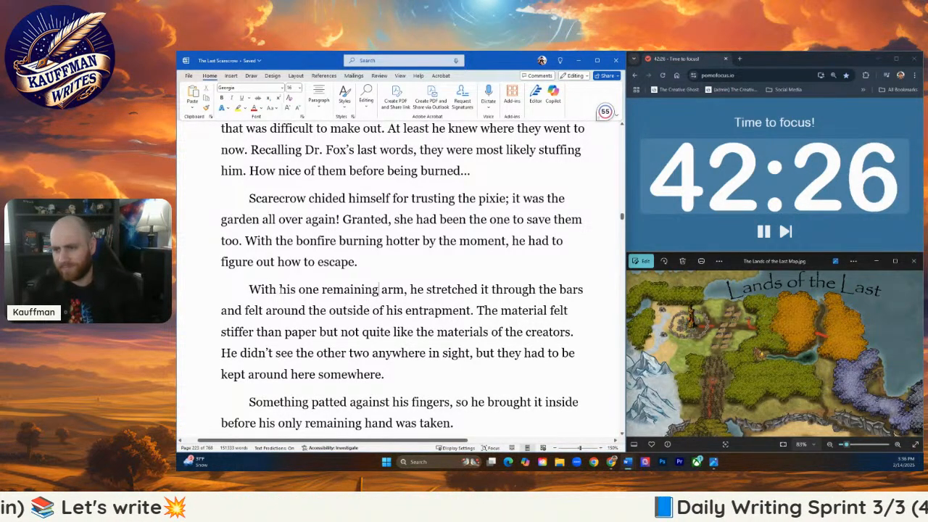
- Reword the opening of the paragraph about feeling outside the cage to "With good ol' lefty, he reached through the bars"
{"action": "left_click_drag", "start_coordinate": [280, 289], "coordinate": [397, 292]}
{"action": "type", "text": "good ol' le"}
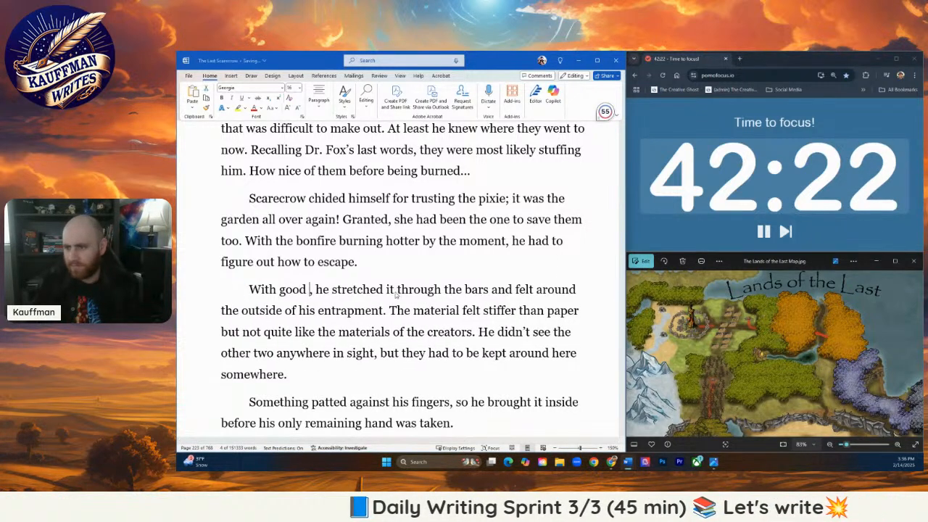
{"action": "type", "text": "fty"}
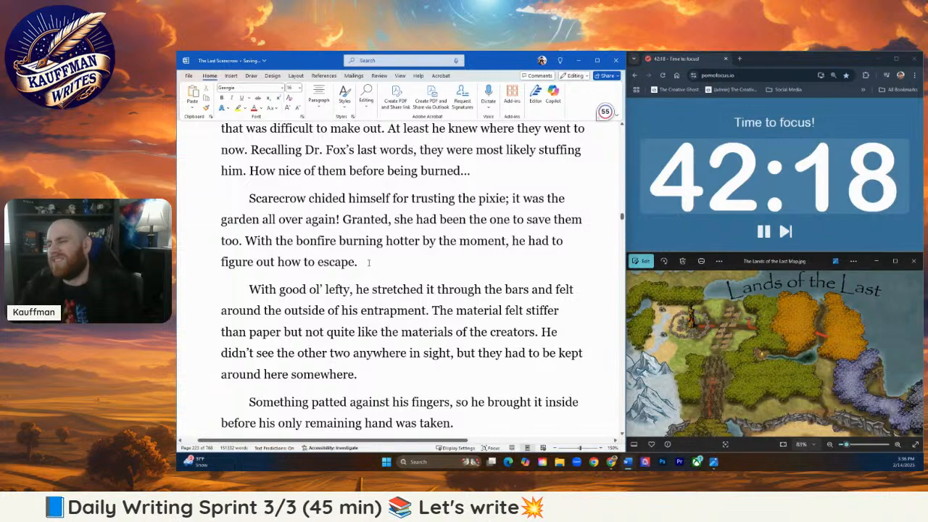
{"action": "left_click_drag", "start_coordinate": [371, 289], "coordinate": [432, 289]}
{"action": "type", "text": "rea"}
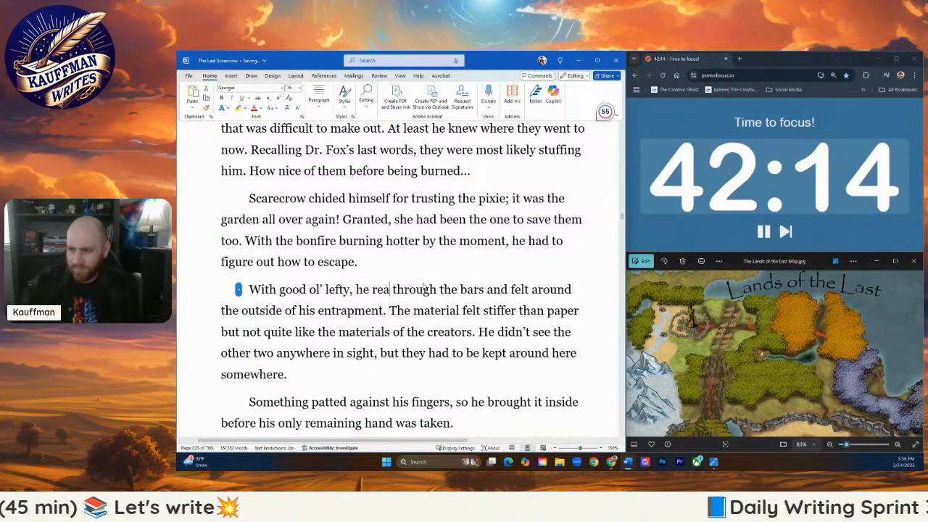
{"action": "type", "text": "ched"}
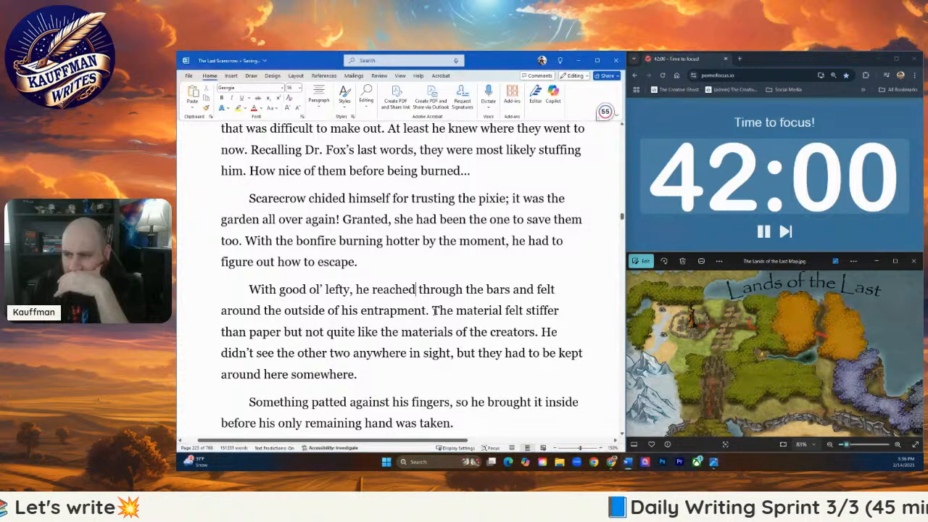
- Replace the sentence about the material feeling stiffer than paper with "Only dirt and rocks graced his fingertips."
{"action": "left_click_drag", "start_coordinate": [433, 311], "coordinate": [539, 339]}
{"action": "type", "text": "Only dirt an"}
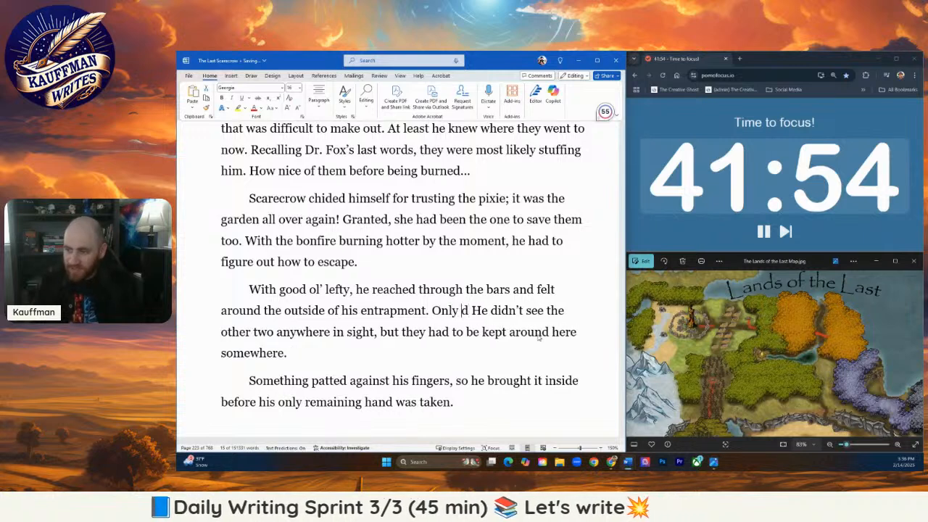
{"action": "type", "text": "d rock"}
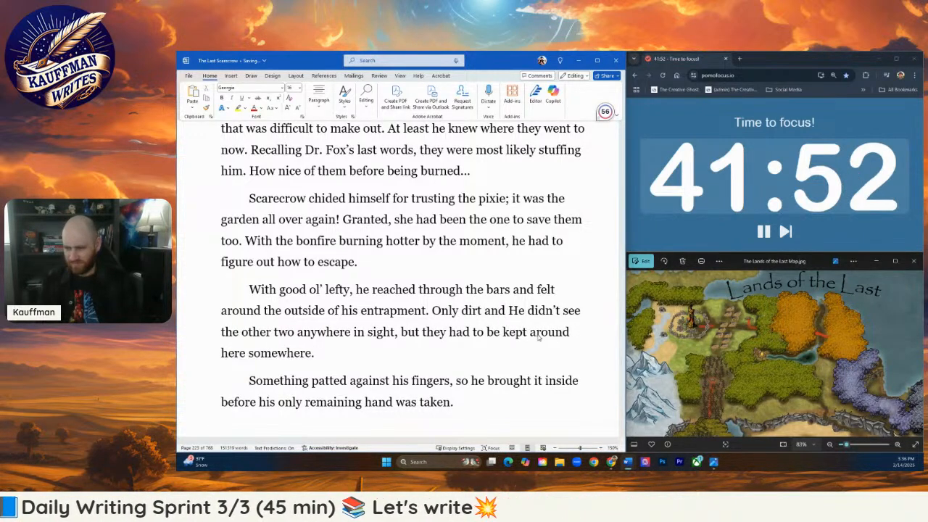
{"action": "type", "text": "s"}
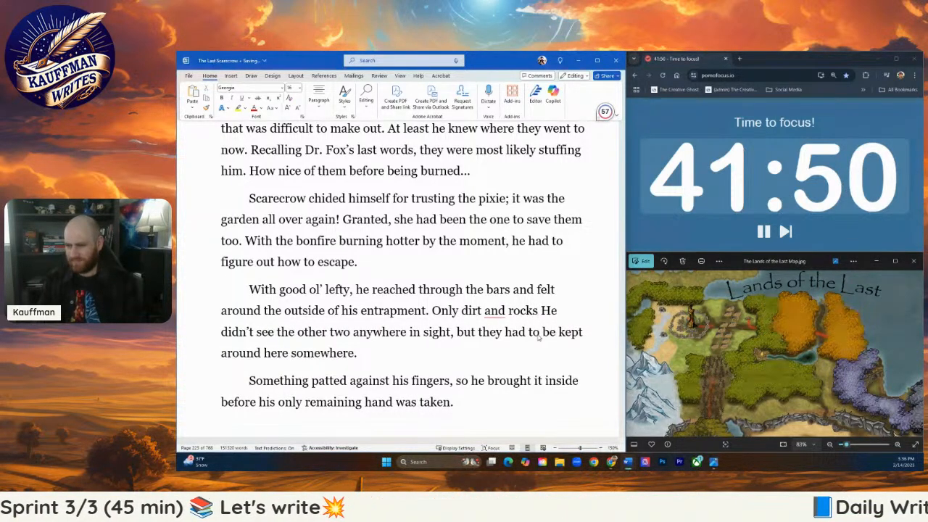
{"action": "type", "text": " graced"}
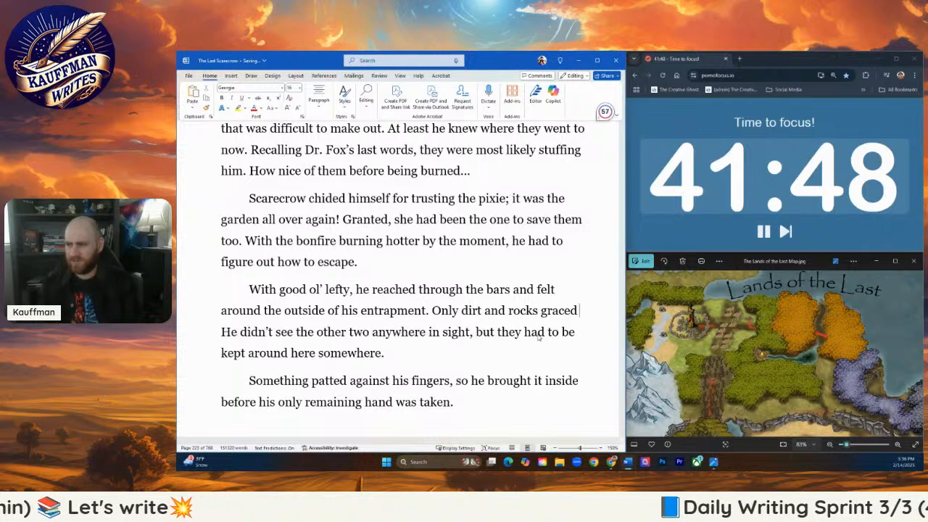
{"action": "type", "text": " his fingertips."}
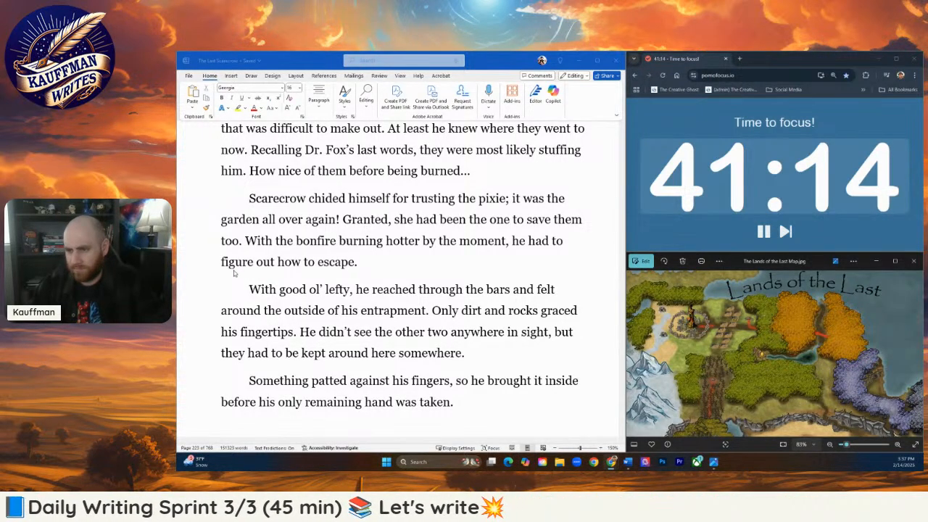
{"action": "left_click", "coordinate": [368, 267]}
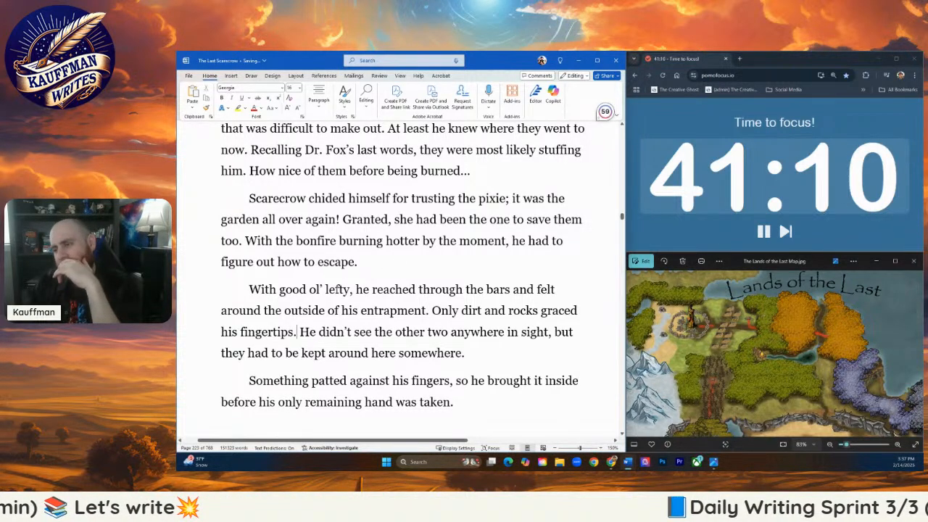
- Move the sentence beginning "He didn't see the other two" to the end of the preceding paragraph, after "figure out how to escape."
{"action": "scroll", "coordinate": [421, 334], "scroll_direction": "down", "scroll_amount": 1}
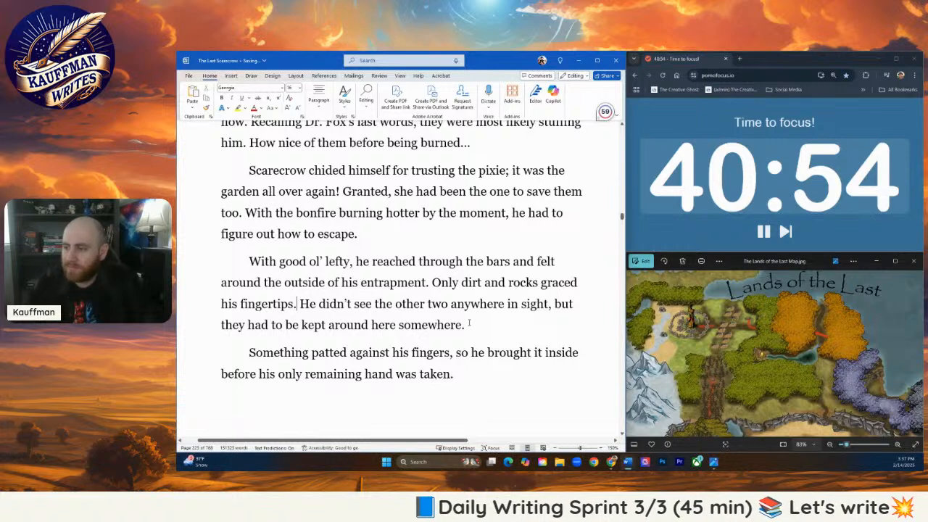
{"action": "scroll", "coordinate": [469, 324], "scroll_direction": "down", "scroll_amount": 1}
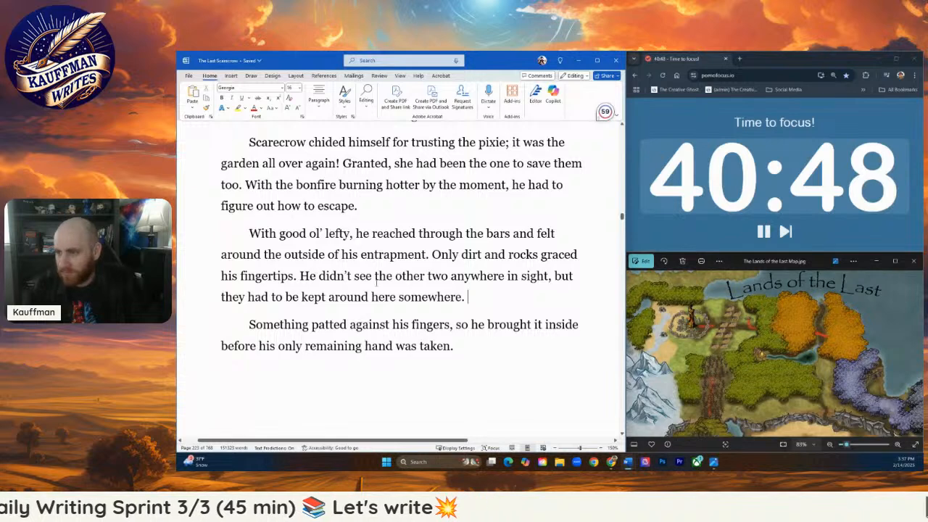
{"action": "left_click_drag", "start_coordinate": [473, 299], "coordinate": [300, 277]}
{"action": "left_click_drag", "start_coordinate": [353, 294], "coordinate": [362, 208]}
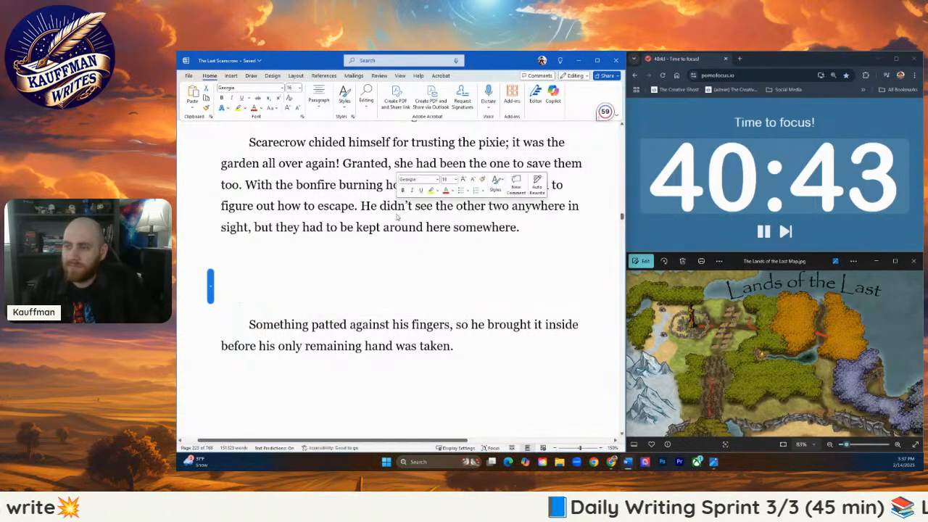
{"action": "left_click", "coordinate": [541, 224]}
- Reword the moved sentence to "He didn't see either of his companions, but they had to be around here somewhere."
{"action": "left_click", "coordinate": [325, 237]}
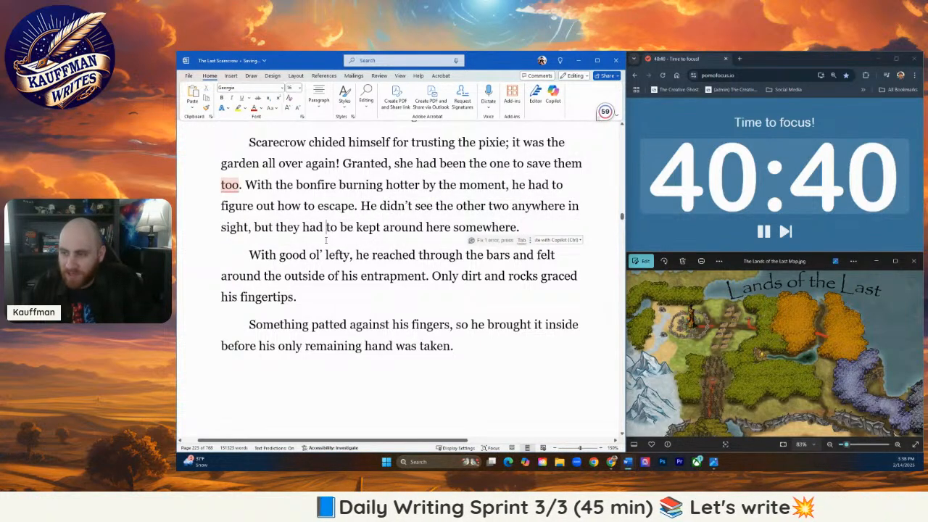
{"action": "double_click", "coordinate": [359, 228]}
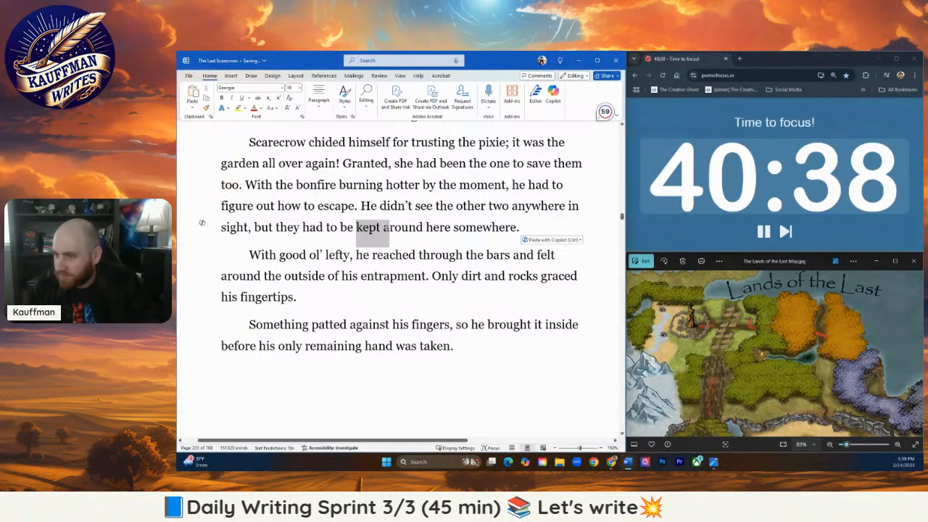
{"action": "key", "text": "BackSpace"}
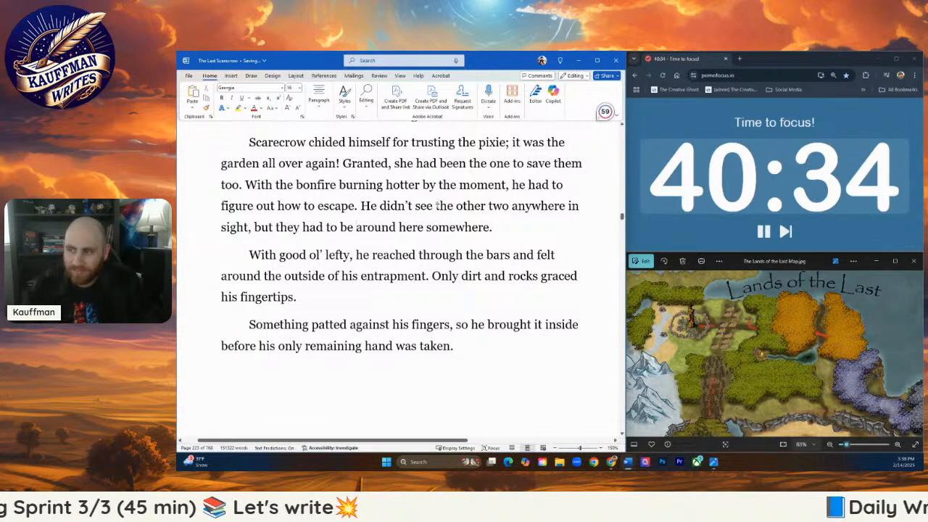
{"action": "left_click_drag", "start_coordinate": [437, 207], "coordinate": [579, 211]}
{"action": "type", "text": "e"}
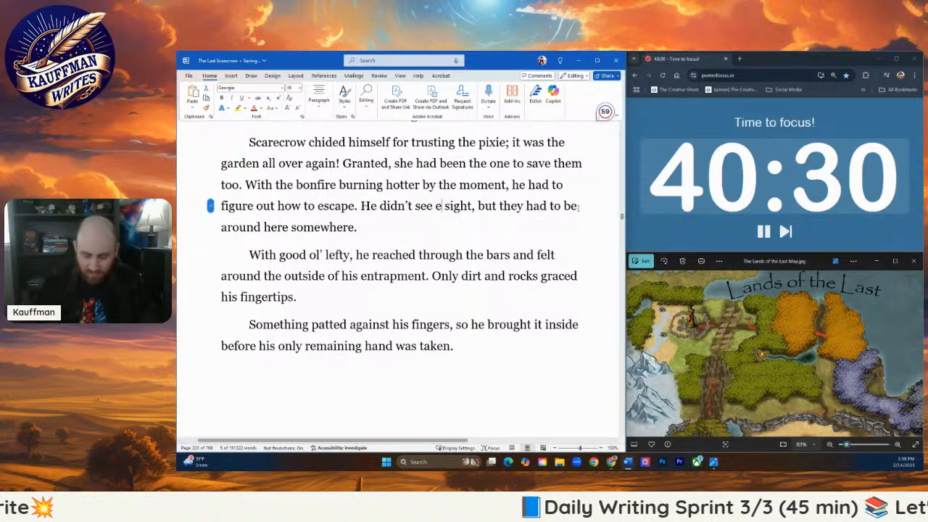
{"action": "type", "text": "ither of his compan"}
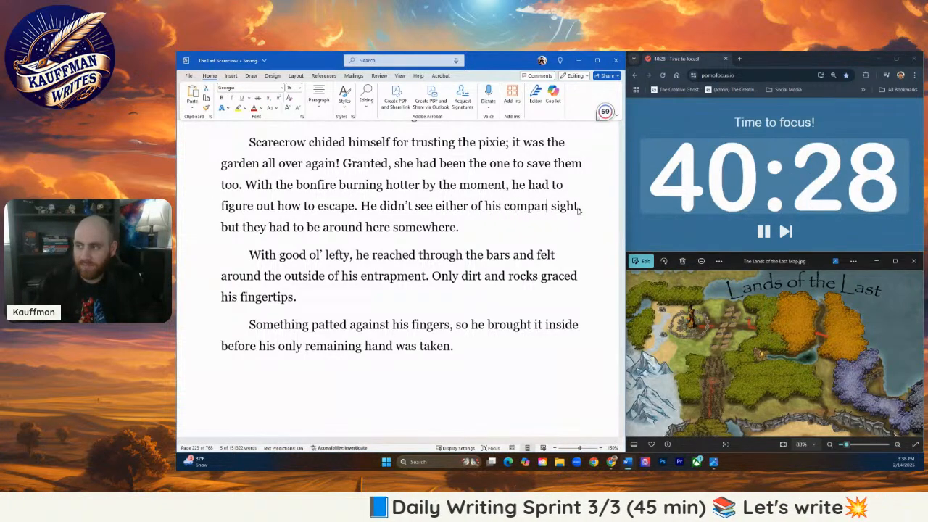
{"action": "type", "text": "ions"}
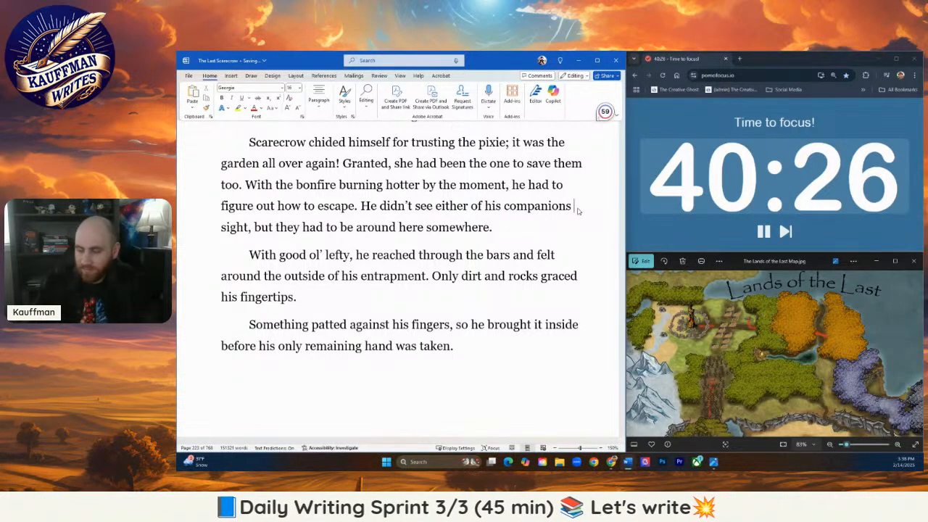
{"action": "type", "text": " in"}
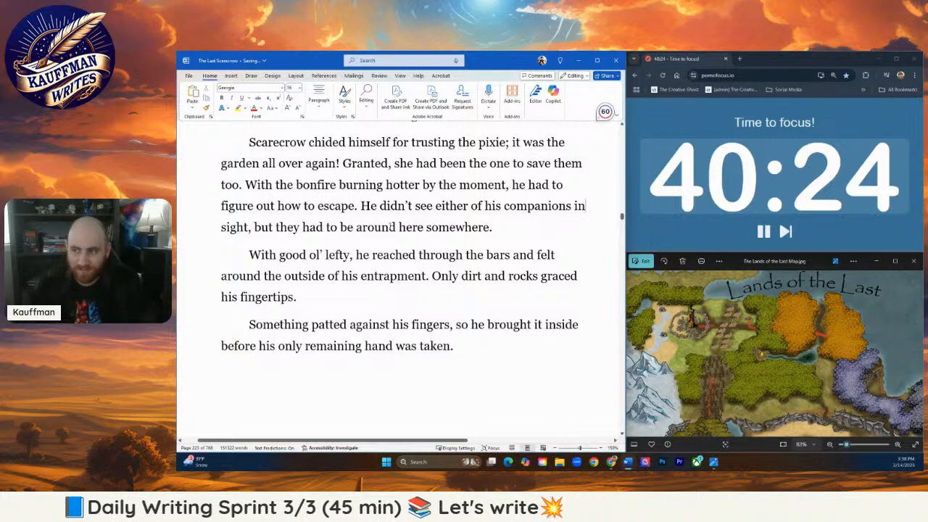
{"action": "left_click", "coordinate": [580, 206]}
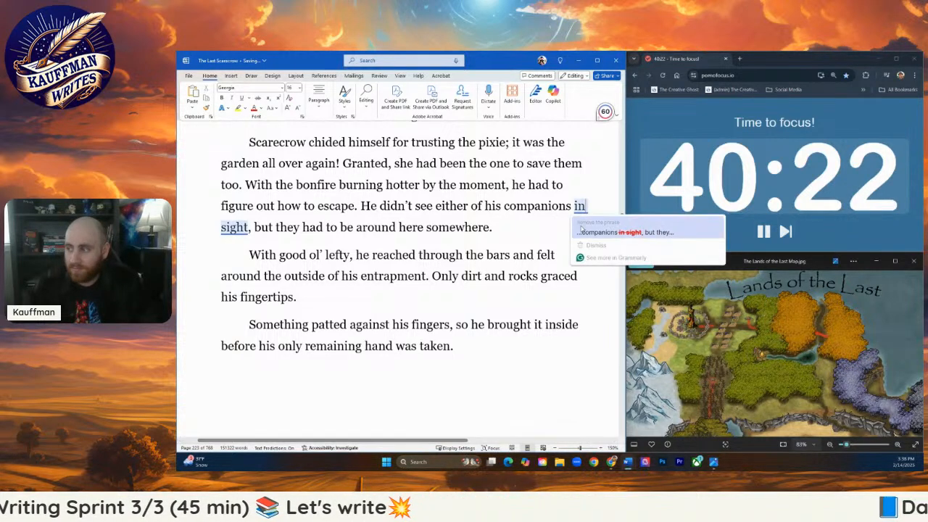
{"action": "left_click", "coordinate": [623, 232]}
- Merge the paragraph beginning "Something patted against his fingers" into the end of the "With good ol' lefty" paragraph
{"action": "left_click", "coordinate": [468, 230]}
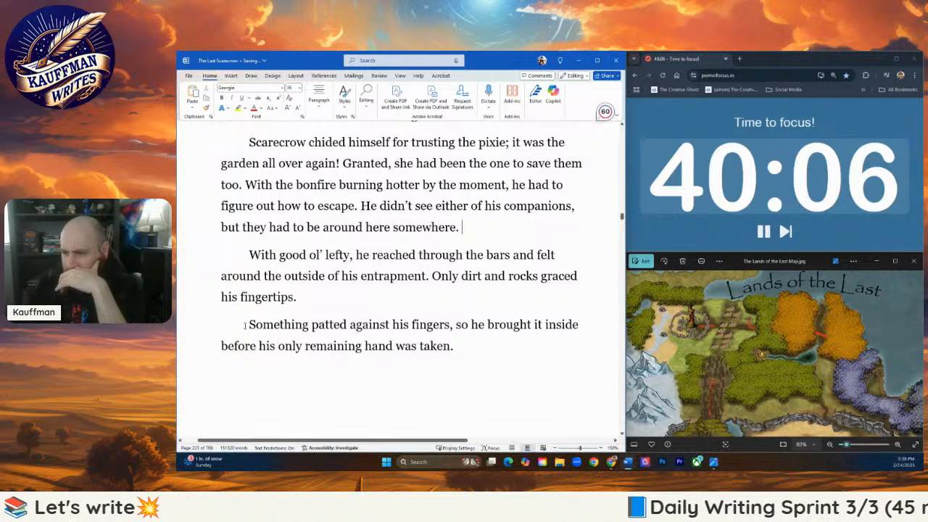
{"action": "key", "text": "BackSpace"}
{"action": "key", "text": "BackSpace"}
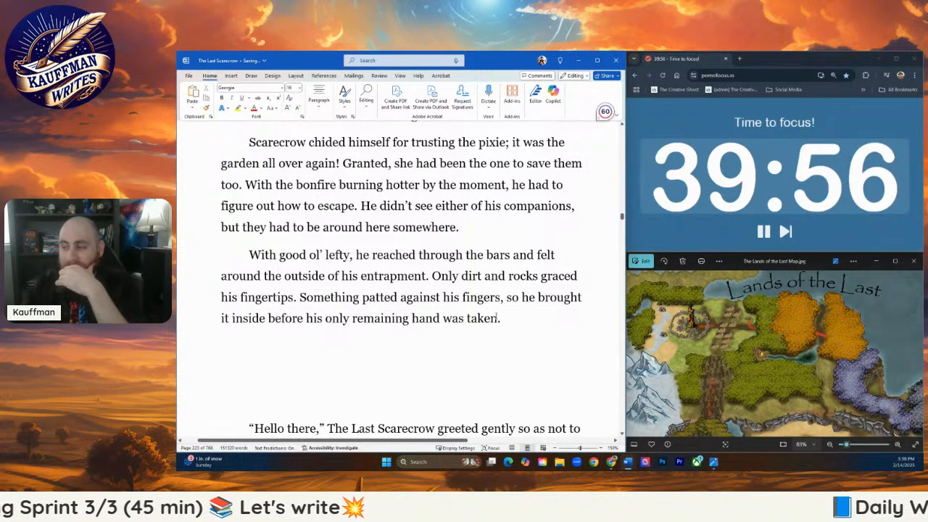
- Replace the text after "Something patted against his fingers," with "pulling back his arm he saw it was the tiny cloth-like creature from earlier"
{"action": "left_click_drag", "start_coordinate": [499, 319], "coordinate": [505, 298]}
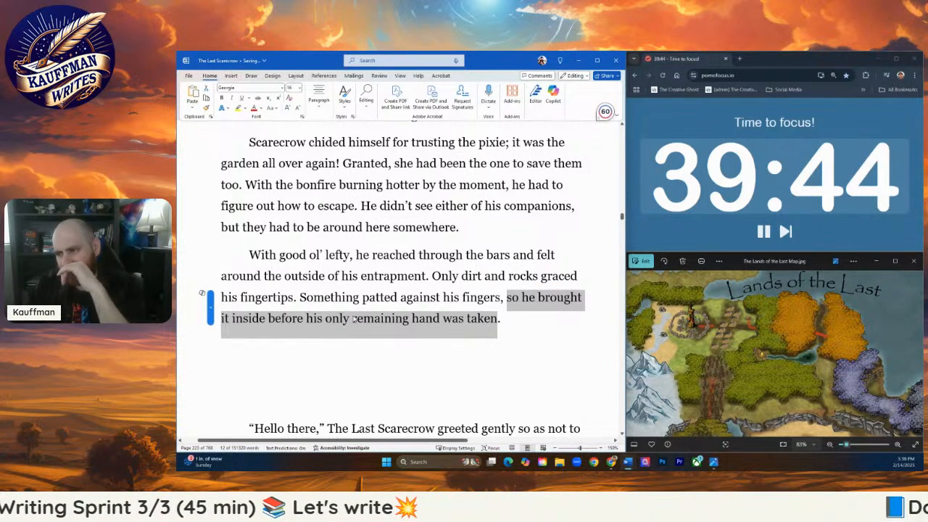
{"action": "scroll", "coordinate": [356, 304], "scroll_direction": "down", "scroll_amount": 3}
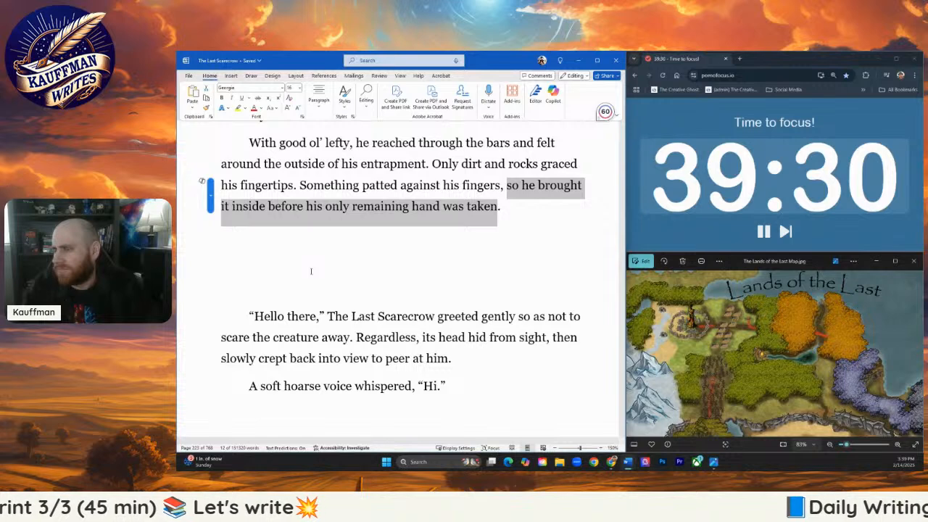
{"action": "type", "text": "re"}
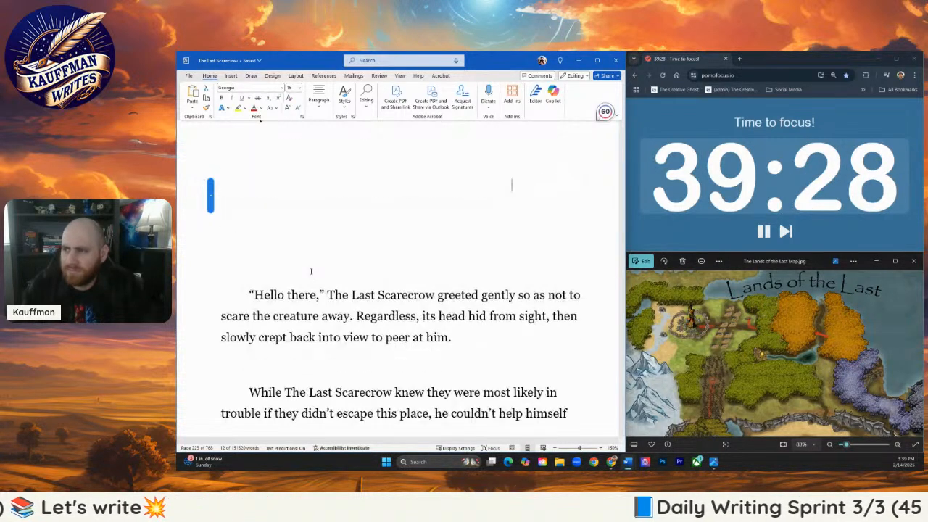
{"action": "key", "text": "BackSpace"}
{"action": "key", "text": "BackSpace"}
{"action": "type", "text": "pulling"}
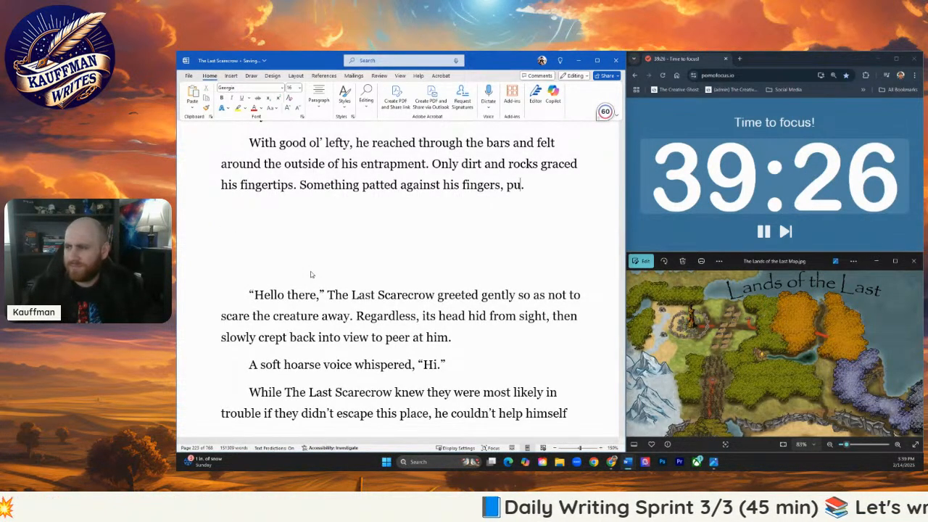
{"action": "type", "text": " back his arm"}
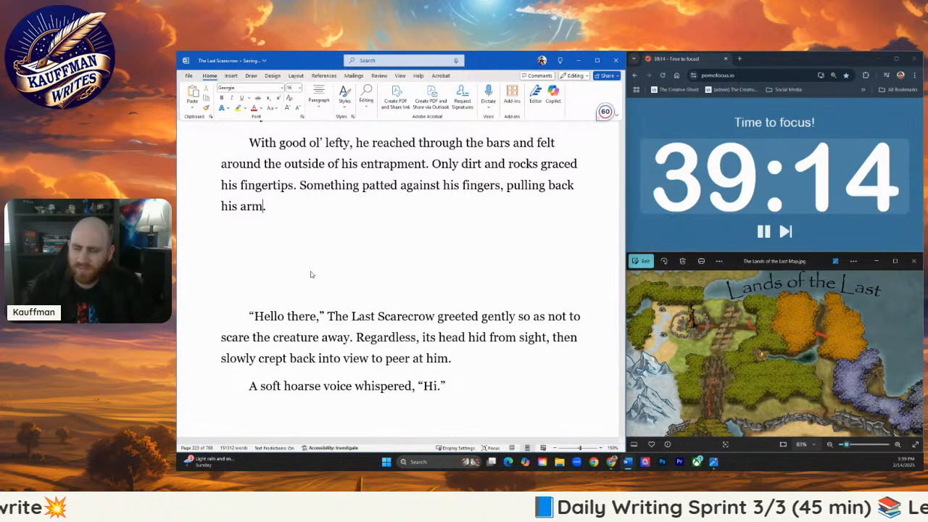
{"action": "type", "text": "he saw it was"}
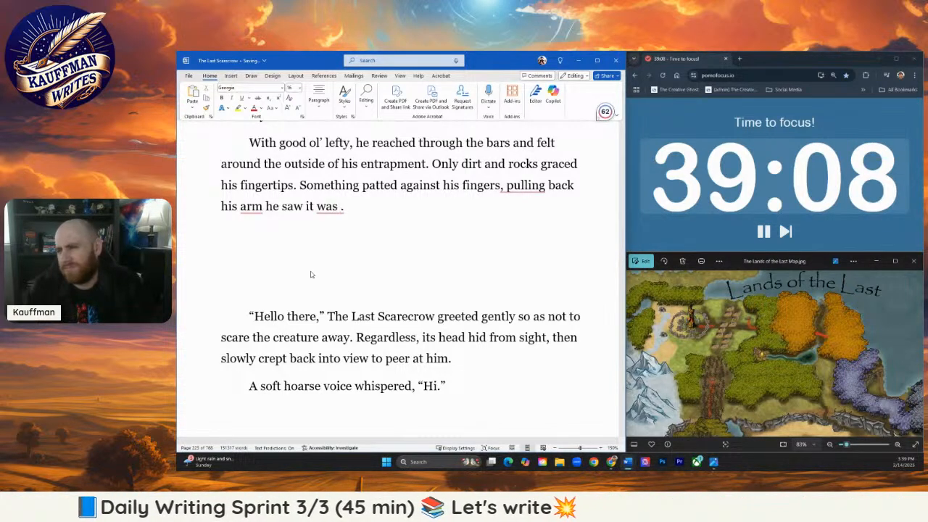
{"action": "type", "text": "the tiny"}
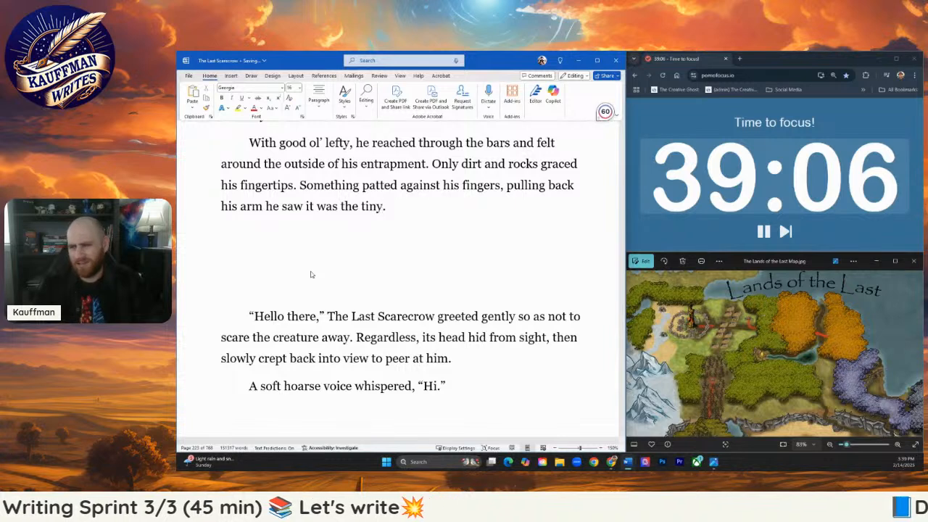
{"action": "type", "text": " cloth-li"}
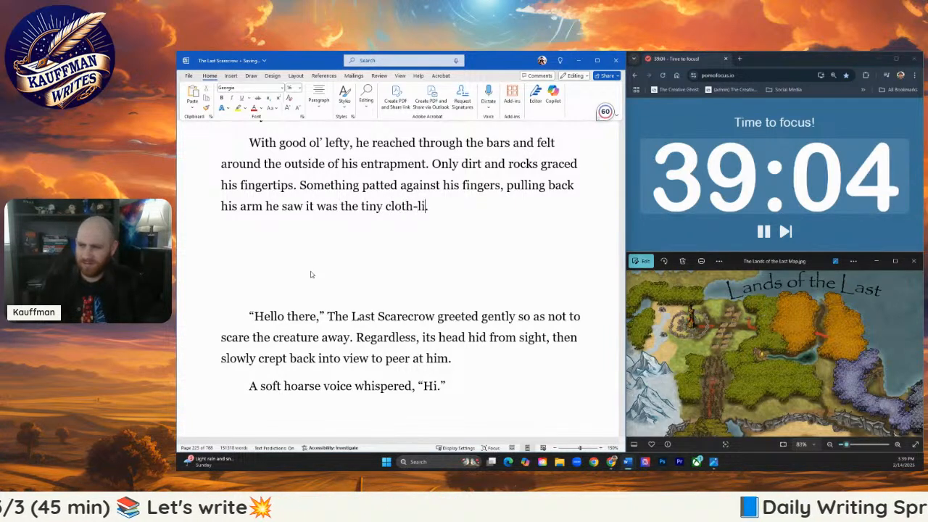
{"action": "type", "text": "ke creature from "}
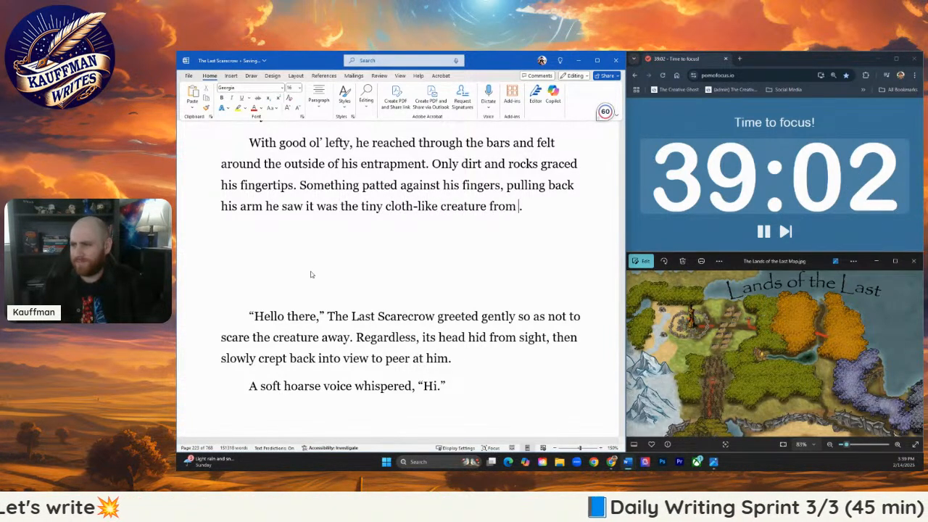
{"action": "type", "text": "be"}
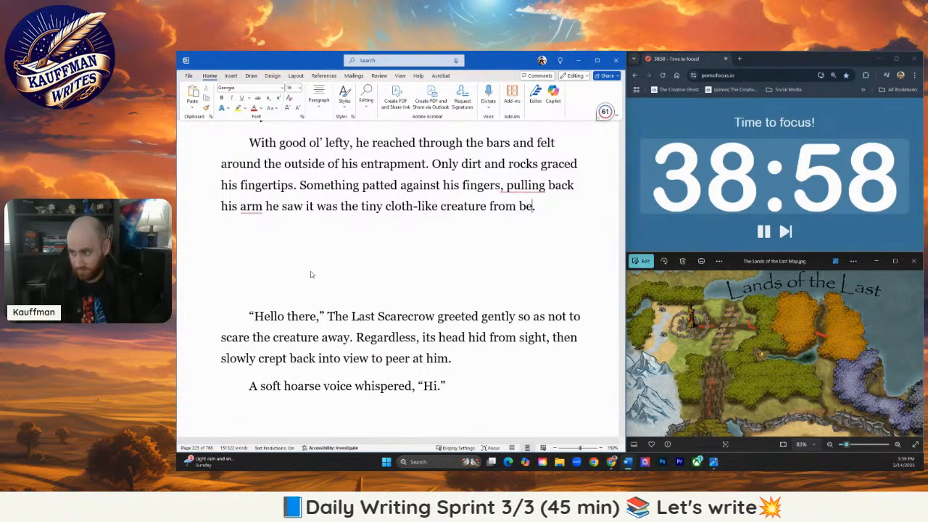
{"action": "key", "text": "BackSpace"}
{"action": "key", "text": "BackSpace"}
{"action": "type", "text": "earlier"}
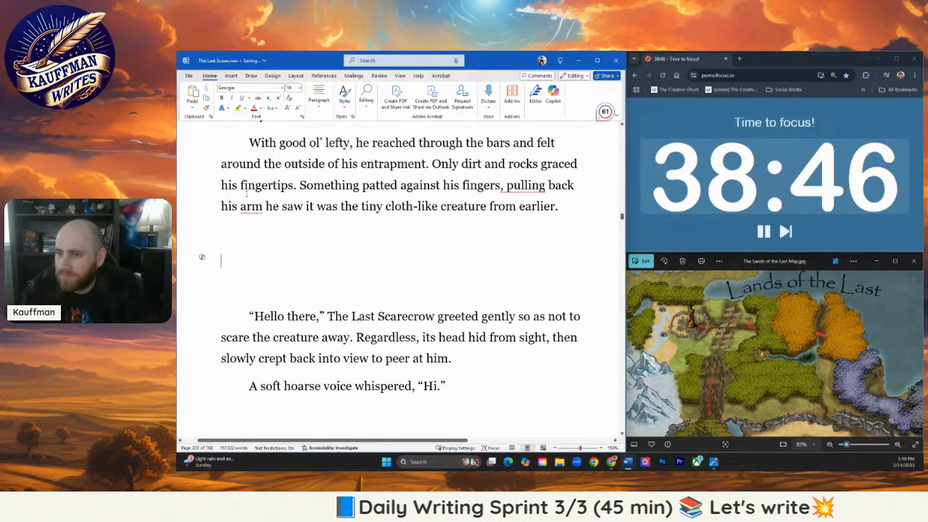
- Apply the suggested punctuation correction to the "Something patted" sentence and delete the blank paragraphs above "Hello there"
{"action": "mouse_move", "coordinate": [251, 207]}
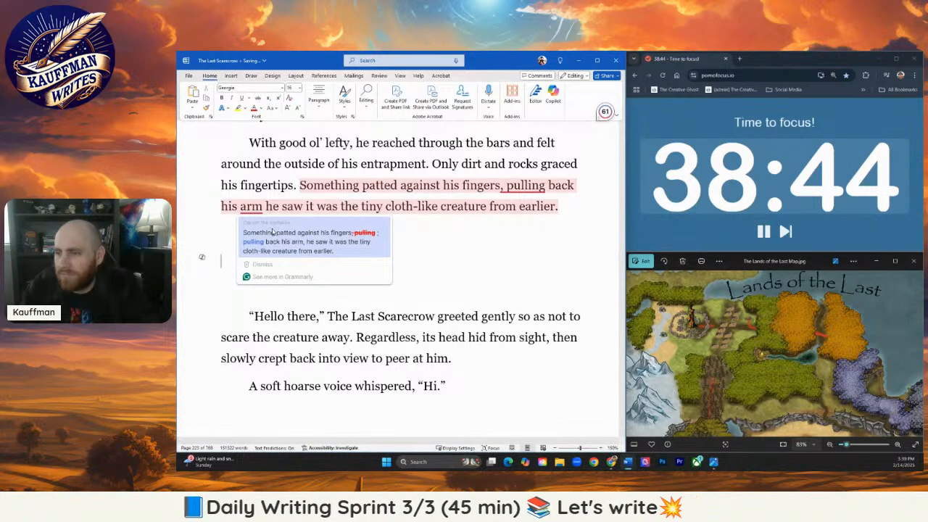
{"action": "left_click", "coordinate": [272, 232]}
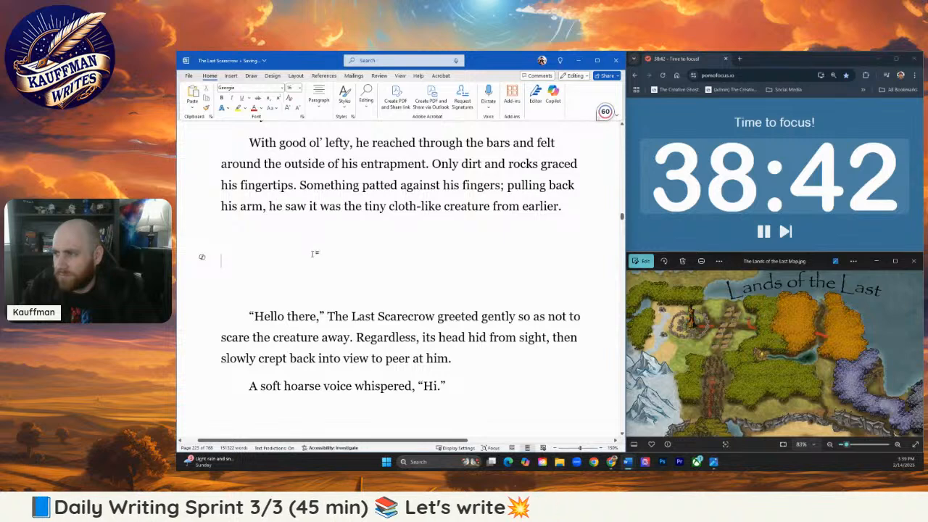
{"action": "key", "text": "BackSpace"}
{"action": "key", "text": "BackSpace"}
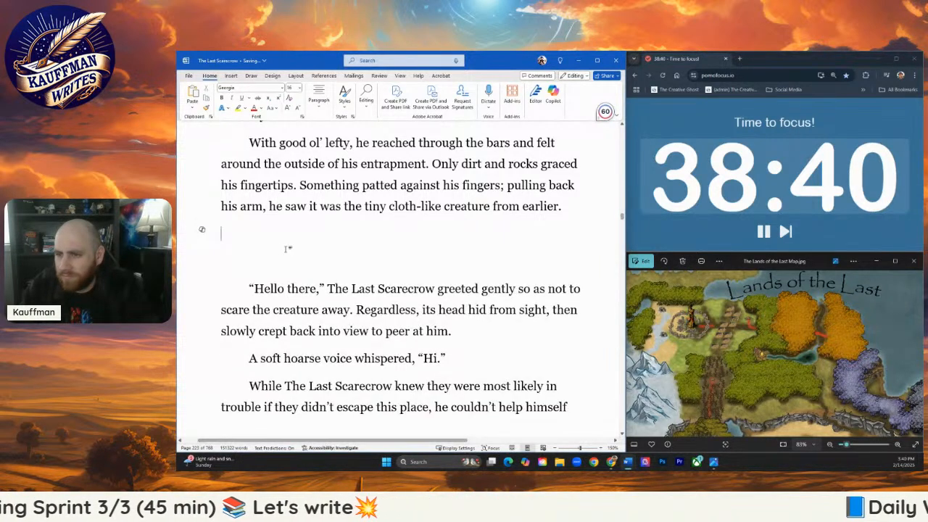
{"action": "key", "text": "BackSpace"}
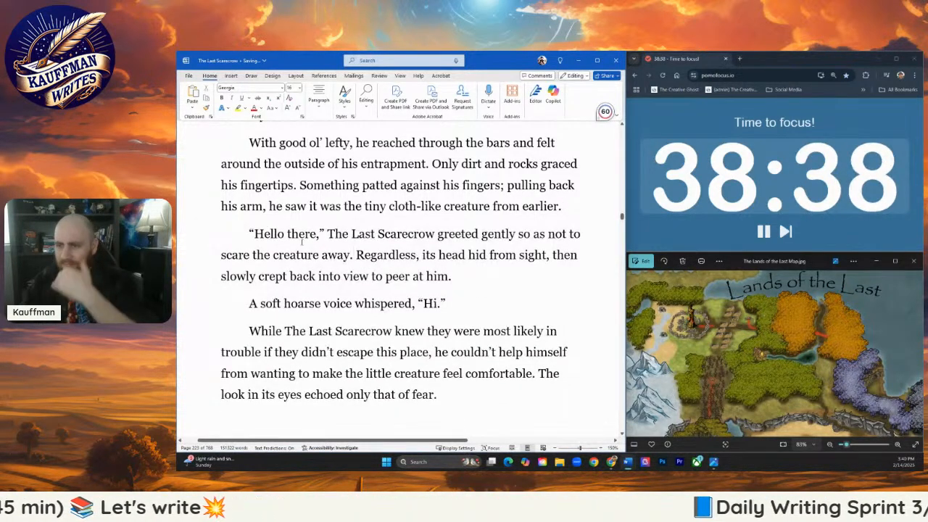
- Delete "The Last" before "Scarecrow greeted gently" in the "Hello there" paragraph
{"action": "left_click_drag", "start_coordinate": [327, 233], "coordinate": [377, 234]}
{"action": "key", "text": "BackSpace"}
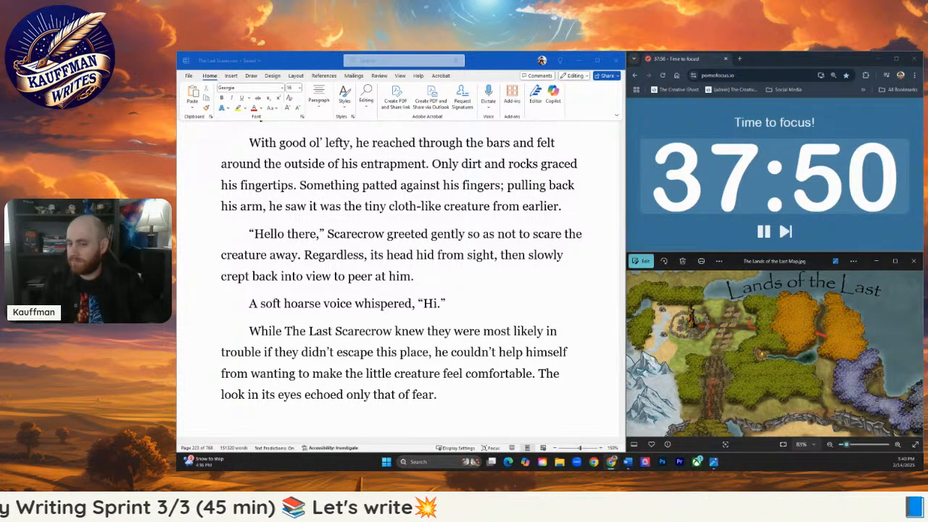
- Reword "he saw it was the tiny cloth-like creature" as "he saw a tiny cloth-like creature" in the "With good ol' lefty" paragraph
{"action": "left_click", "coordinate": [491, 231]}
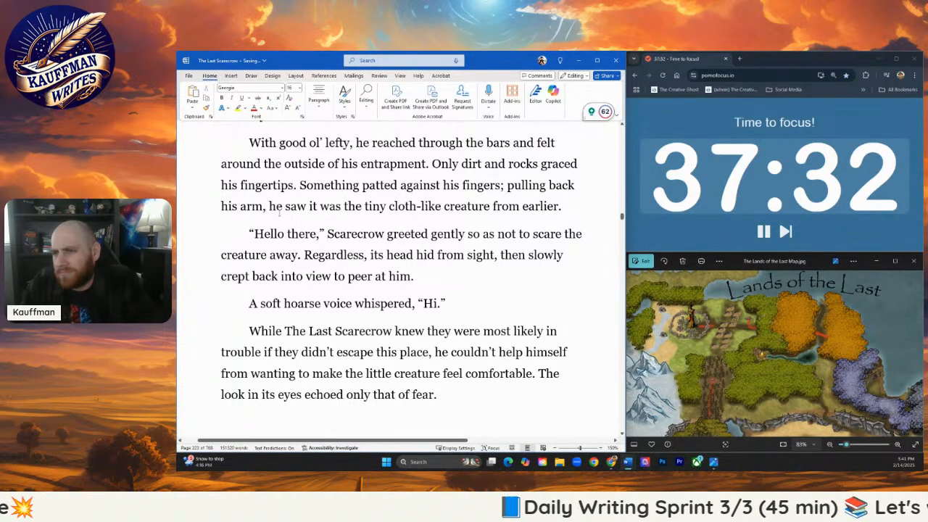
{"action": "left_click_drag", "start_coordinate": [313, 206], "coordinate": [361, 208]}
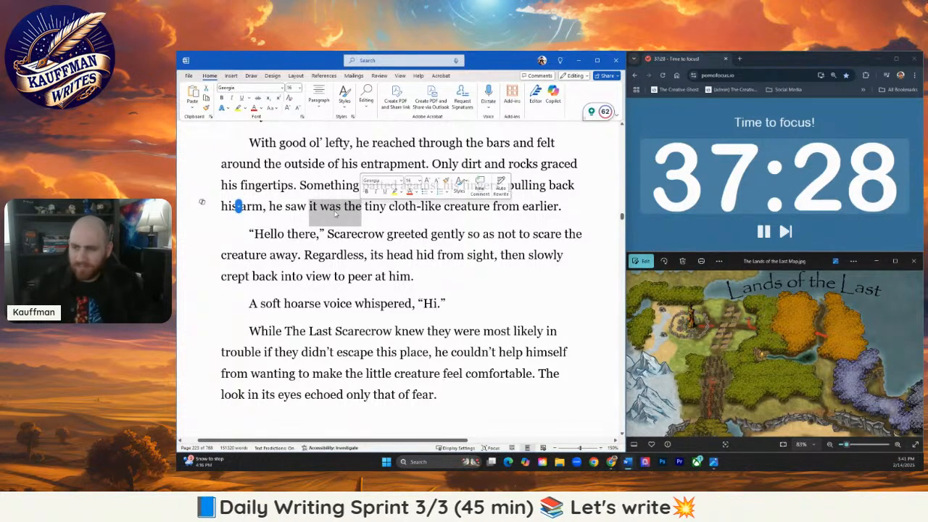
{"action": "type", "text": "the head"}
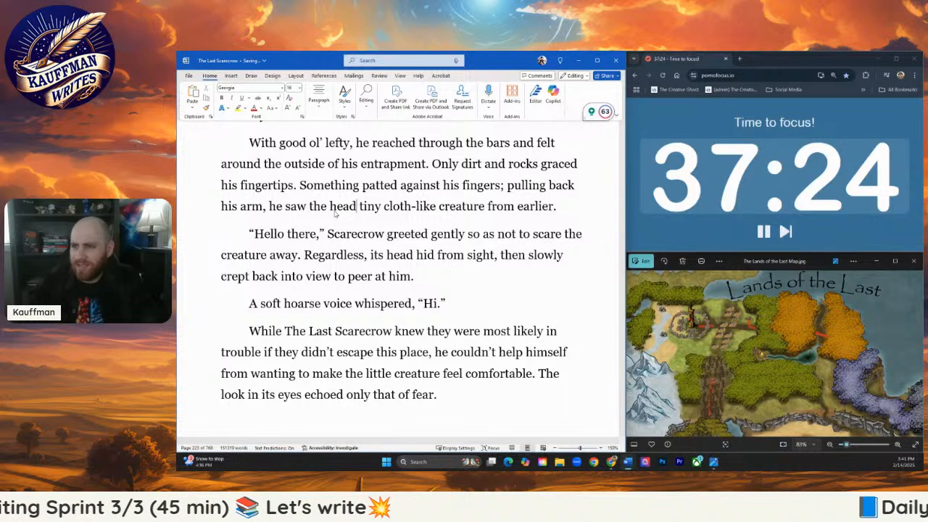
{"action": "type", "text": " of the"}
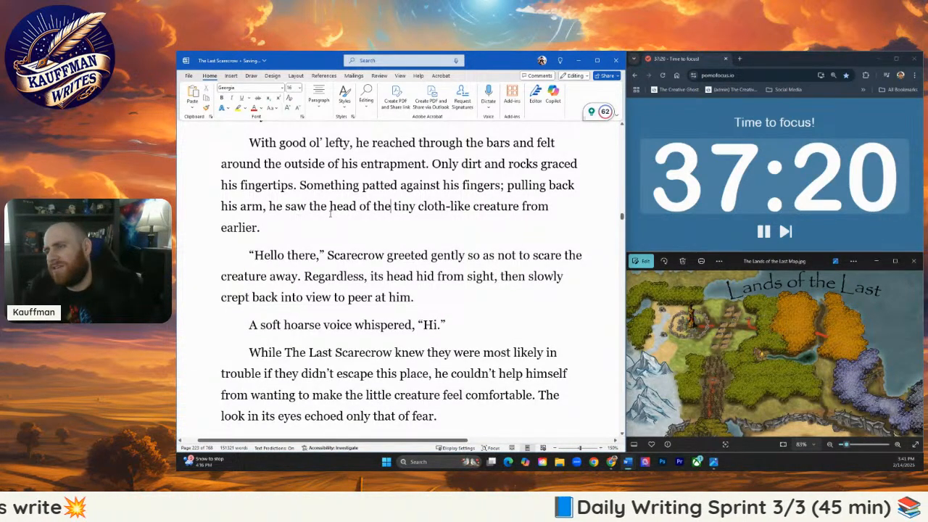
{"action": "left_click_drag", "start_coordinate": [309, 207], "coordinate": [391, 208]}
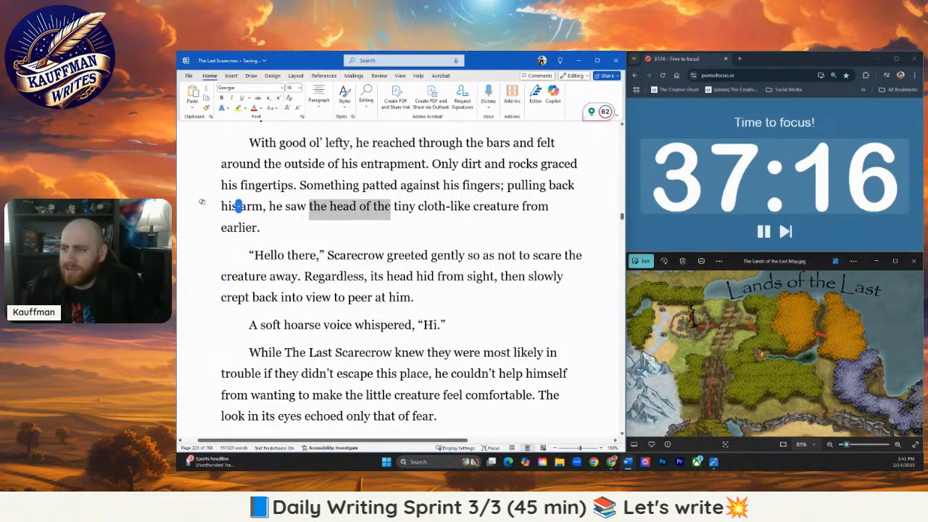
{"action": "type", "text": "arlier."}
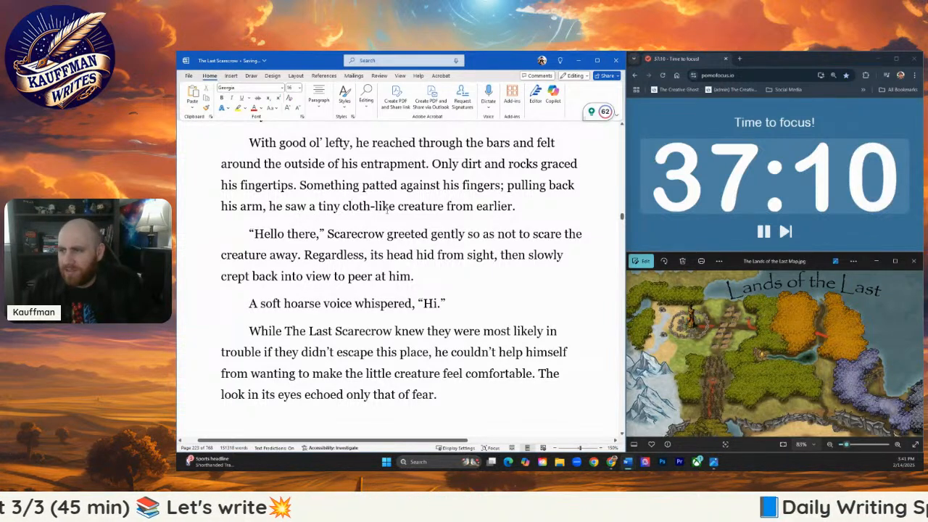
- Change "a tiny cloth-like creature from earlier" to "the tiny cloth-like creature poke their head out from behind a rock"
{"action": "left_click_drag", "start_coordinate": [513, 208], "coordinate": [445, 210]}
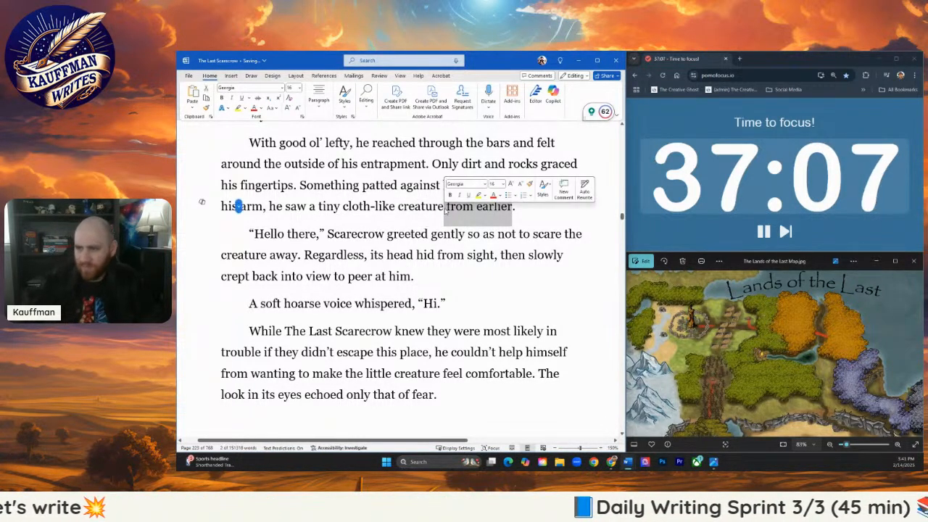
{"action": "left_click_drag", "start_coordinate": [317, 209], "coordinate": [285, 209]}
{"action": "left_click", "coordinate": [317, 208]}
{"action": "key", "text": "BackSpace"}
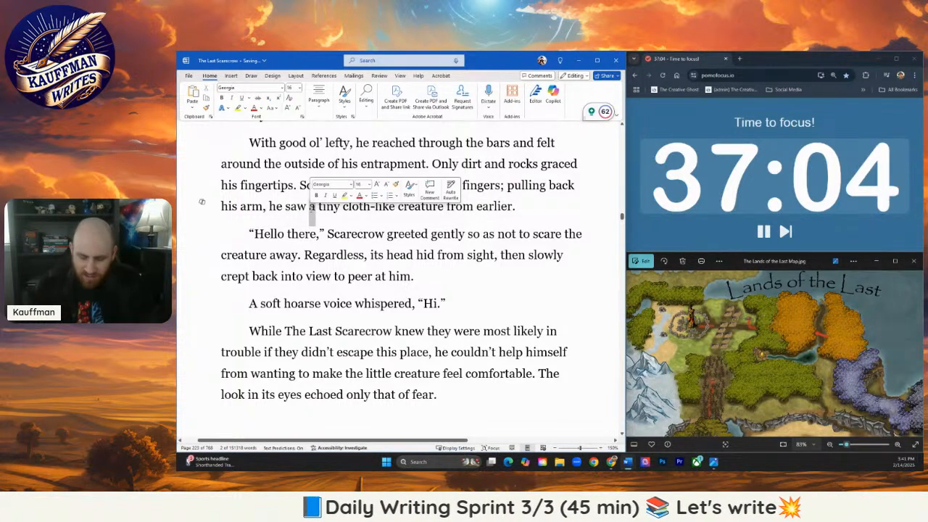
{"action": "type", "text": "the"}
{"action": "left_click_drag", "start_coordinate": [526, 209], "coordinate": [458, 209]}
{"action": "type", "text": "poke their head ou"}
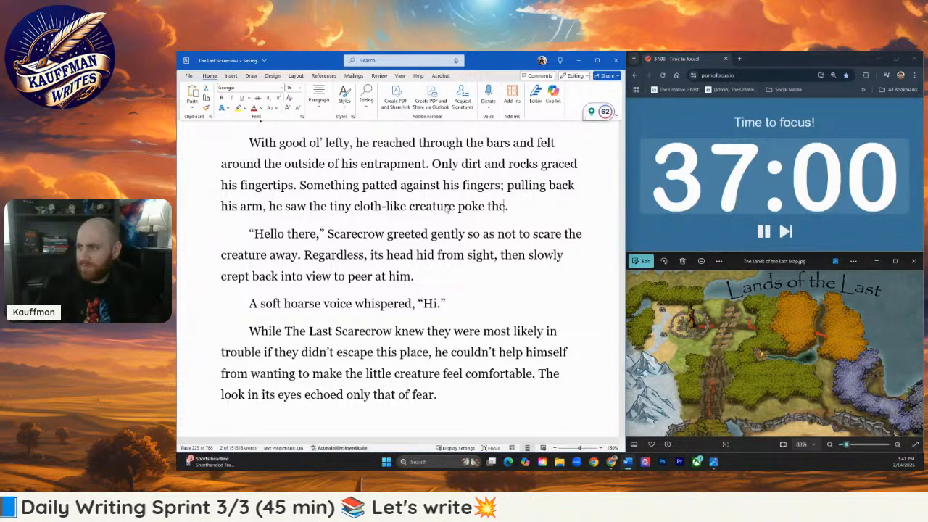
{"action": "type", "text": "t from "}
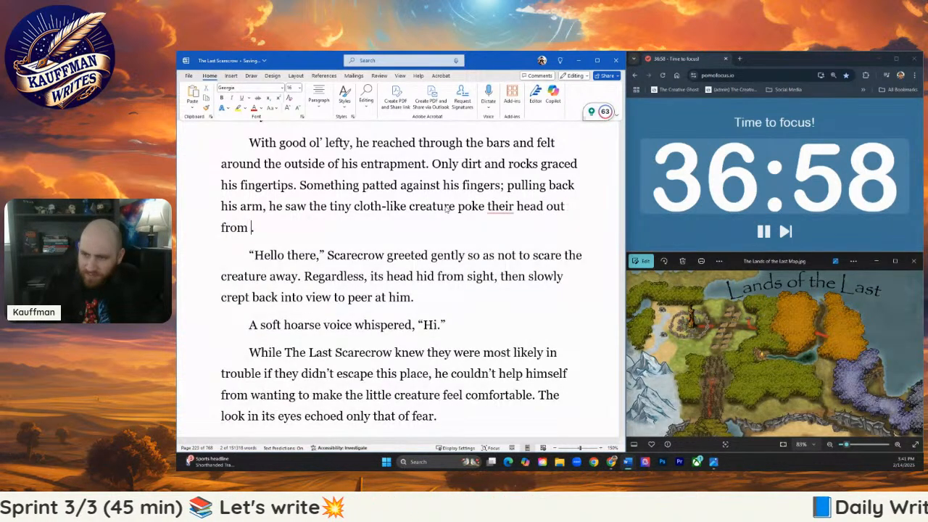
{"action": "type", "text": "behind a "}
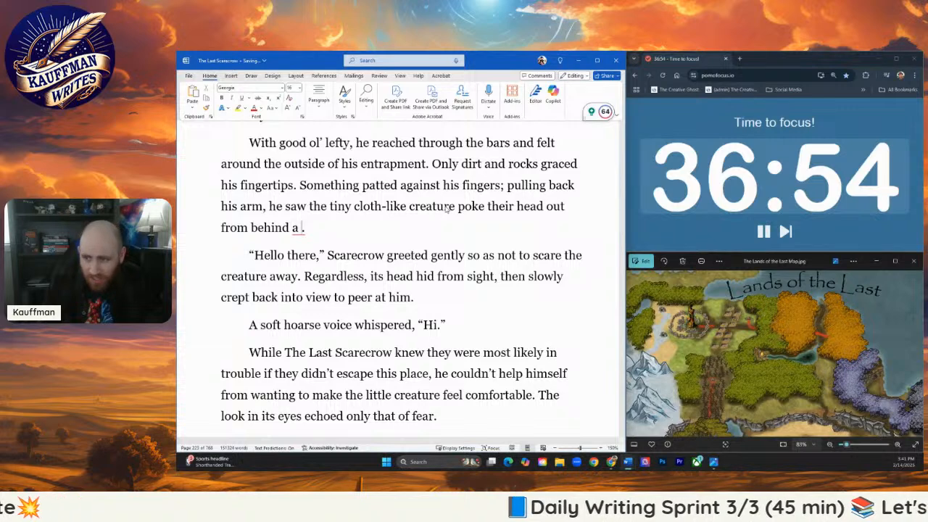
{"action": "type", "text": "rock"}
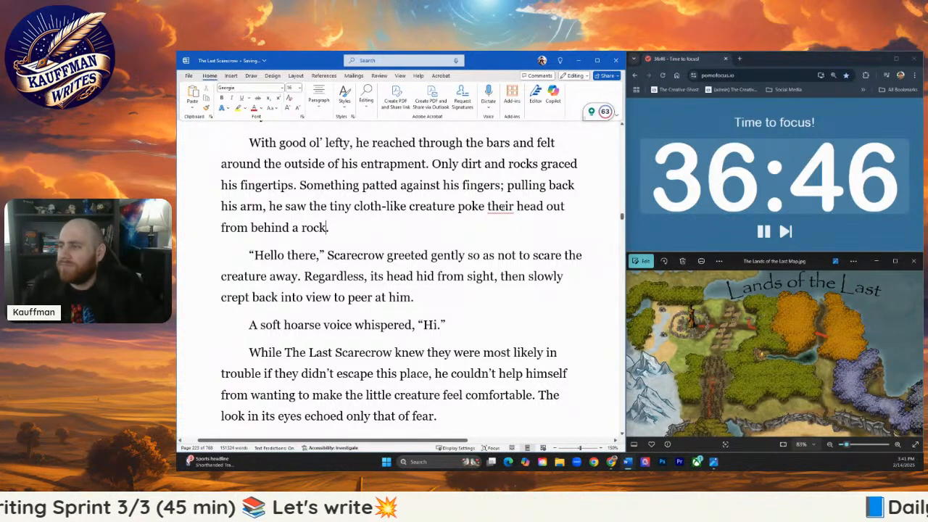
- Accept the suggested correction of "their head" to "its head", and shorten "Regardless, its head" to "Its head" in the "Hello there" paragraph
{"action": "left_click", "coordinate": [500, 206]}
{"action": "left_click", "coordinate": [506, 229]}
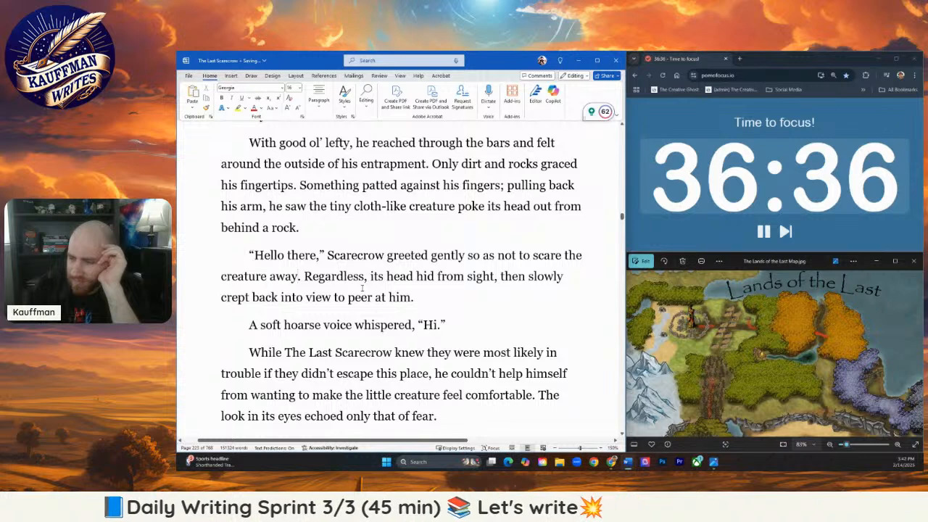
{"action": "left_click_drag", "start_coordinate": [305, 279], "coordinate": [371, 276]}
{"action": "type", "text": "I"}
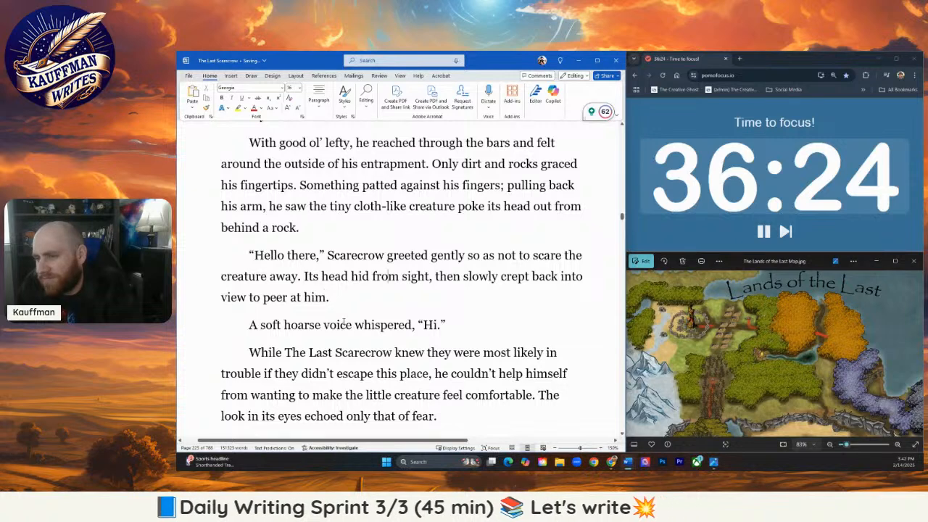
- Delete "The Last" before "Scarecrow" and "most likely" before "in trouble" in the paragraph following the whispered "Hi."
{"action": "scroll", "coordinate": [344, 323], "scroll_direction": "down", "scroll_amount": 1}
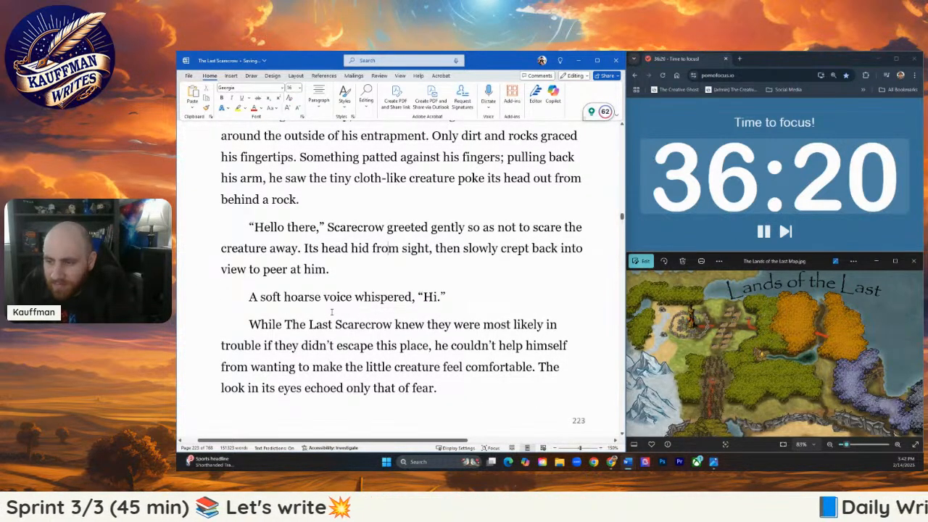
{"action": "scroll", "coordinate": [333, 312], "scroll_direction": "down", "scroll_amount": 2}
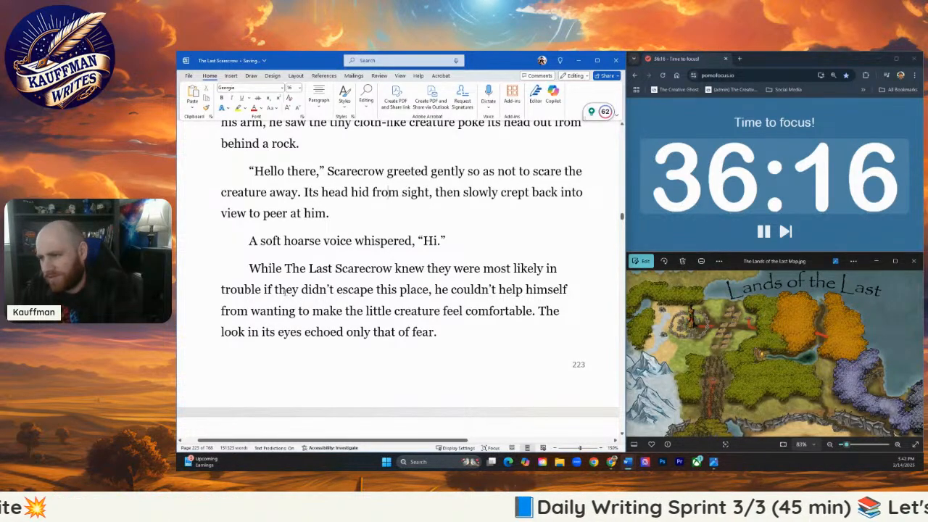
{"action": "left_click_drag", "start_coordinate": [249, 270], "coordinate": [334, 269]}
{"action": "key", "text": "BackSpace"}
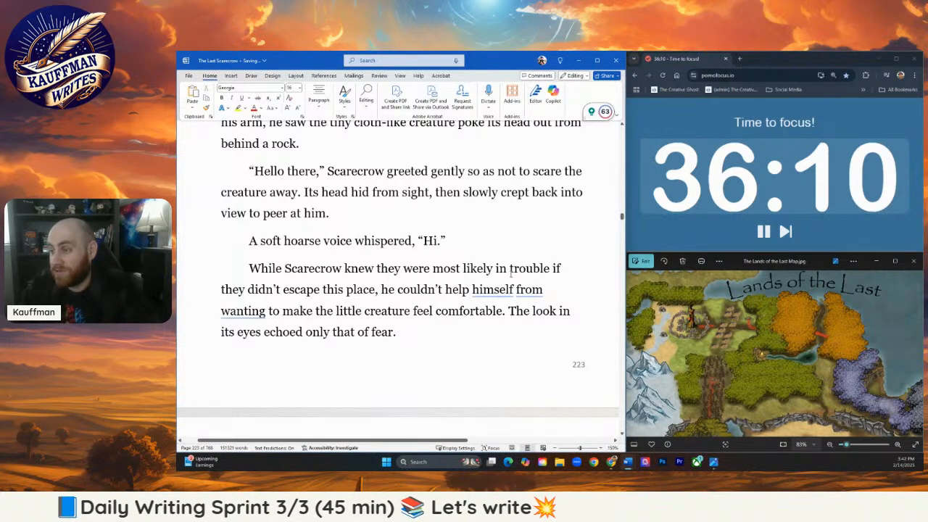
{"action": "left_click_drag", "start_coordinate": [495, 270], "coordinate": [434, 270]}
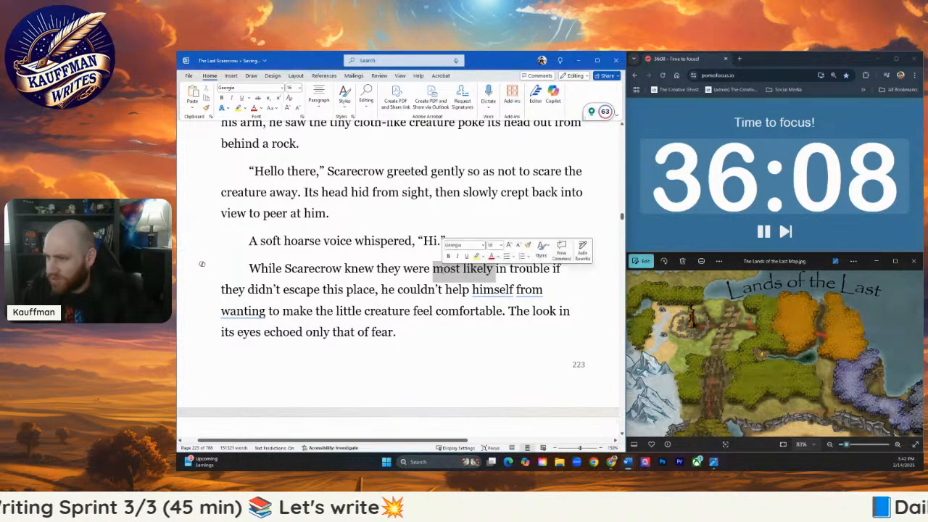
{"action": "key", "text": "BackSpace"}
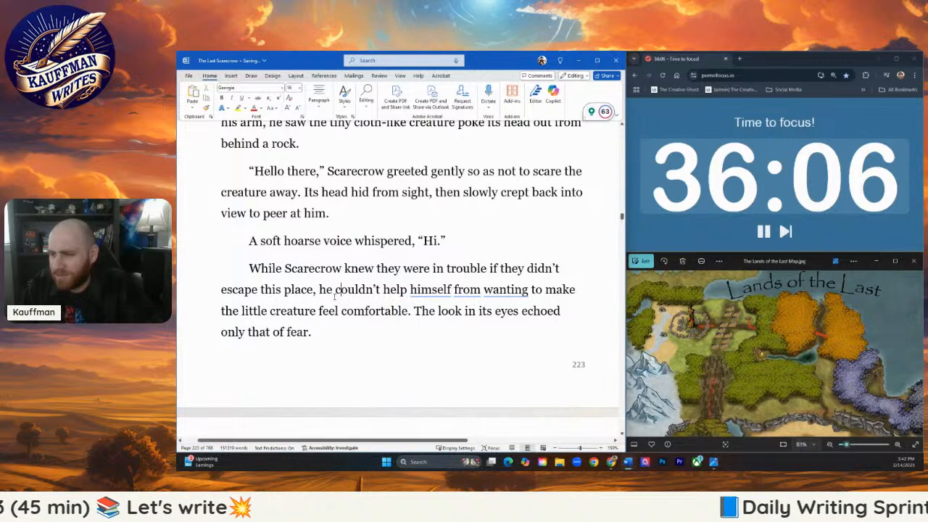
- Remove "himself" and apply the suggested correction so the phrase reads "he couldn't help but want to make"
{"action": "mouse_move", "coordinate": [437, 289]}
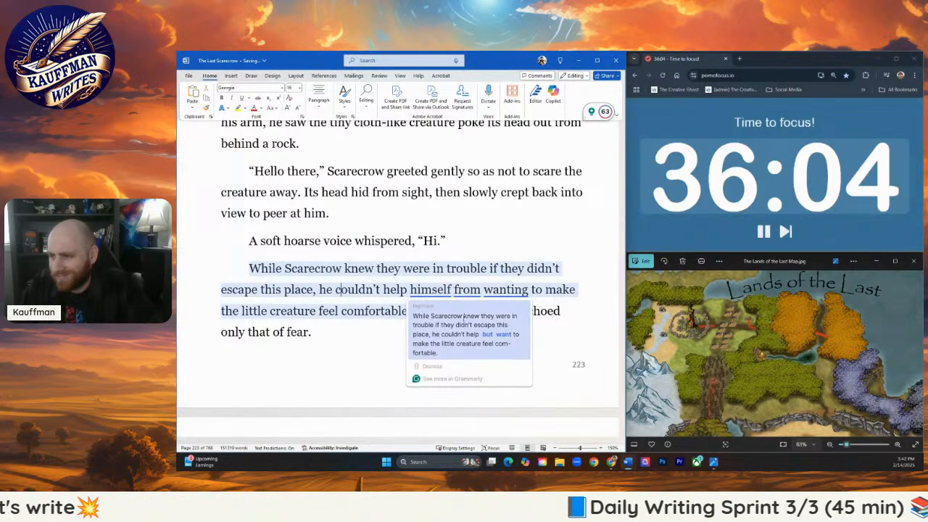
{"action": "left_click", "coordinate": [433, 290]}
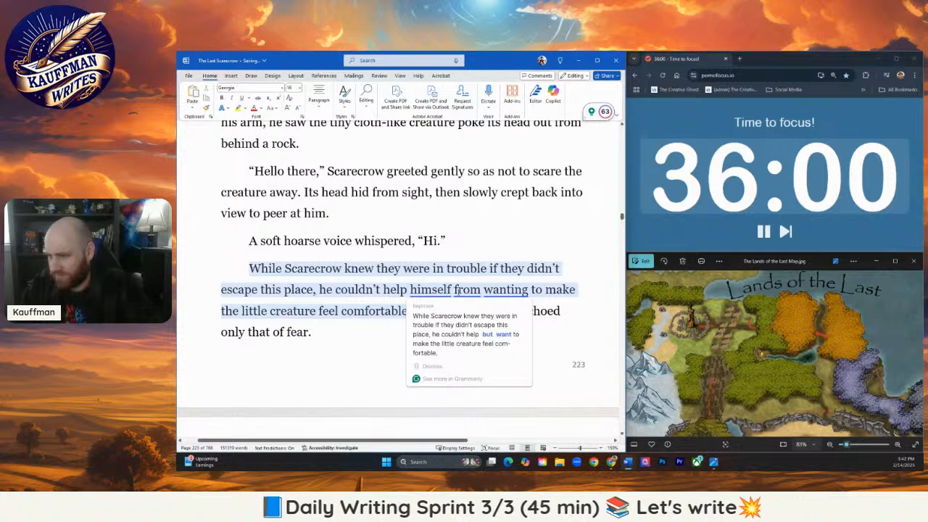
{"action": "double_click", "coordinate": [430, 289]}
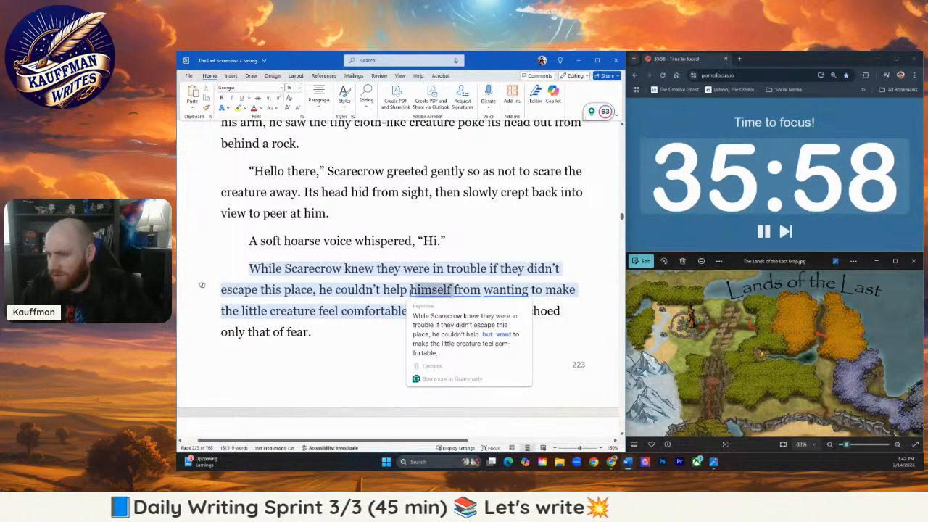
{"action": "key", "text": "BackSpace"}
{"action": "left_click", "coordinate": [386, 312]}
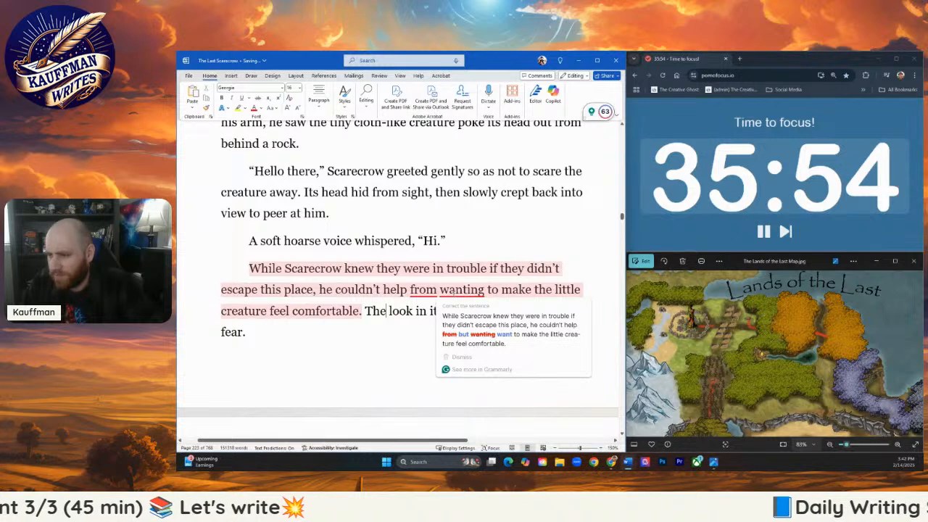
{"action": "left_click", "coordinate": [474, 325]}
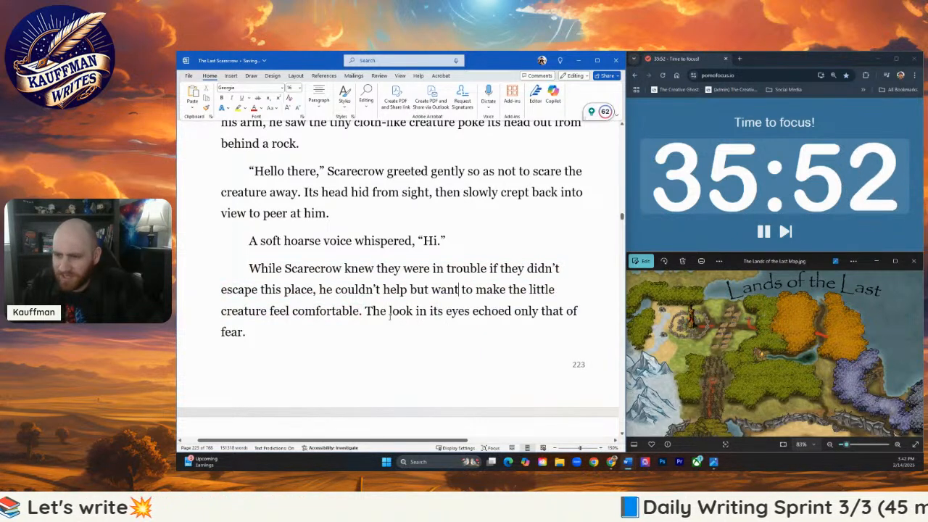
- Delete "feel" so the sentence ends with "make the little creature comfortable."
{"action": "left_click", "coordinate": [291, 310]}
{"action": "key", "text": "BackSpace"}
{"action": "key", "text": "BackSpace"}
{"action": "key", "text": "BackSpace"}
{"action": "key", "text": "BackSpace"}
{"action": "key", "text": "BackSpace"}
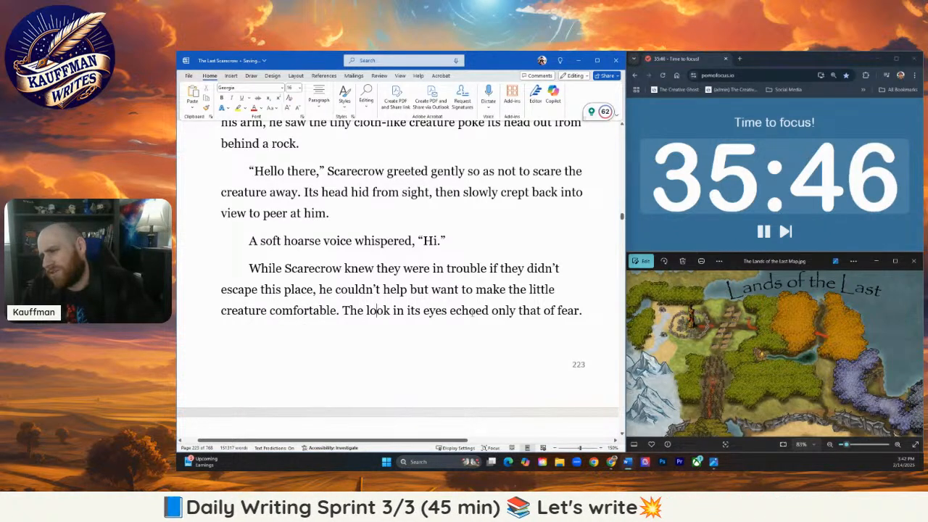
- Reword the paragraph's last sentence as "The look in its eyes echoed fear and loneliness."
{"action": "left_click_drag", "start_coordinate": [493, 311], "coordinate": [555, 310]}
{"action": "key", "text": "BackSpace"}
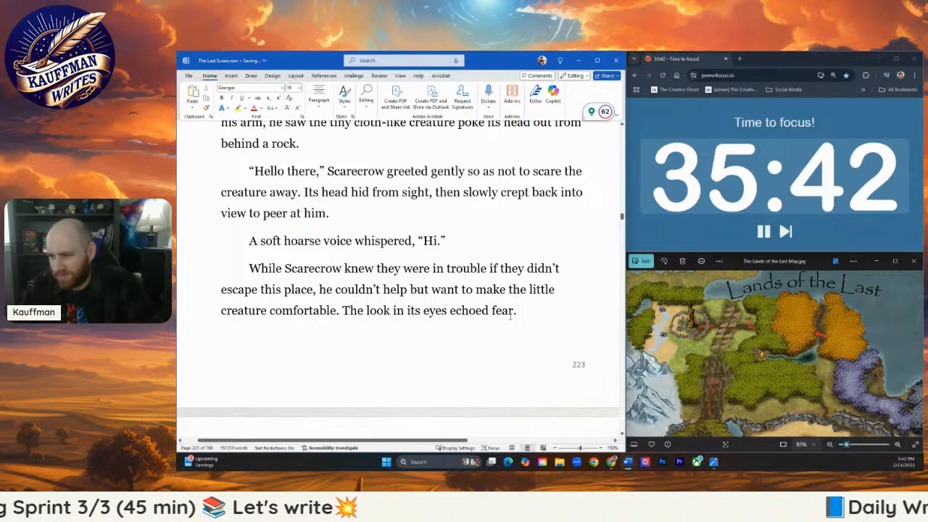
{"action": "type", "text": "and "}
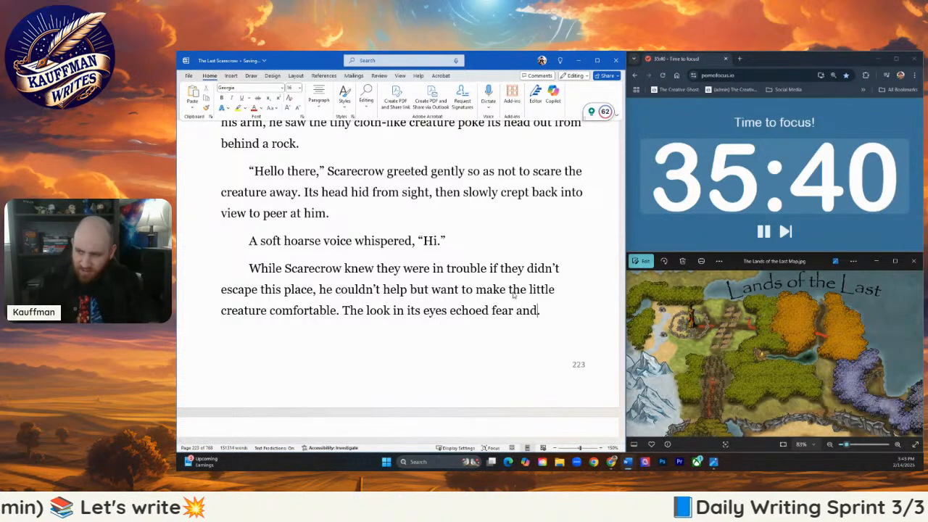
{"action": "type", "text": "loneliness."}
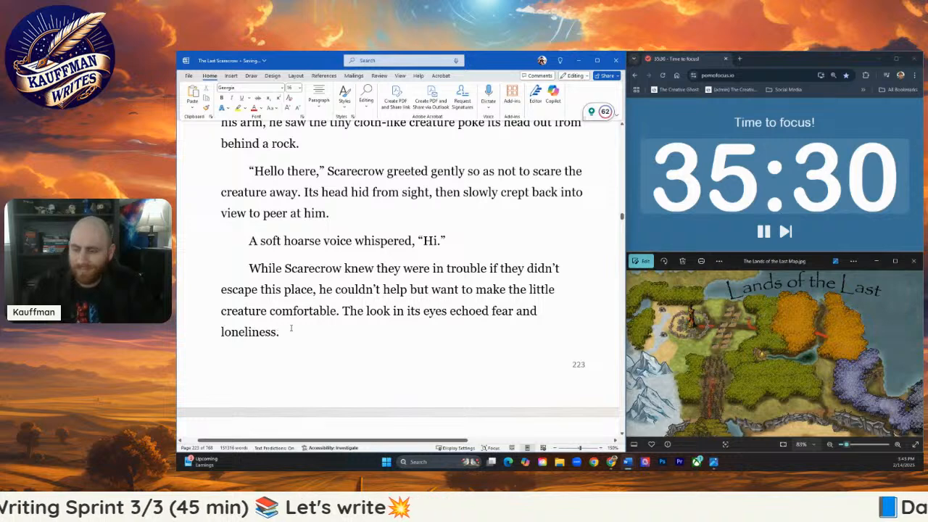
- Delete "The" before "Scarecrow looked up" in the "Promise I won't hurt you" paragraph
{"action": "scroll", "coordinate": [291, 328], "scroll_direction": "down", "scroll_amount": 1}
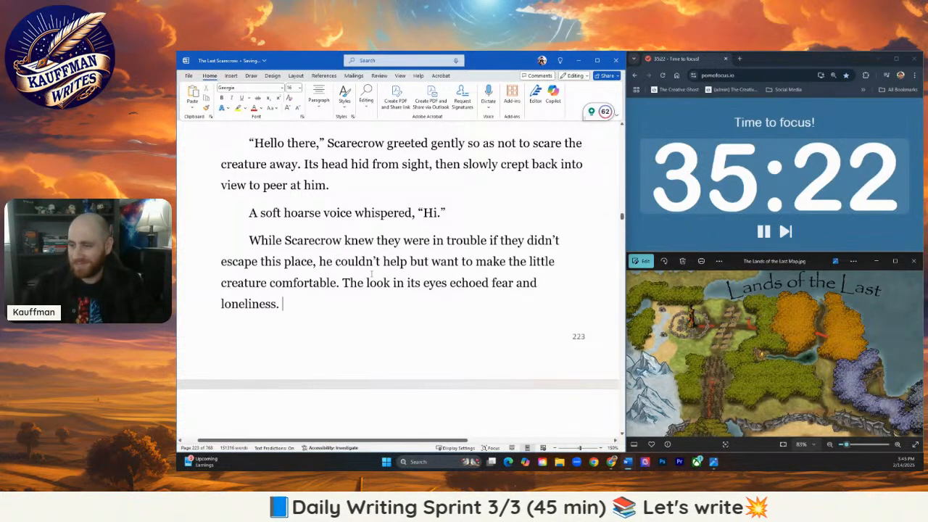
{"action": "scroll", "coordinate": [425, 281], "scroll_direction": "down", "scroll_amount": 3}
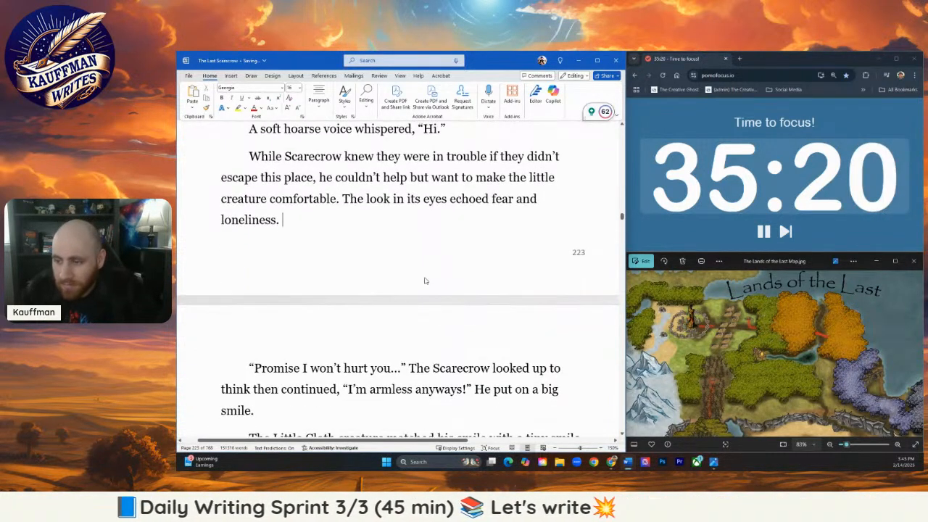
{"action": "scroll", "coordinate": [428, 290], "scroll_direction": "down", "scroll_amount": 2}
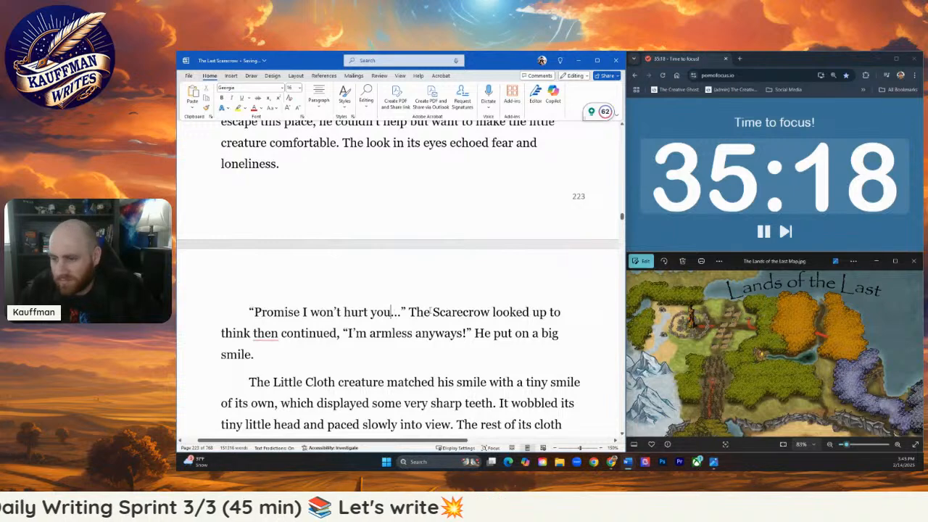
{"action": "double_click", "coordinate": [421, 314]}
{"action": "key", "text": "BackSpace"}
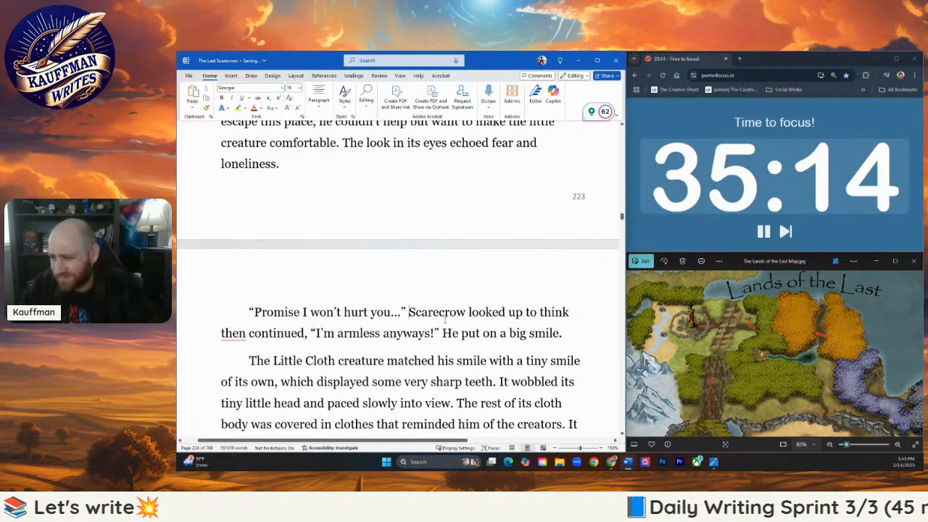
- Replace "looked up to think then continued" after "Scarecrow" with "racked his brain for something helpful"
{"action": "left_click_drag", "start_coordinate": [470, 313], "coordinate": [310, 333]}
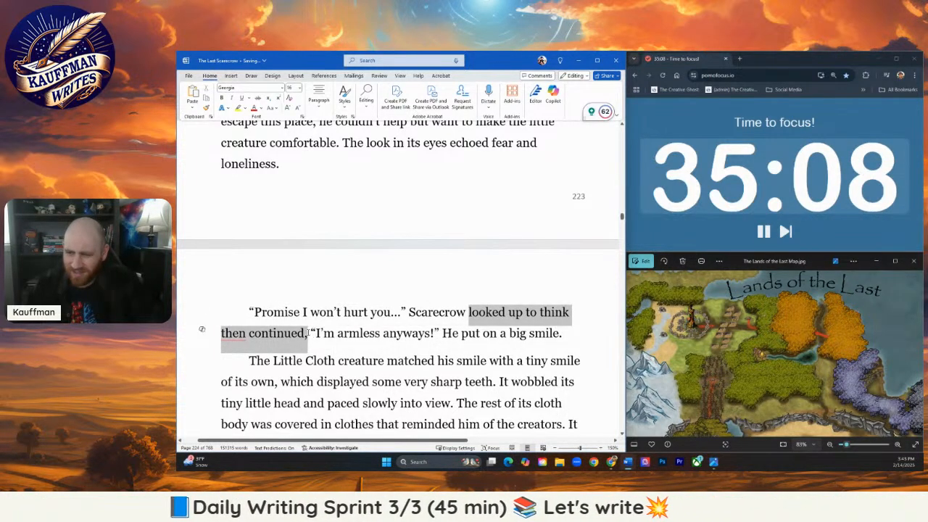
{"action": "type", "text": "rac"}
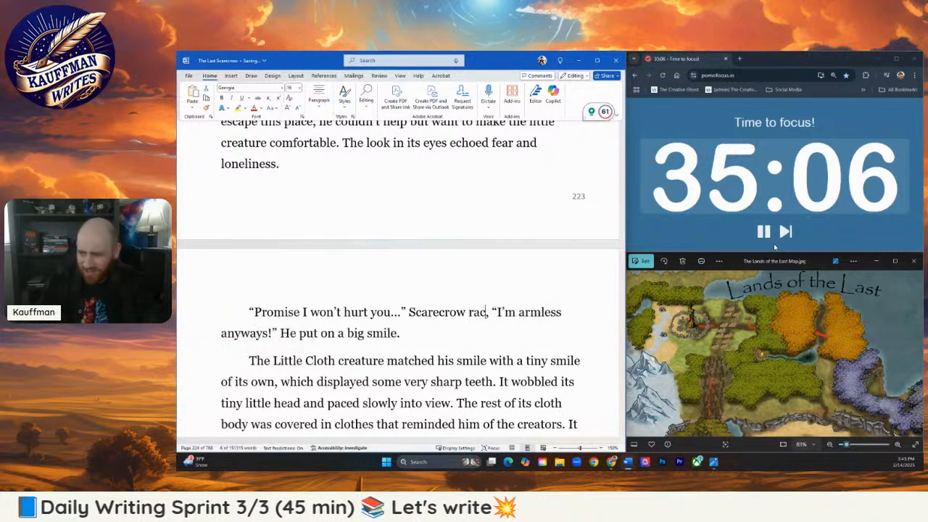
{"action": "type", "text": "ked his brain for"}
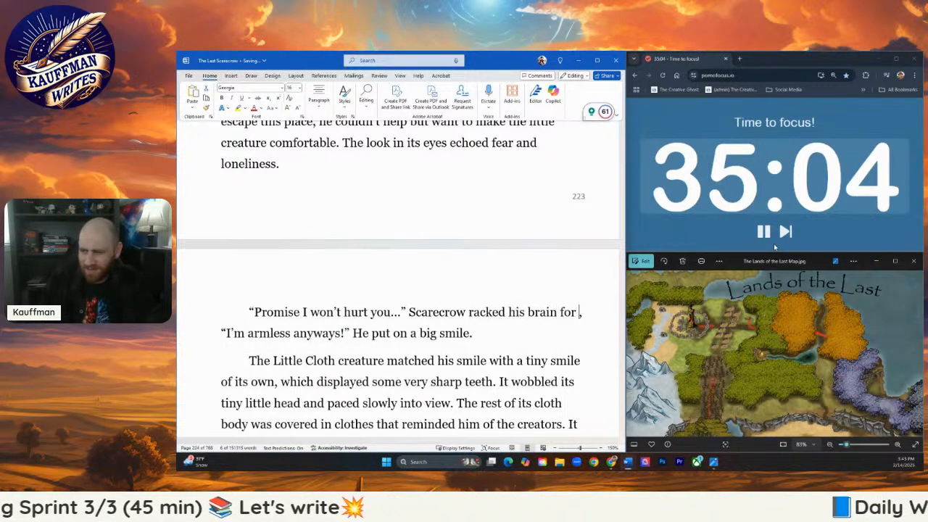
{"action": "type", "text": " something,"}
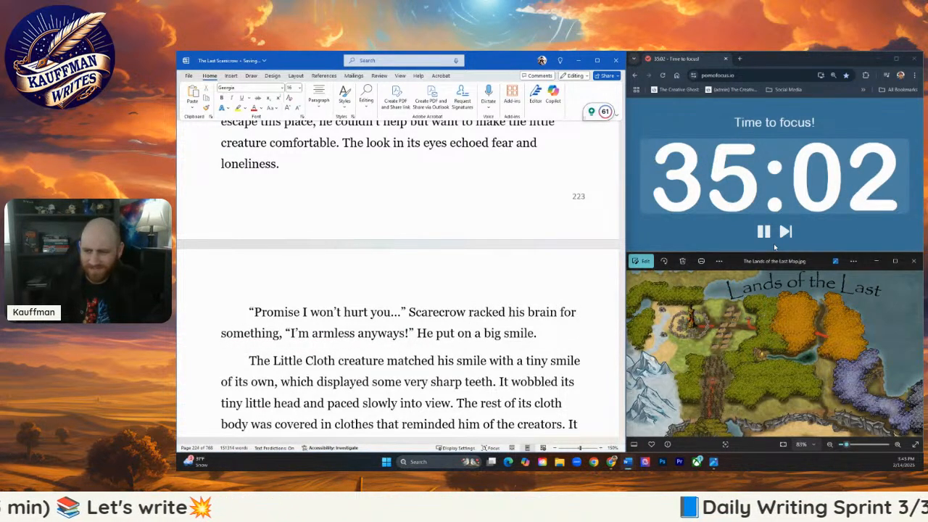
{"action": "type", "text": " off"}
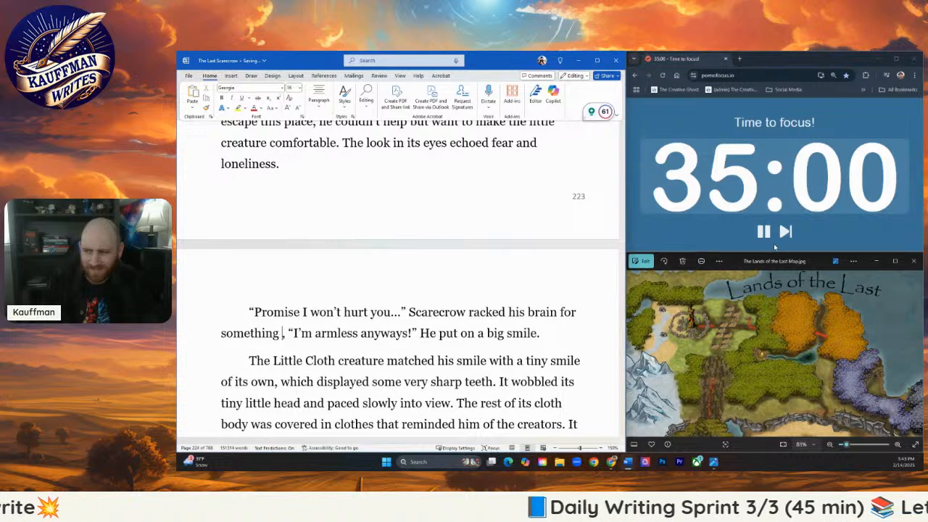
{"action": "type", "text": "puttin"}
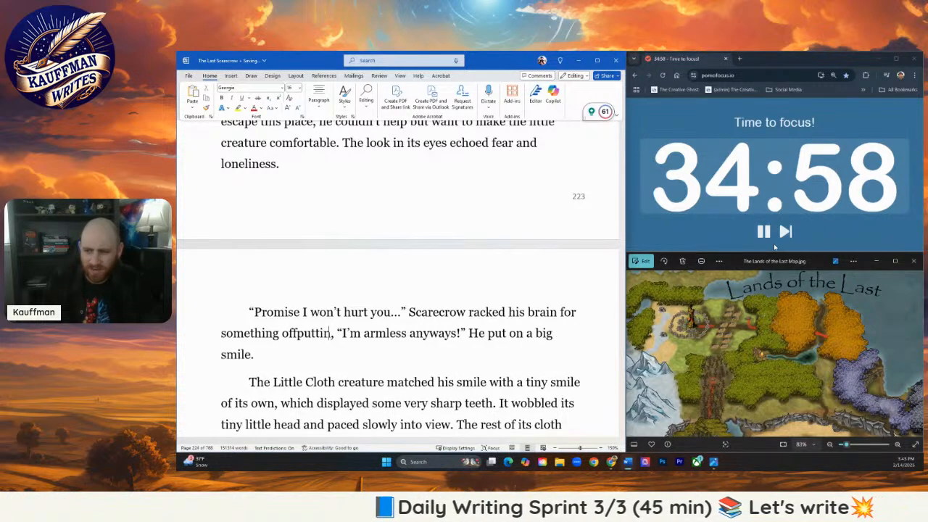
{"action": "key", "text": "BackSpace"}
{"action": "key", "text": "BackSpace"}
{"action": "key", "text": "BackSpace"}
{"action": "key", "text": "BackSpace"}
{"action": "key", "text": "BackSpace"}
{"action": "key", "text": "BackSpace"}
{"action": "key", "text": "BackSpace"}
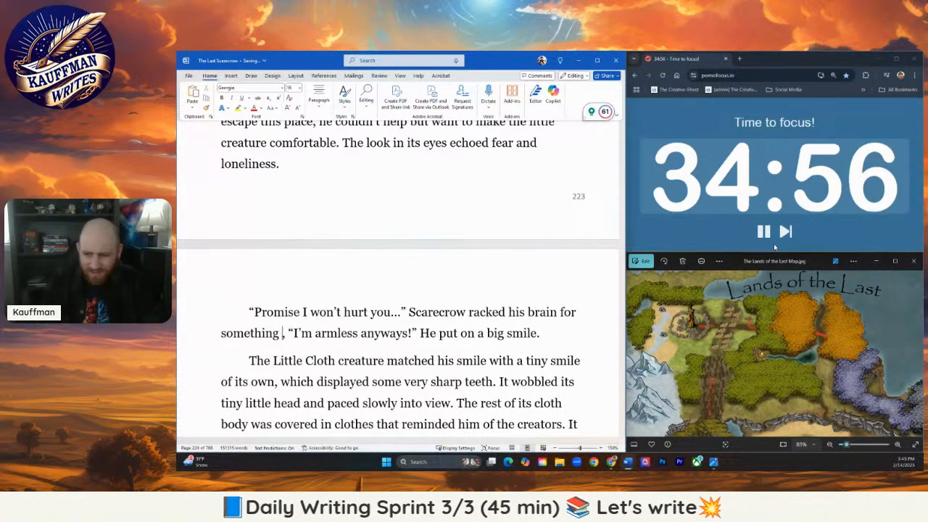
{"action": "type", "text": "helples"}
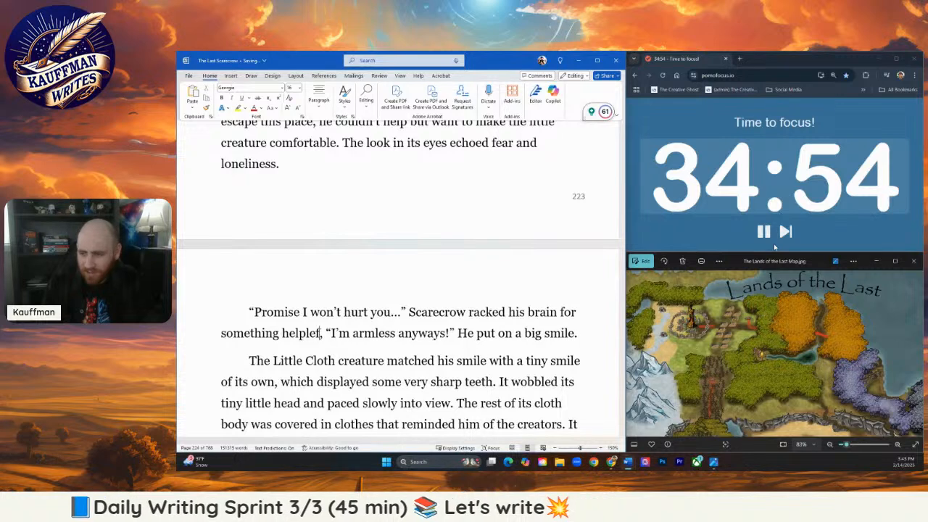
{"action": "key", "text": "BackSpace"}
{"action": "key", "text": "BackSpace"}
{"action": "key", "text": "BackSpace"}
{"action": "type", "text": "ful"}
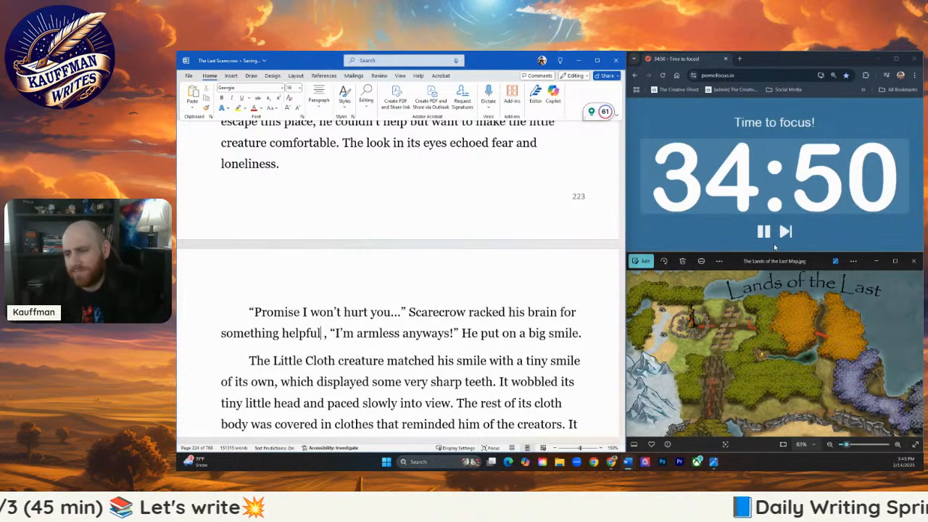
{"action": "type", "text": " and"}
- Add ", whispering" after "something helpful" to lead into the line "I'm armless anyways!"
{"action": "key", "text": "BackSpace"}
{"action": "key", "text": "BackSpace"}
{"action": "key", "text": "BackSpace"}
{"action": "key", "text": "BackSpace"}
{"action": "type", "text": ", s"}
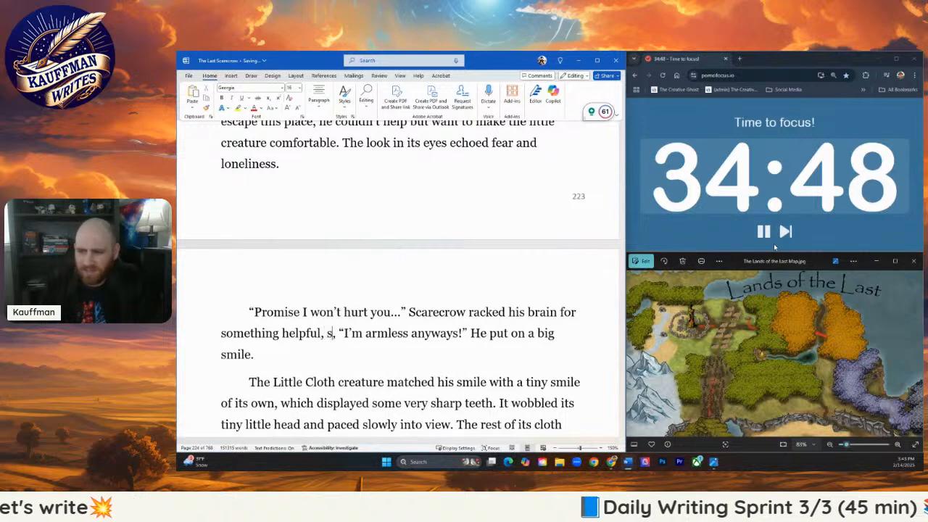
{"action": "type", "text": "a"}
{"action": "key", "text": "BackSpace"}
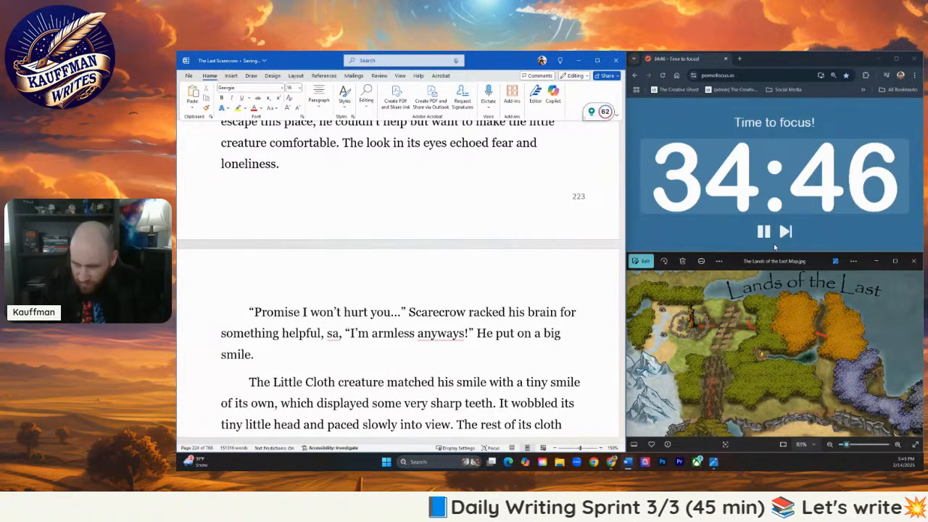
{"action": "key", "text": "BackSpace"}
{"action": "type", "text": "whispering"}
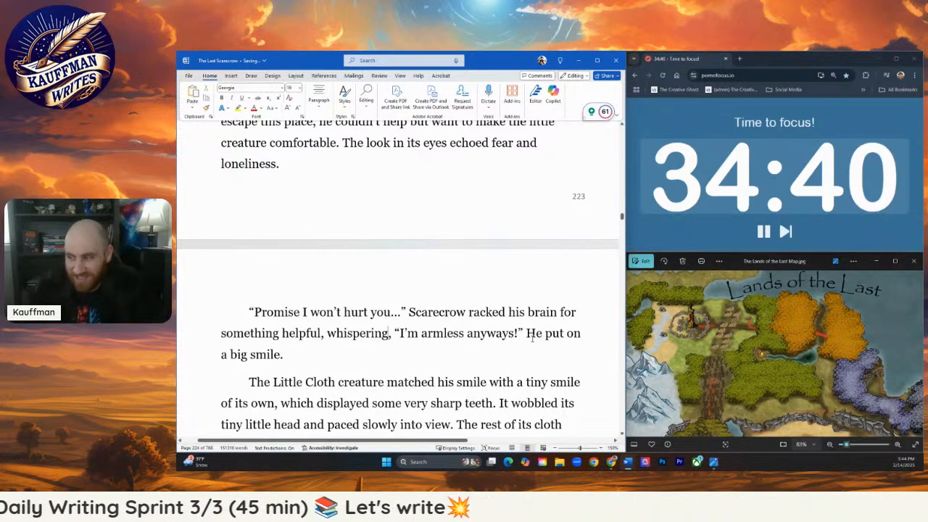
- Extend "He put on a big smile" with "and made a show of wobbling his side with the missing limb."
{"action": "left_click", "coordinate": [285, 353]}
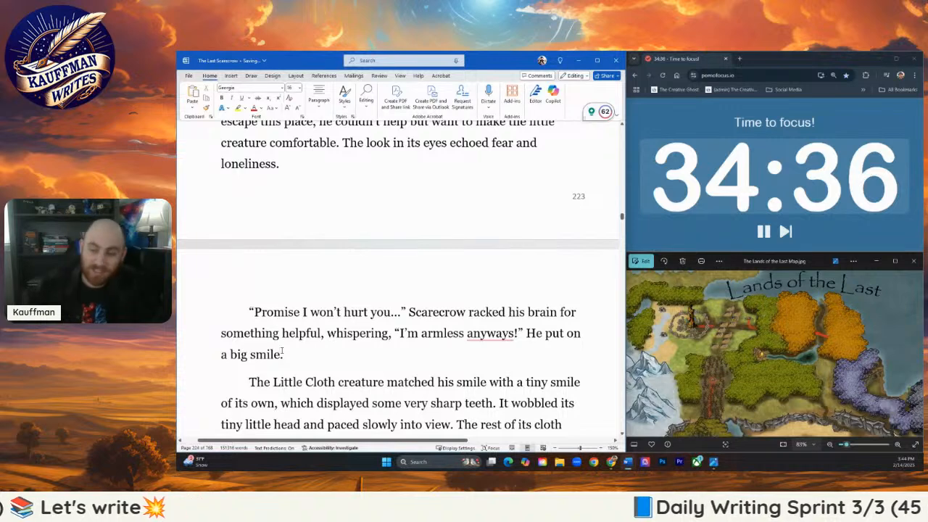
{"action": "type", "text": "a big smile a"}
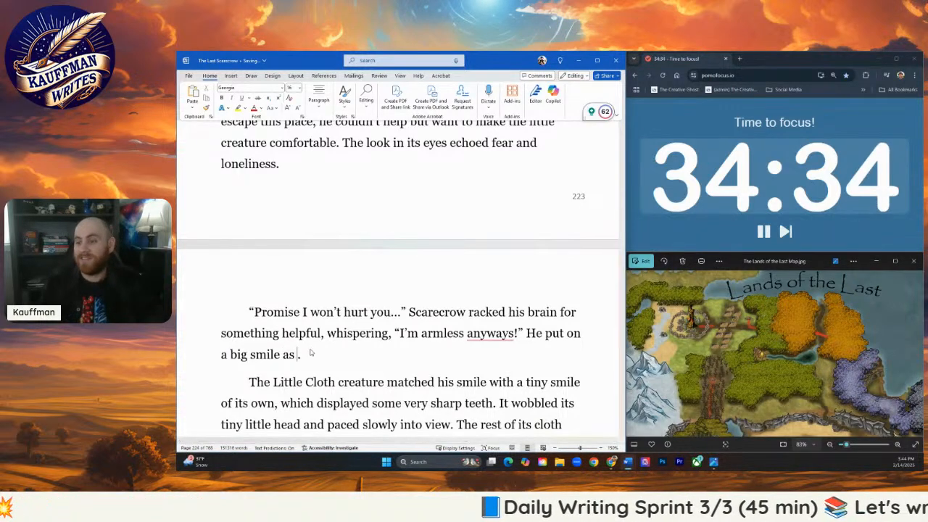
{"action": "type", "text": "nd made a show of "}
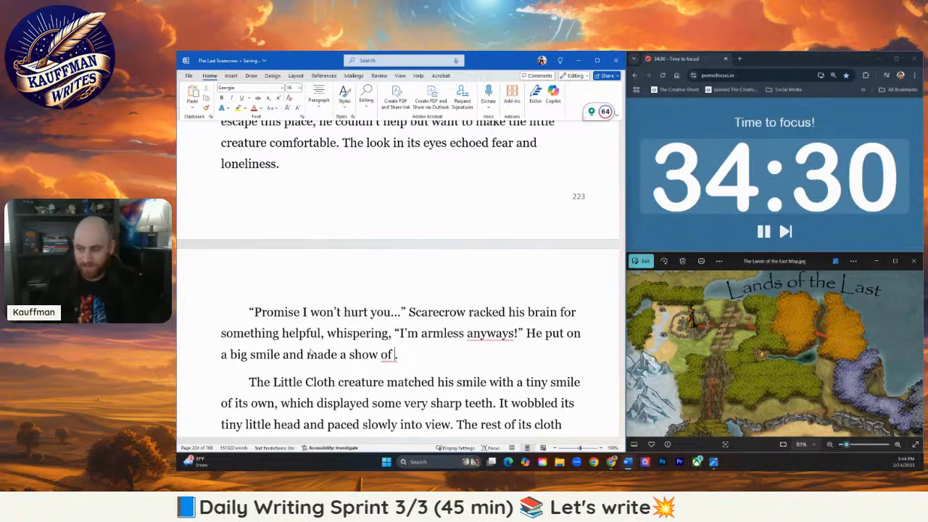
{"action": "type", "text": "wobbling his mi"}
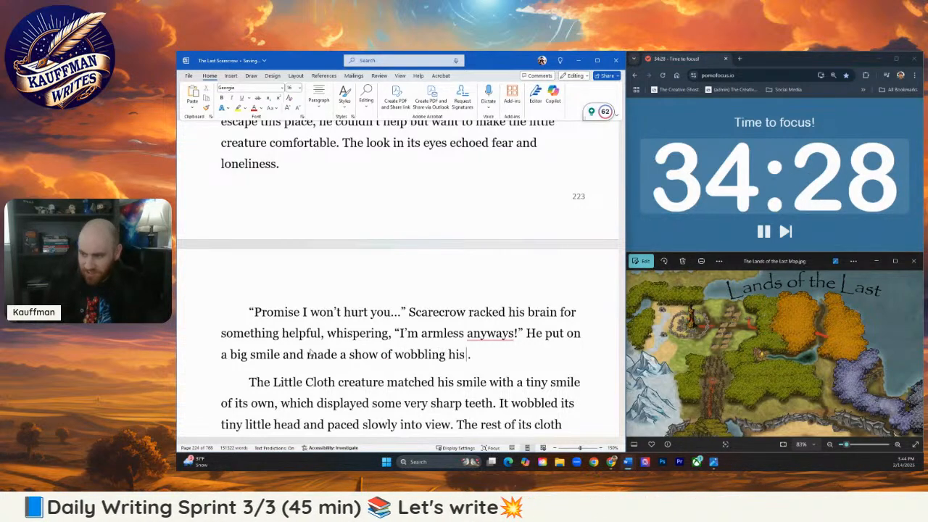
{"action": "type", "text": "ssing"}
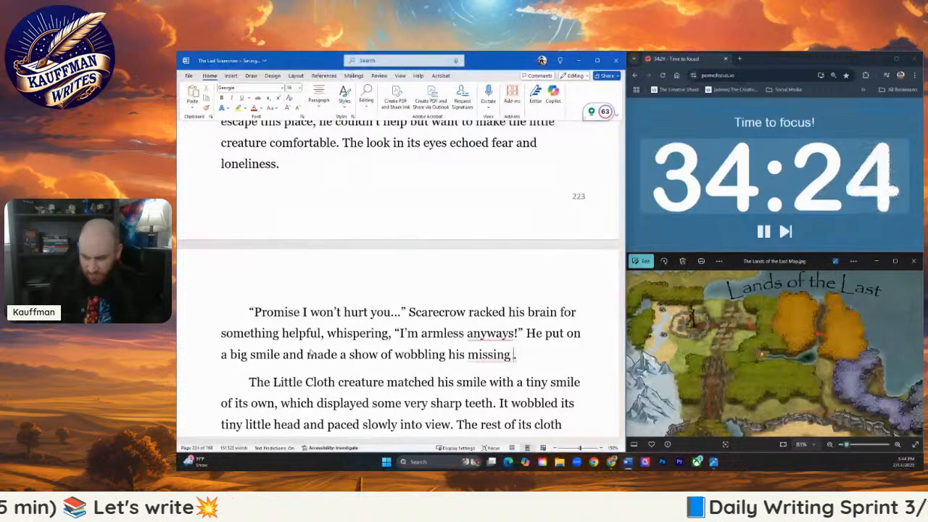
{"action": "key", "text": "BackSpace"}
{"action": "key", "text": "BackSpace"}
{"action": "key", "text": "BackSpace"}
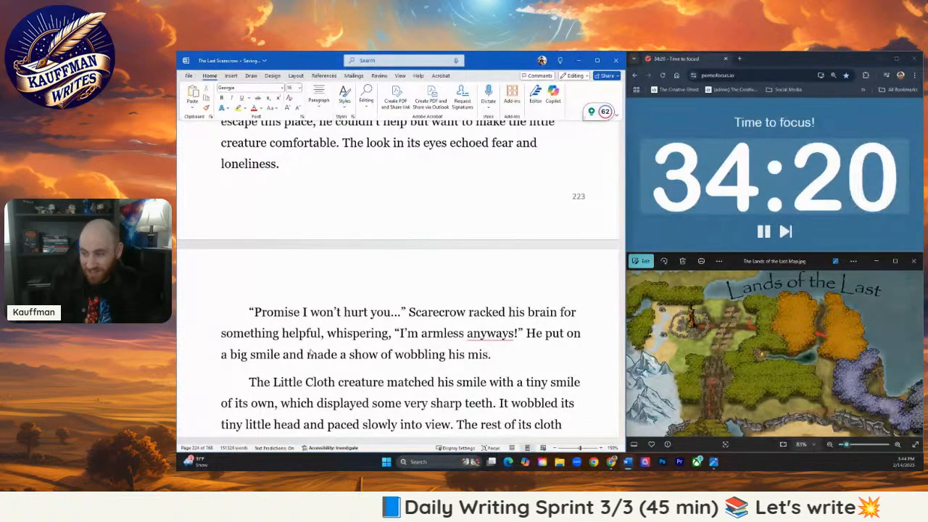
{"action": "key", "text": "BackSpace"}
{"action": "key", "text": "BackSpace"}
{"action": "key", "text": "BackSpace"}
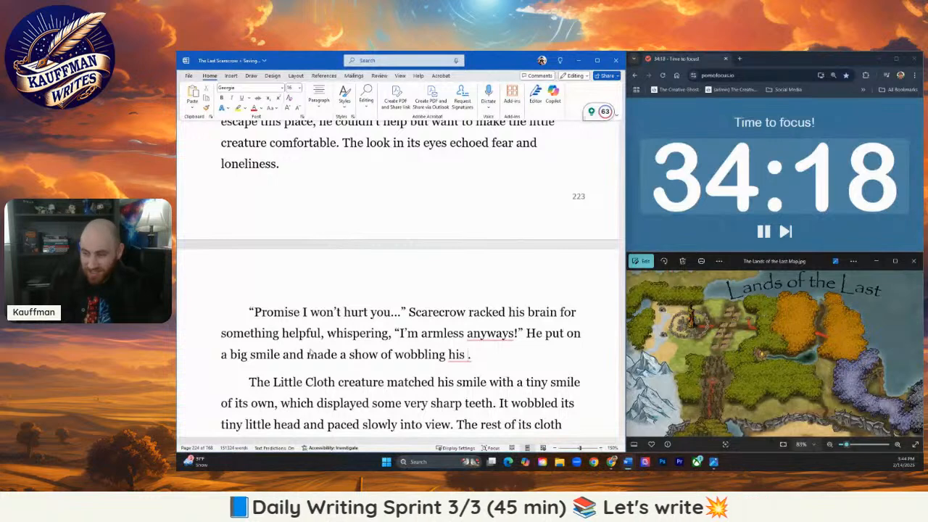
{"action": "type", "text": "side with the missing"}
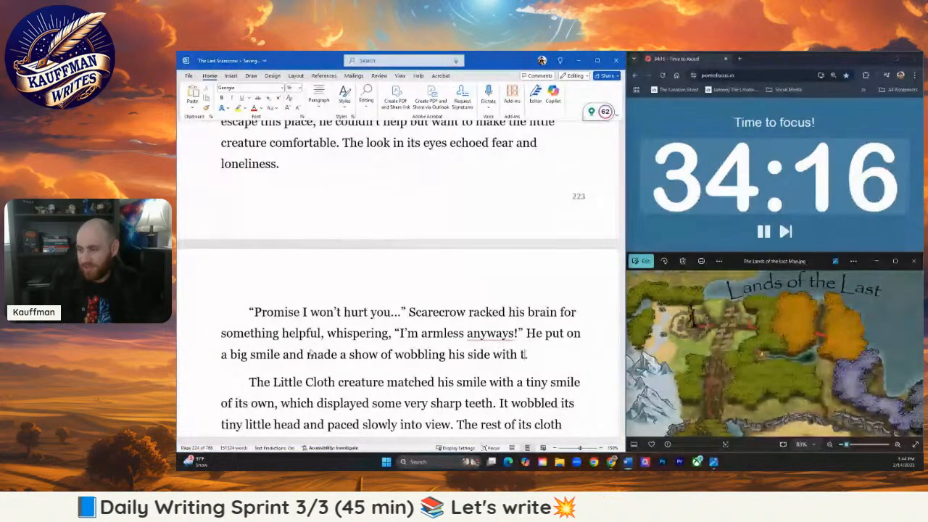
{"action": "type", "text": " limb."}
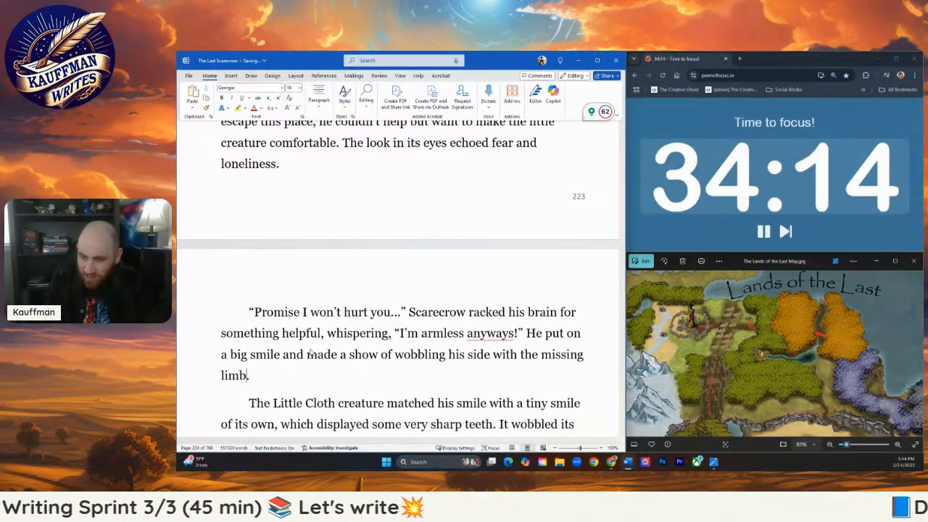
- Change "Little Cloth" to lowercase "little cloth" at the start of the paragraph where the creature matches his smile
{"action": "scroll", "coordinate": [297, 327], "scroll_direction": "down", "scroll_amount": 1}
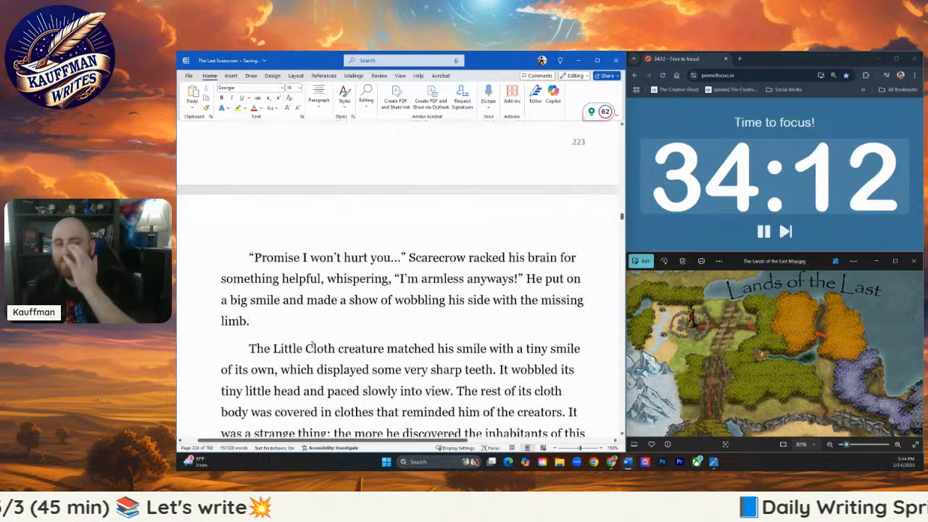
{"action": "scroll", "coordinate": [314, 325], "scroll_direction": "down", "scroll_amount": 1}
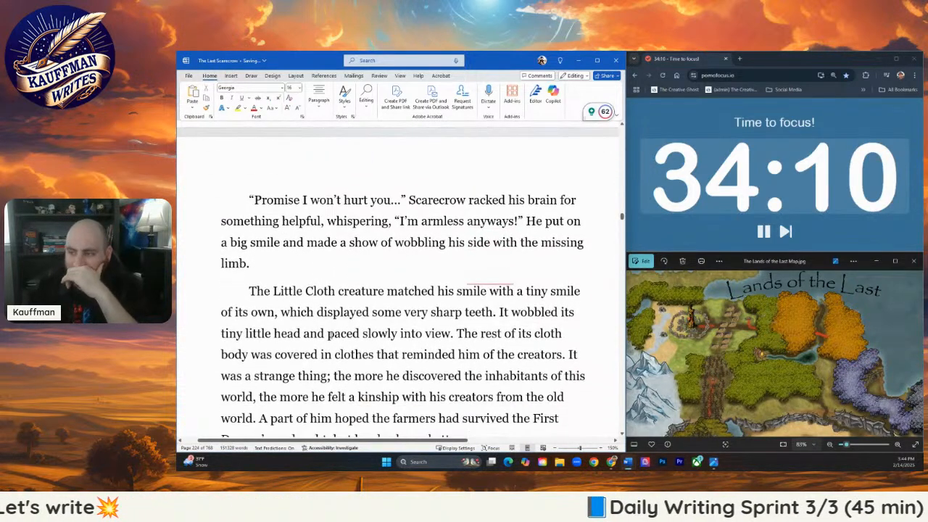
{"action": "left_click_drag", "start_coordinate": [282, 291], "coordinate": [301, 291]}
{"action": "type", "text": "le "}
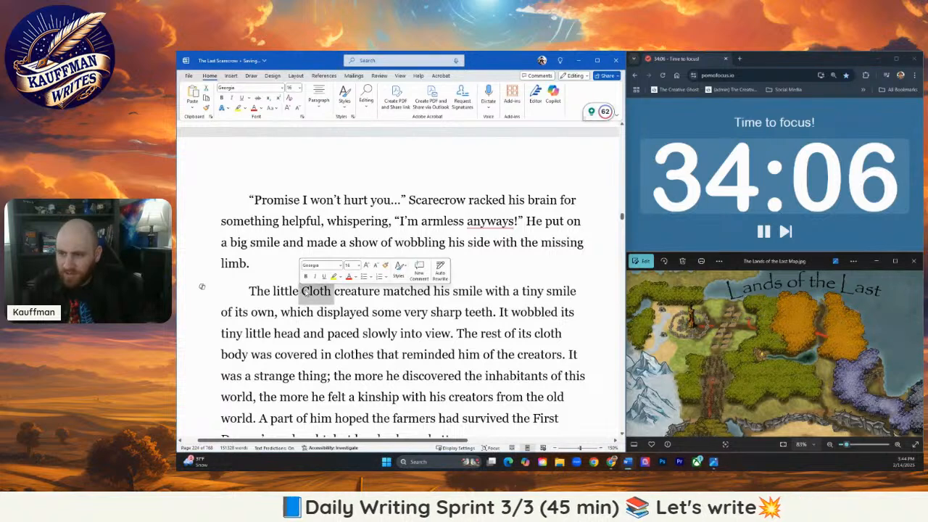
{"action": "type", "text": "c"}
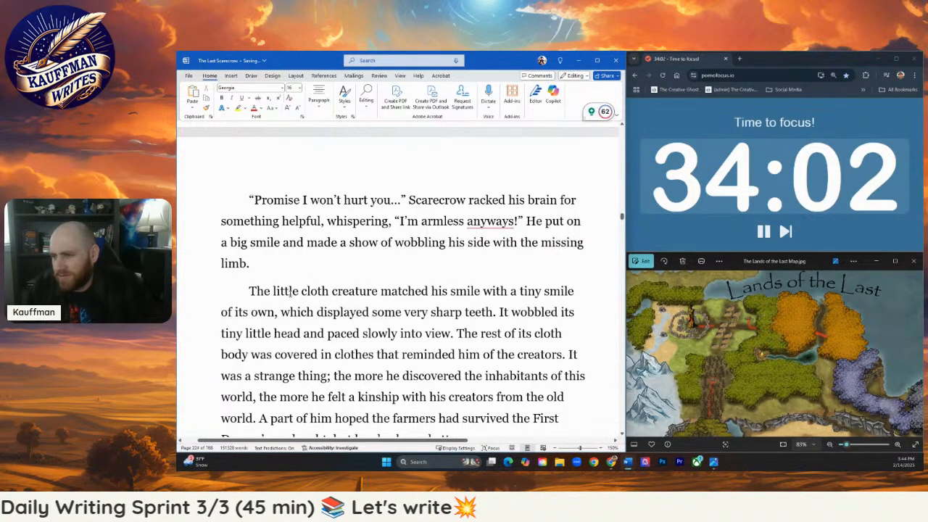
- Read through the little cloth creature's paragraph, from its sharp teeth and clothes to the farmers and the First Demon's onslaught
{"action": "left_click", "coordinate": [356, 311]}
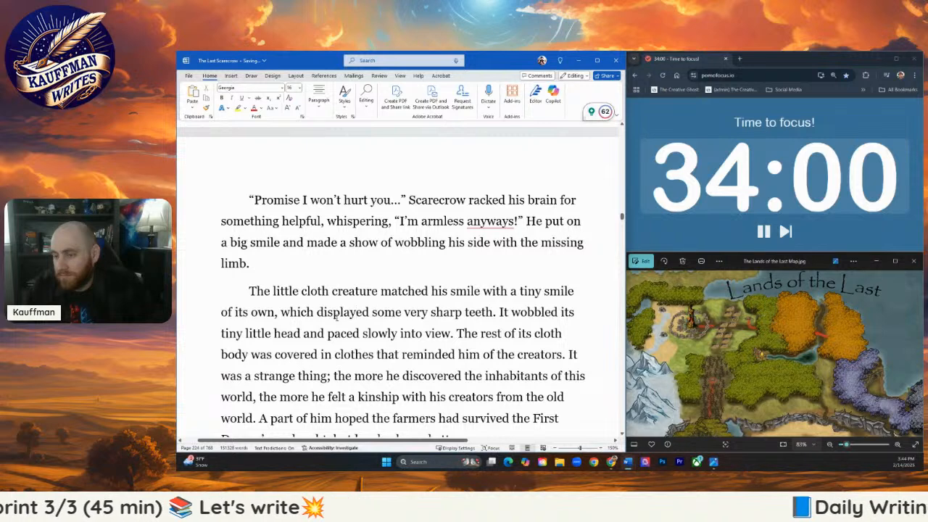
{"action": "scroll", "coordinate": [335, 311], "scroll_direction": "down", "scroll_amount": 1}
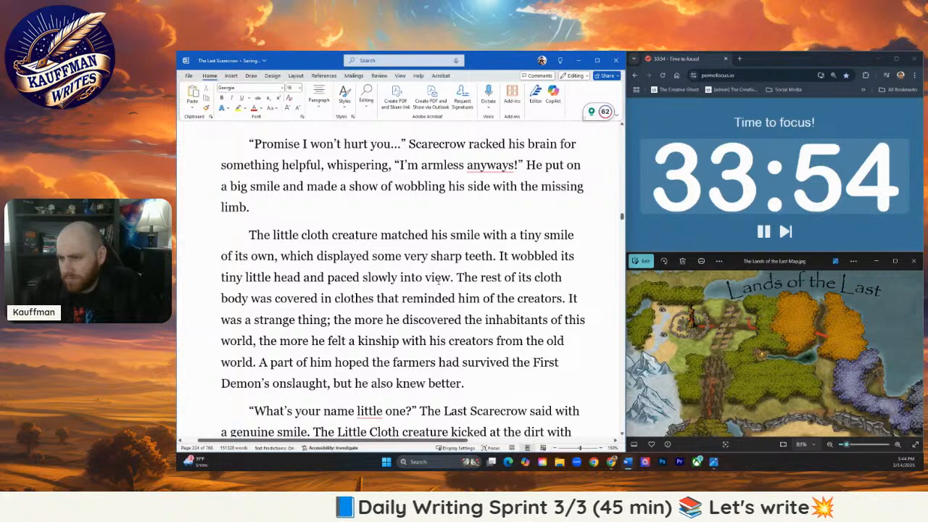
{"action": "left_click", "coordinate": [435, 293]}
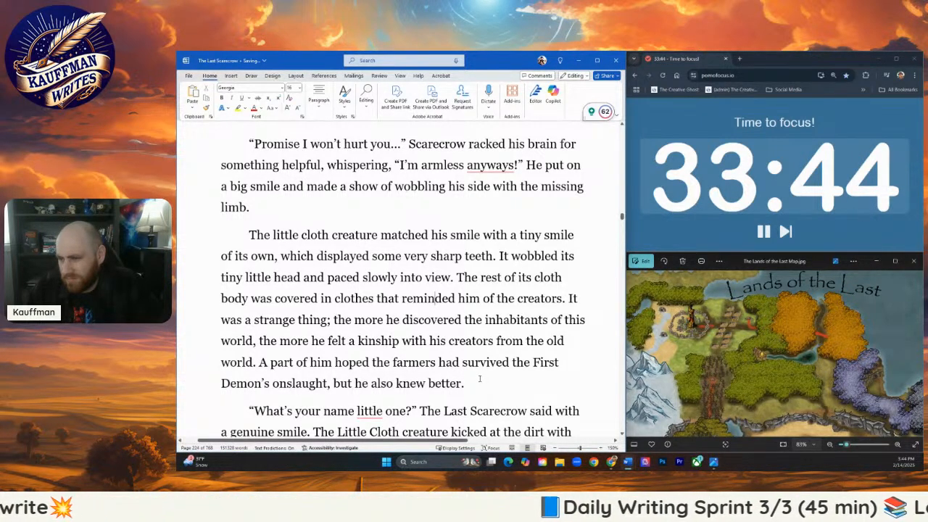
{"action": "left_click_drag", "start_coordinate": [479, 378], "coordinate": [421, 310]}
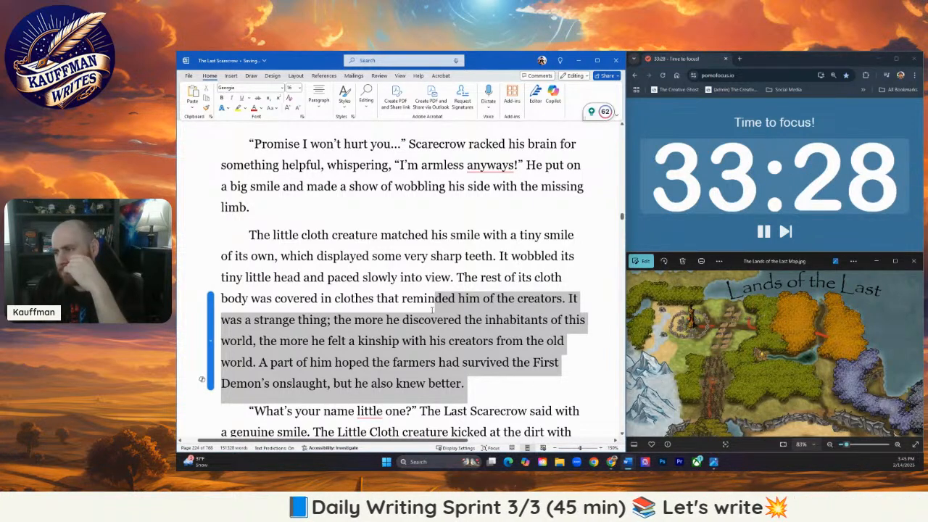
{"action": "left_click_drag", "start_coordinate": [432, 310], "coordinate": [428, 309]}
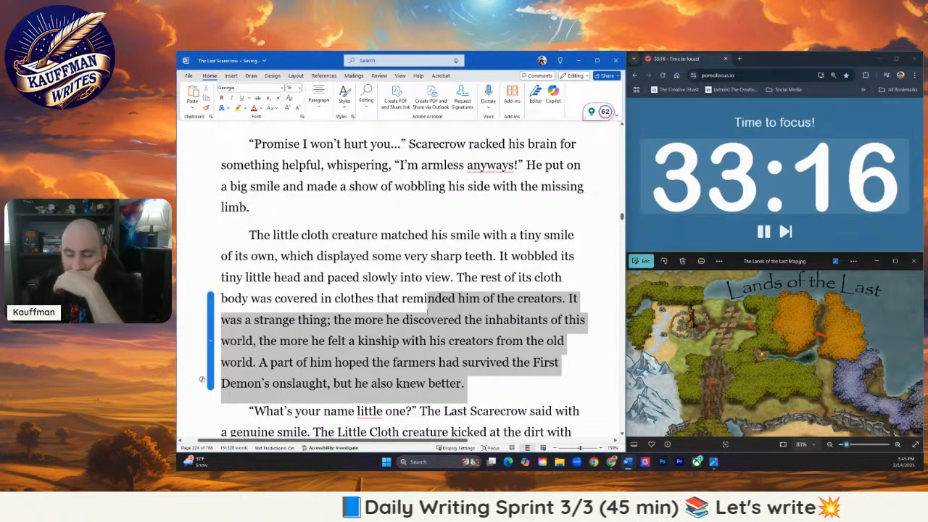
{"action": "left_click_drag", "start_coordinate": [428, 308], "coordinate": [427, 314]}
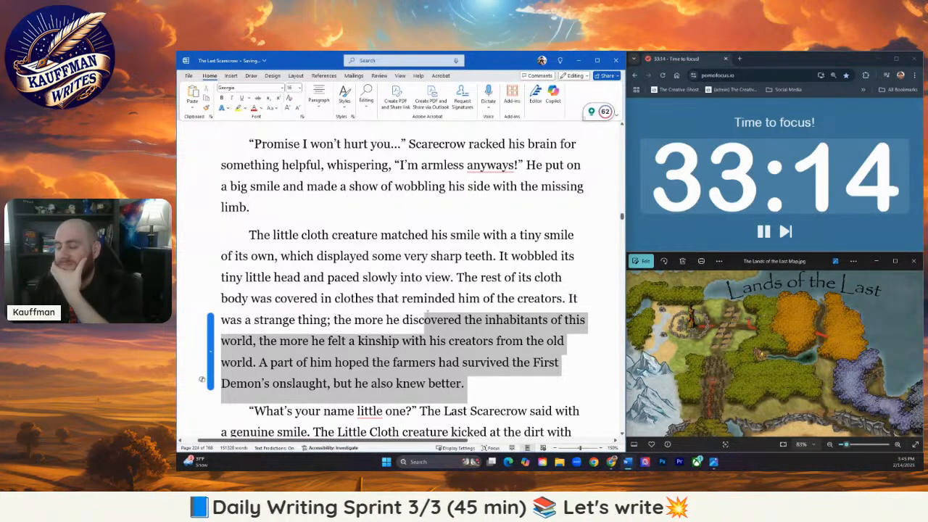
{"action": "mouse_move", "coordinate": [430, 310]}
{"action": "left_mouse_down"}
{"action": "mouse_move", "coordinate": [426, 301]}
{"action": "mouse_move", "coordinate": [435, 303]}
{"action": "left_mouse_up"}
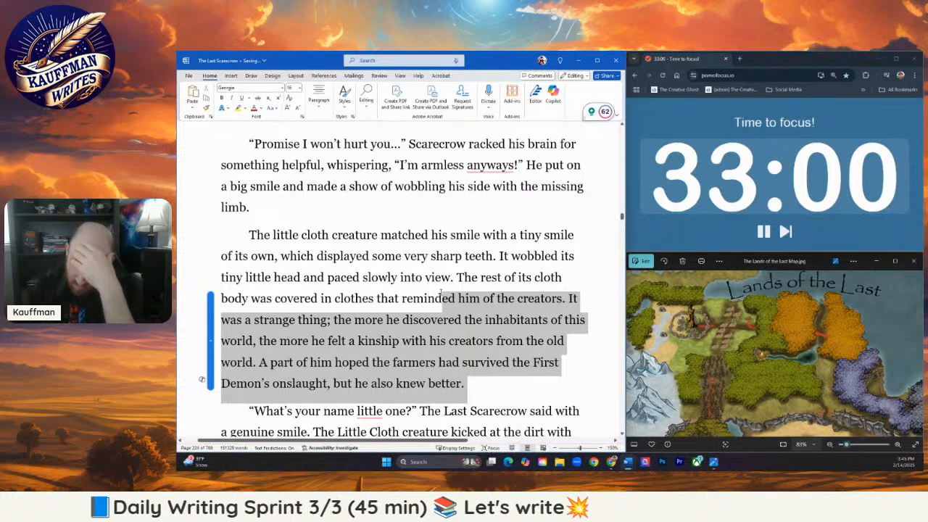
{"action": "left_click_drag", "start_coordinate": [439, 291], "coordinate": [437, 320]}
- Reword the description of the creature's smile from "which displayed some very sharp teeth" to "sharp teeth displaying openly"
{"action": "left_click_drag", "start_coordinate": [282, 257], "coordinate": [427, 258]}
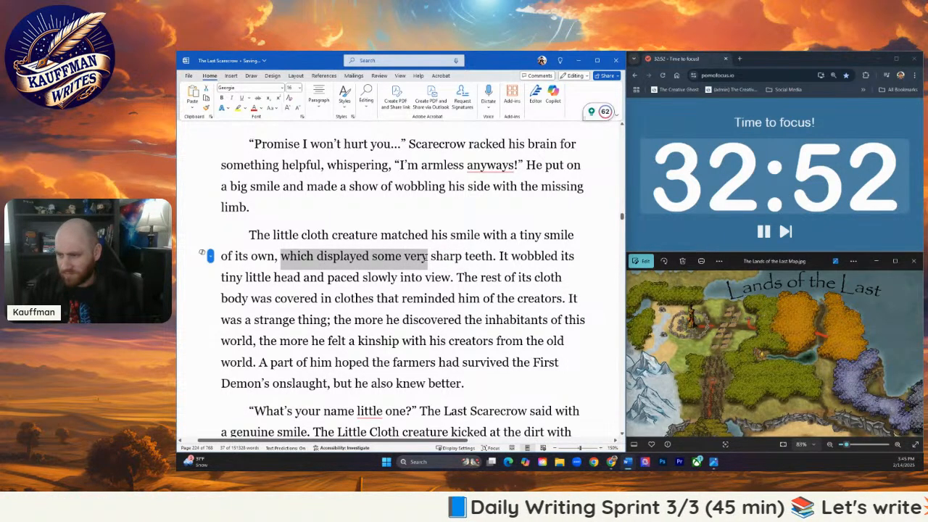
{"action": "key", "text": "BackSpace"}
{"action": "key", "text": "BackSpace"}
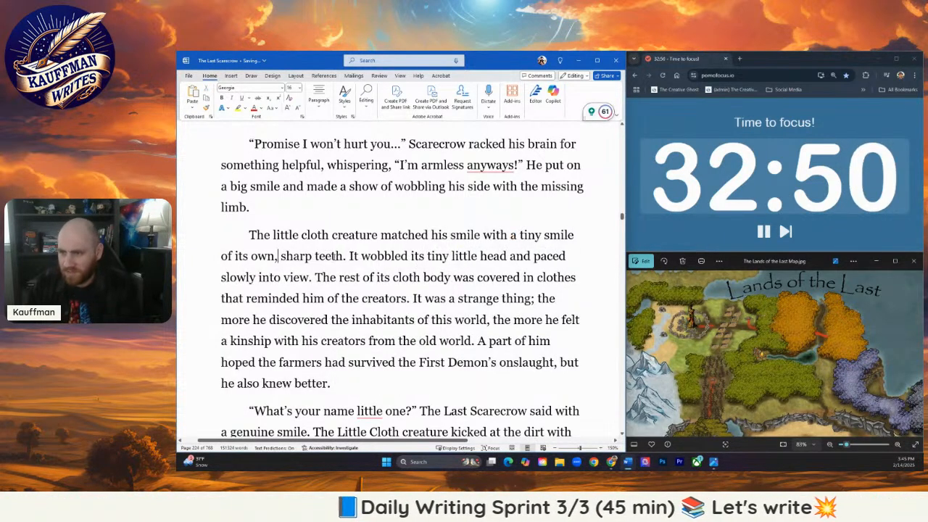
{"action": "left_click", "coordinate": [349, 256]}
{"action": "type", "text": "displayi"}
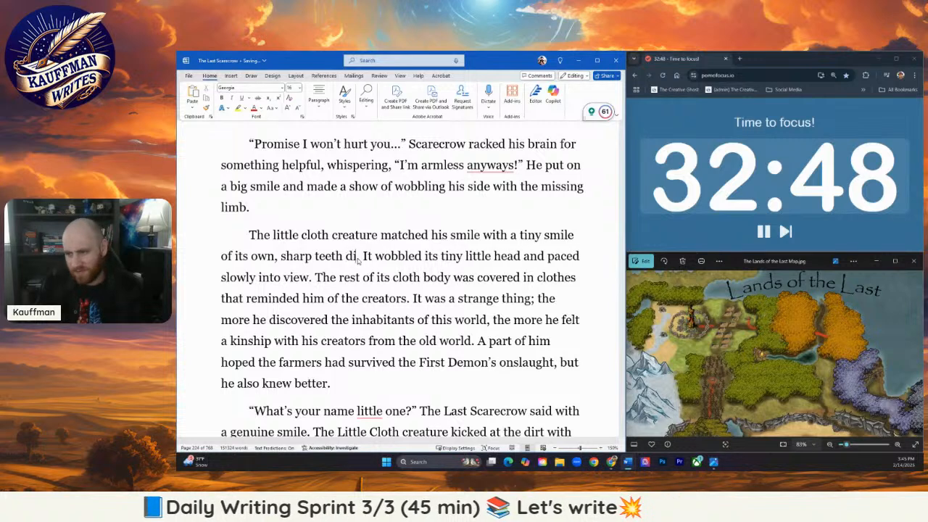
{"action": "type", "text": "ng "}
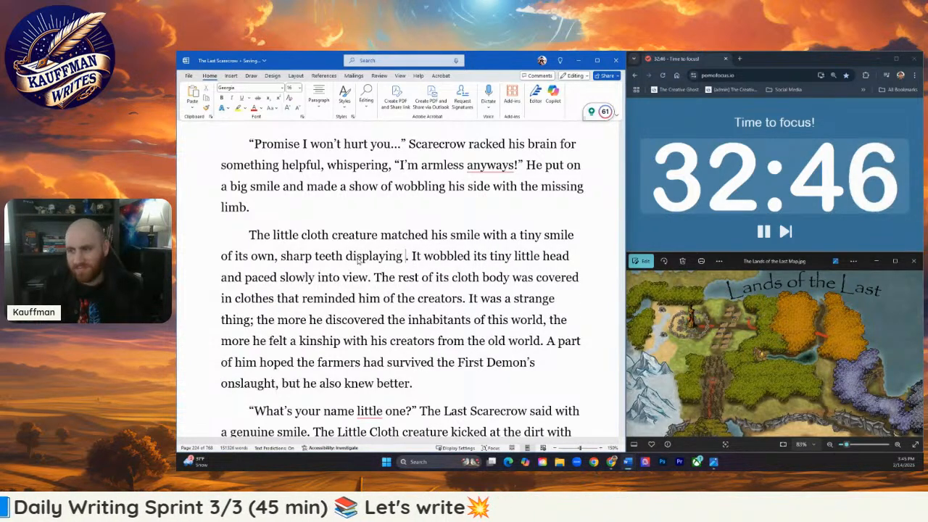
{"action": "type", "text": "open"}
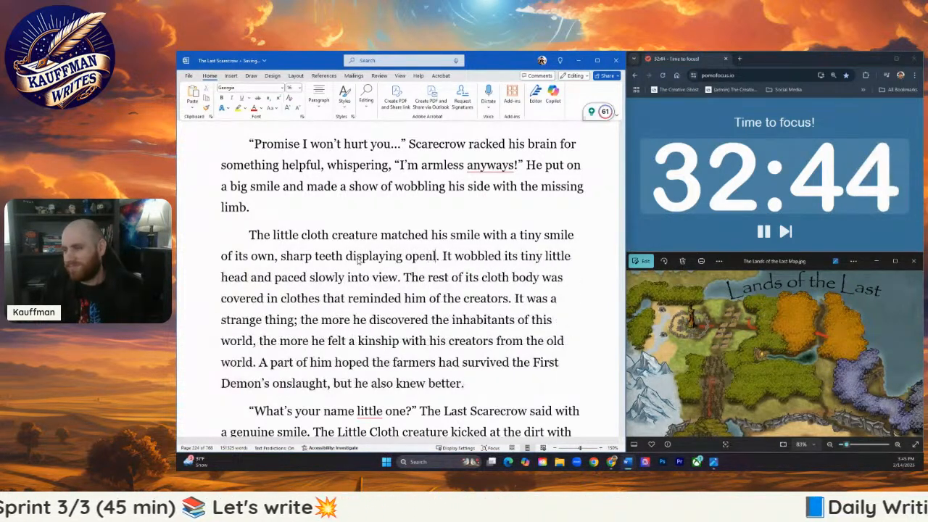
{"action": "type", "text": "ly"}
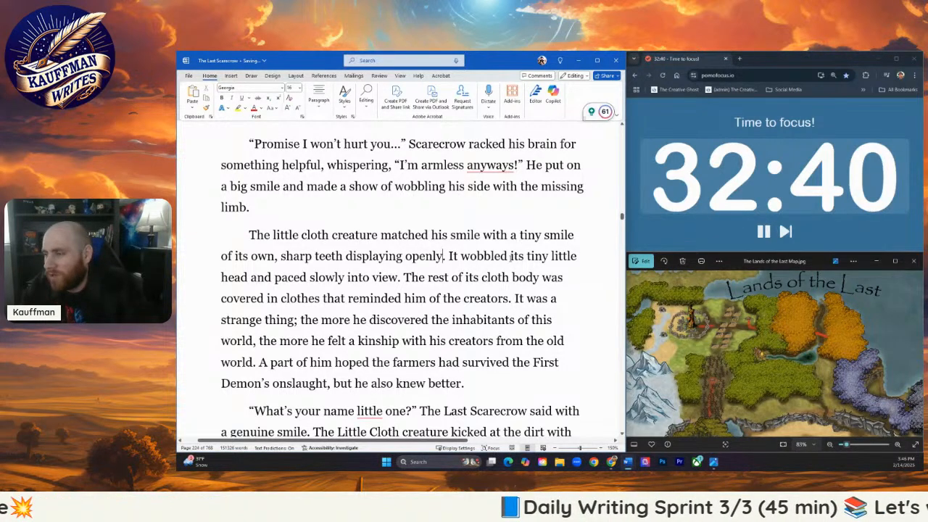
- Remove "slowly" before "into view" and delete the rest of that paragraph, from "The rest of its cloth body" through "he also knew better."
{"action": "left_click", "coordinate": [348, 280]}
{"action": "key", "text": "BackSpace"}
{"action": "key", "text": "BackSpace"}
{"action": "key", "text": "BackSpace"}
{"action": "key", "text": "BackSpace"}
{"action": "key", "text": "BackSpace"}
{"action": "key", "text": "BackSpace"}
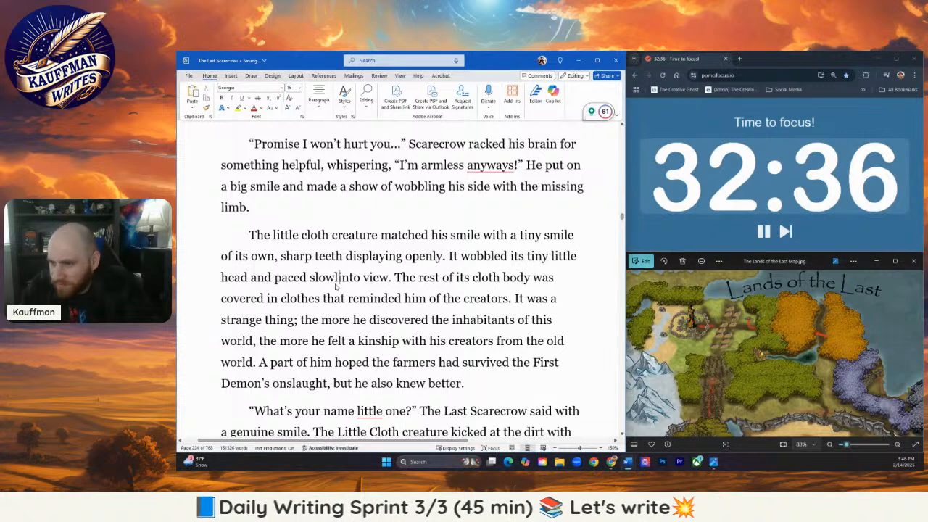
{"action": "key", "text": "BackSpace"}
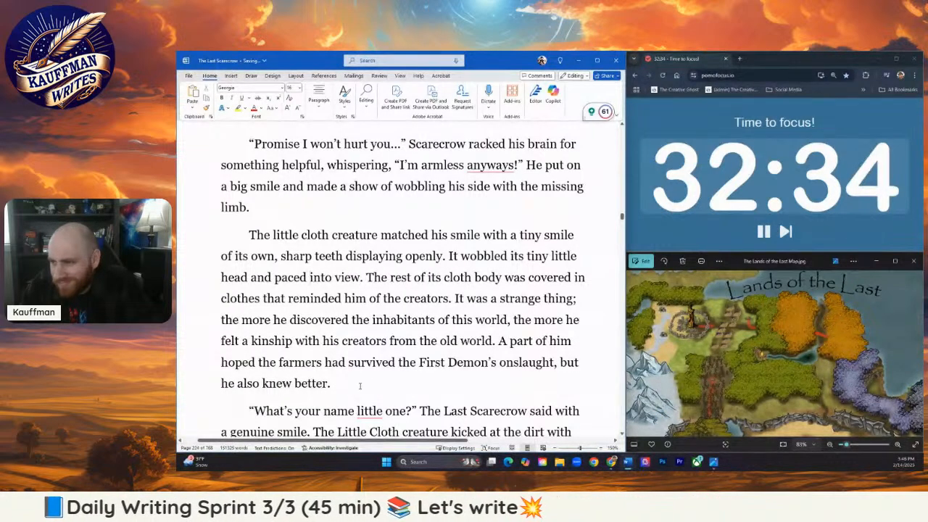
{"action": "left_click_drag", "start_coordinate": [340, 384], "coordinate": [368, 283]}
{"action": "key", "text": "BackSpace"}
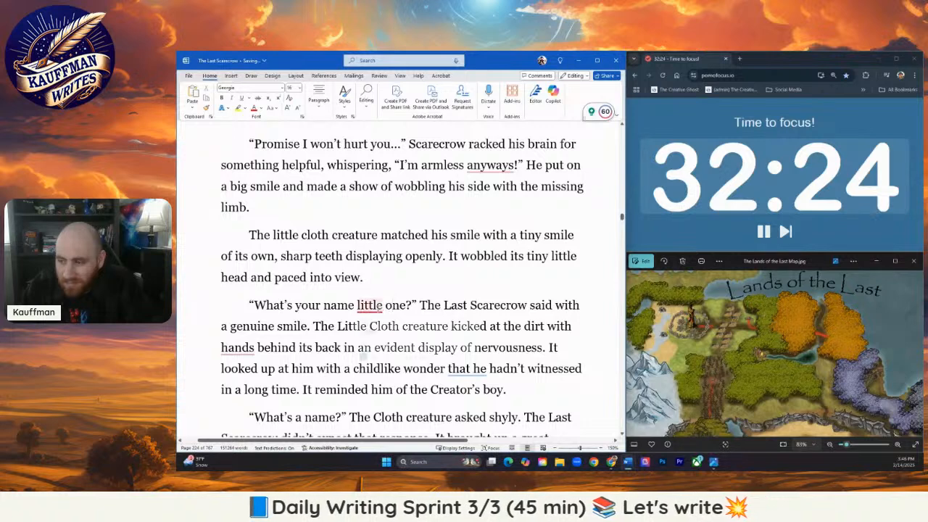
- Accept the suggested comma so the dialogue line reads "What's your name, little one?"
{"action": "mouse_move", "coordinate": [369, 305]}
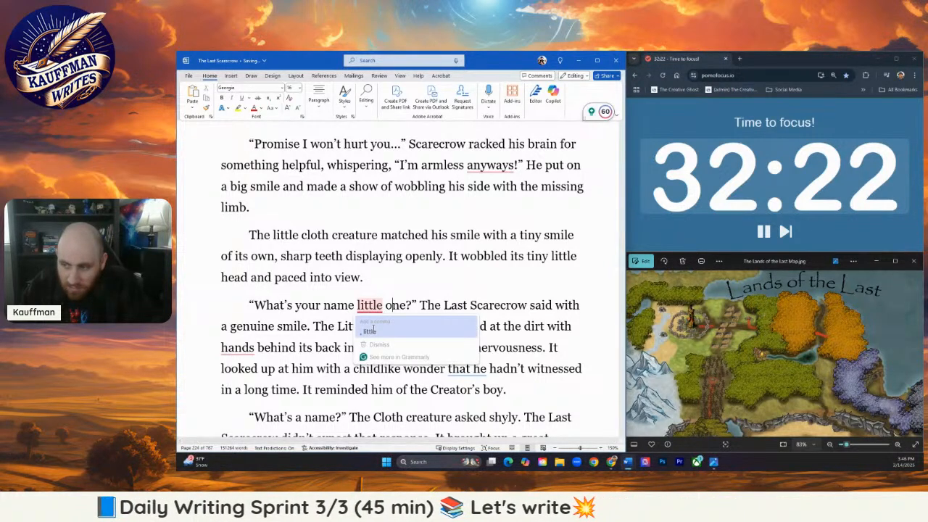
{"action": "left_click", "coordinate": [369, 331]}
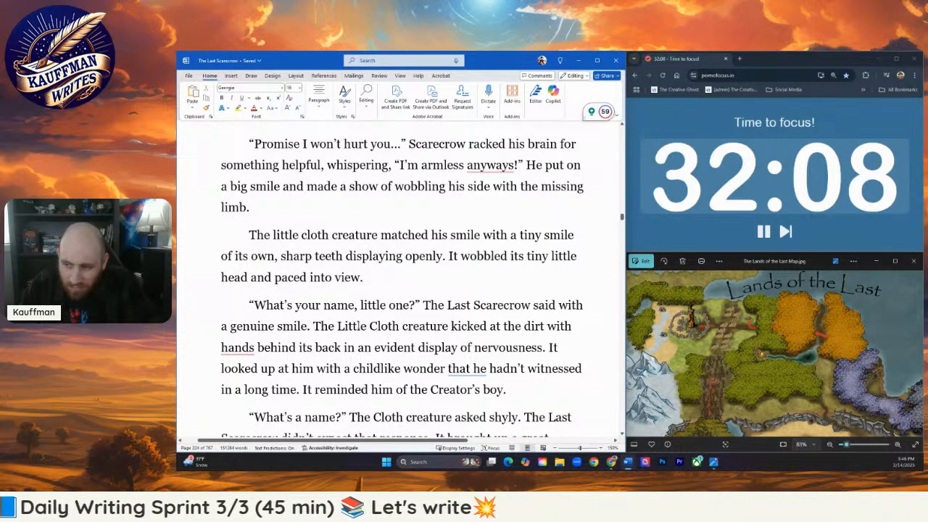
{"action": "left_click", "coordinate": [366, 326]}
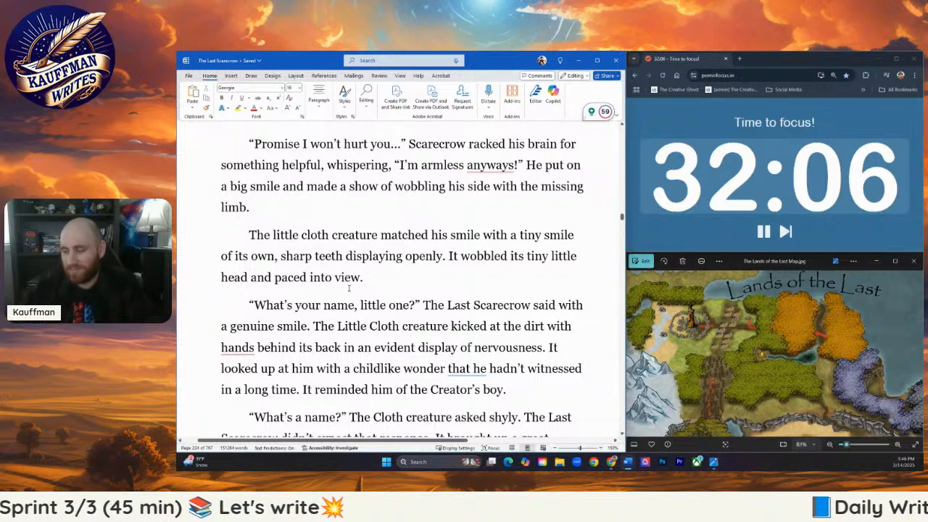
- Review the naming conversation from "What's your name, little one?" down to Pebble's shout on the following page
{"action": "scroll", "coordinate": [341, 284], "scroll_direction": "down", "scroll_amount": 5}
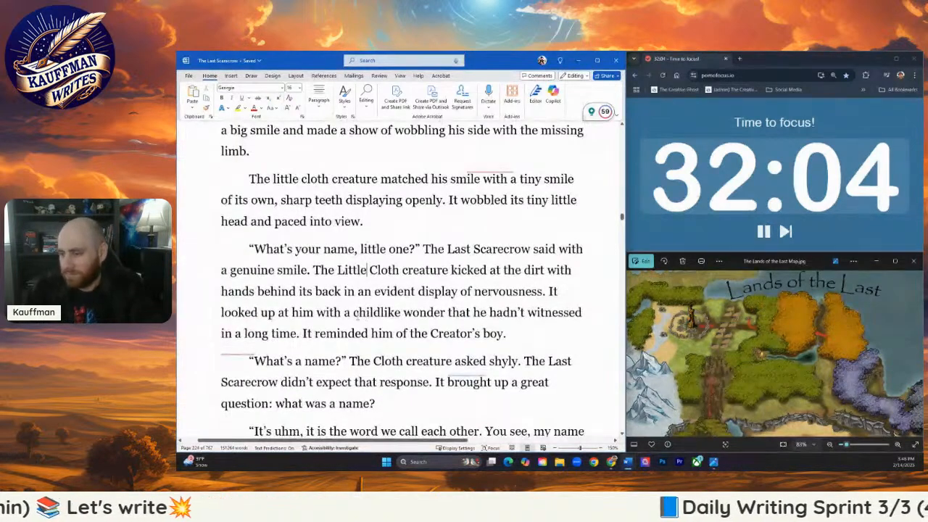
{"action": "scroll", "coordinate": [337, 284], "scroll_direction": "down", "scroll_amount": 4}
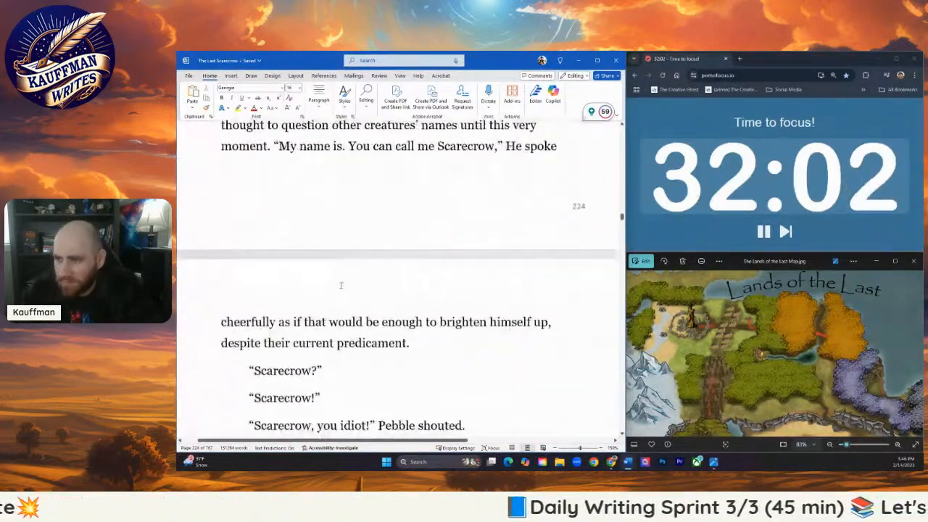
{"action": "scroll", "coordinate": [350, 308], "scroll_direction": "up", "scroll_amount": 4}
{"action": "scroll", "coordinate": [350, 308], "scroll_direction": "up", "scroll_amount": 3}
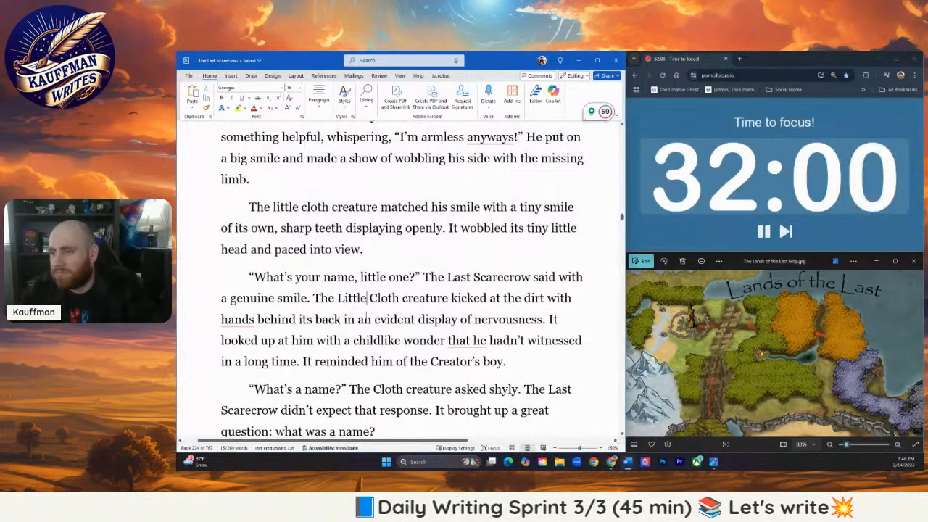
{"action": "scroll", "coordinate": [362, 314], "scroll_direction": "down", "scroll_amount": 3}
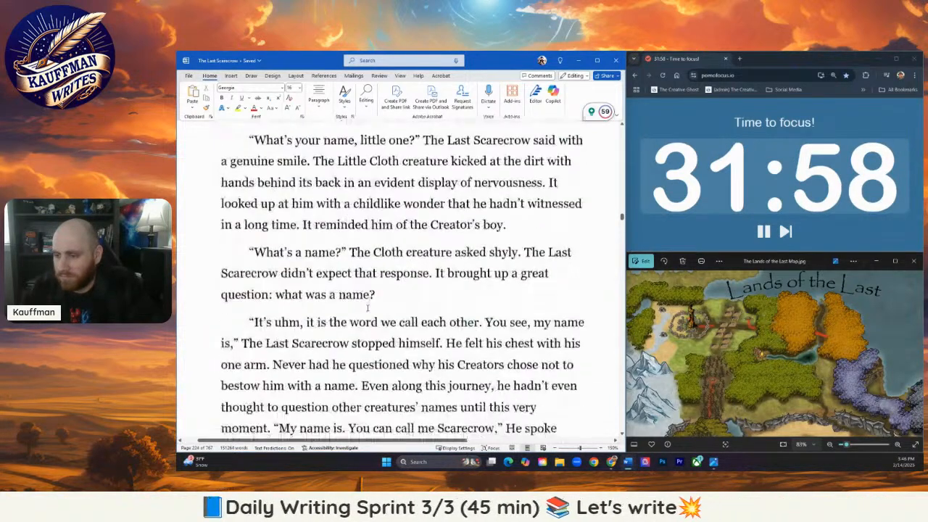
{"action": "scroll", "coordinate": [355, 309], "scroll_direction": "down", "scroll_amount": 4}
{"action": "scroll", "coordinate": [355, 309], "scroll_direction": "down", "scroll_amount": 3}
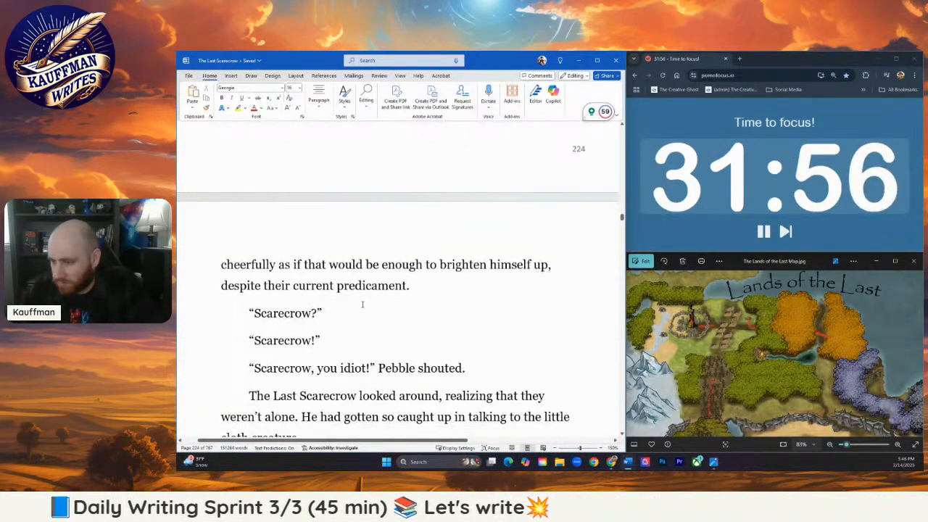
{"action": "scroll", "coordinate": [355, 308], "scroll_direction": "up", "scroll_amount": 10}
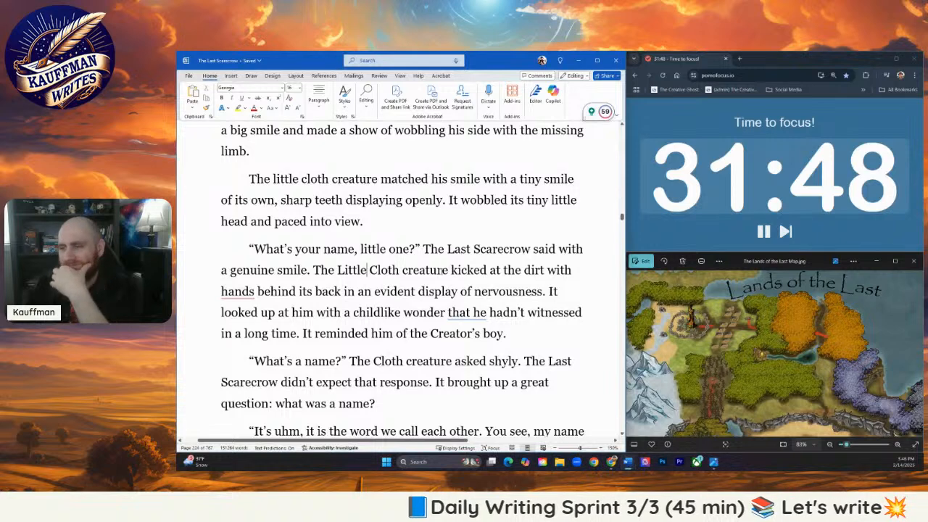
- Remove "The Last" before "Scarecrow said with a genuine smile" and change "Little Cloth" to lowercase "little cloth" in the following sentence
{"action": "left_click_drag", "start_coordinate": [423, 249], "coordinate": [471, 251]}
{"action": "key", "text": "BackSpace"}
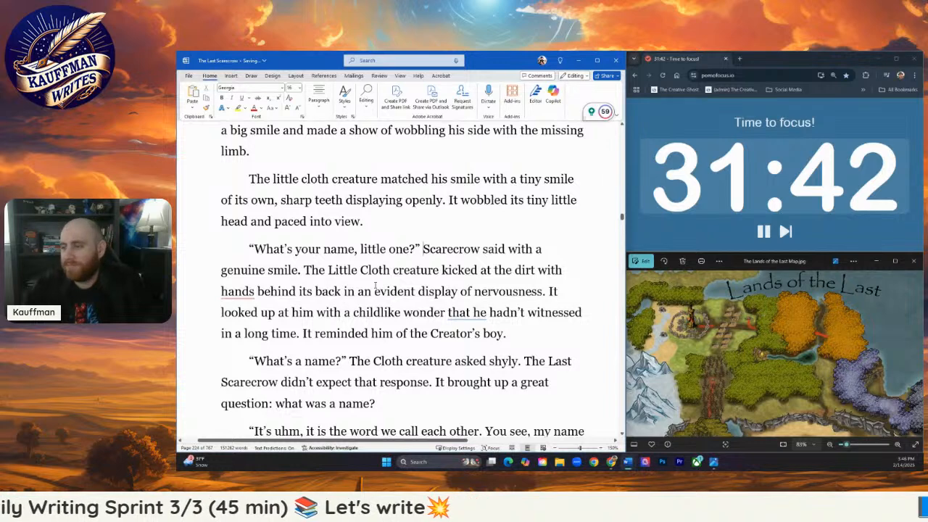
{"action": "left_click_drag", "start_coordinate": [335, 273], "coordinate": [327, 274]}
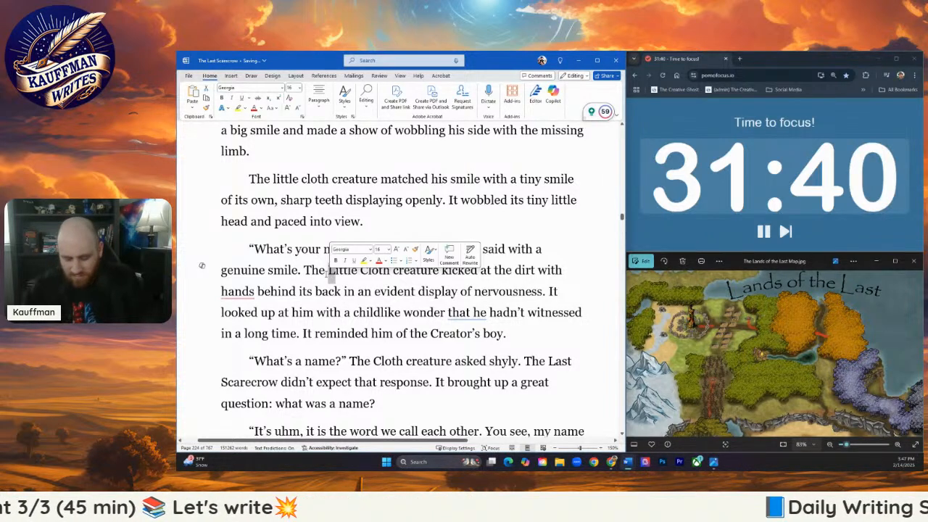
{"action": "type", "text": "l"}
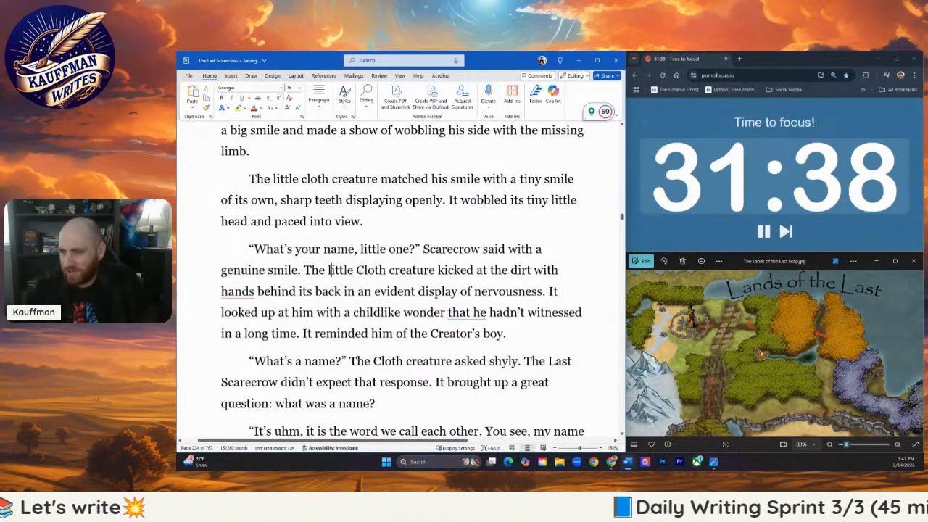
{"action": "left_click_drag", "start_coordinate": [364, 270], "coordinate": [357, 270]}
{"action": "type", "text": "c"}
- Rework the creature's gesture to read "kicked at the dirt, hands folded behind its back", dropping "with"
{"action": "mouse_move", "coordinate": [246, 288]}
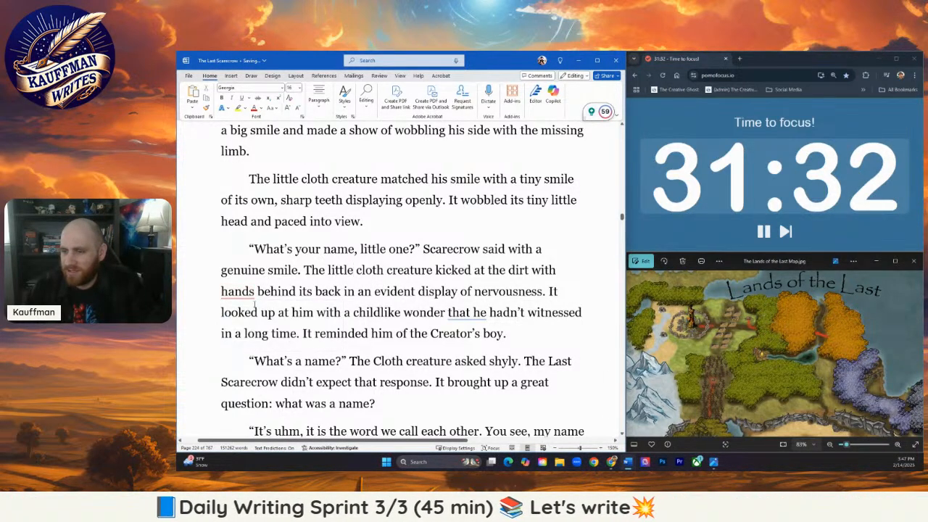
{"action": "left_click", "coordinate": [250, 311]}
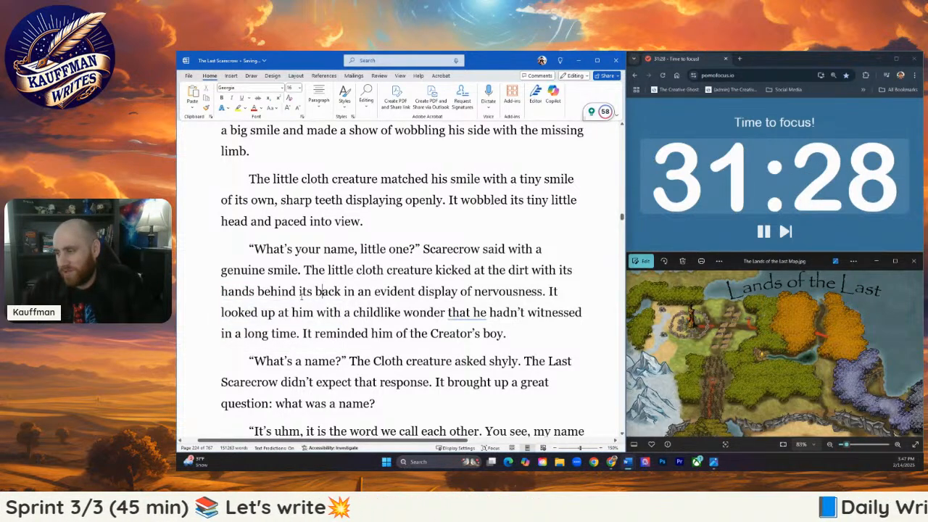
{"action": "left_click", "coordinate": [528, 272]}
{"action": "type", "text": ","}
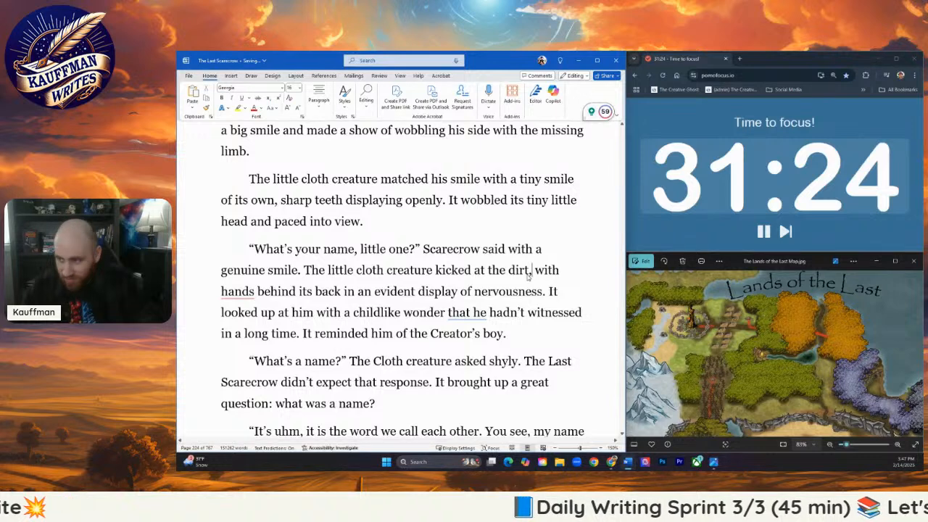
{"action": "left_click_drag", "start_coordinate": [558, 271], "coordinate": [540, 271]}
{"action": "key", "text": "BackSpace"}
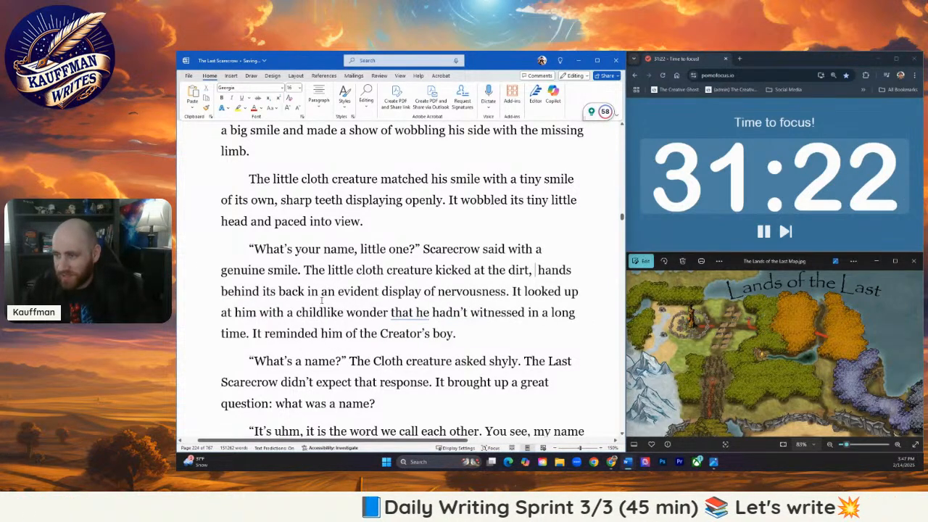
{"action": "key", "text": "BackSpace"}
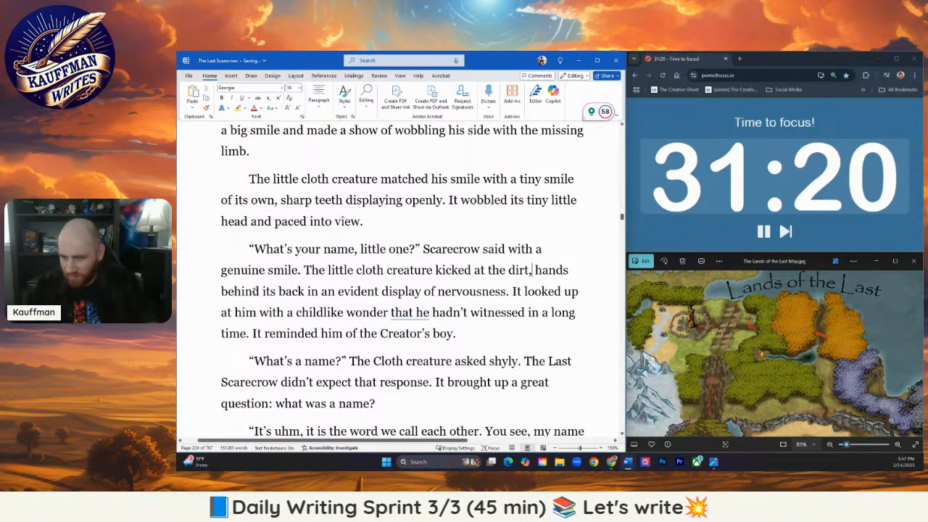
{"action": "left_click", "coordinate": [573, 268]}
{"action": "type", "text": "folded"}
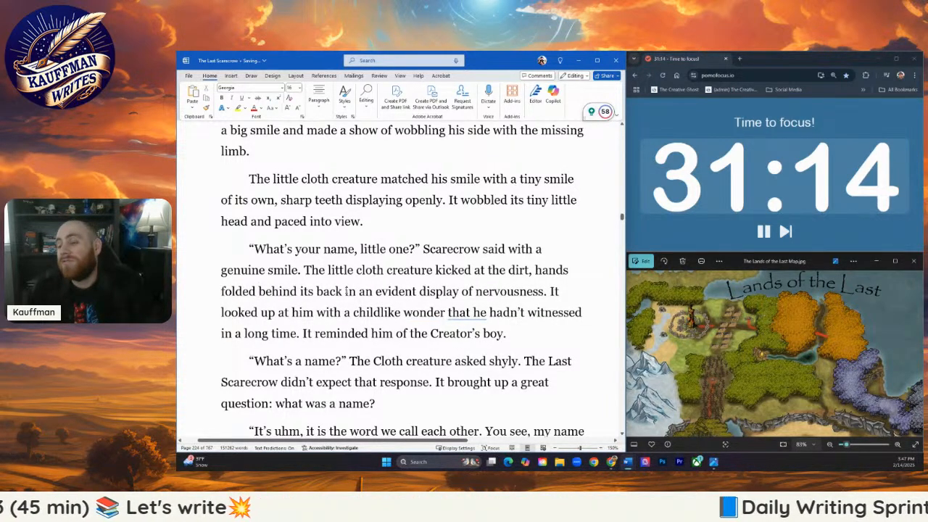
- Replace "in an evident display of nervousness" after "behind its back" with ", nervous"
{"action": "left_click_drag", "start_coordinate": [346, 291], "coordinate": [473, 291]}
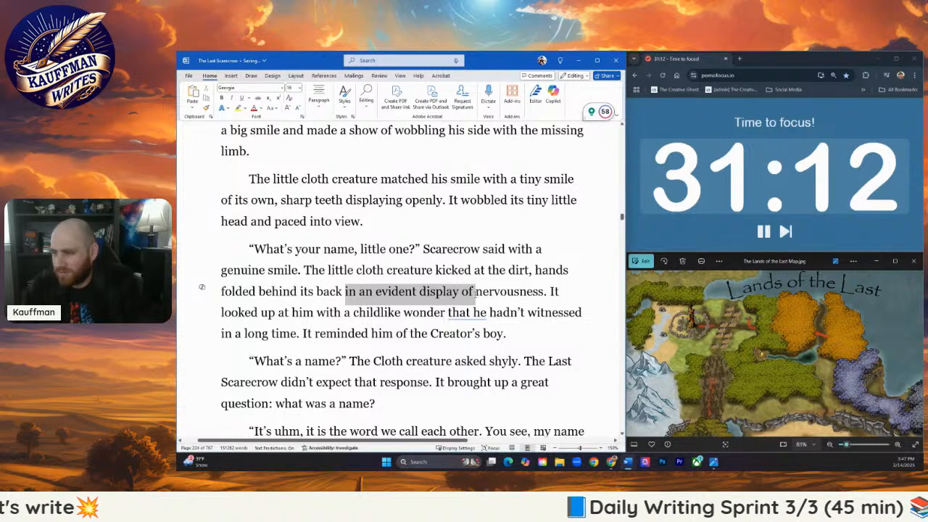
{"action": "key", "text": "BackSpace"}
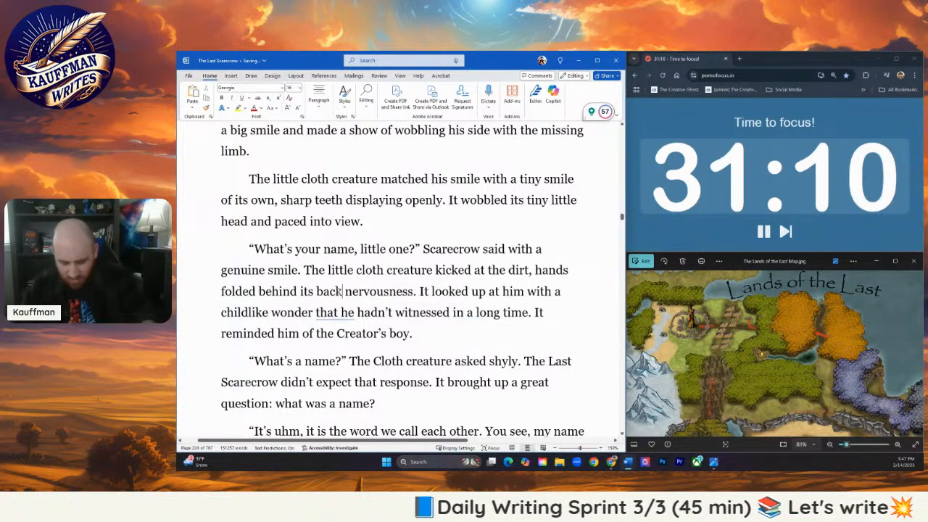
{"action": "type", "text": ","}
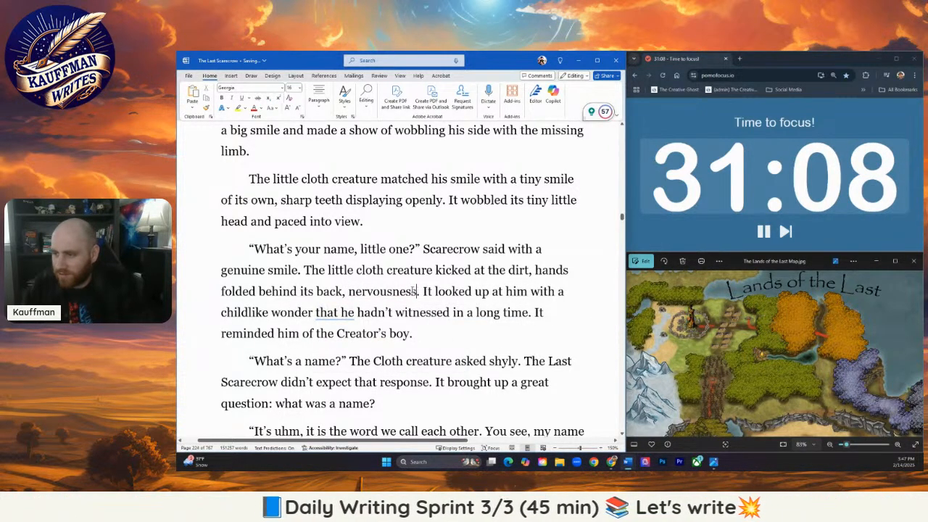
{"action": "key", "text": "BackSpace"}
{"action": "key", "text": "BackSpace"}
{"action": "key", "text": "BackSpace"}
{"action": "key", "text": "BackSpace"}
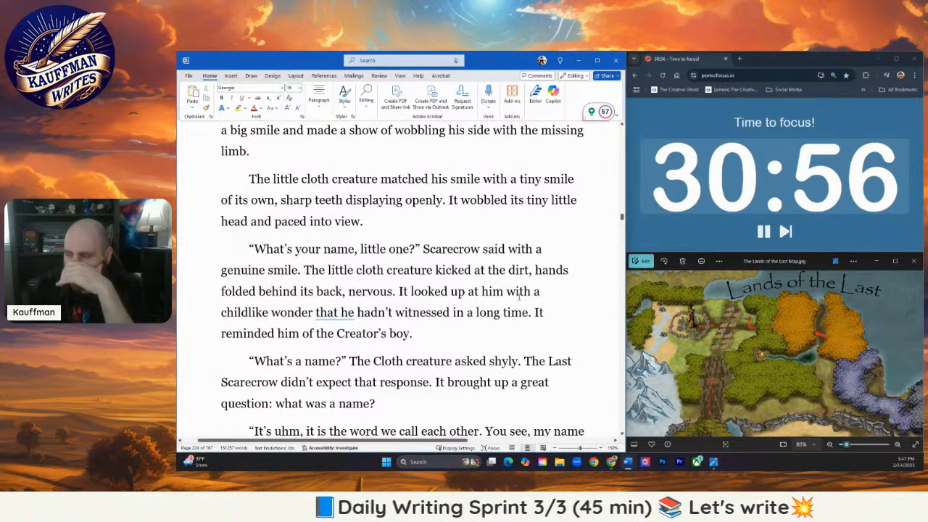
- Shorten the creature's gaze to "with childlike wonder." by removing "a" and "that he hadn't witnessed in a long time"
{"action": "left_click_drag", "start_coordinate": [543, 293], "coordinate": [530, 293]}
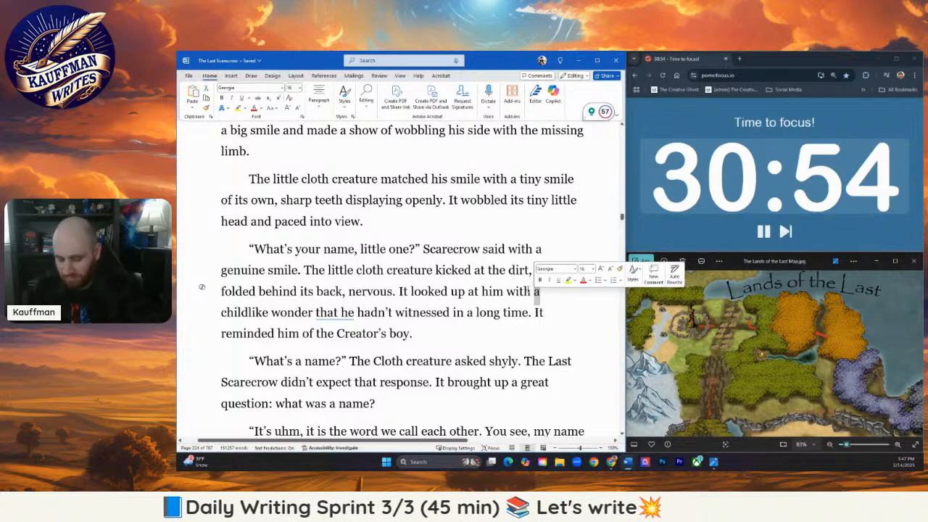
{"action": "key", "text": "BackSpace"}
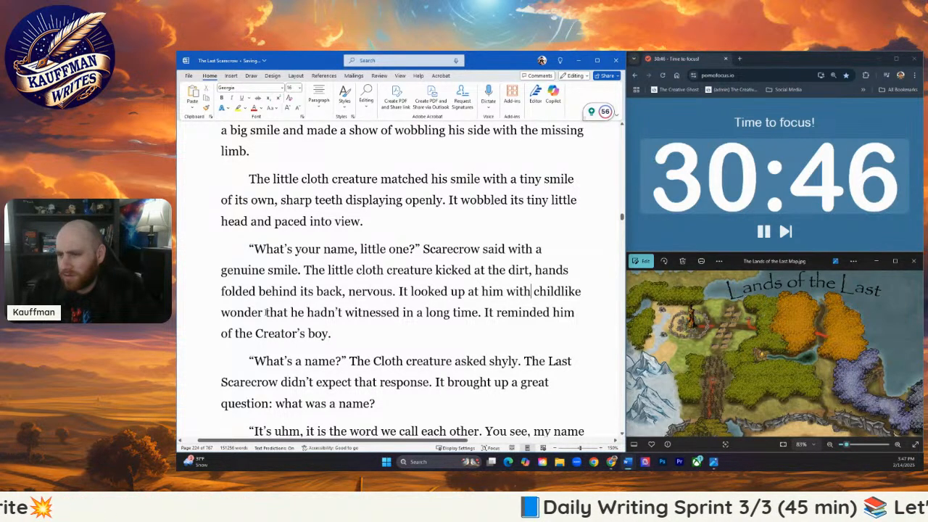
{"action": "left_click_drag", "start_coordinate": [267, 312], "coordinate": [480, 312]}
{"action": "key", "text": "BackSpace"}
{"action": "key", "text": "BackSpace"}
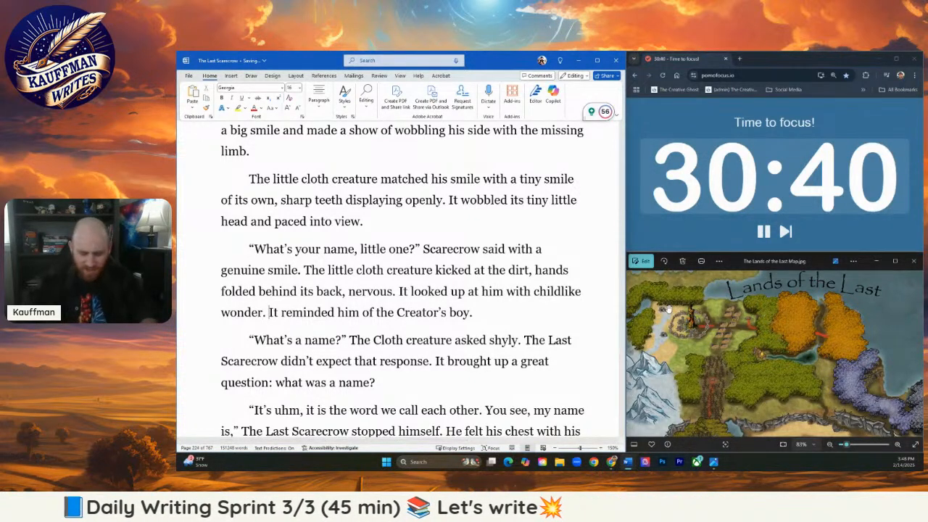
- Insert "The boy in the red beanie flashed through his mind..." after "with childlike wonder."
{"action": "left_click", "coordinate": [270, 313]}
{"action": "type", "text": "The boy in the red"}
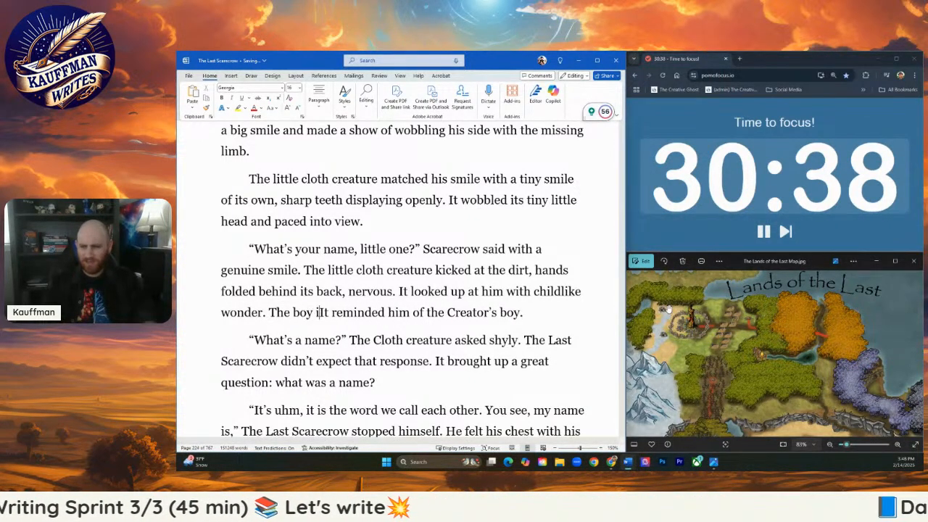
{"action": "type", "text": " beanie flashed "}
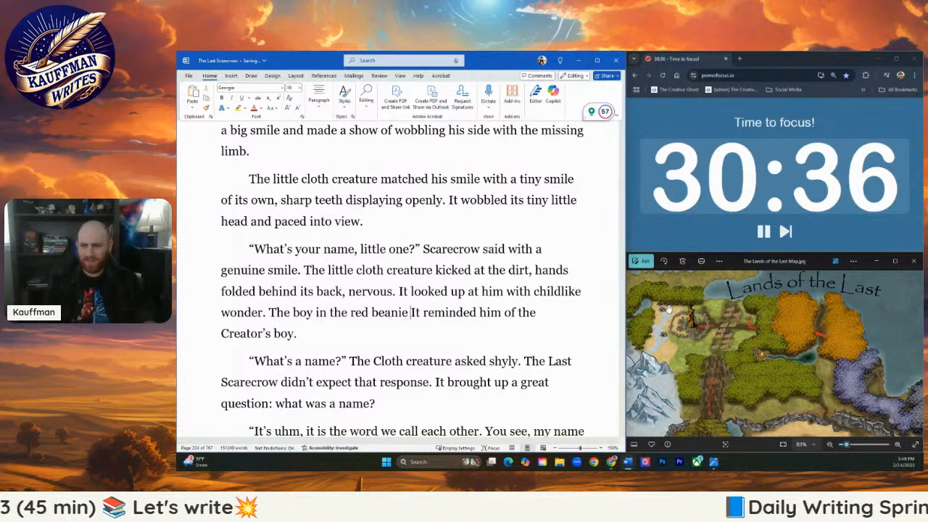
{"action": "type", "text": "through his mind"}
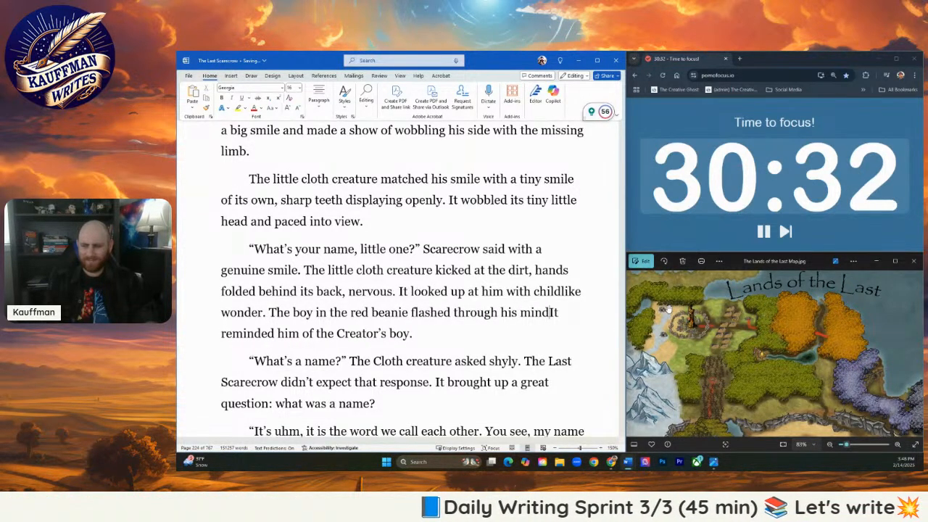
{"action": "type", "text": "... W"}
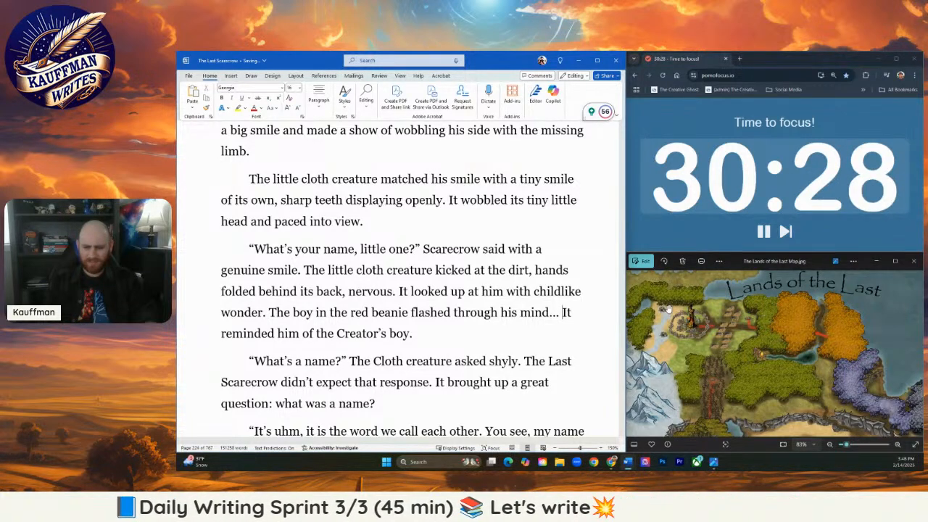
{"action": "type", "text": "as he "}
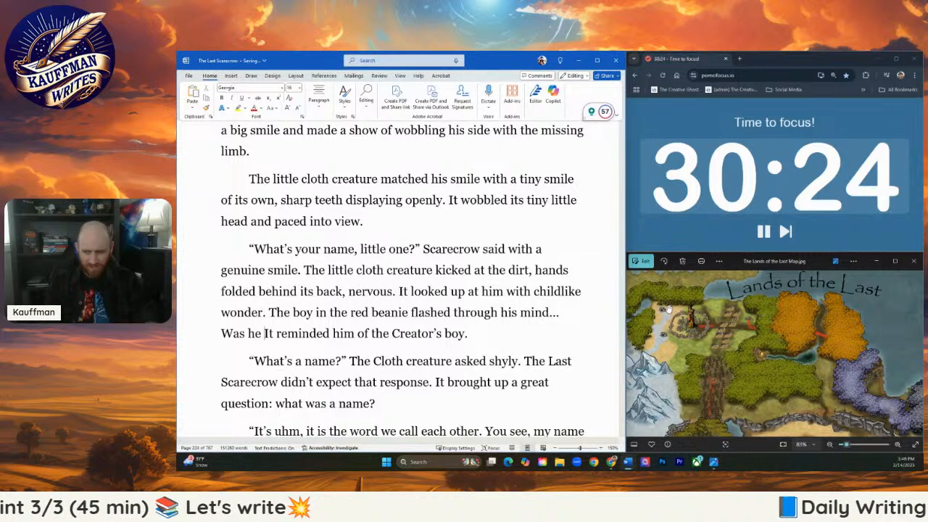
{"action": "type", "text": "at fault?"}
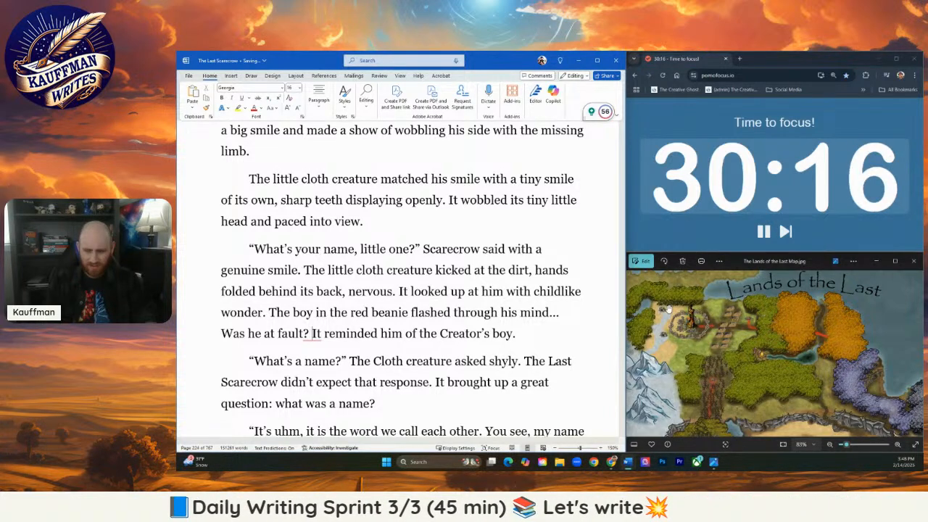
{"action": "key", "text": "BackSpace"}
{"action": "key", "text": "BackSpace"}
{"action": "key", "text": "BackSpace"}
{"action": "key", "text": "BackSpace"}
{"action": "key", "text": "BackSpace"}
{"action": "key", "text": "BackSpace"}
{"action": "key", "text": "BackSpace"}
{"action": "key", "text": "BackSpace"}
{"action": "key", "text": "BackSpace"}
{"action": "key", "text": "BackSpace"}
{"action": "key", "text": "BackSpace"}
{"action": "key", "text": "BackSpace"}
{"action": "key", "text": "BackSpace"}
{"action": "key", "text": "BackSpace"}
{"action": "key", "text": "BackSpace"}
{"action": "key", "text": "BackSpace"}
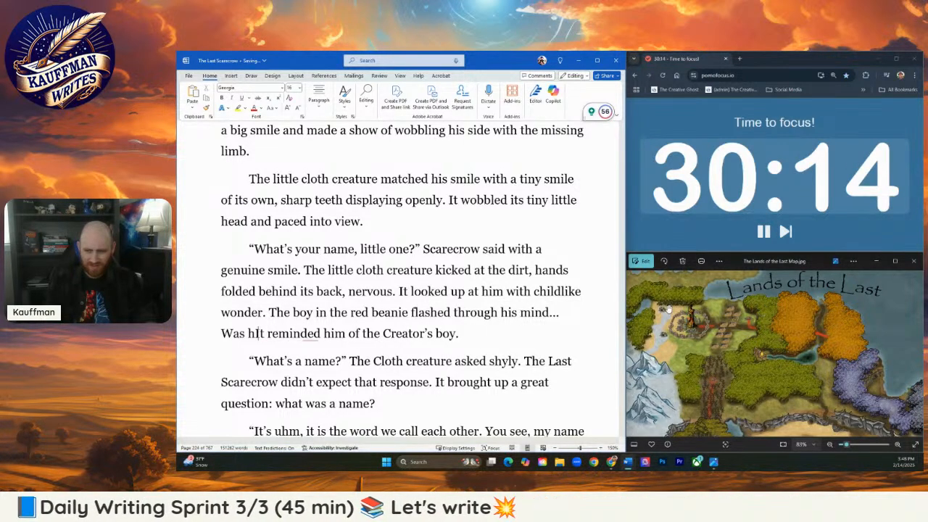
- Add the question "Why did that child keep resurfacing?" after "flashed through his mind..."
{"action": "type", "text": "hy did that"}
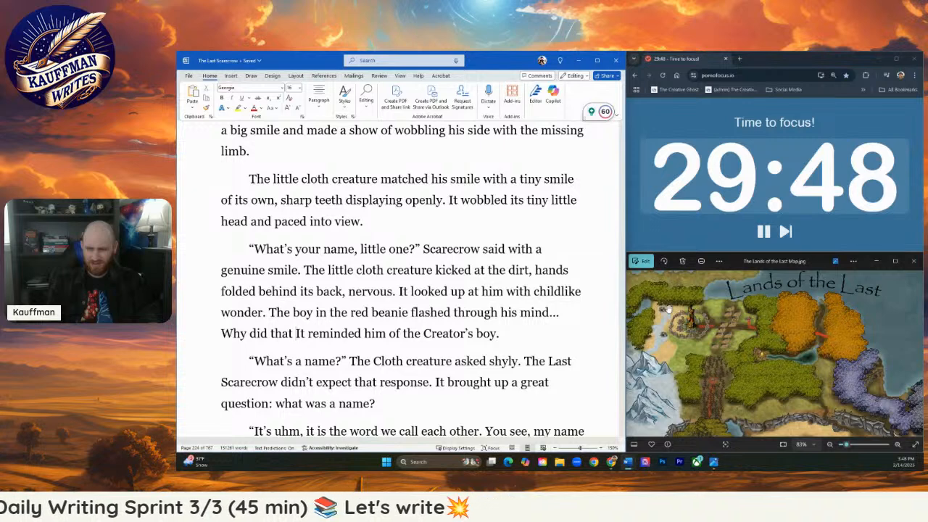
{"action": "type", "text": "child k"}
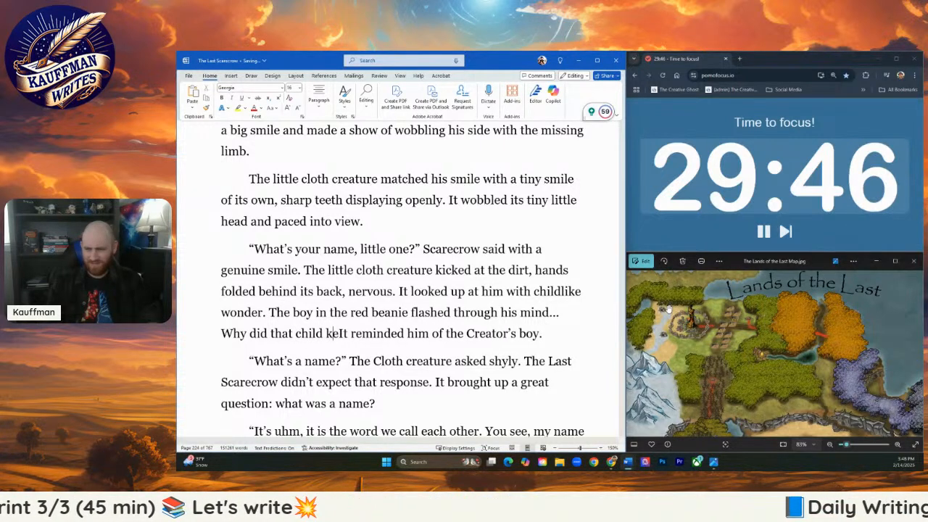
{"action": "type", "text": "eep resurfacin"}
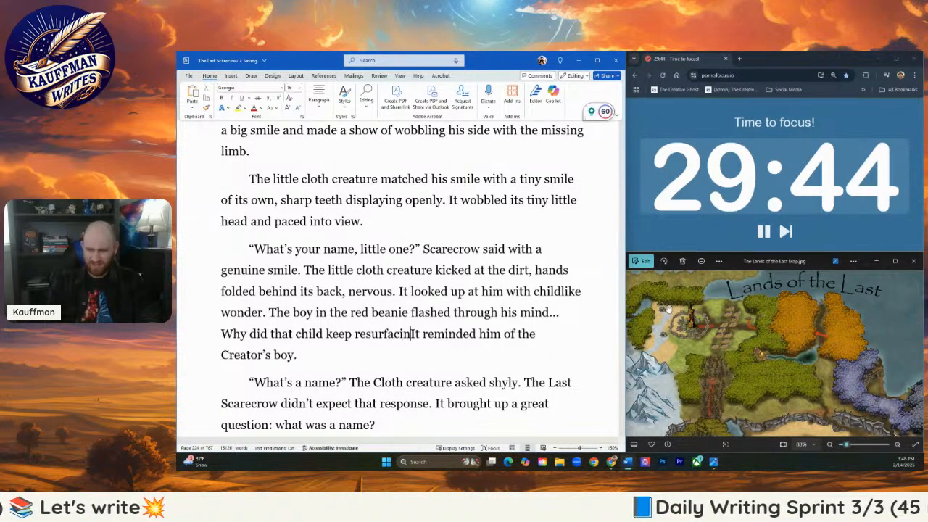
{"action": "type", "text": "g?"}
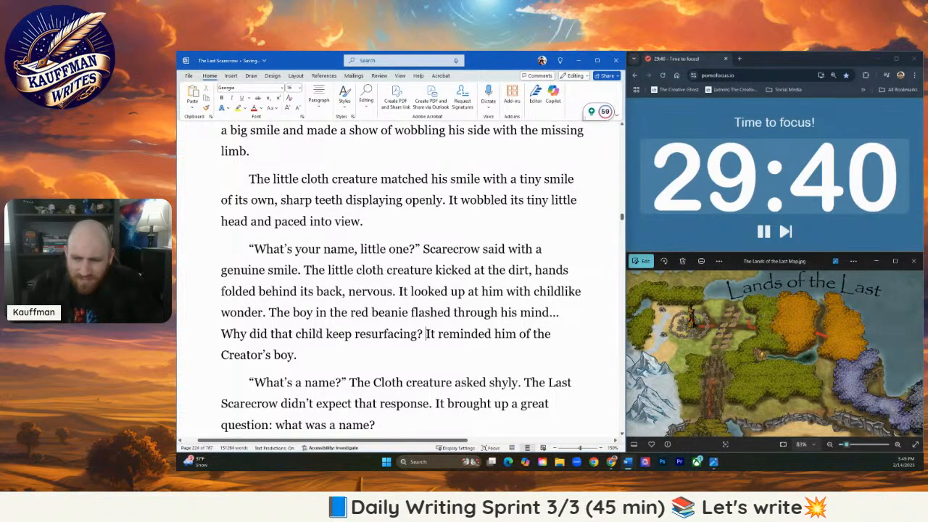
- Replace "that child" in the new question with "the memory of that kid"
{"action": "left_click", "coordinate": [323, 334]}
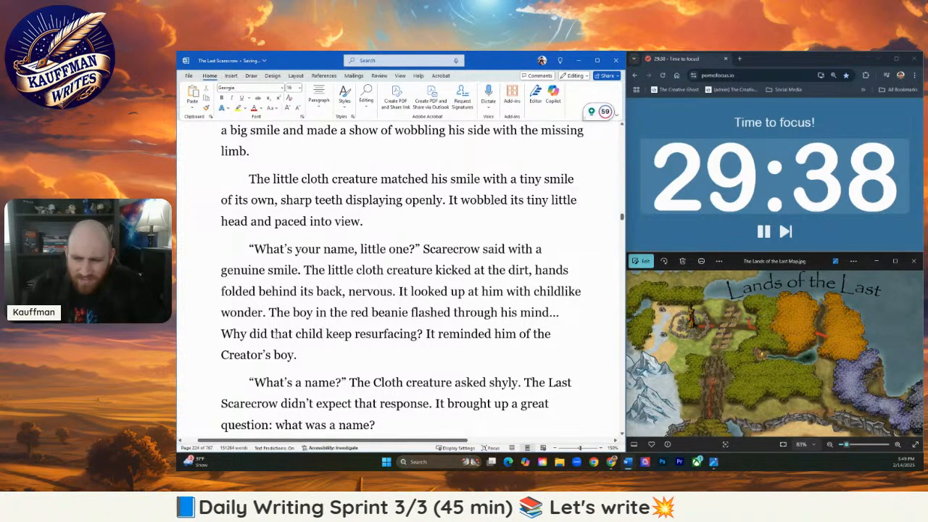
{"action": "left_click_drag", "start_coordinate": [271, 334], "coordinate": [323, 334]}
{"action": "type", "text": "the"}
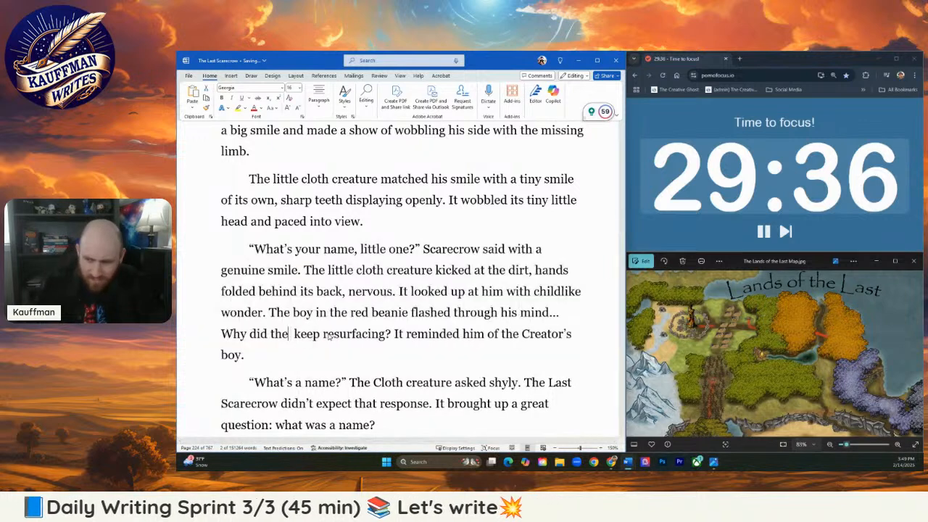
{"action": "type", "text": " memo"}
{"action": "key", "text": "BackSpace"}
{"action": "type", "text": "mory of th"}
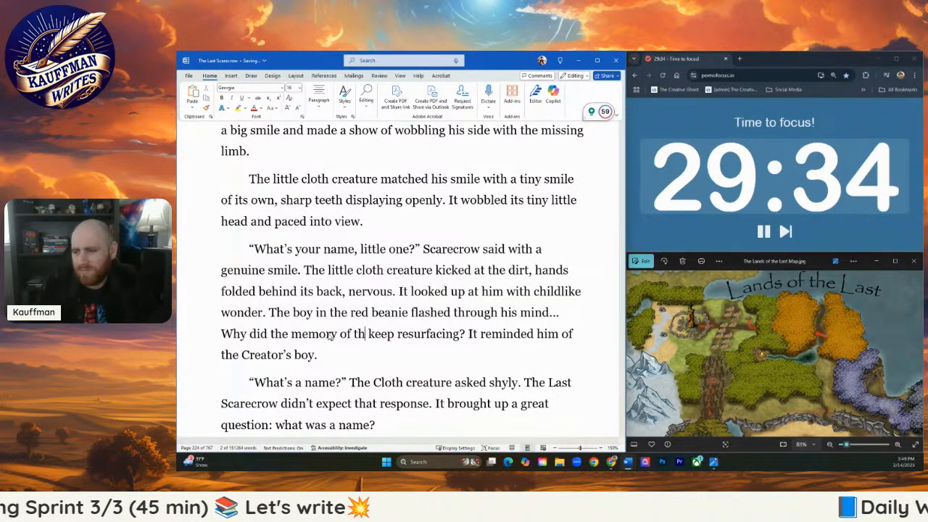
{"action": "type", "text": "at c "}
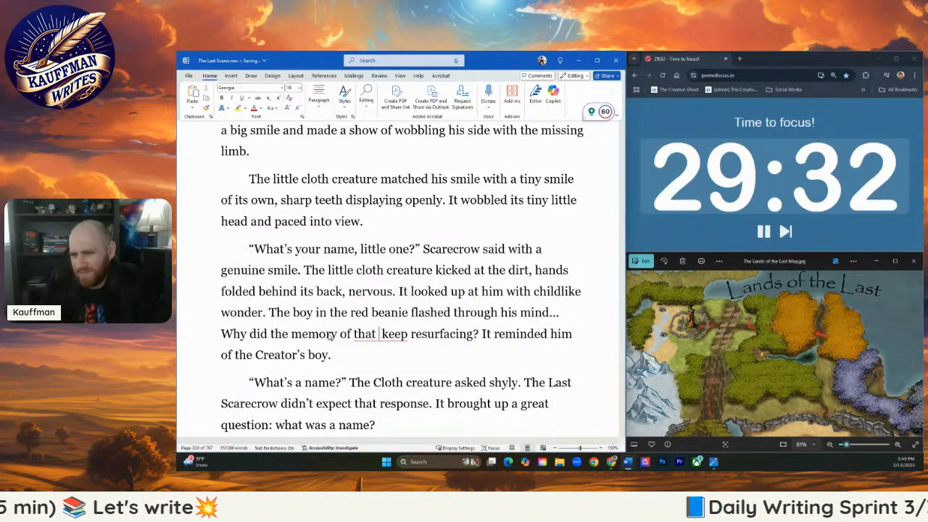
{"action": "type", "text": "k"}
{"action": "key", "text": "BackSpace"}
{"action": "type", "text": "c"}
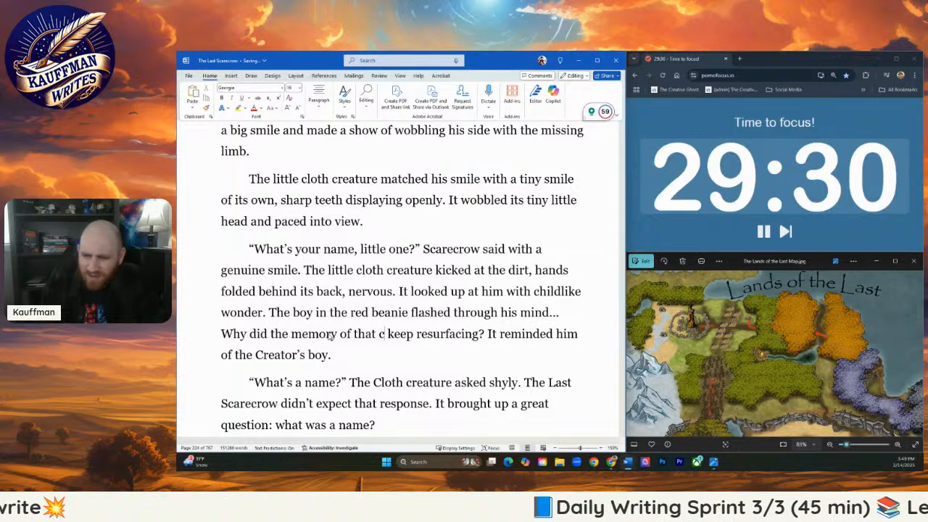
{"action": "key", "text": "BackSpace"}
{"action": "type", "text": "kid"}
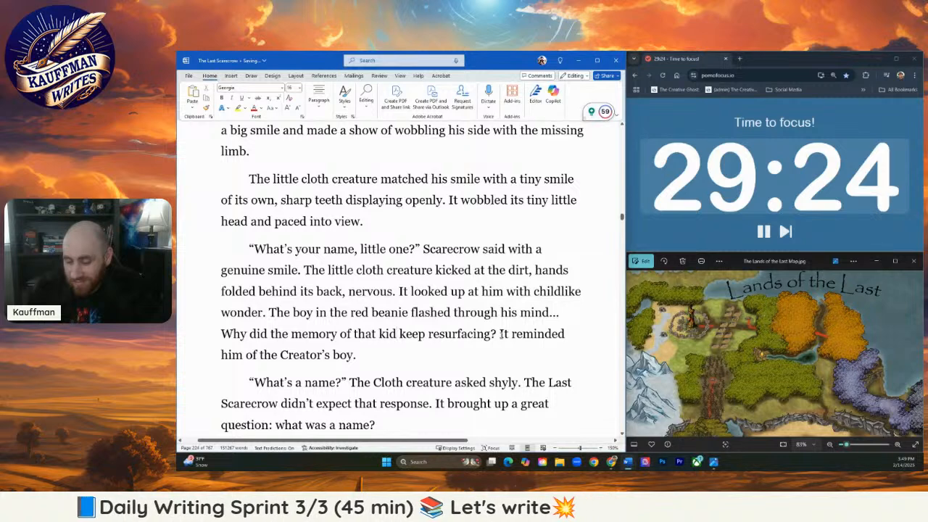
- Add the sentence "Maybe he was the only creator that Scarecrow could recall." after "keep resurfacing?"
{"action": "type", "text": "Maybe"}
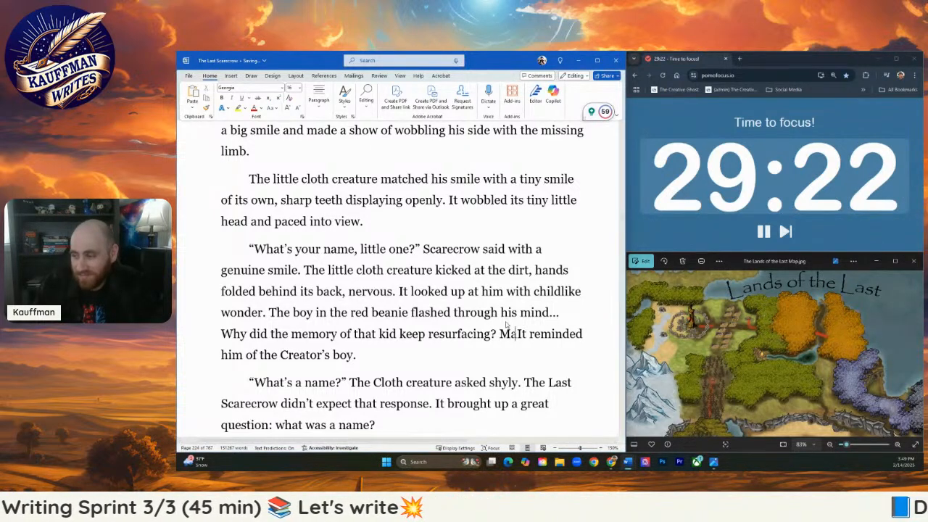
{"action": "type", "text": " it was"}
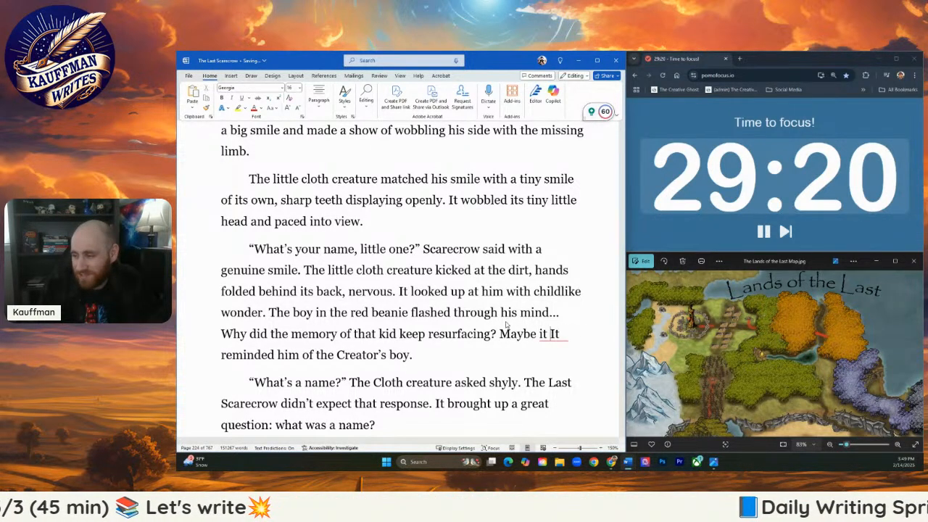
{"action": "key", "text": "BackSpace"}
{"action": "key", "text": "BackSpace"}
{"action": "key", "text": "BackSpace"}
{"action": "type", "text": "he was onl"}
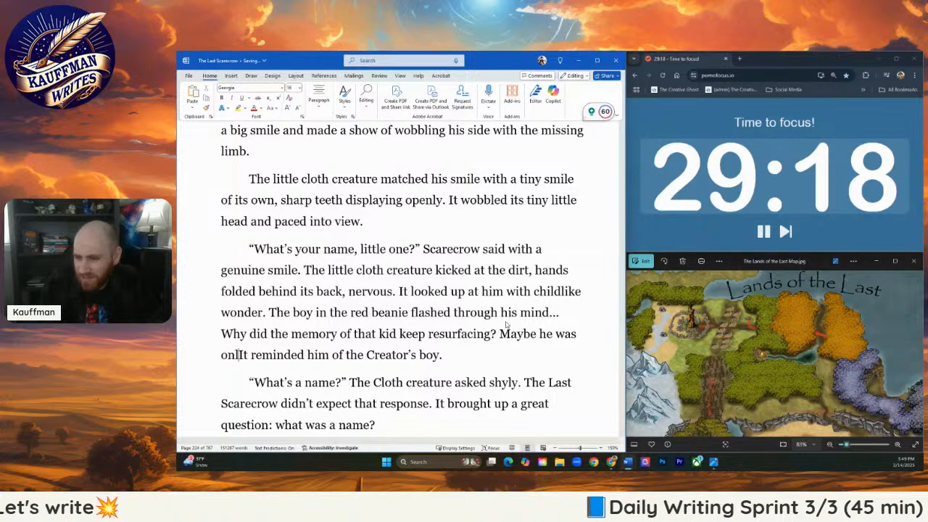
{"action": "key", "text": "BackSpace"}
{"action": "key", "text": "BackSpace"}
{"action": "key", "text": "BackSpace"}
{"action": "type", "text": "the only creatur"}
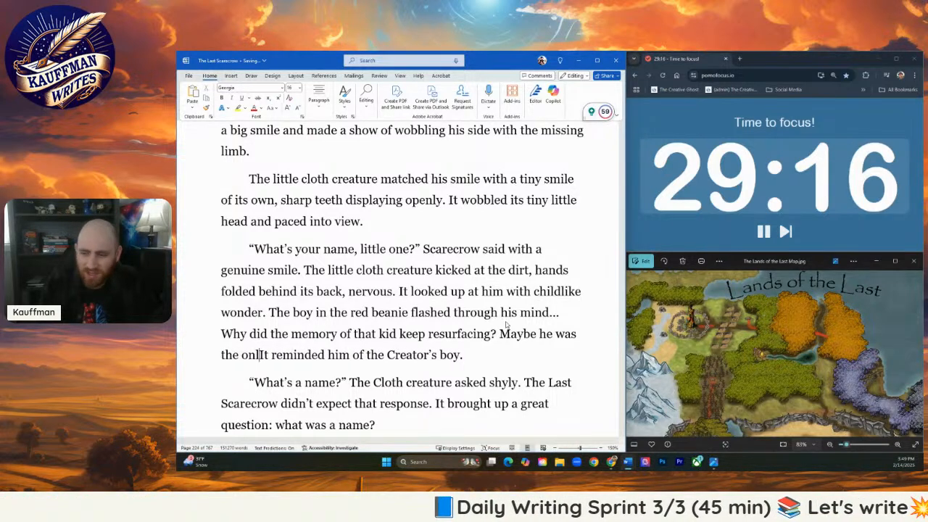
{"action": "key", "text": "BackSpace"}
{"action": "key", "text": "BackSpace"}
{"action": "type", "text": "or"}
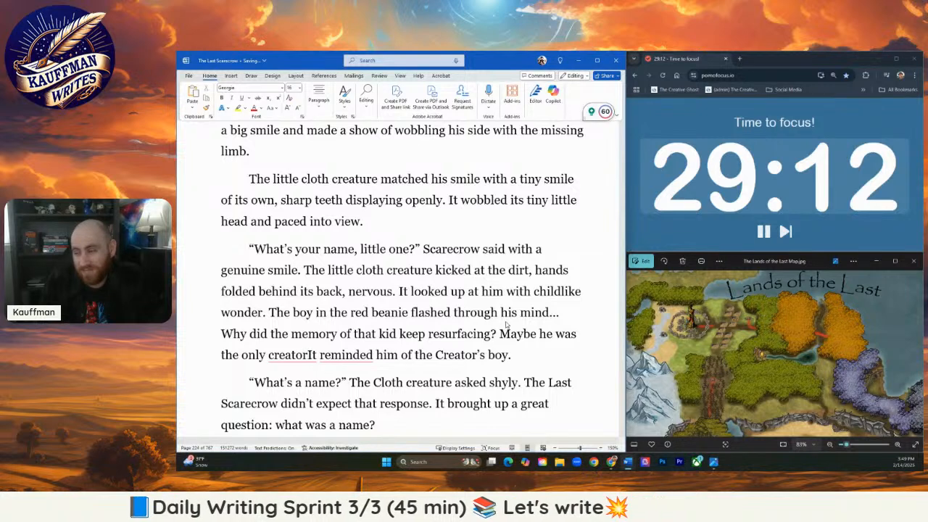
{"action": "type", "text": " that "}
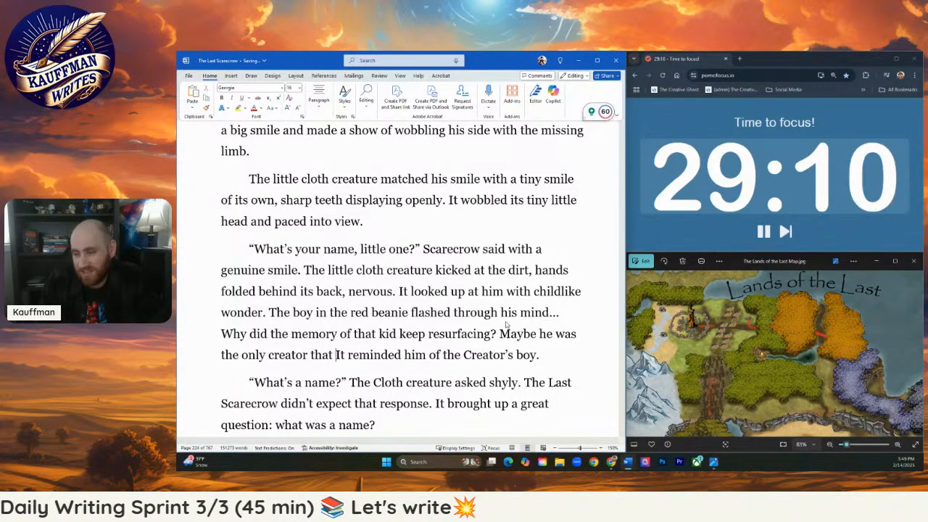
{"action": "type", "text": "Scarecrow could"}
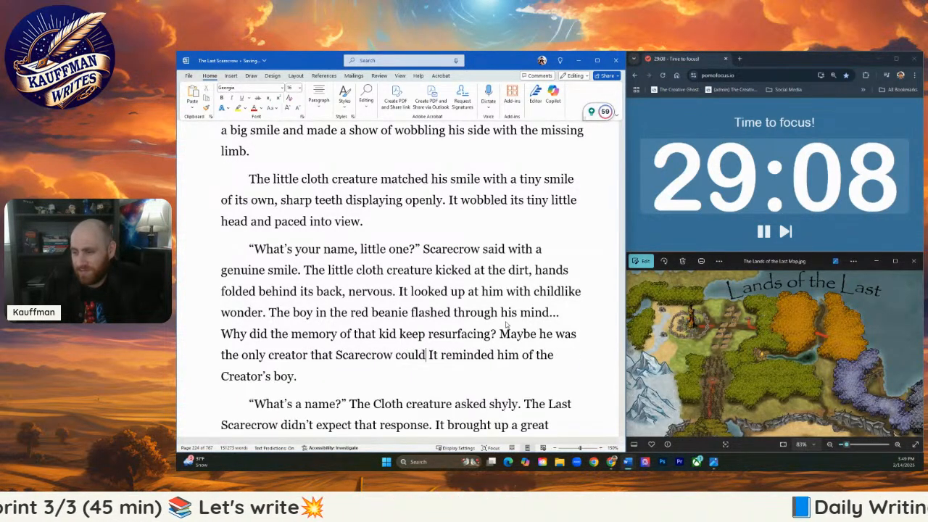
{"action": "type", "text": " recall."}
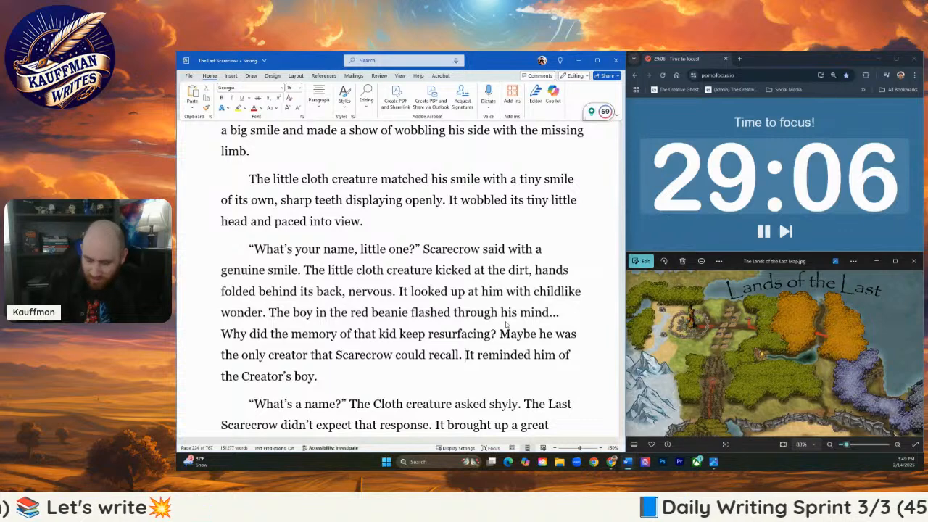
- Delete the sentence "It reminded him of the Creator's boy." from the end of the paragraph
{"action": "key", "text": "Delete"}
{"action": "key", "text": "Delete"}
{"action": "key", "text": "Delete"}
{"action": "key", "text": "Delete"}
{"action": "key", "text": "Delete"}
{"action": "key", "text": "Delete"}
{"action": "key", "text": "Delete"}
{"action": "key", "text": "Delete"}
{"action": "key", "text": "Delete"}
{"action": "key", "text": "Delete"}
{"action": "key", "text": "Delete"}
{"action": "key", "text": "Delete"}
{"action": "key", "text": "Delete"}
{"action": "key", "text": "Delete"}
{"action": "key", "text": "Delete"}
{"action": "key", "text": "Delete"}
{"action": "key", "text": "Delete"}
{"action": "key", "text": "Delete"}
{"action": "key", "text": "Delete"}
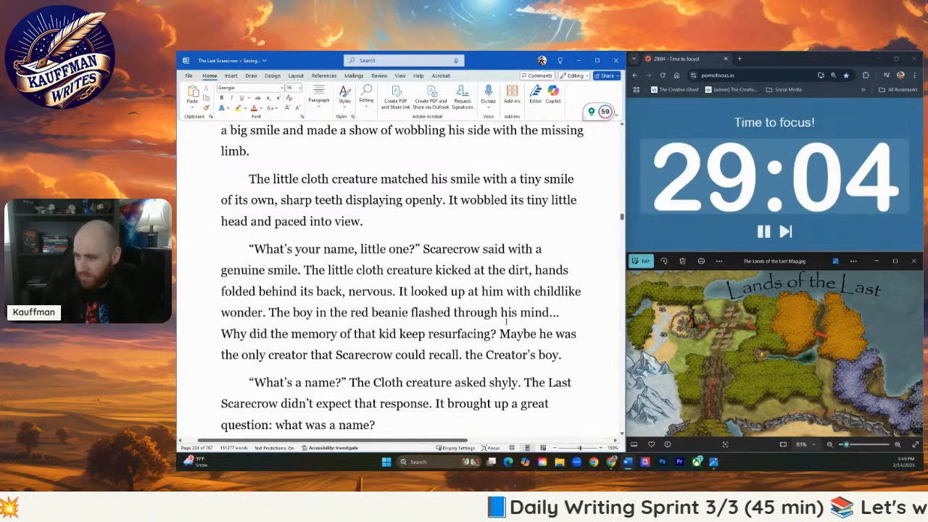
{"action": "key", "text": "Delete"}
{"action": "key", "text": "Delete"}
{"action": "key", "text": "Delete"}
{"action": "key", "text": "Delete"}
{"action": "key", "text": "Delete"}
{"action": "key", "text": "Delete"}
{"action": "key", "text": "Delete"}
{"action": "key", "text": "Delete"}
{"action": "key", "text": "Delete"}
{"action": "key", "text": "Delete"}
{"action": "key", "text": "Delete"}
{"action": "key", "text": "Delete"}
{"action": "key", "text": "Delete"}
{"action": "key", "text": "Delete"}
{"action": "key", "text": "Delete"}
{"action": "key", "text": "Delete"}
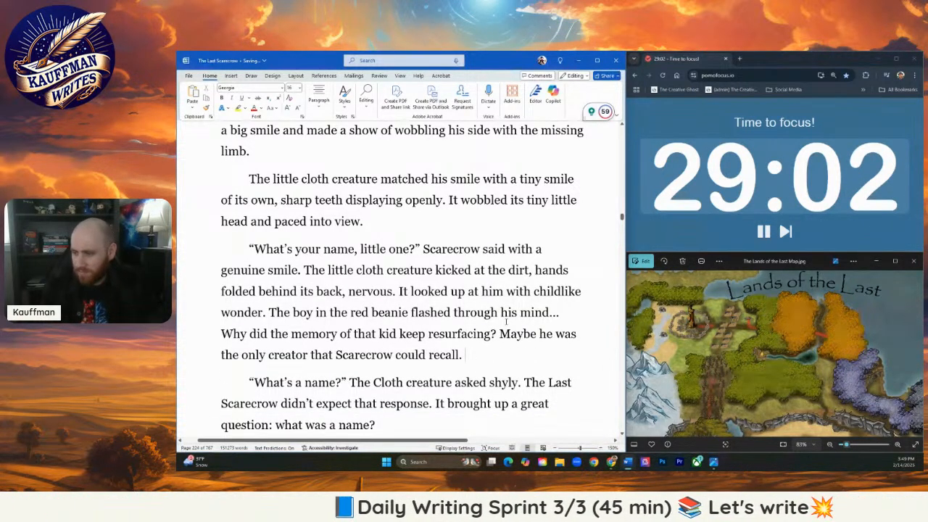
- Lowercase "Cloth" in "The Cloth creature asked shyly" and delete the two sentences after it, through "what was a name?"
{"action": "scroll", "coordinate": [475, 334], "scroll_direction": "down", "scroll_amount": 2}
{"action": "scroll", "coordinate": [475, 333], "scroll_direction": "down", "scroll_amount": 2}
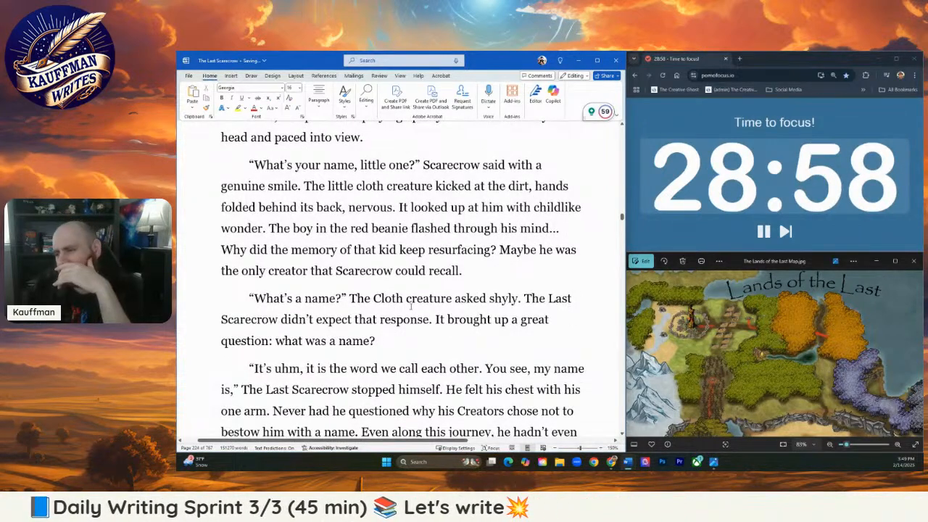
{"action": "left_click_drag", "start_coordinate": [372, 298], "coordinate": [381, 299]}
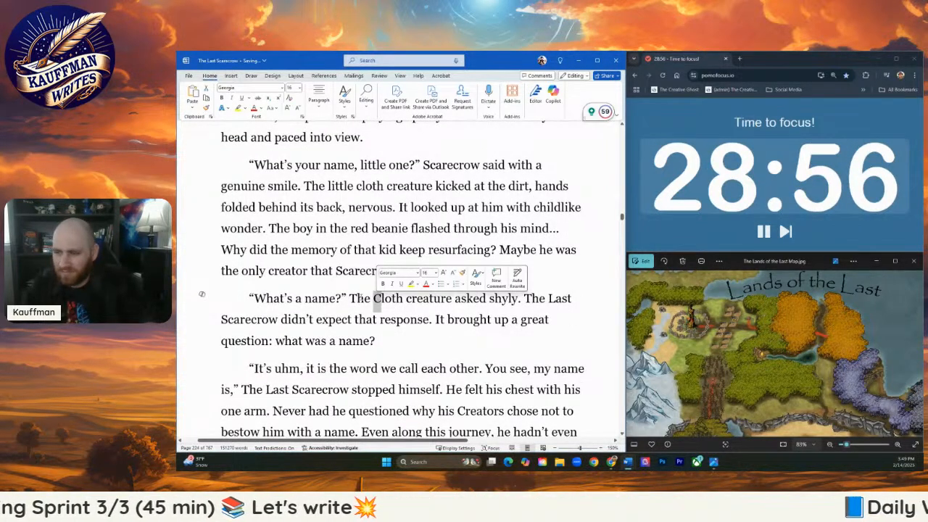
{"action": "type", "text": "c"}
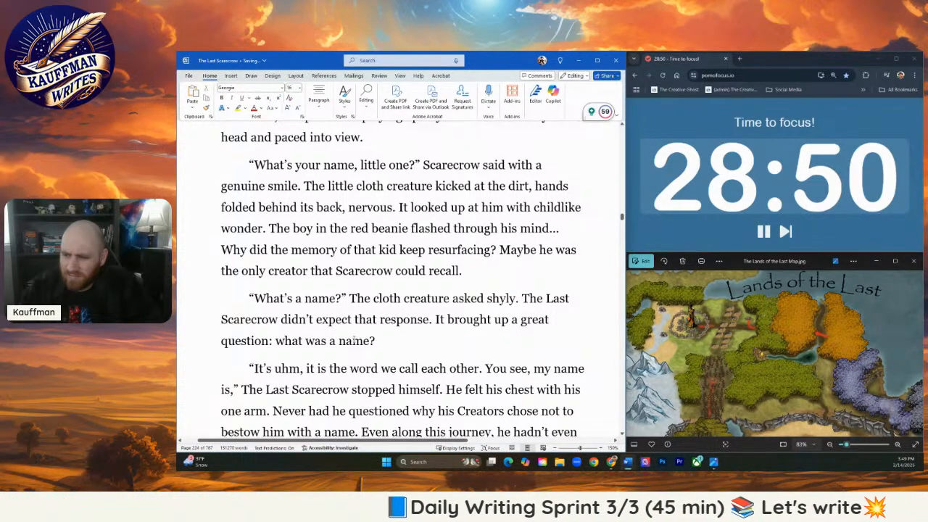
{"action": "left_click_drag", "start_coordinate": [386, 337], "coordinate": [517, 303]}
{"action": "key", "text": "BackSpace"}
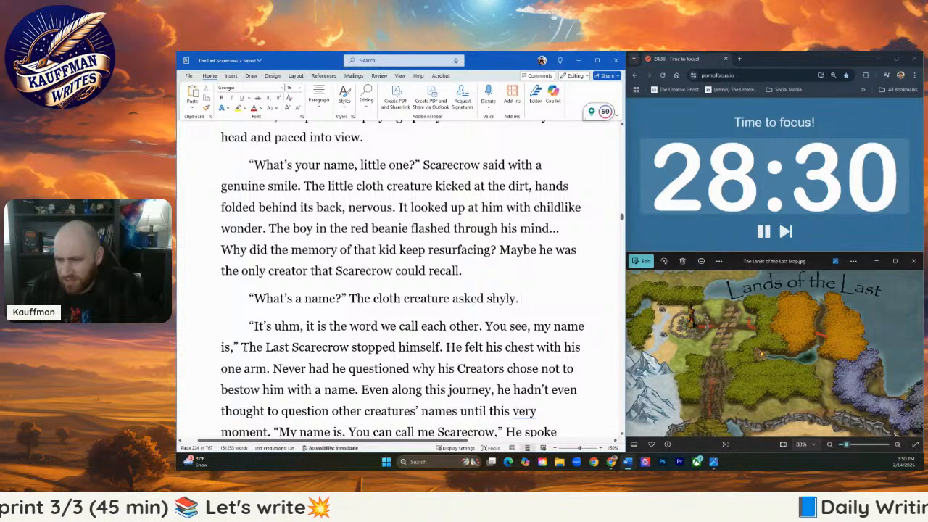
- Change "The Last Scarecrow stopped himself." to "He stopped himself, realizing he didn't quite know the answer to that."
{"action": "left_click_drag", "start_coordinate": [261, 347], "coordinate": [351, 347]}
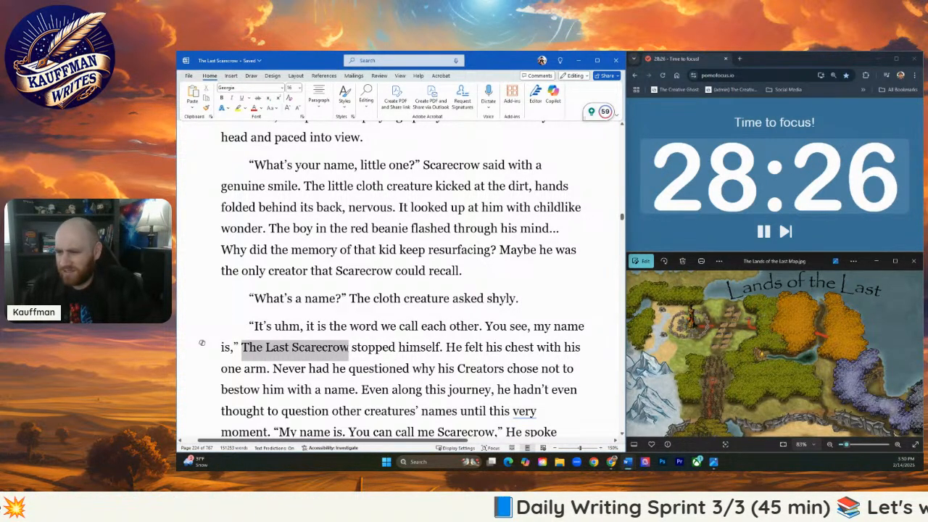
{"action": "type", "text": "He"}
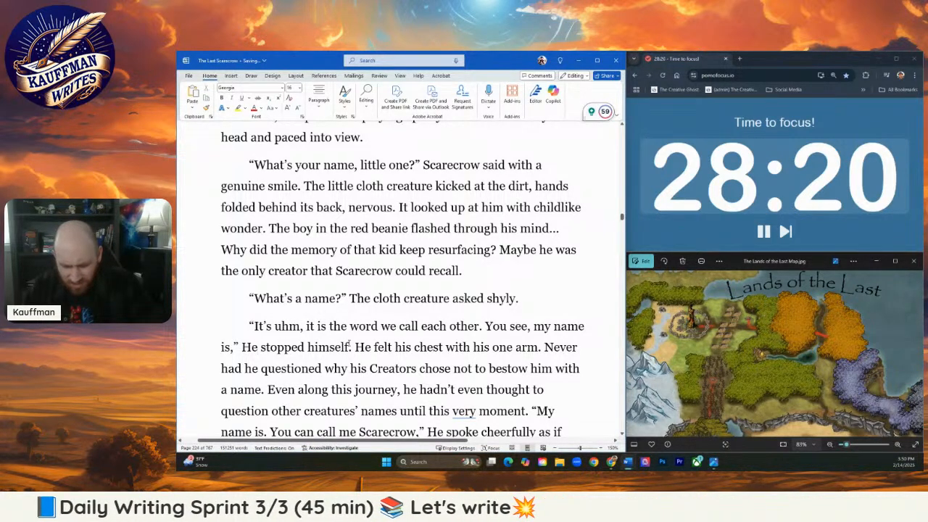
{"action": "type", "text": ", realizing h"}
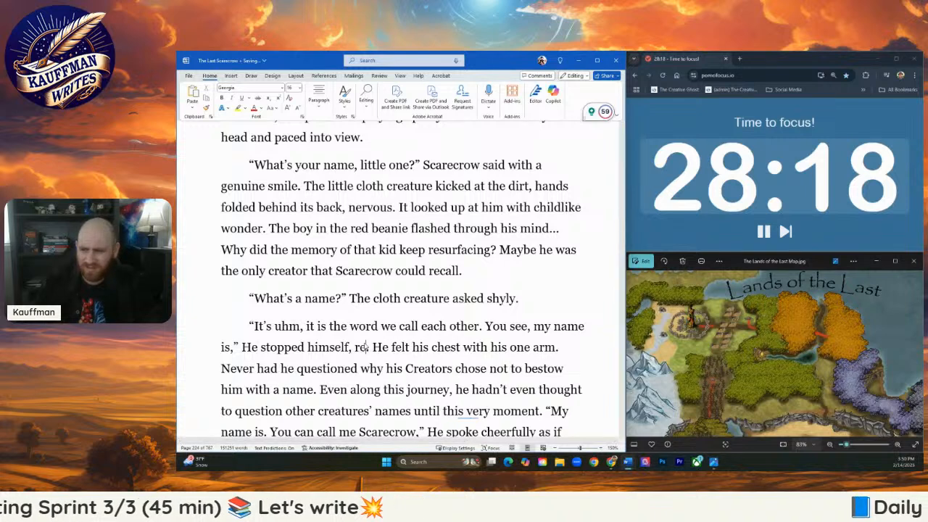
{"action": "type", "text": "e had"}
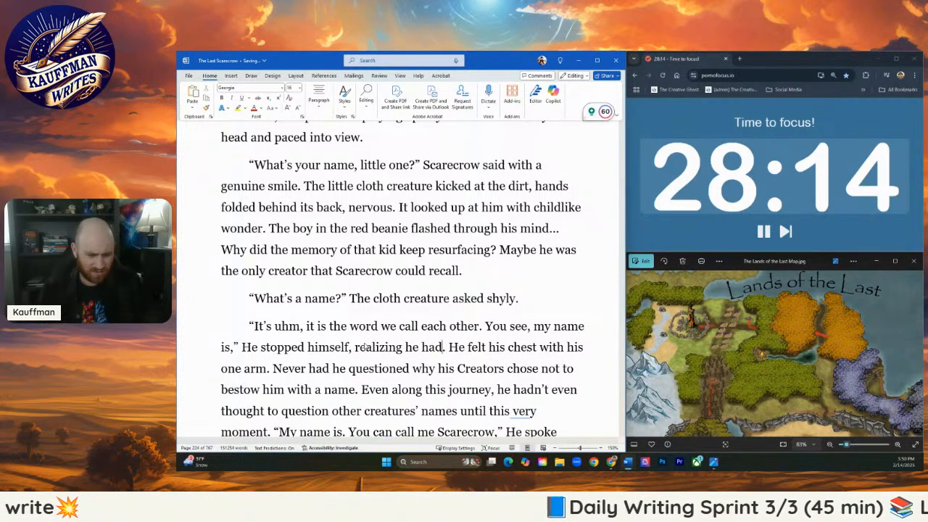
{"action": "key", "text": "BackSpace"}
{"action": "key", "text": "BackSpace"}
{"action": "key", "text": "BackSpace"}
{"action": "type", "text": "didn"}
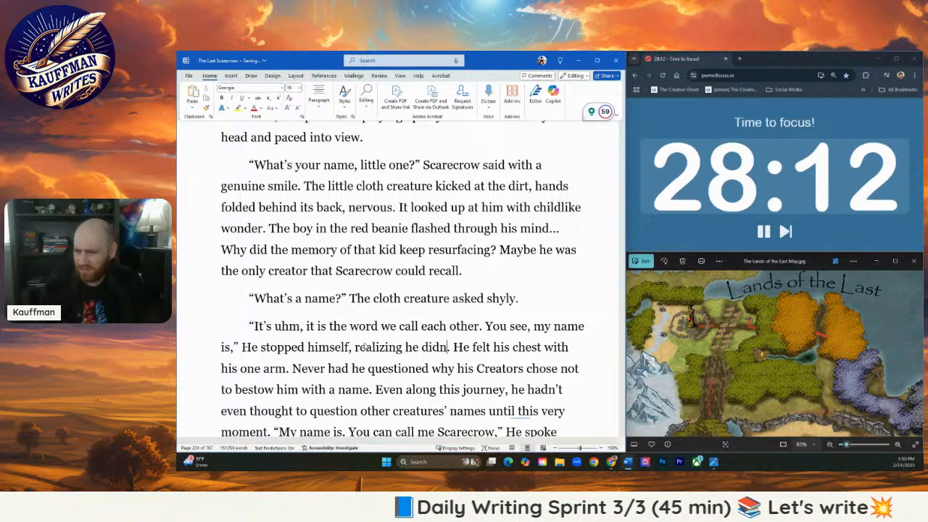
{"action": "type", "text": "'t quite k"}
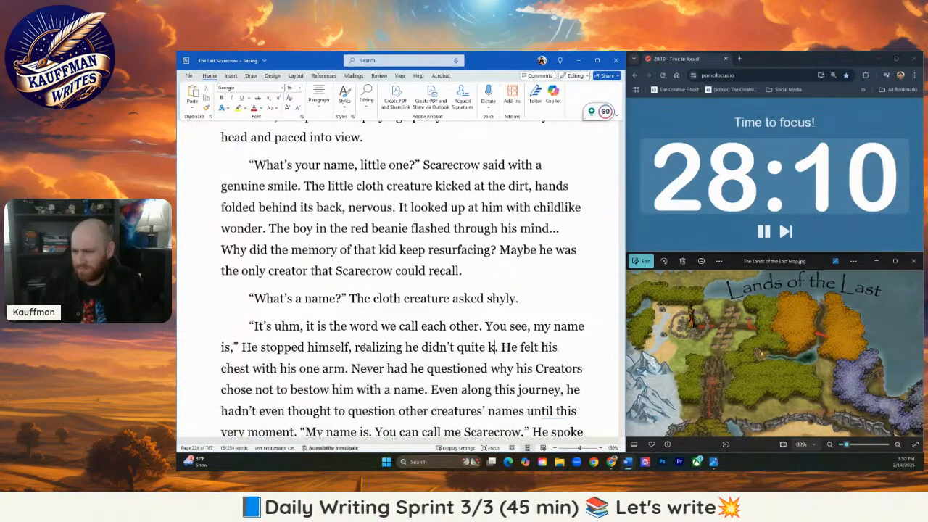
{"action": "type", "text": "now the answer to that"}
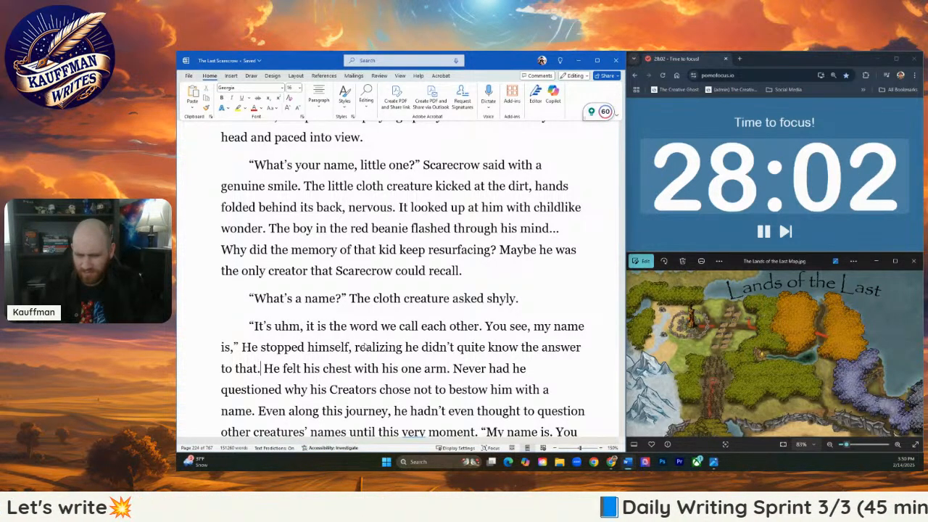
{"action": "key", "text": "Right"}
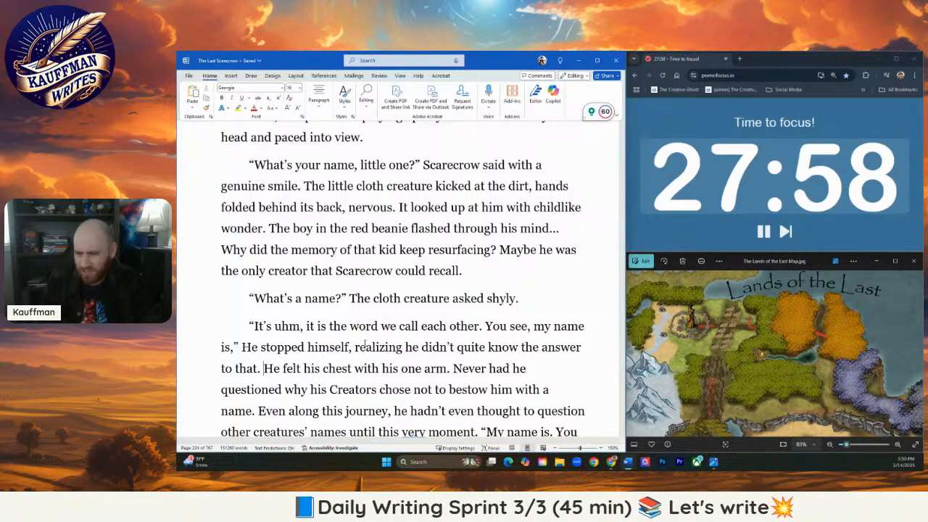
- Replace the sentences from "Never had he questioned" through "very moment." with "He was a Scarecrow so his name was... Scarecrow, right?"
{"action": "scroll", "coordinate": [418, 319], "scroll_direction": "down", "scroll_amount": 3}
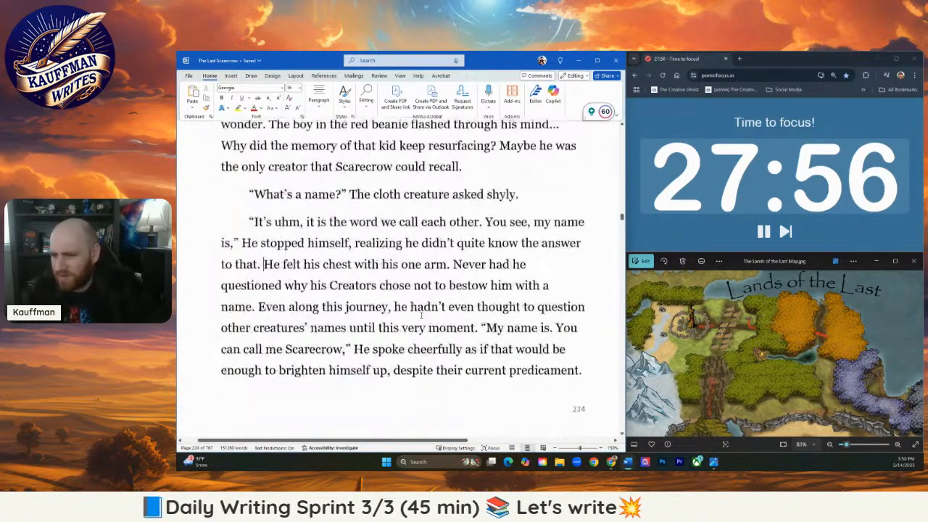
{"action": "left_click_drag", "start_coordinate": [453, 255], "coordinate": [483, 324]}
{"action": "type", "text": "He"}
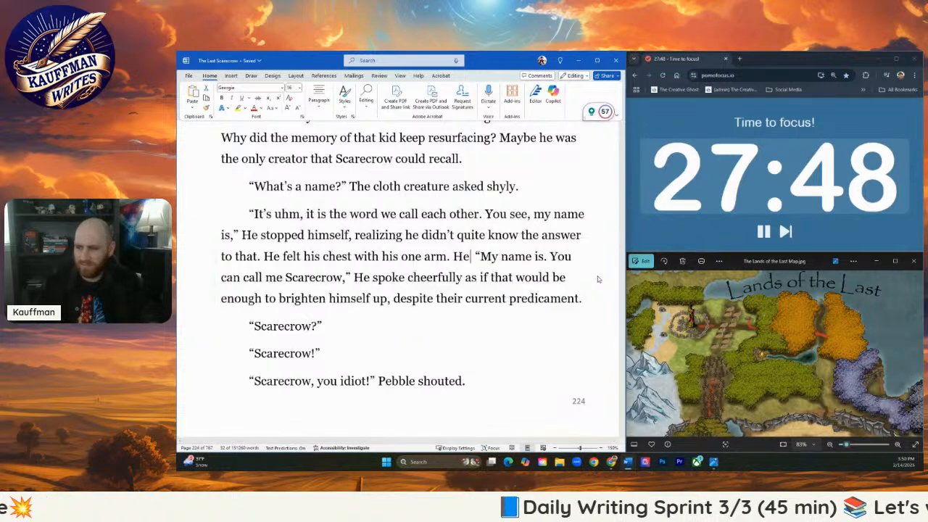
{"action": "type", "text": " was"}
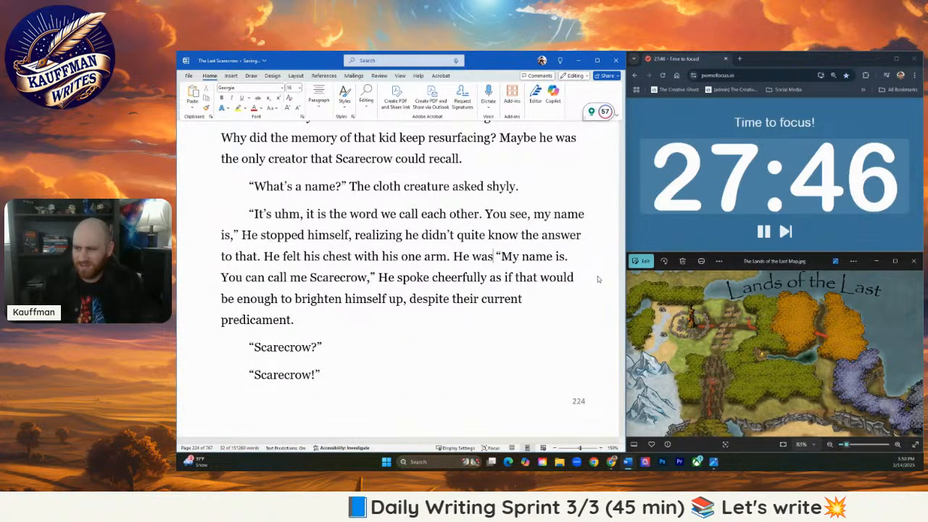
{"action": "type", "text": " a Scarecr "}
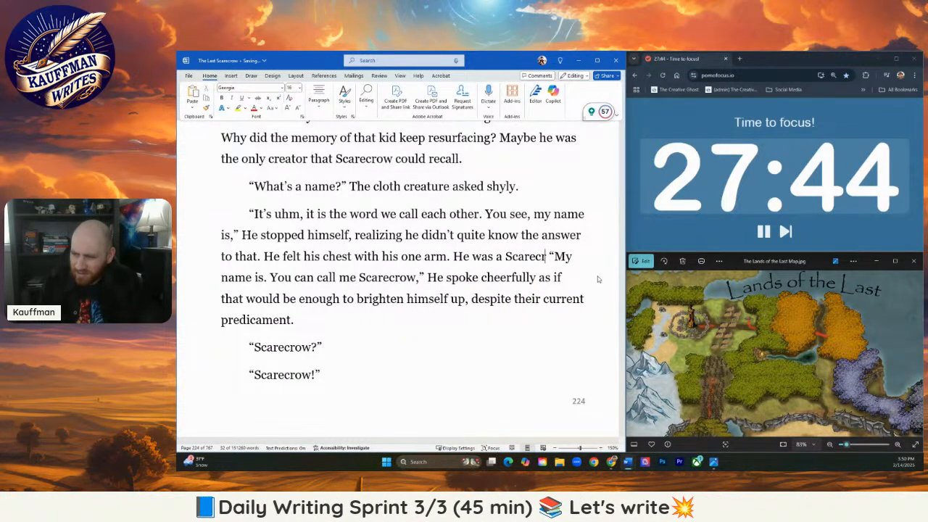
{"action": "type", "text": "ow so his name was"}
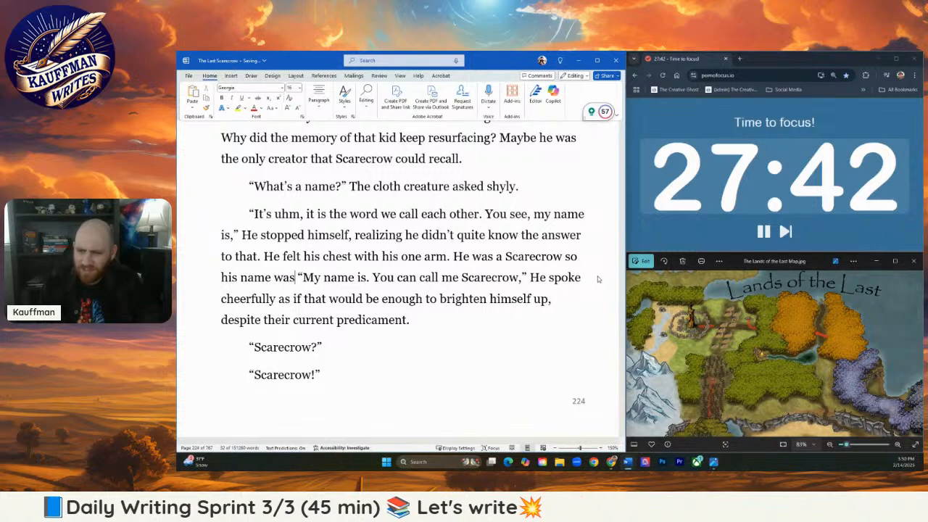
{"action": "type", "text": "... Scarer"}
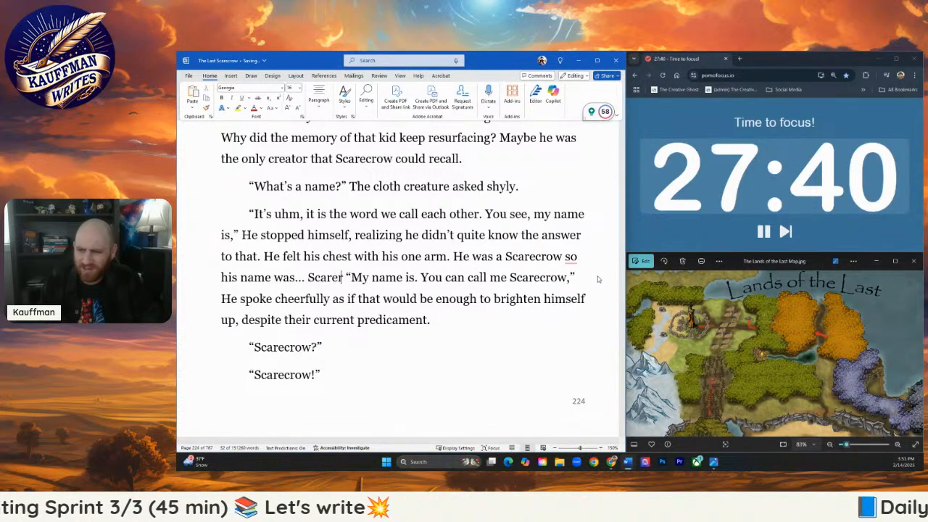
{"action": "type", "text": "vr"}
{"action": "key", "text": "BackSpace"}
{"action": "key", "text": "BackSpace"}
{"action": "type", "text": "crow"}
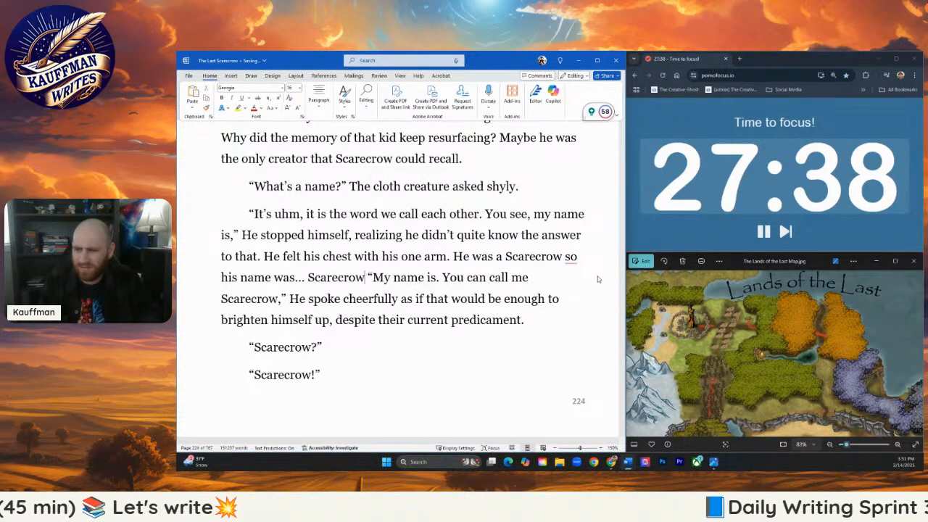
{"action": "type", "text": ", right?"}
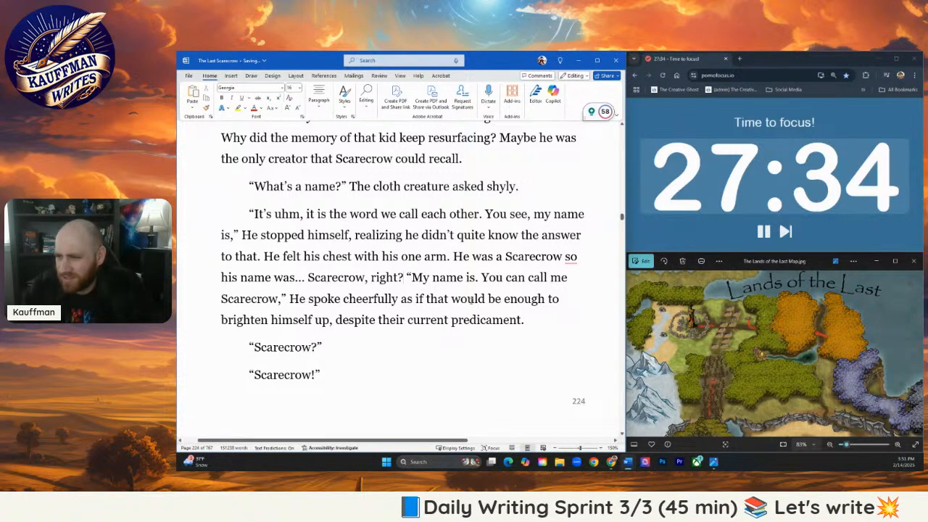
- Shorten Scarecrow's following line of dialogue to "Call me Scarecrow," and lowercase "he" in "he spoke cheerfully"
{"action": "left_click_drag", "start_coordinate": [412, 278], "coordinate": [483, 282]}
{"action": "key", "text": "BackSpace"}
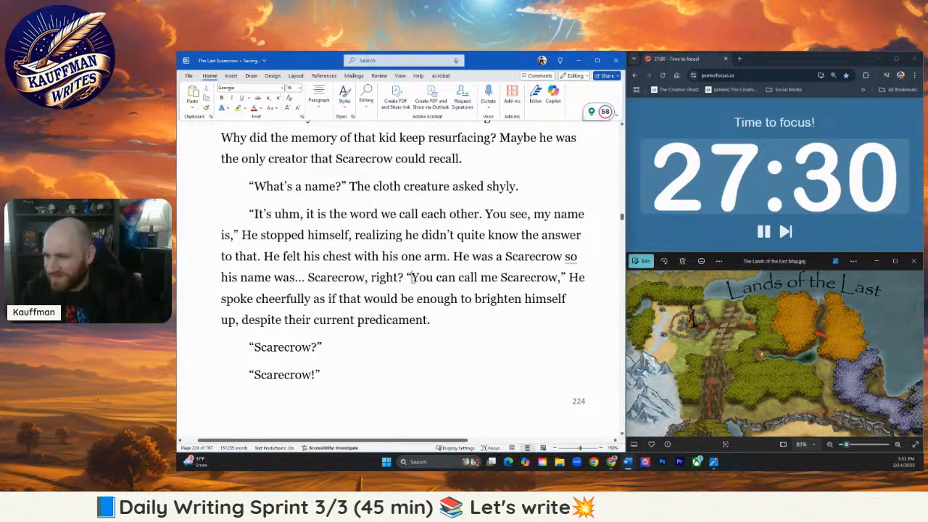
{"action": "left_click_drag", "start_coordinate": [412, 278], "coordinate": [463, 282]}
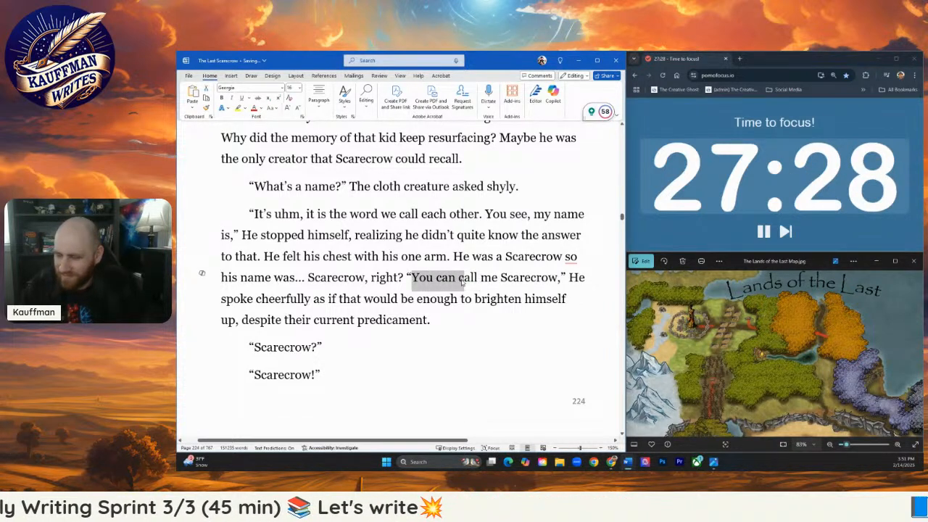
{"action": "type", "text": "C"}
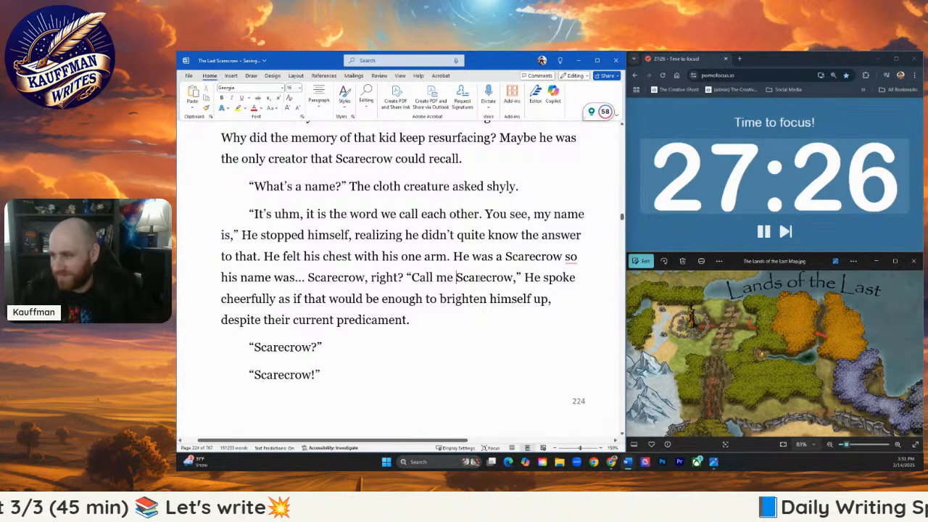
{"action": "left_click_drag", "start_coordinate": [524, 278], "coordinate": [531, 277]}
{"action": "type", "text": "h"}
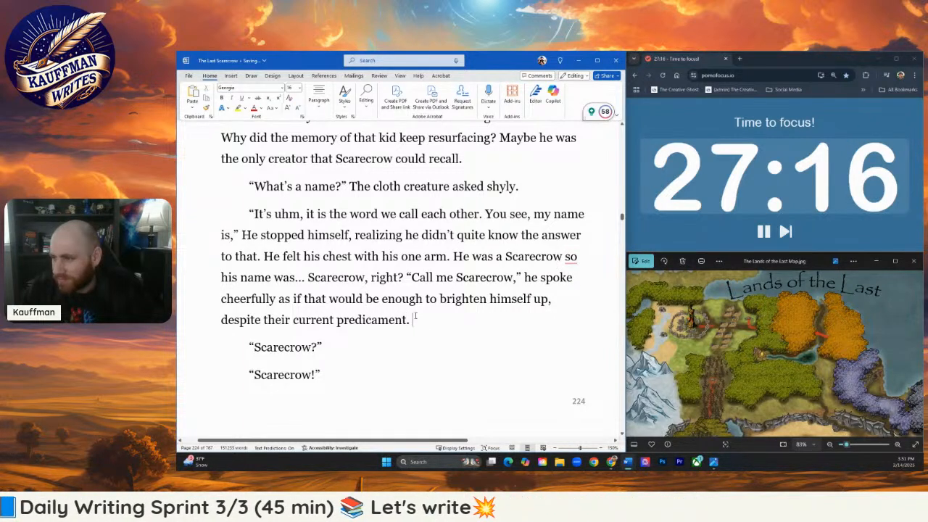
- Delete the "he spoke cheerfully" narration through "predicament.", end the quote with a period, and add "He grinned."
{"action": "left_click_drag", "start_coordinate": [415, 319], "coordinate": [554, 281]}
{"action": "key", "text": "BackSpace"}
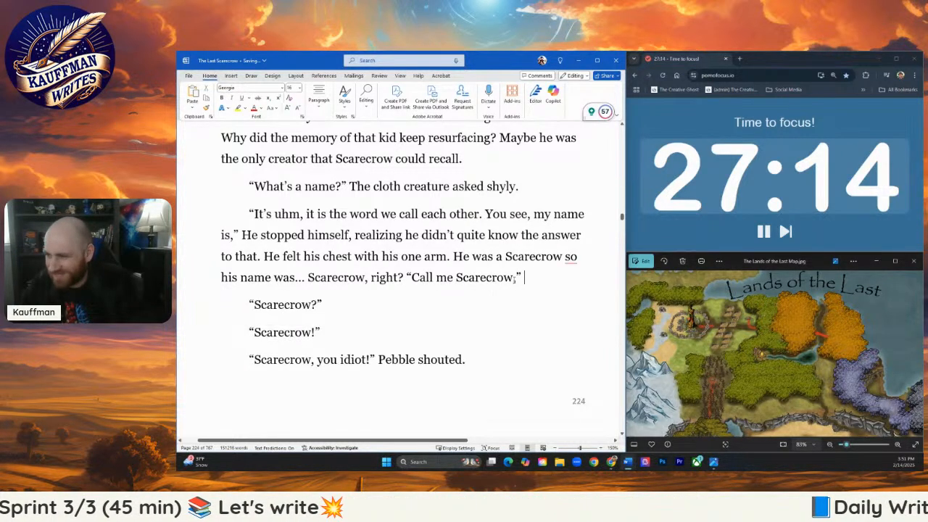
{"action": "key", "text": "BackSpace"}
{"action": "type", "text": ".” "}
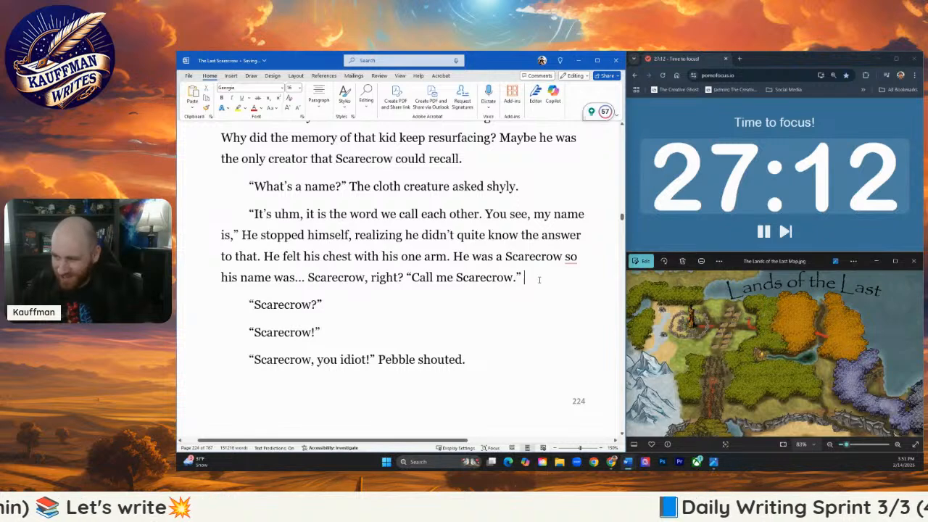
{"action": "type", "text": "He grinned."}
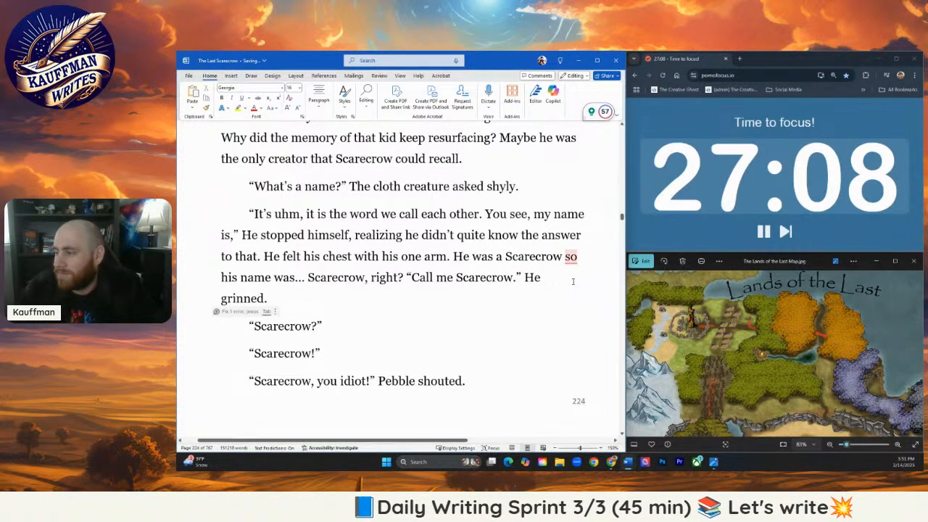
- Apply the suggested grammar correction to insert a comma after "He was a Scarecrow"
{"action": "left_click", "coordinate": [572, 282]}
{"action": "mouse_move", "coordinate": [571, 258]}
{"action": "left_click", "coordinate": [577, 276]}
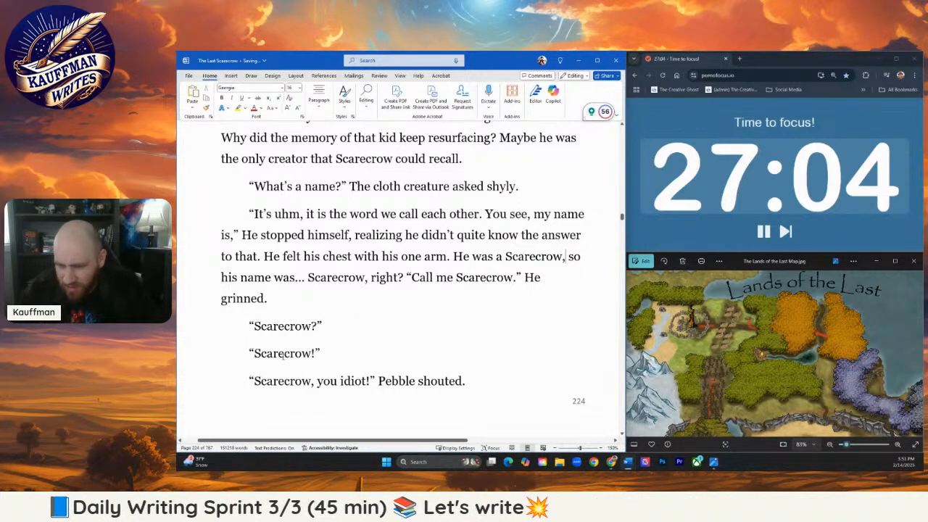
- Delete the "Scarecrow?" and "Scarecrow!" lines, close the empty paragraph, and restore the first-line indent of "Scarecrow, you idiot!"
{"action": "scroll", "coordinate": [281, 306], "scroll_direction": "down", "scroll_amount": 3}
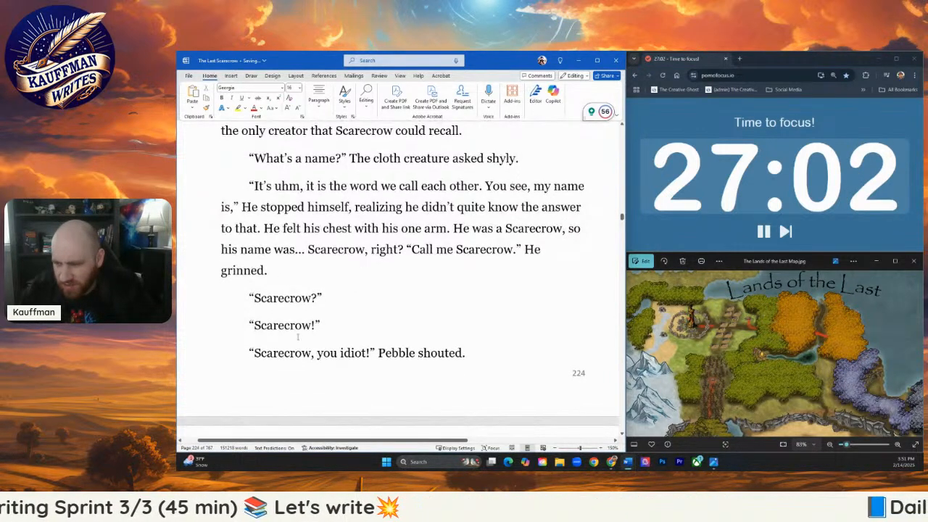
{"action": "left_click", "coordinate": [249, 259]}
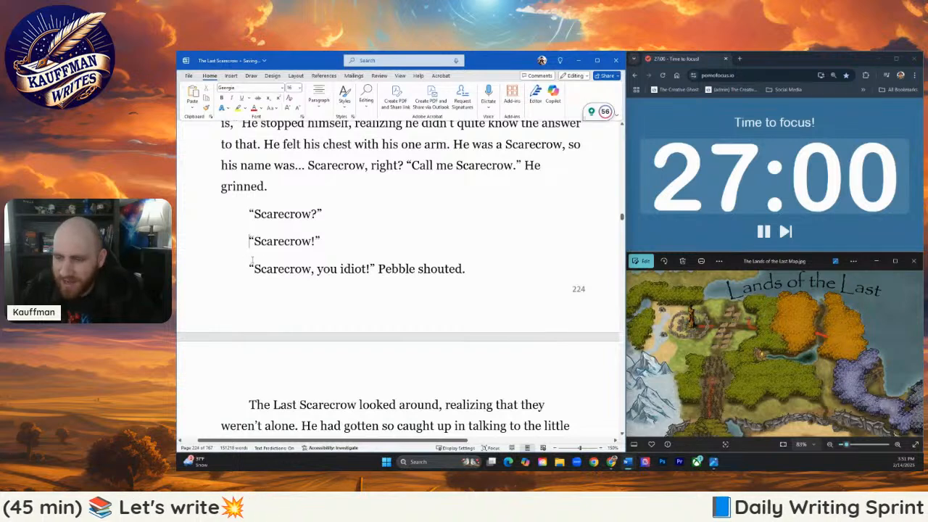
{"action": "left_click_drag", "start_coordinate": [255, 258], "coordinate": [244, 215]}
{"action": "key", "text": "BackSpace"}
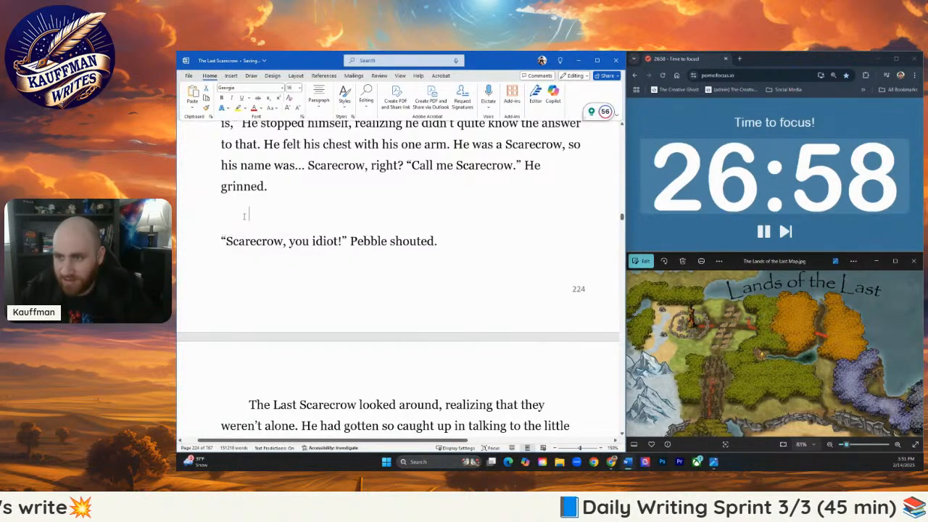
{"action": "key", "text": "BackSpace"}
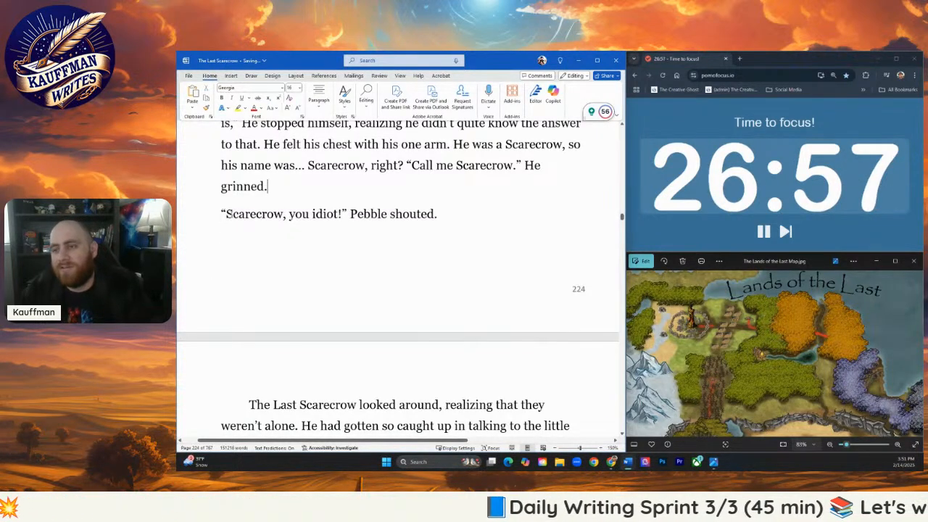
{"action": "left_click", "coordinate": [217, 213]}
{"action": "key", "text": "Tab"}
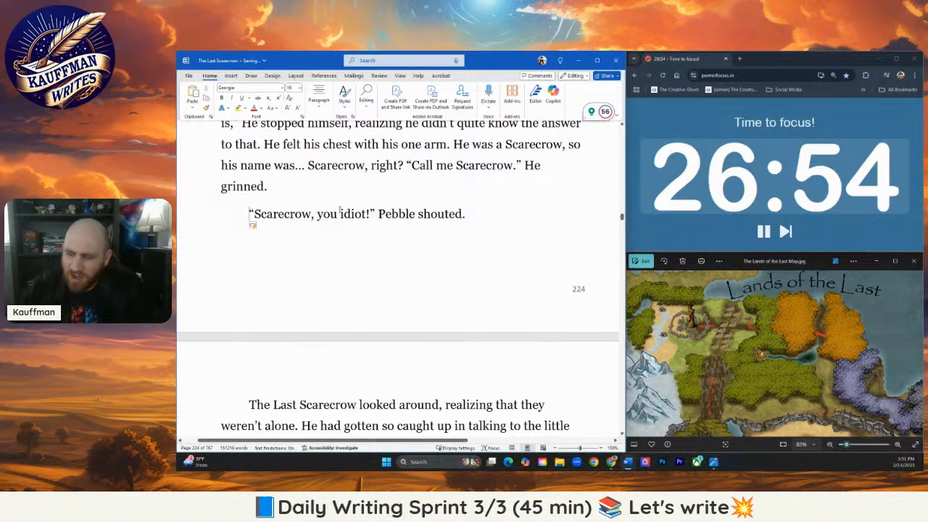
- Select the word "idiot" in Pebble's shouted line
{"action": "left_click_drag", "start_coordinate": [341, 213], "coordinate": [367, 213]}
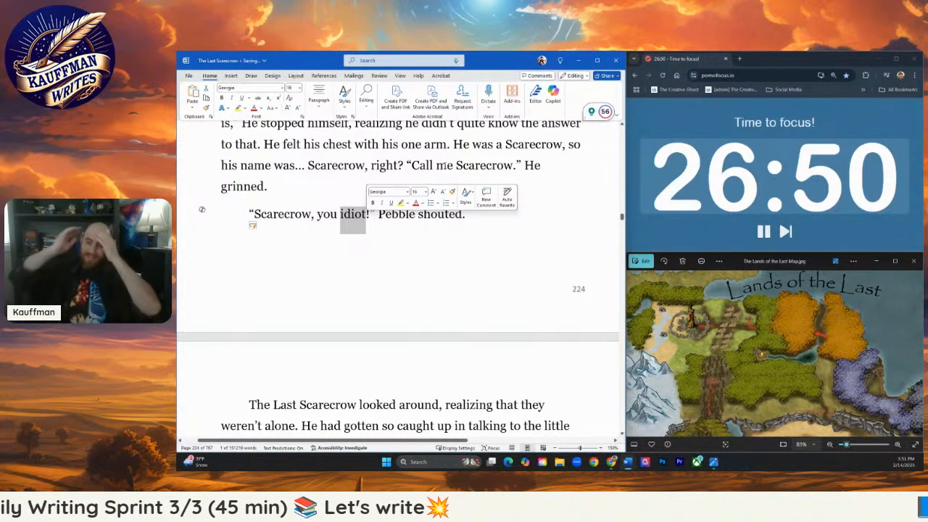
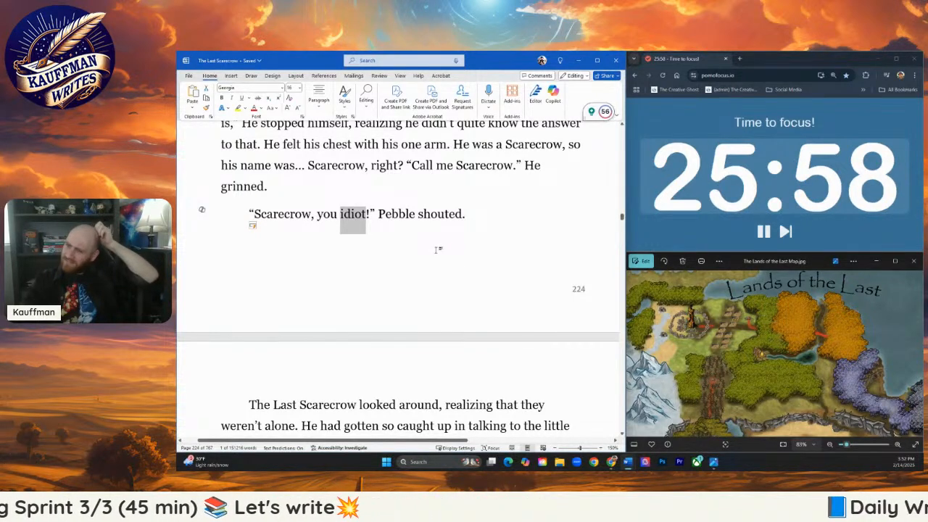
- Extend the narration after Pebble's "Scarecrow, you idiot!" so it reads "Pebble shouted, her voice sounding muted."
{"action": "left_click", "coordinate": [366, 223]}
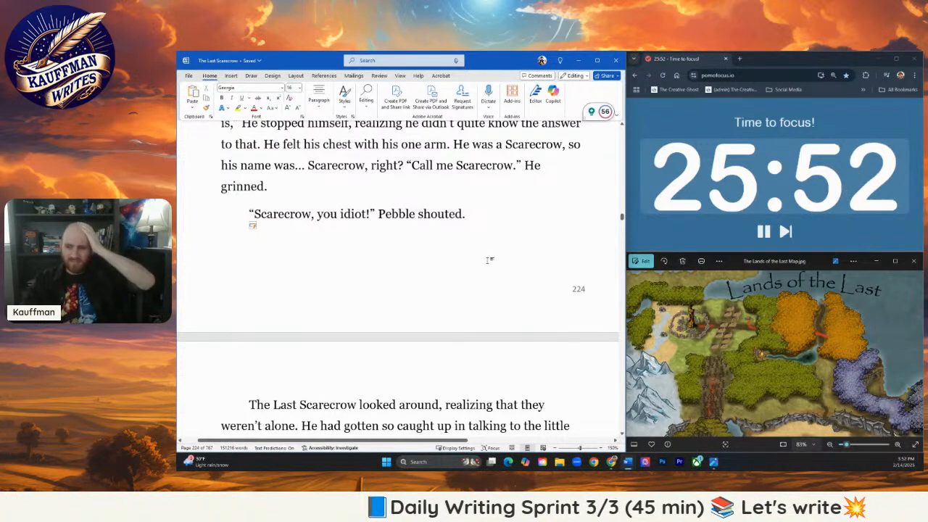
{"action": "scroll", "coordinate": [349, 303], "scroll_direction": "down", "scroll_amount": 3}
{"action": "scroll", "coordinate": [349, 303], "scroll_direction": "up", "scroll_amount": 3}
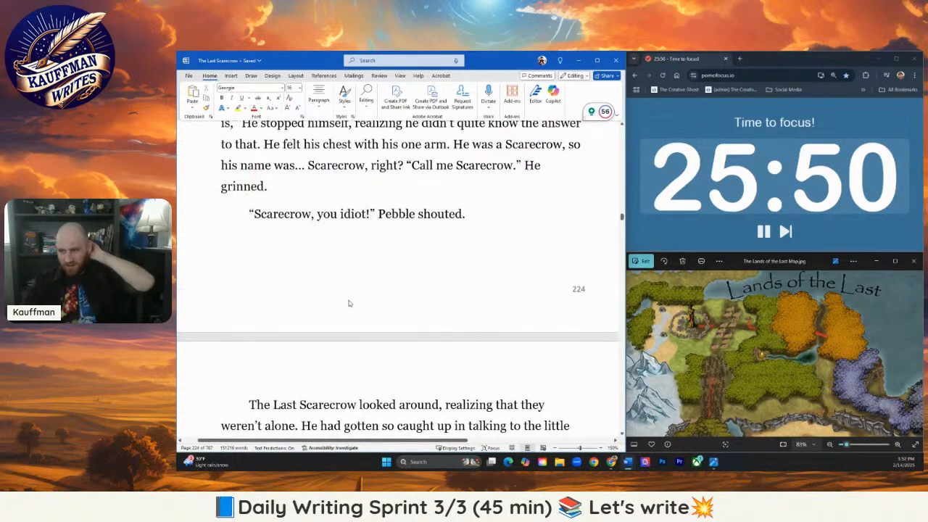
{"action": "scroll", "coordinate": [349, 303], "scroll_direction": "down", "scroll_amount": 1}
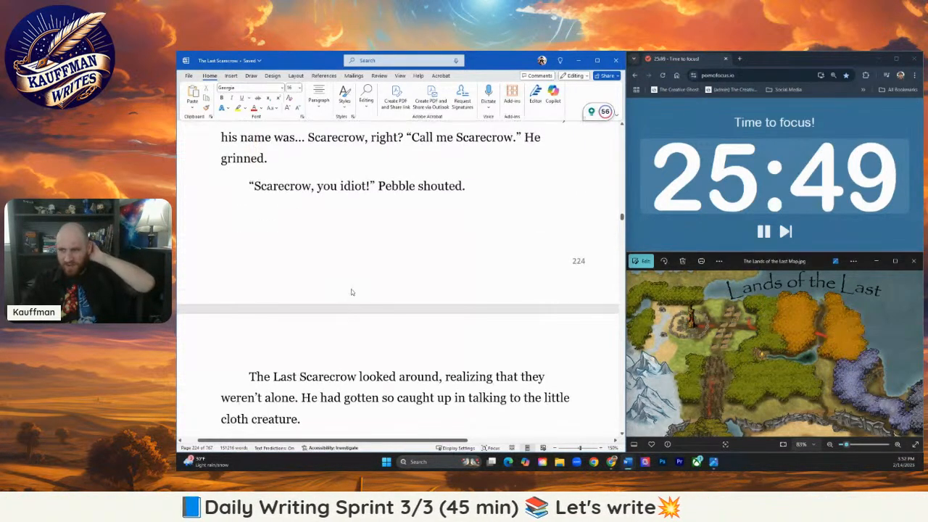
{"action": "left_click", "coordinate": [463, 187]}
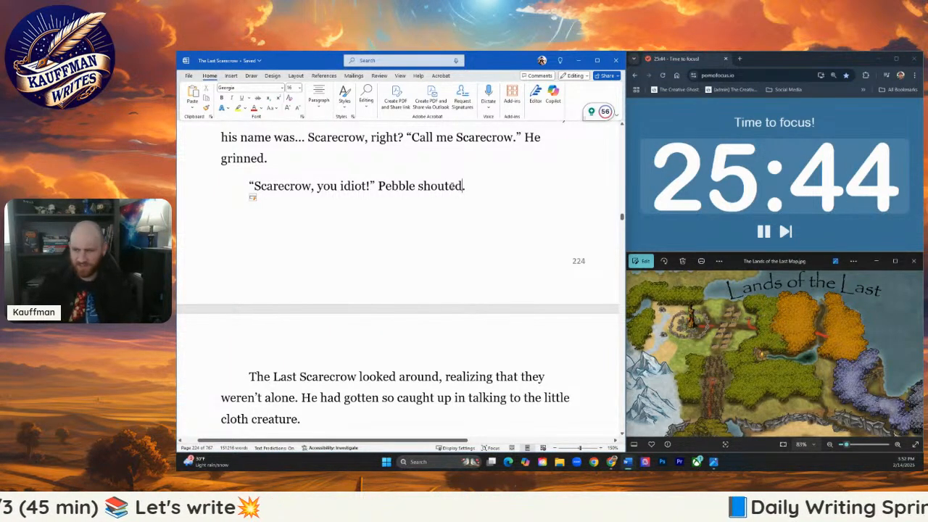
{"action": "type", "text": ", her fo"}
{"action": "key", "text": "BackSpace"}
{"action": "key", "text": "BackSpace"}
{"action": "type", "text": "voi"}
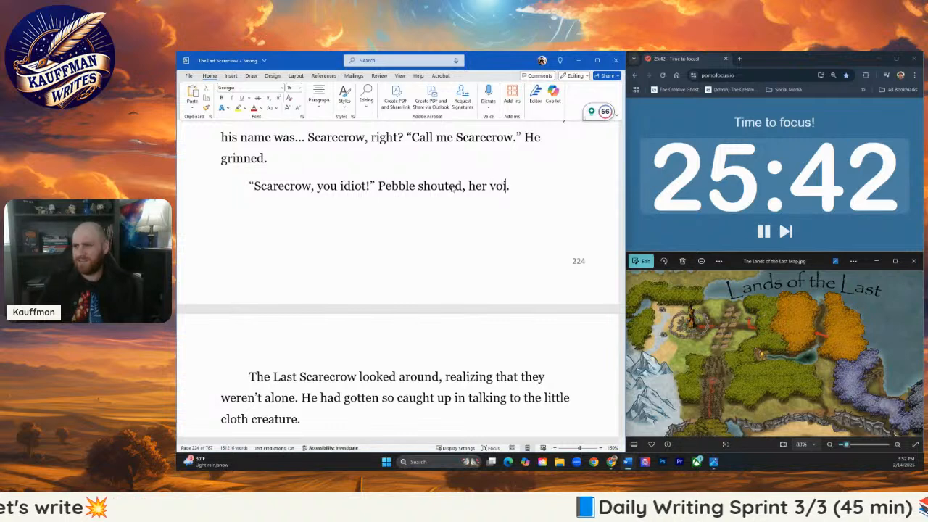
{"action": "type", "text": "ce sounding mute"}
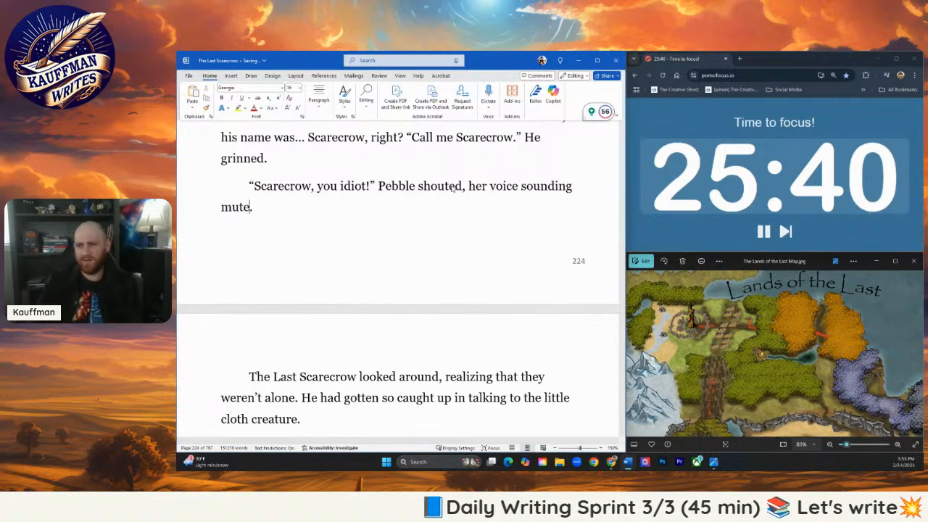
{"action": "type", "text": "d"}
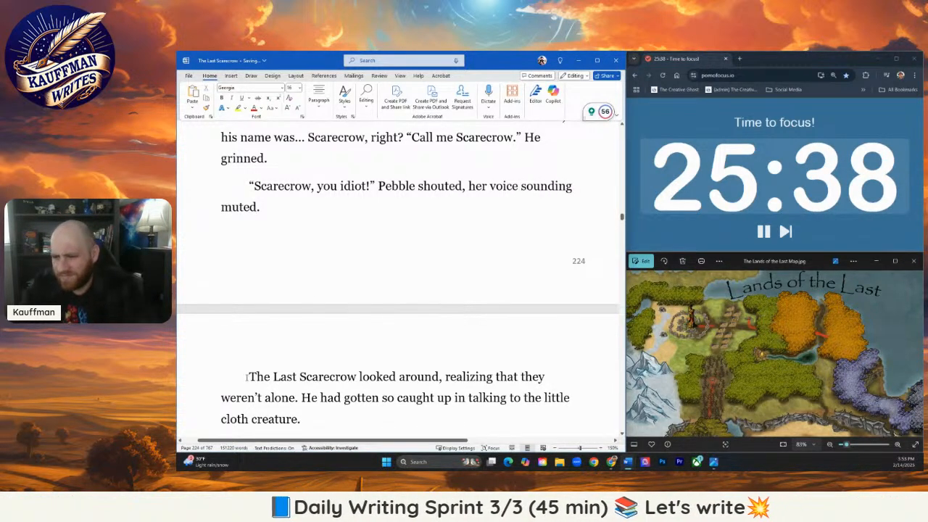
- Replace "The Last Scarecrow" with "He" in the following paragraph and rewrite everything after "looked around," as "spotting Pebble rolled her"
{"action": "left_click_drag", "start_coordinate": [247, 376], "coordinate": [359, 377]}
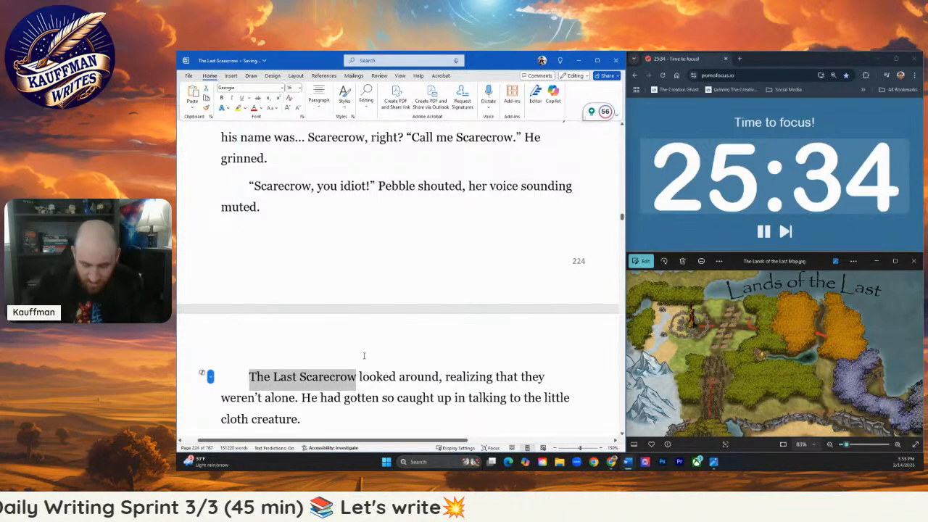
{"action": "type", "text": "He had"}
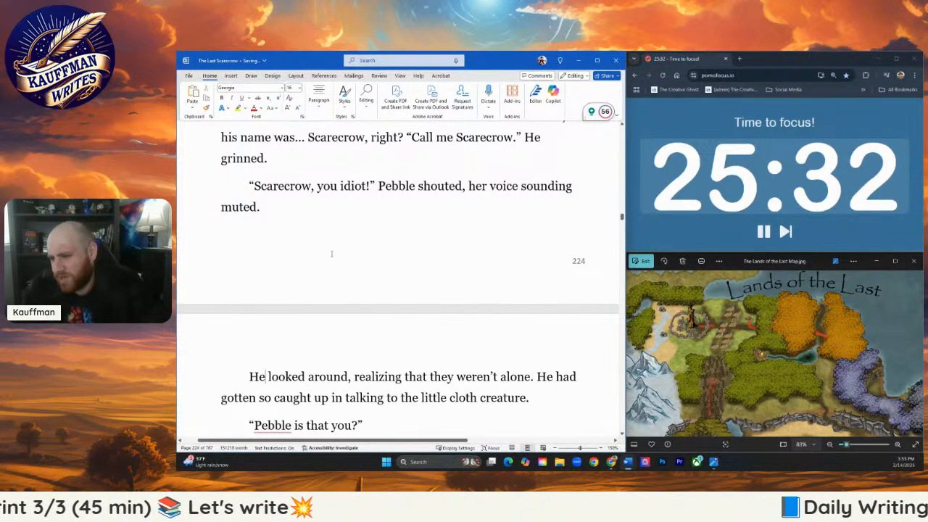
{"action": "scroll", "coordinate": [380, 365], "scroll_direction": "down", "scroll_amount": 1}
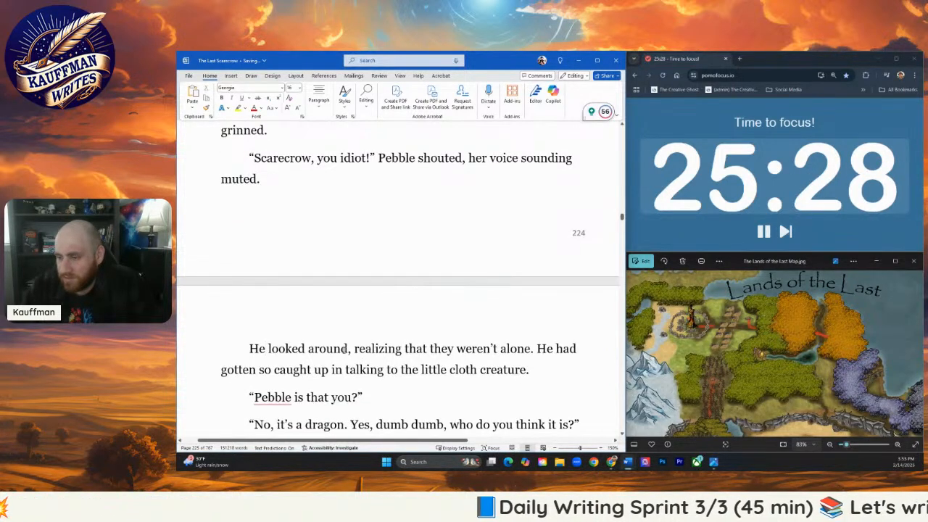
{"action": "left_click_drag", "start_coordinate": [540, 373], "coordinate": [354, 349]}
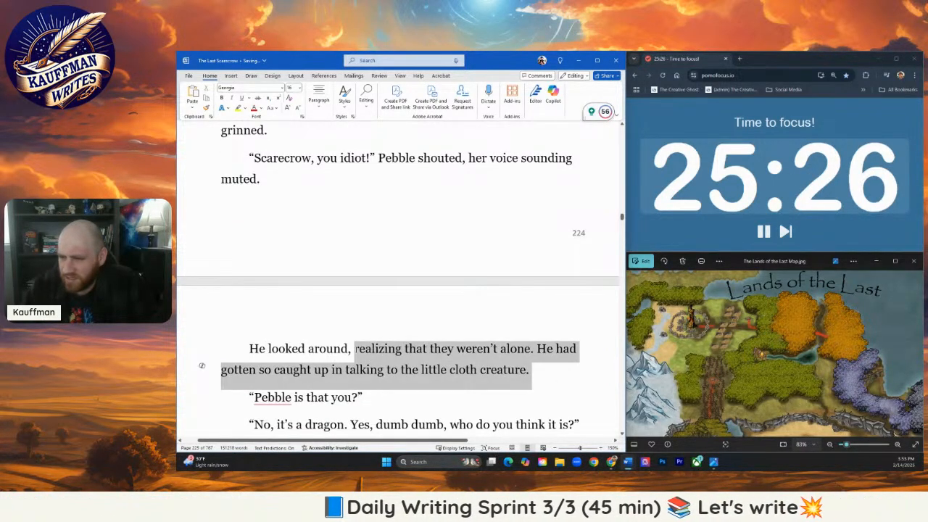
{"action": "type", "text": "spo"}
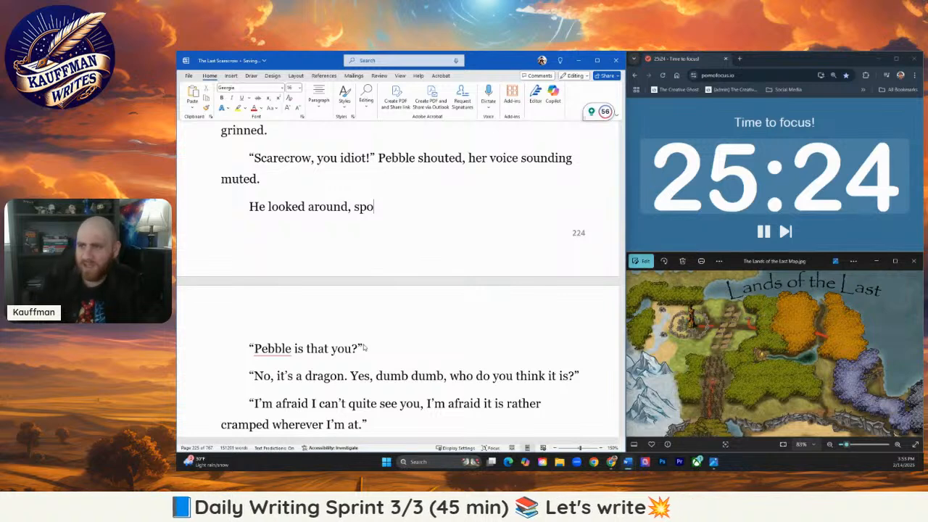
{"action": "type", "text": "tting Pe"}
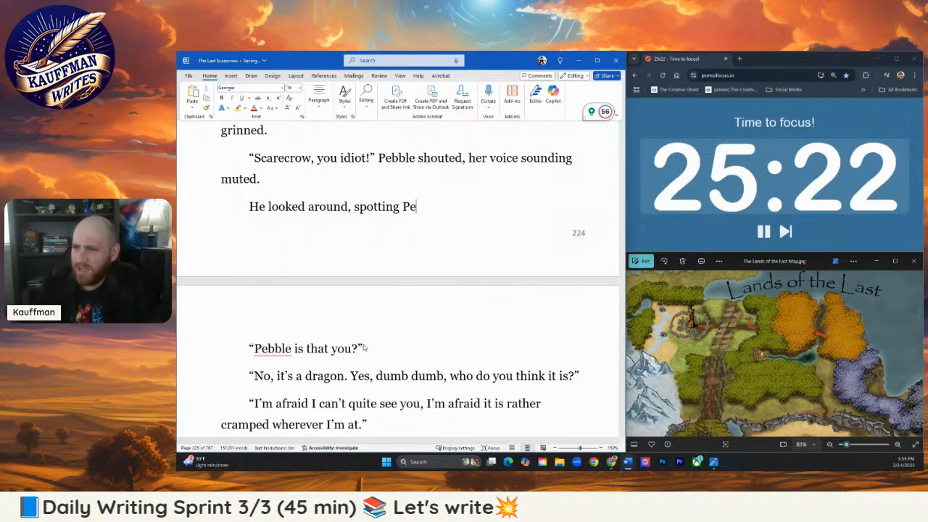
{"action": "type", "text": "bble r"}
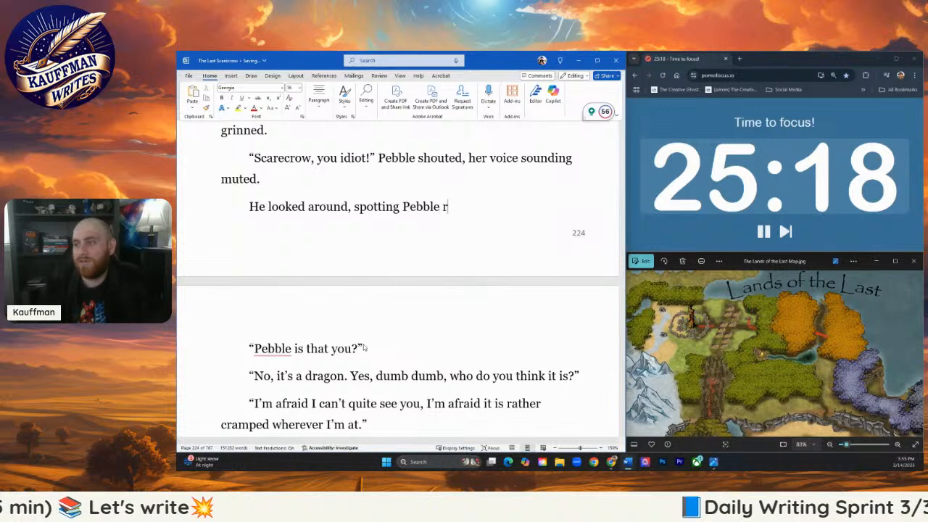
{"action": "type", "text": "olled her"}
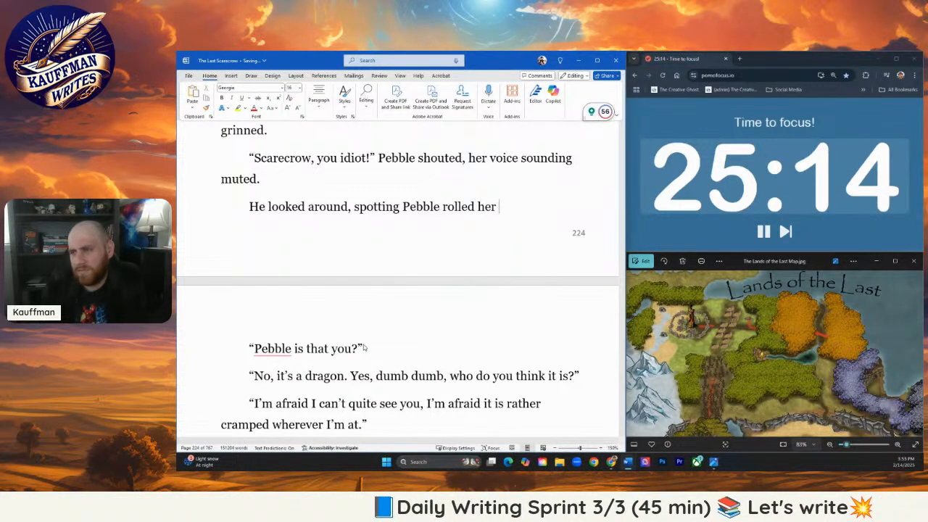
- Reword the new sentence to read "He looked around and spotted Pebble rolling her"
{"action": "left_click", "coordinate": [351, 207]}
{"action": "key", "text": "BackSpace"}
{"action": "type", "text": "an"}
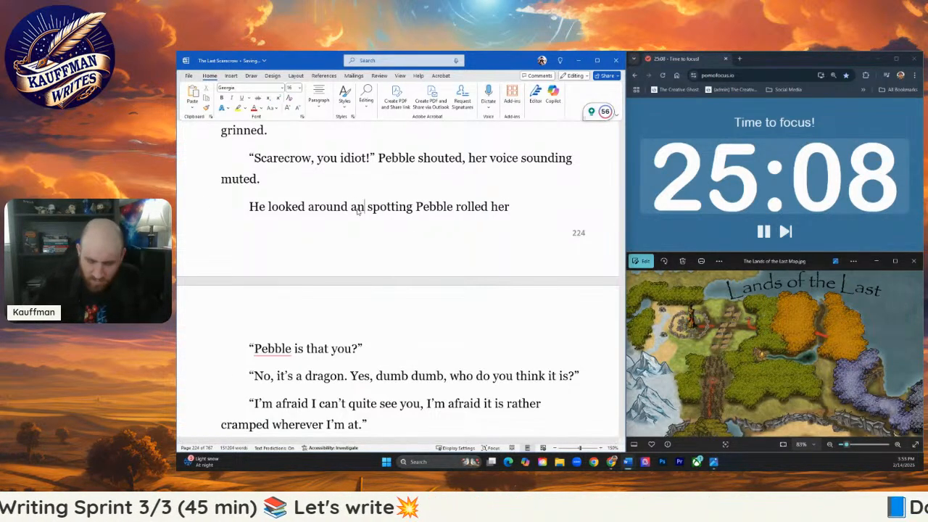
{"action": "type", "text": "d"}
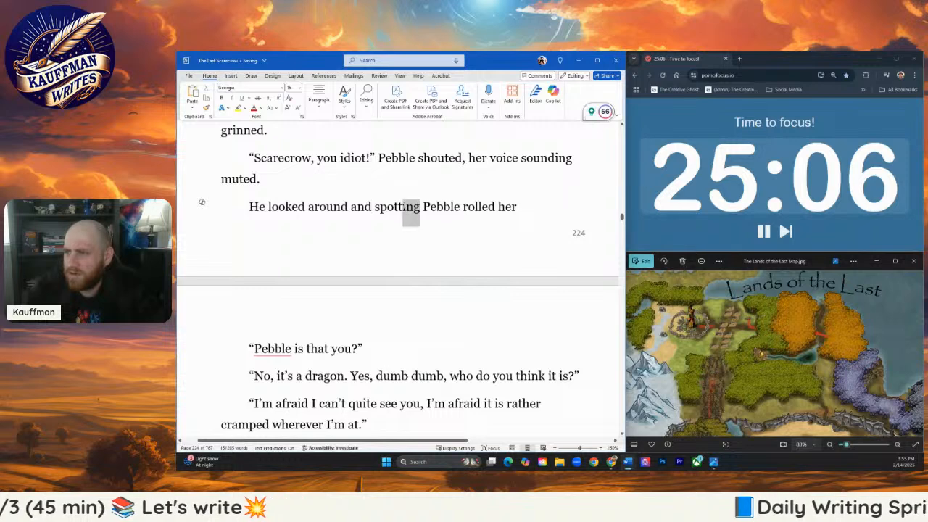
{"action": "type", "text": "d"}
{"action": "left_click", "coordinate": [405, 208]}
{"action": "type", "text": "ed"}
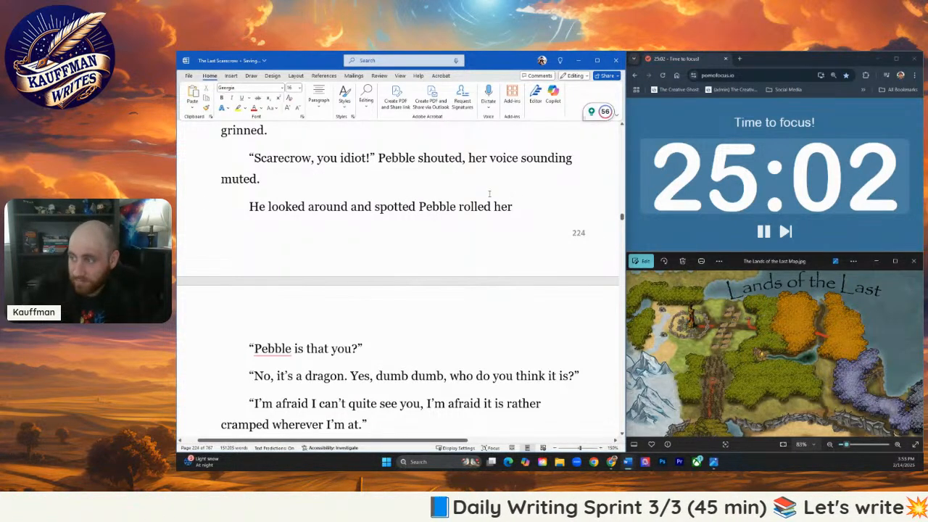
{"action": "left_click_drag", "start_coordinate": [492, 207], "coordinate": [479, 207]}
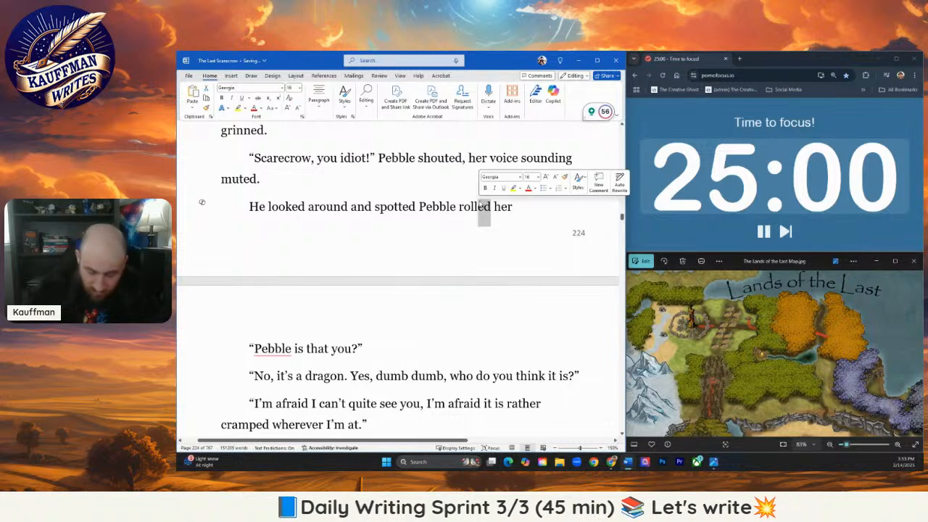
{"action": "type", "text": "ing"}
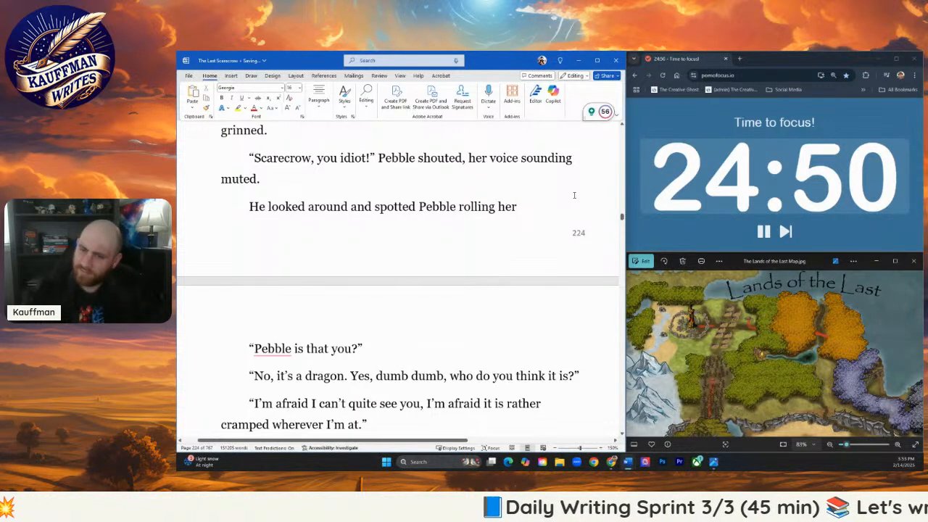
- Complete the sentence about Pebble rolling with "bottle forward like a hamster in a cage."
{"action": "type", "text": "bot"}
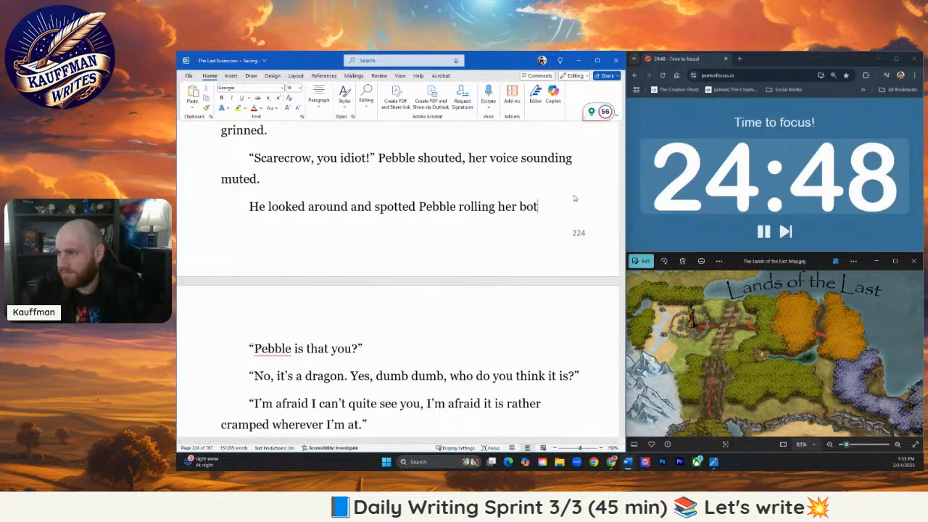
{"action": "type", "text": "tle forward"}
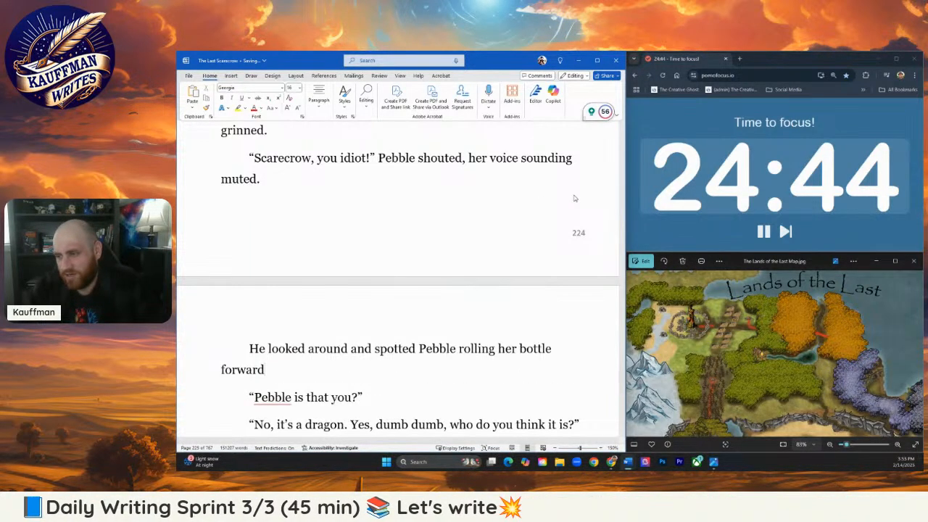
{"action": "key", "text": "BackSpace"}
{"action": "key", "text": "BackSpace"}
{"action": "key", "text": "BackSpace"}
{"action": "key", "text": "BackSpace"}
{"action": "key", "text": "BackSpace"}
{"action": "key", "text": "BackSpace"}
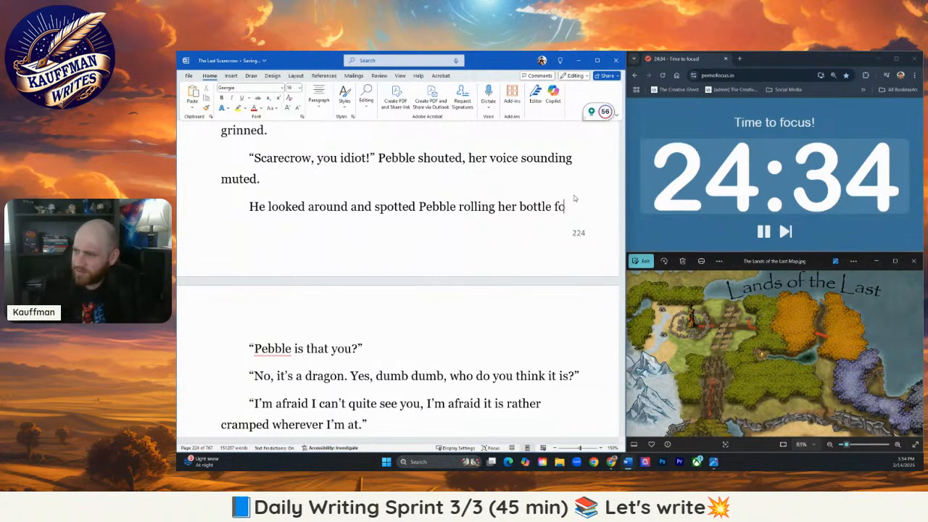
{"action": "type", "text": "rward like a mouse i"}
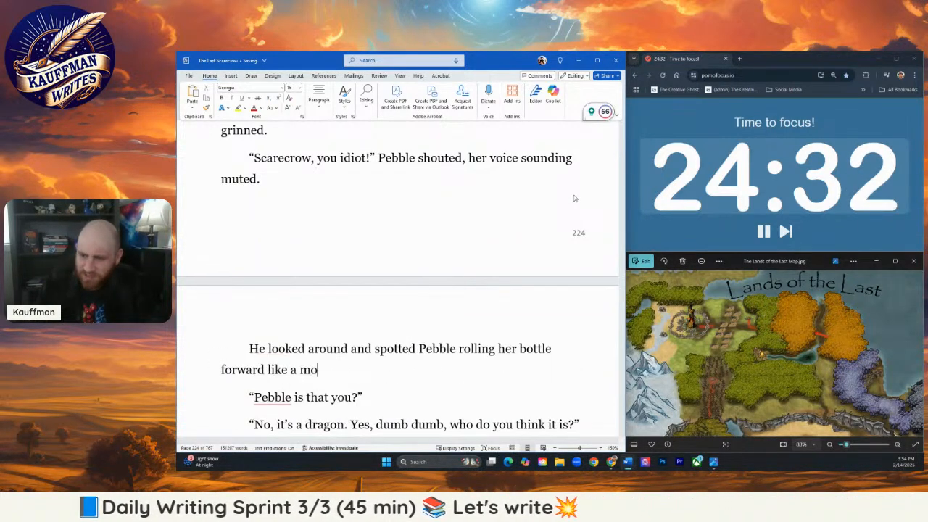
{"action": "key", "text": "BackSpace"}
{"action": "key", "text": "BackSpace"}
{"action": "key", "text": "BackSpace"}
{"action": "key", "text": "BackSpace"}
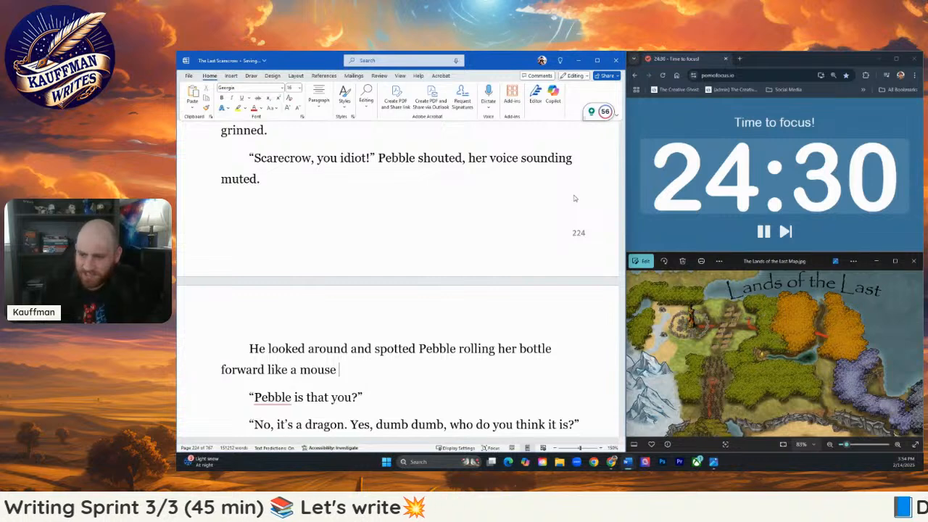
{"action": "key", "text": "BackSpace"}
{"action": "key", "text": "BackSpace"}
{"action": "key", "text": "BackSpace"}
{"action": "key", "text": "BackSpace"}
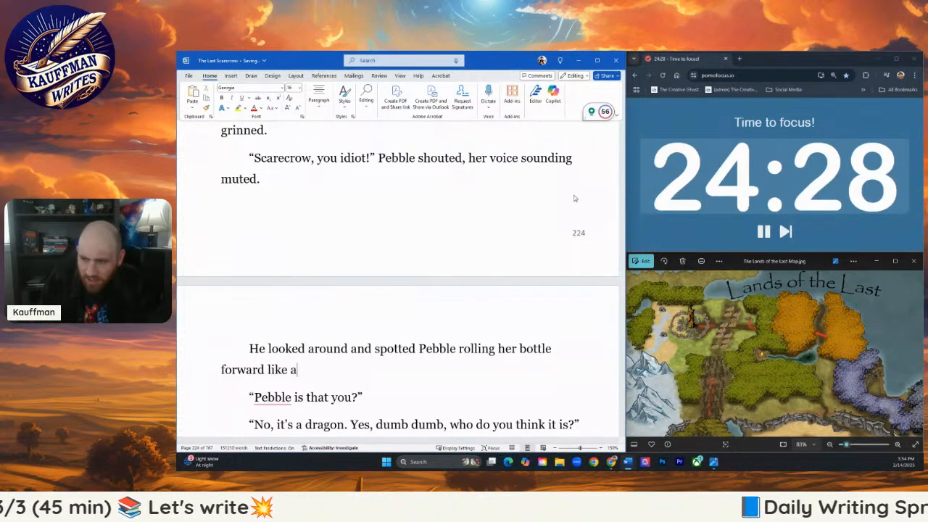
{"action": "type", "text": "hamster in a cage"}
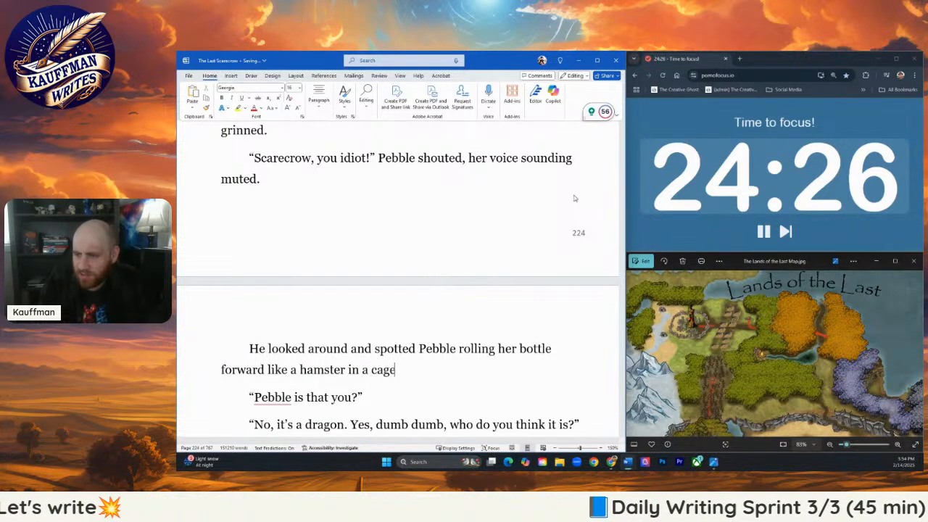
{"action": "type", "text": "."}
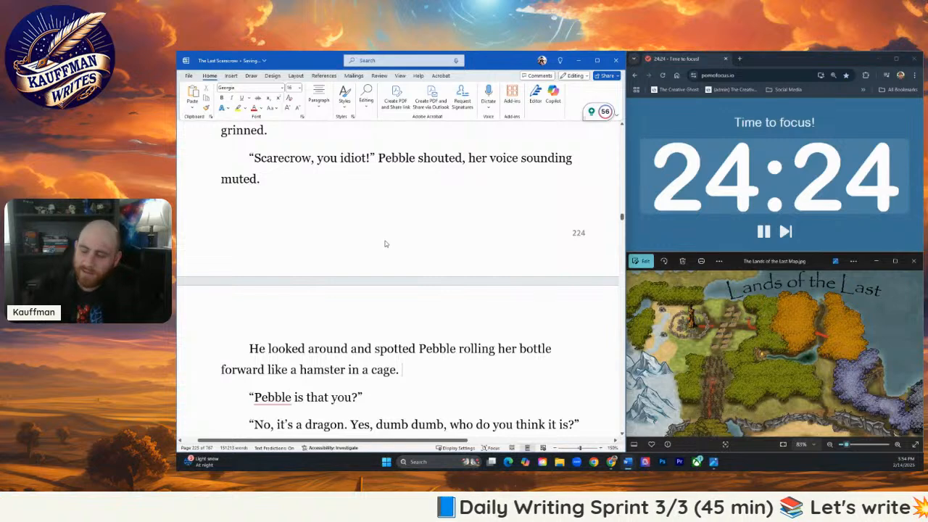
- Delete the dialogue from "Pebble is that you?" through "Pebble fumed with anger.", leaving an empty paragraph before "If The Last Scarecrow craned his neck"
{"action": "scroll", "coordinate": [385, 243], "scroll_direction": "down", "scroll_amount": 4}
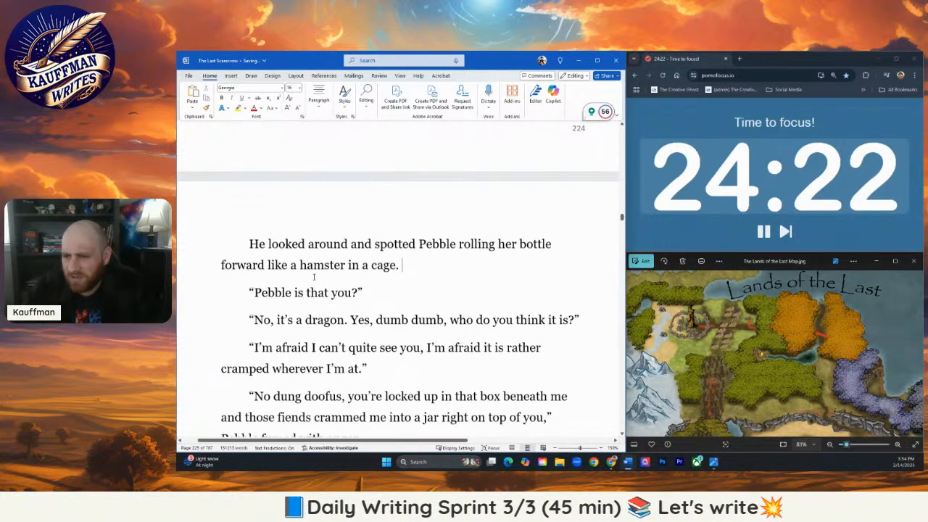
{"action": "scroll", "coordinate": [314, 276], "scroll_direction": "down", "scroll_amount": 1}
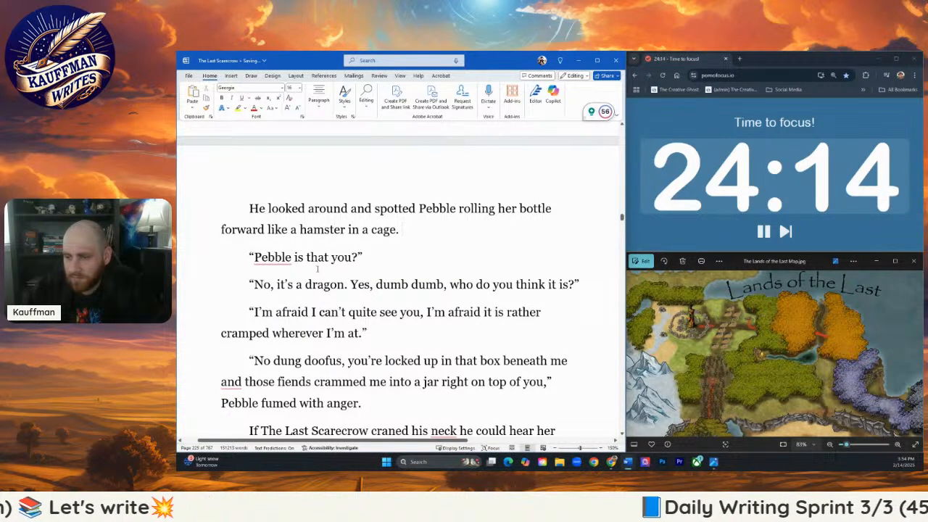
{"action": "scroll", "coordinate": [322, 273], "scroll_direction": "down", "scroll_amount": 2}
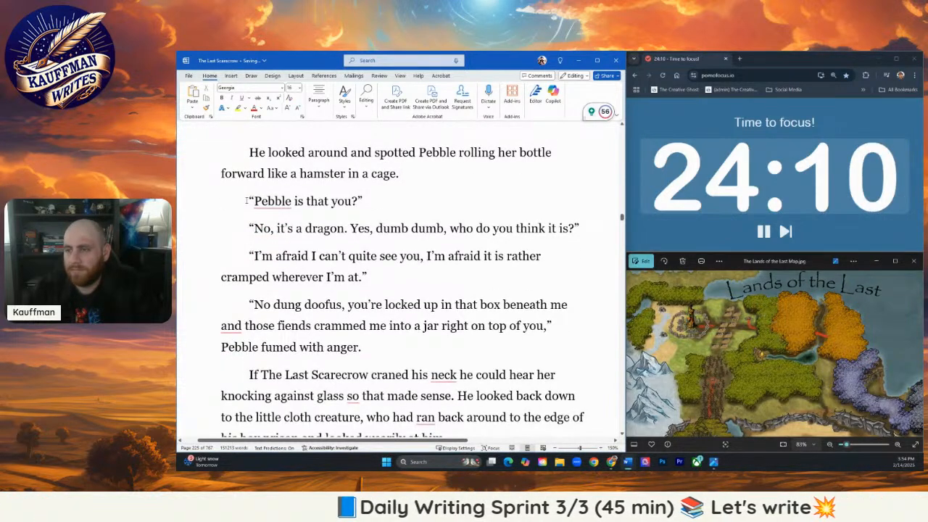
{"action": "left_click_drag", "start_coordinate": [248, 201], "coordinate": [379, 292]}
{"action": "scroll", "coordinate": [254, 224], "scroll_direction": "down", "scroll_amount": 2}
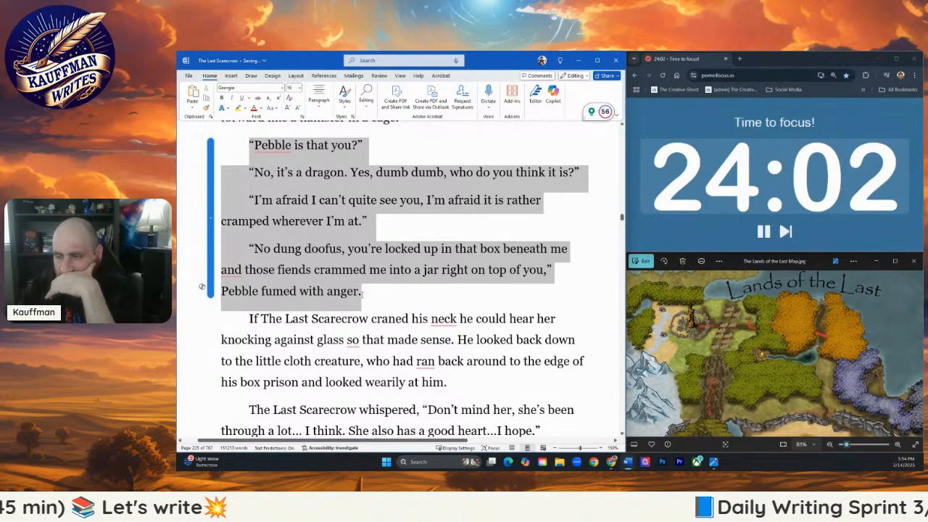
{"action": "left_click_drag", "start_coordinate": [363, 292], "coordinate": [366, 293]}
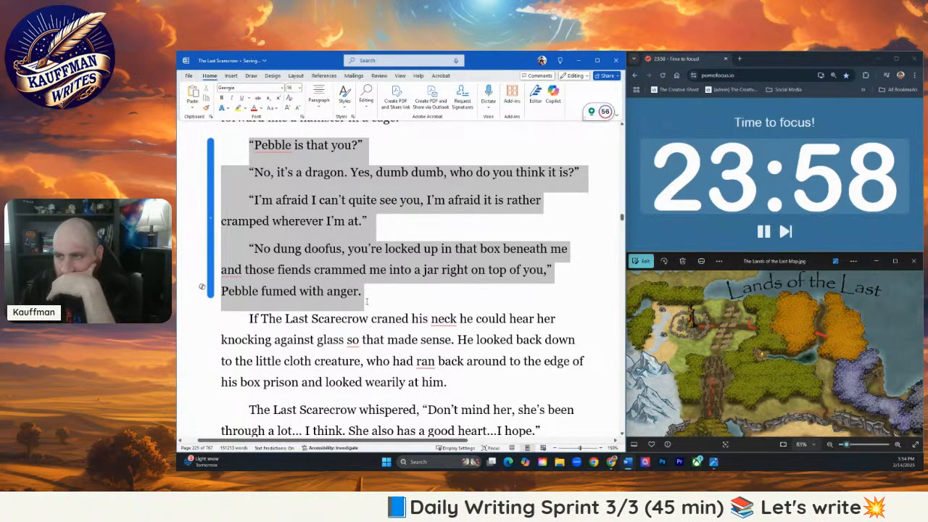
{"action": "scroll", "coordinate": [366, 300], "scroll_direction": "up", "scroll_amount": 1}
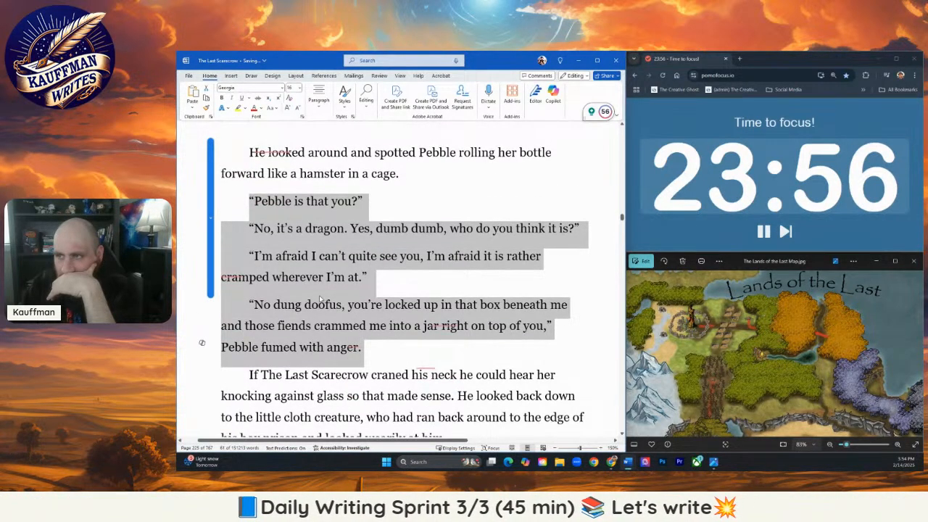
{"action": "scroll", "coordinate": [319, 301], "scroll_direction": "up", "scroll_amount": 5}
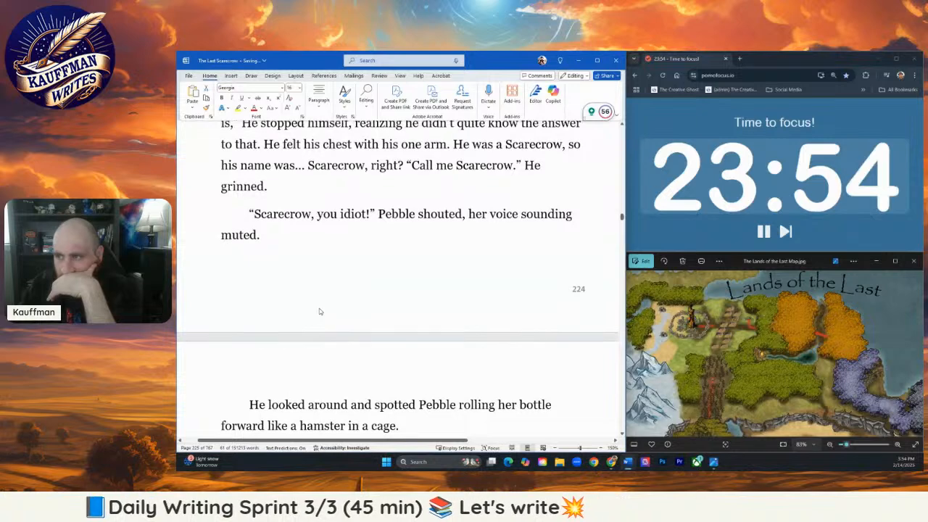
{"action": "scroll", "coordinate": [319, 312], "scroll_direction": "down", "scroll_amount": 4}
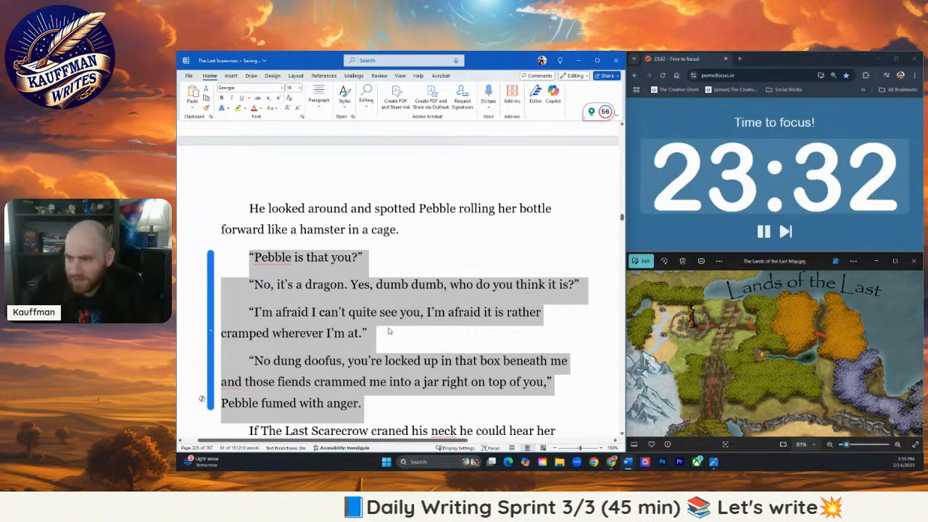
{"action": "type", "text": "\""}
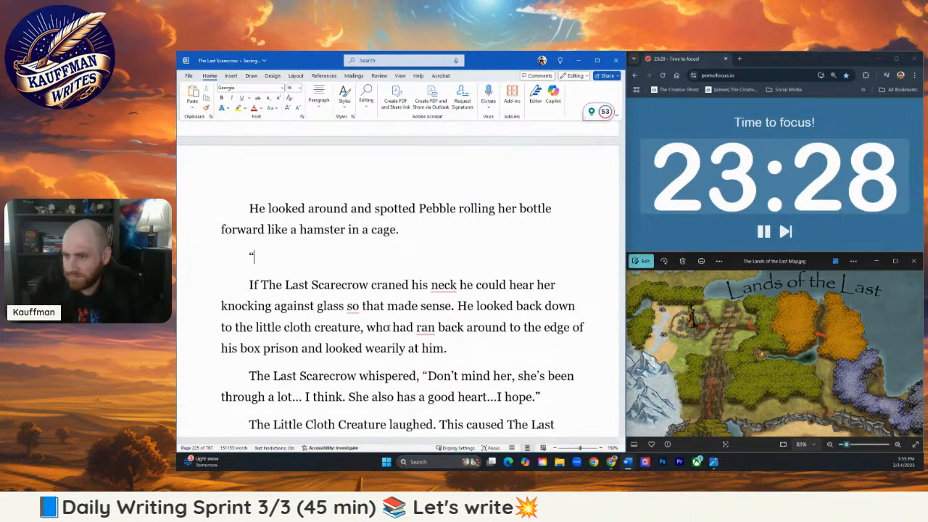
{"action": "key", "text": "BackSpace"}
- In the emptied paragraph, write "Scarecrow crossed his arms, at least he tried to with his one good arm."
{"action": "type", "text": "Scarecrow"}
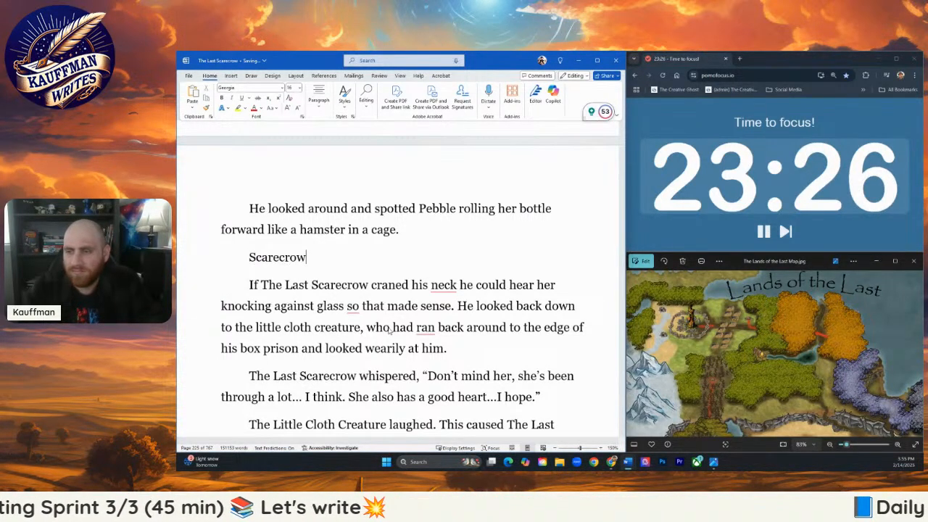
{"action": "type", "text": " crossed his one"}
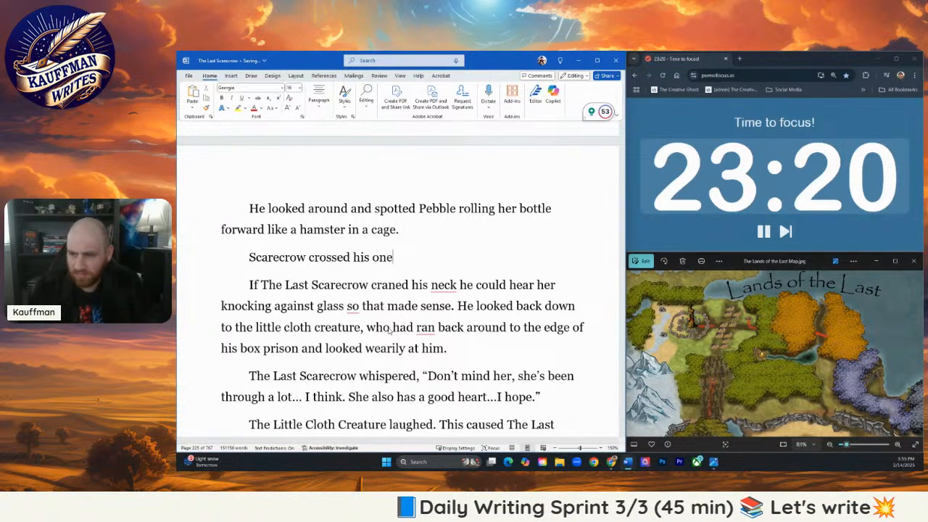
{"action": "key", "text": "BackSpace"}
{"action": "key", "text": "BackSpace"}
{"action": "key", "text": "BackSpace"}
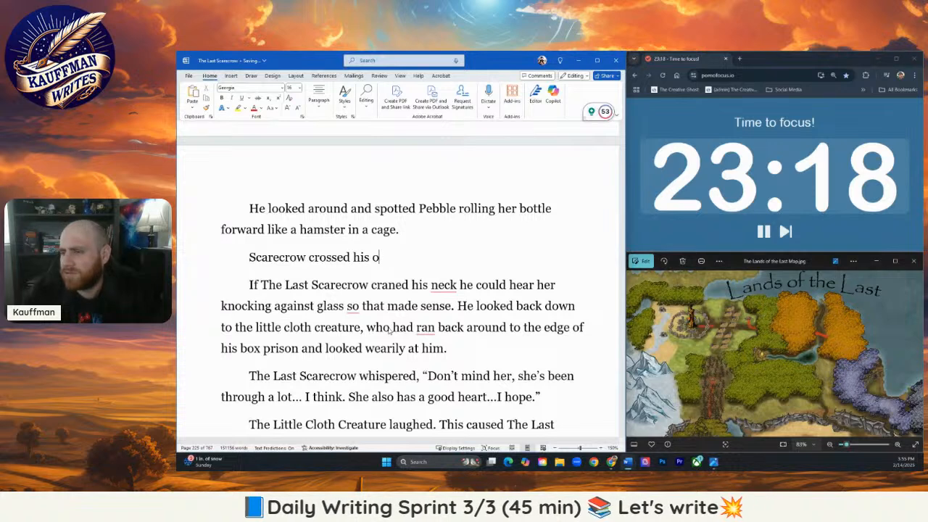
{"action": "type", "text": "arms, at least "}
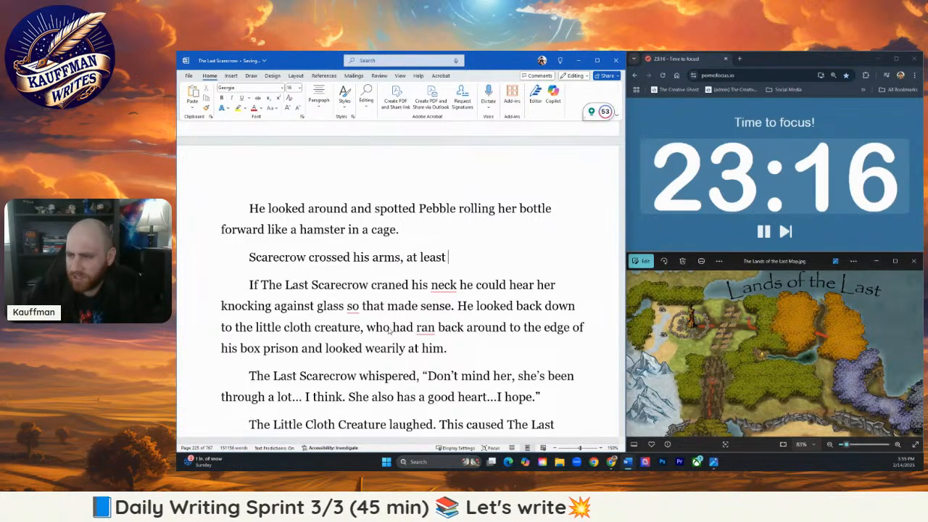
{"action": "type", "text": "he tried to"}
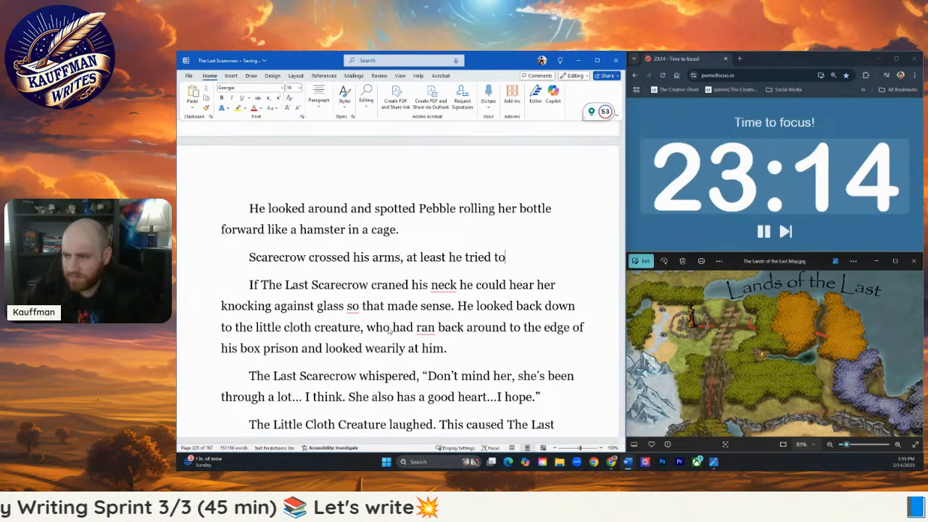
{"action": "type", "text": " with his one "}
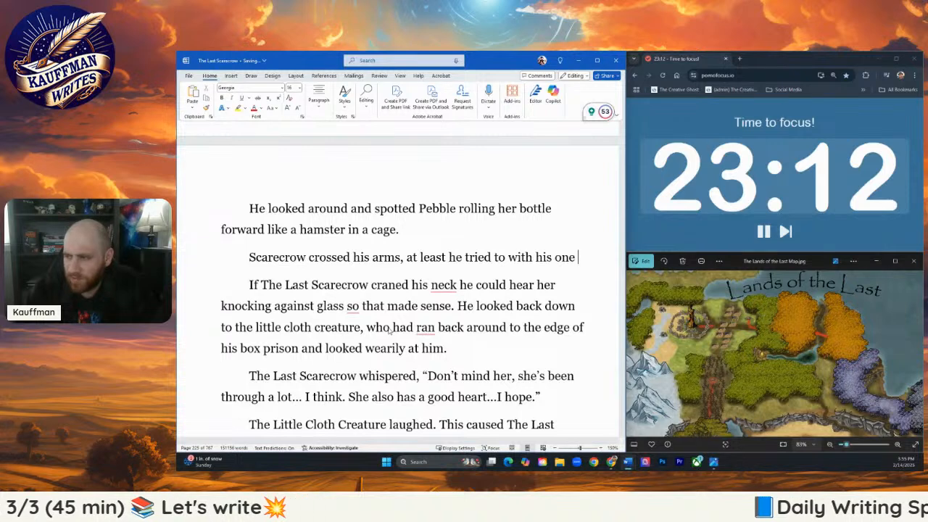
{"action": "type", "text": "good arm."}
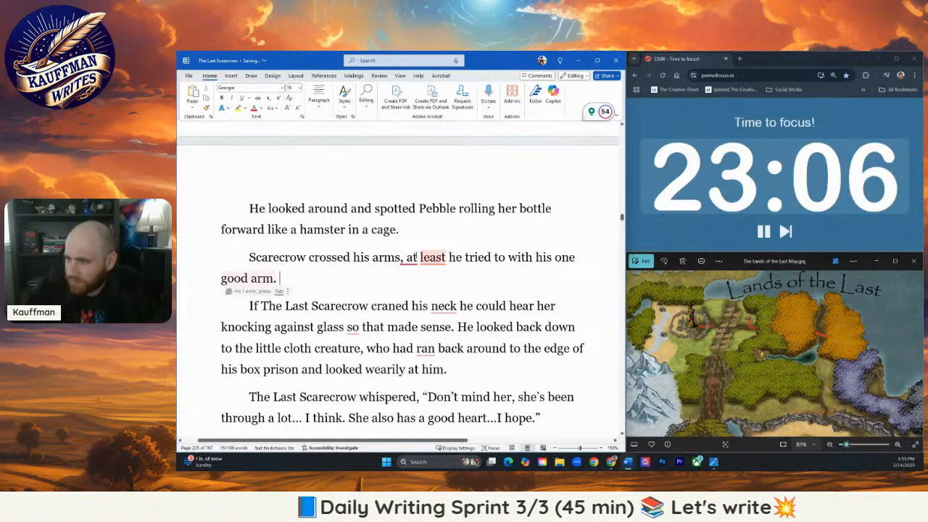
- Accept the suggested correction to "arms; at least," and extend the sentence with "in a display of distress.", followed by an opening quotation mark
{"action": "key", "text": "Tab"}
{"action": "key", "text": "Return"}
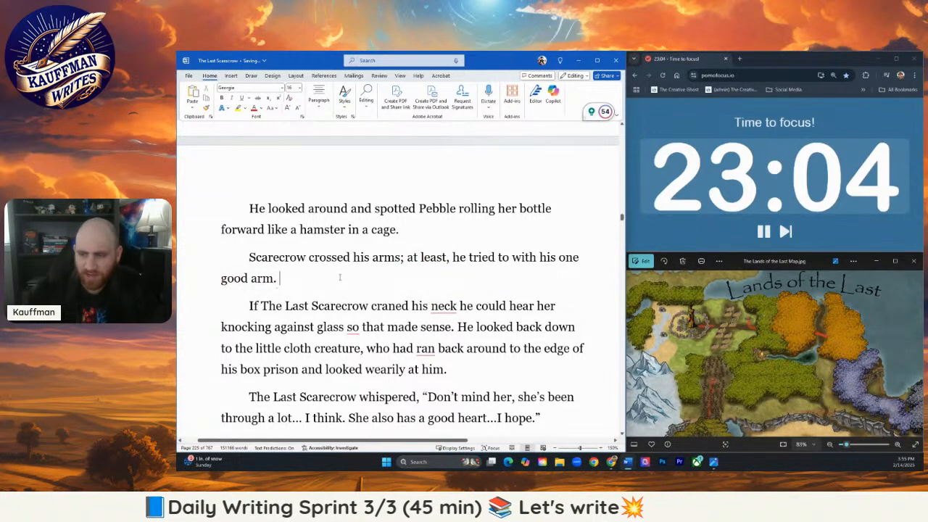
{"action": "key", "text": "BackSpace"}
{"action": "key", "text": "BackSpace"}
{"action": "type", "text": "in a display of"}
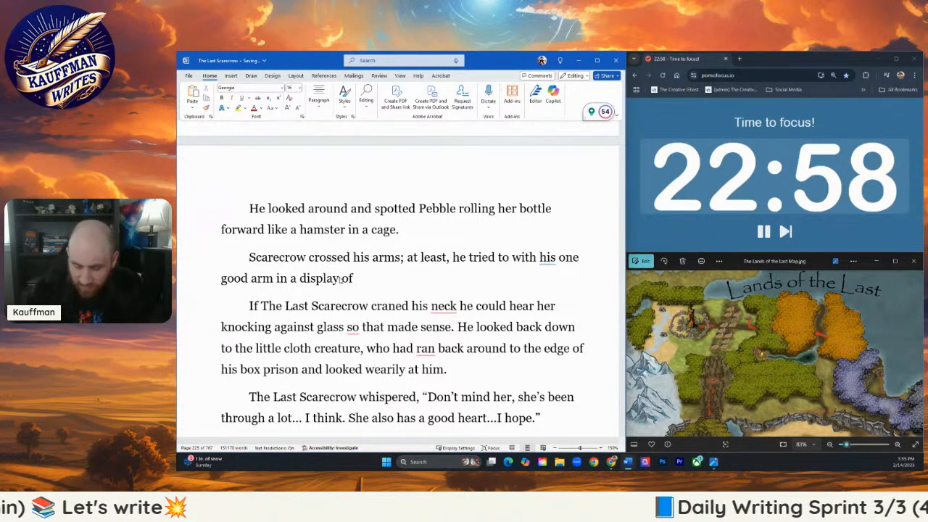
{"action": "type", "text": " distress."}
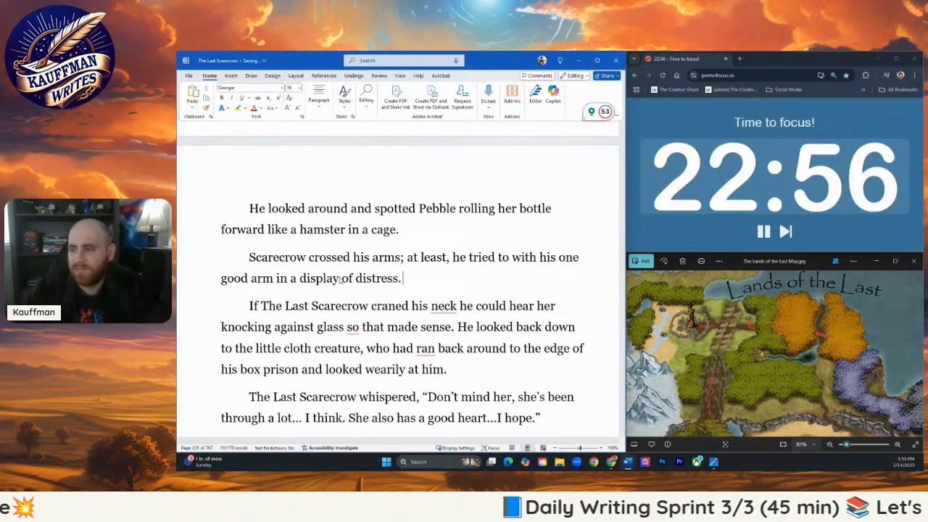
{"action": "type", "text": " \"Y"}
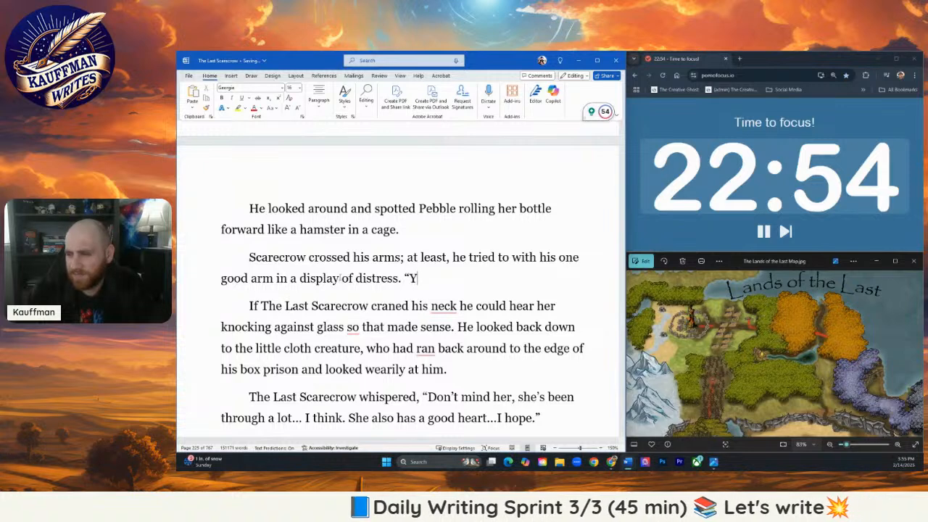
{"action": "type", "text": "ou"}
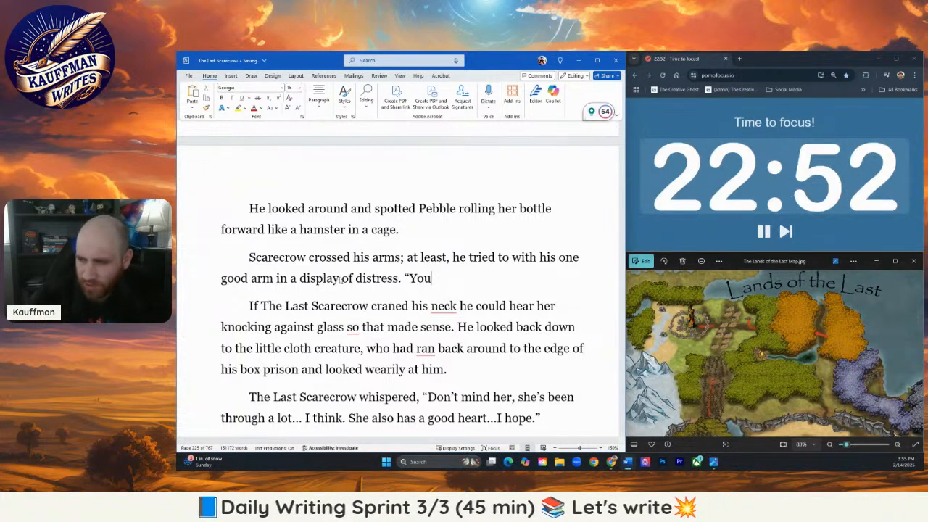
{"action": "key", "text": "BackSpace"}
{"action": "key", "text": "BackSpace"}
{"action": "key", "text": "BackSpace"}
{"action": "type", "text": "Here to"}
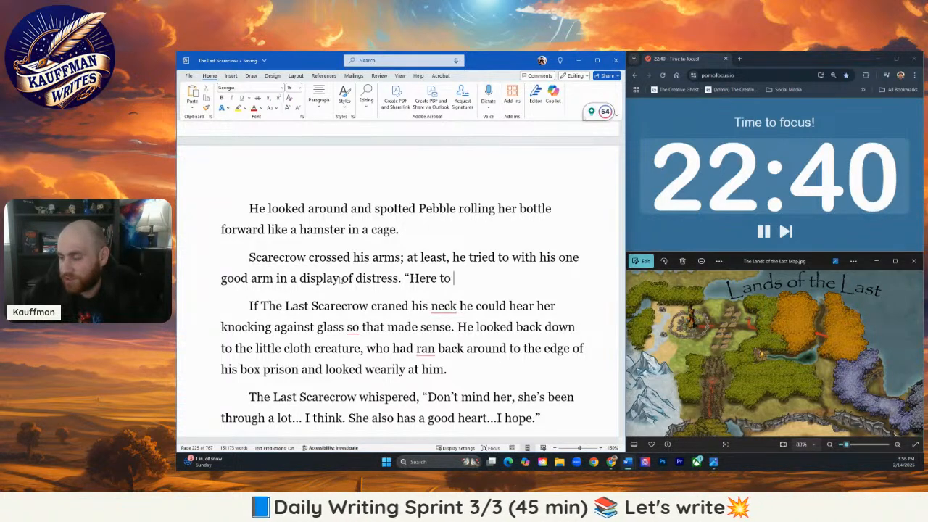
{"action": "type", "text": "trade m"}
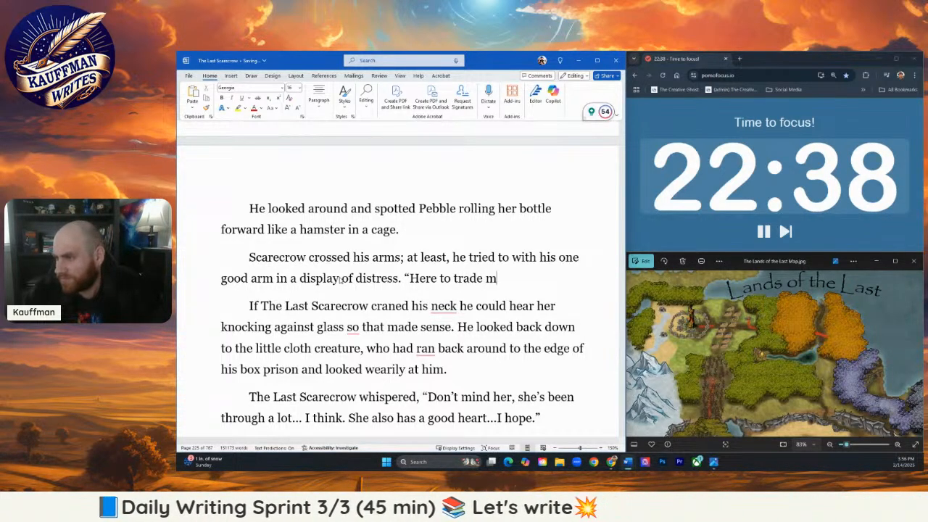
{"action": "type", "text": "e for"}
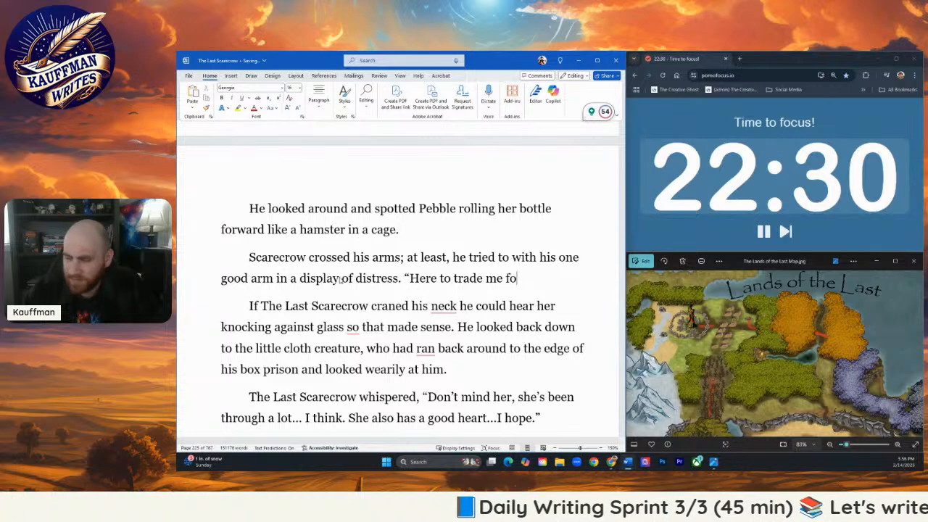
{"action": "key", "text": "ctrl+BackSpace"}
{"action": "key", "text": "ctrl+BackSpace"}
{"action": "key", "text": "ctrl+BackSpace"}
{"action": "key", "text": "ctrl+BackSpace"}
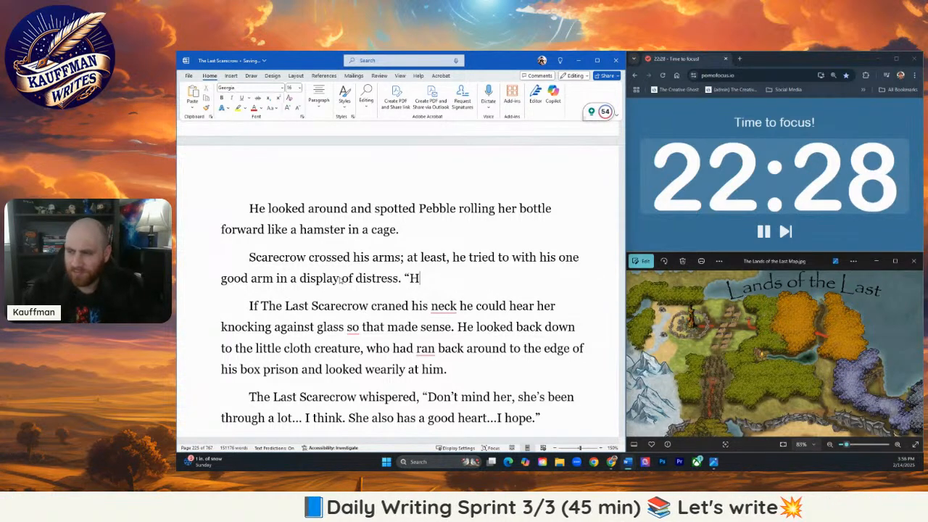
{"action": "key", "text": "ctrl+BackSpace"}
{"action": "type", "text": "Gonna"}
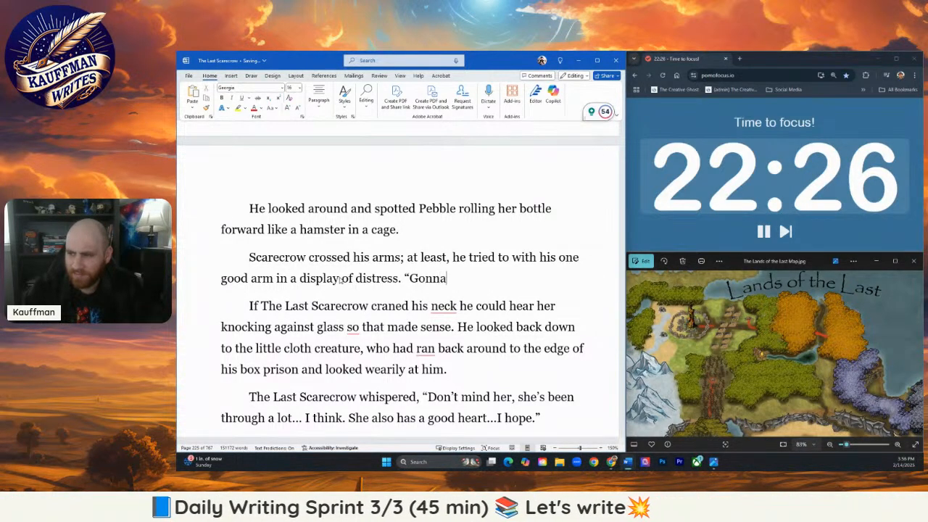
{"action": "type", "text": " hel"}
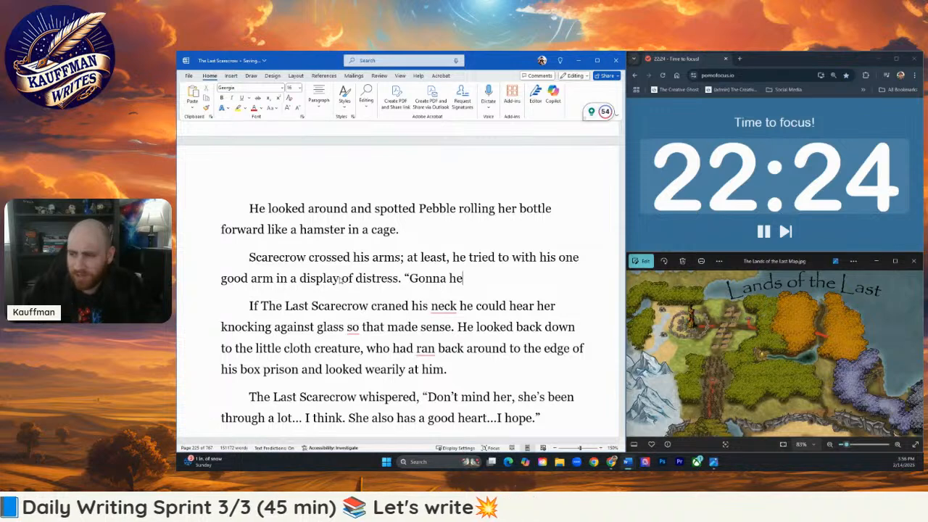
{"action": "key", "text": "BackSpace"}
{"action": "key", "text": "BackSpace"}
{"action": "key", "text": "BackSpace"}
{"action": "key", "text": "BackSpace"}
{"action": "key", "text": "BackSpace"}
{"action": "key", "text": "BackSpace"}
{"action": "key", "text": "BackSpace"}
{"action": "key", "text": "BackSpace"}
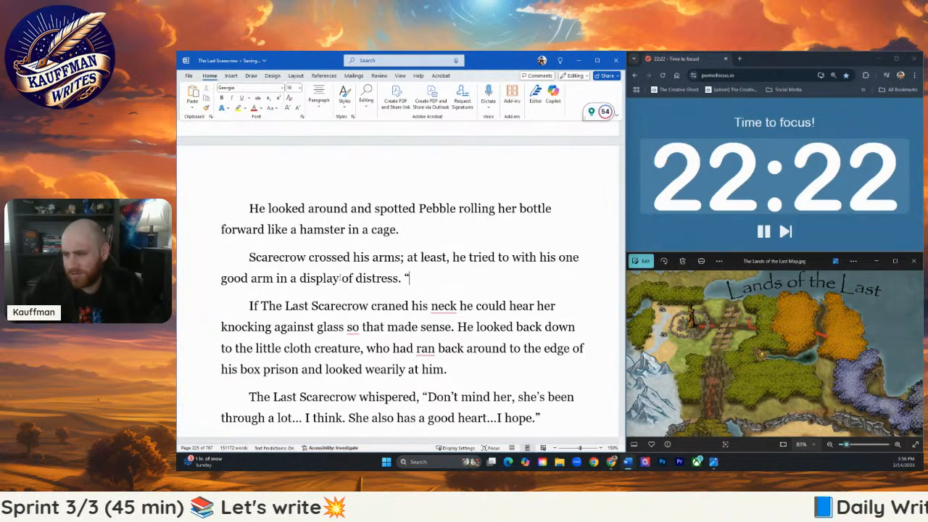
- Write Scarecrow's spoken line after the opening quotation mark: "Here to help toss me in the fire too?"
{"action": "type", "text": "Here to help"}
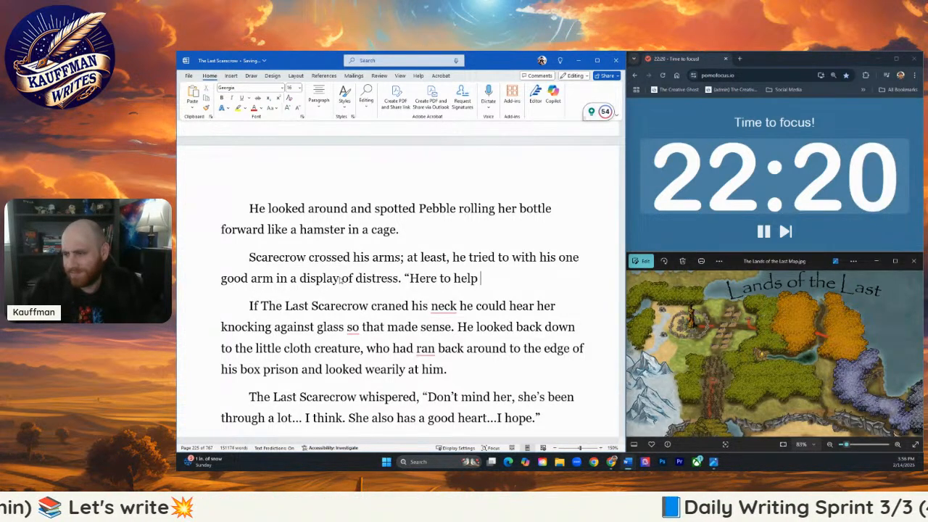
{"action": "type", "text": " toss me in the fire"}
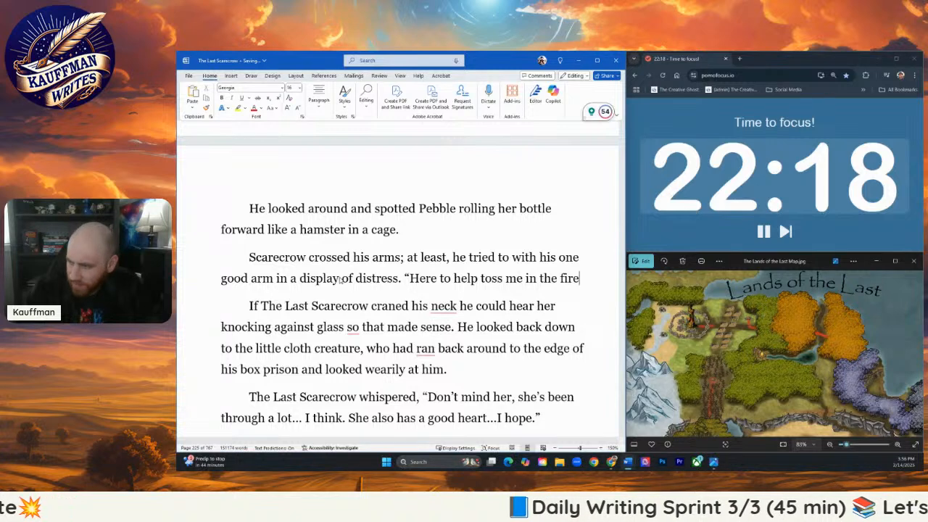
{"action": "type", "text": " too?\""}
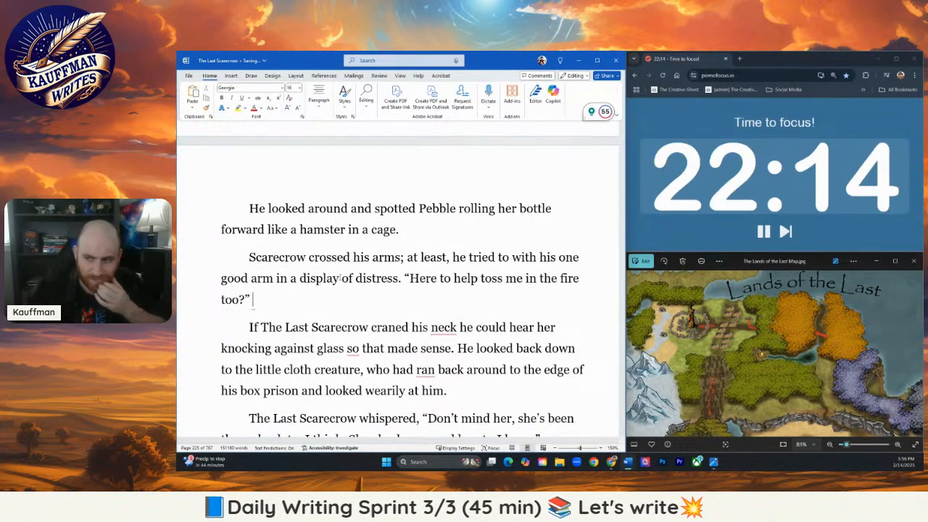
{"action": "type", "text": " He glanc"}
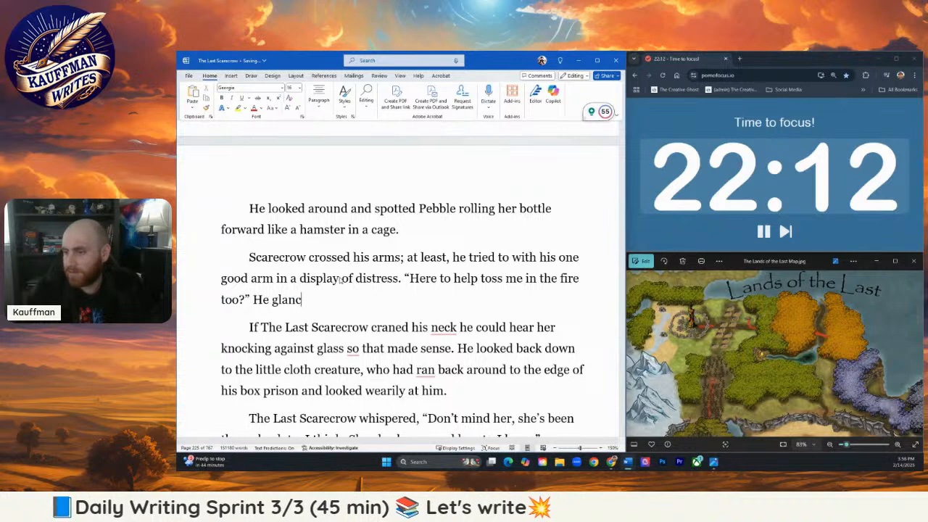
{"action": "type", "text": "ed nervously at "}
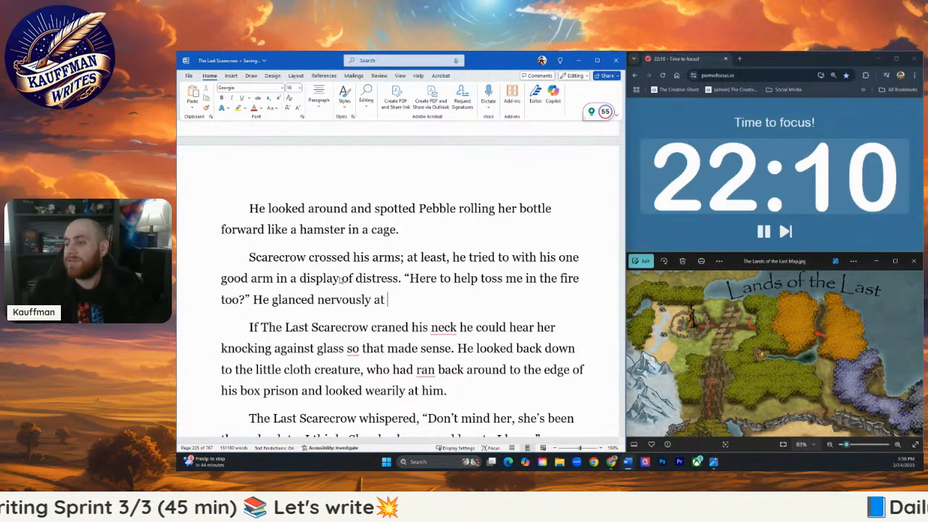
{"action": "type", "text": "the roaring bonfire"}
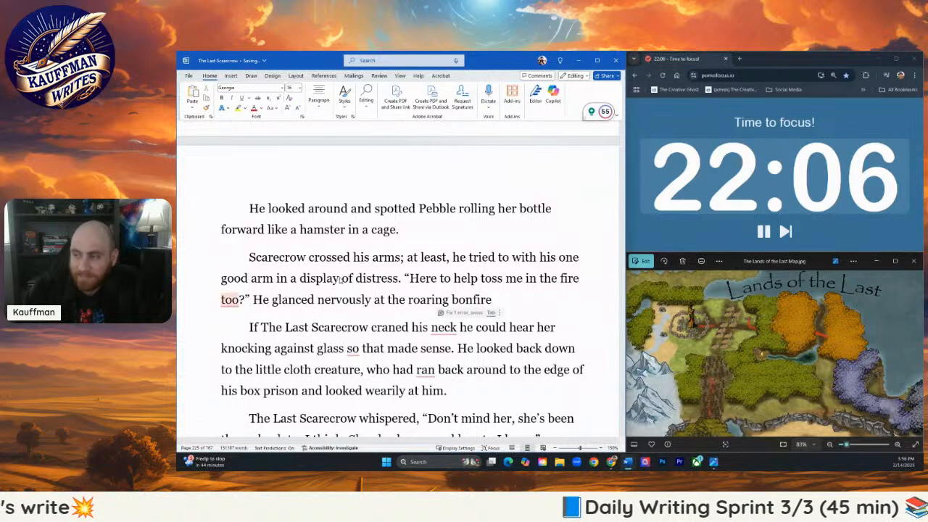
{"action": "type", "text": ". The book"}
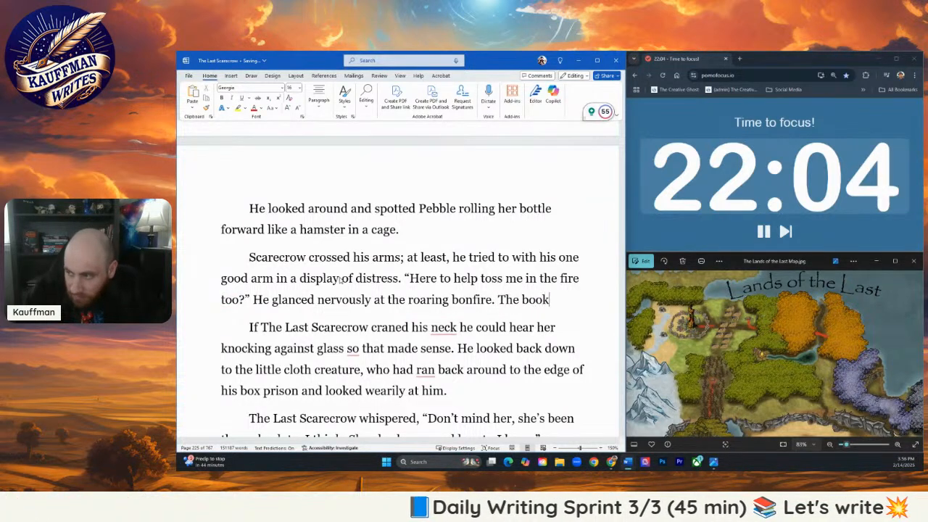
{"action": "type", "text": "case"}
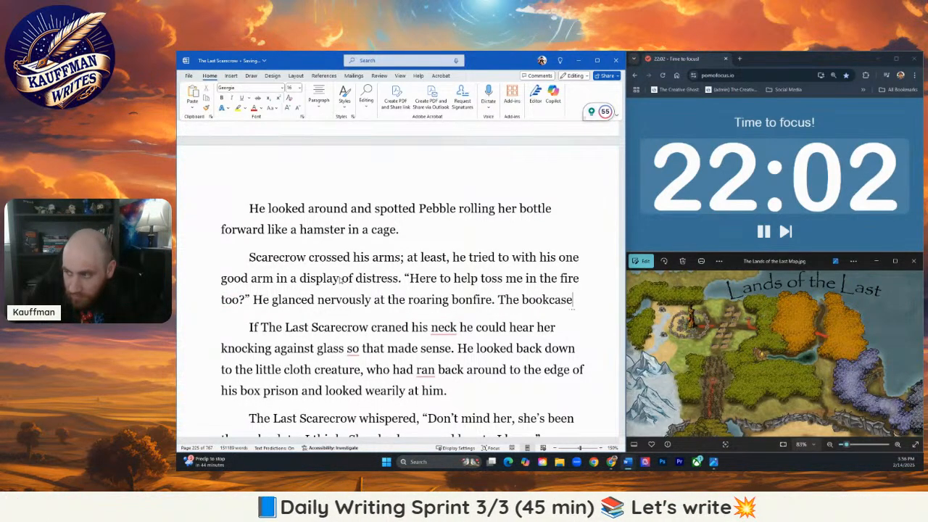
{"action": "key", "text": "BackSpace"}
{"action": "key", "text": "BackSpace"}
{"action": "key", "text": "BackSpace"}
{"action": "key", "text": "BackSpace"}
{"action": "key", "text": "BackSpace"}
{"action": "key", "text": "BackSpace"}
{"action": "key", "text": "BackSpace"}
{"action": "key", "text": "BackSpace"}
{"action": "type", "text": "d"}
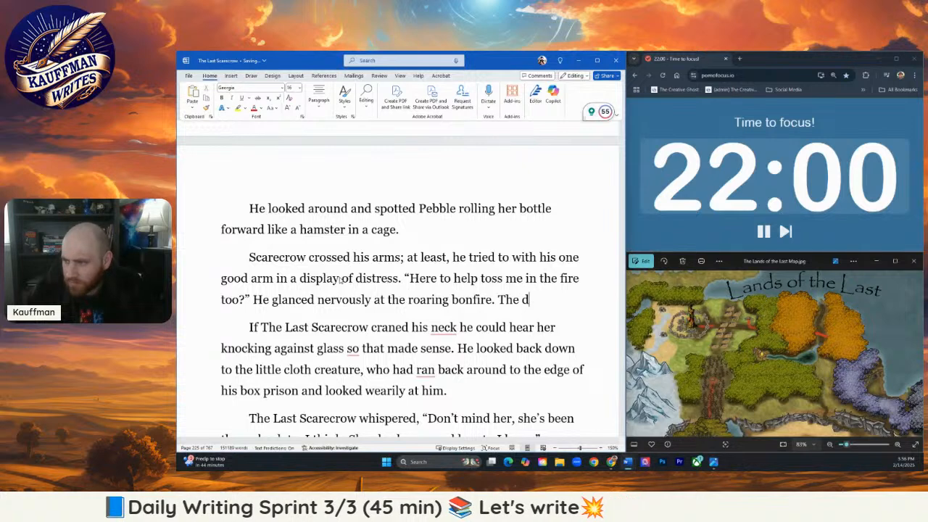
{"action": "type", "text": "rool be"}
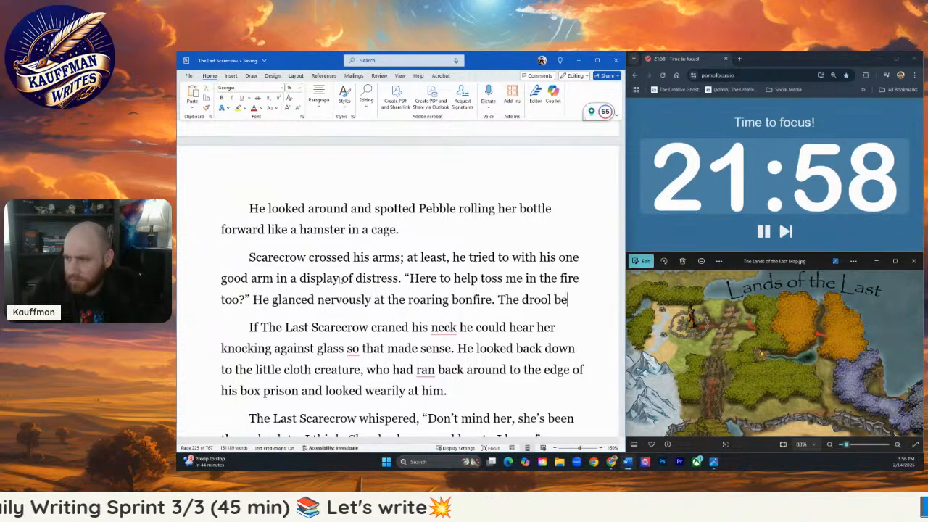
{"action": "type", "text": "neath the"}
{"action": "key", "text": "BackSpace"}
{"action": "key", "text": "BackSpace"}
{"action": "key", "text": "BackSpace"}
{"action": "key", "text": "BackSpace"}
{"action": "key", "text": "BackSpace"}
{"action": "key", "text": "BackSpace"}
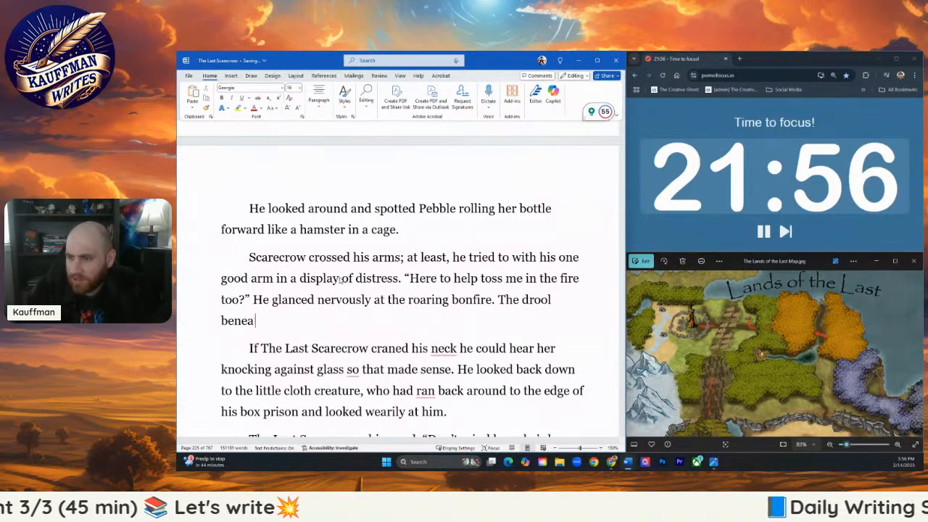
{"action": "key", "text": "BackSpace"}
{"action": "key", "text": "BackSpace"}
{"action": "key", "text": "BackSpace"}
{"action": "key", "text": "BackSpace"}
{"action": "key", "text": "BackSpace"}
{"action": "key", "text": "BackSpace"}
{"action": "key", "text": "BackSpace"}
{"action": "key", "text": "BackSpace"}
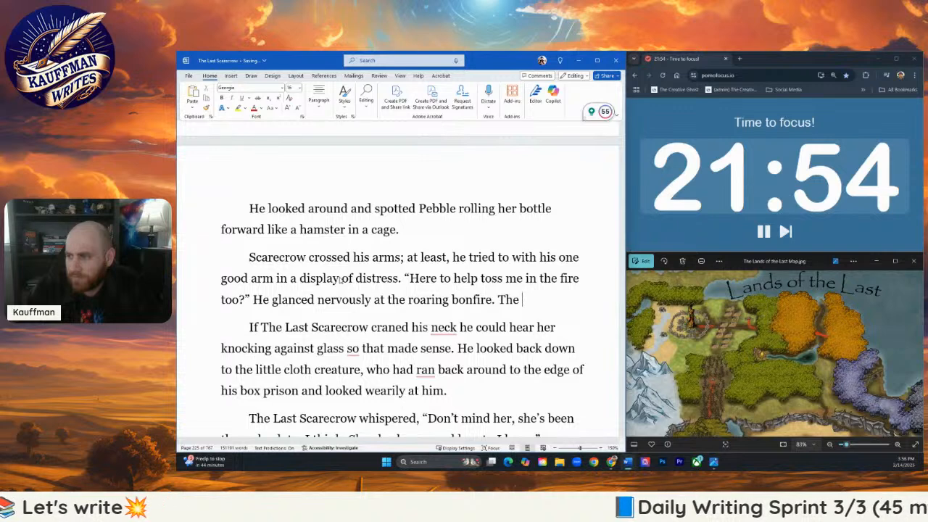
- Continue the paragraph after the bonfire sentence with "The puddle of drool pooled beneath the bookcase was monumental"
{"action": "type", "text": "puddle of droo"}
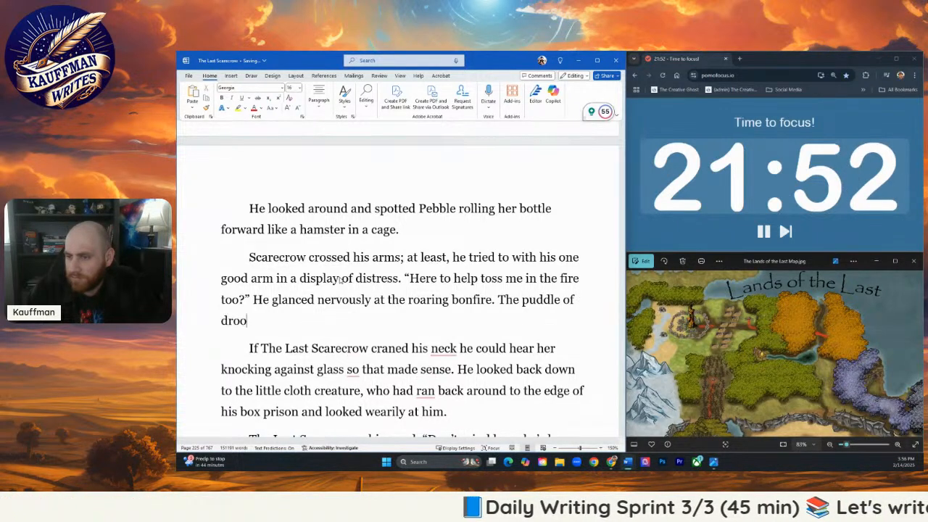
{"action": "type", "text": "l beneath t"}
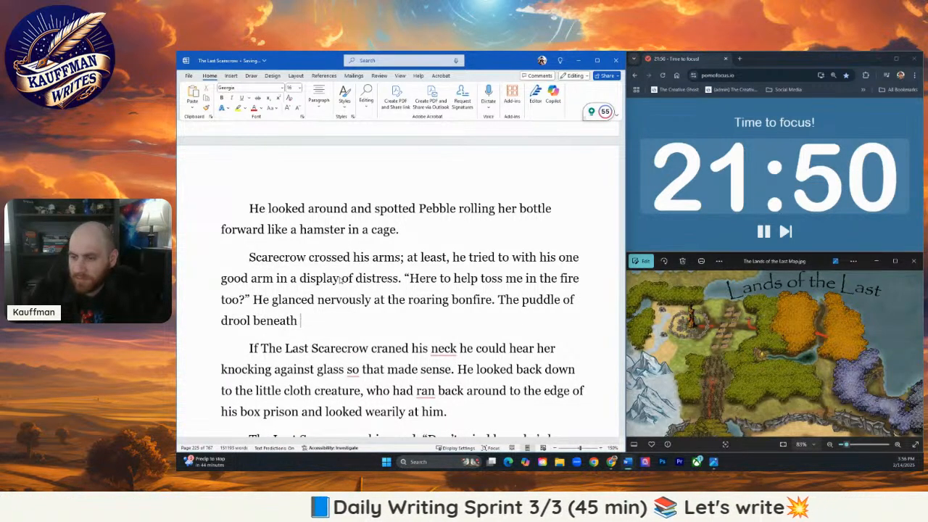
{"action": "key", "text": "BackSpace"}
{"action": "key", "text": "BackSpace"}
{"action": "key", "text": "BackSpace"}
{"action": "key", "text": "BackSpace"}
{"action": "key", "text": "BackSpace"}
{"action": "key", "text": "BackSpace"}
{"action": "key", "text": "BackSpace"}
{"action": "key", "text": "BackSpace"}
{"action": "type", "text": "pool"}
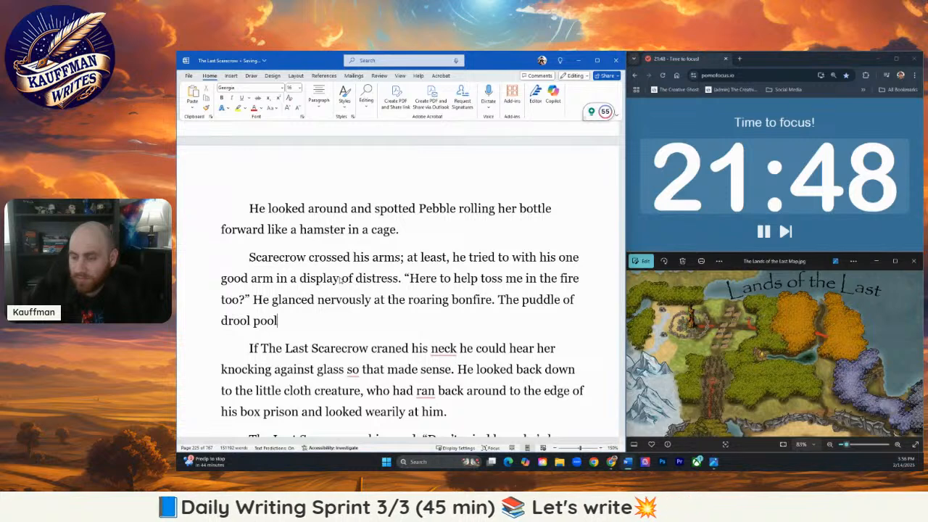
{"action": "key", "text": "BackSpace"}
{"action": "type", "text": "ed ben"}
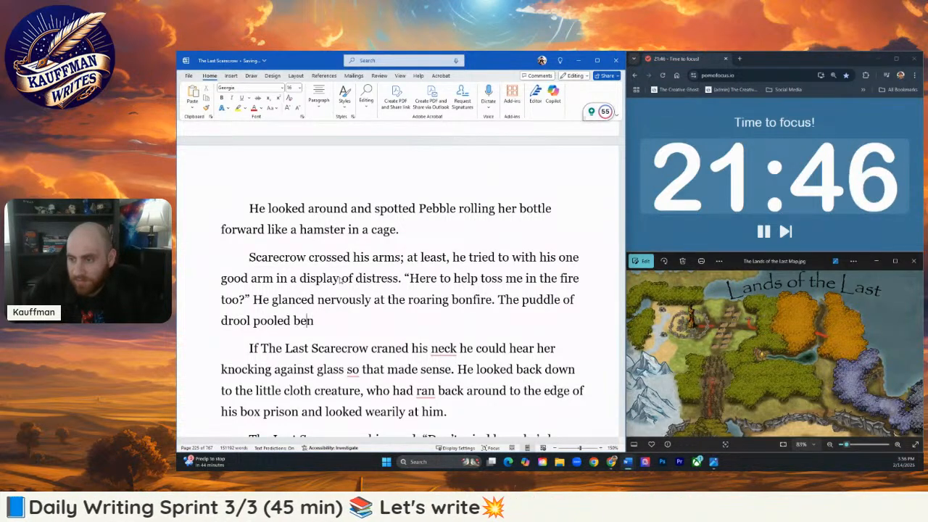
{"action": "type", "text": "eath the bookcase"}
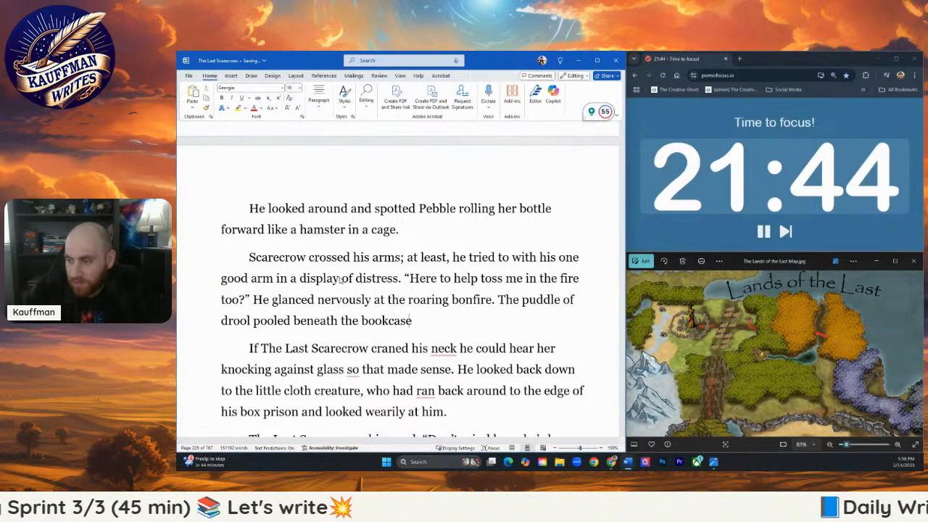
{"action": "type", "text": " was monumental"}
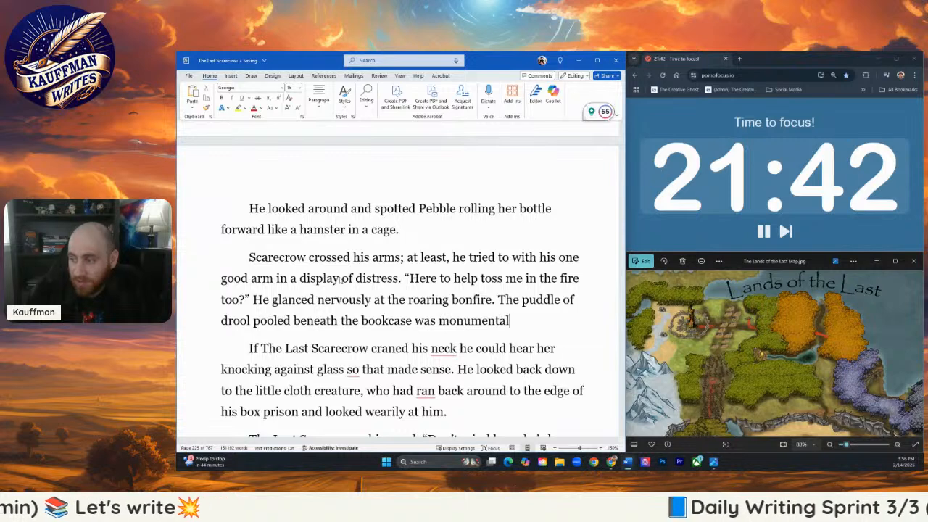
{"action": "type", "text": ", its ey"}
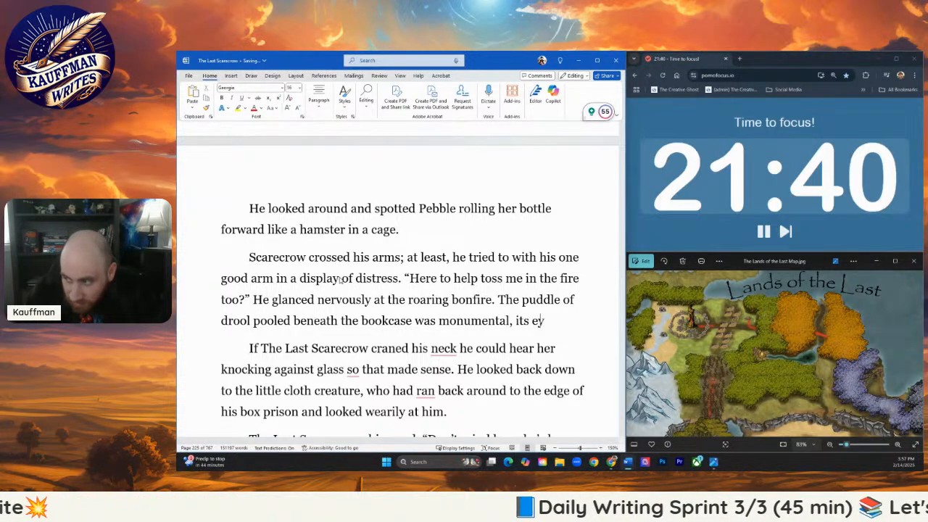
{"action": "type", "text": "es"}
{"action": "type", "text": " fixed "}
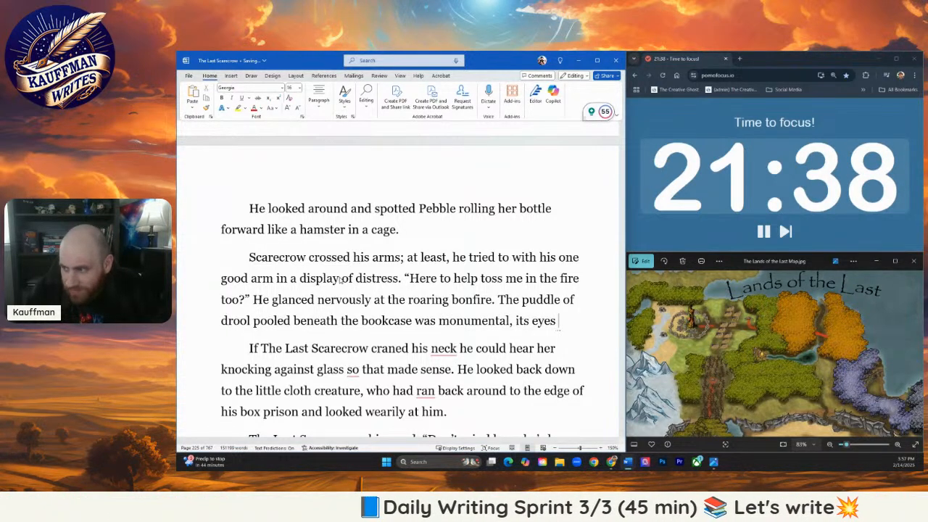
{"action": "type", "text": "on Sc"}
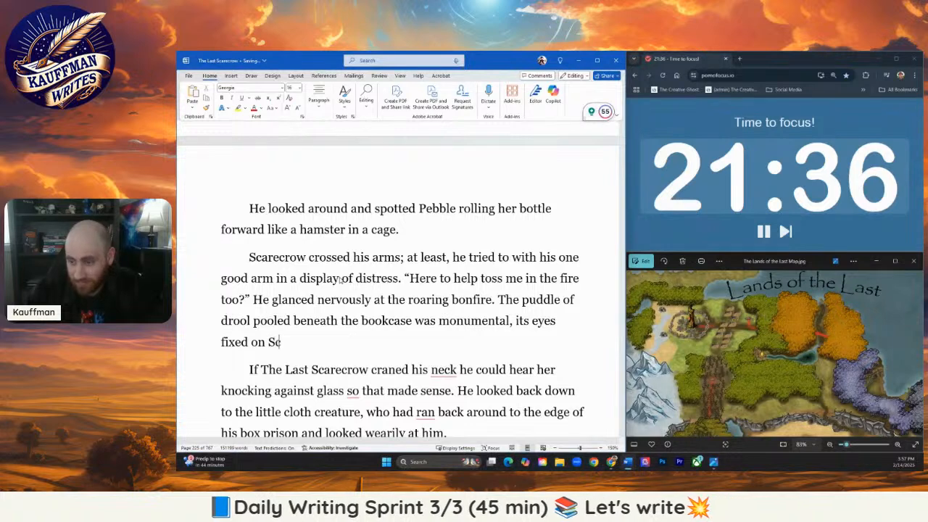
{"action": "type", "text": "arecrow."}
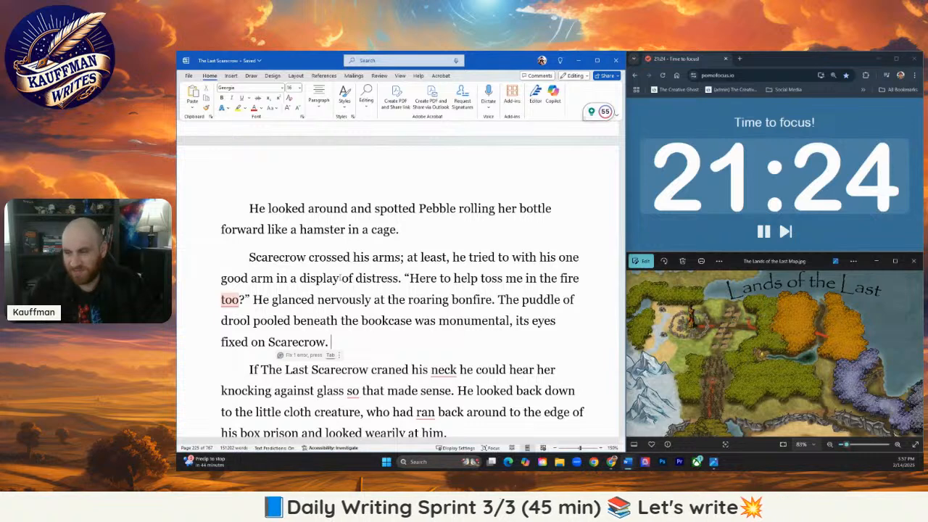
- Begin a new sentence in the same paragraph with "He only realized"
{"action": "type", "text": "He di"}
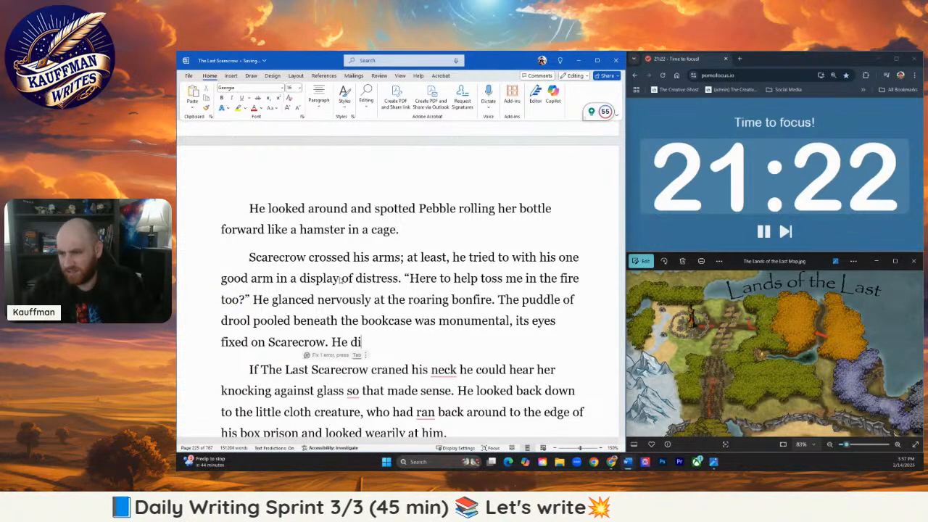
{"action": "type", "text": "dn'"}
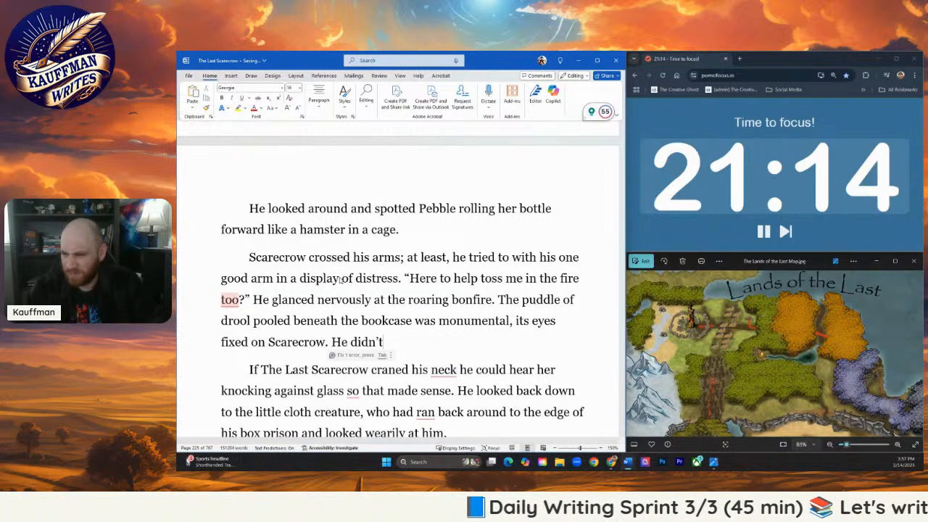
{"action": "key", "text": "BackSpace"}
{"action": "key", "text": "BackSpace"}
{"action": "key", "text": "BackSpace"}
{"action": "key", "text": "BackSpace"}
{"action": "key", "text": "BackSpace"}
{"action": "key", "text": "BackSpace"}
{"action": "type", "text": "o"}
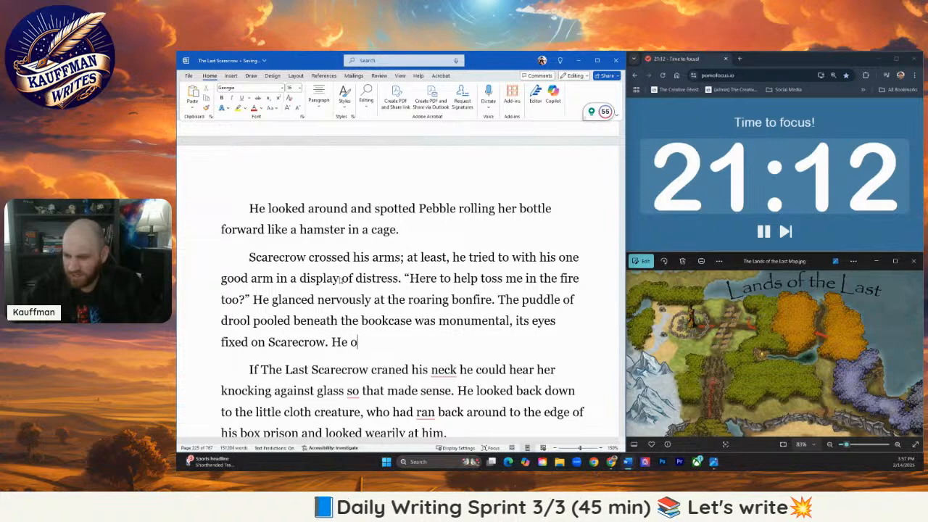
{"action": "type", "text": "nly realized"}
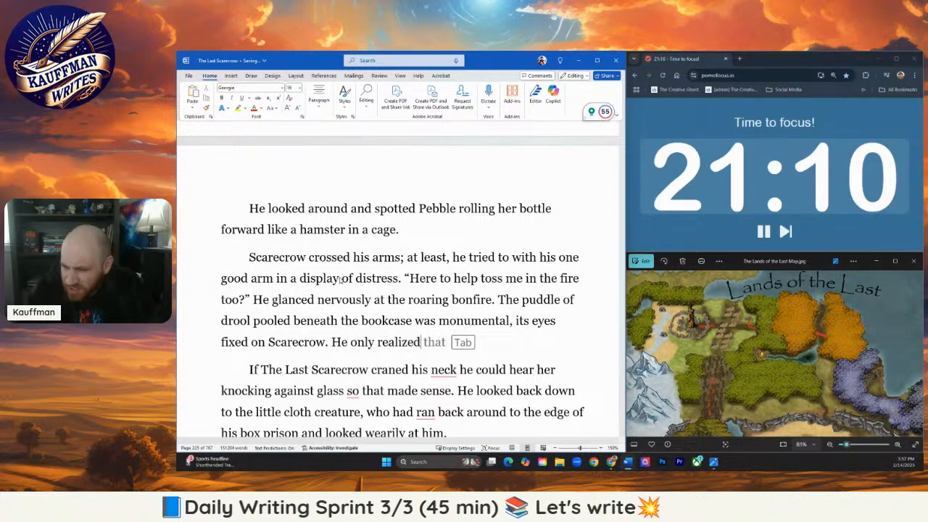
{"action": "type", "text": ","}
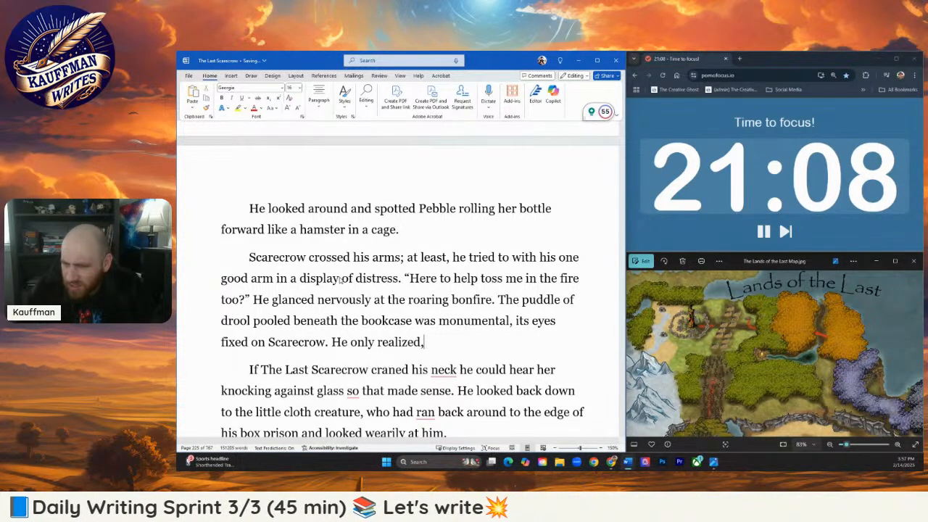
{"action": "key", "text": "BackSpace"}
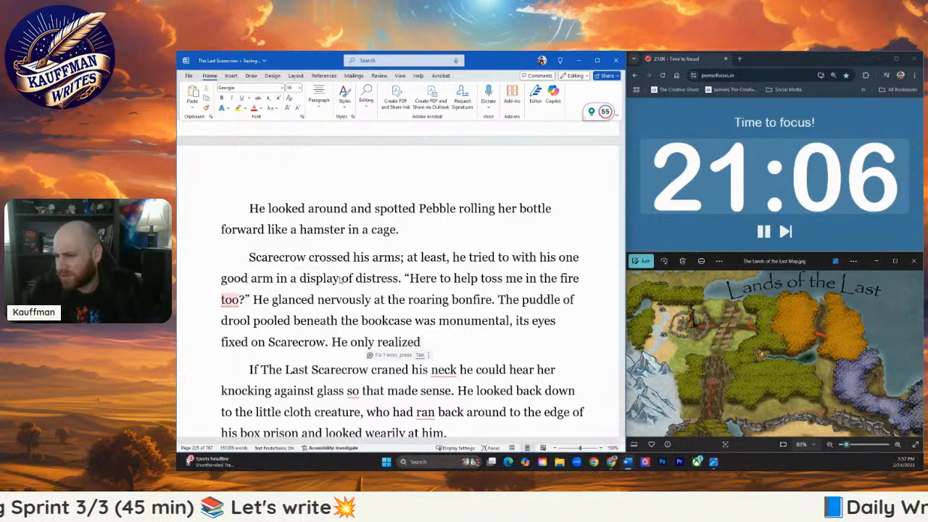
- Extend the new sentence with "with eyes wide open, that the bookcase was asleep"
{"action": "type", "text": "with eyes wid"}
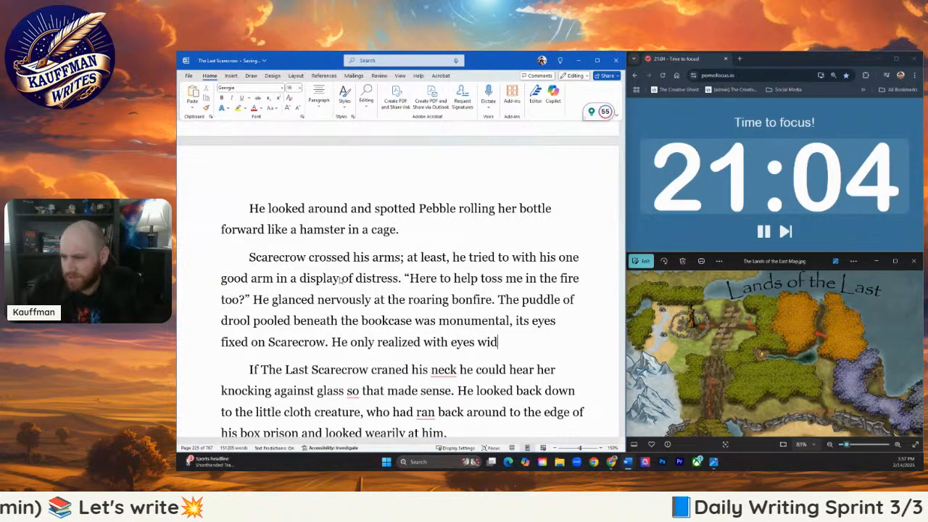
{"action": "type", "text": "e open, that the "}
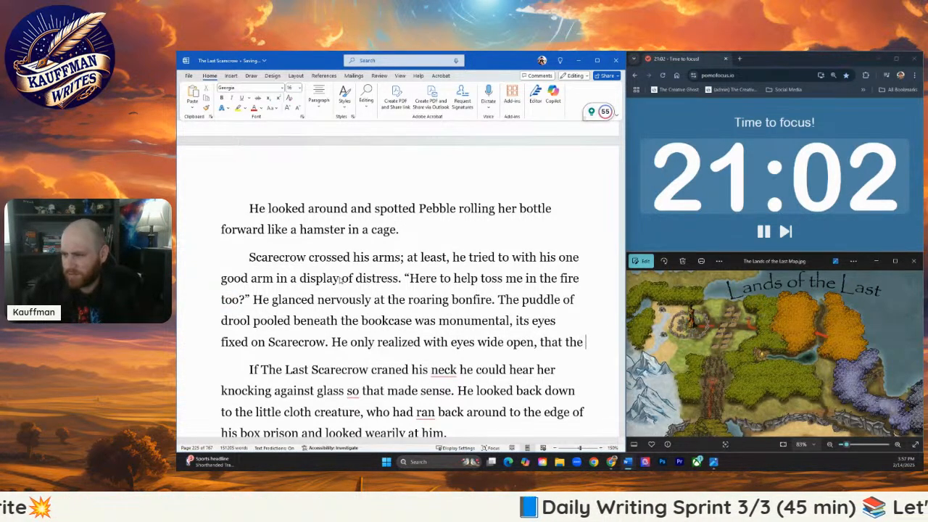
{"action": "type", "text": "bookcase was "}
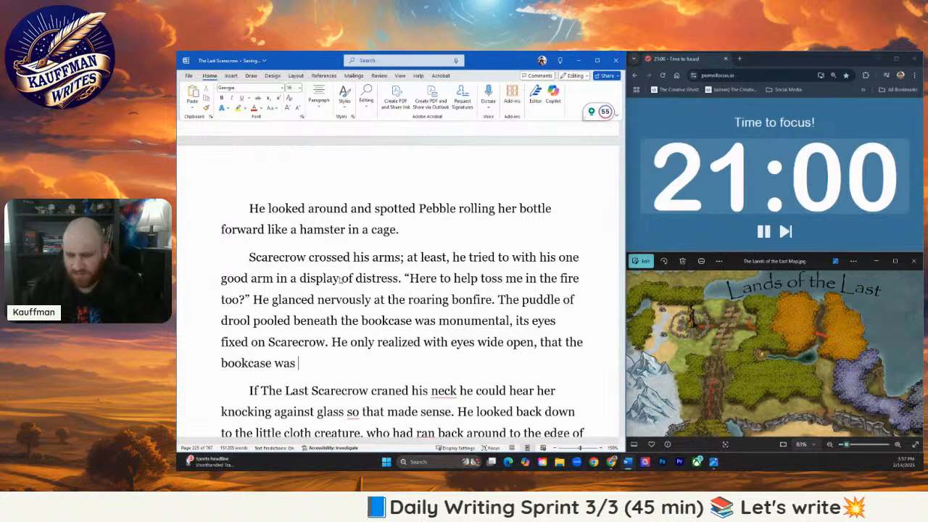
{"action": "type", "text": "asleep"}
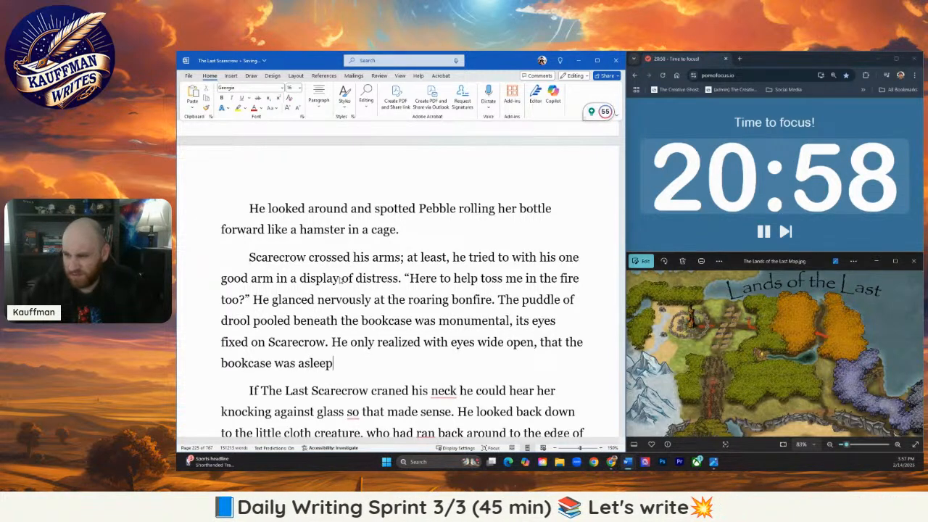
{"action": "type", "text": ", maybe"}
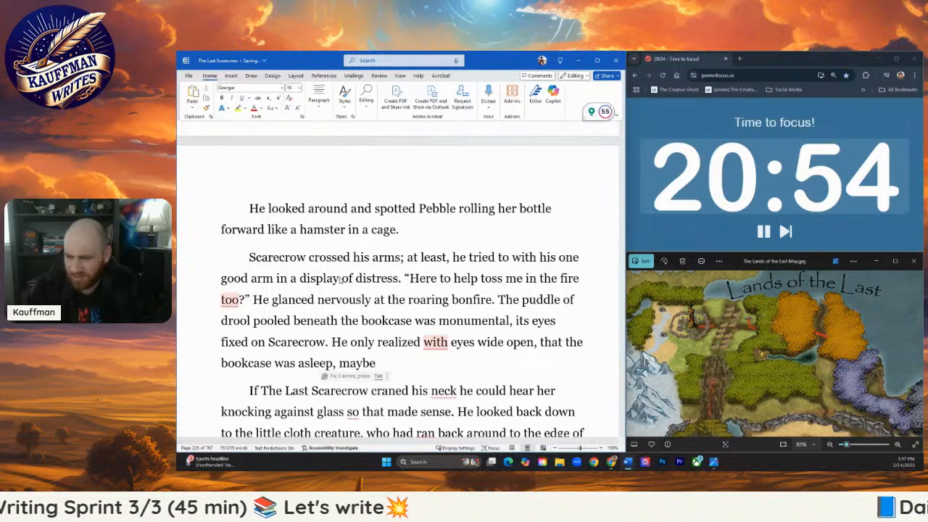
{"action": "type", "text": "."}
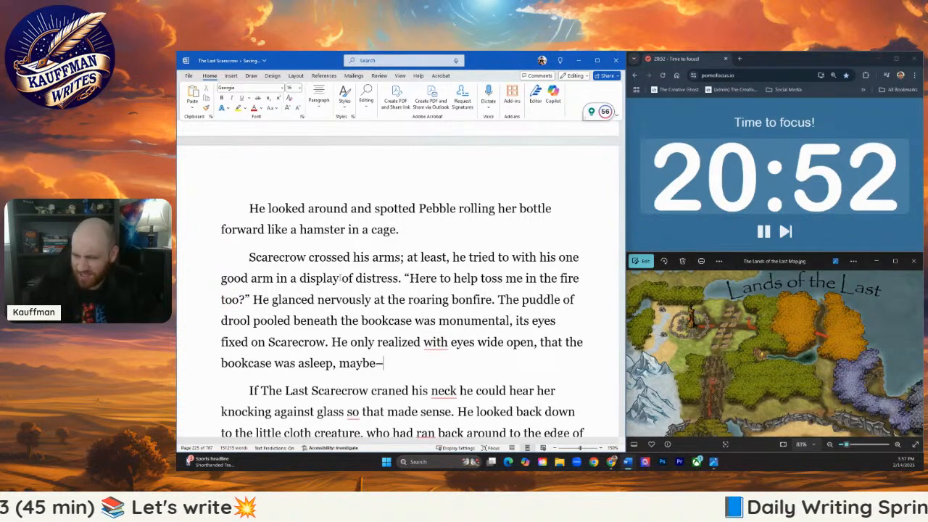
{"action": "type", "text": " did"}
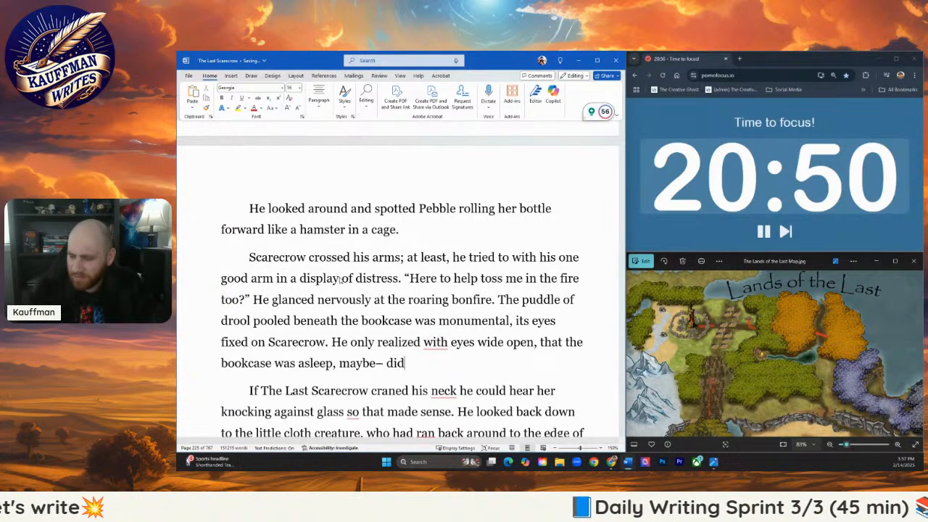
- End the sentence about the sleeping bookcase with ", maybe–did bookcases' sleep?"
{"action": "key", "text": "BackSpace"}
{"action": "key", "text": "BackSpace"}
{"action": "key", "text": "BackSpace"}
{"action": "key", "text": "BackSpace"}
{"action": "type", "text": "did bookc"}
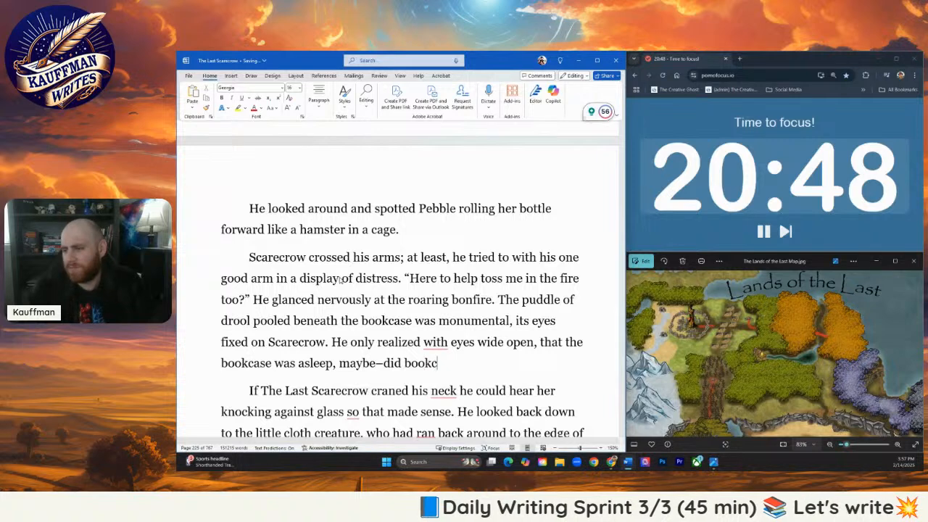
{"action": "type", "text": "ases' sleep?"}
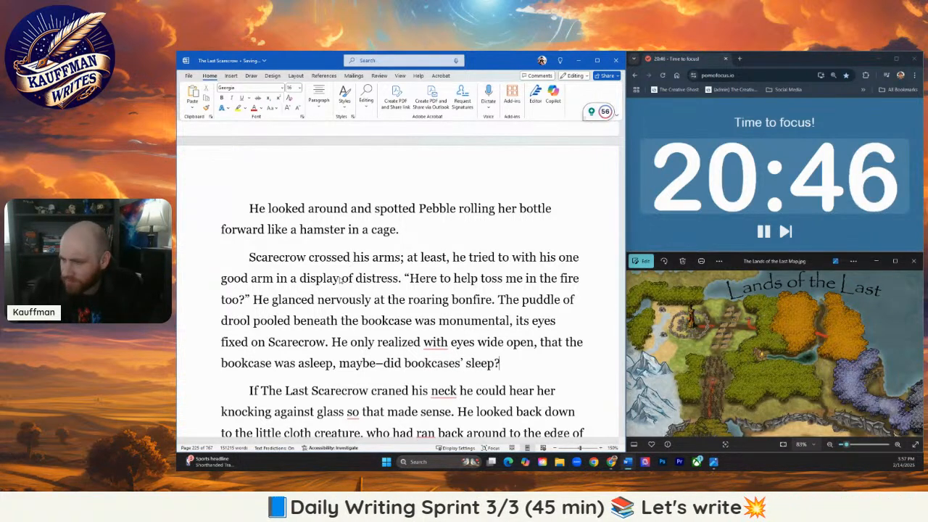
{"action": "scroll", "coordinate": [346, 273], "scroll_direction": "up", "scroll_amount": 1}
{"action": "scroll", "coordinate": [346, 273], "scroll_direction": "down", "scroll_amount": 2}
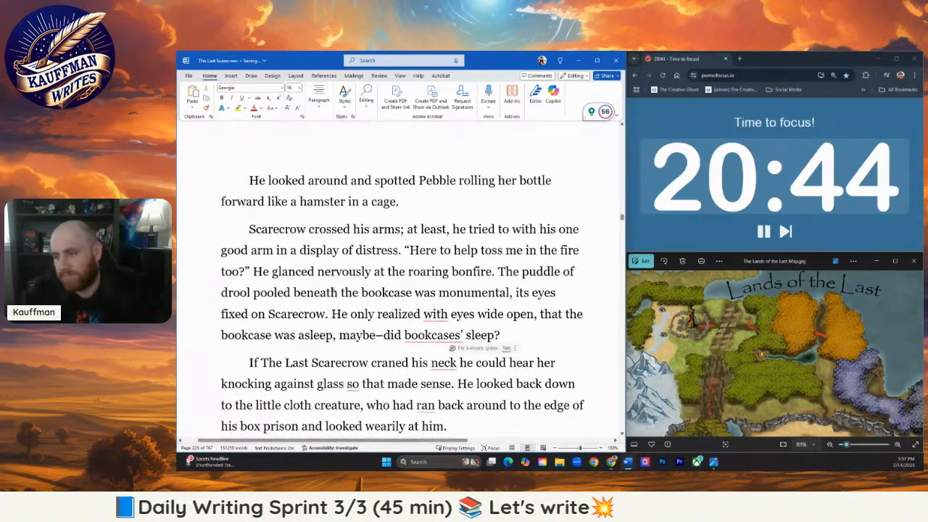
- Accept the suggested correction so the sentence reads "He only realized, with eyes wide open, that the bookcase was asleep, maybe–did bookcases sleep?"
{"action": "left_click", "coordinate": [501, 380]}
{"action": "mouse_move", "coordinate": [437, 286]}
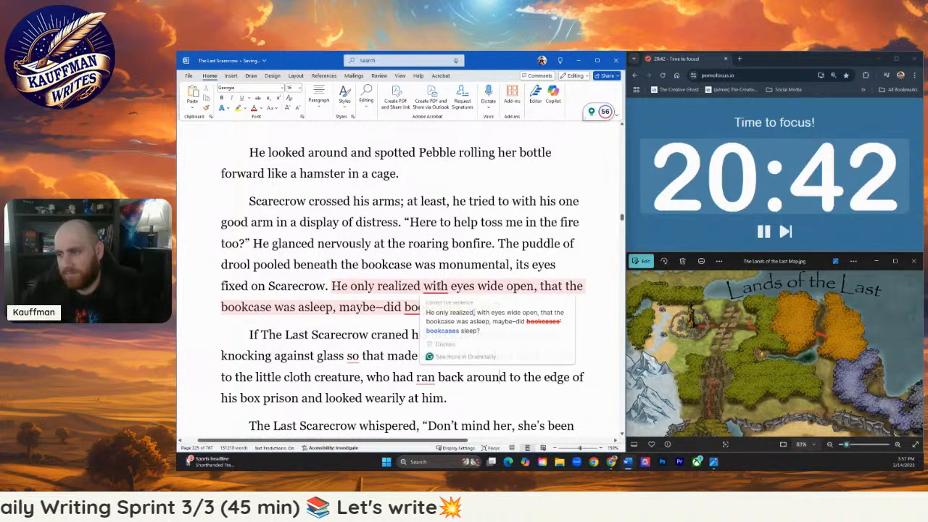
{"action": "left_click", "coordinate": [489, 312]}
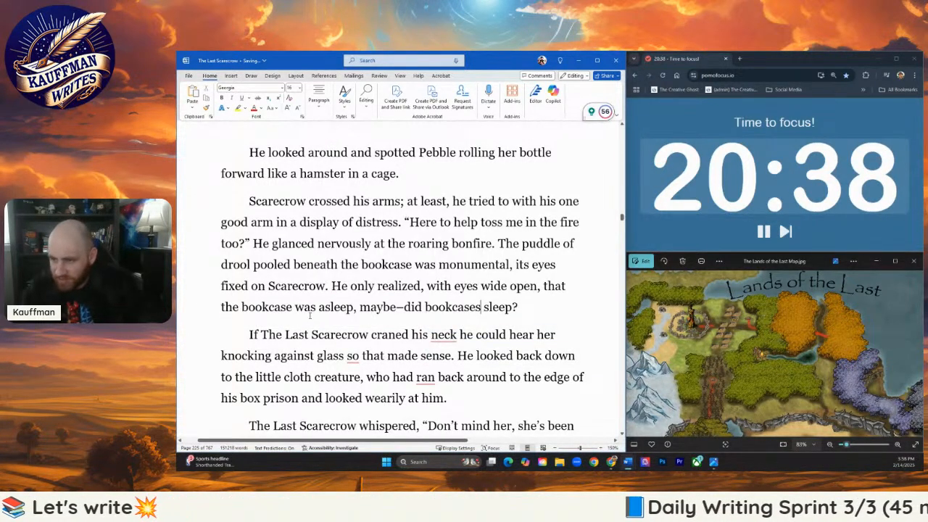
- Reread the cage scene from Pebble rolling her bottle through Scarecrow's naming of Cloth
{"action": "scroll", "coordinate": [332, 356], "scroll_direction": "down", "scroll_amount": 2}
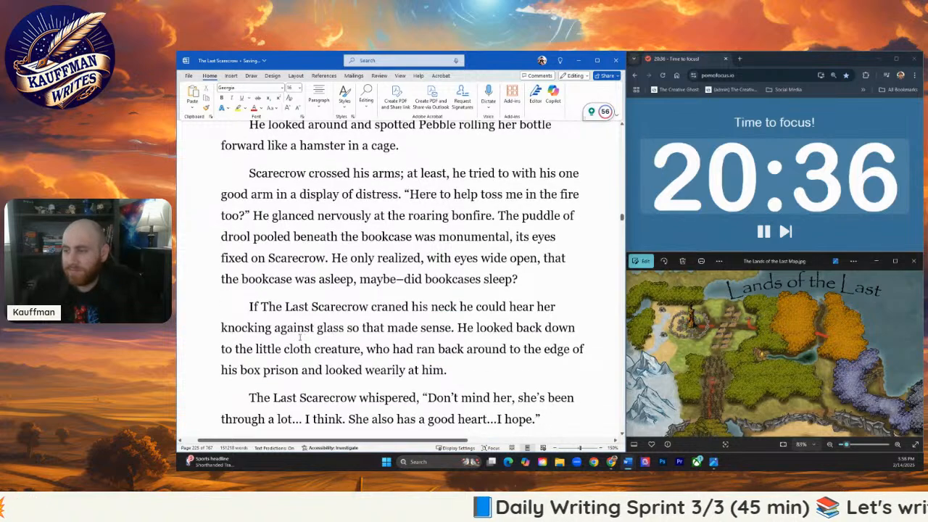
{"action": "scroll", "coordinate": [316, 321], "scroll_direction": "down", "scroll_amount": 1}
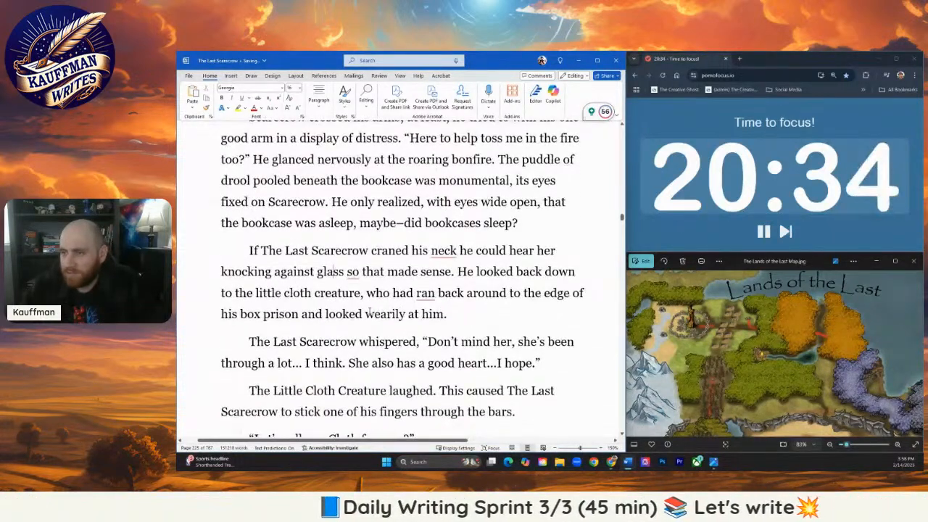
{"action": "scroll", "coordinate": [333, 271], "scroll_direction": "up", "scroll_amount": 4}
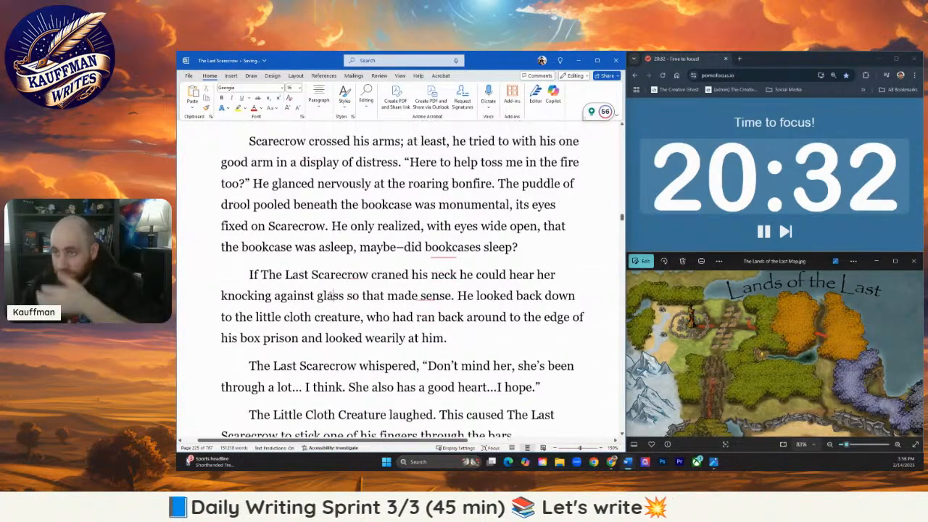
{"action": "scroll", "coordinate": [332, 311], "scroll_direction": "up", "scroll_amount": 4}
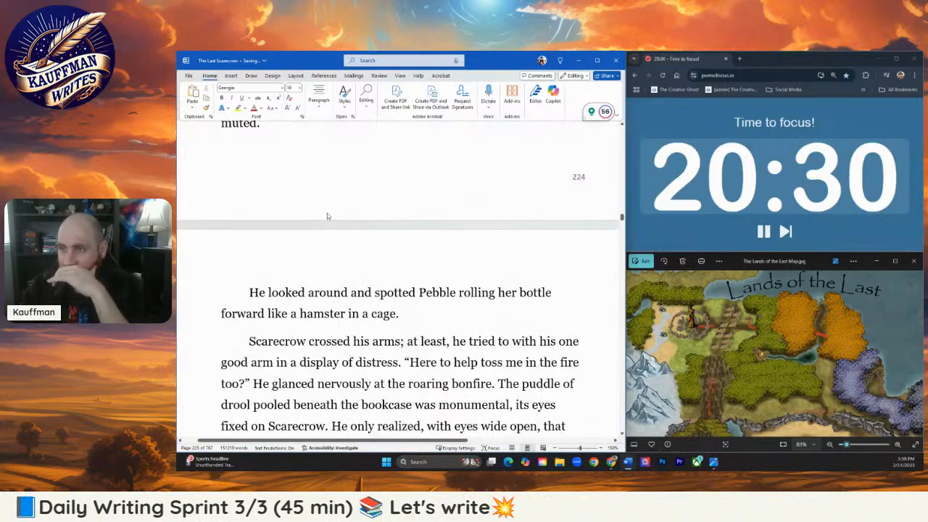
{"action": "scroll", "coordinate": [325, 233], "scroll_direction": "up", "scroll_amount": 3}
{"action": "scroll", "coordinate": [330, 250], "scroll_direction": "down", "scroll_amount": 3}
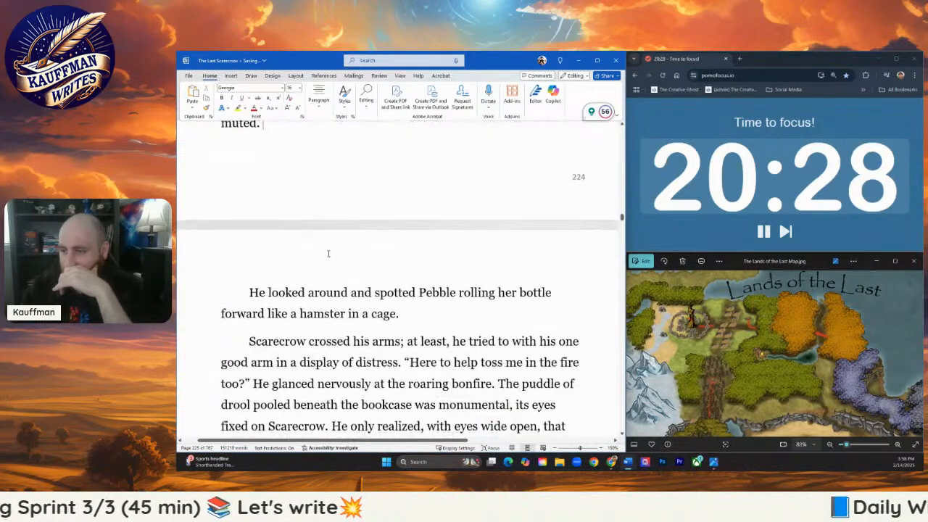
{"action": "scroll", "coordinate": [449, 346], "scroll_direction": "down", "scroll_amount": 1}
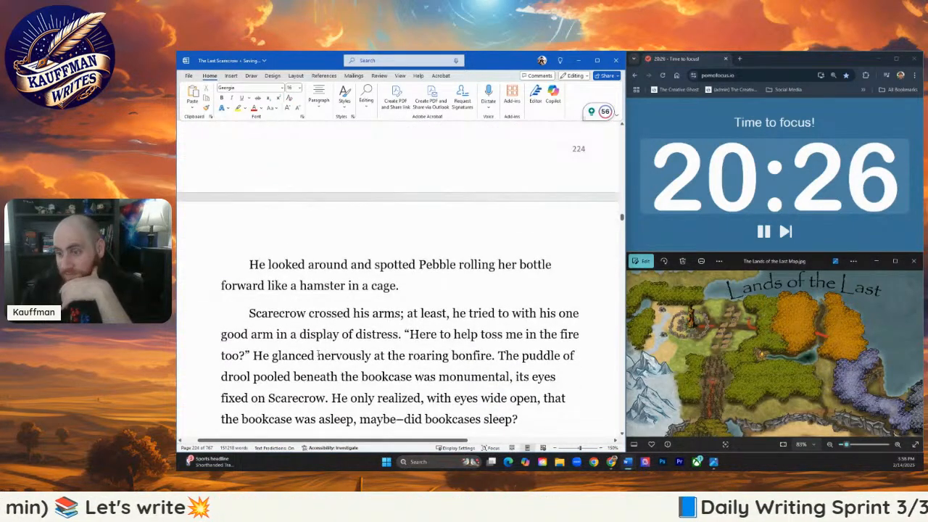
{"action": "scroll", "coordinate": [398, 347], "scroll_direction": "down", "scroll_amount": 3}
{"action": "scroll", "coordinate": [337, 345], "scroll_direction": "down", "scroll_amount": 1}
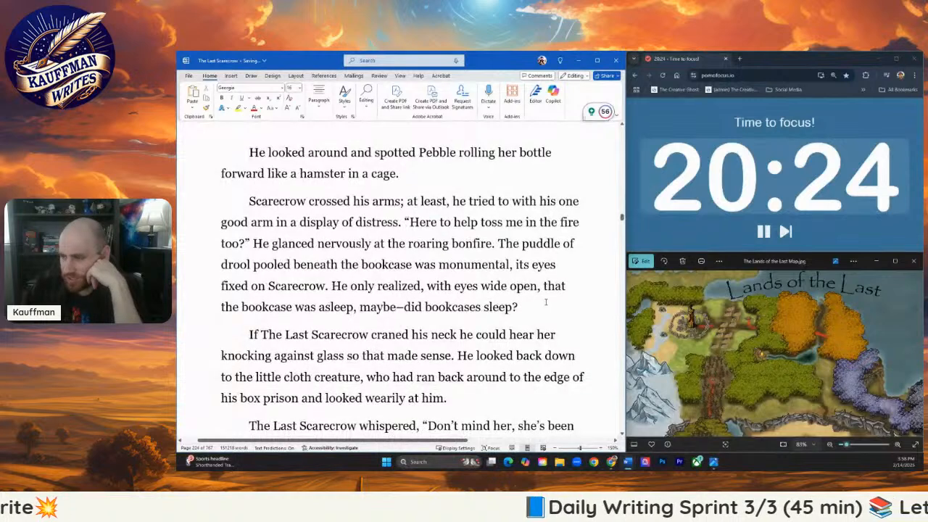
{"action": "scroll", "coordinate": [481, 330], "scroll_direction": "down", "scroll_amount": 1}
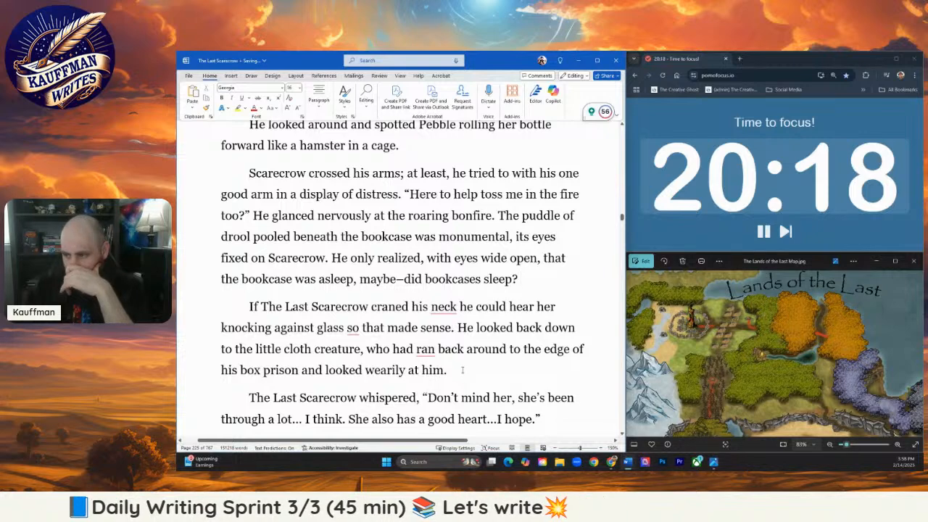
{"action": "scroll", "coordinate": [461, 348], "scroll_direction": "down", "scroll_amount": 1}
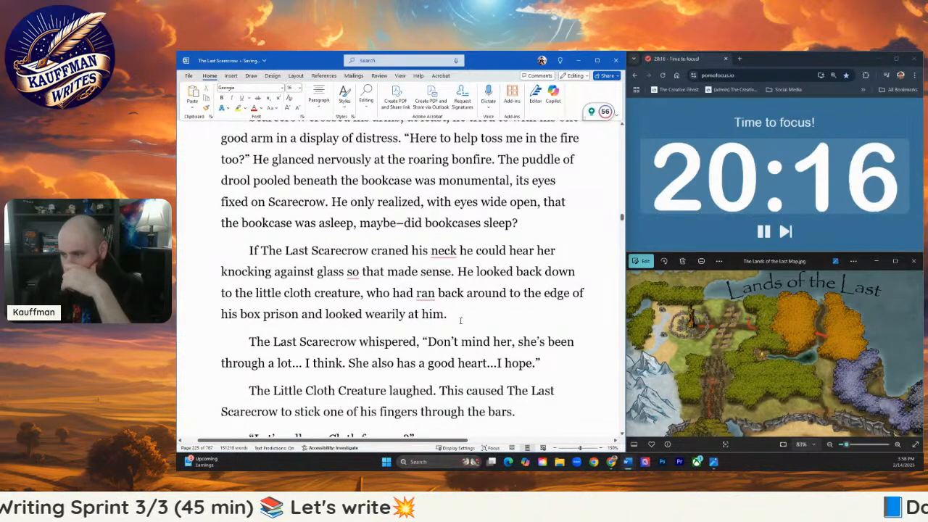
{"action": "scroll", "coordinate": [461, 323], "scroll_direction": "up", "scroll_amount": 1}
{"action": "scroll", "coordinate": [468, 337], "scroll_direction": "down", "scroll_amount": 1}
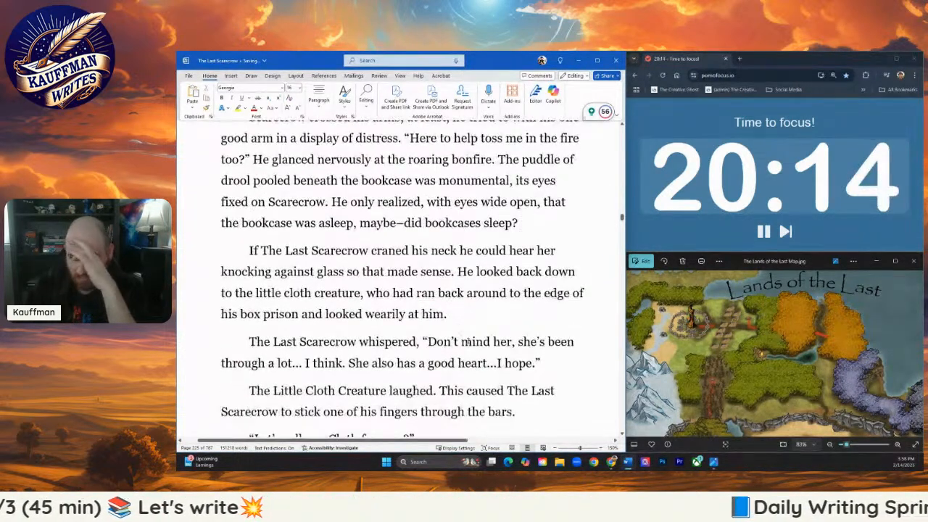
{"action": "scroll", "coordinate": [467, 341], "scroll_direction": "down", "scroll_amount": 3}
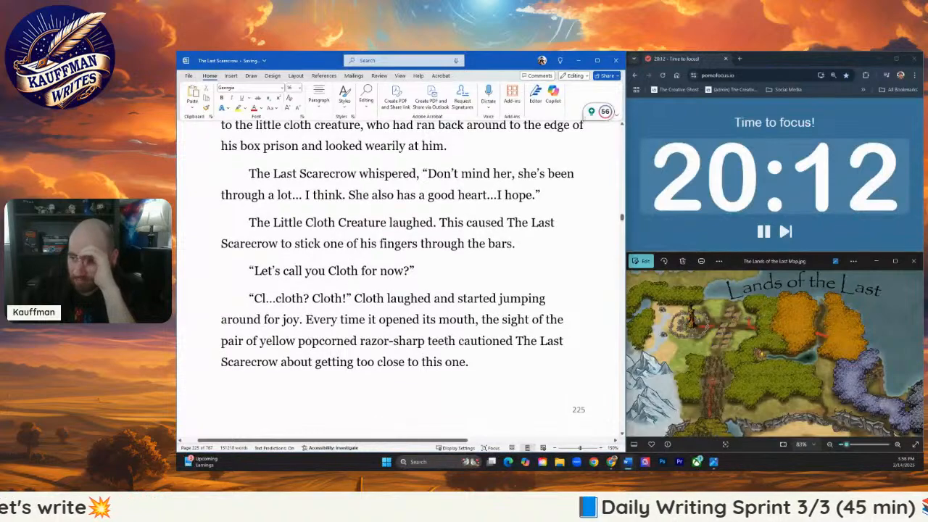
{"action": "scroll", "coordinate": [443, 339], "scroll_direction": "up", "scroll_amount": 2}
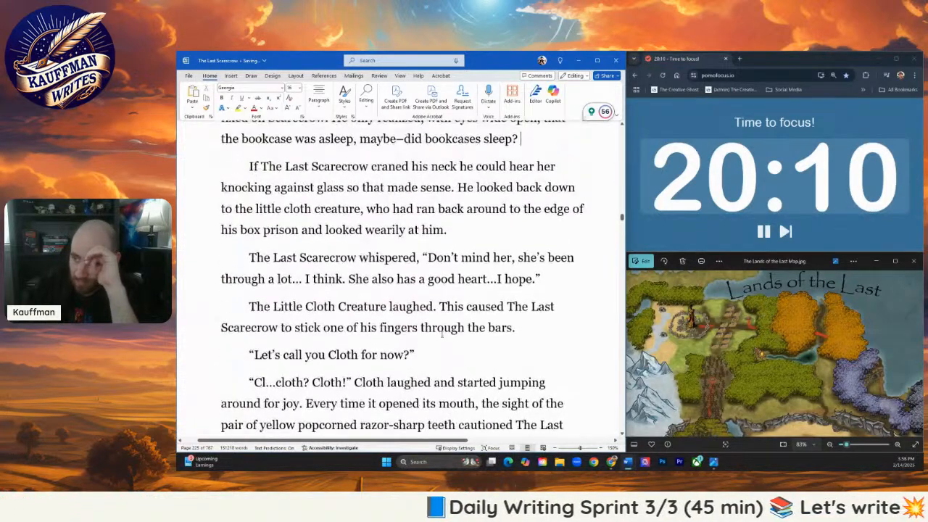
{"action": "scroll", "coordinate": [441, 339], "scroll_direction": "up", "scroll_amount": 2}
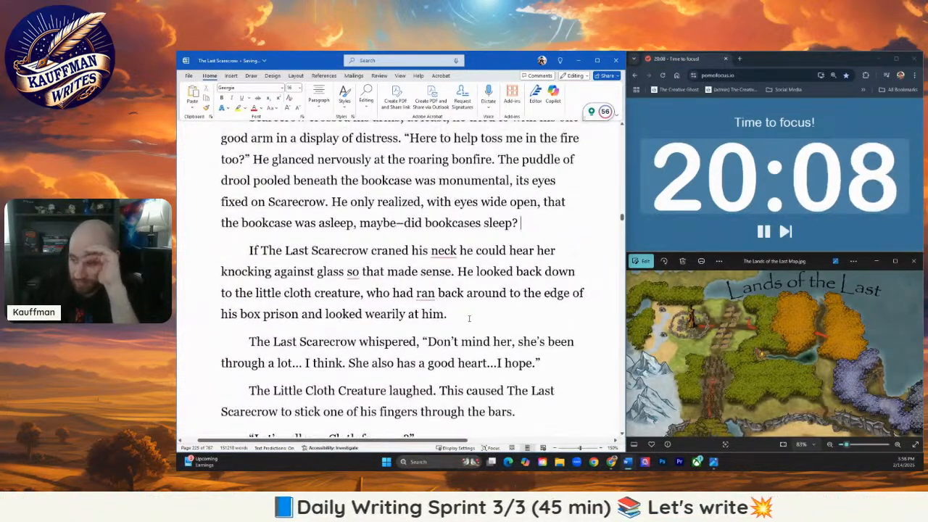
- Delete the paragraph beginning "If The Last Scarecrow craned his neck" and the dialogue lead-in "The Last Scarecrow whispered,"
{"action": "left_click_drag", "start_coordinate": [469, 319], "coordinate": [249, 251]}
{"action": "key", "text": "BackSpace"}
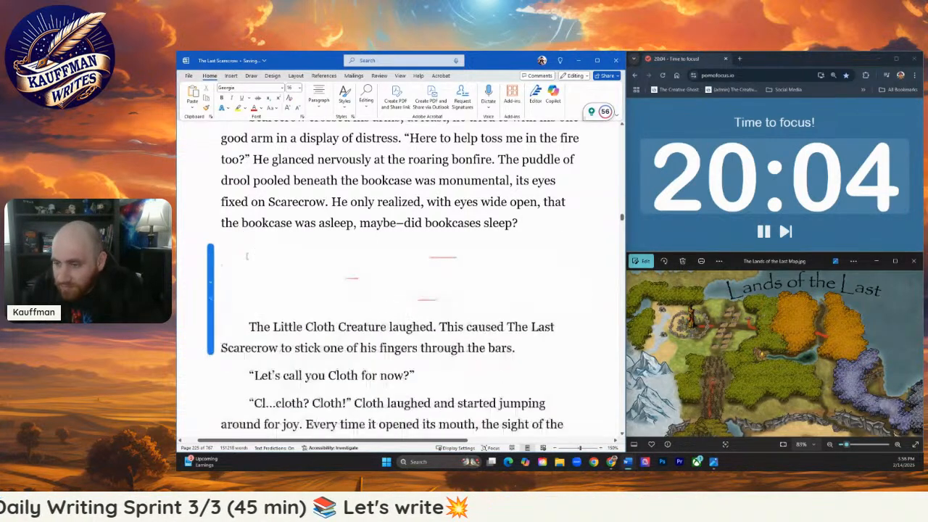
{"action": "left_click_drag", "start_coordinate": [424, 250], "coordinate": [249, 252]}
{"action": "key", "text": "BackSpace"}
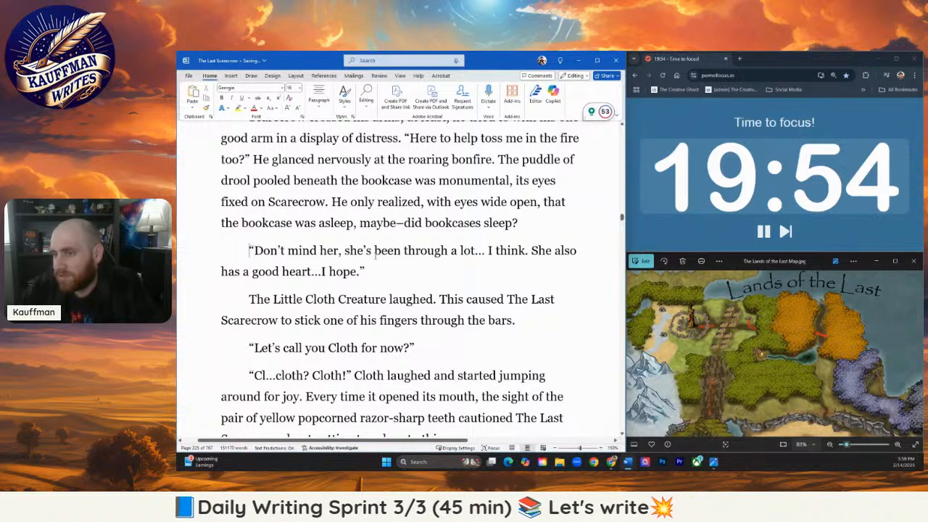
{"action": "type", "text": "To"}
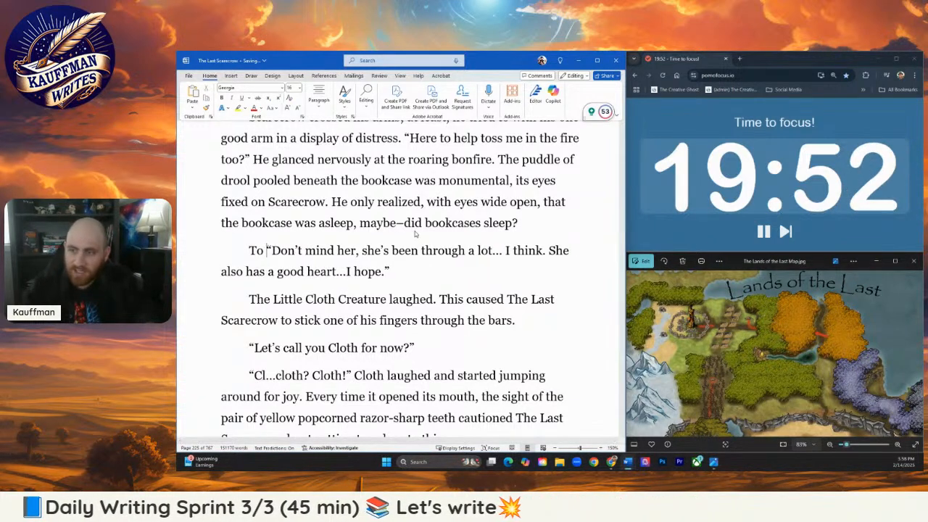
{"action": "key", "text": "BackSpace"}
{"action": "key", "text": "BackSpace"}
{"action": "key", "text": "BackSpace"}
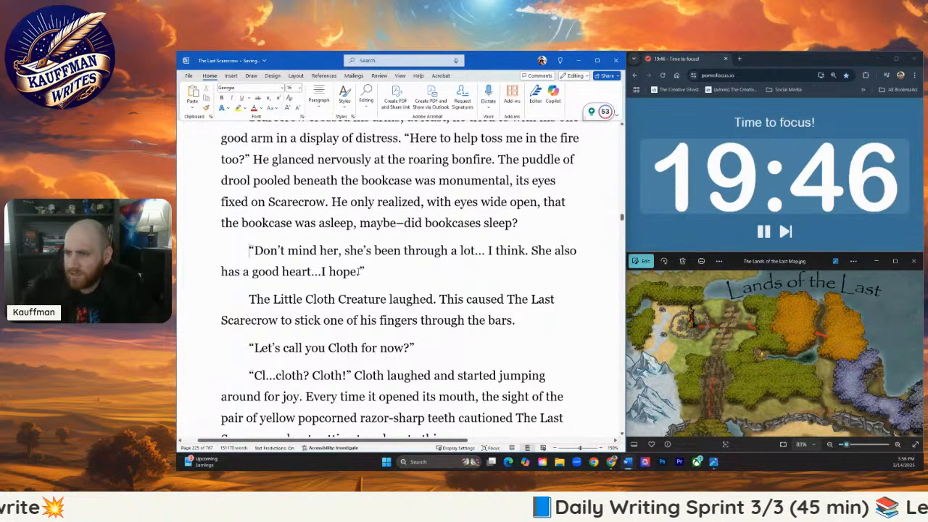
- Cut Scarecrow's line about Pebble short so it reads "Don't mind her, she's," in quotation marks
{"action": "left_click_drag", "start_coordinate": [365, 273], "coordinate": [344, 250]}
{"action": "left_click", "coordinate": [358, 273]}
{"action": "left_click", "coordinate": [366, 250]}
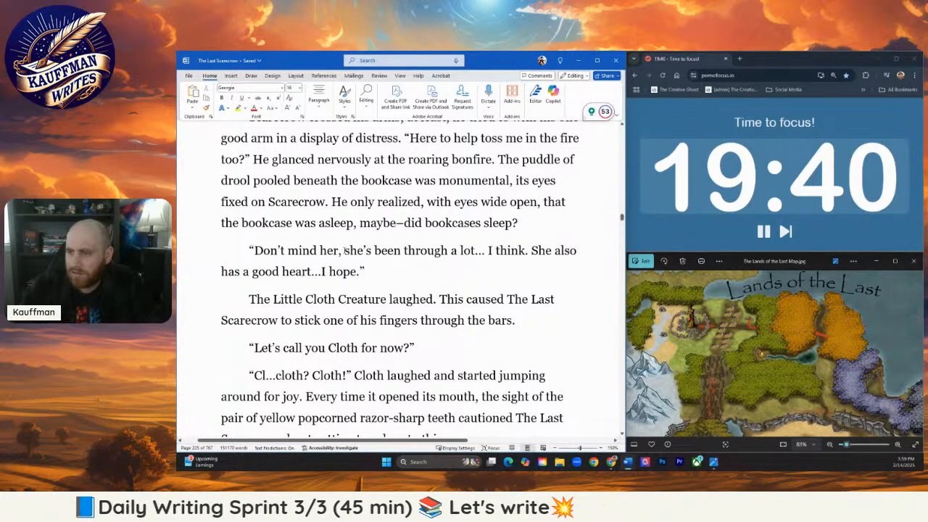
{"action": "left_click", "coordinate": [359, 272], "text": "shift"}
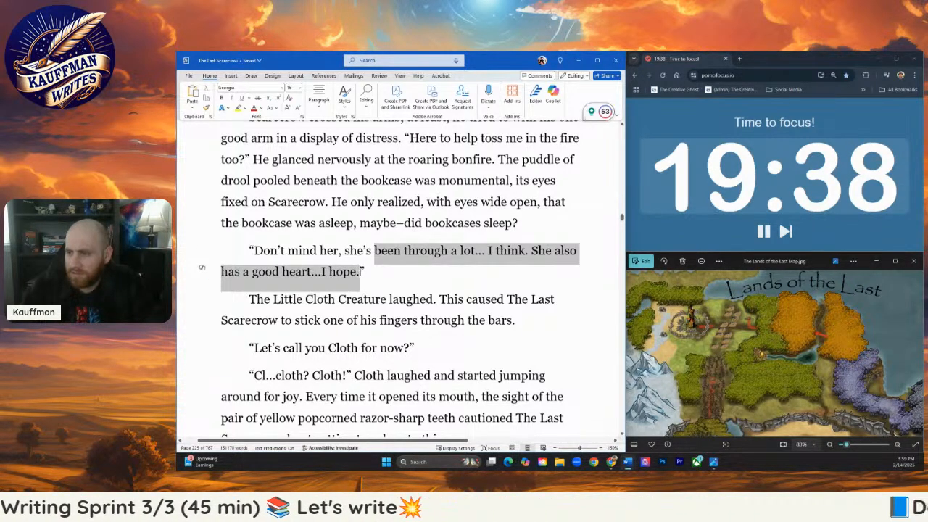
{"action": "key", "text": "BackSpace"}
{"action": "key", "text": "BackSpace"}
{"action": "type", "text": ",”"}
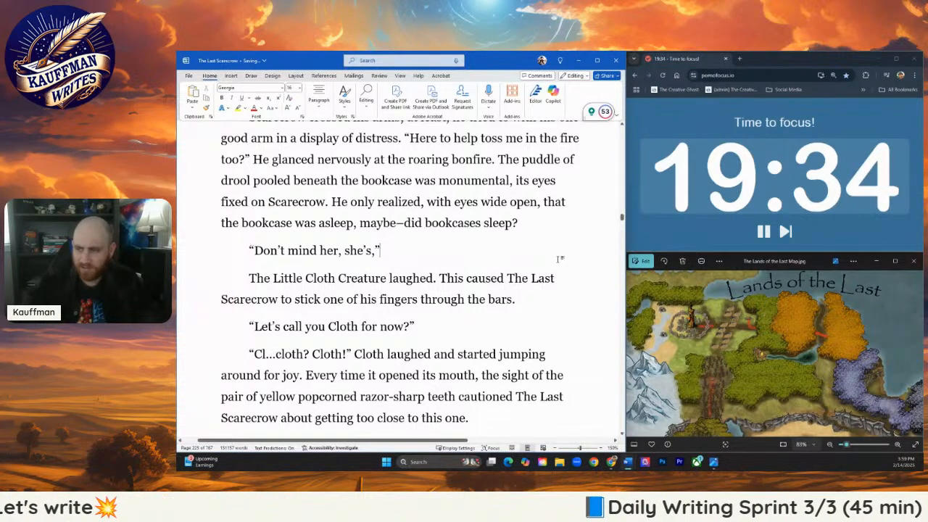
{"action": "type", "text": " Scarecrow "}
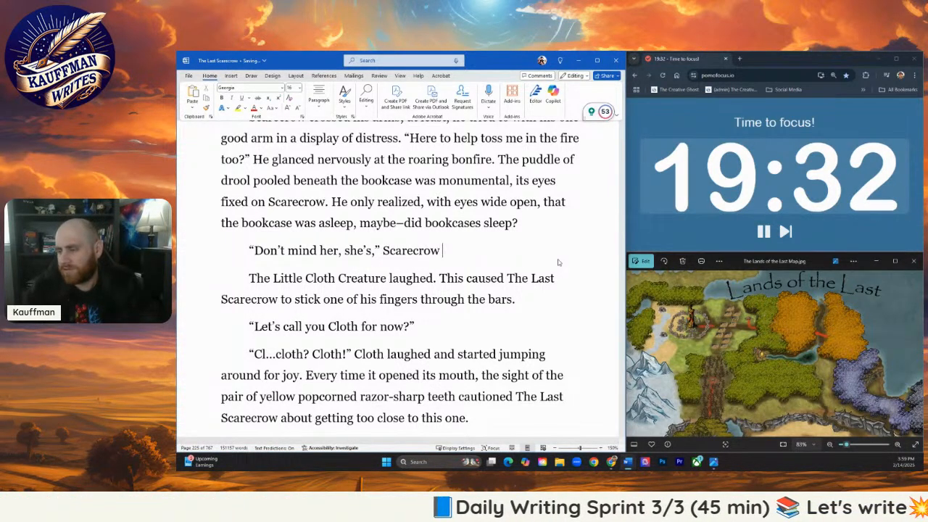
{"action": "type", "text": "started to sa"}
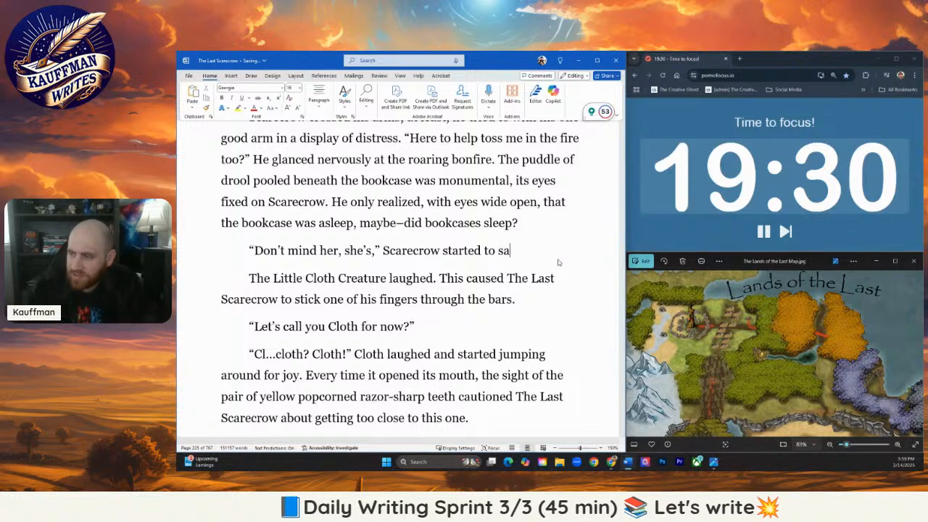
{"action": "type", "text": "y to the cloth"}
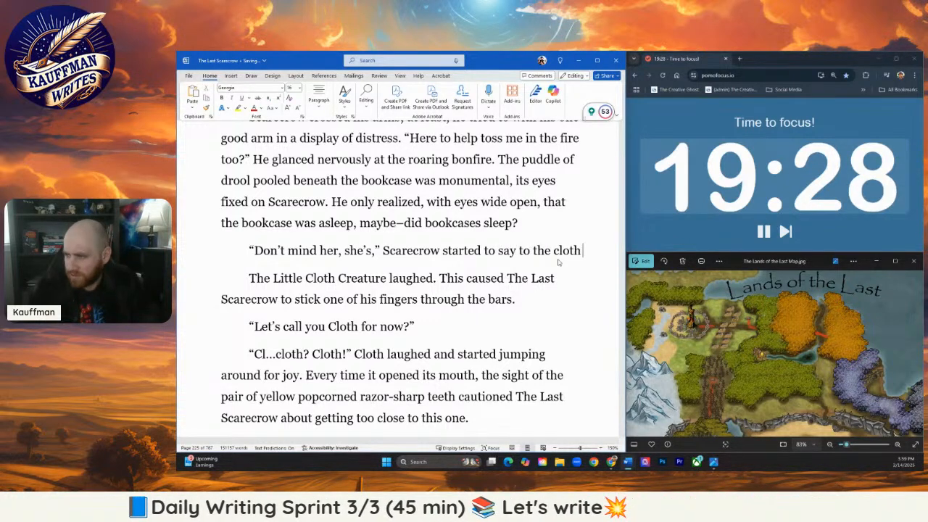
{"action": "type", "text": " creature who w"}
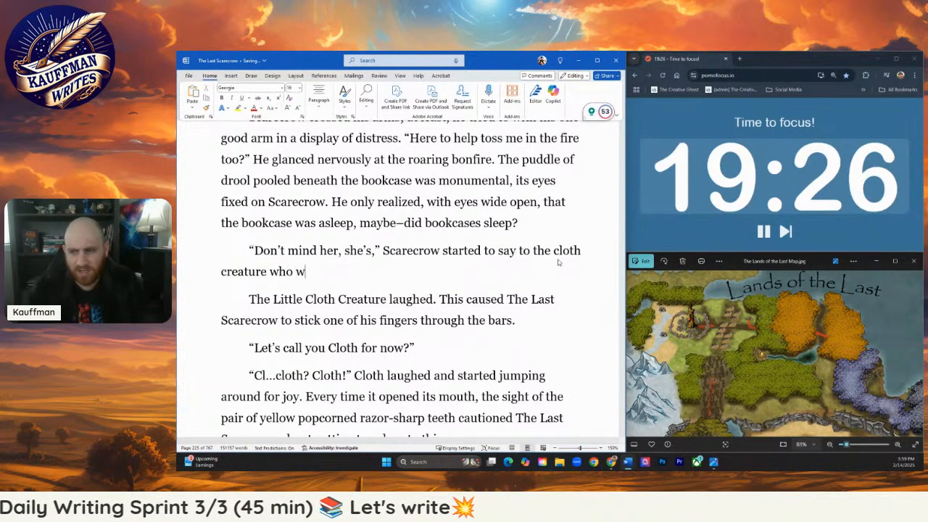
- Follow the shortened dialogue with "Scarecrow started to say to the cloth creature who had vanished from sight."
{"action": "key", "text": "BackSpace"}
{"action": "type", "text": "had vanished from sight."}
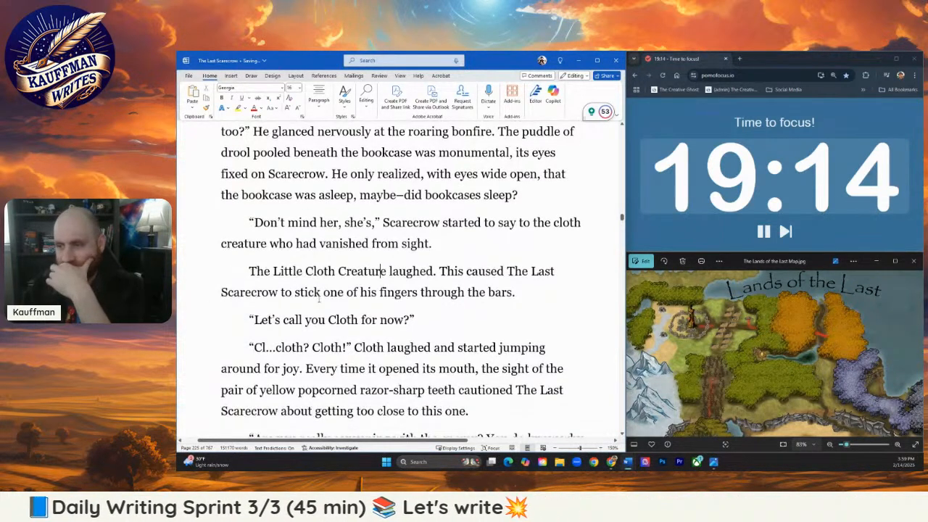
- Insert an empty paragraph between "He grinned." and Pebble's "Scarecrow, you idiot!" line
{"action": "scroll", "coordinate": [319, 301], "scroll_direction": "down", "scroll_amount": 1}
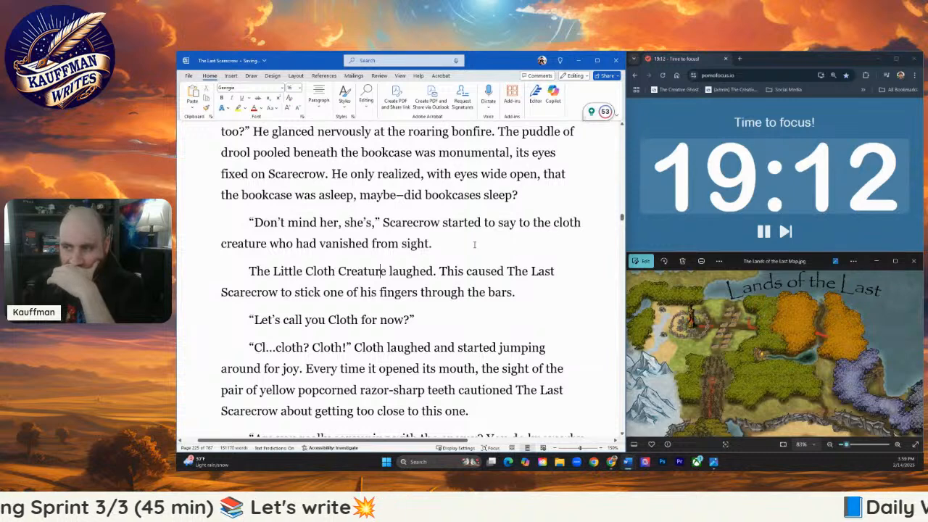
{"action": "left_click", "coordinate": [475, 244]}
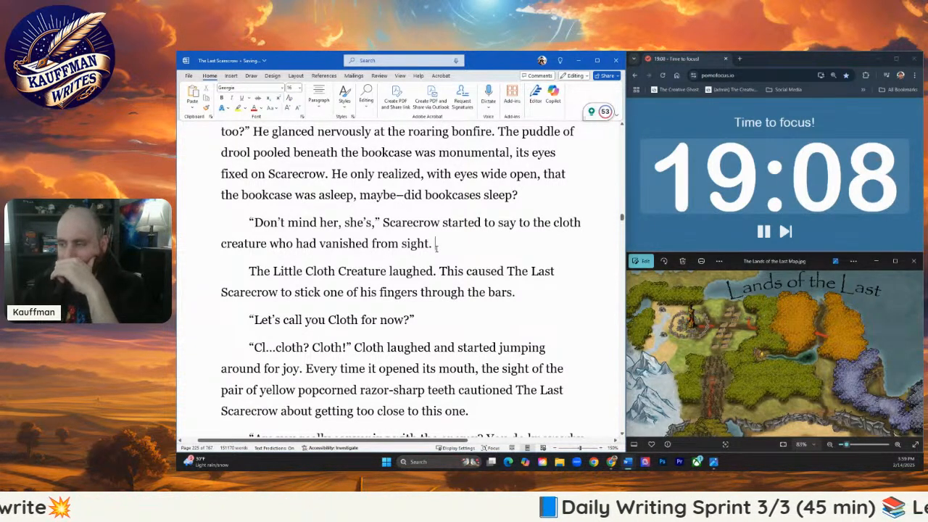
{"action": "scroll", "coordinate": [444, 271], "scroll_direction": "down", "scroll_amount": 1}
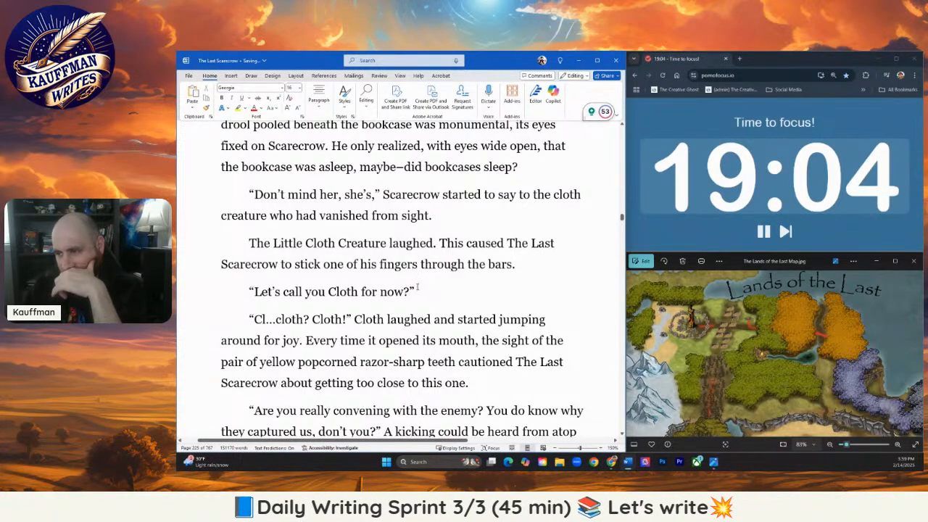
{"action": "scroll", "coordinate": [418, 290], "scroll_direction": "up", "scroll_amount": 5}
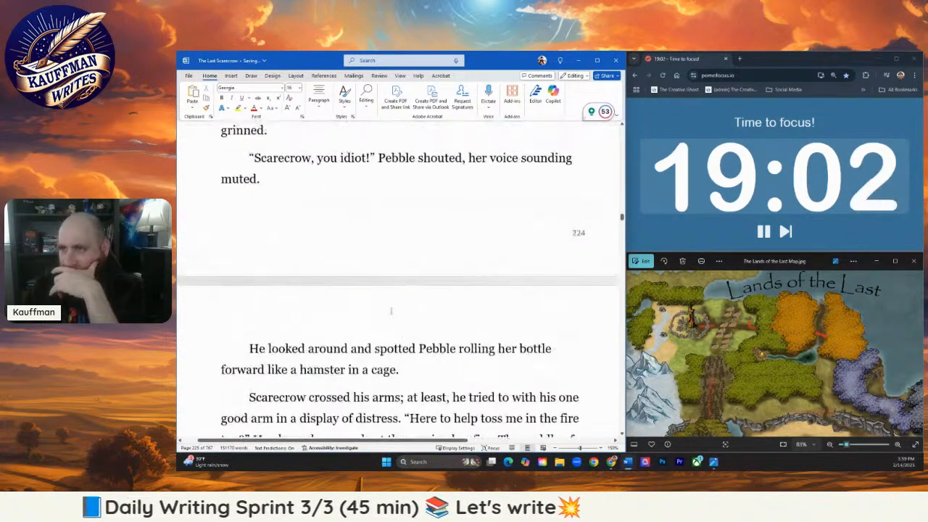
{"action": "scroll", "coordinate": [388, 312], "scroll_direction": "up", "scroll_amount": 2}
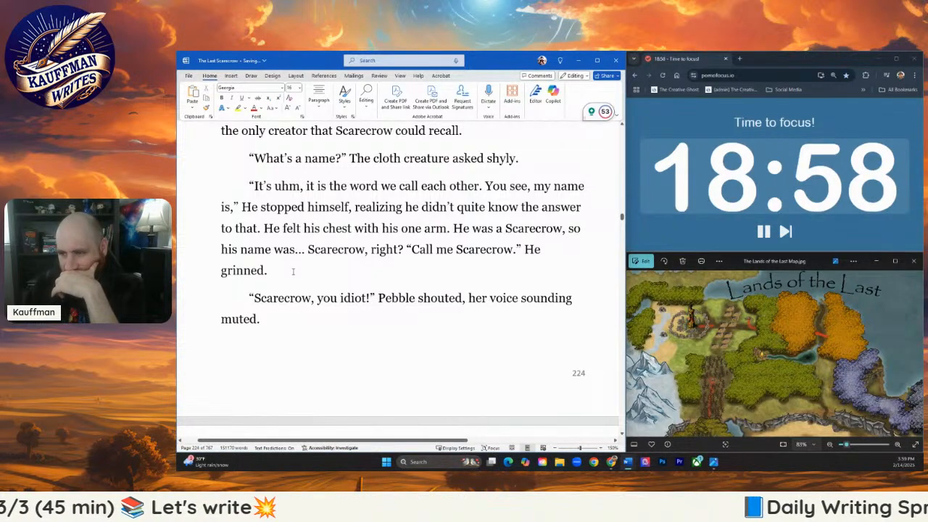
{"action": "key", "text": "Return"}
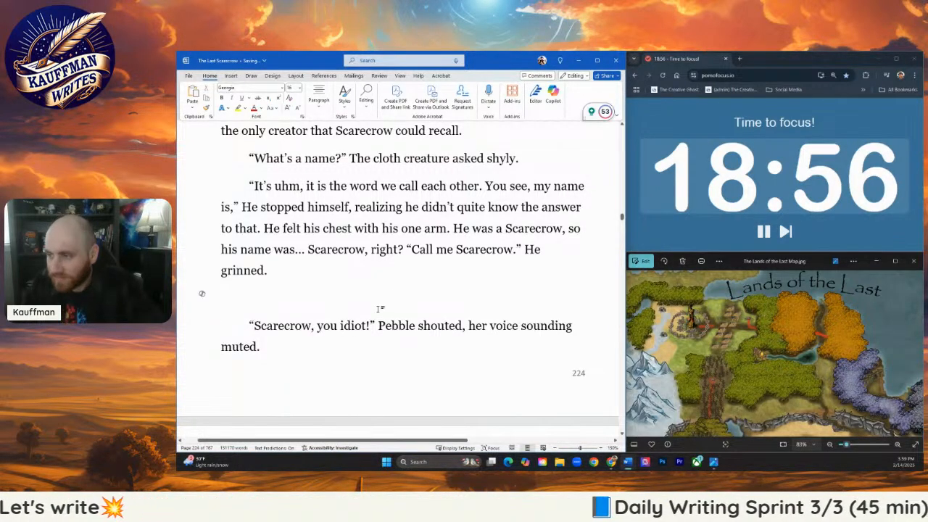
- Cut the passage from "The Little Cloth Creature laughed" through "getting too close to this one." and close the gap before "Are you really convening"
{"action": "scroll", "coordinate": [294, 285], "scroll_direction": "down", "scroll_amount": 5}
{"action": "scroll", "coordinate": [295, 285], "scroll_direction": "down", "scroll_amount": 1}
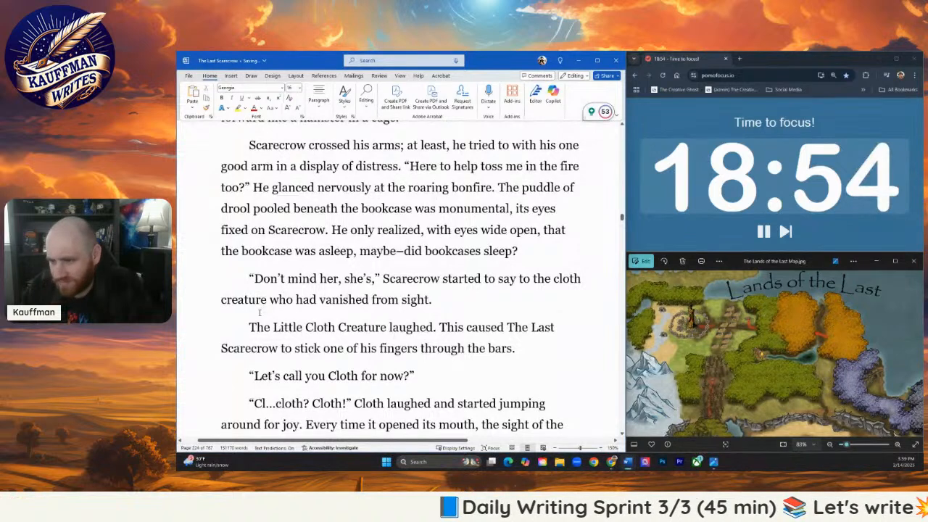
{"action": "left_click_drag", "start_coordinate": [242, 298], "coordinate": [410, 329]}
{"action": "scroll", "coordinate": [202, 316], "scroll_direction": "down", "scroll_amount": 1}
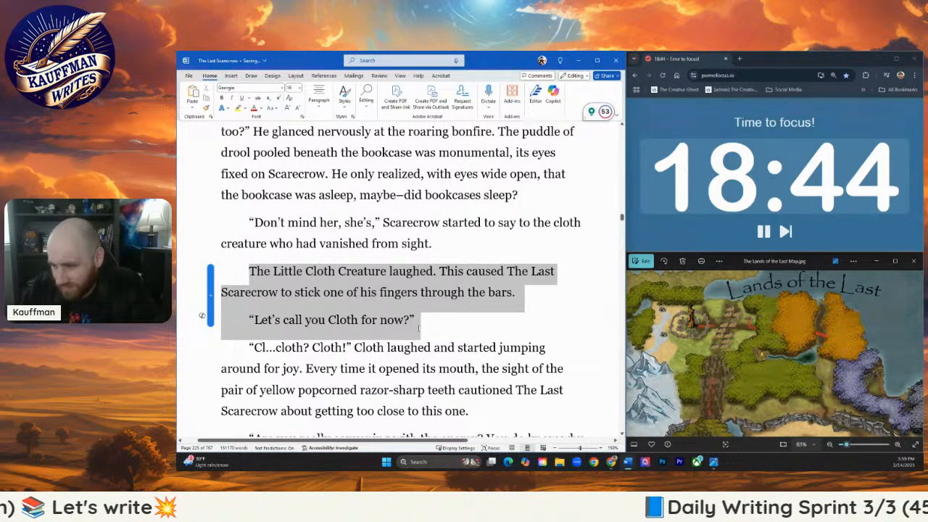
{"action": "scroll", "coordinate": [418, 329], "scroll_direction": "down", "scroll_amount": 1}
{"action": "left_click_drag", "start_coordinate": [418, 328], "coordinate": [477, 326]}
{"action": "scroll", "coordinate": [419, 294], "scroll_direction": "down", "scroll_amount": 2}
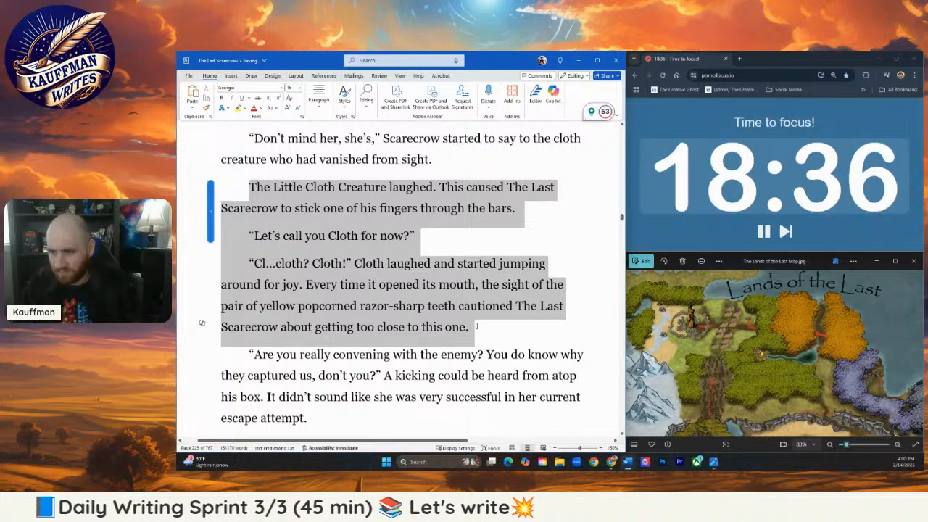
{"action": "key", "text": "Delete"}
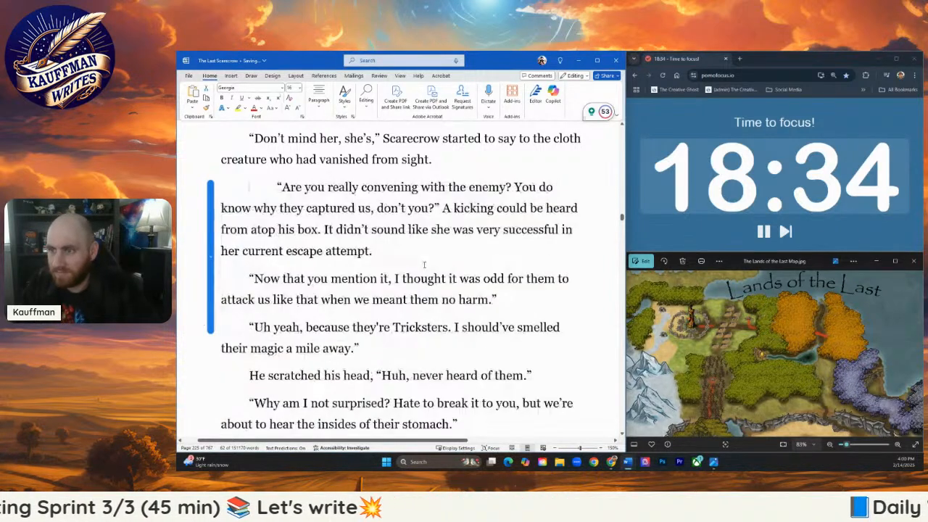
{"action": "key", "text": "BackSpace"}
- Paste the cut passage into the empty paragraph after "He grinned." and indent its first line
{"action": "scroll", "coordinate": [405, 289], "scroll_direction": "up", "scroll_amount": 10}
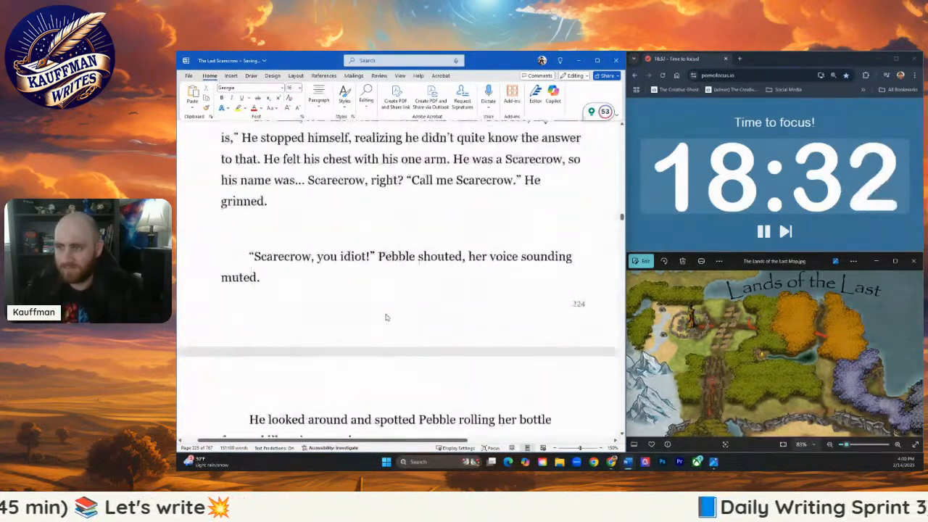
{"action": "scroll", "coordinate": [387, 317], "scroll_direction": "up", "scroll_amount": 1}
{"action": "left_click", "coordinate": [291, 248]}
{"action": "key", "text": "ctrl+v"}
{"action": "scroll", "coordinate": [288, 238], "scroll_direction": "up", "scroll_amount": 3}
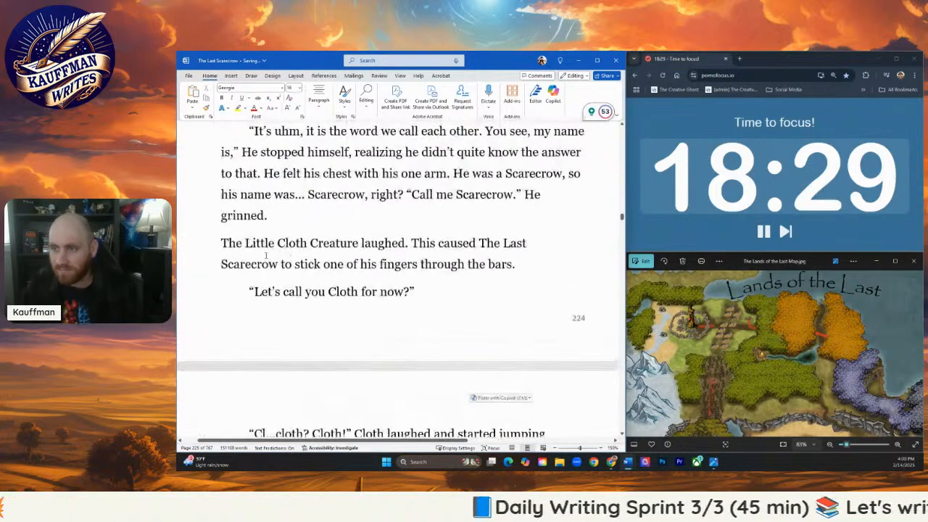
{"action": "left_click", "coordinate": [221, 244]}
{"action": "key", "text": "Tab"}
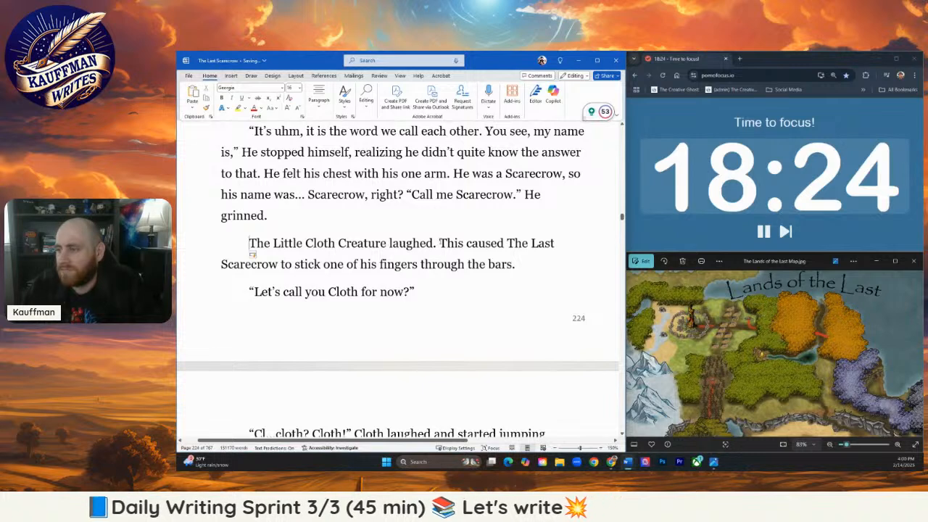
- Reword the sentence after "The Little Cloth Creature laughed." to "Scarecrow stuck one finger through the bar."
{"action": "left_click_drag", "start_coordinate": [439, 243], "coordinate": [538, 243]}
{"action": "key", "text": "BackSpace"}
{"action": "type", "text": "stuck one of"}
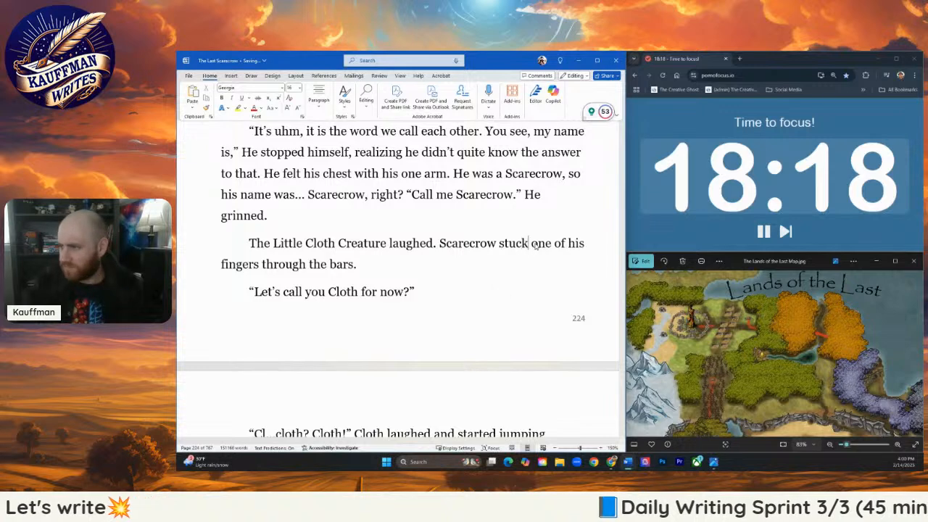
{"action": "left_click_drag", "start_coordinate": [555, 244], "coordinate": [586, 243]}
{"action": "key", "text": "BackSpace"}
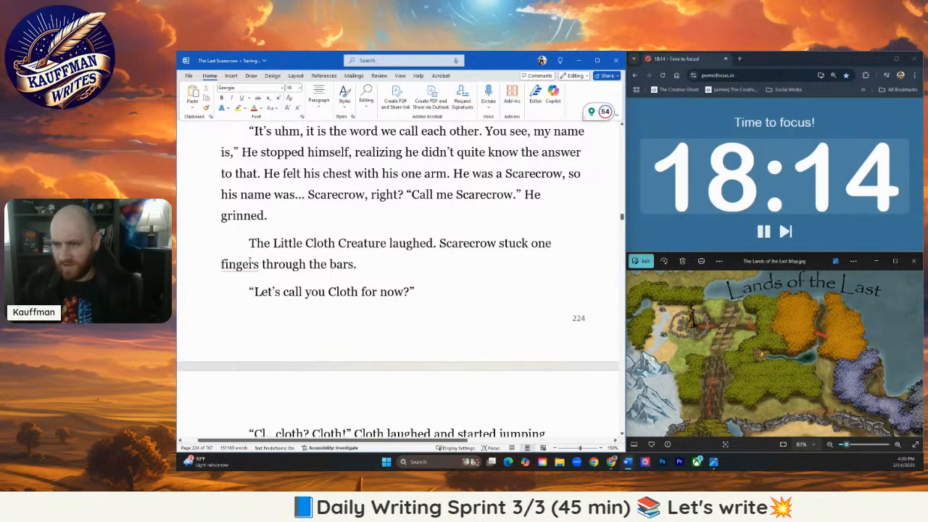
{"action": "left_click", "coordinate": [258, 264]}
{"action": "key", "text": "BackSpace"}
{"action": "left_click", "coordinate": [366, 269]}
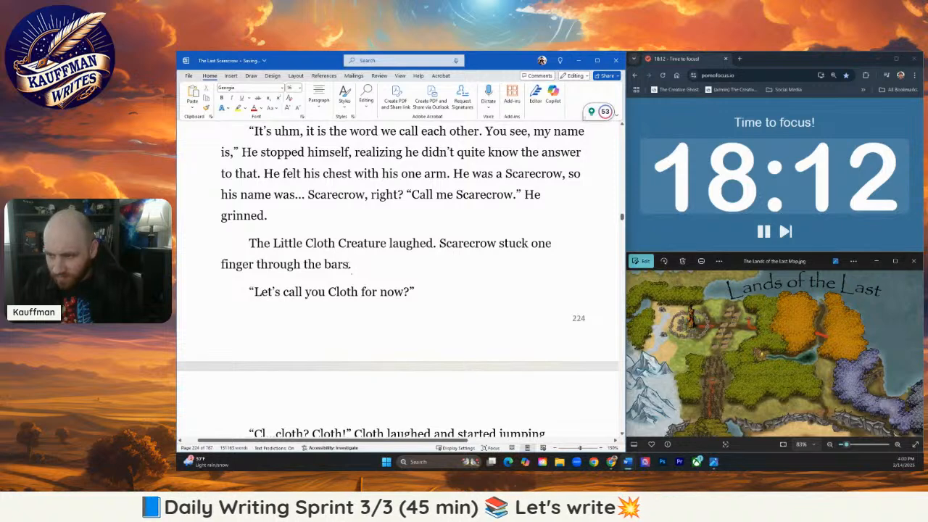
{"action": "left_click", "coordinate": [342, 266]}
{"action": "key", "text": "BackSpace"}
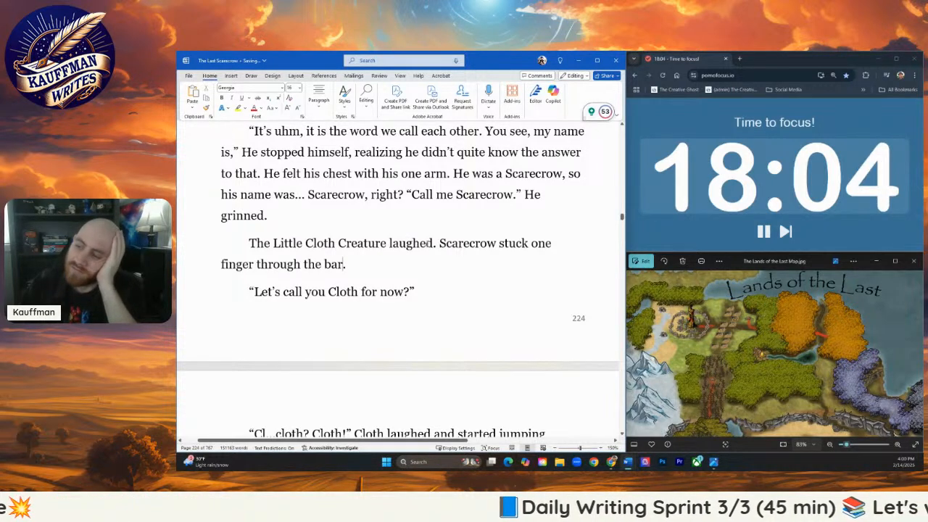
- Extend the creature's laugh with "and pressed against the bar" and move the "Scarecrow stuck one finger" sentence into its own paragraph
{"action": "type", "text": "and presse"}
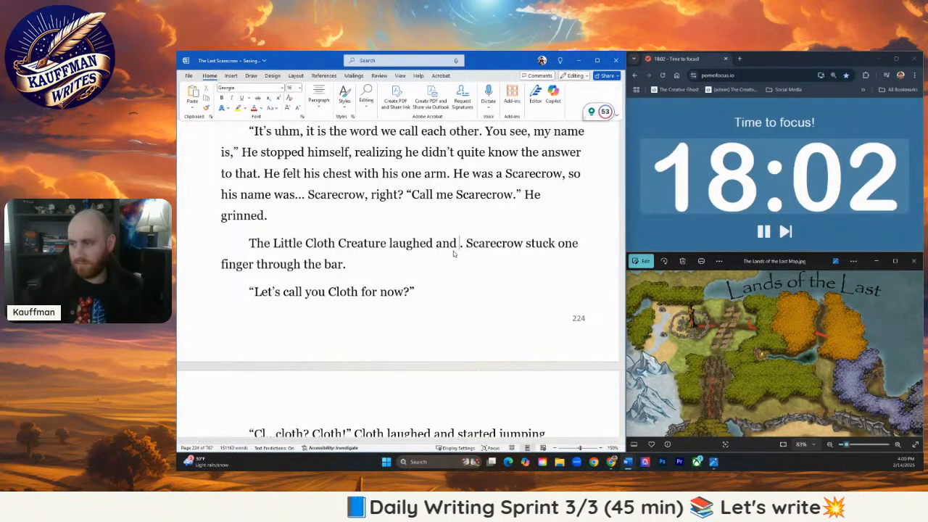
{"action": "type", "text": "d against the bar"}
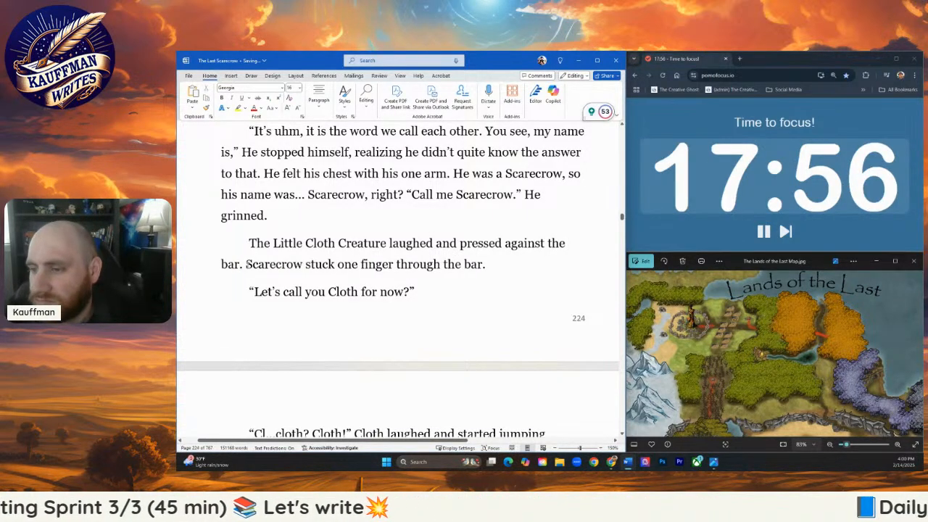
{"action": "left_click", "coordinate": [247, 264]}
{"action": "key", "text": "Return"}
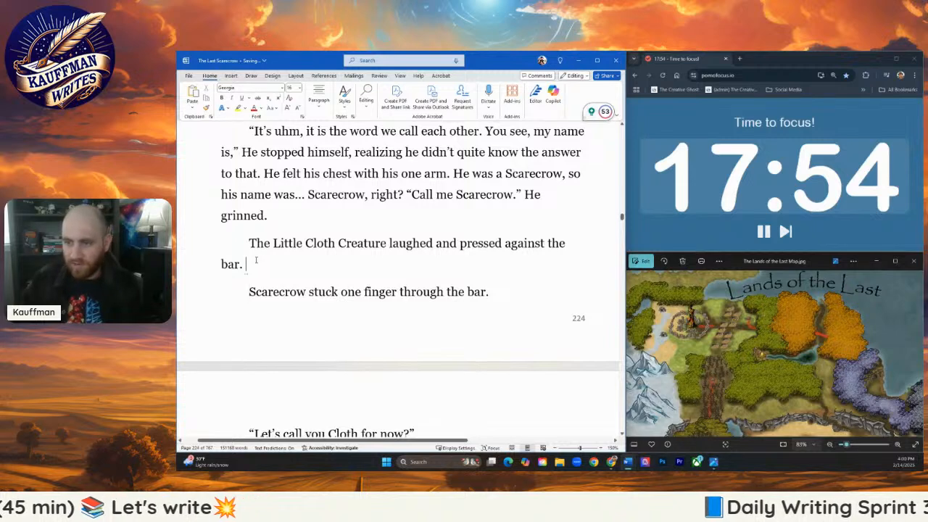
- End the Little Cloth Creature's paragraph with the sentence: It growled, "Cloth."
{"action": "type", "text": "It growled"}
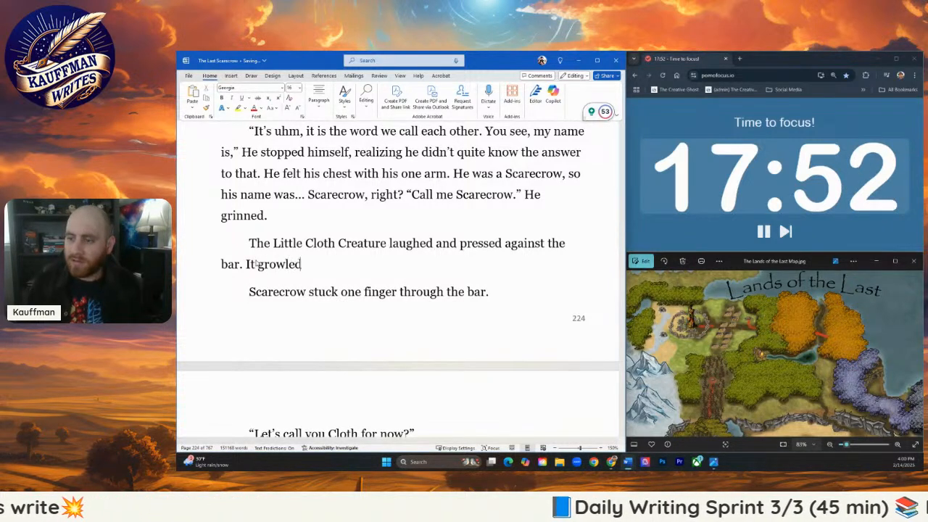
{"action": "type", "text": ", \"Cloth"}
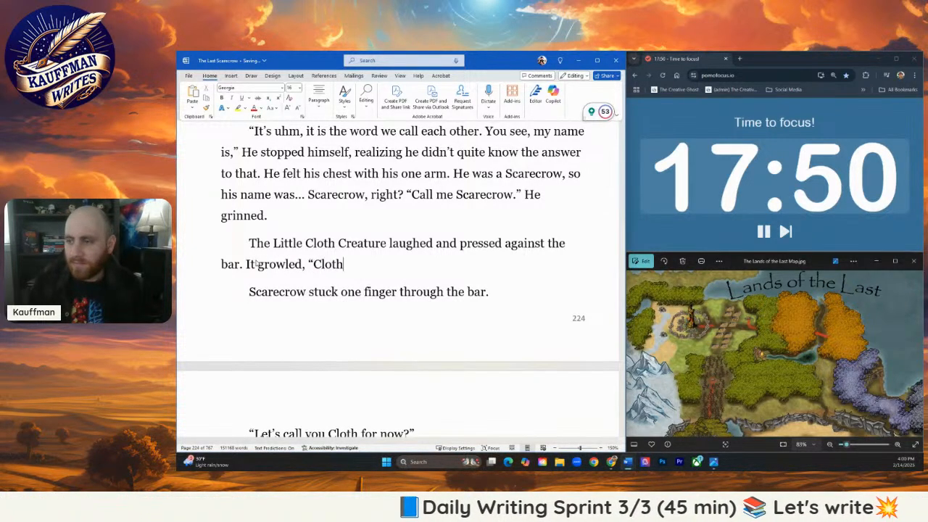
{"action": "type", "text": ".\""}
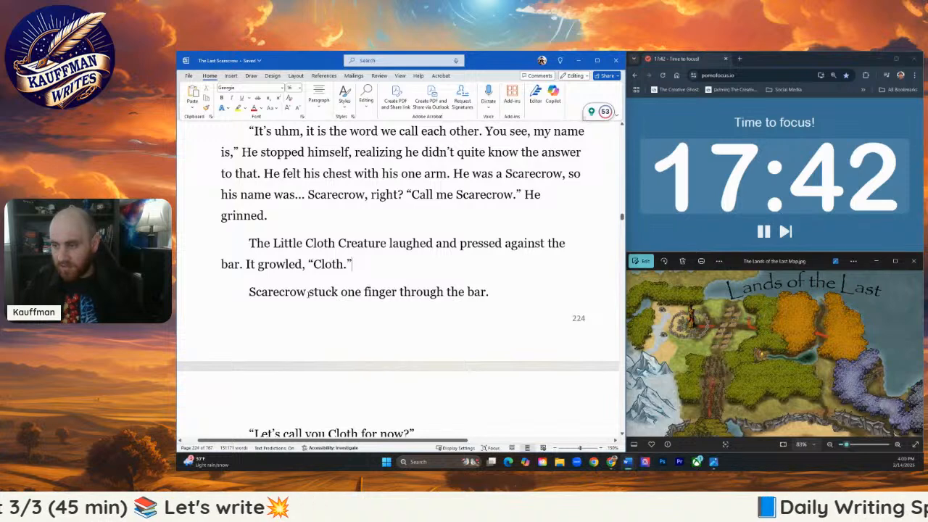
- Delete the dialogue "Let's call you Cloth for now?" and "Cl...cloth? Cloth!", and indent the paragraph beginning "Cloth laughed"
{"action": "scroll", "coordinate": [389, 305], "scroll_direction": "down", "scroll_amount": 2}
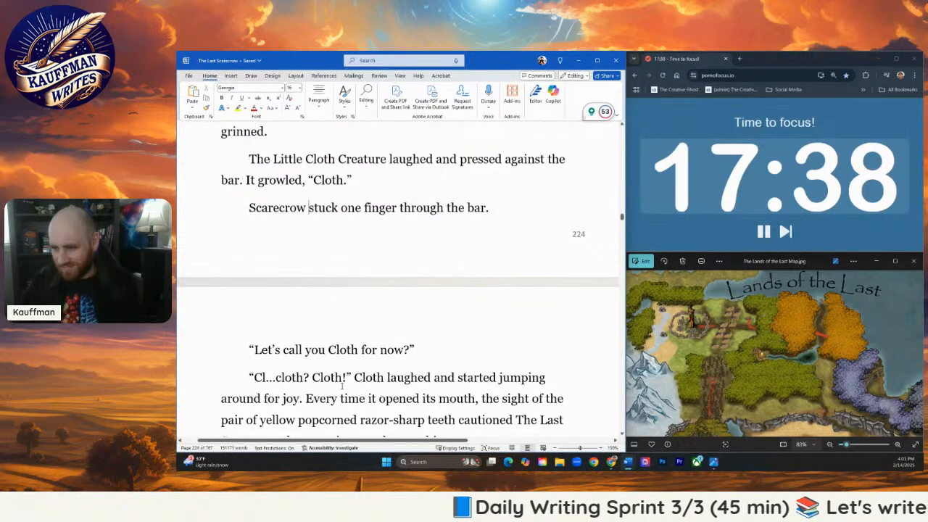
{"action": "left_click_drag", "start_coordinate": [353, 373], "coordinate": [201, 349]}
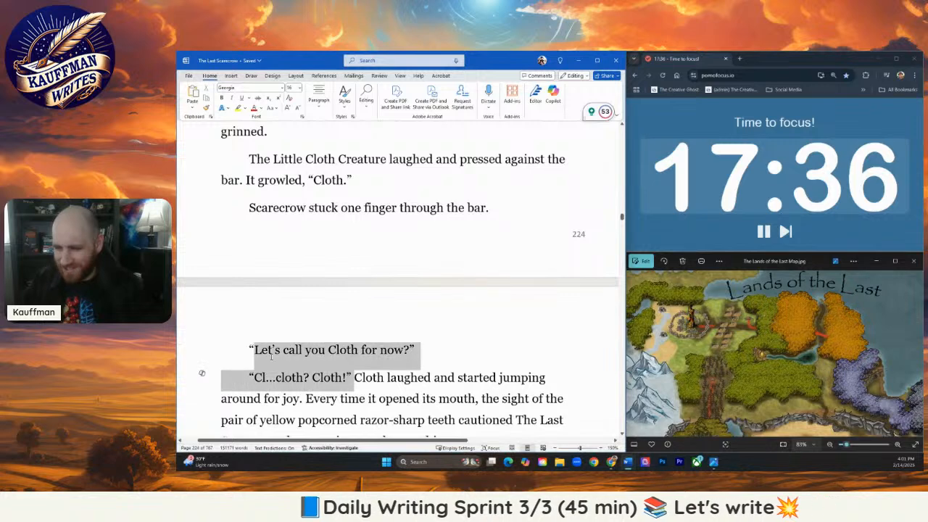
{"action": "key", "text": "BackSpace"}
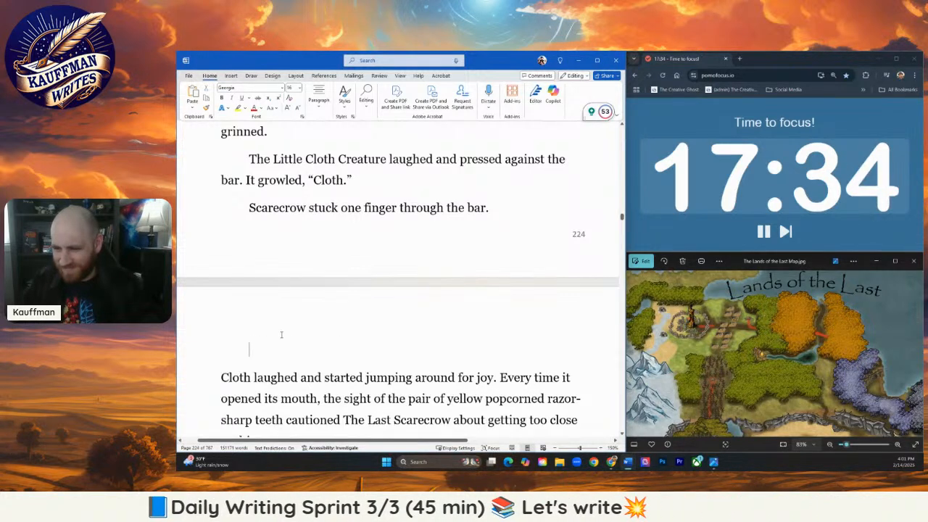
{"action": "key", "text": "BackSpace"}
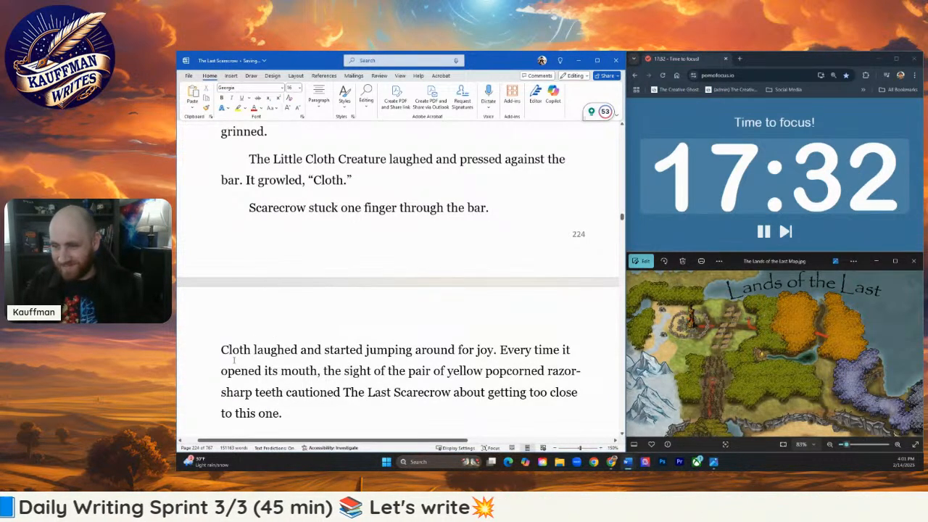
{"action": "left_click", "coordinate": [221, 351]}
{"action": "key", "text": "Tab"}
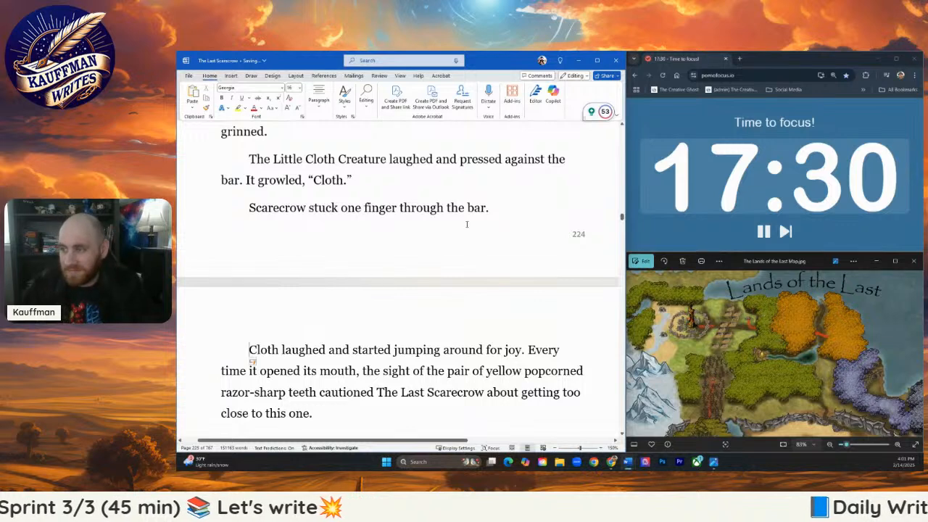
- Extend the sentence "Scarecrow stuck one finger through the bar" with "as Cloth shook it"
{"action": "left_click", "coordinate": [488, 208]}
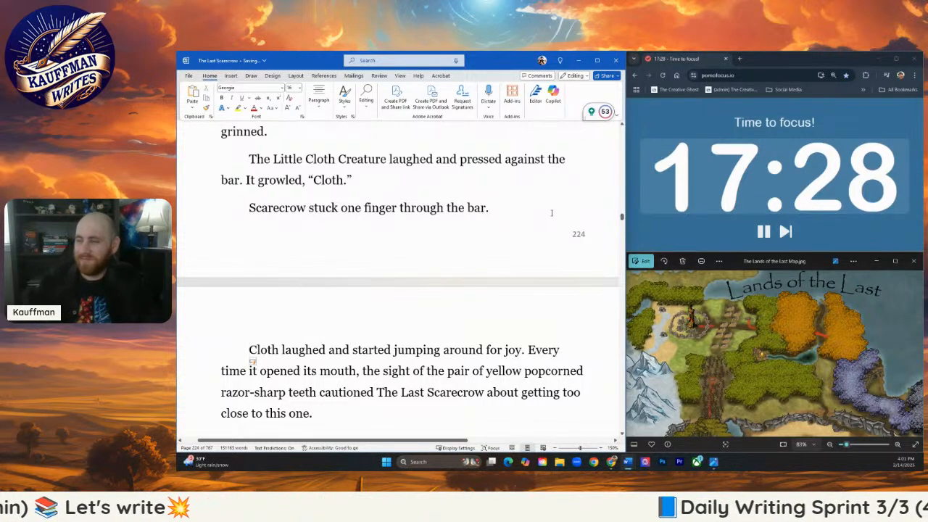
{"action": "key", "text": "BackSpace"}
{"action": "type", "text": "as the"}
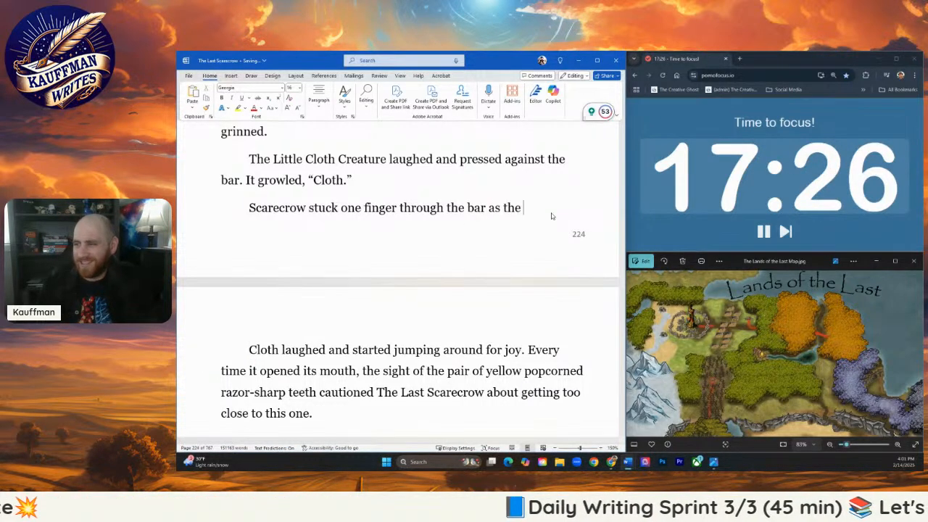
{"action": "key", "text": "BackSpace"}
{"action": "key", "text": "BackSpace"}
{"action": "key", "text": "BackSpace"}
{"action": "type", "text": "Clo"}
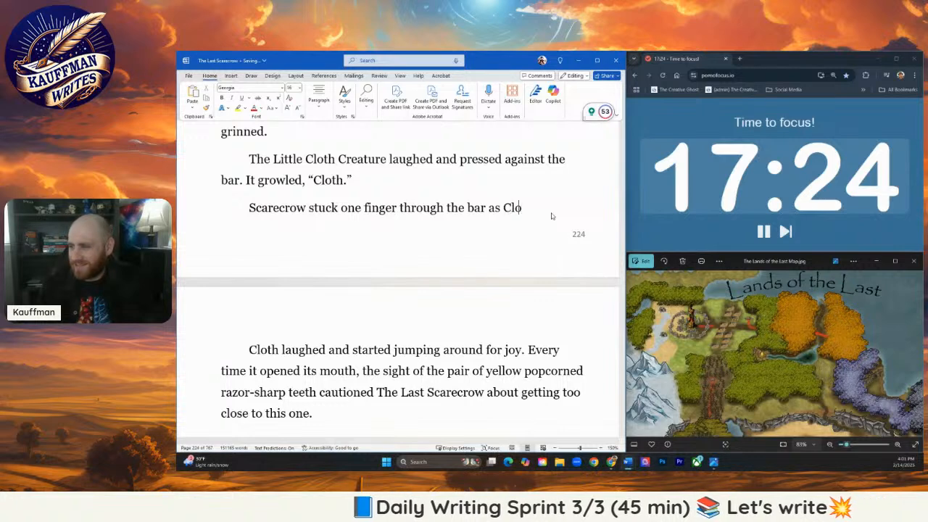
{"action": "type", "text": "th shook it"}
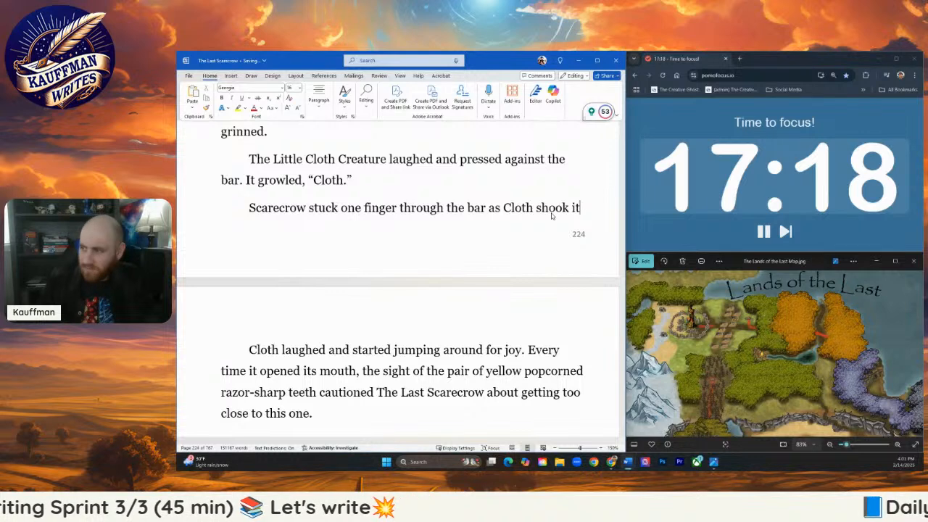
- Replace "shook it" with "patted it with his tiny fingers." at the end of Scarecrow's finger sentence
{"action": "key", "text": "BackSpace"}
{"action": "key", "text": "BackSpace"}
{"action": "key", "text": "BackSpace"}
{"action": "key", "text": "BackSpace"}
{"action": "key", "text": "BackSpace"}
{"action": "key", "text": "BackSpace"}
{"action": "key", "text": "BackSpace"}
{"action": "key", "text": "BackSpace"}
{"action": "type", "text": "pa"}
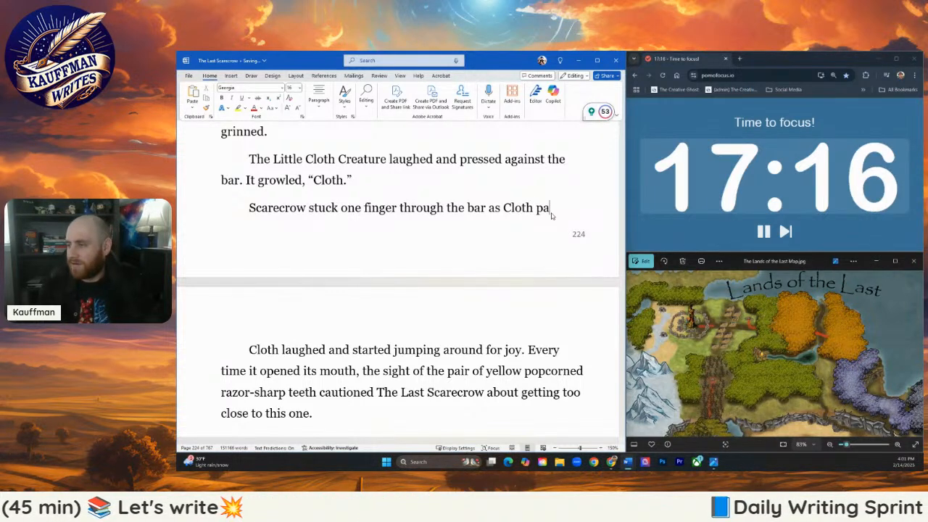
{"action": "type", "text": "tted it"}
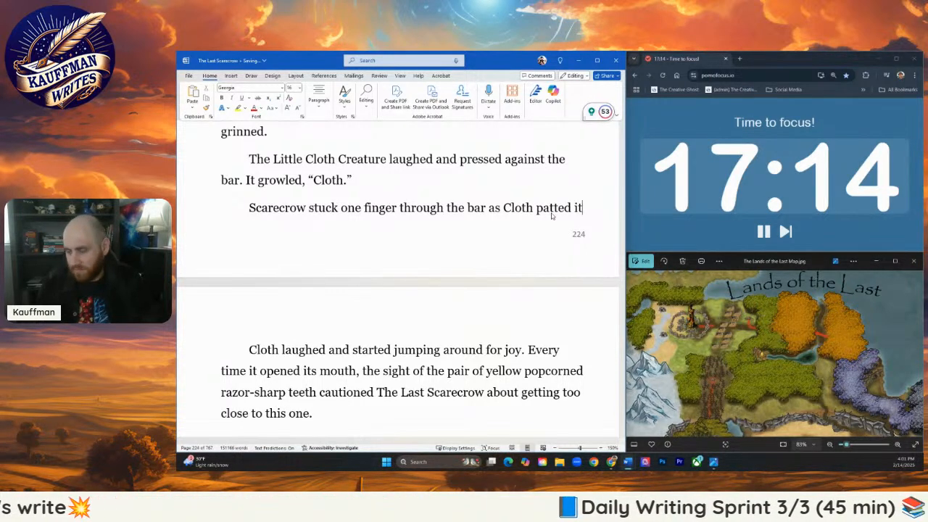
{"action": "type", "text": " with his tiny"}
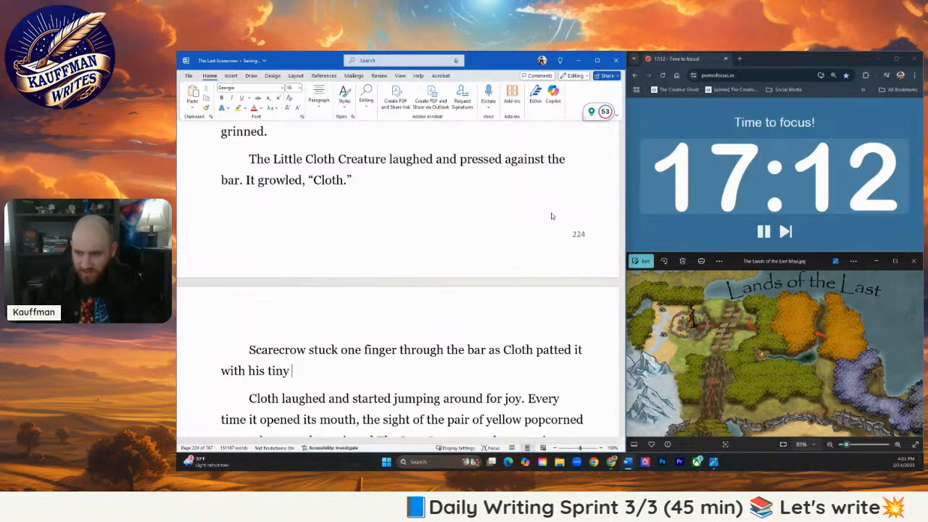
{"action": "type", "text": " fingers."}
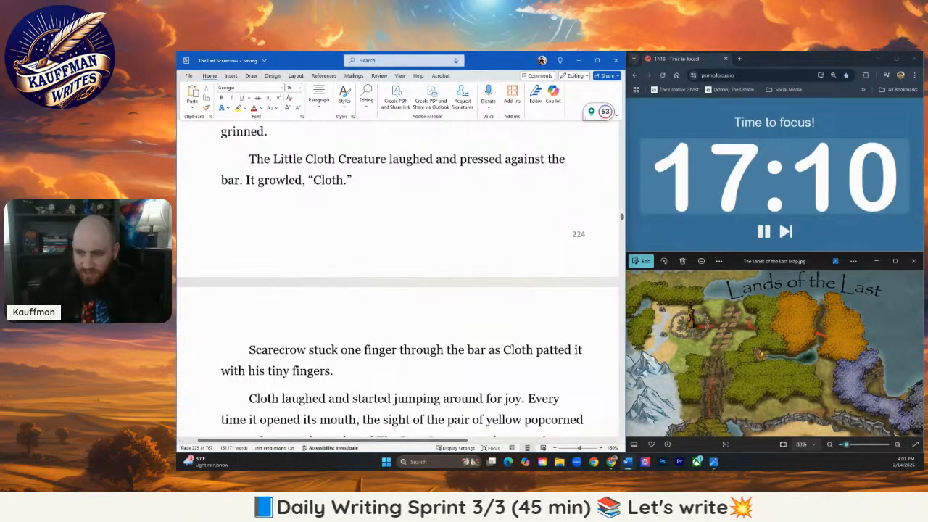
- Drop "his" from the sentence's ending so it reads "with tiny fingers."
{"action": "key", "text": "BackSpace"}
{"action": "key", "text": "BackSpace"}
{"action": "key", "text": "BackSpace"}
{"action": "key", "text": "BackSpace"}
{"action": "key", "text": "BackSpace"}
{"action": "key", "text": "BackSpace"}
{"action": "key", "text": "BackSpace"}
{"action": "key", "text": "BackSpace"}
{"action": "key", "text": "BackSpace"}
{"action": "key", "text": "BackSpace"}
{"action": "key", "text": "BackSpace"}
{"action": "key", "text": "BackSpace"}
{"action": "key", "text": "BackSpace"}
{"action": "key", "text": "BackSpace"}
{"action": "key", "text": "BackSpace"}
{"action": "key", "text": "BackSpace"}
{"action": "type", "text": "tin"}
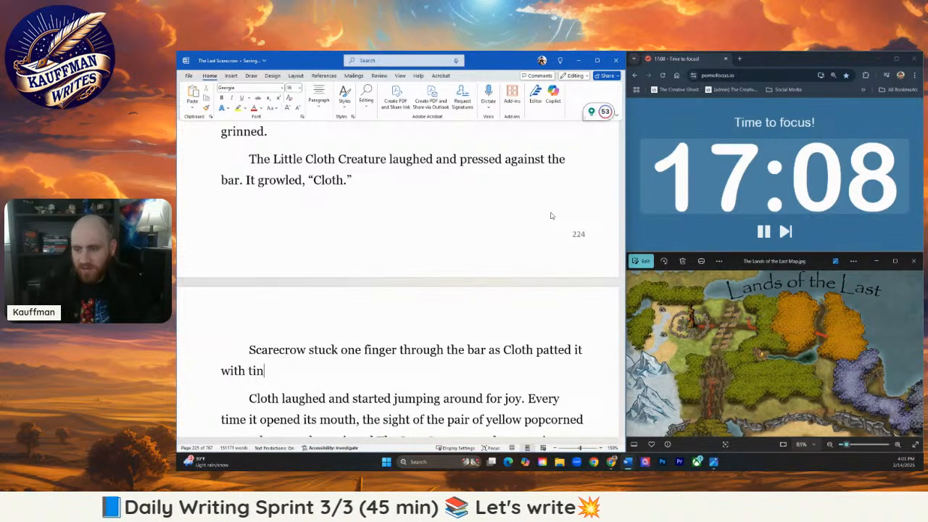
{"action": "type", "text": "y fingers."}
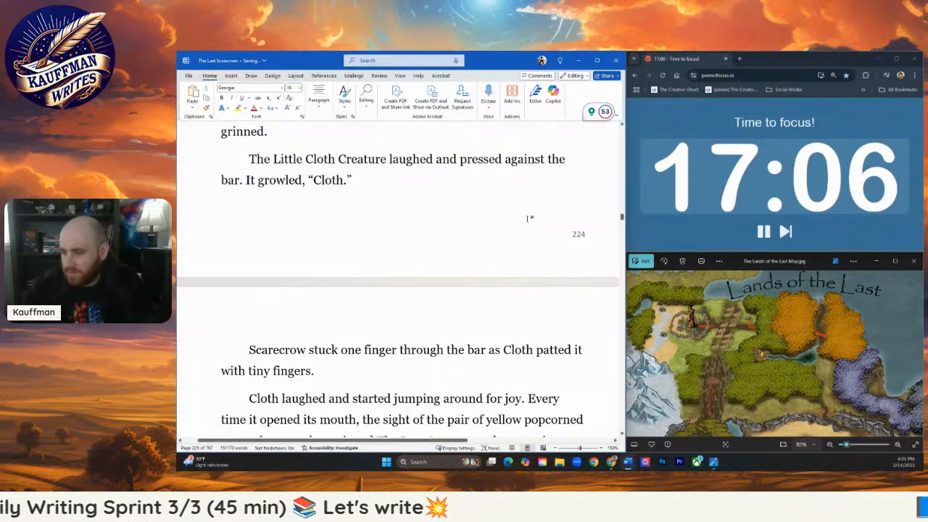
{"action": "scroll", "coordinate": [540, 212], "scroll_direction": "down", "scroll_amount": 3}
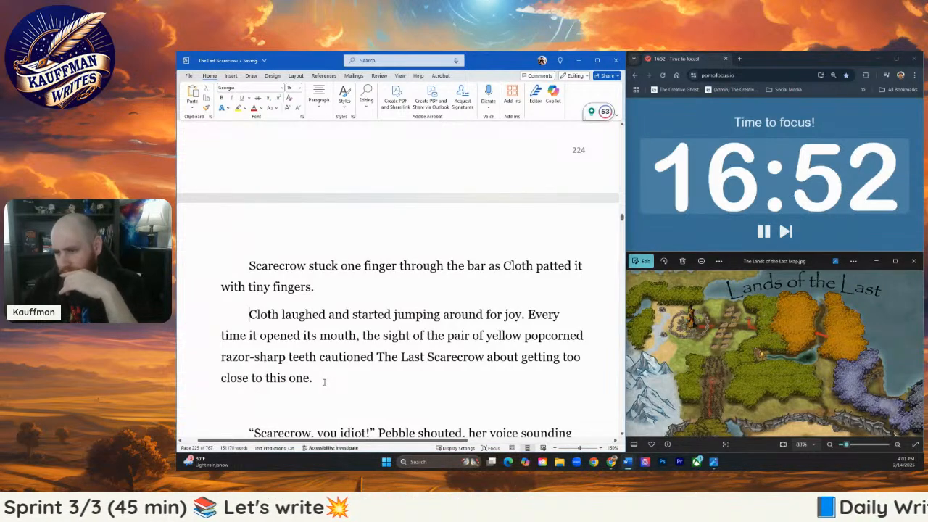
{"action": "left_click", "coordinate": [324, 382]}
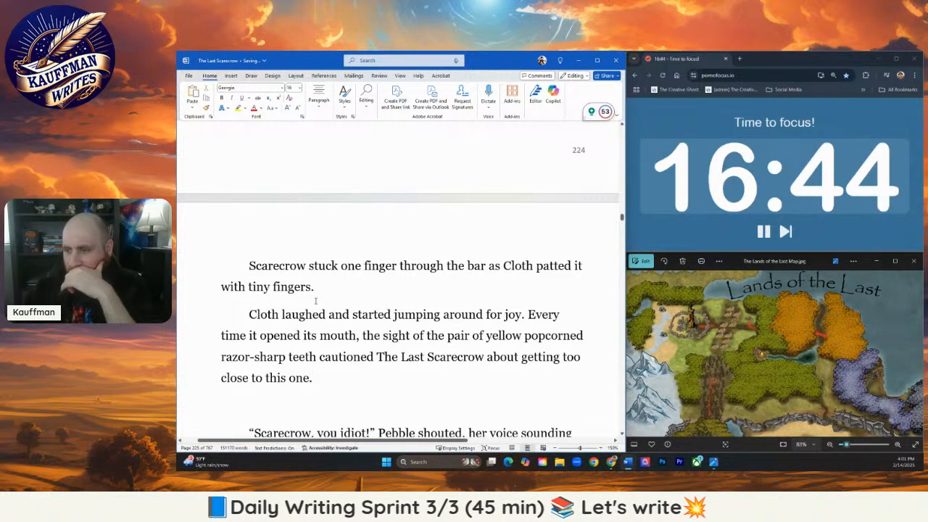
{"action": "left_click_drag", "start_coordinate": [333, 367], "coordinate": [342, 296]}
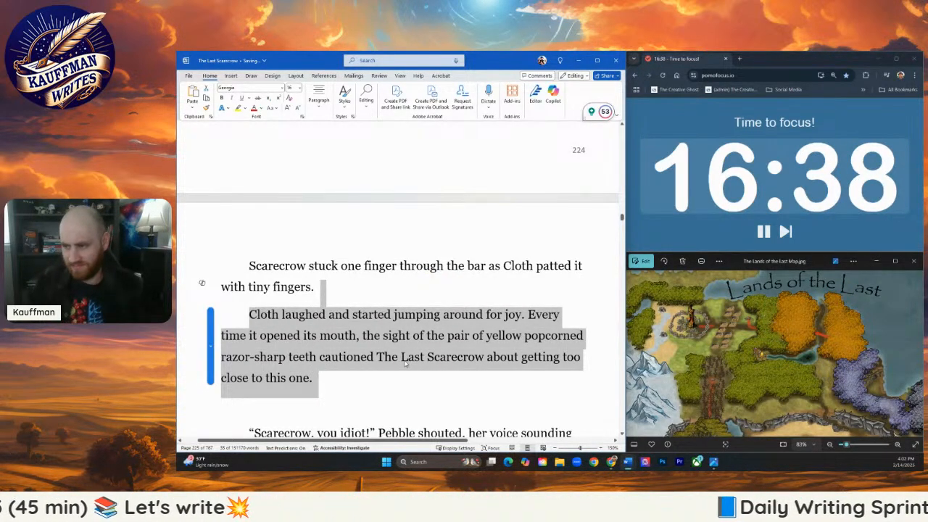
{"action": "left_click", "coordinate": [291, 314]}
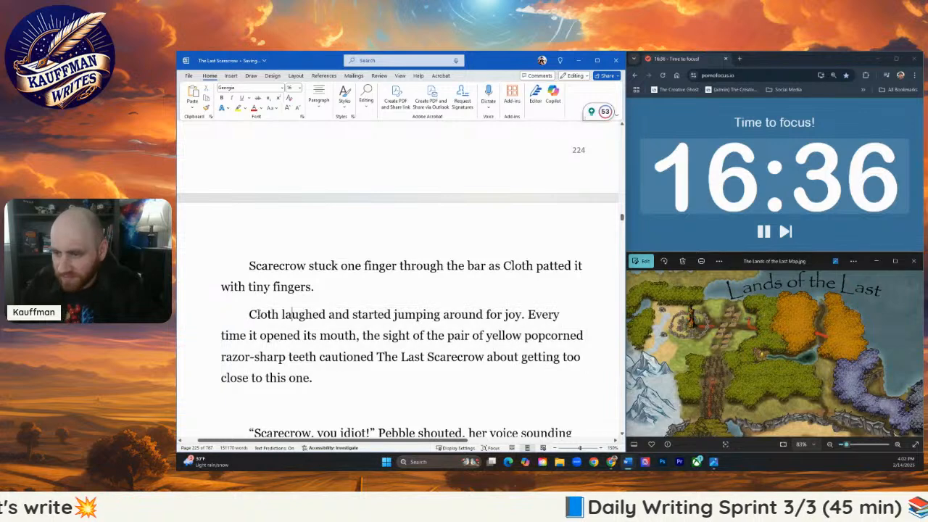
{"action": "key", "text": "Home"}
{"action": "key", "text": "BackSpace"}
{"action": "key", "text": "BackSpace"}
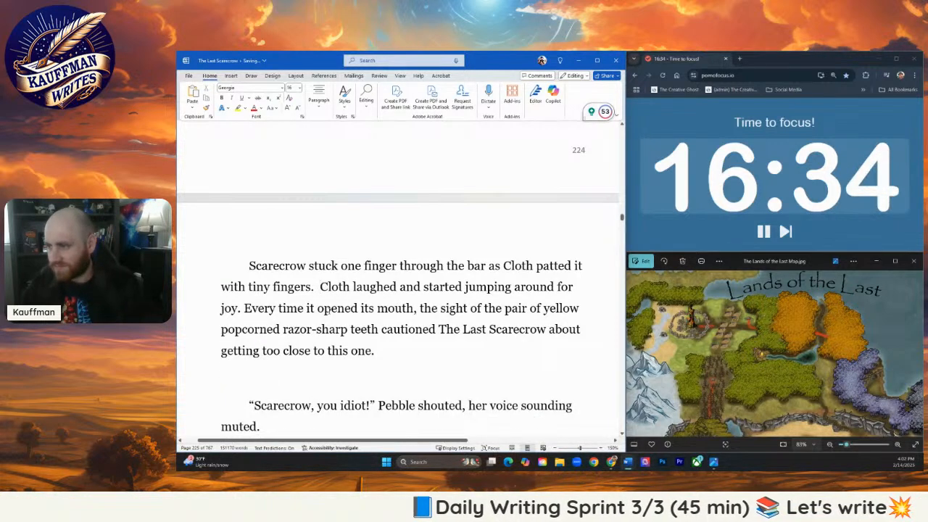
{"action": "key", "text": "Return"}
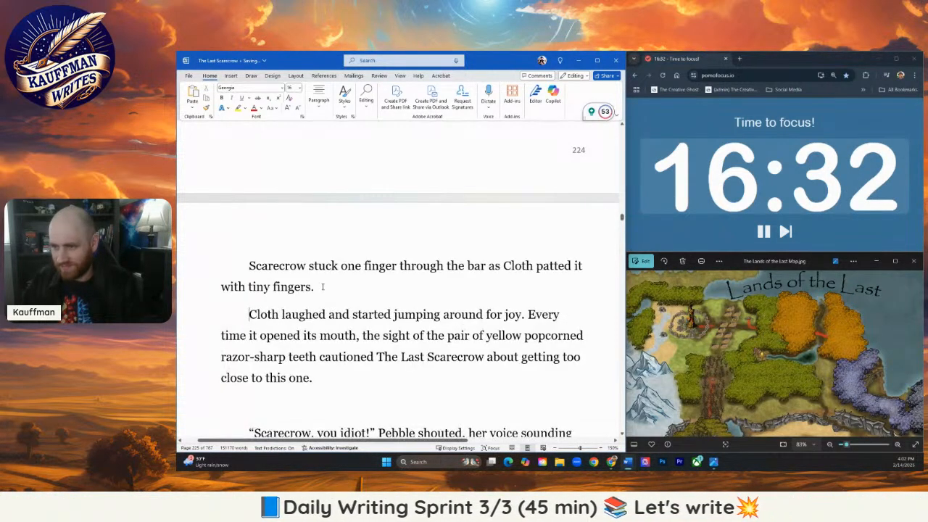
- Extend the sentence ending "with tiny fingers" with "and laughed."
{"action": "double_click", "coordinate": [311, 287]}
{"action": "type", "text": "and la"}
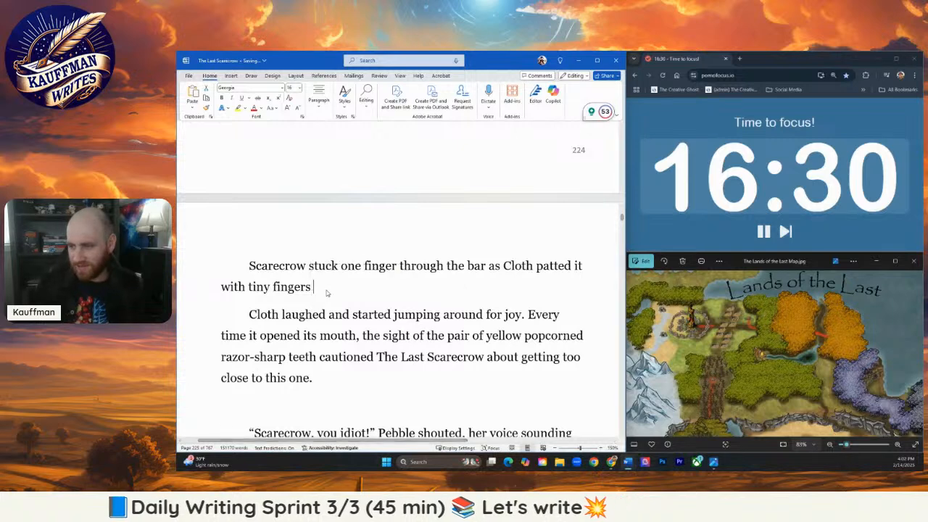
{"action": "type", "text": "ughed"}
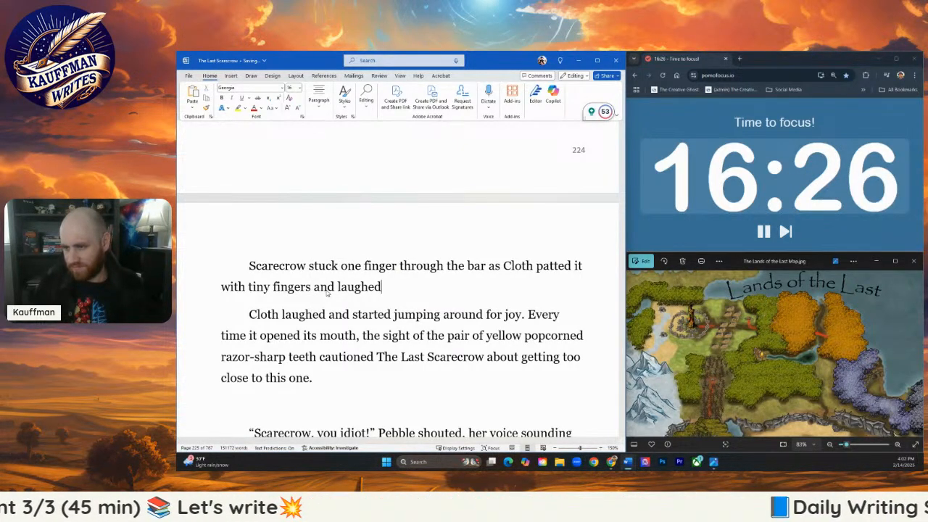
{"action": "type", "text": ". Th"}
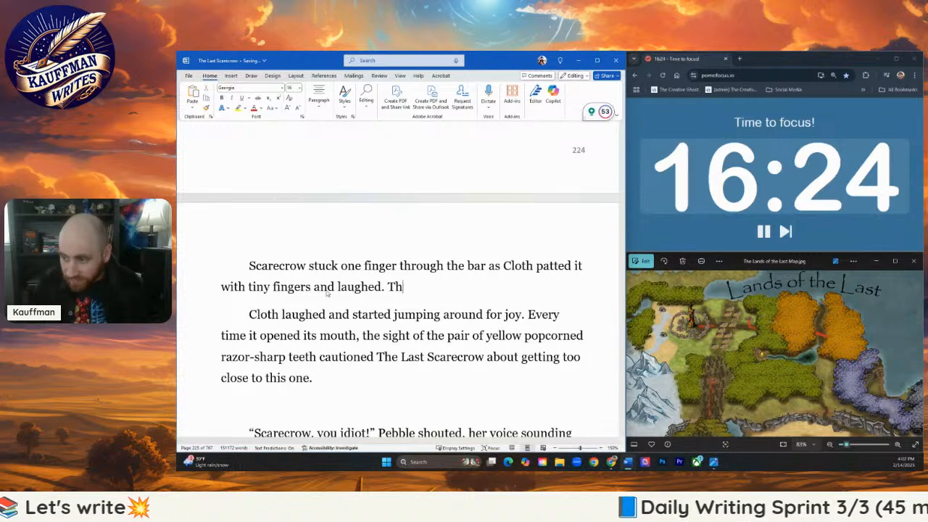
{"action": "type", "text": "ose razor"}
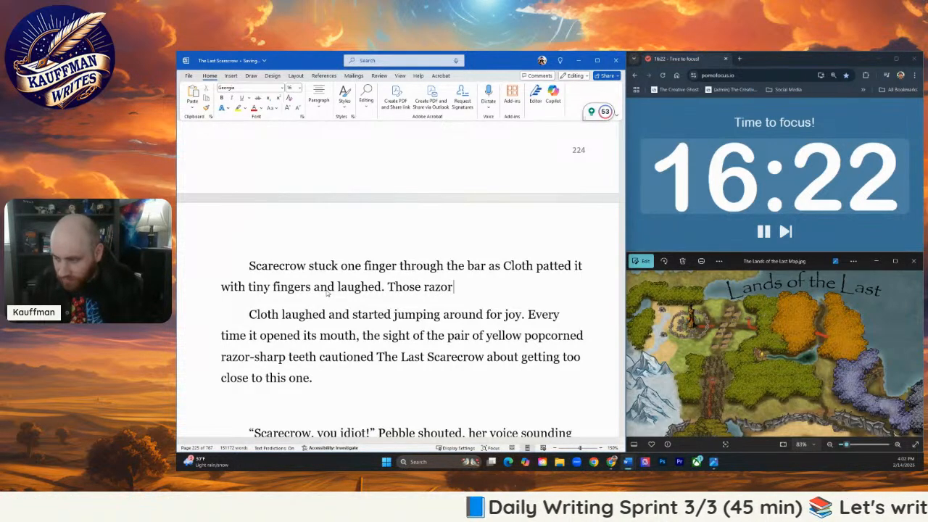
{"action": "type", "text": " sharp"}
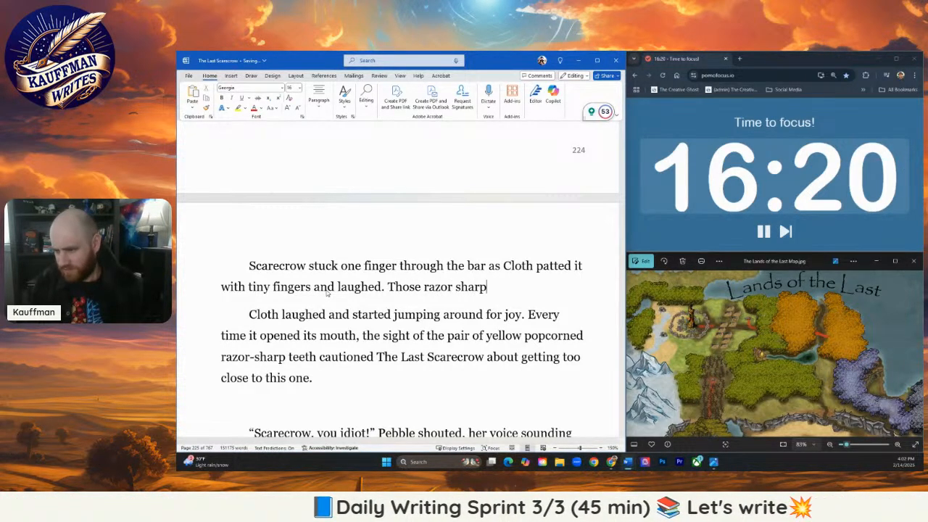
{"action": "type", "text": " te"}
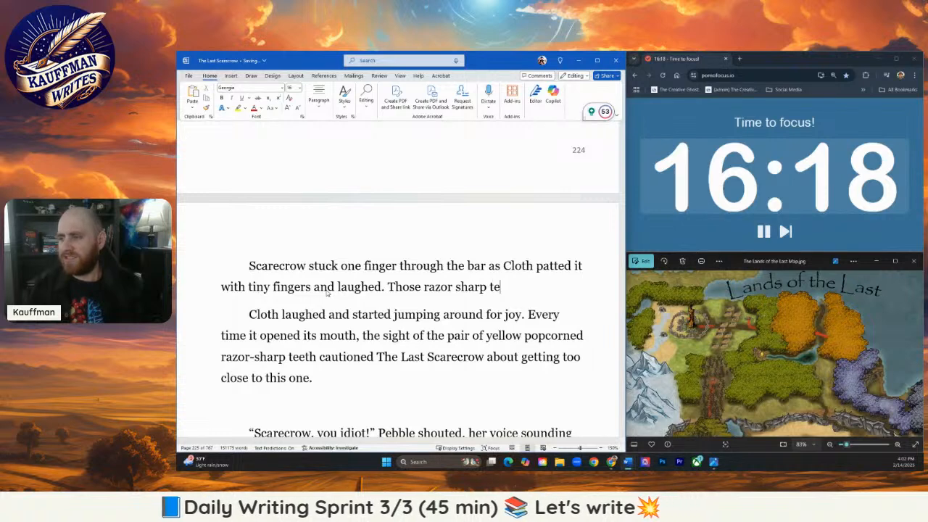
{"action": "type", "text": "eth provi"}
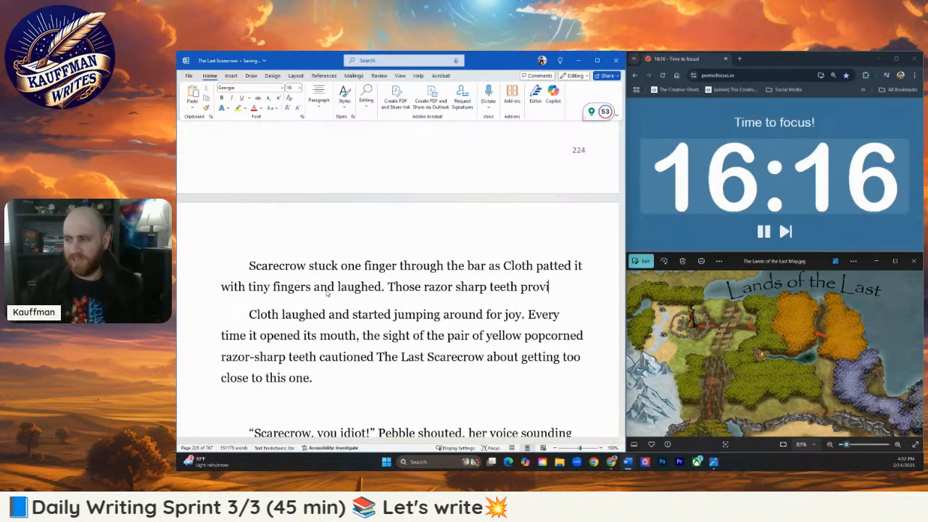
{"action": "type", "text": "ng a gentle"}
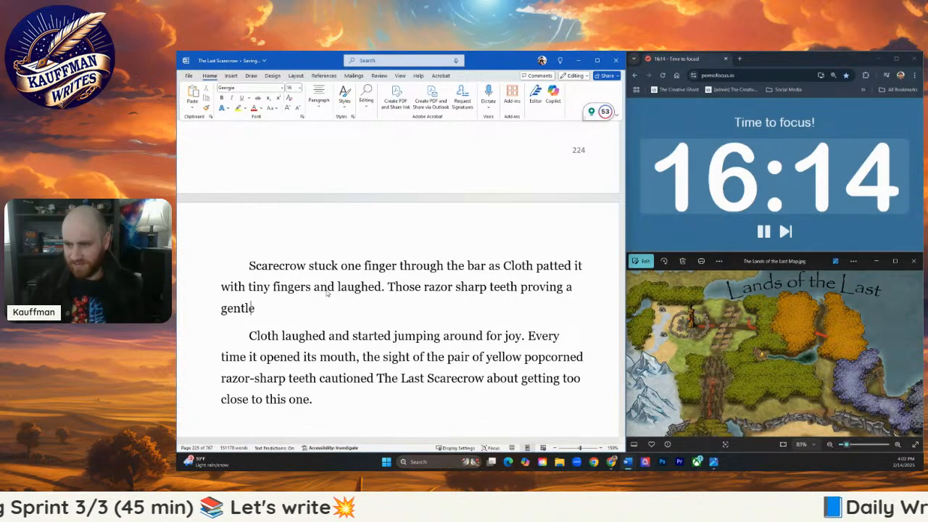
{"action": "type", "text": " reminder of"}
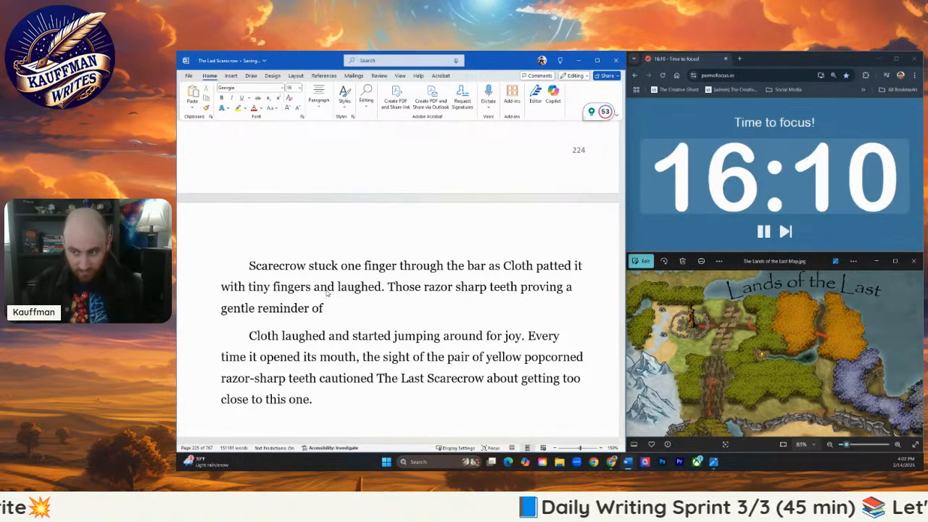
{"action": "type", "text": " the"}
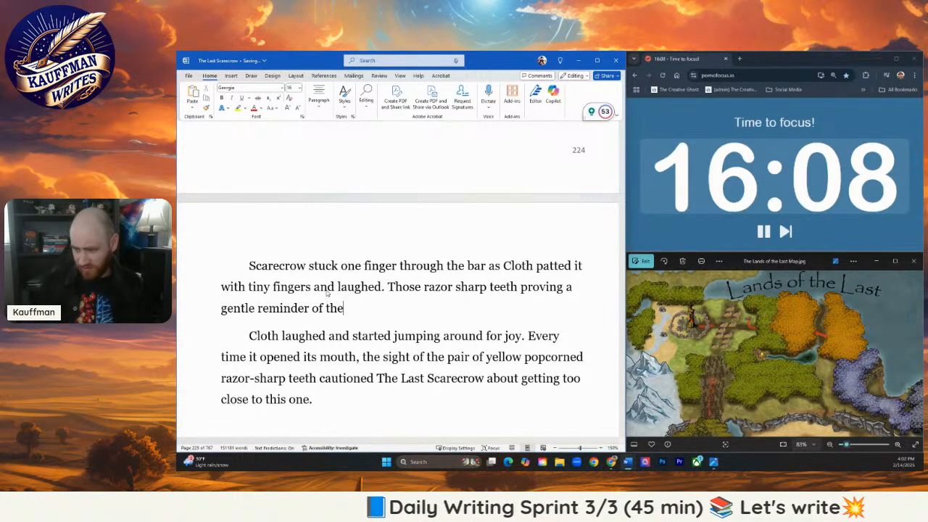
{"action": "type", "text": " creature's"}
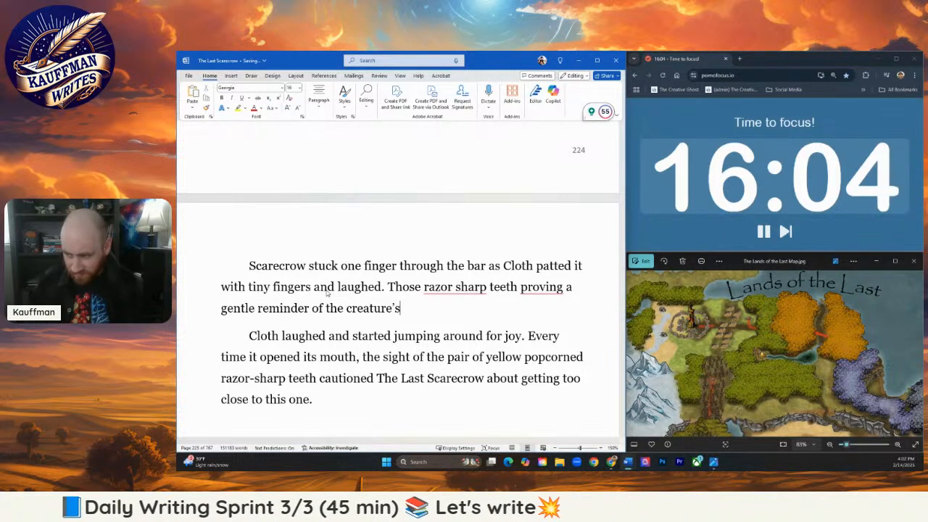
- Add the sentence "Those razor sharp teeth proving a gentle reminder of the creature's nature." after "and laughed."
{"action": "key", "text": "BackSpace"}
{"action": "key", "text": "BackSpace"}
{"action": "key", "text": "BackSpace"}
{"action": "key", "text": "BackSpace"}
{"action": "key", "text": "BackSpace"}
{"action": "key", "text": "BackSpace"}
{"action": "key", "text": "BackSpace"}
{"action": "key", "text": "BackSpace"}
{"action": "key", "text": "BackSpace"}
{"action": "key", "text": "BackSpace"}
{"action": "key", "text": "BackSpace"}
{"action": "key", "text": "BackSpace"}
{"action": "key", "text": "BackSpace"}
{"action": "key", "text": "BackSpace"}
{"action": "key", "text": "BackSpace"}
{"action": "key", "text": "BackSpace"}
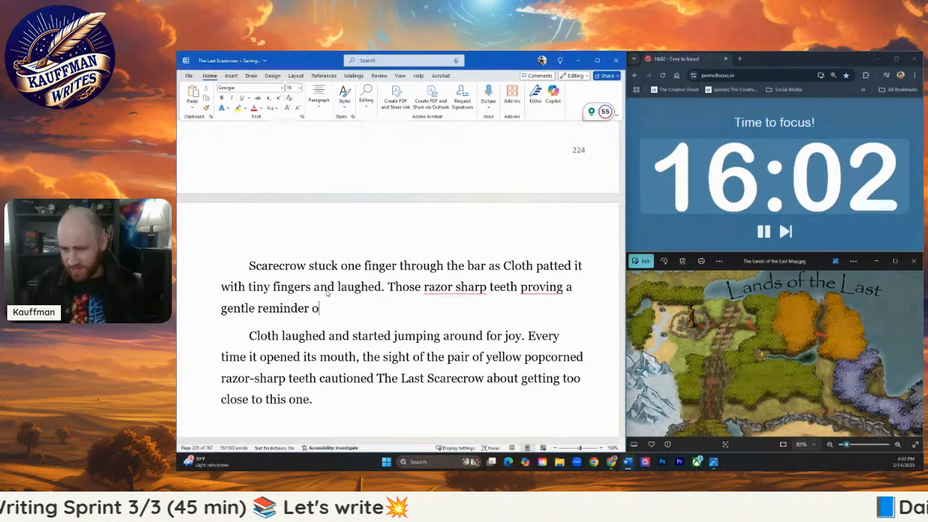
{"action": "type", "text": "f the creature's nature."}
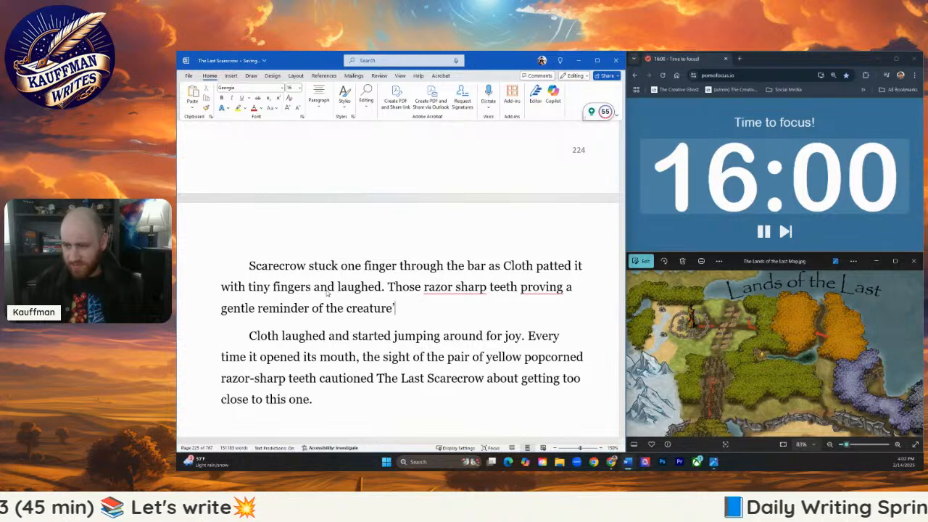
- Correct "razor sharp" to "razor-sharp" and "proving" to "proved" in the new sentence about the teeth
{"action": "mouse_move", "coordinate": [458, 290]}
{"action": "left_click", "coordinate": [470, 314]}
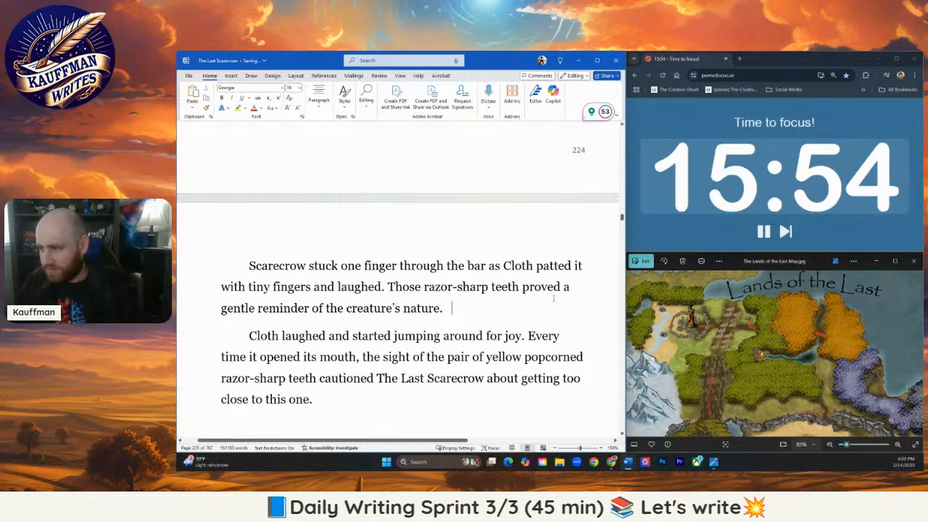
{"action": "left_click_drag", "start_coordinate": [559, 290], "coordinate": [556, 290]}
{"action": "left_click", "coordinate": [458, 309]}
- Delete the paragraph beginning "Cloth laughed and started jumping around for joy" and the blank line before Pebble's shout
{"action": "scroll", "coordinate": [326, 368], "scroll_direction": "down", "scroll_amount": 1}
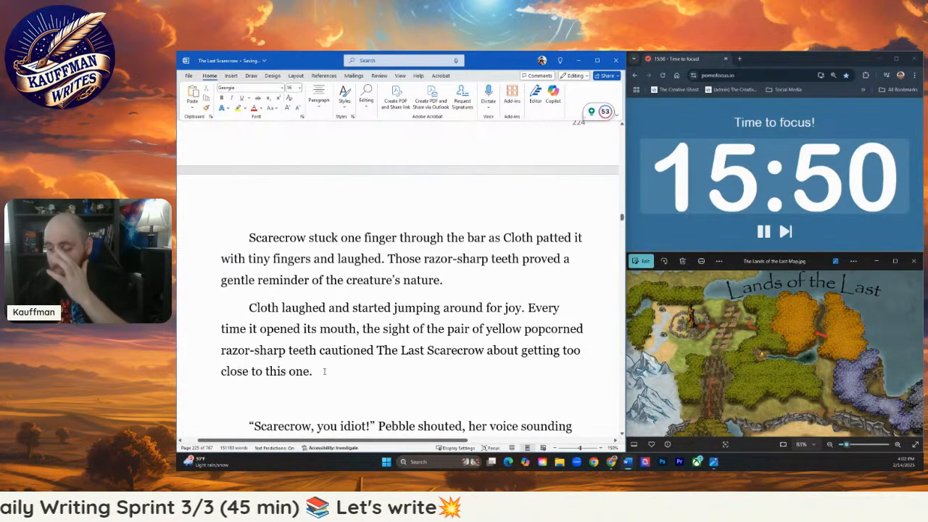
{"action": "double_click", "coordinate": [201, 367]}
{"action": "key", "text": "BackSpace"}
{"action": "key", "text": "BackSpace"}
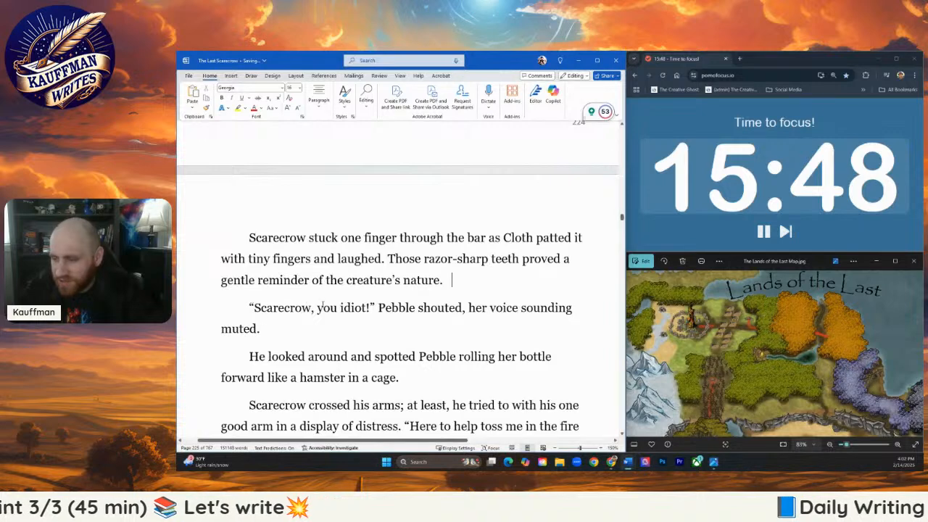
{"action": "scroll", "coordinate": [335, 303], "scroll_direction": "down", "scroll_amount": 1}
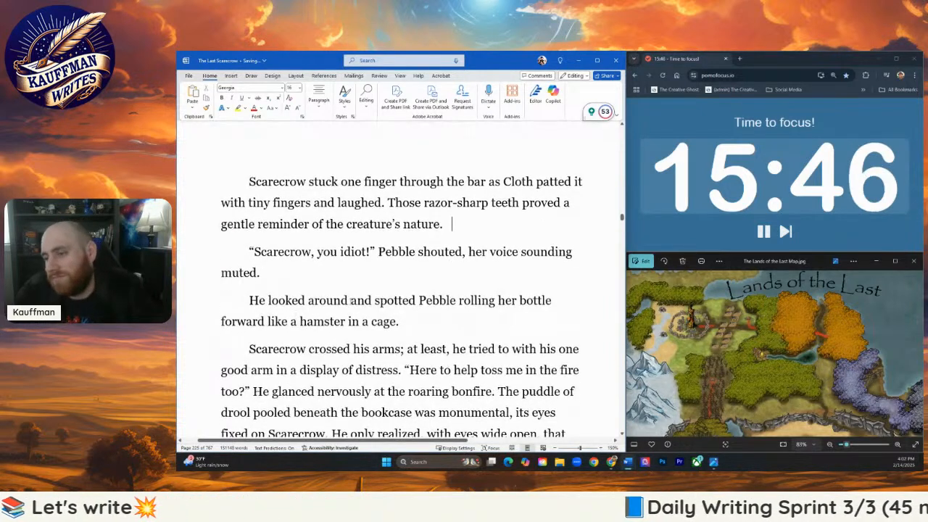
{"action": "scroll", "coordinate": [438, 297], "scroll_direction": "down", "scroll_amount": 1}
{"action": "scroll", "coordinate": [447, 288], "scroll_direction": "down", "scroll_amount": 1}
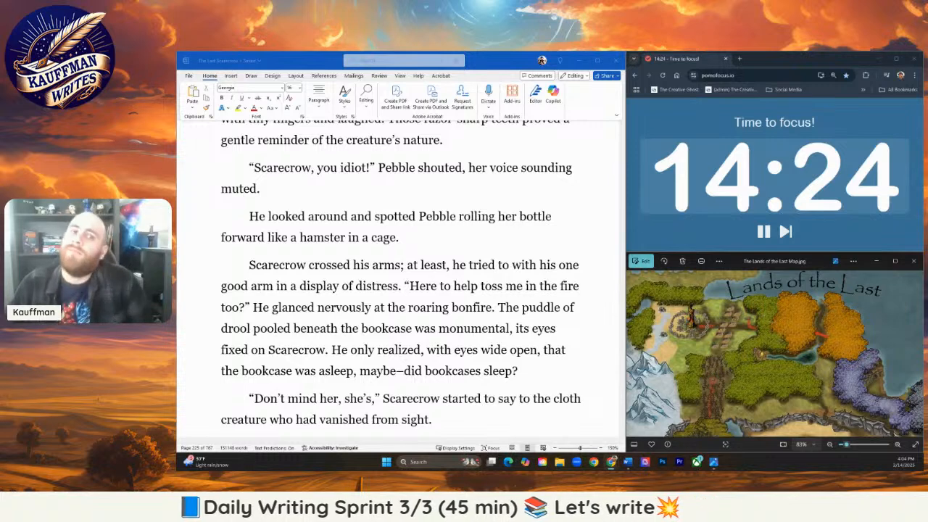
{"action": "left_click", "coordinate": [453, 140]}
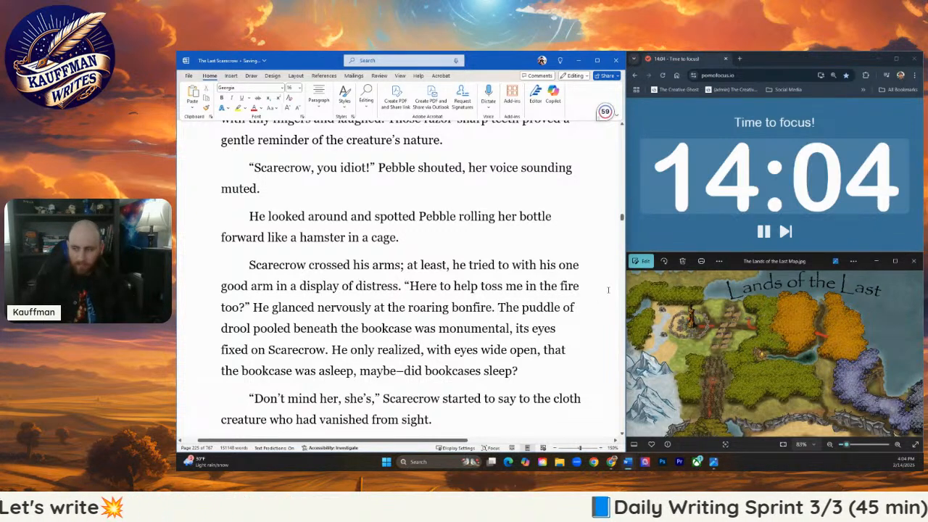
{"action": "type", "text": "The tho"}
{"action": "type", "text": "ught"}
{"action": "key", "text": "Return"}
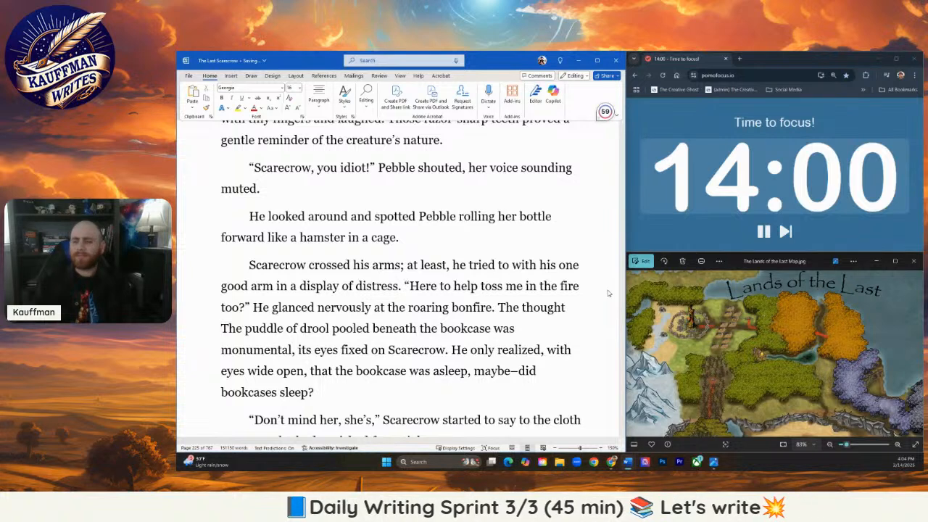
{"action": "key", "text": "BackSpace"}
{"action": "key", "text": "BackSpace"}
{"action": "key", "text": "BackSpace"}
{"action": "key", "text": "BackSpace"}
{"action": "key", "text": "BackSpace"}
{"action": "key", "text": "BackSpace"}
{"action": "key", "text": "BackSpace"}
{"action": "key", "text": "BackSpace"}
{"action": "key", "text": "BackSpace"}
{"action": "key", "text": "BackSpace"}
{"action": "key", "text": "BackSpace"}
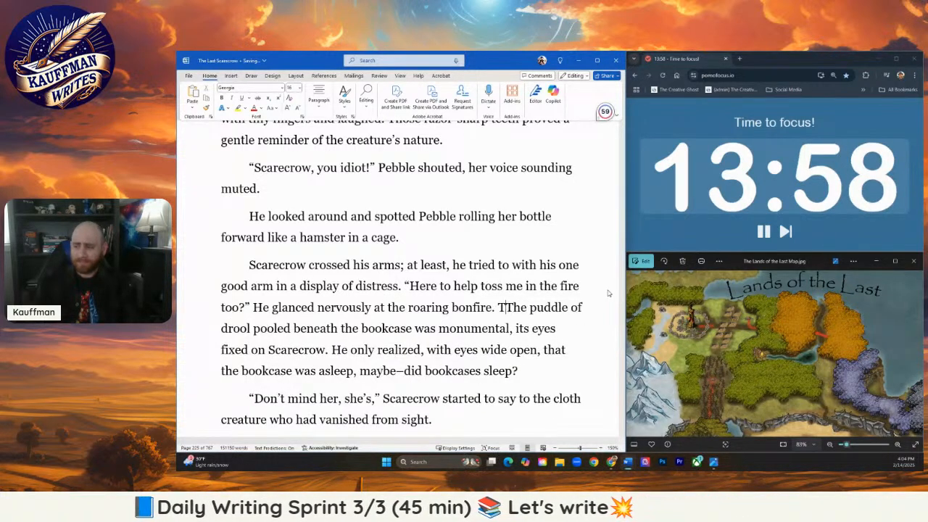
{"action": "key", "text": "BackSpace"}
- Add the sentence "Being burned alive brought about a fresh bout of terror that he tried to mask." after "the roaring bonfire."
{"action": "type", "text": "Being bu"}
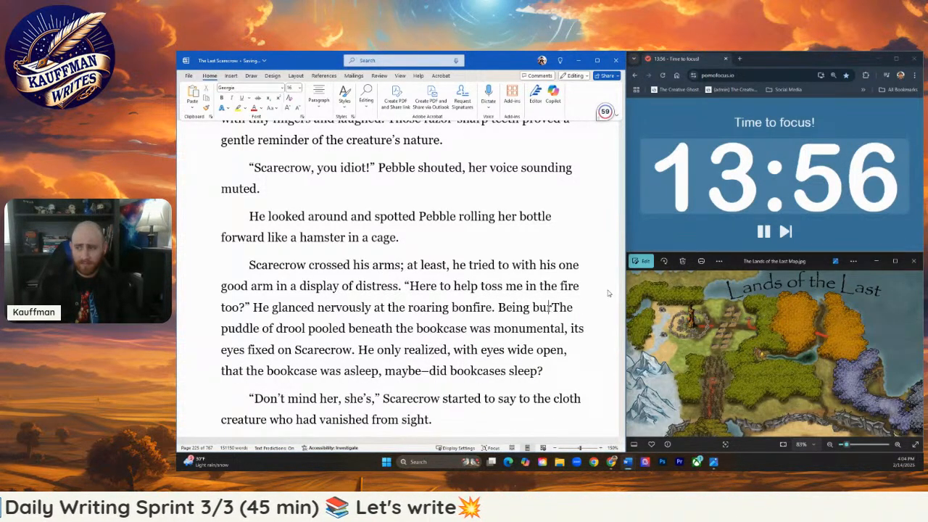
{"action": "type", "text": "rned alive"}
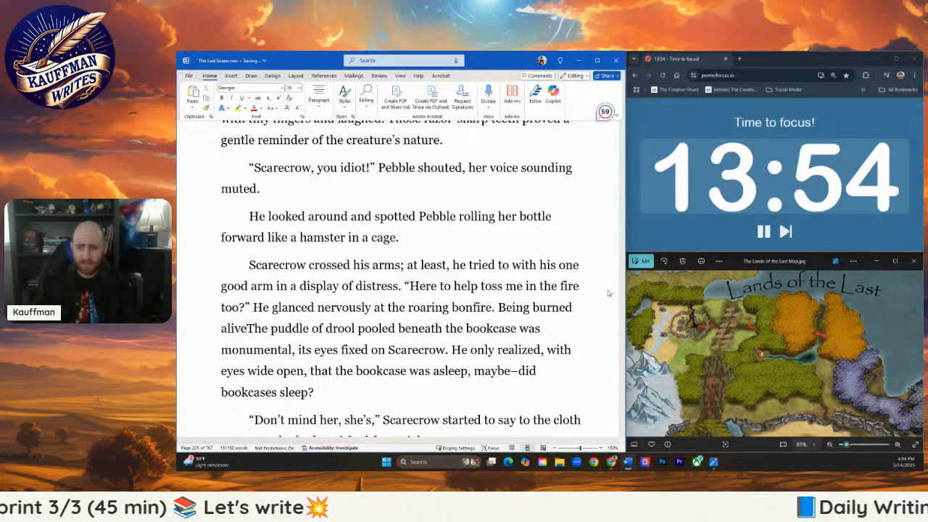
{"action": "type", "text": " brought"}
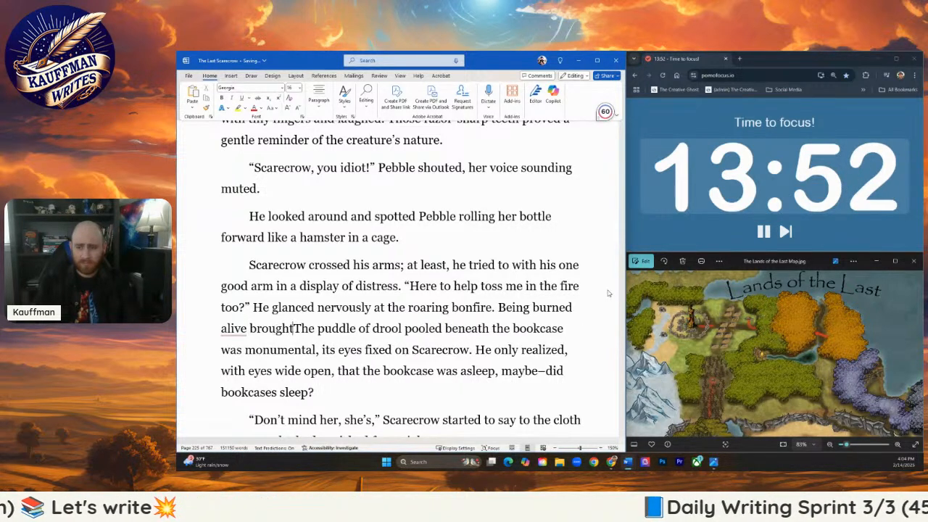
{"action": "type", "text": " about a fresh "}
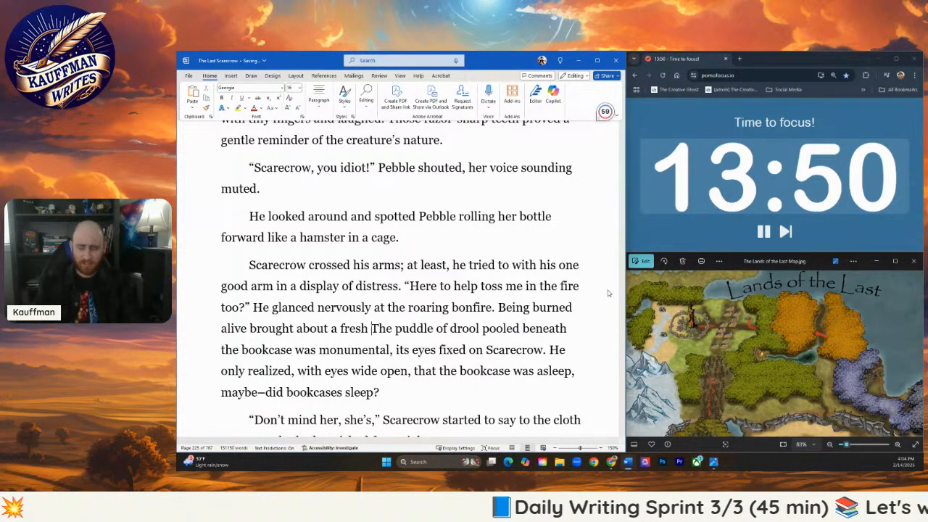
{"action": "type", "text": "bout of"}
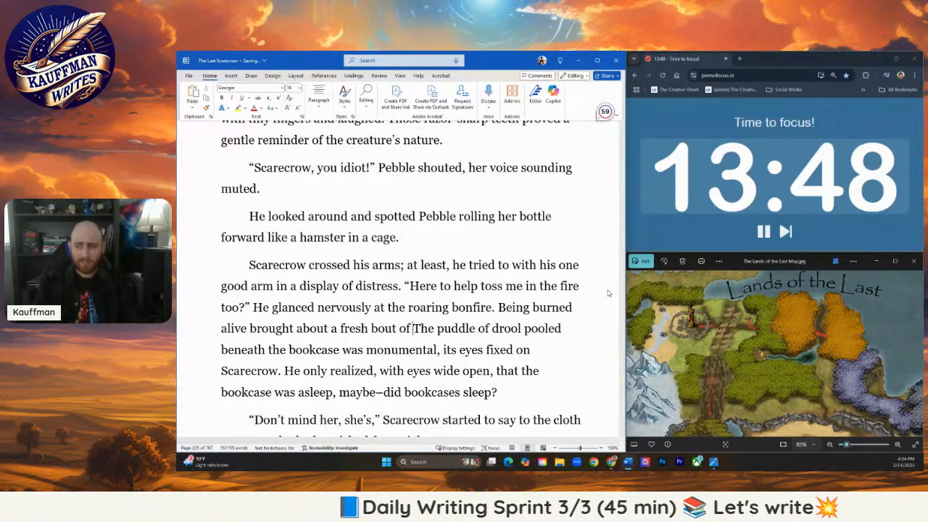
{"action": "type", "text": " terror"}
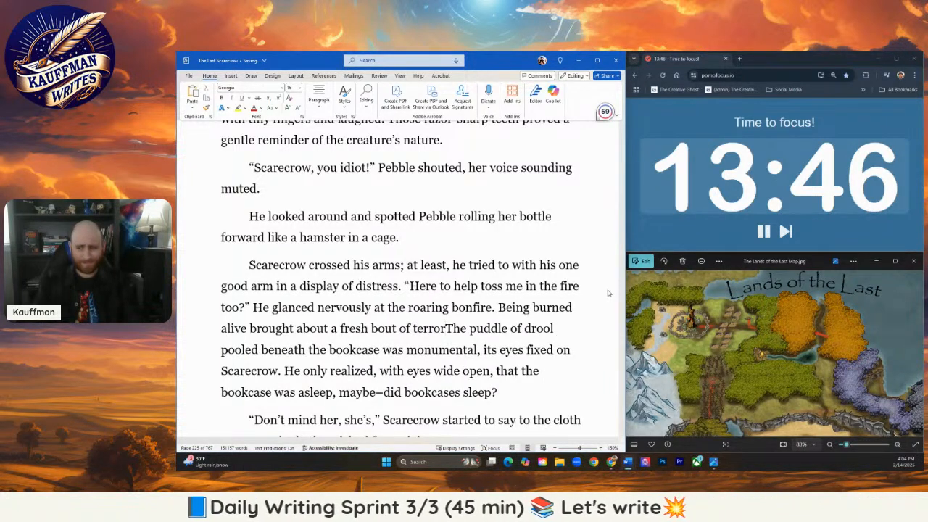
{"action": "type", "text": " that "}
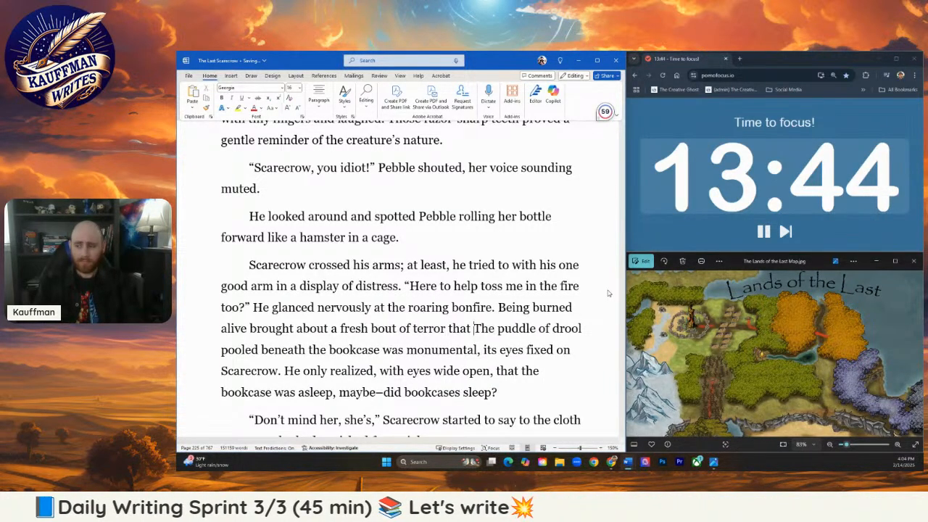
{"action": "type", "text": "he"}
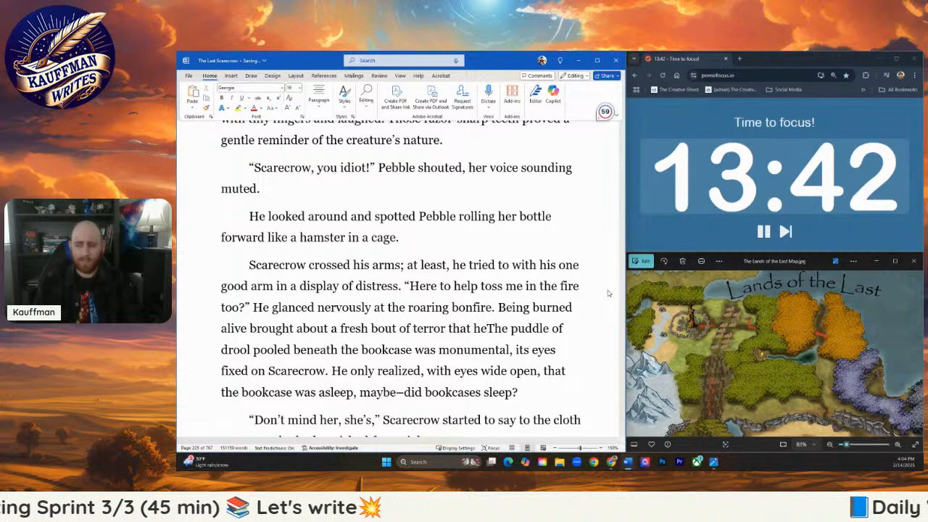
{"action": "key", "text": "BackSpace"}
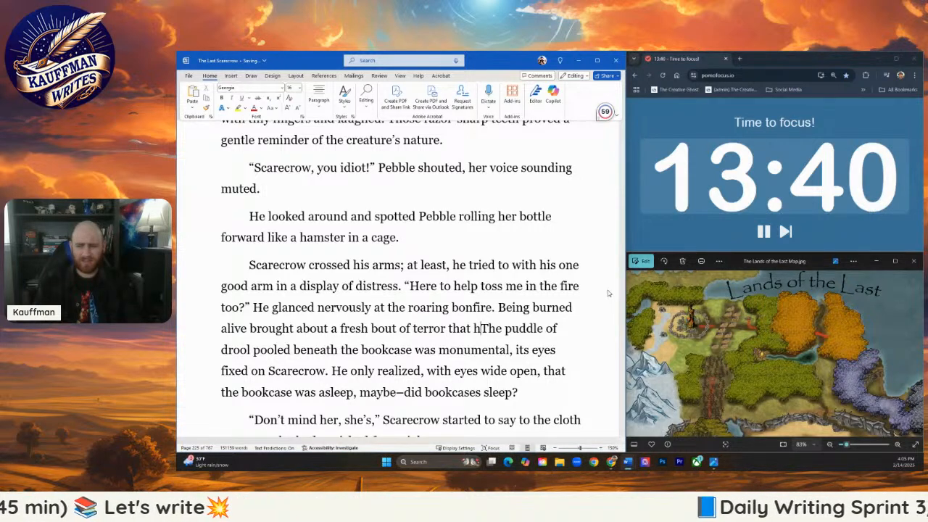
{"action": "key", "text": "BackSpace"}
{"action": "key", "text": "BackSpace"}
{"action": "key", "text": "BackSpace"}
{"action": "key", "text": "BackSpace"}
{"action": "key", "text": "BackSpace"}
{"action": "key", "text": "BackSpace"}
{"action": "key", "text": "BackSpace"}
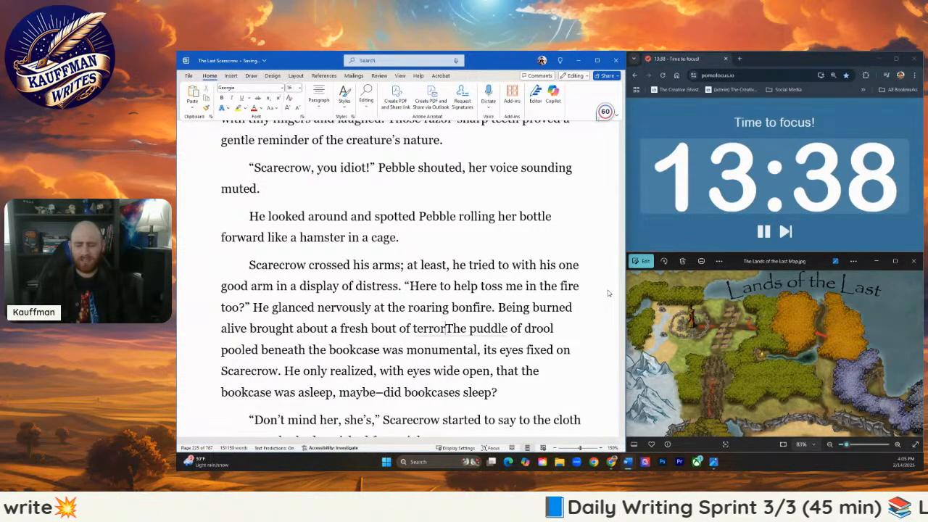
{"action": "type", "text": "that he trie"}
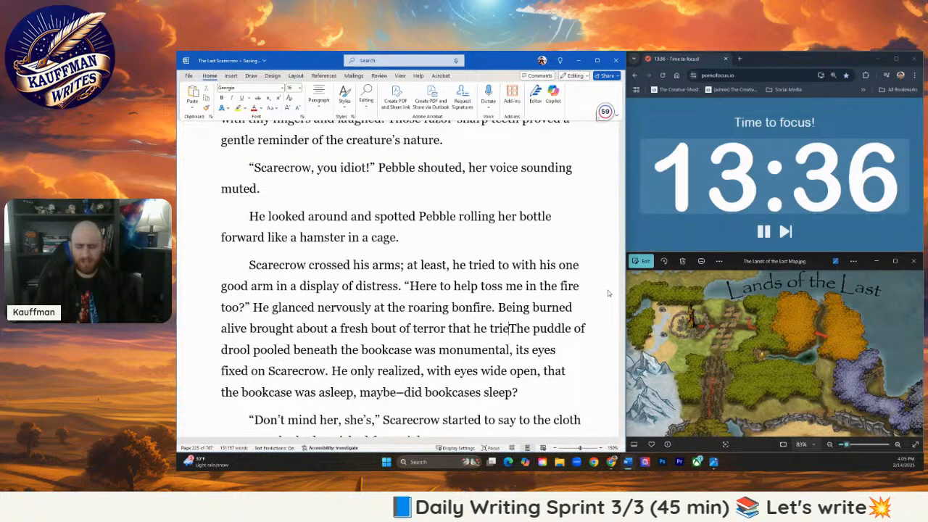
{"action": "type", "text": "d to mask."}
- Split off an indented new paragraph starting at "The puddle of drool" and insert "still" before "fixed on Scarecrow."
{"action": "key", "text": "Return"}
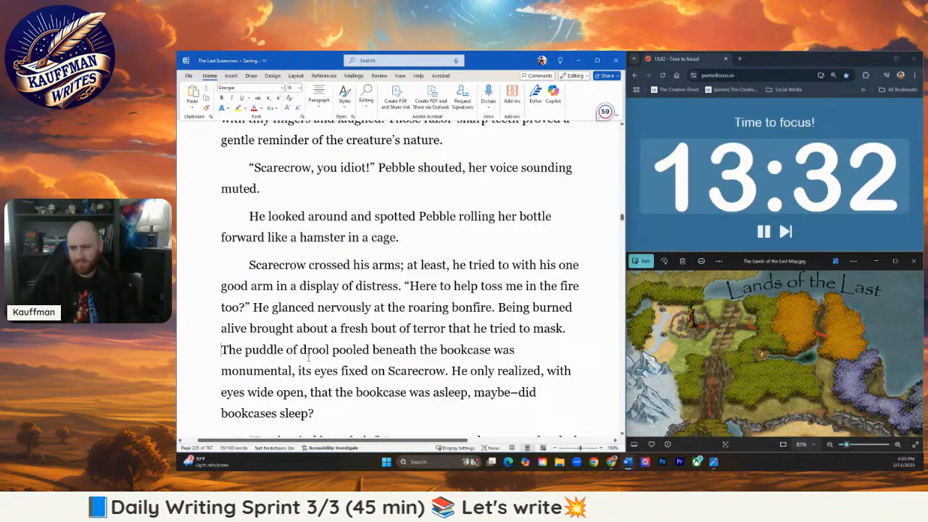
{"action": "key", "text": "BackSpace"}
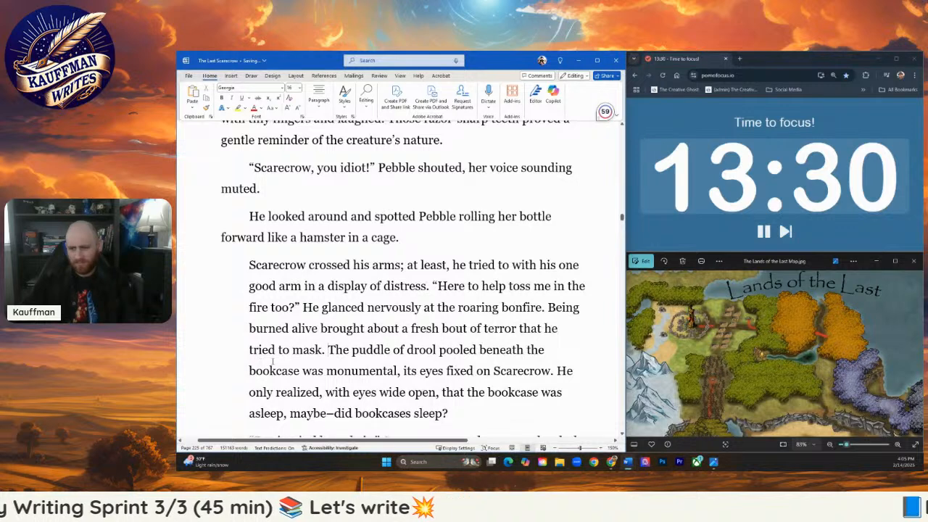
{"action": "key", "text": "ctrl+z"}
{"action": "key", "text": "Return"}
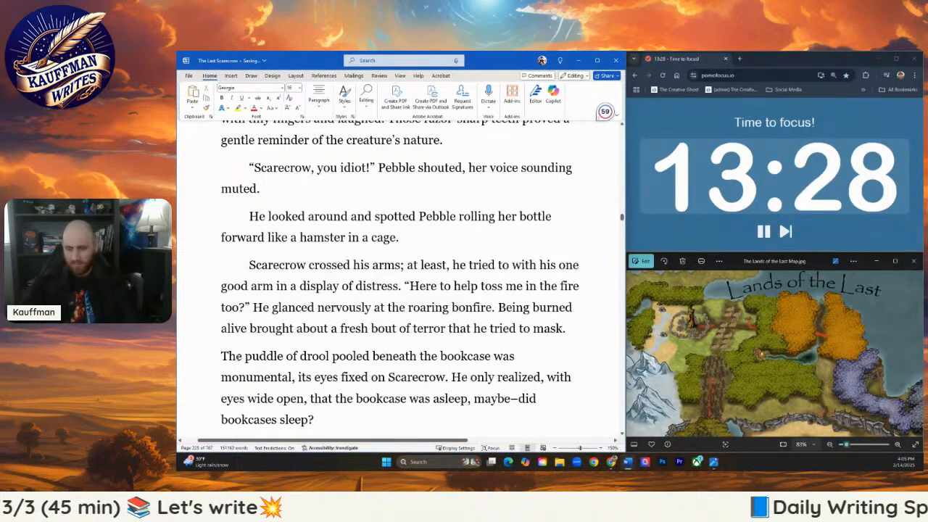
{"action": "key", "text": "Tab"}
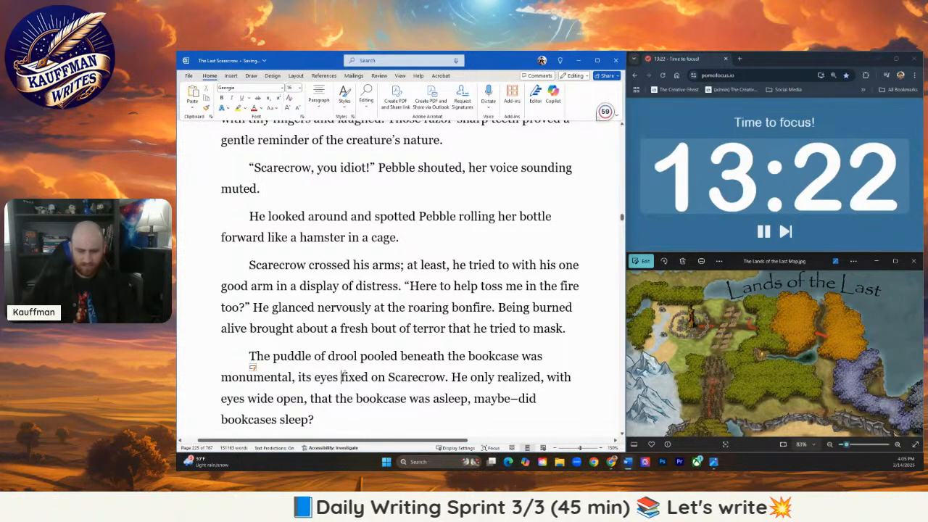
{"action": "type", "text": "still"}
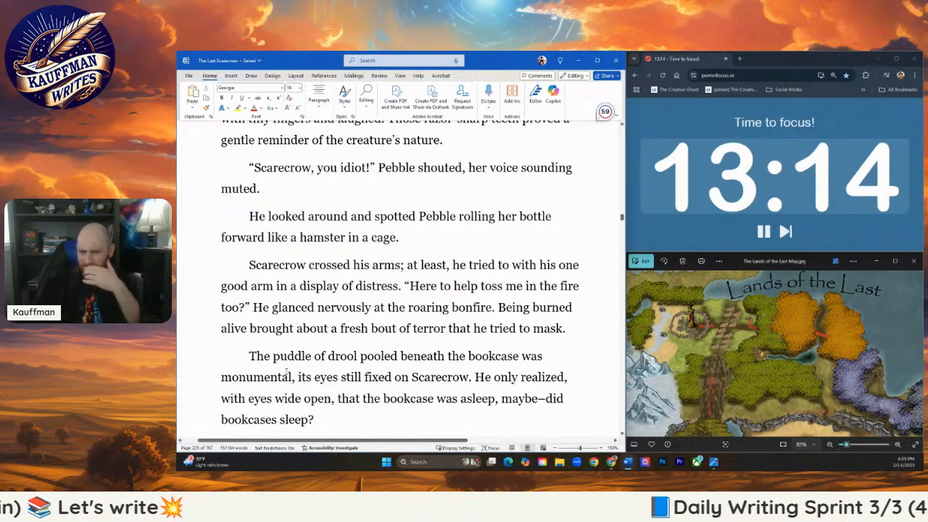
- Replace "the cloth creature" with "Cloth" in the "Don't mind her" paragraph and accept the suggested comma before "who."
{"action": "scroll", "coordinate": [319, 371], "scroll_direction": "down", "scroll_amount": 1}
{"action": "scroll", "coordinate": [313, 375], "scroll_direction": "down", "scroll_amount": 1}
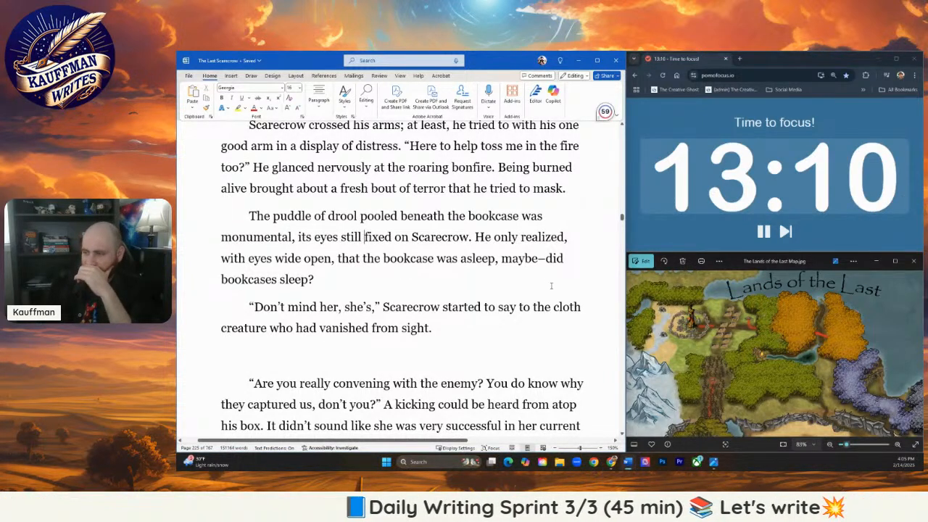
{"action": "left_click_drag", "start_coordinate": [533, 307], "coordinate": [266, 332]}
{"action": "type", "text": "Cloth"}
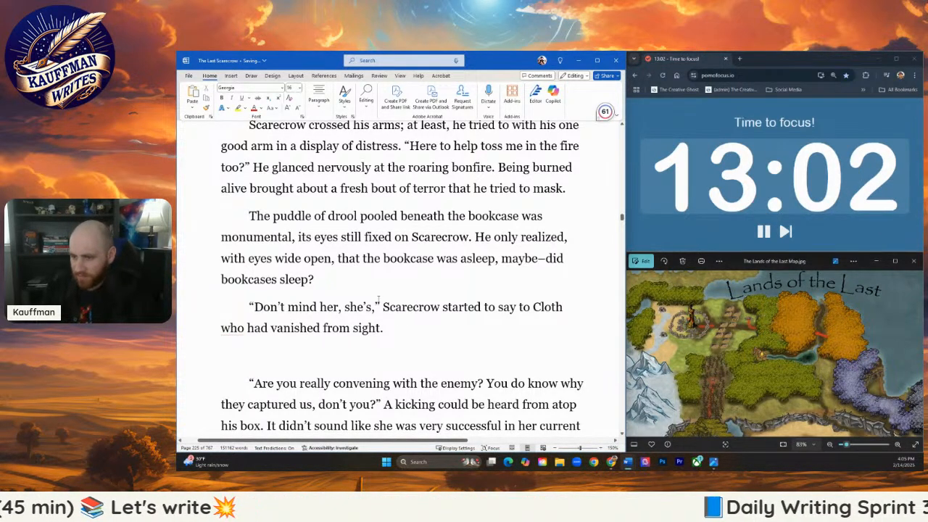
{"action": "left_click", "coordinate": [388, 322]}
{"action": "left_click", "coordinate": [232, 328]}
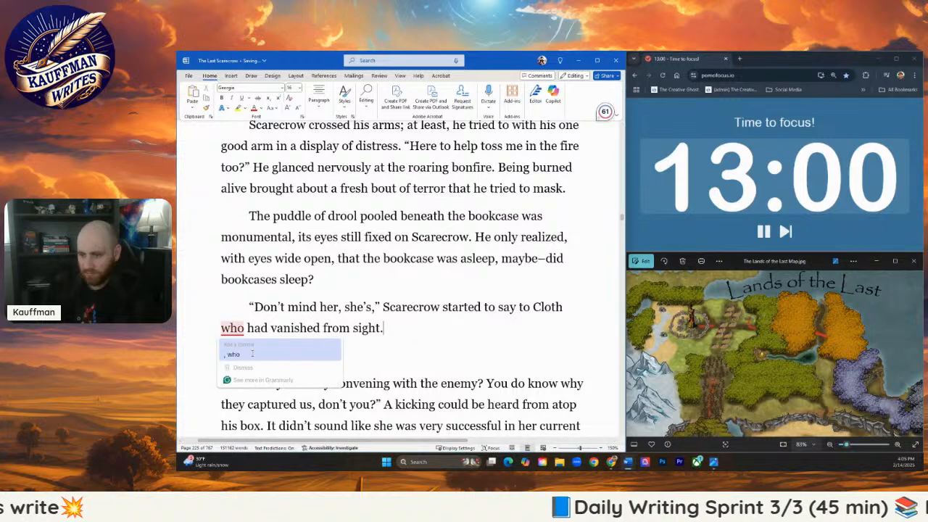
{"action": "left_click", "coordinate": [267, 356]}
- Begin a sentence with "Pebble pushed her prison" on the blank line before "Are you really convening with the enemy?"
{"action": "scroll", "coordinate": [418, 370], "scroll_direction": "down", "scroll_amount": 1}
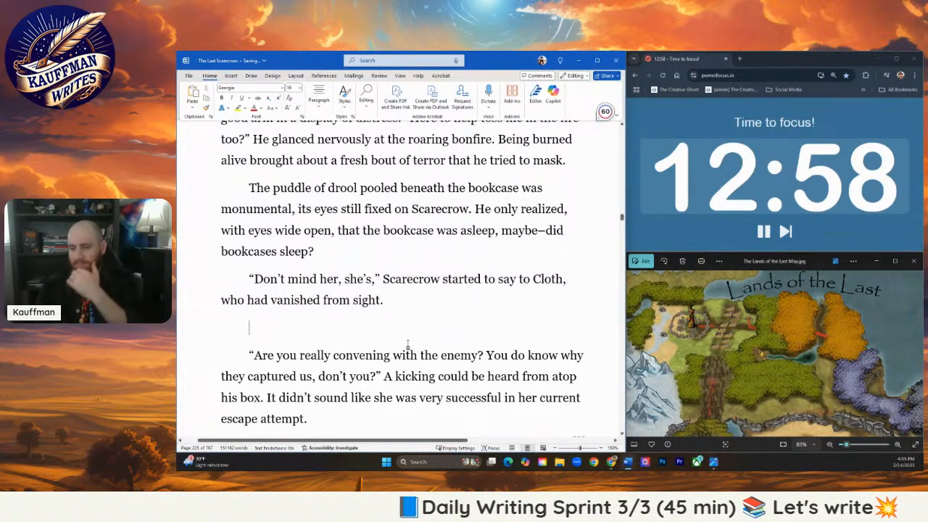
{"action": "scroll", "coordinate": [391, 304], "scroll_direction": "up", "scroll_amount": 3}
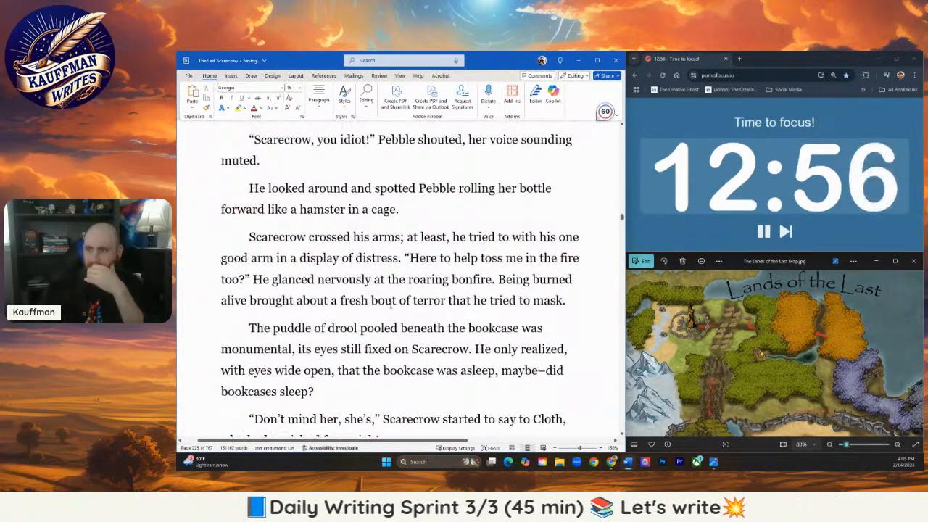
{"action": "scroll", "coordinate": [387, 307], "scroll_direction": "down", "scroll_amount": 4}
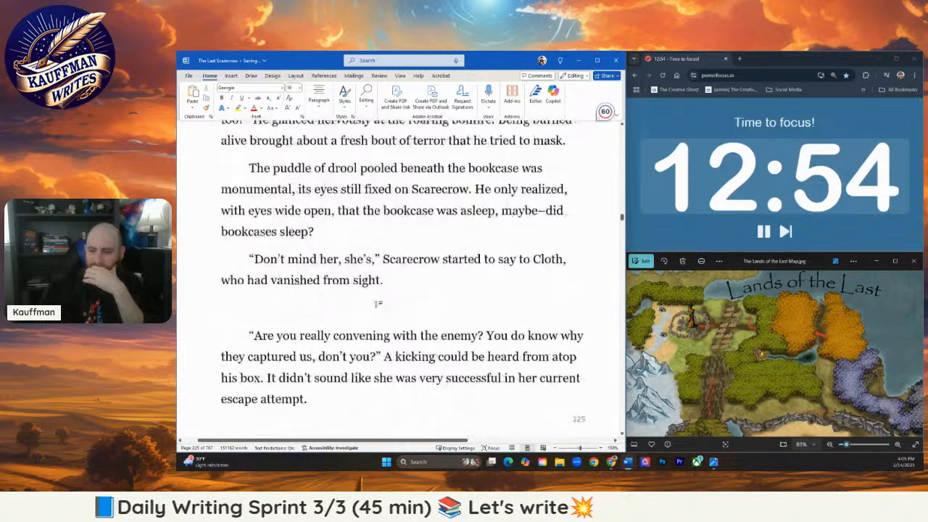
{"action": "left_click", "coordinate": [265, 290]}
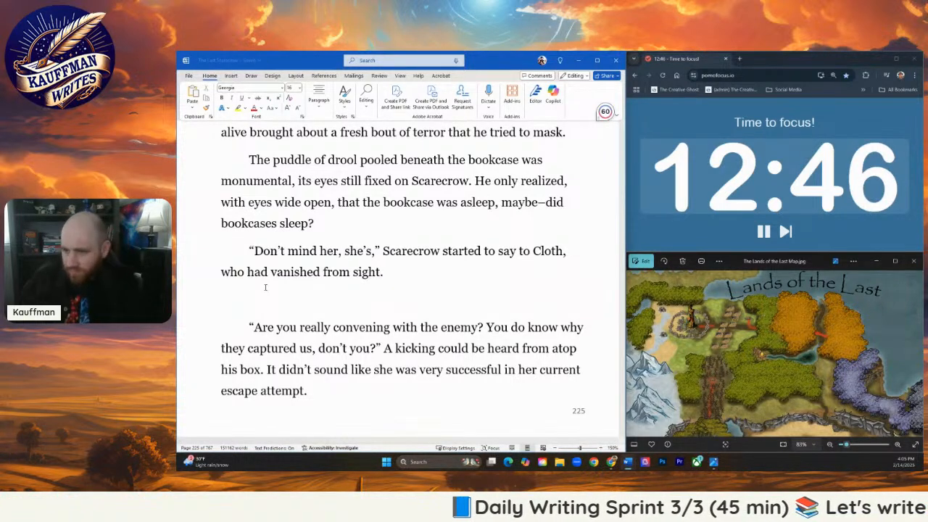
{"action": "type", "text": "Pe"}
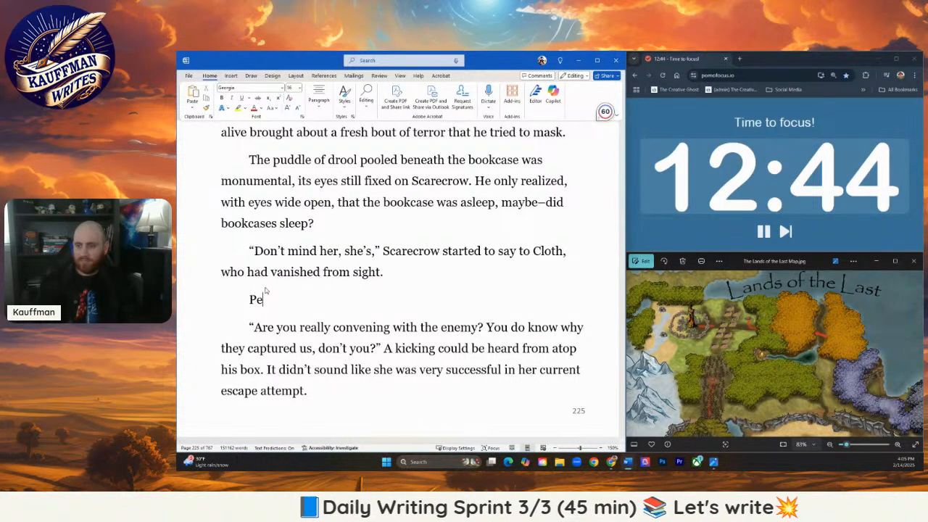
{"action": "type", "text": "bble pushed"}
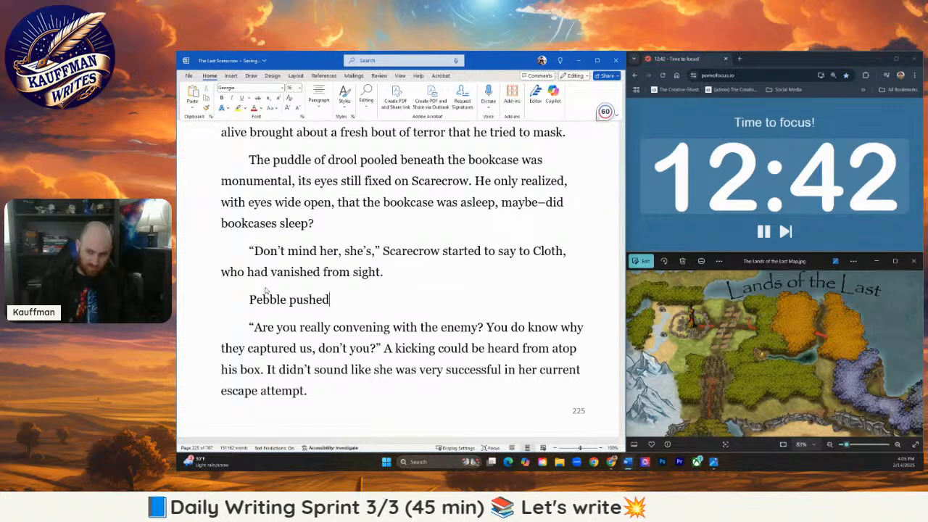
{"action": "type", "text": " herself"}
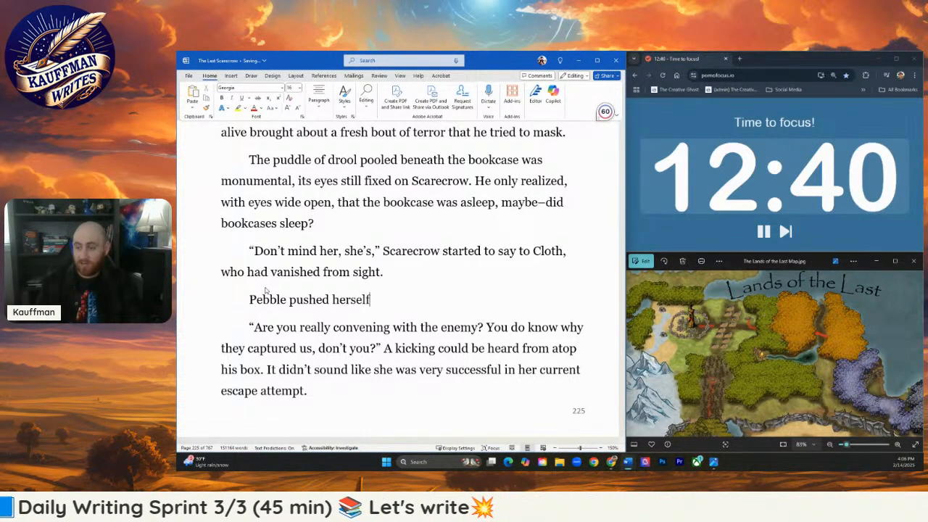
{"action": "key", "text": "BackSpace"}
{"action": "key", "text": "BackSpace"}
{"action": "key", "text": "BackSpace"}
{"action": "key", "text": "BackSpace"}
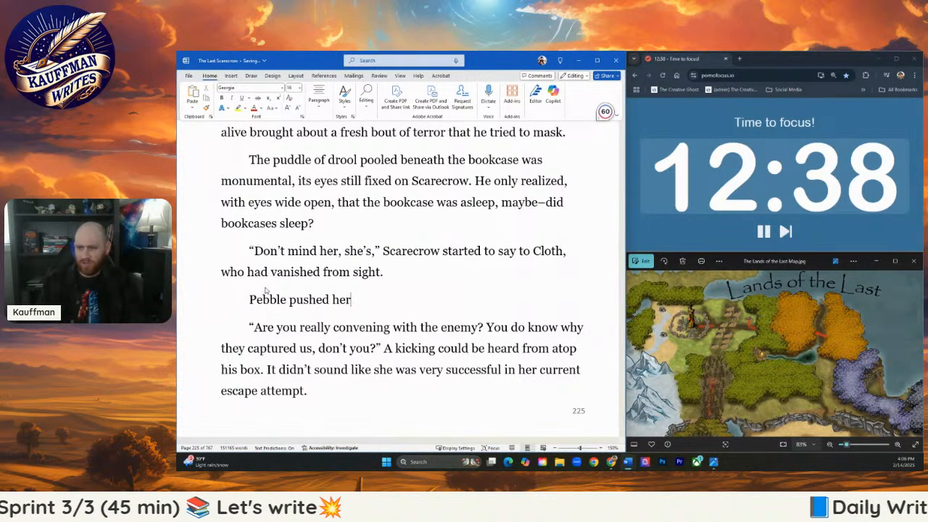
{"action": "type", "text": "prison "}
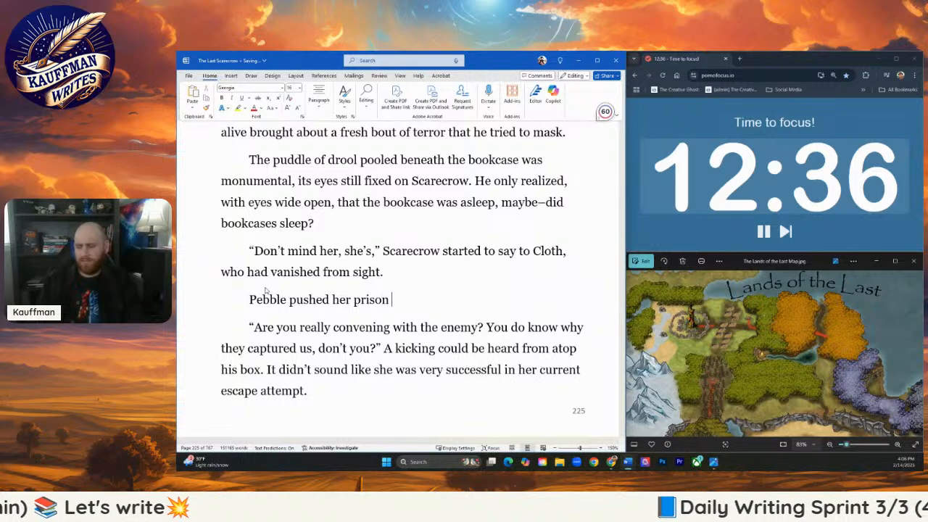
{"action": "type", "text": "closer"}
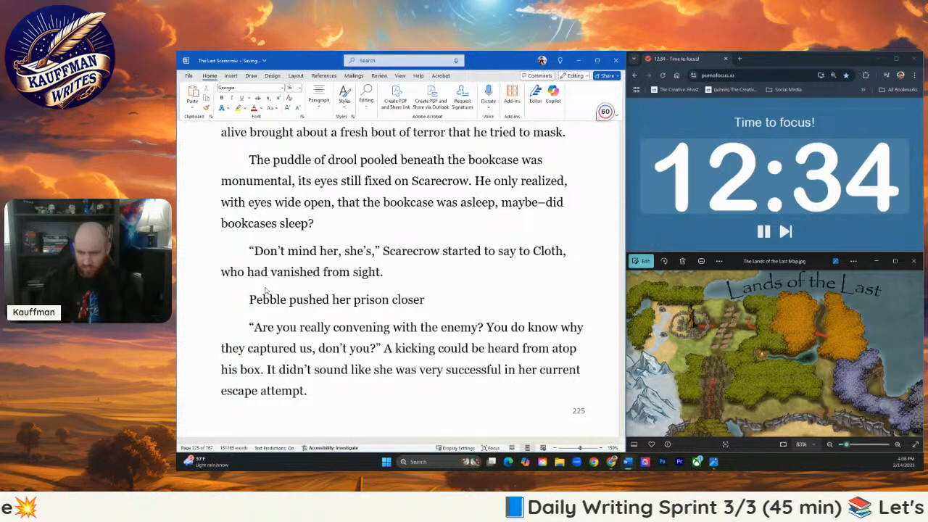
- Continue the new Pebble sentence with "forward as it clinked" after "prison."
{"action": "key", "text": "BackSpace"}
{"action": "key", "text": "BackSpace"}
{"action": "key", "text": "BackSpace"}
{"action": "type", "text": "f"}
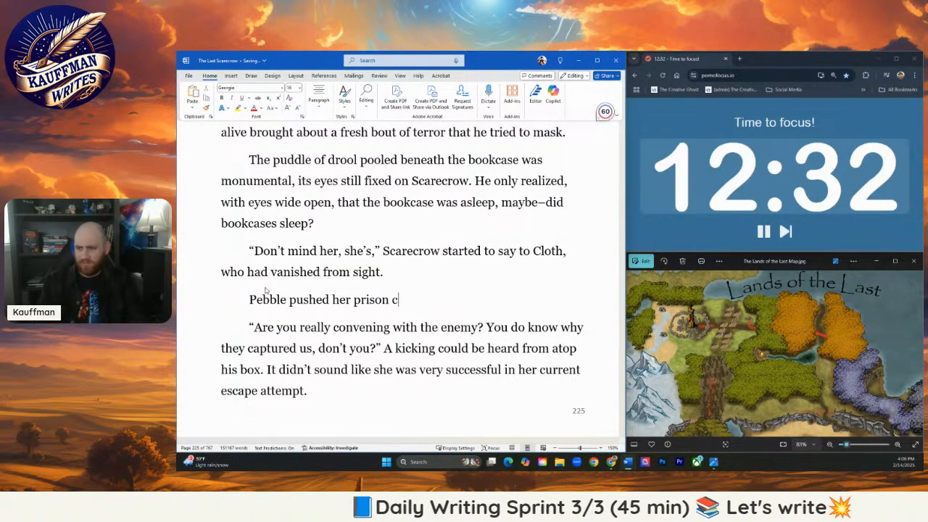
{"action": "key", "text": "BackSpace"}
{"action": "type", "text": "forward as it cl"}
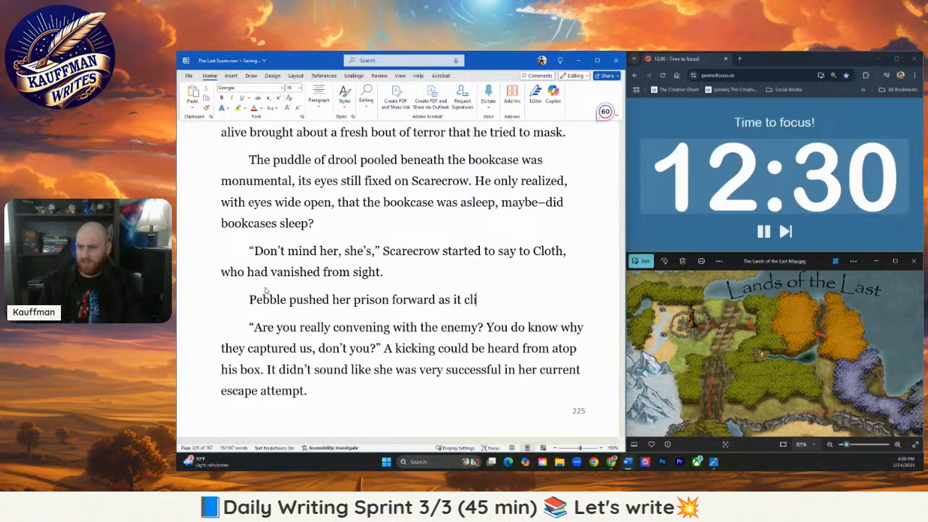
{"action": "type", "text": "inked aga"}
{"action": "key", "text": "BackSpace"}
{"action": "key", "text": "BackSpace"}
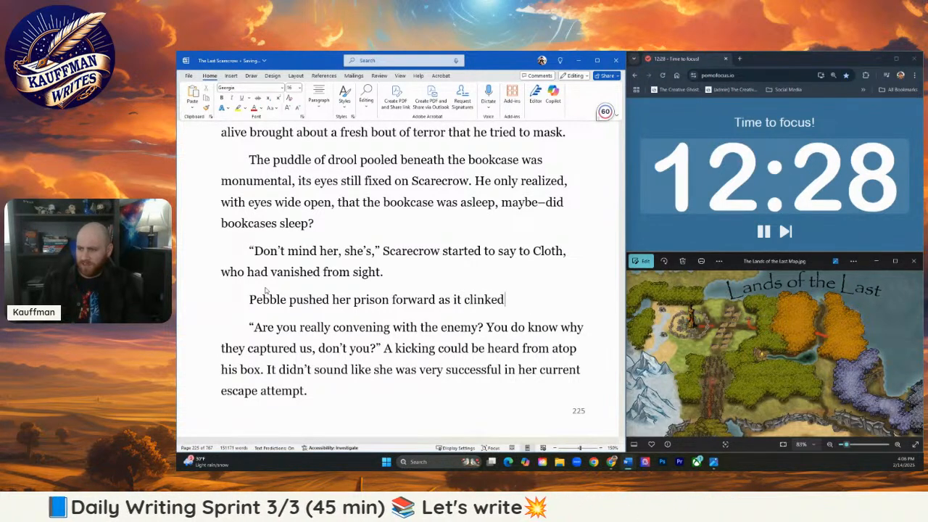
- Rewrite the word "clinked" in italics at the end of the new Pebble sentence
{"action": "key", "text": "BackSpace"}
{"action": "key", "text": "BackSpace"}
{"action": "key", "text": "BackSpace"}
{"action": "key", "text": "BackSpace"}
{"action": "key", "text": "BackSpace"}
{"action": "key", "text": "BackSpace"}
{"action": "key", "text": "BackSpace"}
{"action": "key", "text": "BackSpace"}
{"action": "key", "text": "BackSpace"}
{"action": "key", "text": "ctrl+i"}
{"action": "type", "text": "clin"}
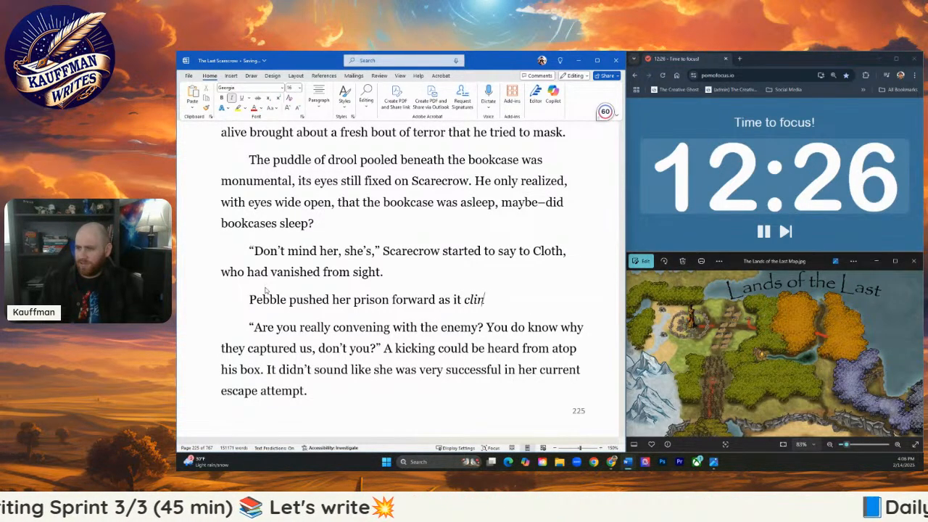
{"action": "type", "text": "ked"}
{"action": "key", "text": "ctrl+space"}
{"action": "type", "text": "aga"}
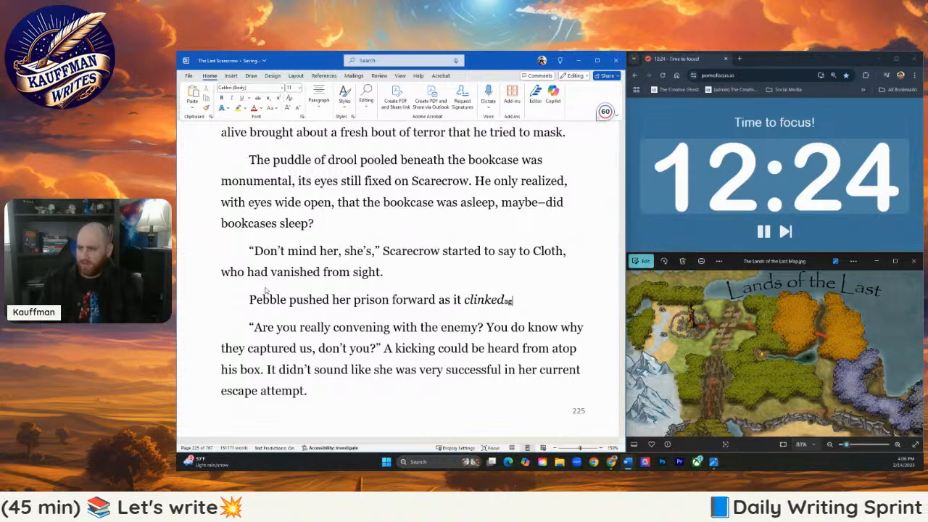
{"action": "key", "text": "BackSpace"}
{"action": "key", "text": "BackSpace"}
{"action": "key", "text": "BackSpace"}
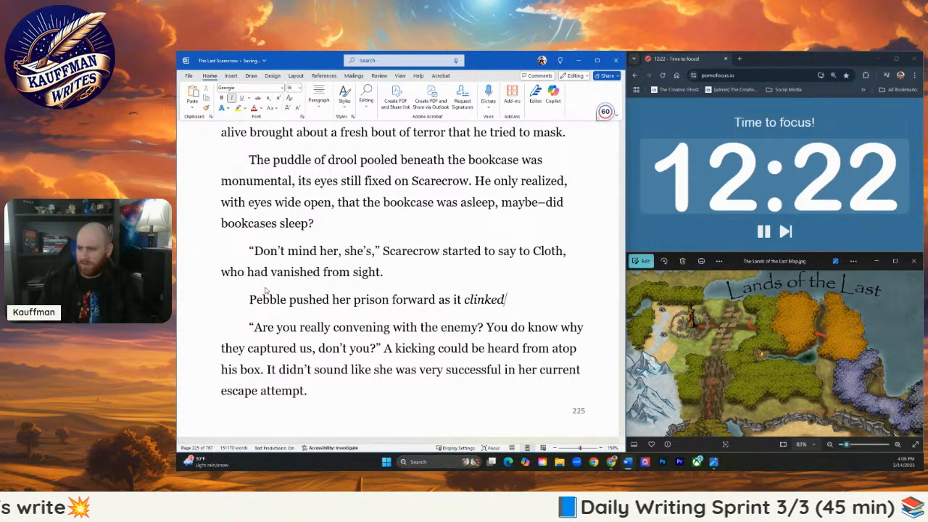
- Finish the Pebble sentence after "clinked" in non-italic text with "against the back of Scarecrow's cage."
{"action": "type", "text": "ag"}
{"action": "key", "text": "BackSpace"}
{"action": "key", "text": "BackSpace"}
{"action": "key", "text": "ctrl+i"}
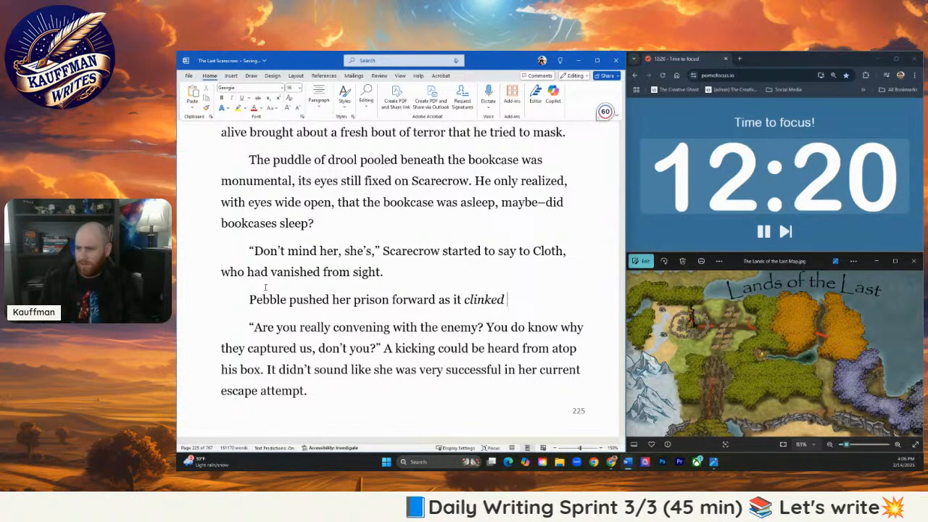
{"action": "type", "text": "against the back"}
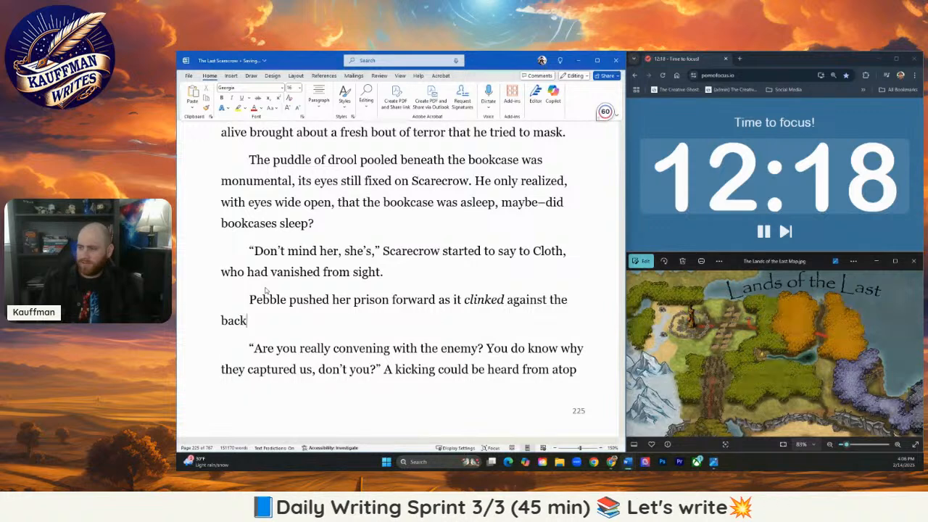
{"action": "type", "text": " of Scarecrow's cage. "}
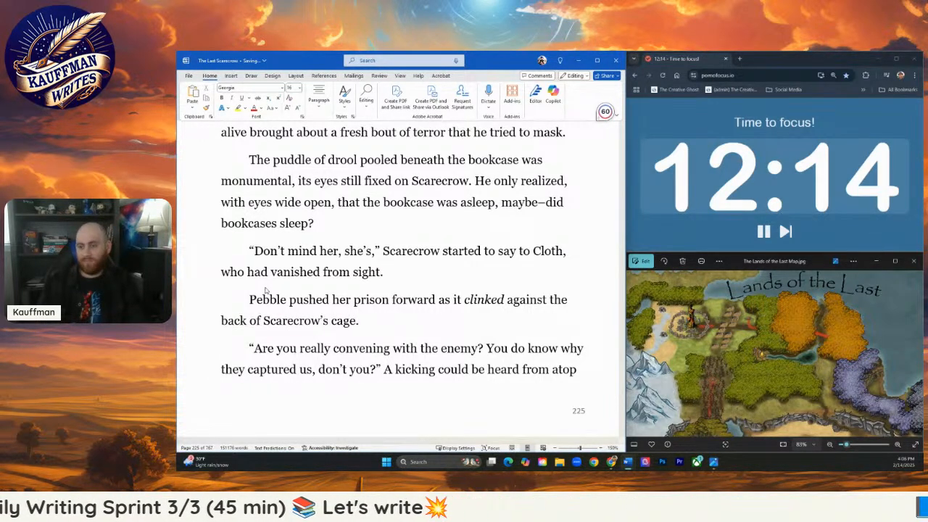
{"action": "type", "text": "Looking up at him,"}
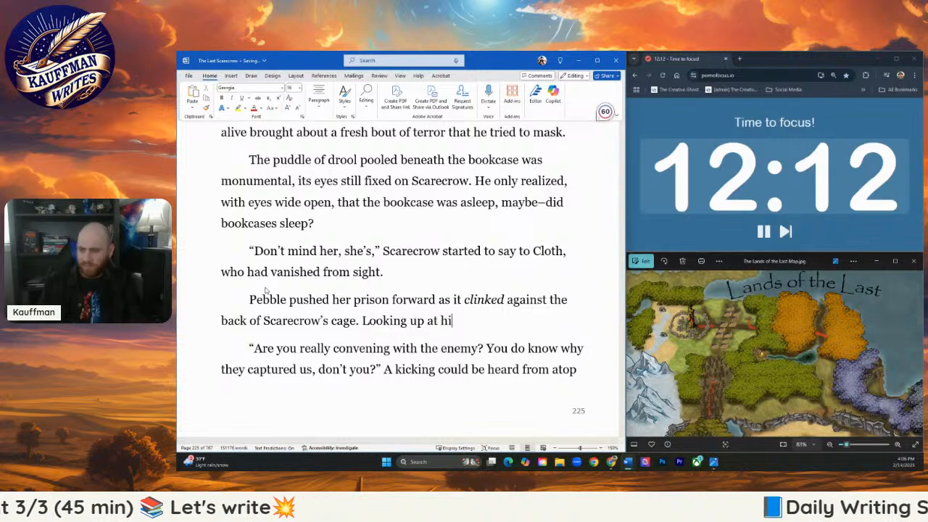
- Introduce Pebble's dialogue after "cage." with "Looking up at him she said," and an opening quotation mark
{"action": "key", "text": "BackSpace"}
{"action": "key", "text": "BackSpace"}
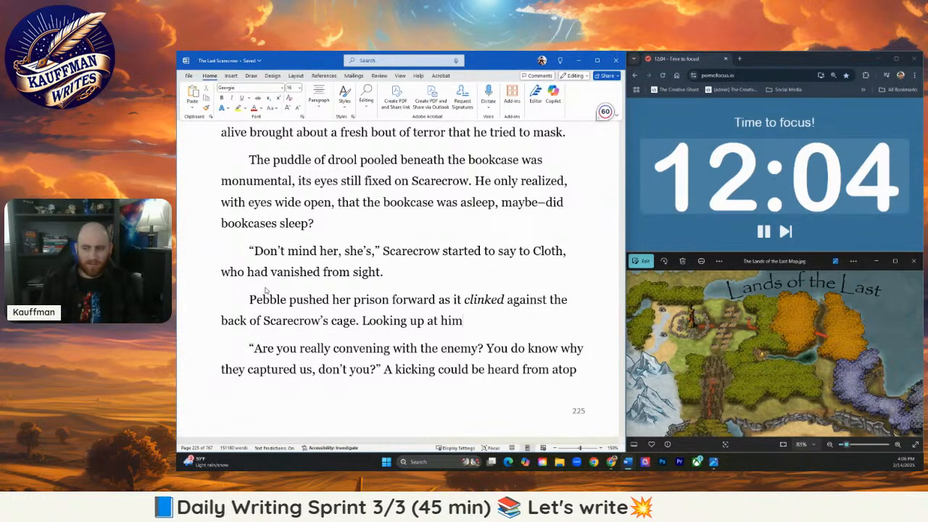
{"action": "type", "text": "she said"}
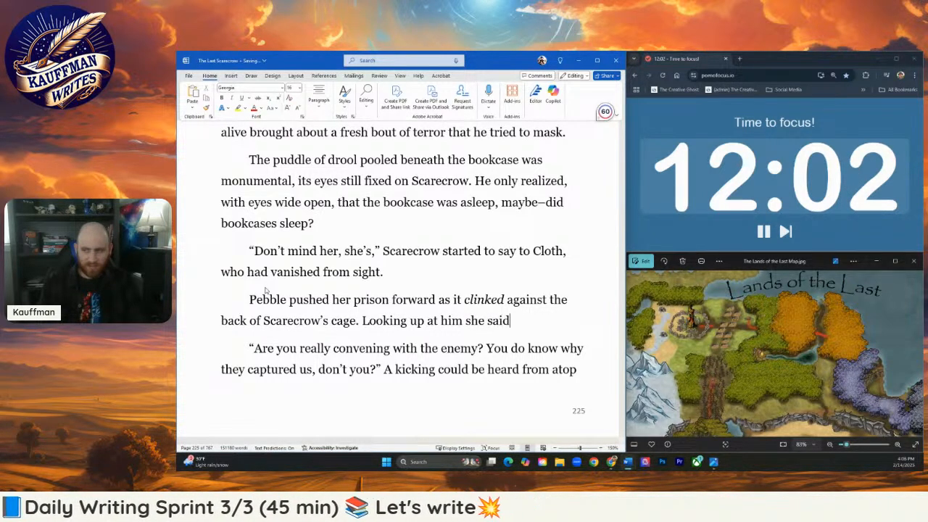
{"action": "type", "text": ", \""}
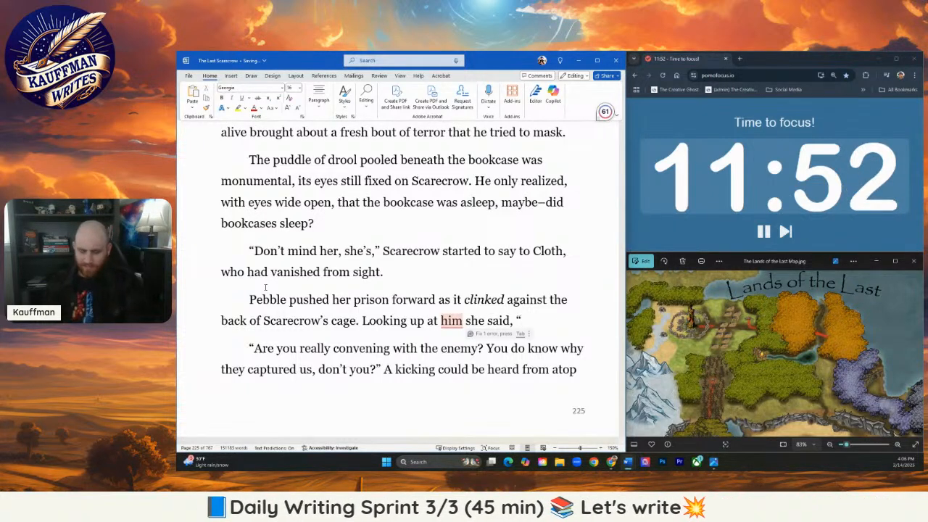
{"action": "type", "text": "That was"}
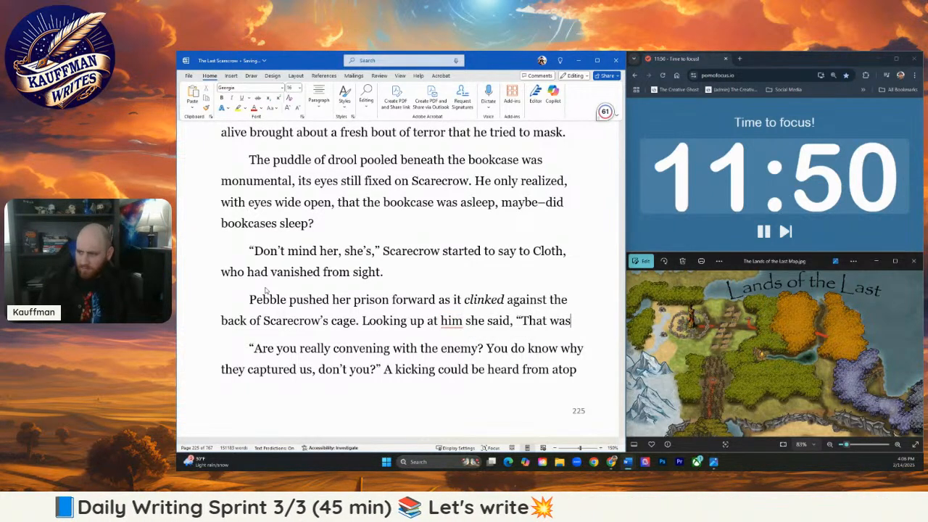
{"action": "type", "text": " just a pl"}
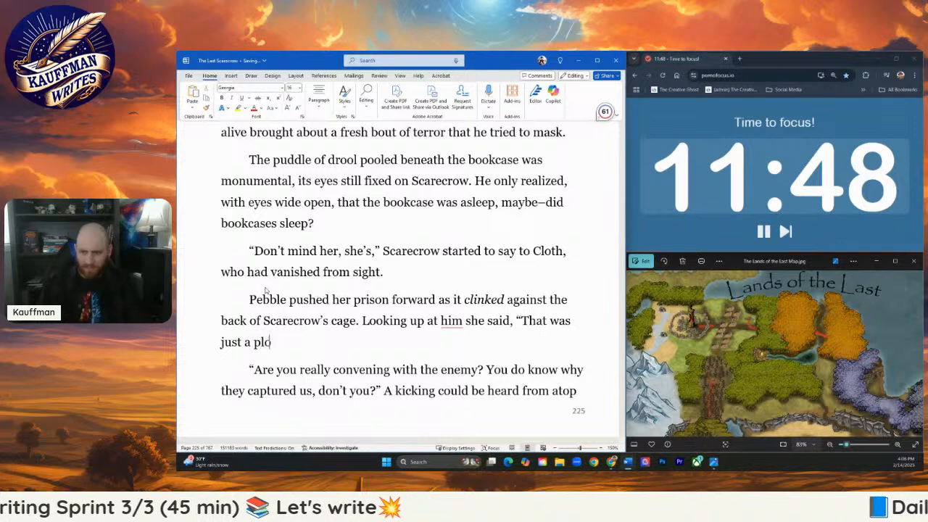
{"action": "type", "text": "oy"}
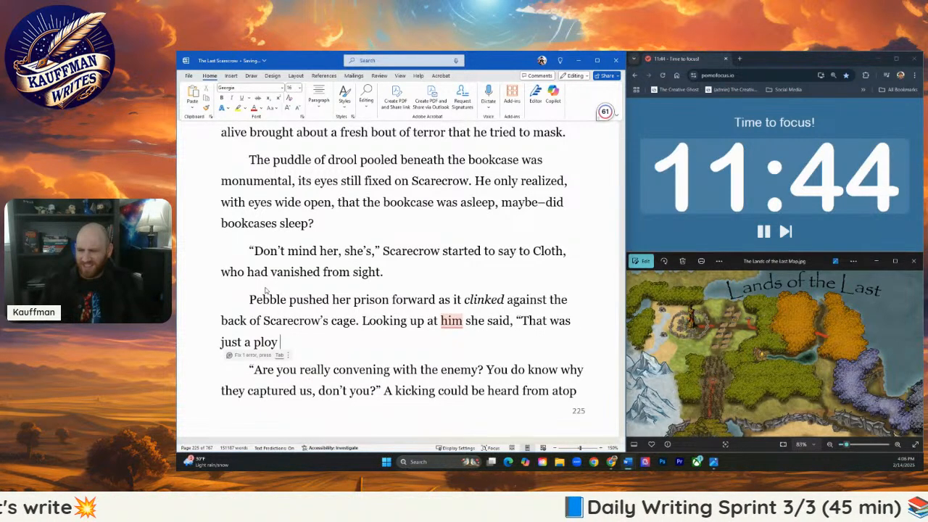
{"action": "key", "text": "BackSpace"}
{"action": "key", "text": "BackSpace"}
{"action": "key", "text": "BackSpace"}
{"action": "key", "text": "BackSpace"}
{"action": "key", "text": "BackSpace"}
{"action": "key", "text": "BackSpace"}
{"action": "key", "text": "BackSpace"}
{"action": "key", "text": "BackSpace"}
{"action": "key", "text": "BackSpace"}
{"action": "key", "text": "BackSpace"}
{"action": "key", "text": "BackSpace"}
{"action": "key", "text": "BackSpace"}
{"action": "key", "text": "BackSpace"}
{"action": "key", "text": "BackSpace"}
{"action": "key", "text": "BackSpace"}
{"action": "key", "text": "BackSpace"}
{"action": "key", "text": "BackSpace"}
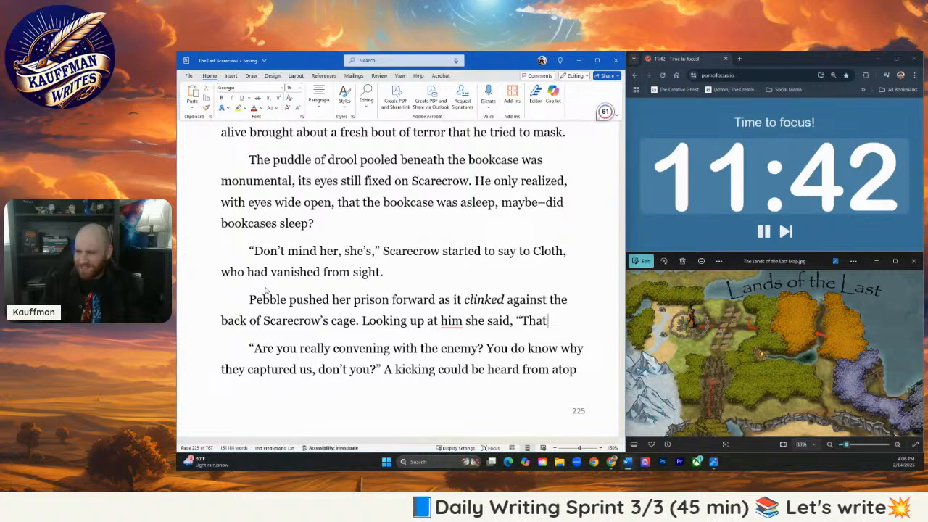
{"action": "key", "text": "BackSpace"}
{"action": "key", "text": "BackSpace"}
{"action": "key", "text": "BackSpace"}
{"action": "key", "text": "BackSpace"}
- Write Pebble's spoken line after "she said," as "I was lying. Pixie's lie."
{"action": "type", "text": "I was l"}
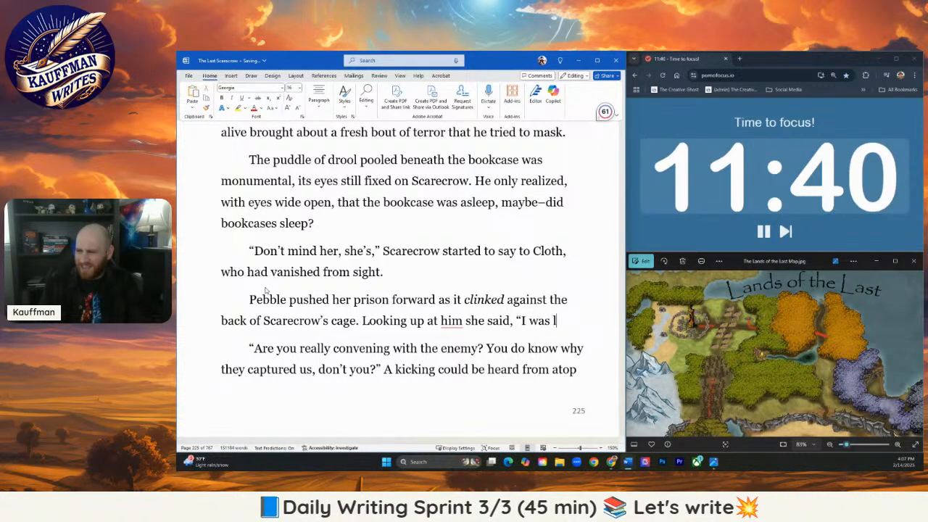
{"action": "type", "text": "ying. Pixie"}
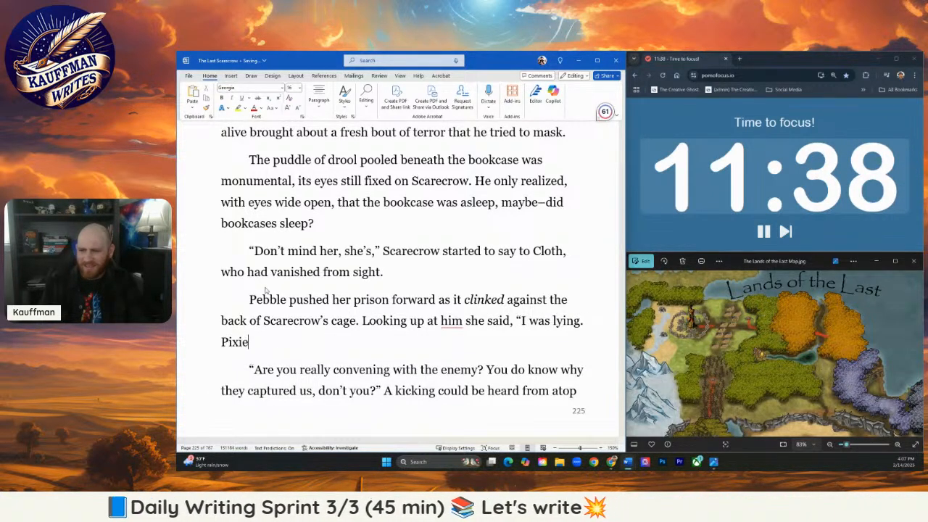
{"action": "type", "text": "'s lye"}
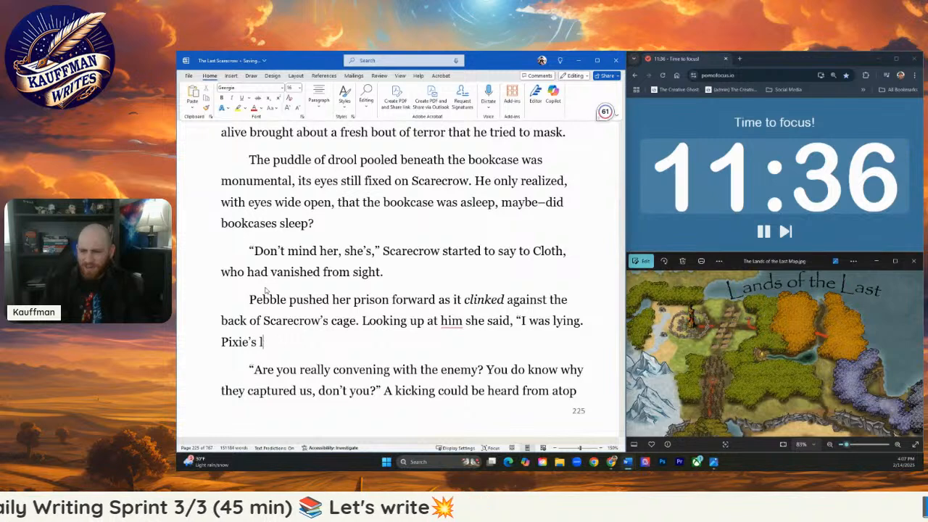
{"action": "type", "text": "ie"}
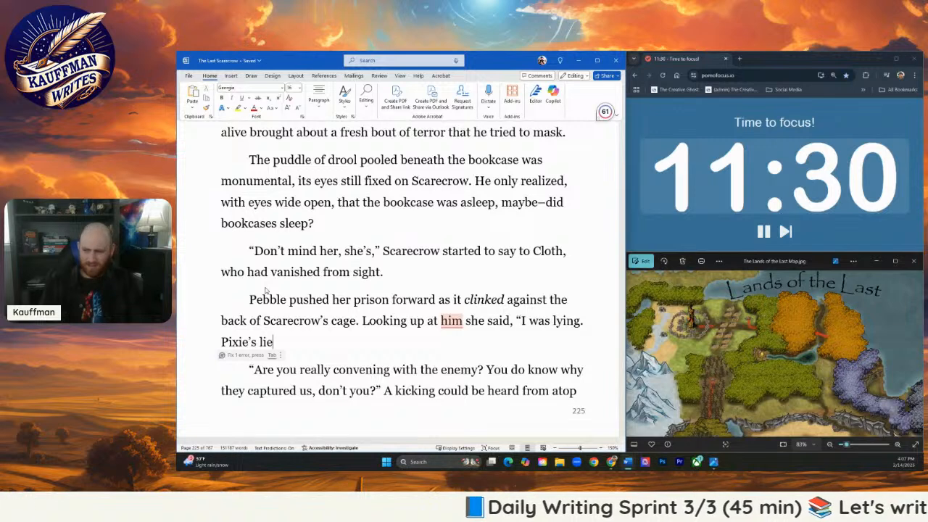
{"action": "type", "text": "."}
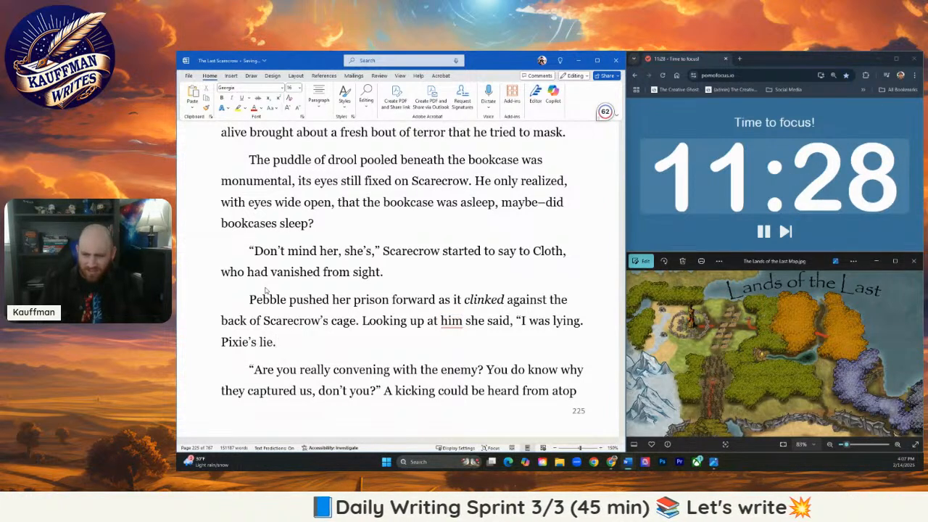
- Correct the end of Pebble's line to "Pixies lie," and close the quotation
{"action": "key", "text": "BackSpace"}
{"action": "key", "text": "BackSpace"}
{"action": "key", "text": "BackSpace"}
{"action": "key", "text": "BackSpace"}
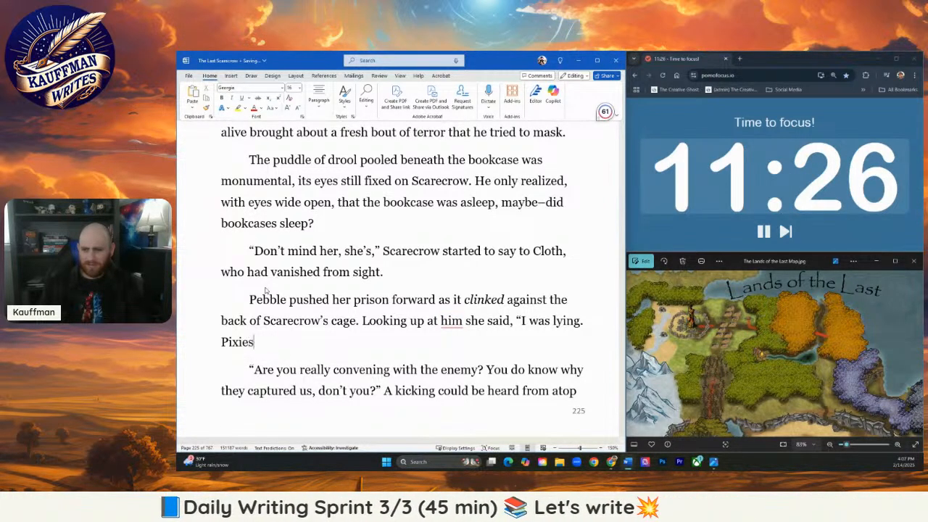
{"action": "type", "text": "lie"}
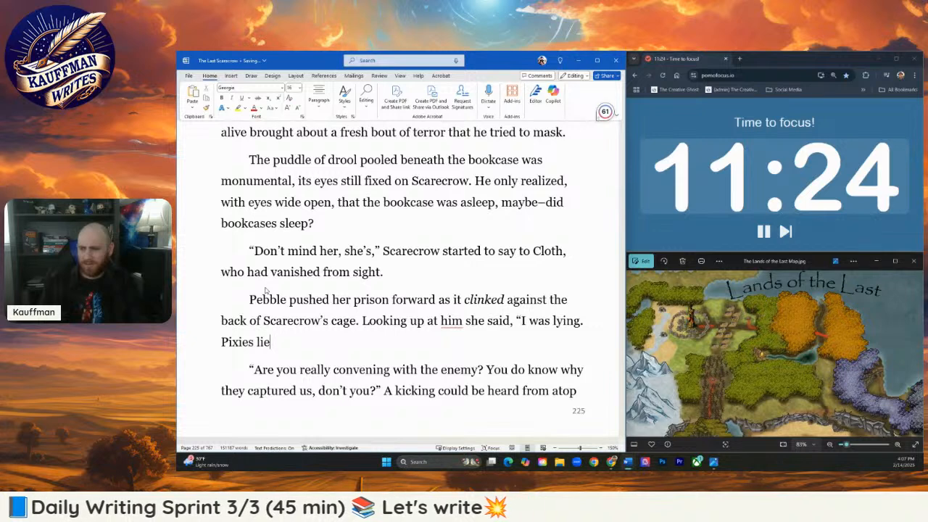
{"action": "type", "text": ","}
{"action": "type", "text": "\" "}
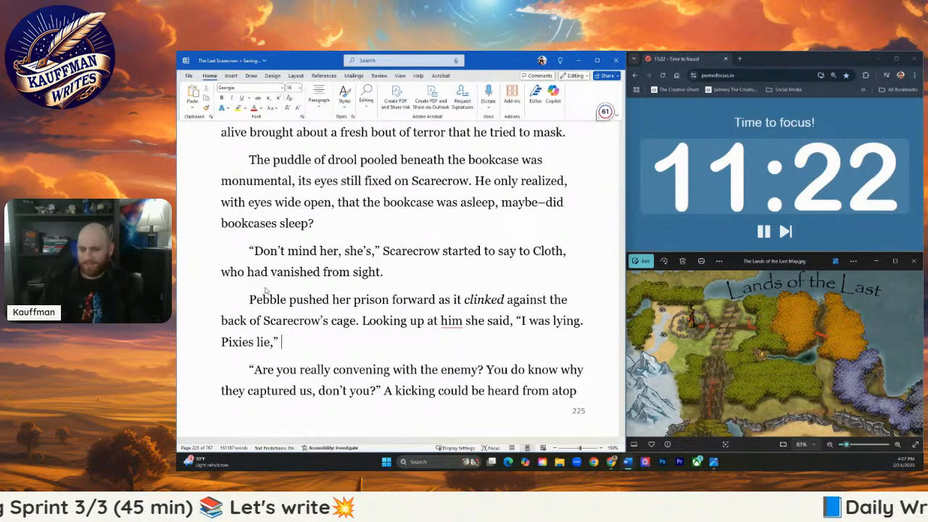
{"action": "type", "text": "she looked do"}
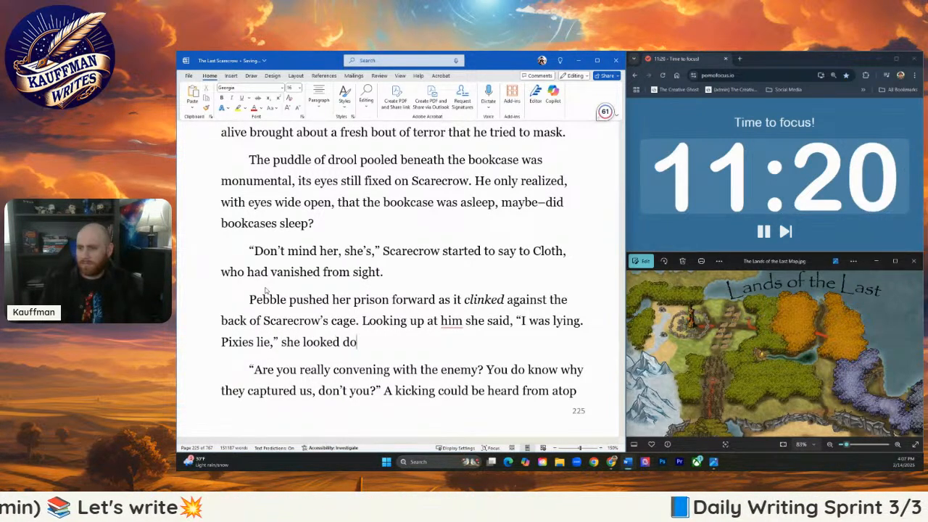
{"action": "type", "text": "wn at her feet"}
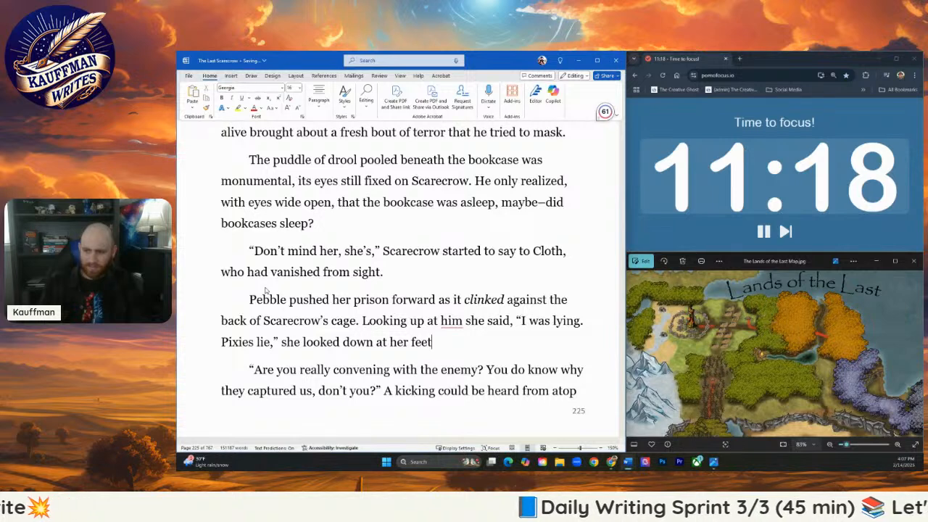
{"action": "key", "text": "BackSpace"}
{"action": "key", "text": "BackSpace"}
{"action": "key", "text": "BackSpace"}
{"action": "key", "text": "BackSpace"}
{"action": "key", "text": "BackSpace"}
{"action": "key", "text": "BackSpace"}
{"action": "key", "text": "BackSpace"}
{"action": "key", "text": "BackSpace"}
{"action": "key", "text": "BackSpace"}
{"action": "key", "text": "BackSpace"}
{"action": "key", "text": "BackSpace"}
{"action": "key", "text": "BackSpace"}
{"action": "key", "text": "BackSpace"}
{"action": "key", "text": "BackSpace"}
{"action": "key", "text": "BackSpace"}
{"action": "key", "text": "BackSpace"}
{"action": "key", "text": "BackSpace"}
{"action": "key", "text": "BackSpace"}
{"action": "key", "text": "BackSpace"}
{"action": "key", "text": "BackSpace"}
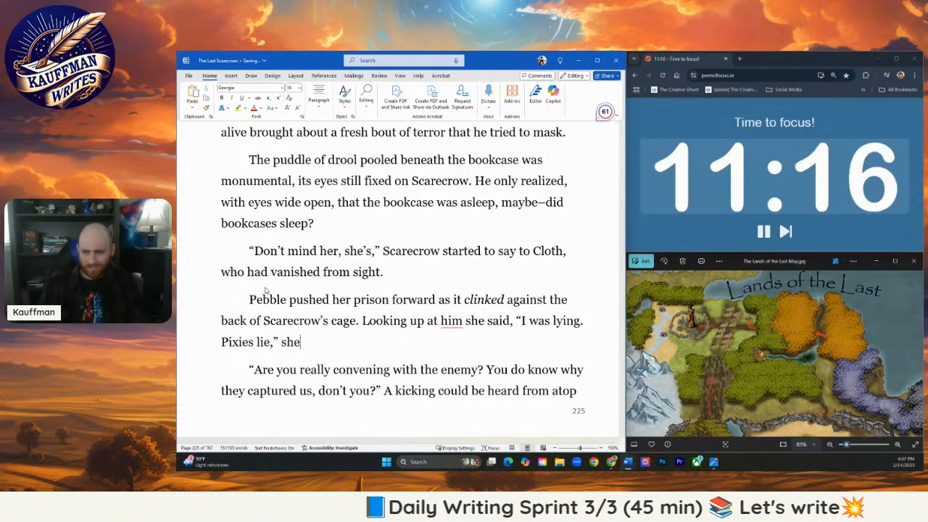
{"action": "key", "text": "BackSpace"}
{"action": "key", "text": "BackSpace"}
{"action": "key", "text": "BackSpace"}
- Follow "Pixies lie," with the action beat "looking at her feet," and open a new quotation
{"action": "type", "text": "looking"}
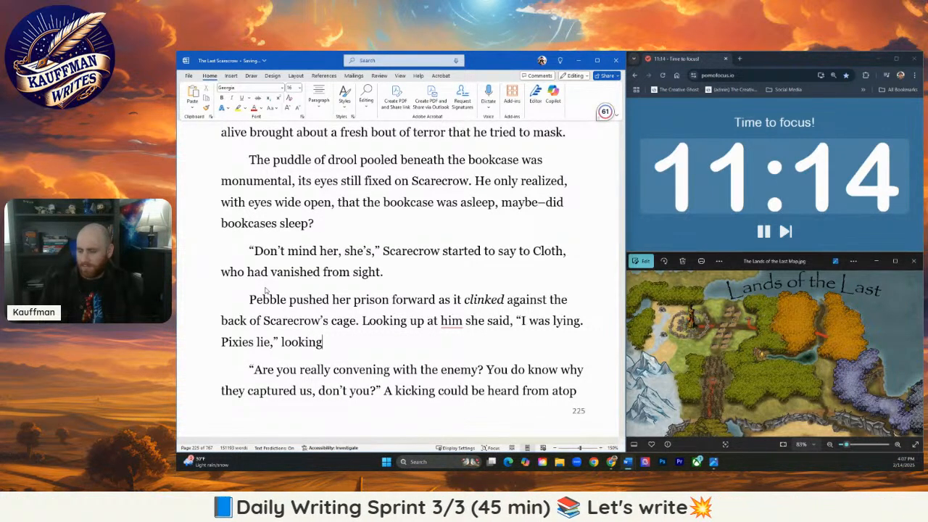
{"action": "type", "text": " down at her f"}
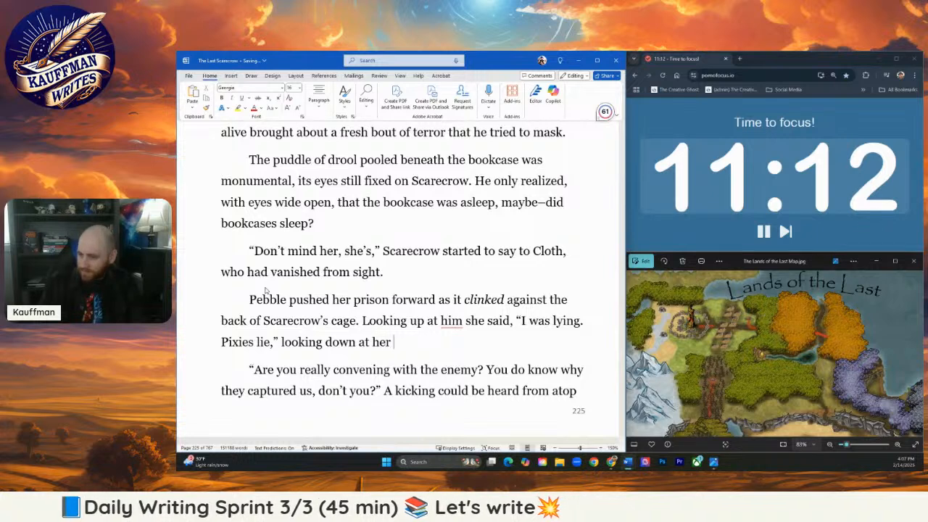
{"action": "key", "text": "BackSpace"}
{"action": "key", "text": "BackSpace"}
{"action": "key", "text": "BackSpace"}
{"action": "key", "text": "BackSpace"}
{"action": "key", "text": "BackSpace"}
{"action": "key", "text": "BackSpace"}
{"action": "key", "text": "BackSpace"}
{"action": "key", "text": "BackSpace"}
{"action": "key", "text": "BackSpace"}
{"action": "key", "text": "BackSpace"}
{"action": "key", "text": "BackSpace"}
{"action": "key", "text": "BackSpace"}
{"action": "key", "text": "BackSpace"}
{"action": "key", "text": "BackSpace"}
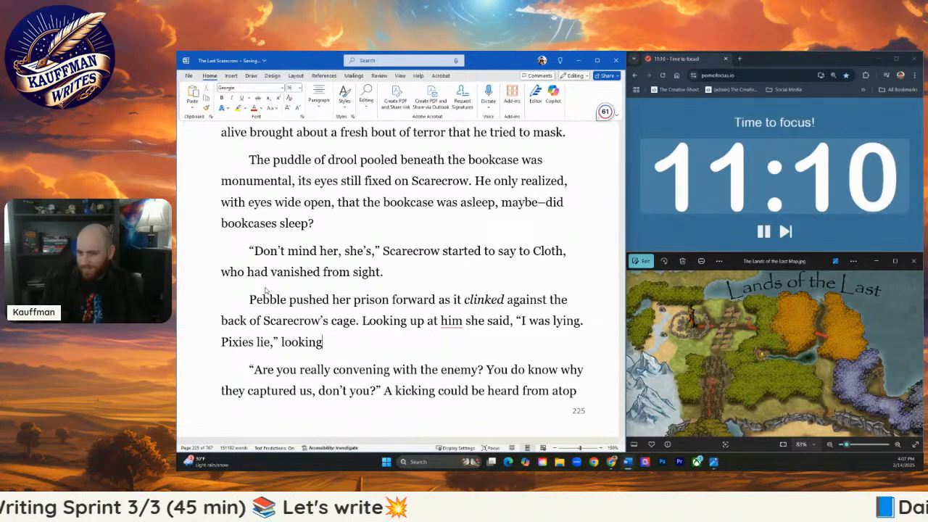
{"action": "type", "text": "at her feet, \""}
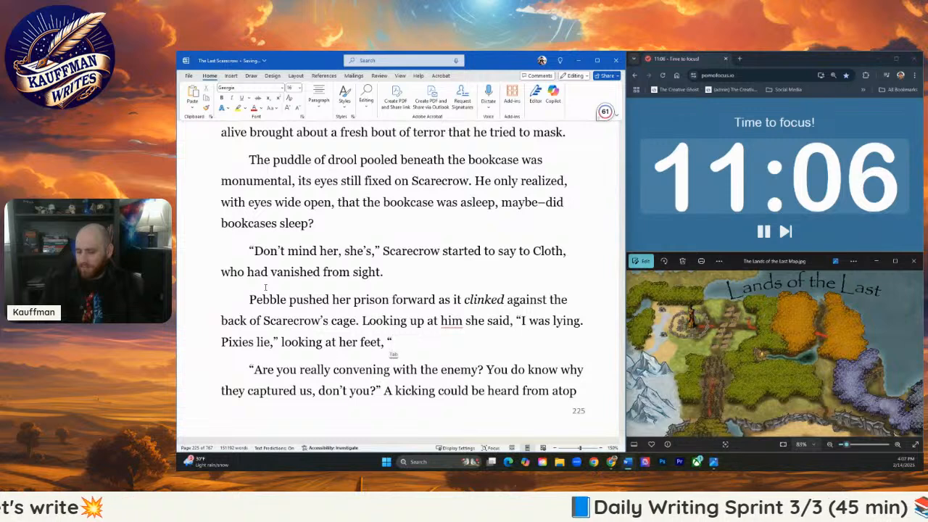
{"action": "type", "text": "S-s"}
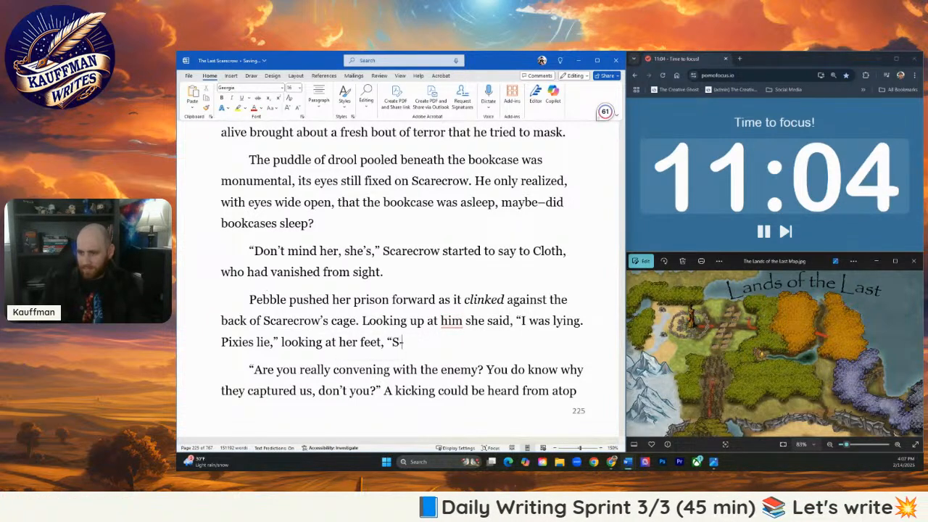
{"action": "type", "text": "orry"}
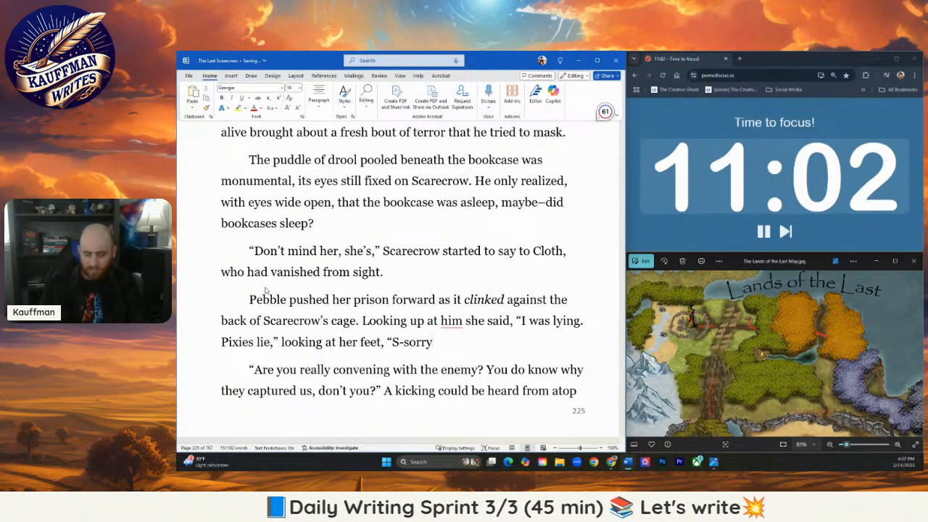
{"action": "type", "text": " if "}
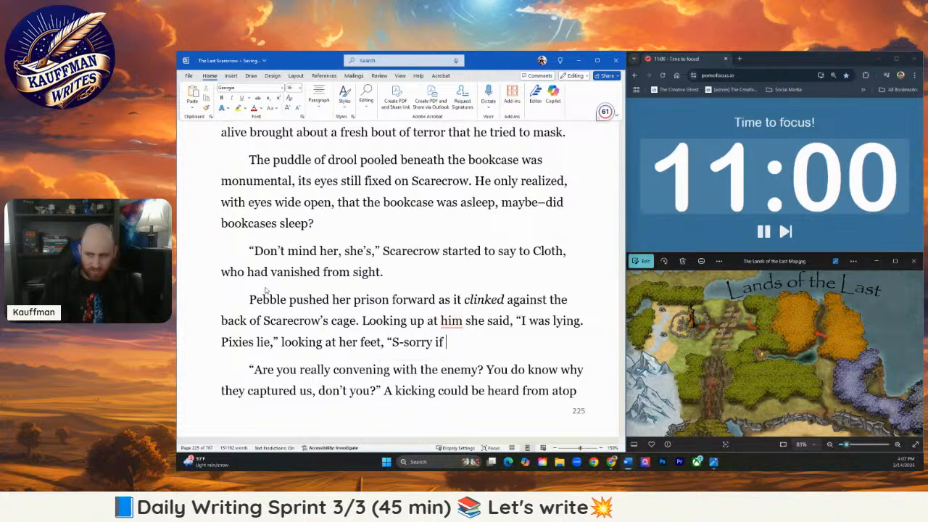
{"action": "type", "text": "you thought that"}
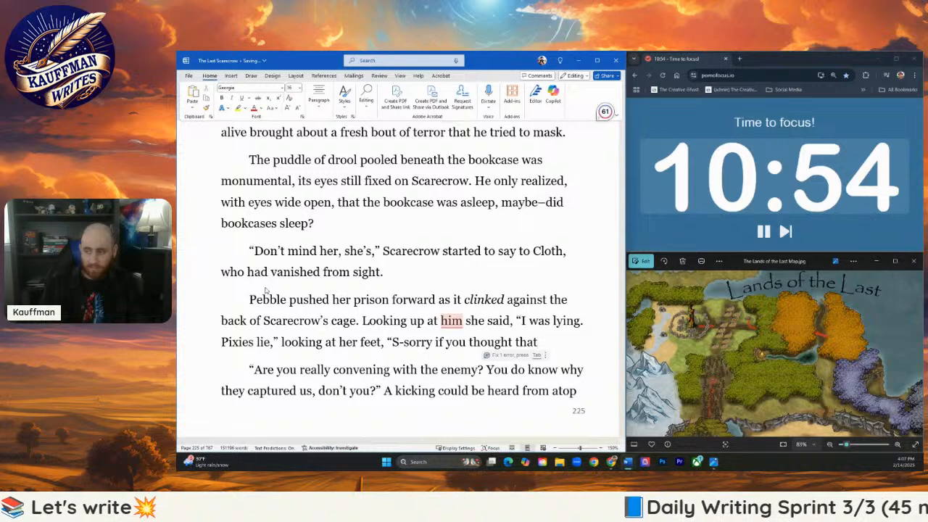
- Continue Pebble's dialogue after "looking at her feet," with "S-sorry if you thought that."
{"action": "type", "text": "."}
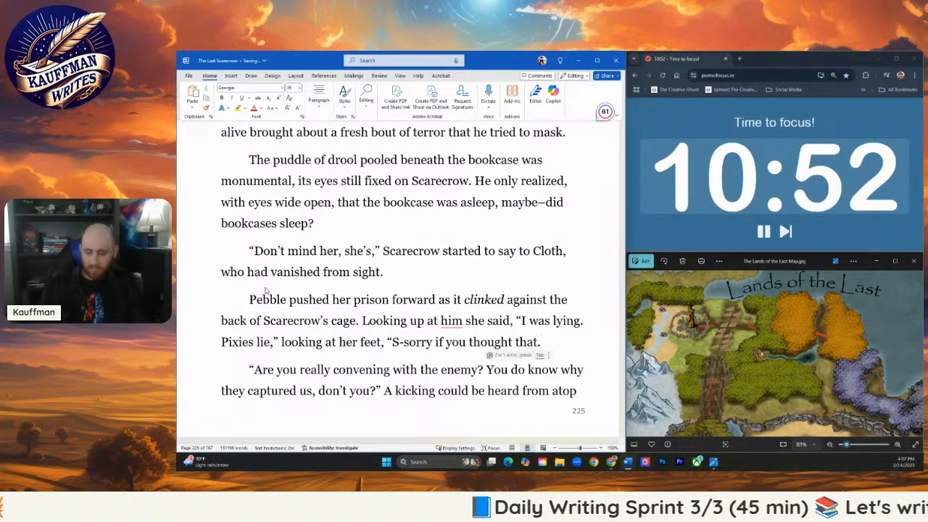
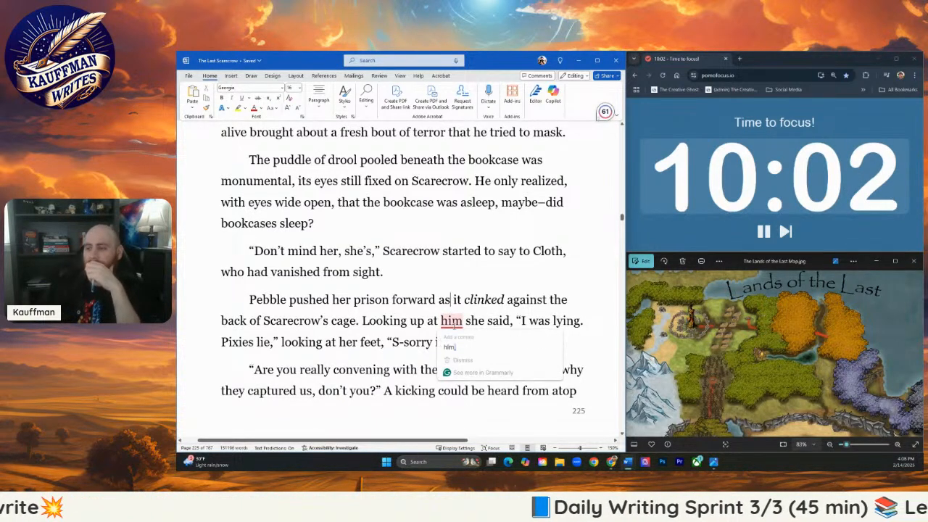
- Insert the missing comma after "Looking up at him" and extend Pebble's last line with "But," closing the quotation
{"action": "key", "text": "Tab"}
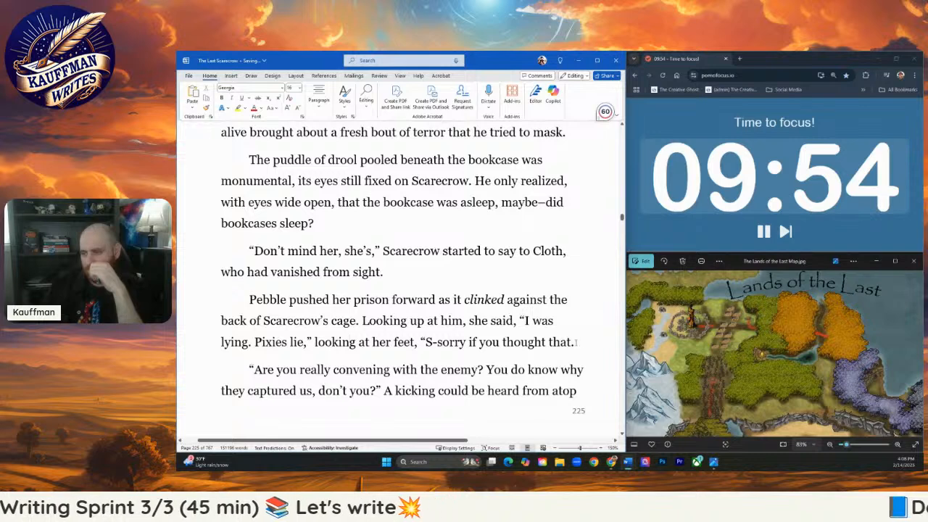
{"action": "left_click", "coordinate": [576, 343]}
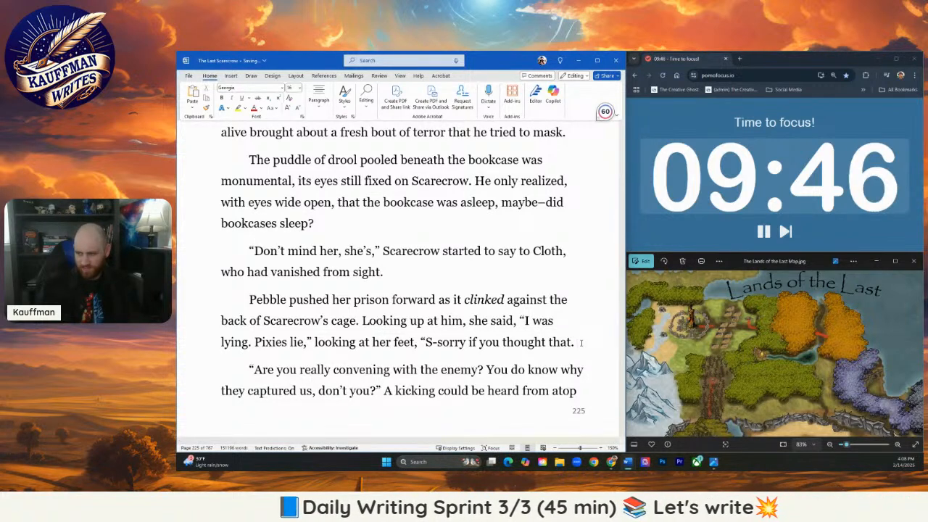
{"action": "type", "text": "But"}
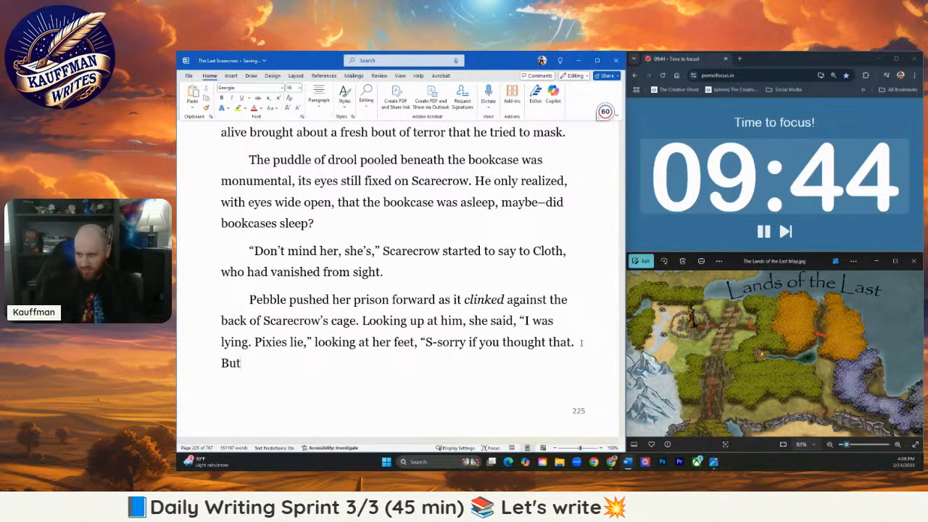
{"action": "type", "text": ",\" "}
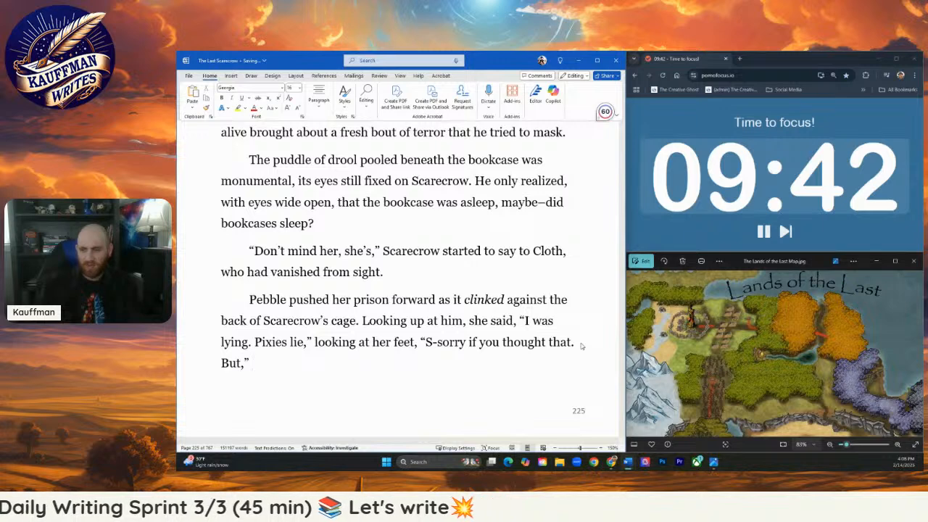
{"action": "type", "text": "pointing her fi"}
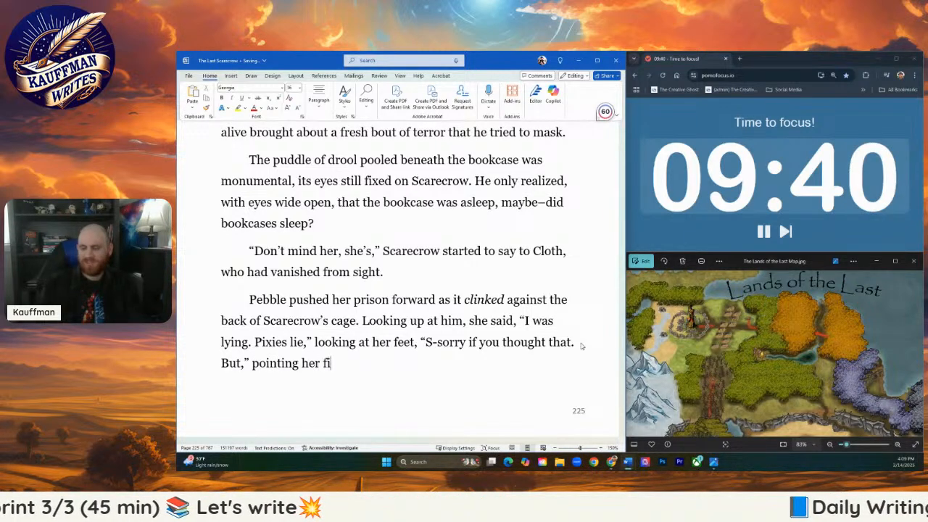
{"action": "type", "text": "nger"}
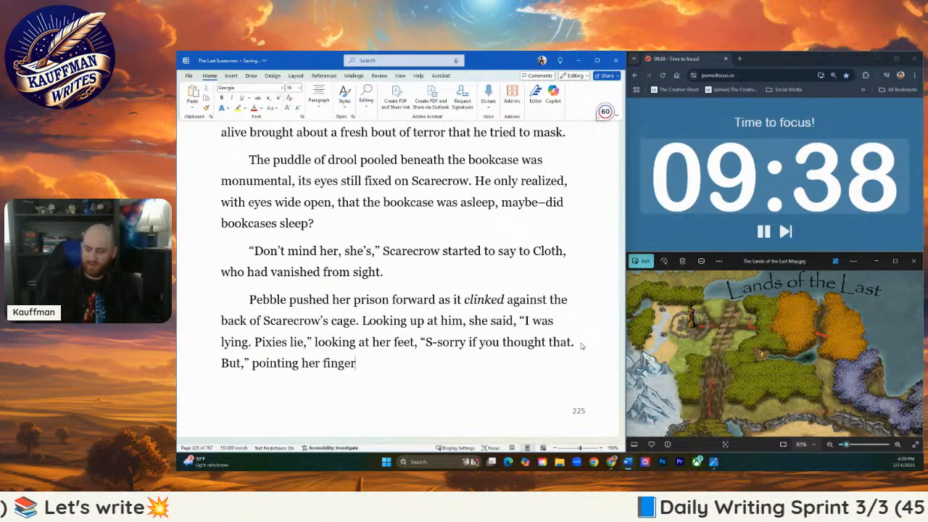
{"action": "type", "text": " to the sky, "}
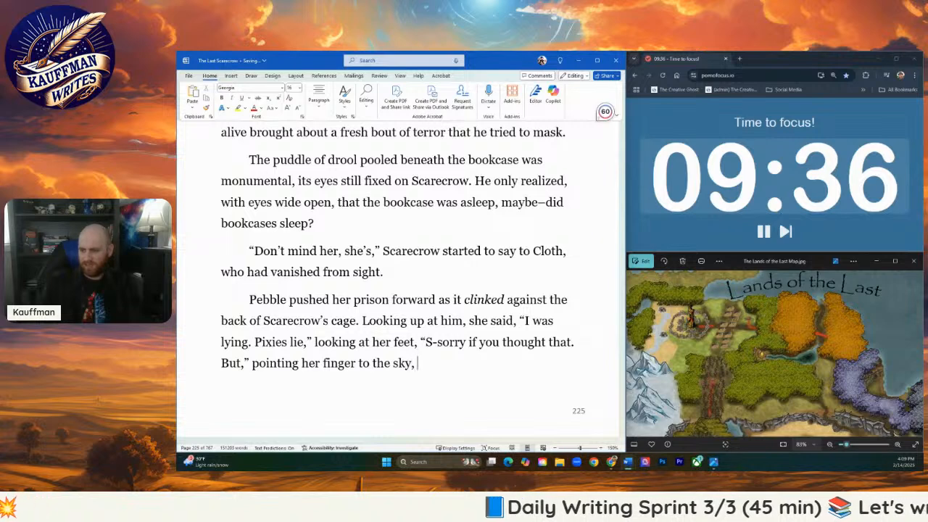
{"action": "type", "text": "\"I"}
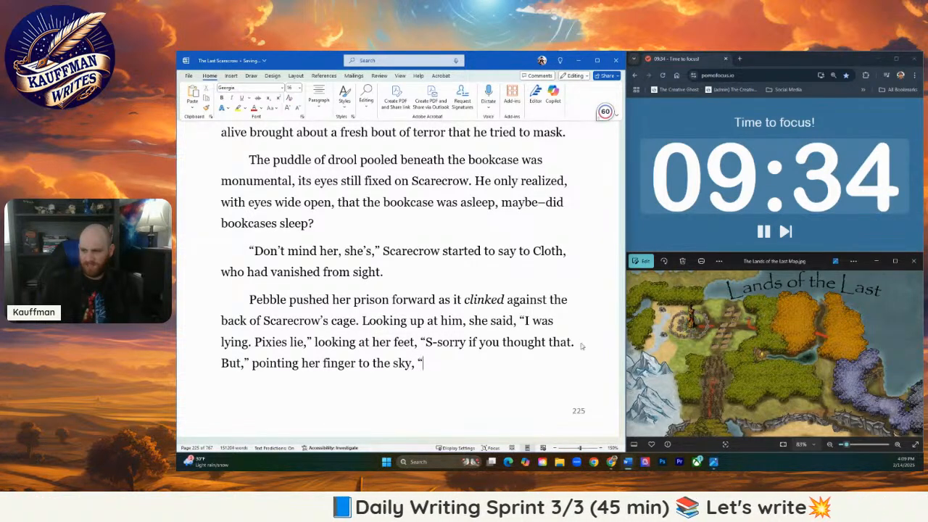
{"action": "type", "text": "This p"}
{"action": "type", "text": "ixie's getting "}
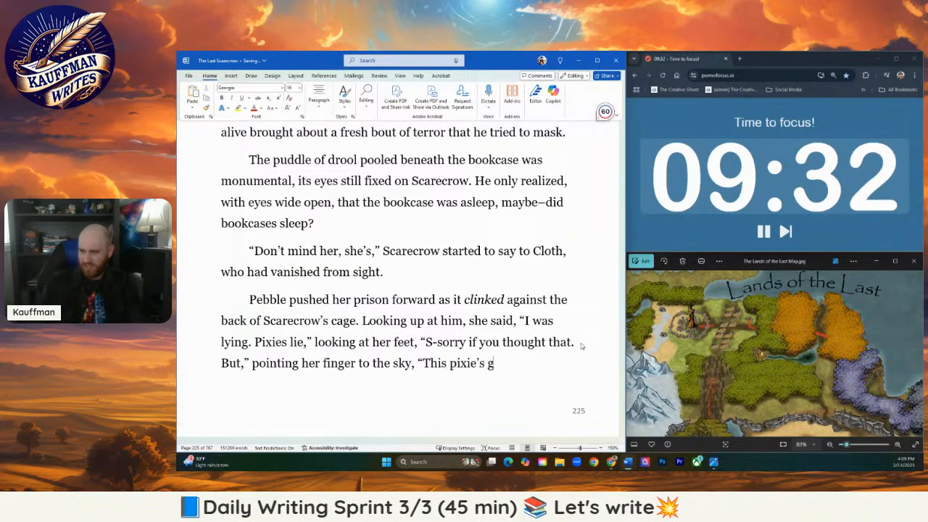
{"action": "type", "text": "us out of"}
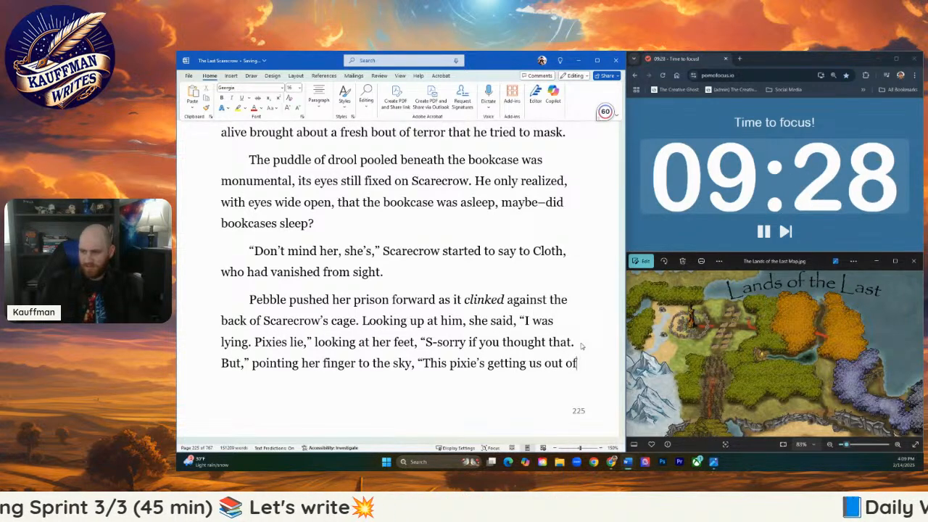
- Resume Pebble's dialogue after the sky-pointing beat with "This pixie's getting the two of us." and close the quotation
{"action": "key", "text": "BackSpace"}
{"action": "key", "text": "BackSpace"}
{"action": "key", "text": "BackSpace"}
{"action": "key", "text": "BackSpace"}
{"action": "key", "text": "BackSpace"}
{"action": "key", "text": "BackSpace"}
{"action": "key", "text": "BackSpace"}
{"action": "type", "text": "the two of us."}
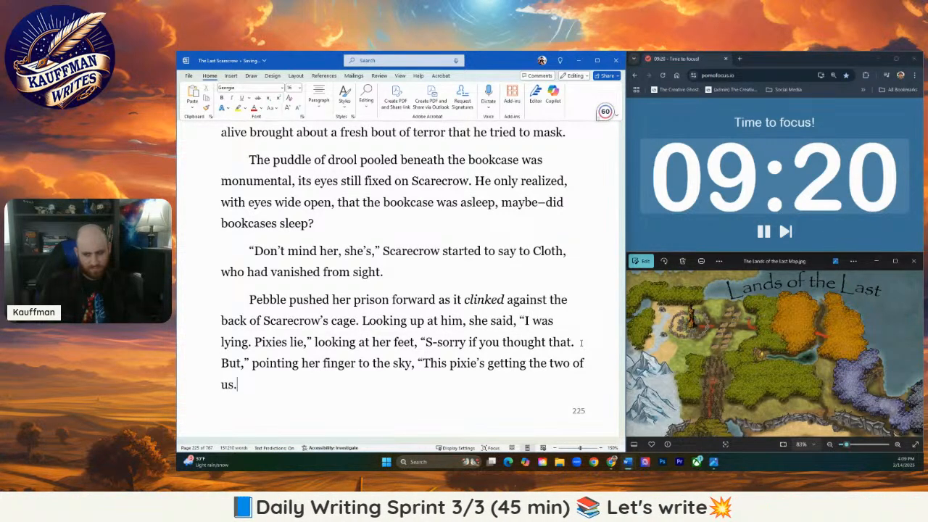
{"action": "type", "text": "\""}
- Add a new paragraph after Pebble's dialogue reading "Scarecrow eyed her."
{"action": "key", "text": "Return"}
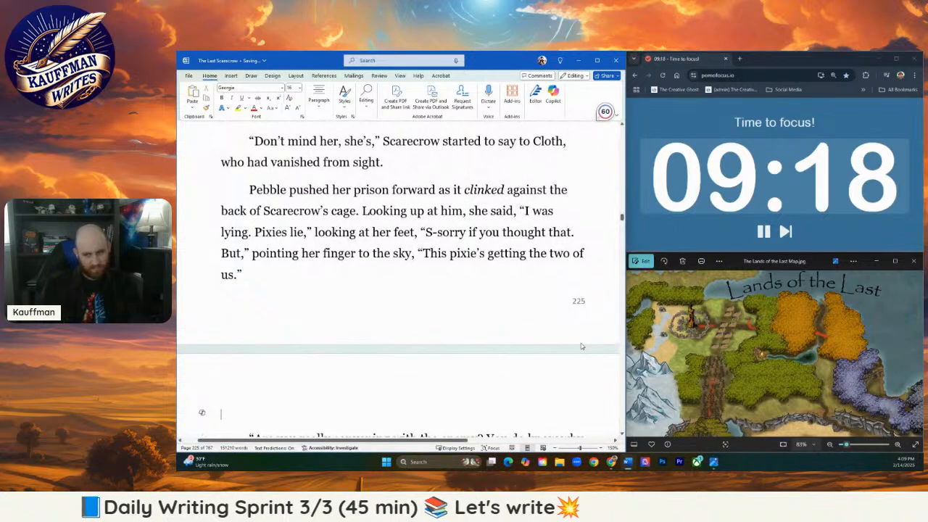
{"action": "type", "text": "Scare"}
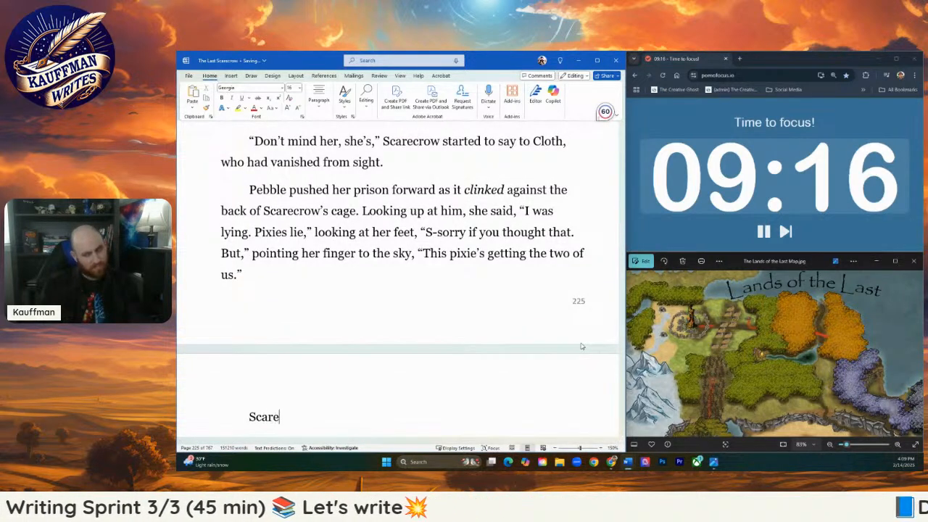
{"action": "type", "text": "crow eyed "}
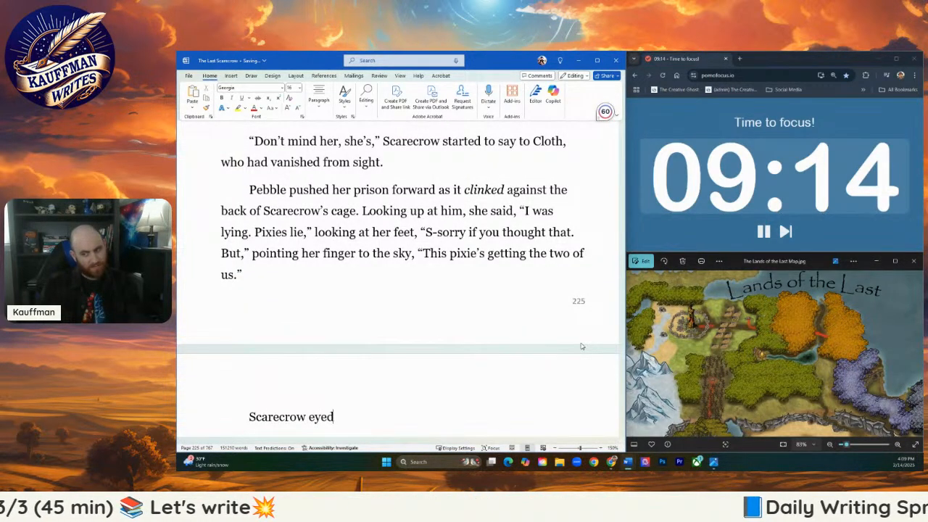
{"action": "type", "text": "her."}
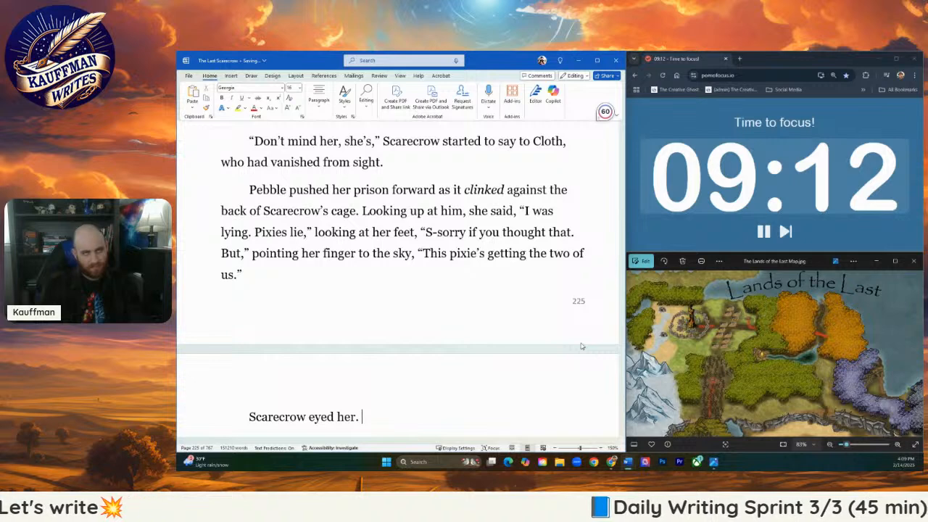
- Write Pebble's reply in a new paragraph: "three of us," she mumbled, "out of here."
{"action": "key", "text": "Return"}
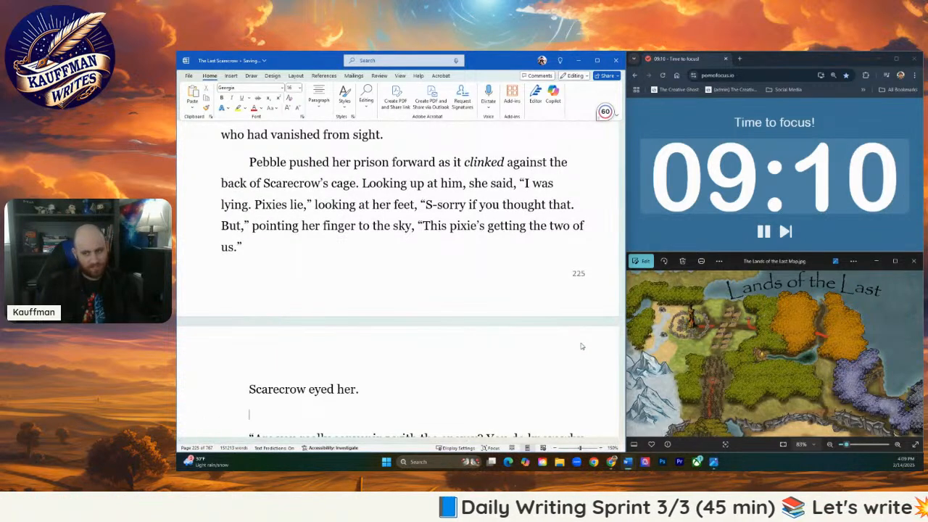
{"action": "type", "text": "\""}
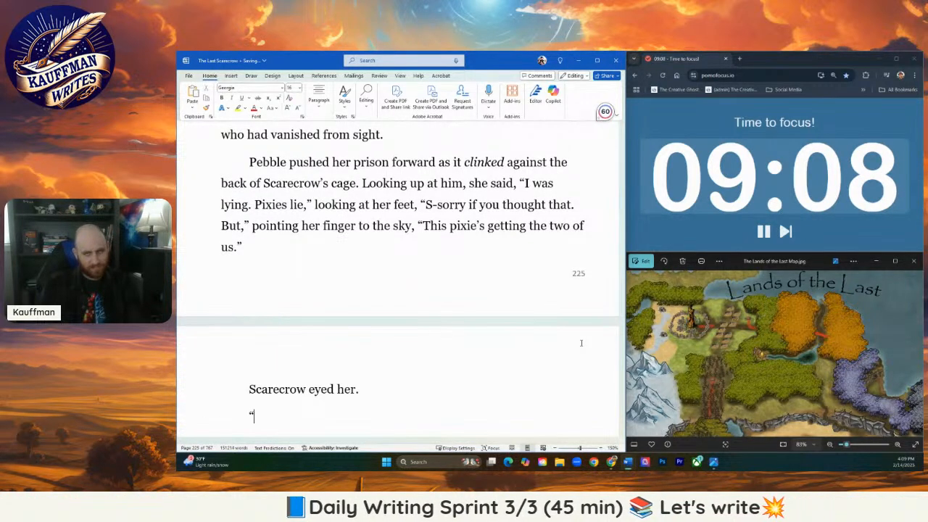
{"action": "type", "text": "T"}
{"action": "key", "text": "BackSpace"}
{"action": "type", "text": "thr"}
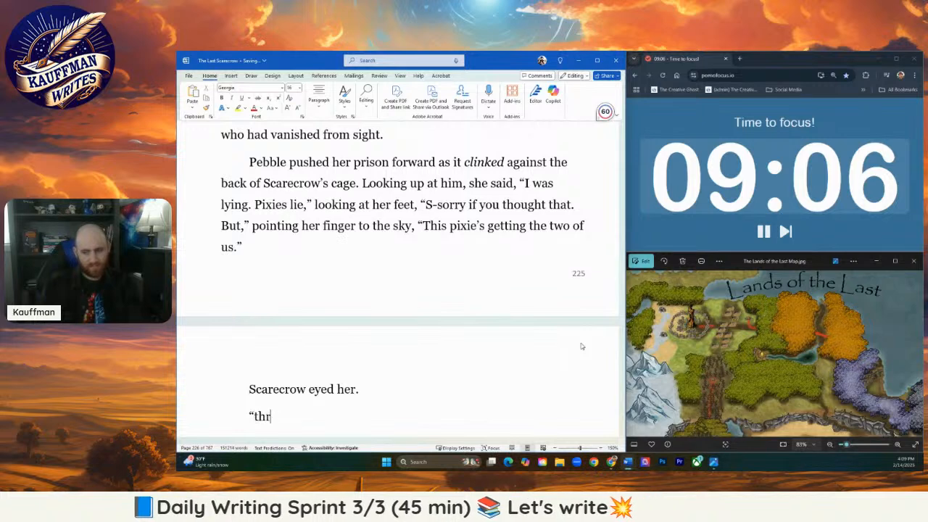
{"action": "type", "text": "ee of us,\""}
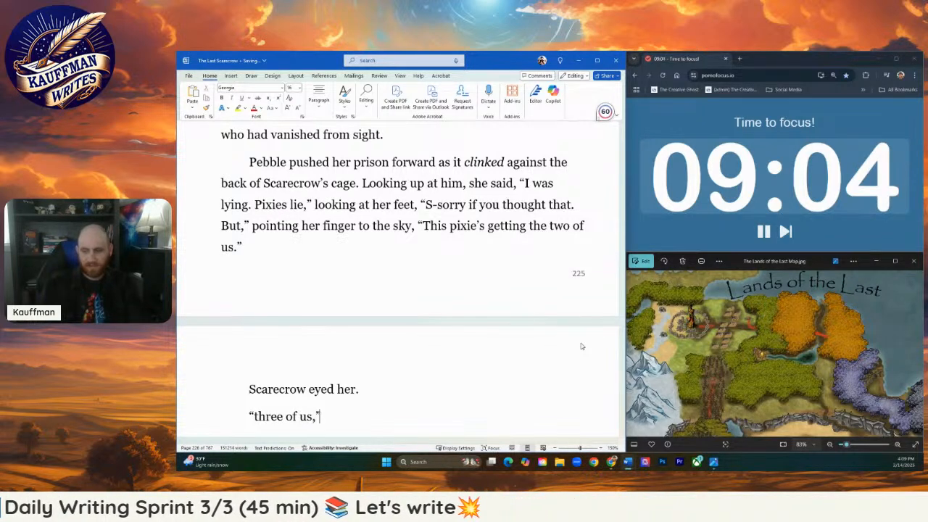
{"action": "type", "text": " she mumbled."}
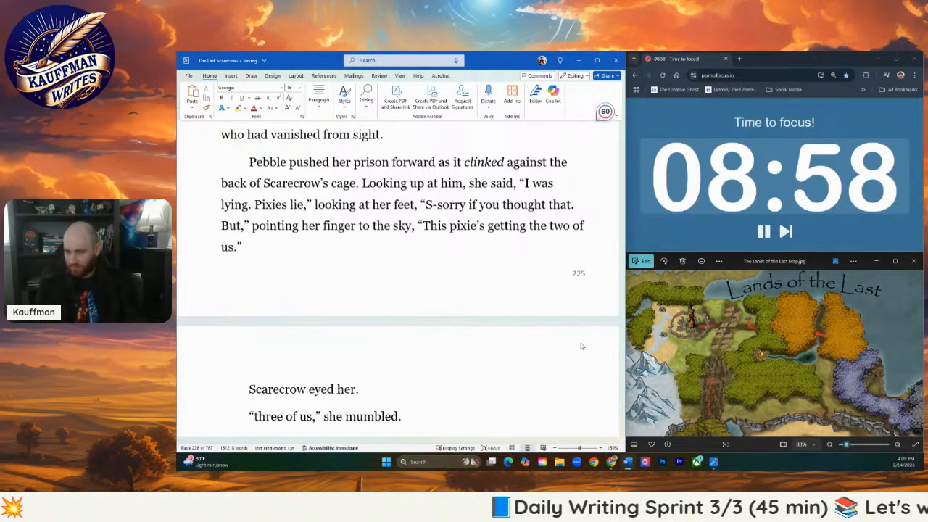
{"action": "key", "text": "BackSpace"}
{"action": "type", "text": ", "}
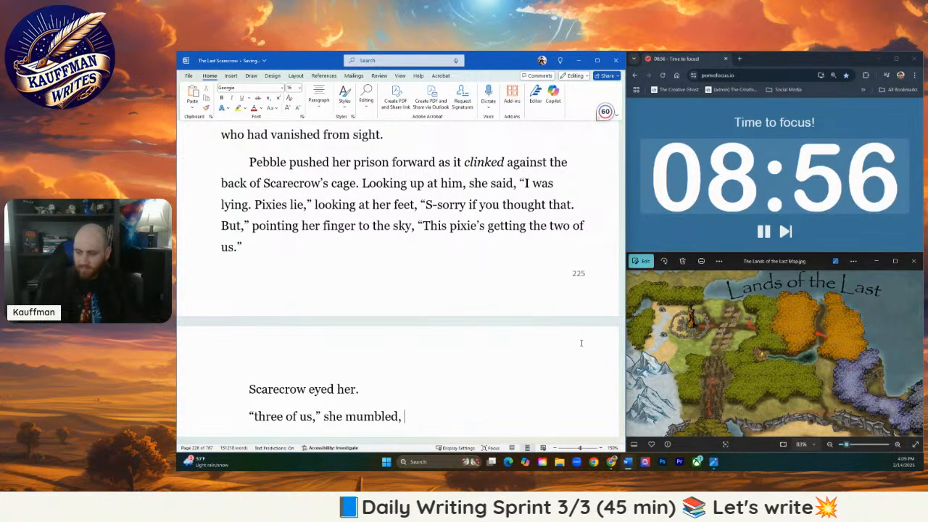
{"action": "type", "text": "\"out of here."}
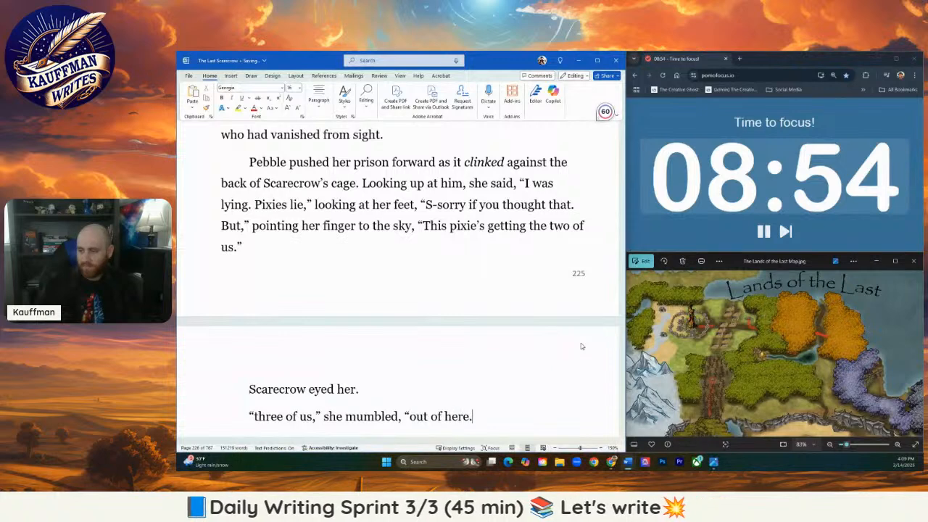
{"action": "type", "text": "\""}
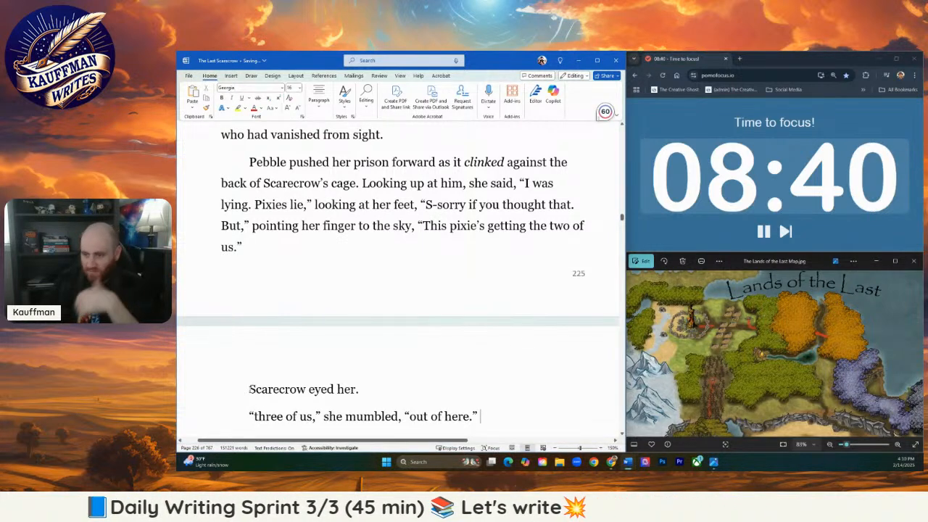
- Merge the "Scarecrow eyed her." and "three of us" paragraphs into the end of Pebble's dialogue paragraph
{"action": "left_click", "coordinate": [249, 390]}
{"action": "key", "text": "BackSpace"}
{"action": "key", "text": "BackSpace"}
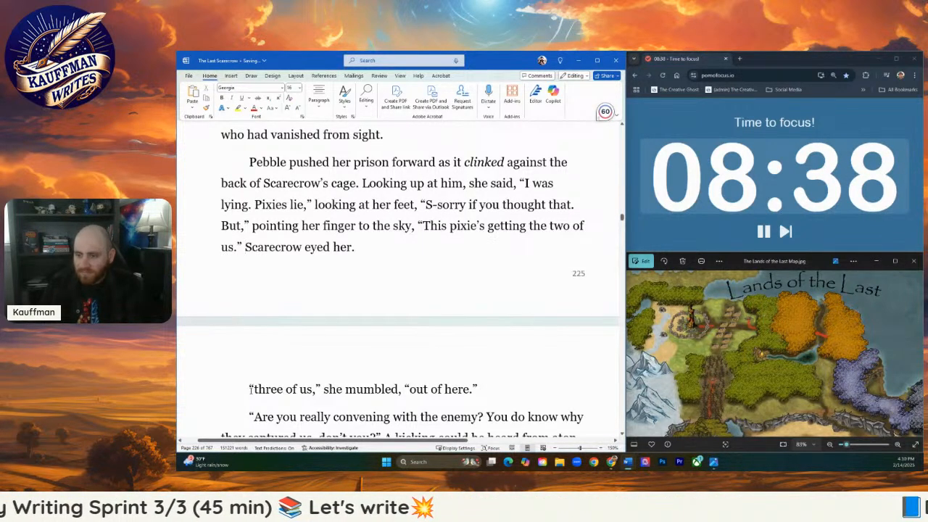
{"action": "key", "text": "BackSpace"}
{"action": "key", "text": "BackSpace"}
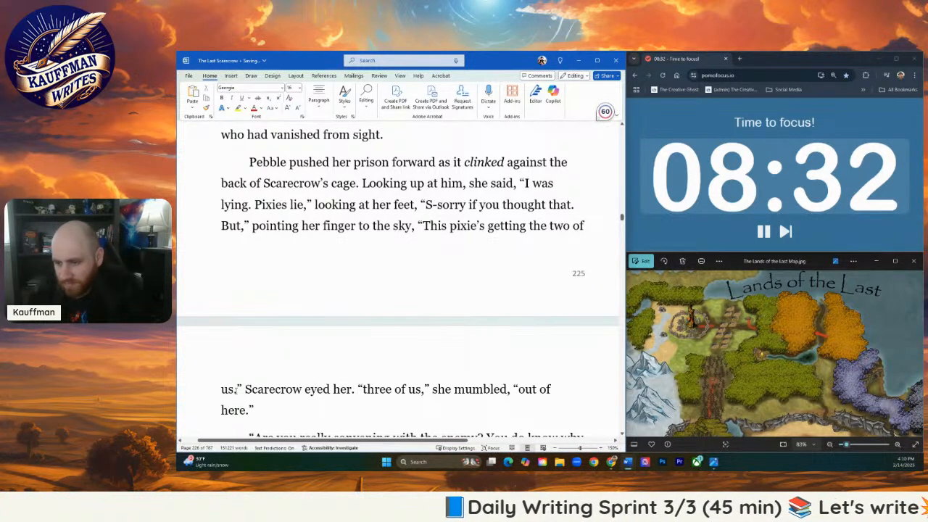
- Replace the periods after "the two of us" and "Scarecrow eyed her" with commas
{"action": "left_click_drag", "start_coordinate": [238, 390], "coordinate": [234, 391]}
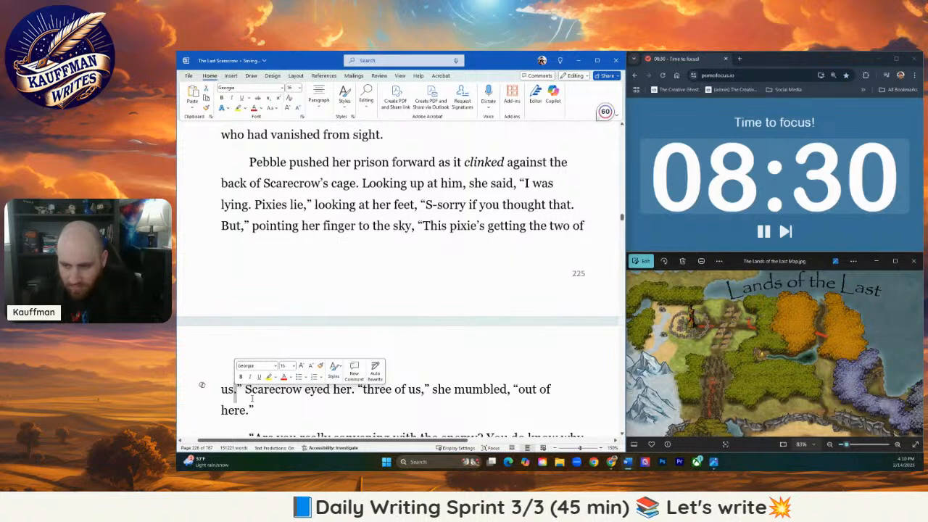
{"action": "left_click", "coordinate": [246, 392]}
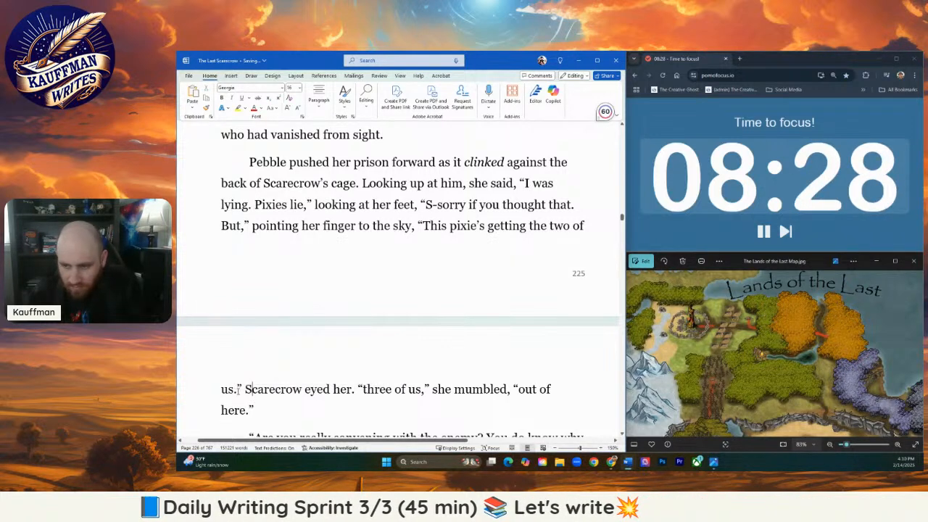
{"action": "left_click_drag", "start_coordinate": [239, 390], "coordinate": [233, 390]}
{"action": "type", "text": ","}
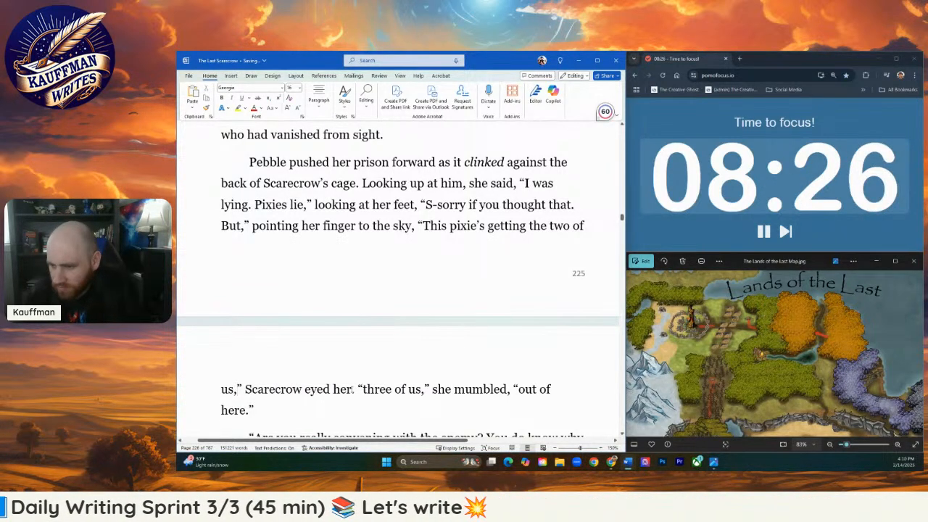
{"action": "left_click_drag", "start_coordinate": [354, 389], "coordinate": [351, 389]}
{"action": "type", "text": ","}
{"action": "left_click", "coordinate": [362, 405]}
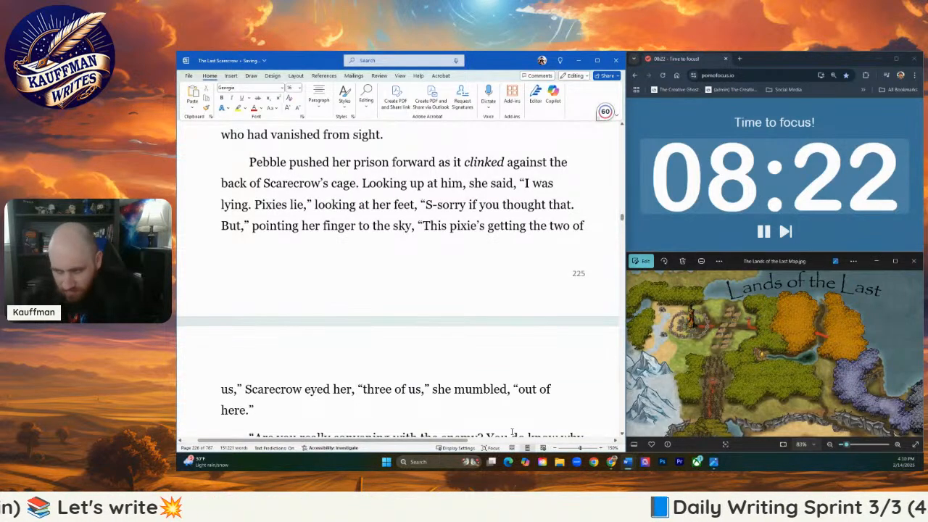
- Extend Pebble's closing line after "out of here" with ", so thank me later" before the period
{"action": "scroll", "coordinate": [362, 408], "scroll_direction": "down", "scroll_amount": 1}
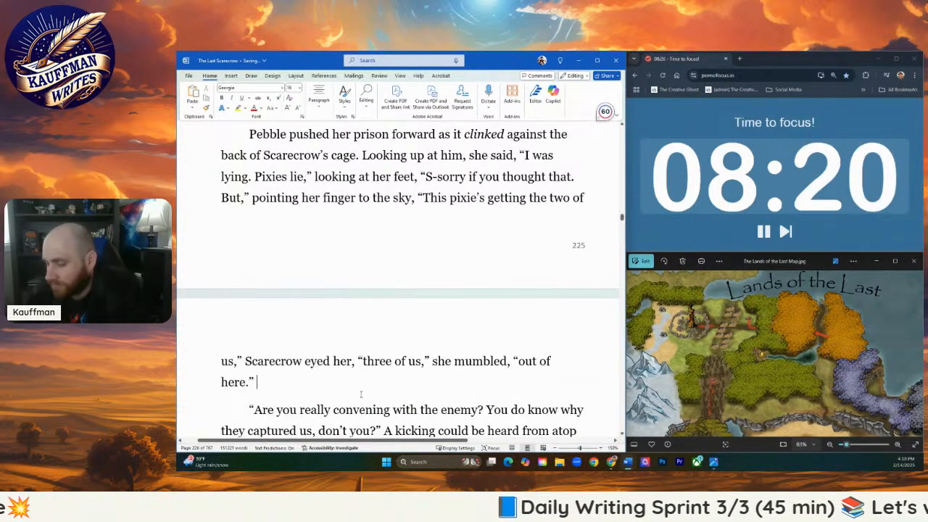
{"action": "scroll", "coordinate": [353, 390], "scroll_direction": "down", "scroll_amount": 2}
{"action": "scroll", "coordinate": [318, 326], "scroll_direction": "up", "scroll_amount": 2}
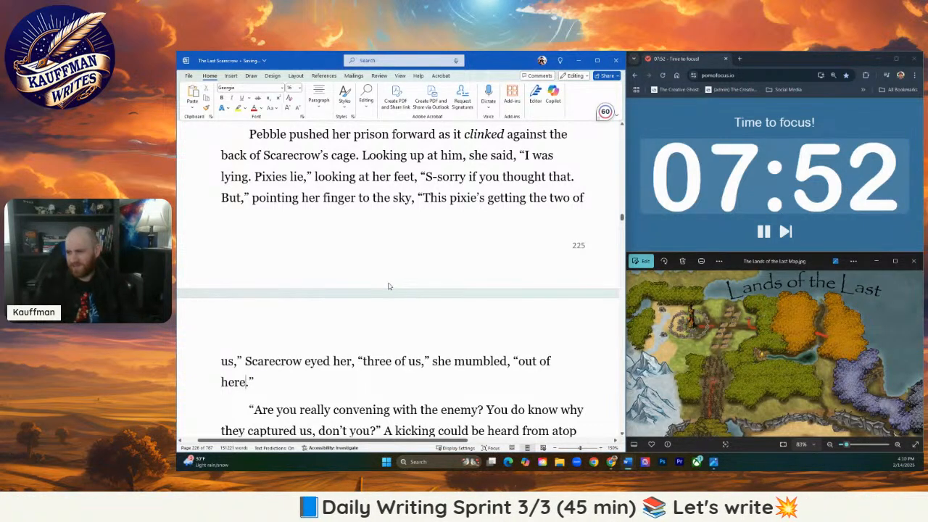
{"action": "type", "text": ", so thank me "}
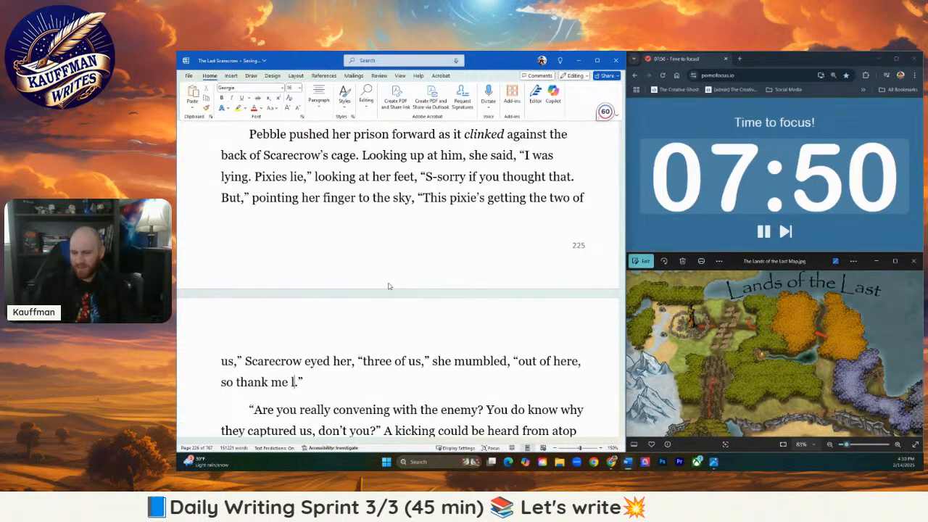
{"action": "type", "text": "later."}
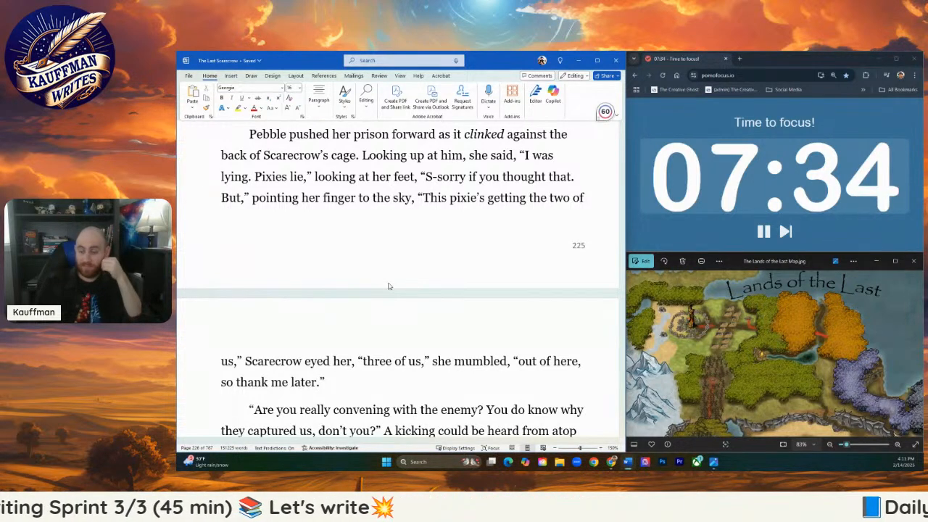
- Start a new paragraph after "so thank me later" with the dialogue "You owe me the truth"
{"action": "key", "text": "Return"}
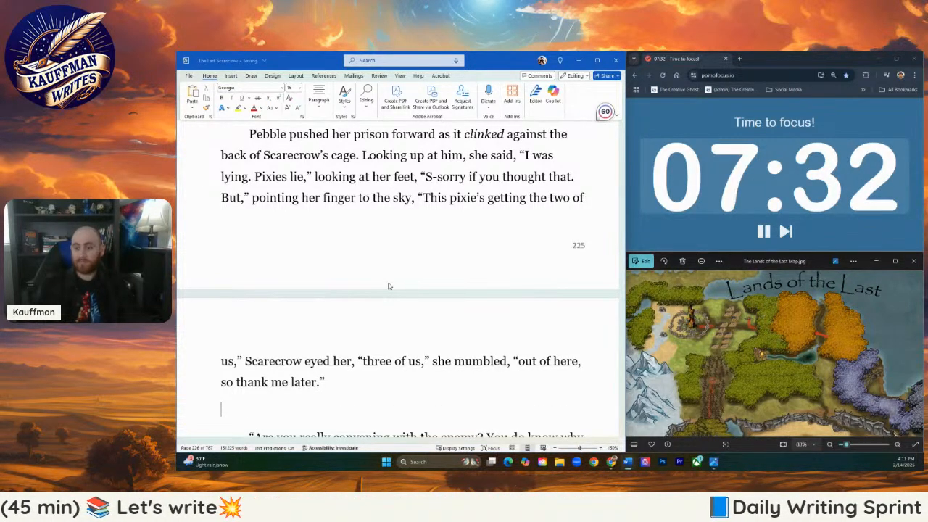
{"action": "type", "text": "\"You woe"}
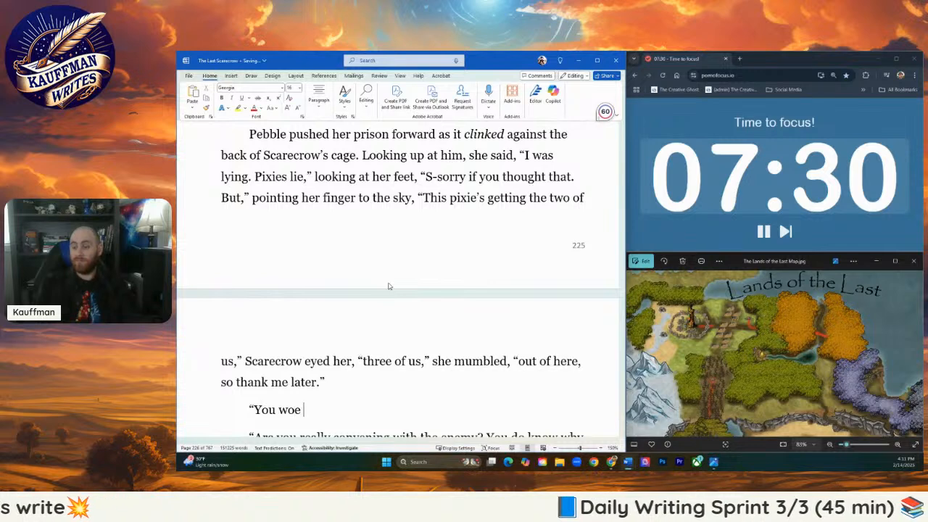
{"action": "key", "text": "BackSpace"}
{"action": "key", "text": "BackSpace"}
{"action": "key", "text": "BackSpace"}
{"action": "key", "text": "BackSpace"}
{"action": "type", "text": "owe me "}
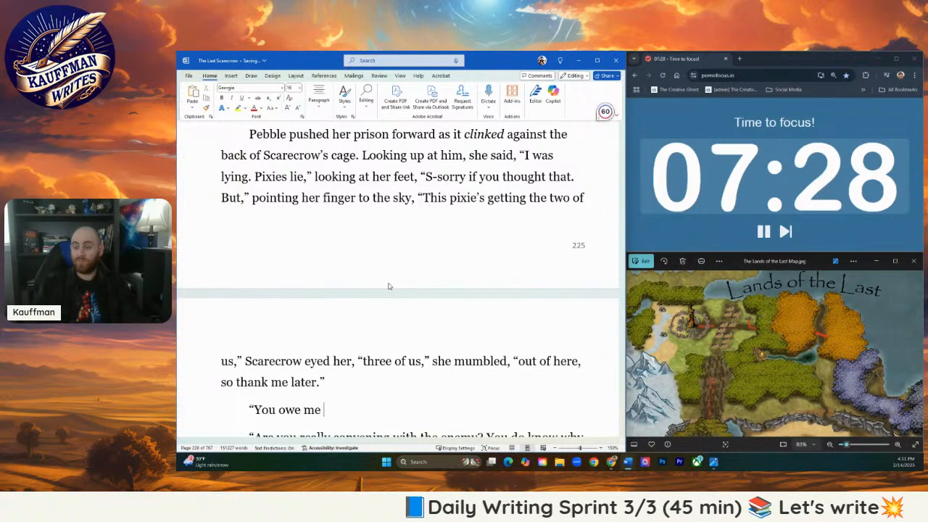
{"action": "type", "text": "the truth"}
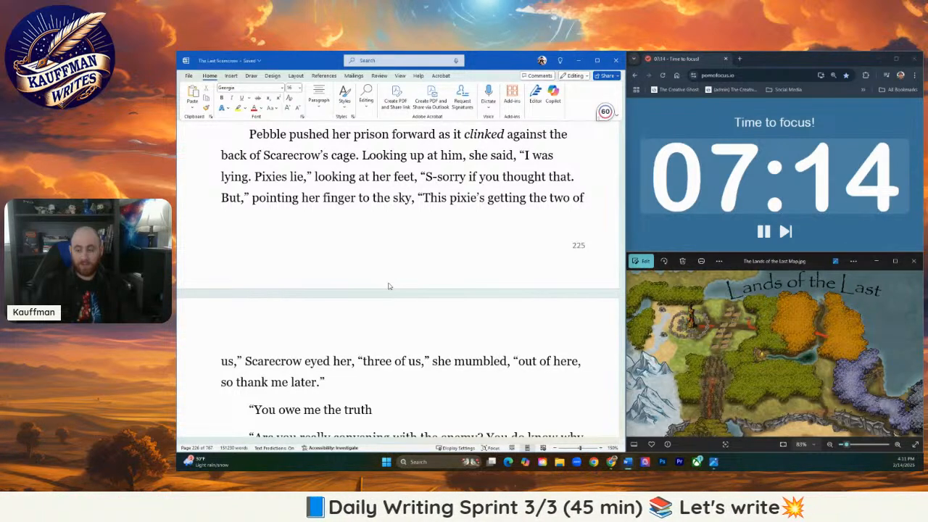
- Replace the unfinished "You owe me the truth" line with the narration "Scarecrow pointed."
{"action": "key", "text": "BackSpace"}
{"action": "key", "text": "BackSpace"}
{"action": "key", "text": "BackSpace"}
{"action": "key", "text": "BackSpace"}
{"action": "key", "text": "BackSpace"}
{"action": "key", "text": "BackSpace"}
{"action": "key", "text": "BackSpace"}
{"action": "key", "text": "BackSpace"}
{"action": "key", "text": "BackSpace"}
{"action": "key", "text": "BackSpace"}
{"action": "key", "text": "BackSpace"}
{"action": "key", "text": "BackSpace"}
{"action": "key", "text": "BackSpace"}
{"action": "key", "text": "BackSpace"}
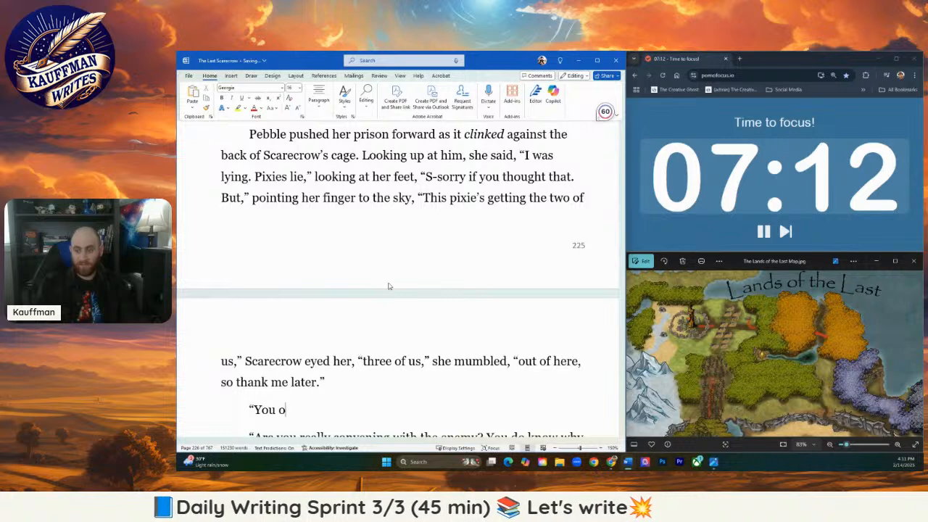
{"action": "key", "text": "BackSpace"}
{"action": "key", "text": "BackSpace"}
{"action": "key", "text": "BackSpace"}
{"action": "key", "text": "BackSpace"}
{"action": "key", "text": "BackSpace"}
{"action": "key", "text": "BackSpace"}
{"action": "type", "text": "S"}
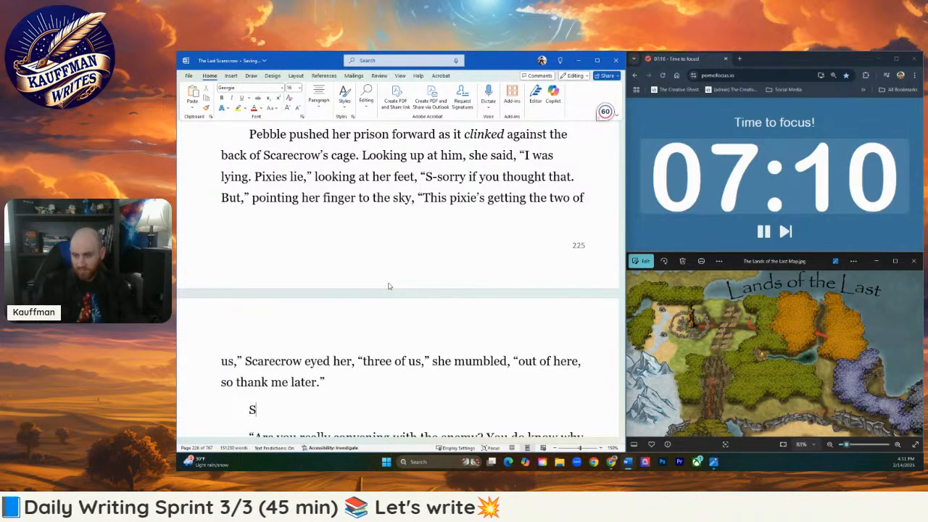
{"action": "type", "text": "carecrow pointed"}
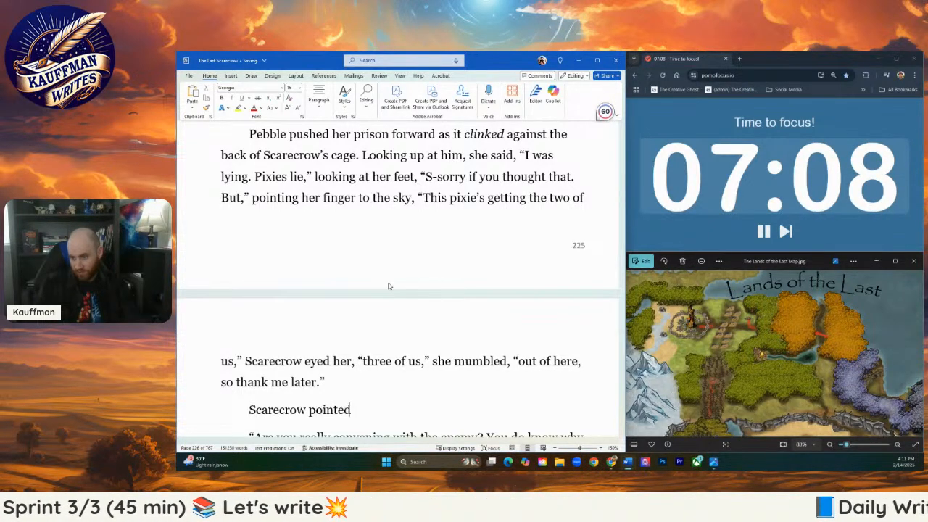
{"action": "type", "text": " at her"}
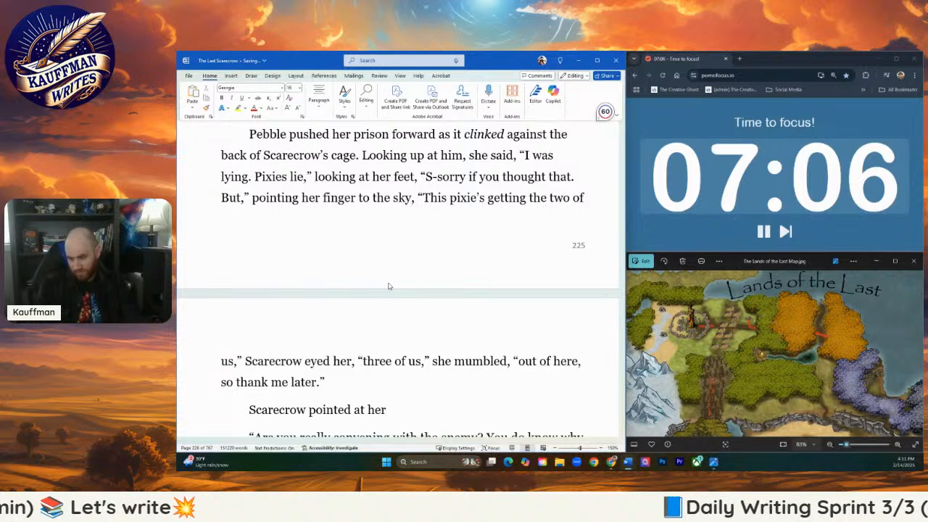
{"action": "key", "text": "BackSpace"}
{"action": "key", "text": "BackSpace"}
{"action": "key", "text": "BackSpace"}
{"action": "key", "text": "BackSpace"}
{"action": "key", "text": "BackSpace"}
{"action": "key", "text": "BackSpace"}
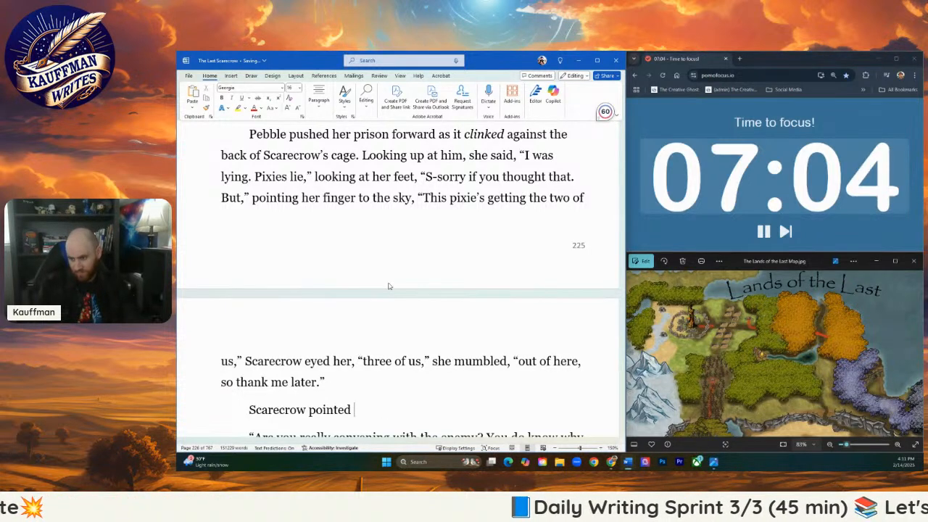
{"action": "key", "text": "BackSpace"}
{"action": "type", "text": ". “"}
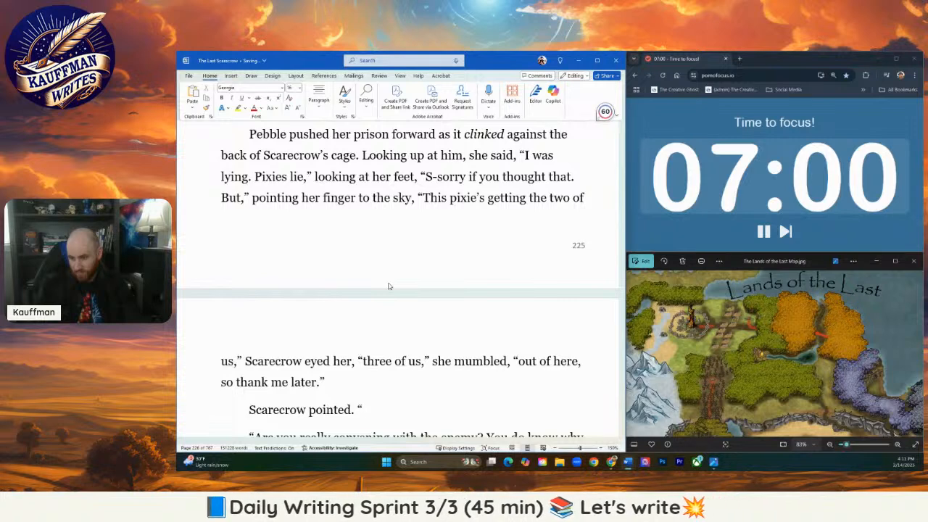
{"action": "type", "text": "T"}
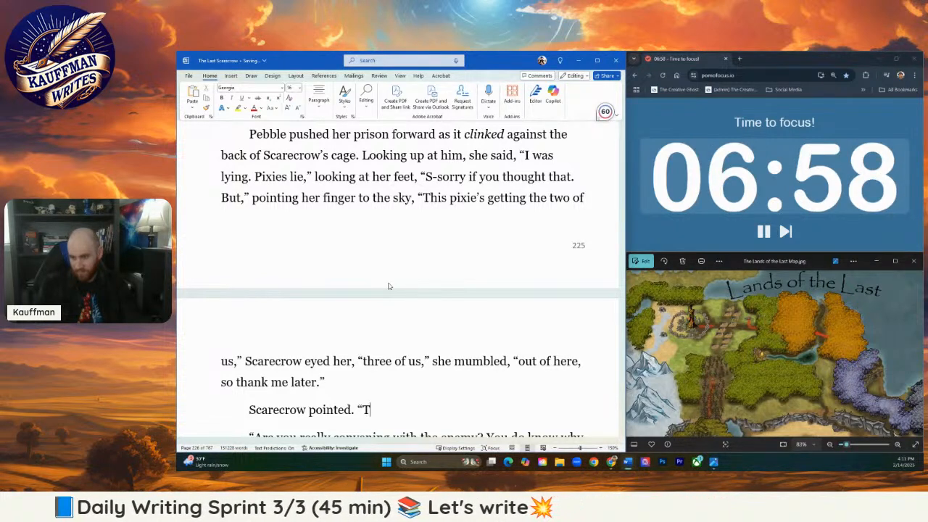
{"action": "type", "text": "he trut"}
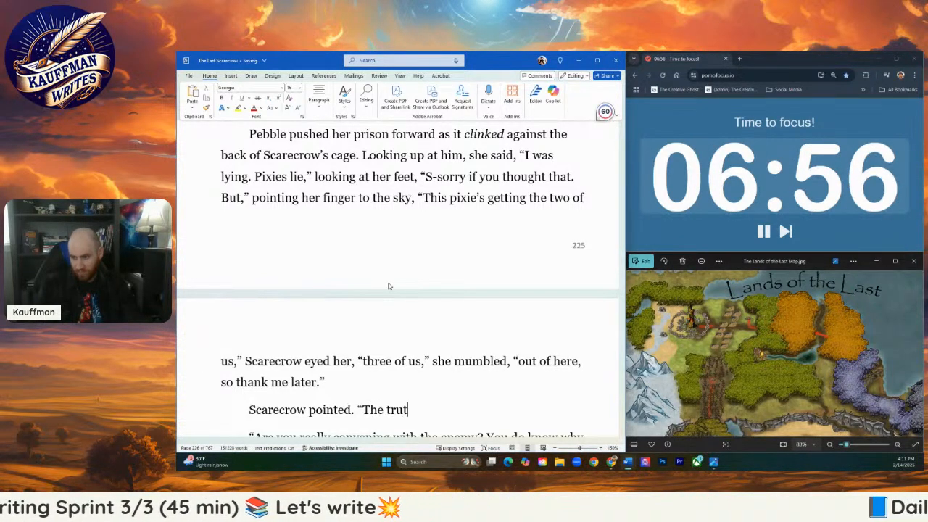
{"action": "type", "text": "h"}
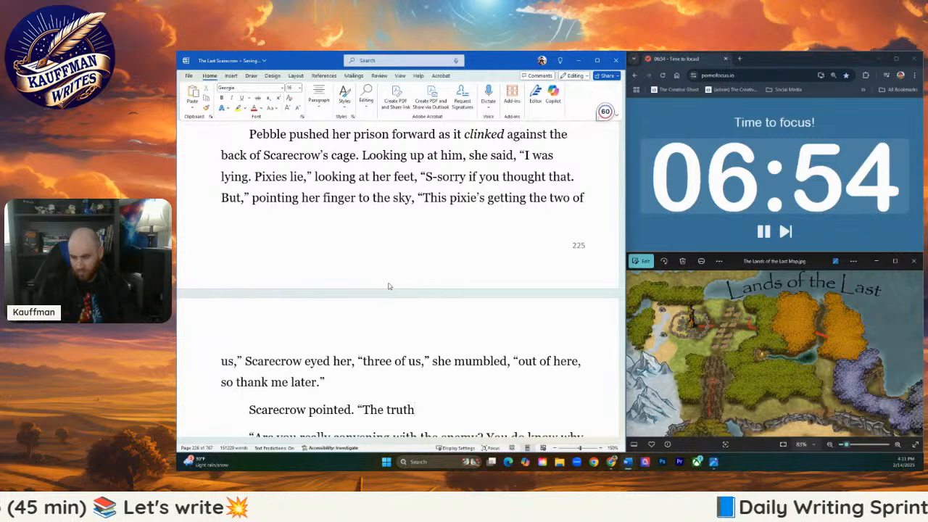
{"action": "type", "text": ", when we get "}
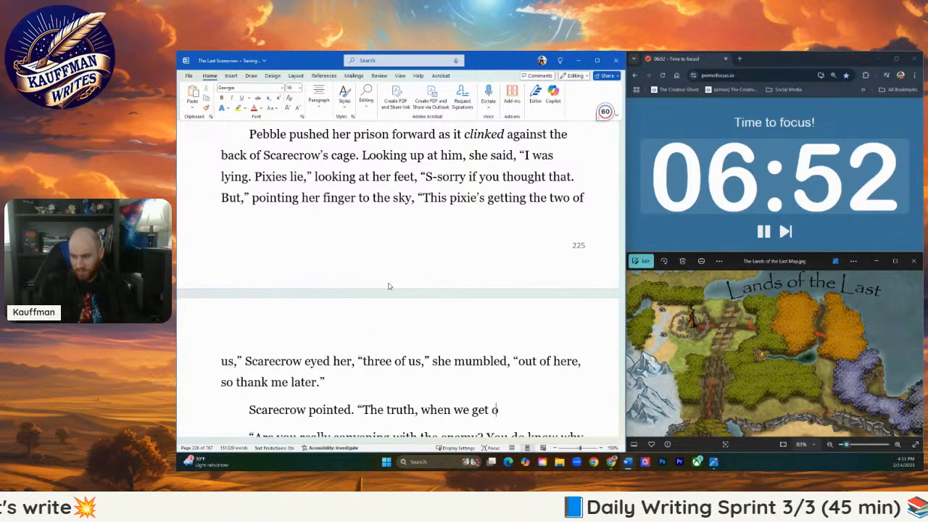
{"action": "type", "text": "out of here.\""}
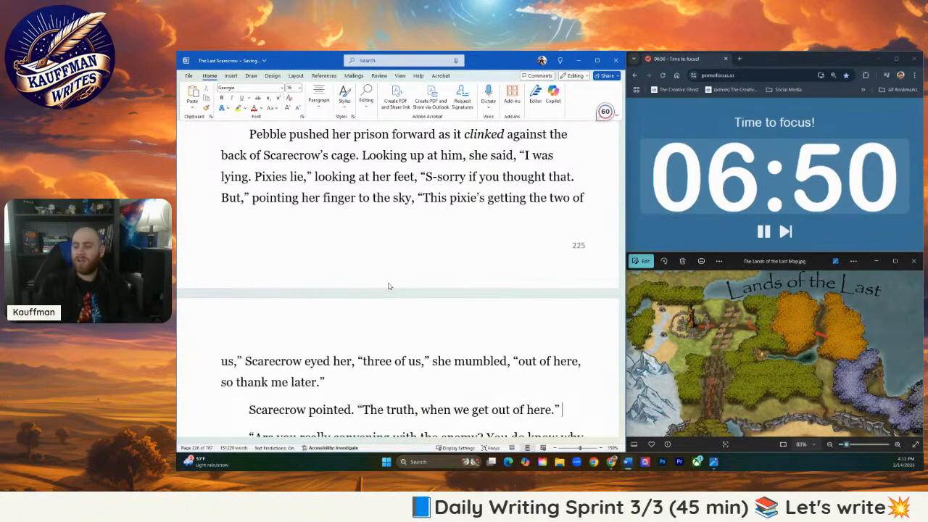
- Write a new paragraph: Pebble opened her mouth to retort, but snapped it shut and nodded
{"action": "key", "text": "Return"}
{"action": "type", "text": "Pebble"}
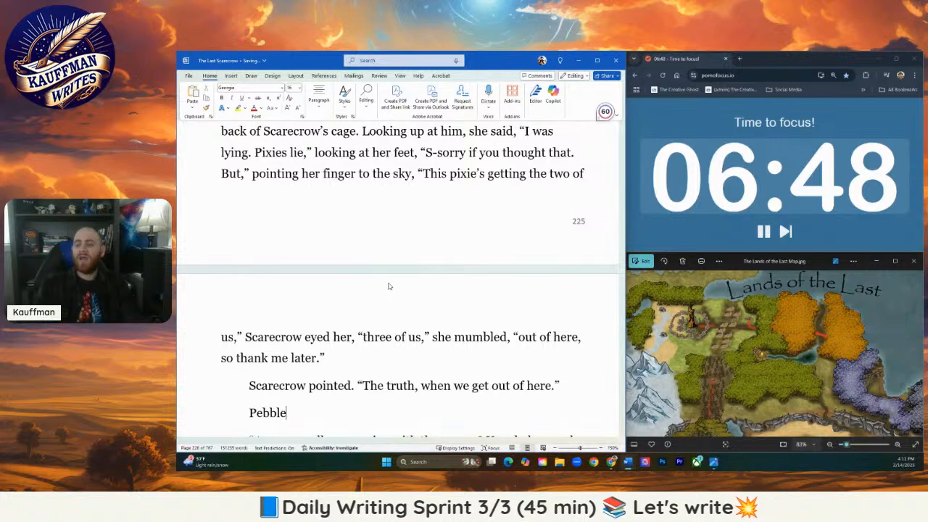
{"action": "type", "text": " opene"}
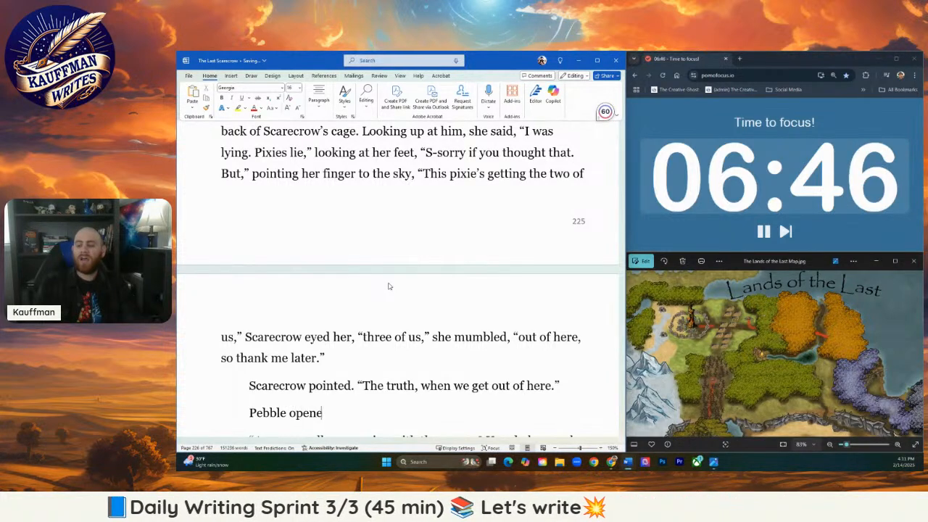
{"action": "type", "text": "d her mouth to"}
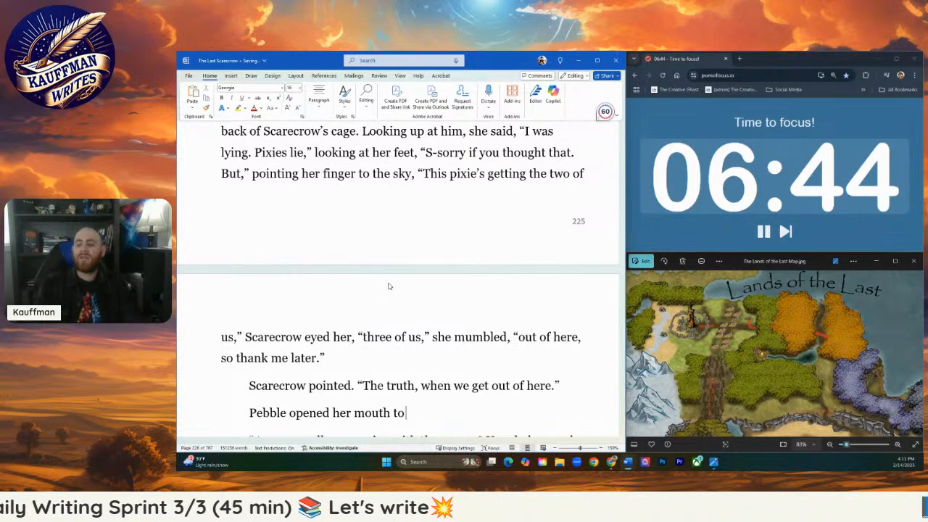
{"action": "type", "text": " retort"}
{"action": "type", "text": ", but"}
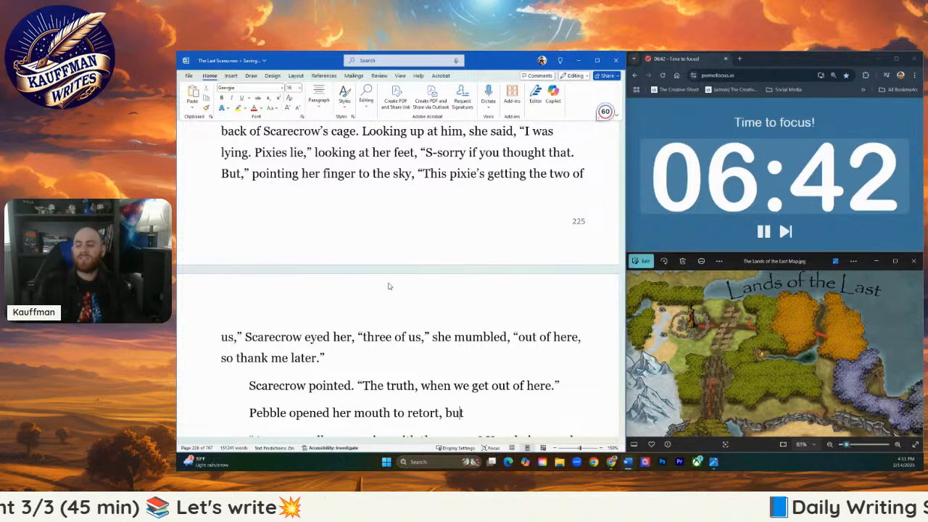
{"action": "type", "text": " snapped it shut and nodded."}
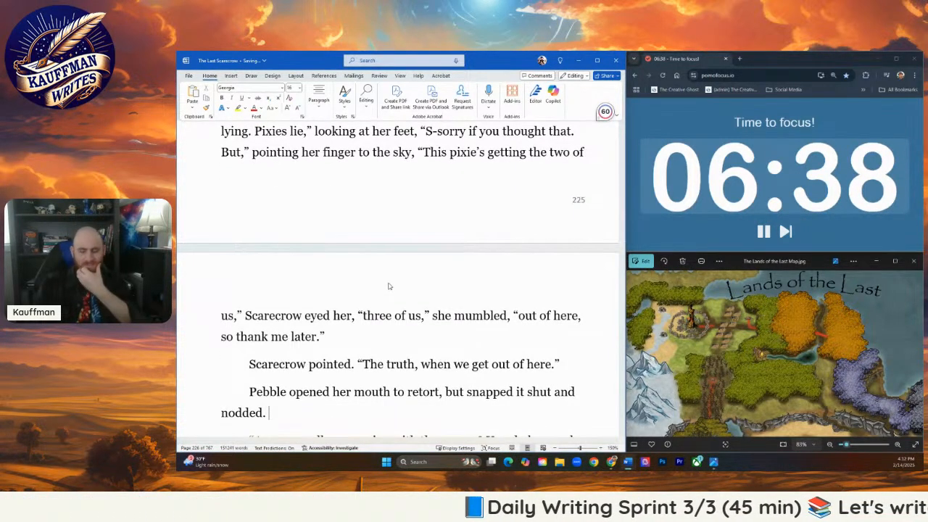
- Delete the old passage from "Are you really convening with the enemy?" through "Huh, never heard of them."
{"action": "scroll", "coordinate": [407, 255], "scroll_direction": "down", "scroll_amount": 2}
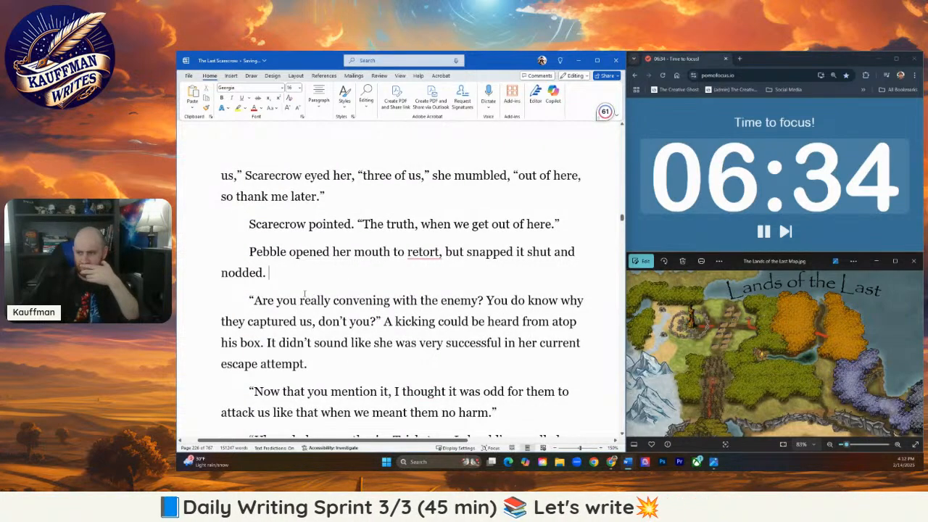
{"action": "left_click_drag", "start_coordinate": [250, 297], "coordinate": [529, 374]}
{"action": "scroll", "coordinate": [348, 323], "scroll_direction": "down", "scroll_amount": 1}
{"action": "scroll", "coordinate": [379, 347], "scroll_direction": "down", "scroll_amount": 2}
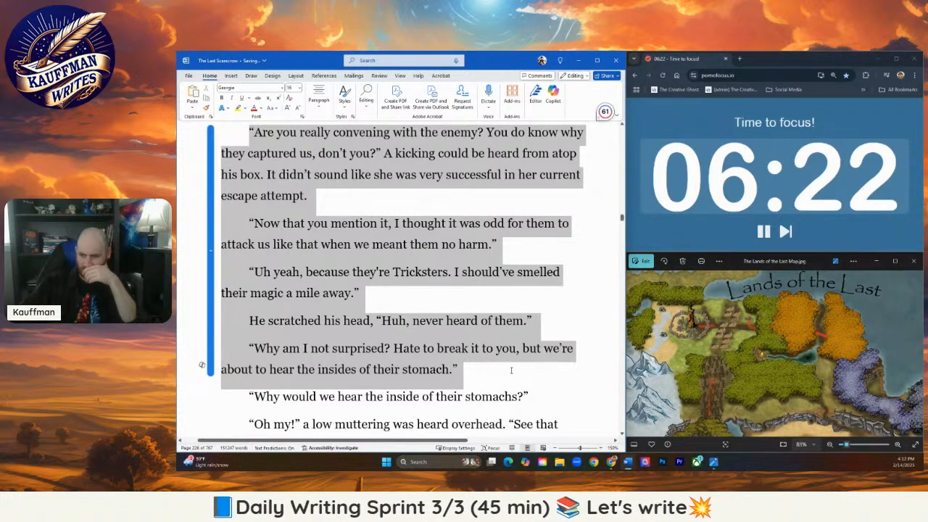
{"action": "left_click_drag", "start_coordinate": [507, 366], "coordinate": [527, 321]}
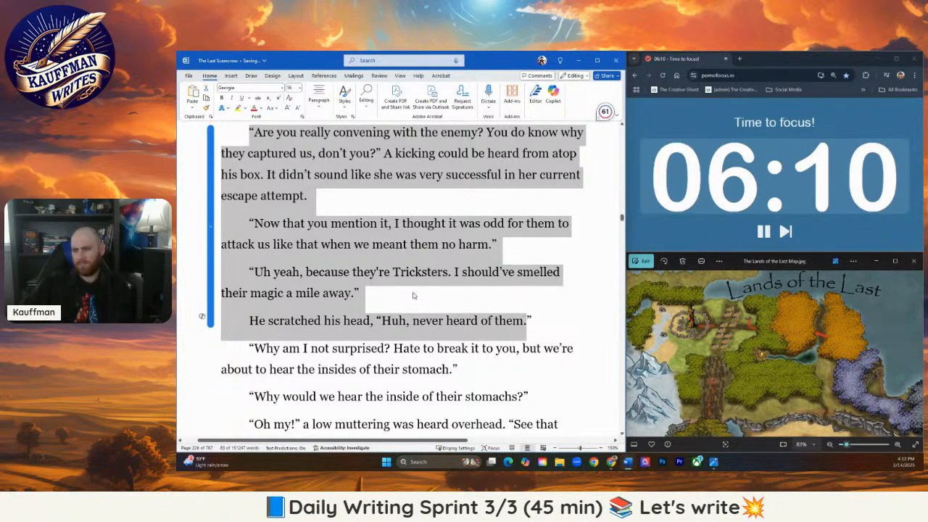
{"action": "scroll", "coordinate": [415, 295], "scroll_direction": "up", "scroll_amount": 2}
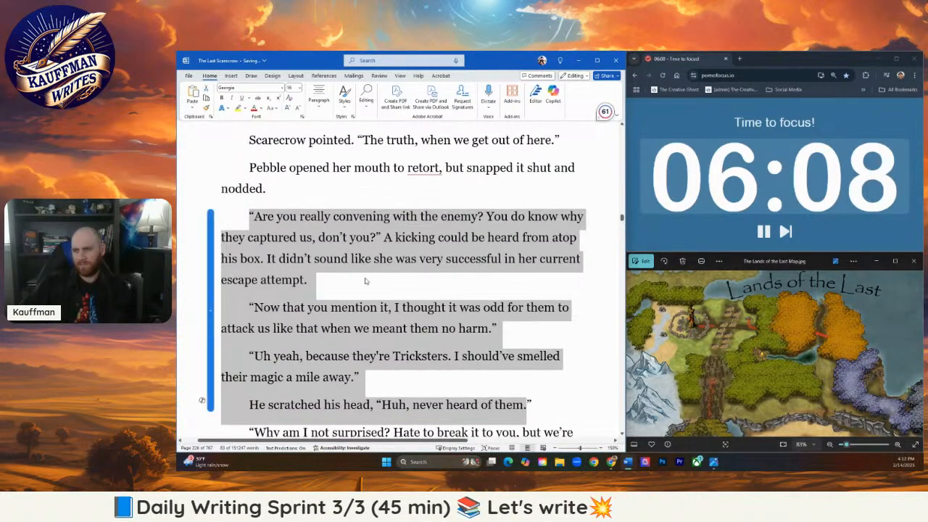
{"action": "scroll", "coordinate": [367, 281], "scroll_direction": "up", "scroll_amount": 1}
{"action": "key", "text": "BackSpace"}
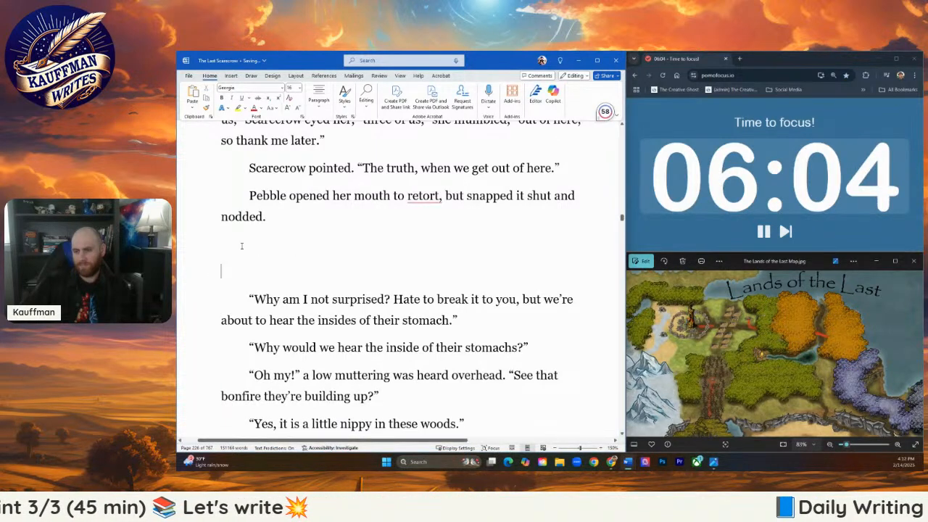
{"action": "key", "text": "Delete"}
- Accept the grammar suggestion that removes the comma after "retort" in Pebble's paragraph
{"action": "right_click", "coordinate": [423, 195]}
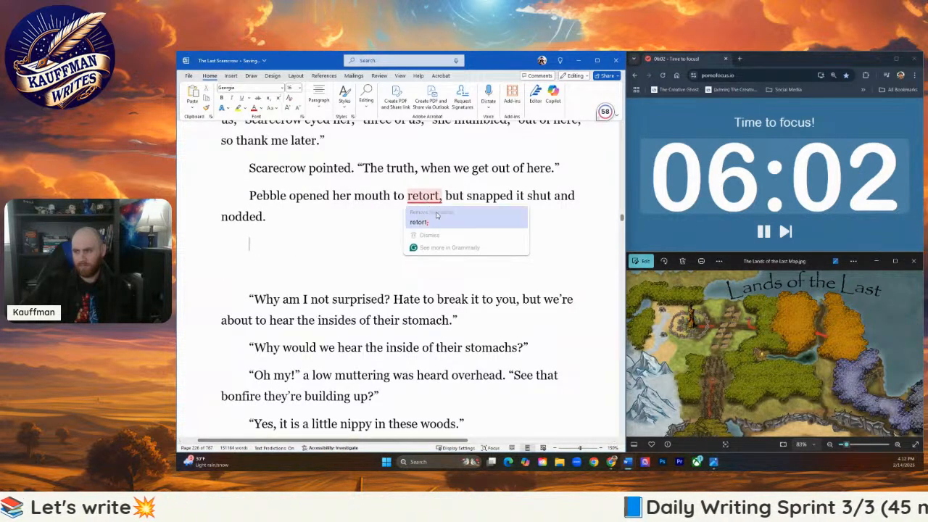
{"action": "left_click", "coordinate": [434, 212]}
- Begin Scarecrow's dialogue in the paragraph below "nodded." with the question "Why are we here Pebble?"
{"action": "left_click", "coordinate": [292, 235]}
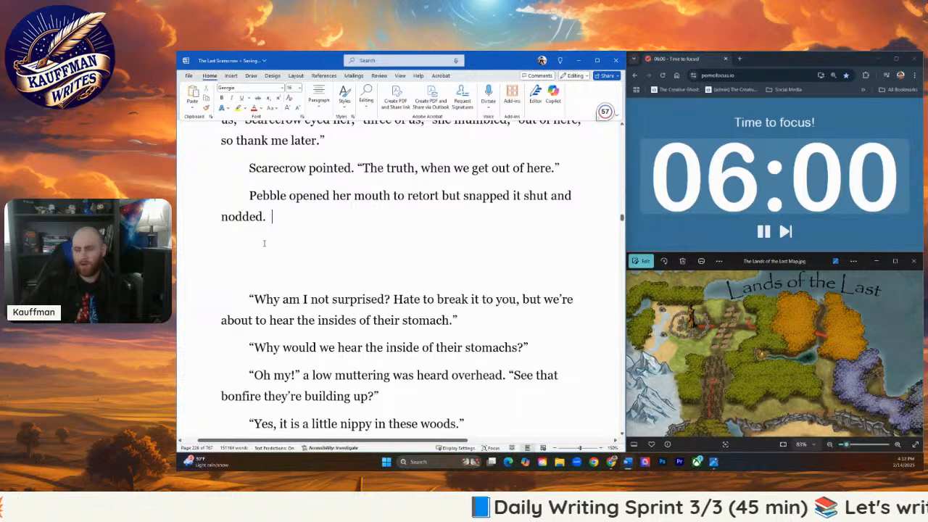
{"action": "key", "text": "Return"}
{"action": "type", "text": "\"W"}
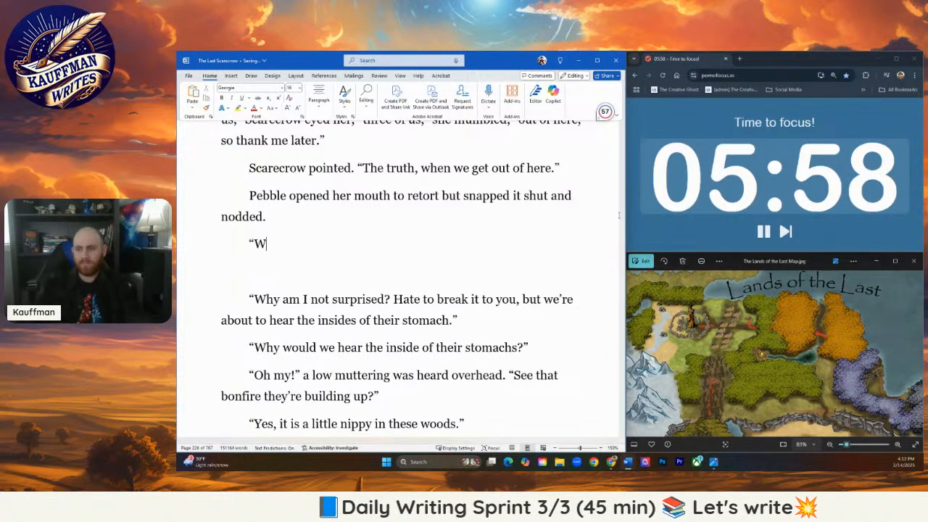
{"action": "type", "text": "hy are he"}
{"action": "key", "text": "BackSpace"}
{"action": "key", "text": "BackSpace"}
{"action": "type", "text": "we he"}
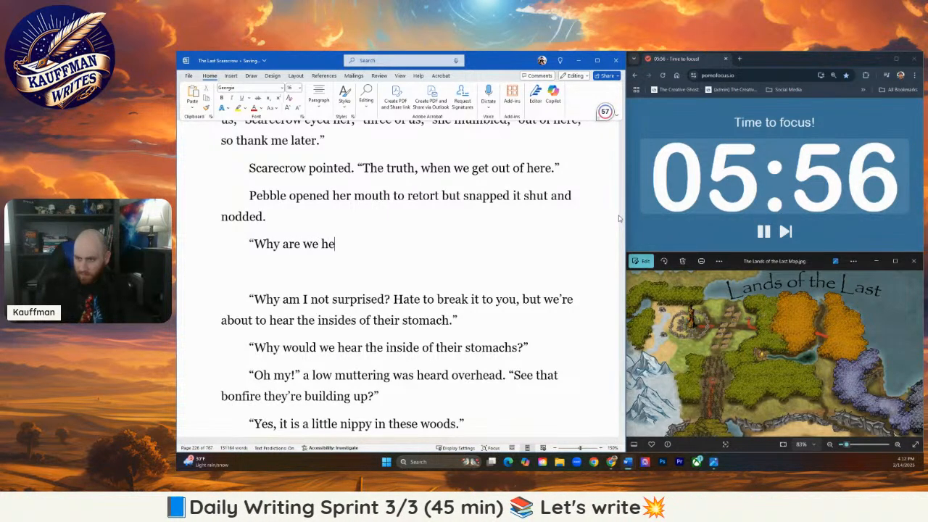
{"action": "type", "text": "re?"}
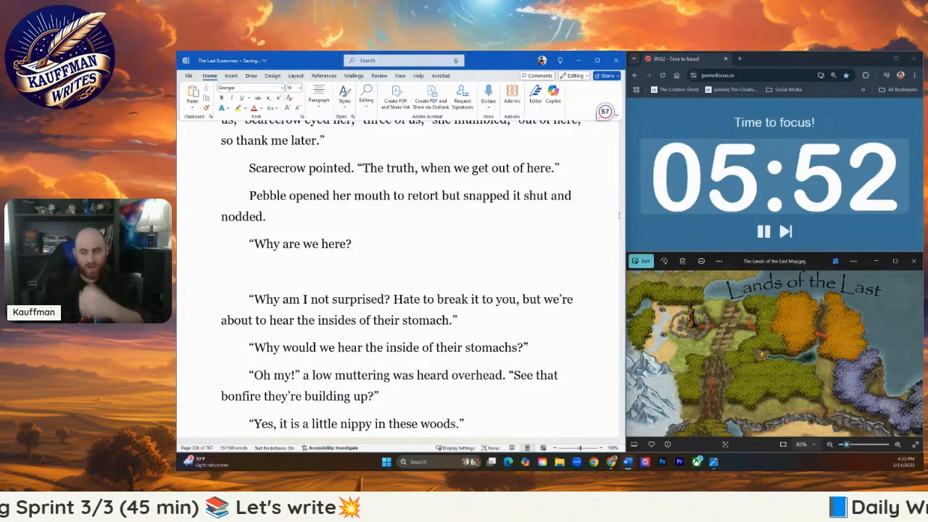
{"action": "key", "text": "BackSpace"}
{"action": "type", "text": "Pebb"}
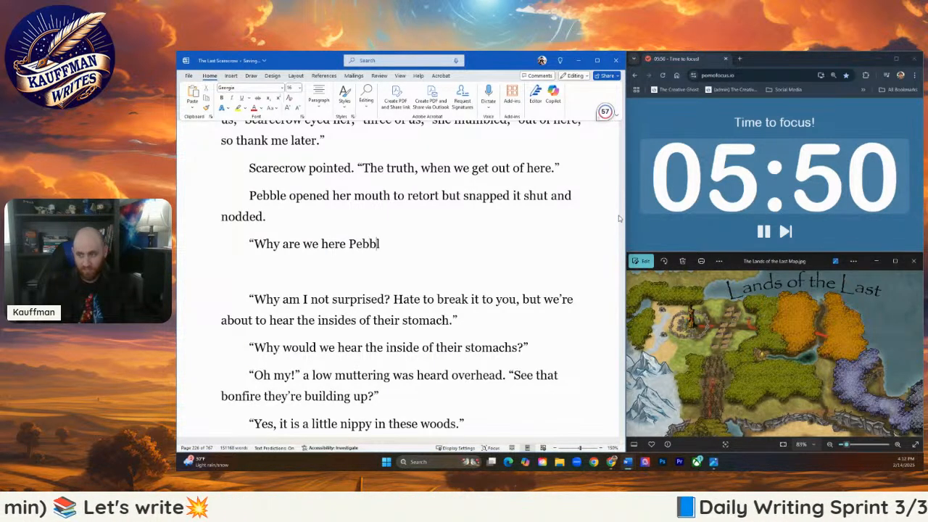
{"action": "type", "text": "le? "}
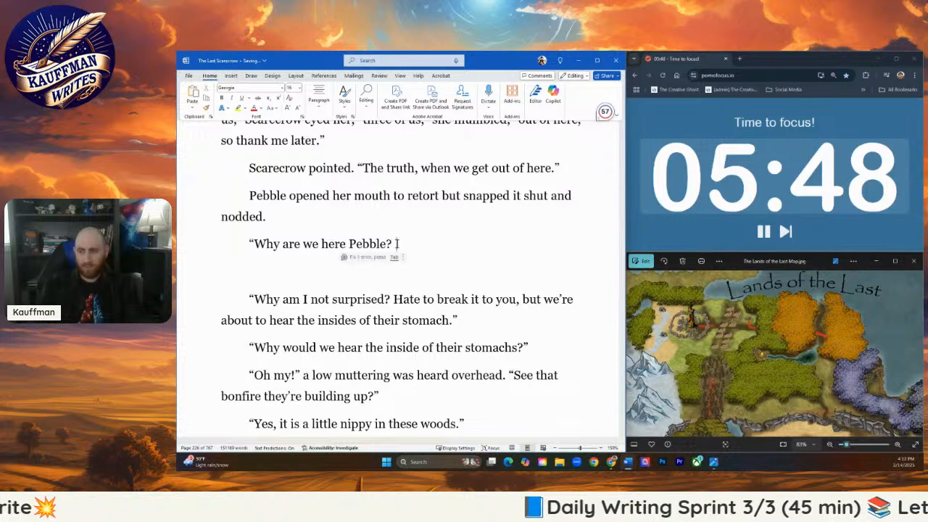
{"action": "type", "text": "Is that the "}
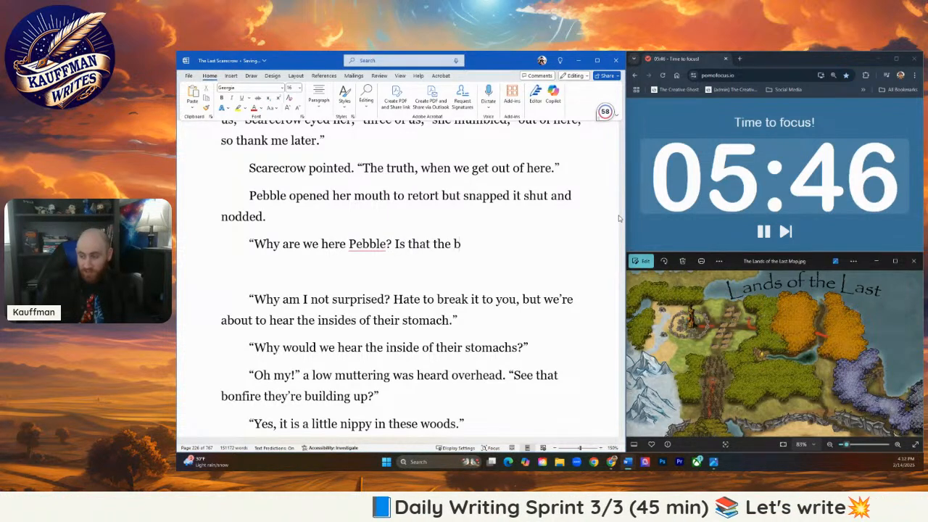
{"action": "type", "text": "brazier over"}
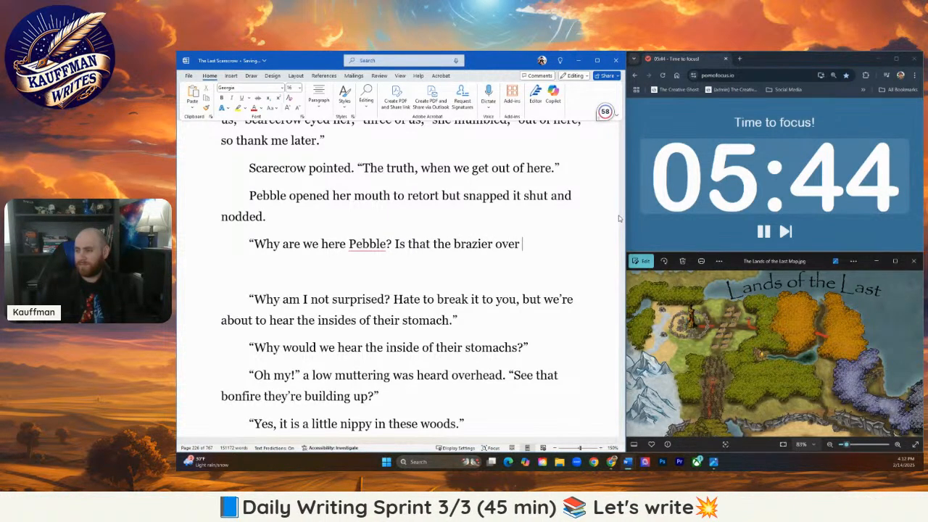
{"action": "type", "text": " there?\""}
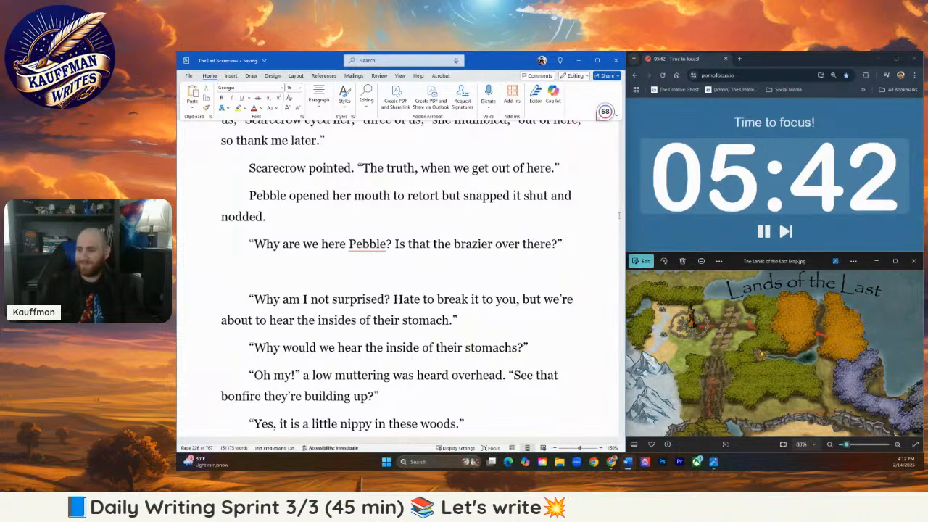
- Start an indented paragraph below the brazier question with the sentence "The pixie shook her head."
{"action": "key", "text": "Return"}
{"action": "type", "text": "T"}
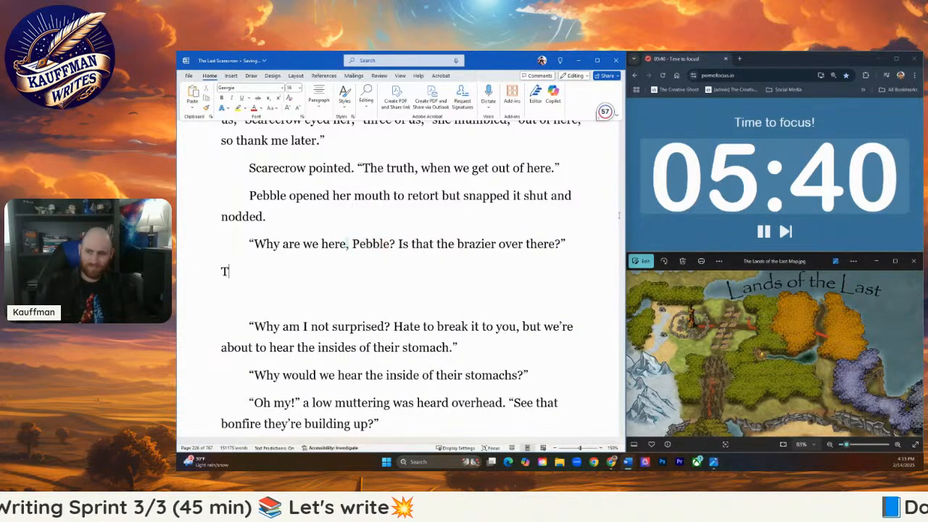
{"action": "key", "text": "BackSpace"}
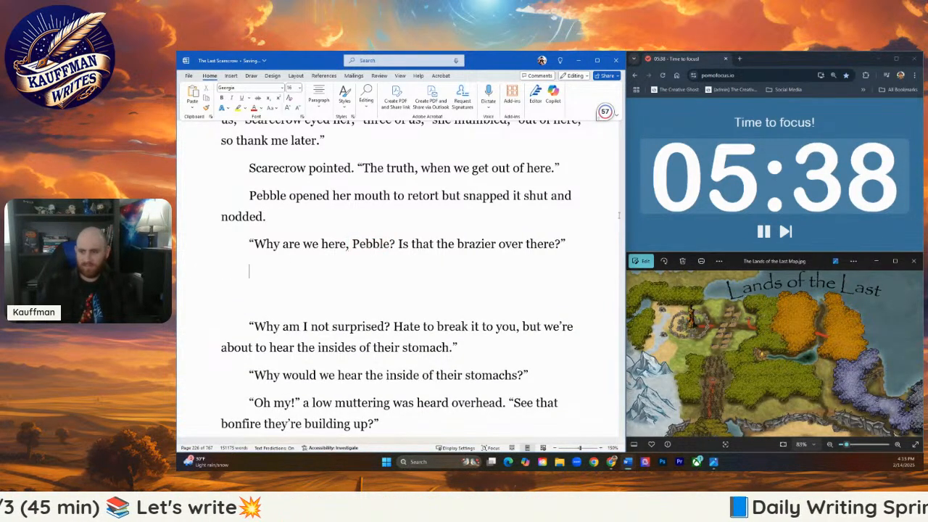
{"action": "type", "text": "The pixie sho"}
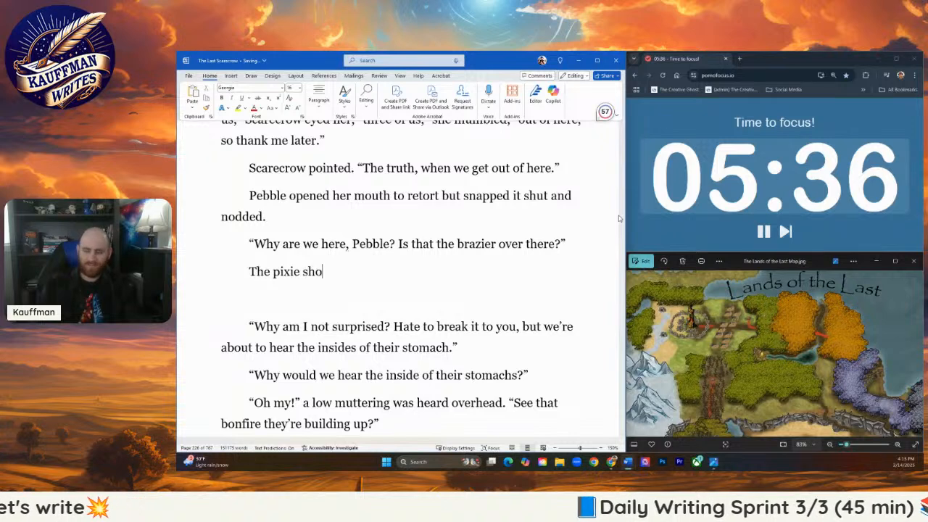
{"action": "type", "text": "ok her head"}
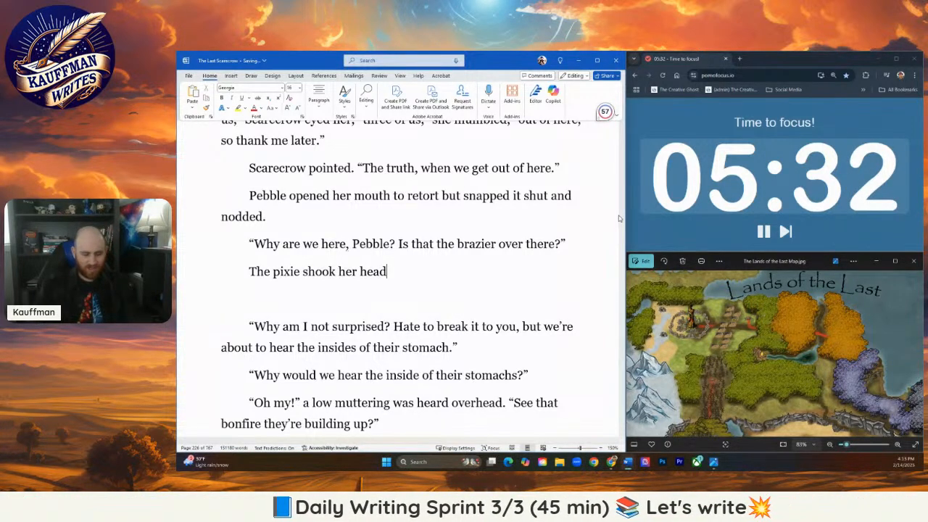
{"action": "type", "text": "."}
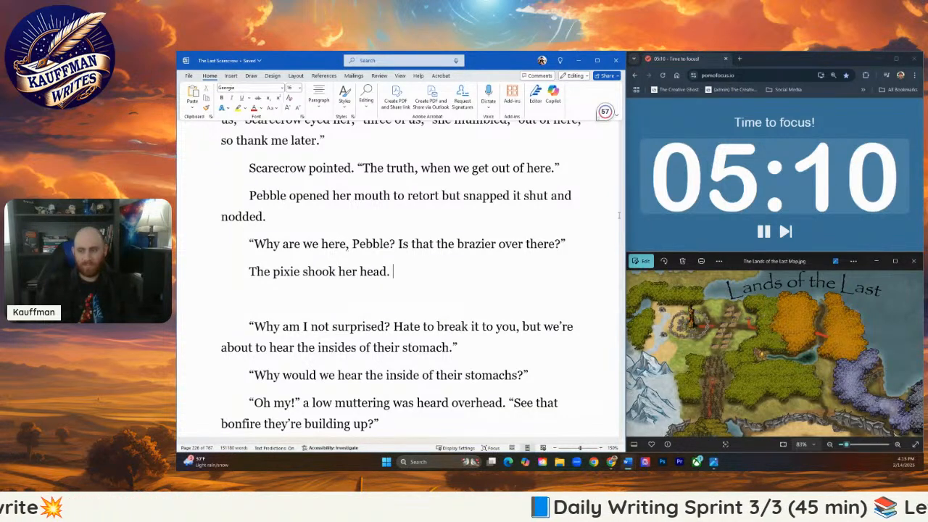
- Try opening the pixie's reply with "There's no brazier here" after the sentence about her head
{"action": "type", "text": "“"}
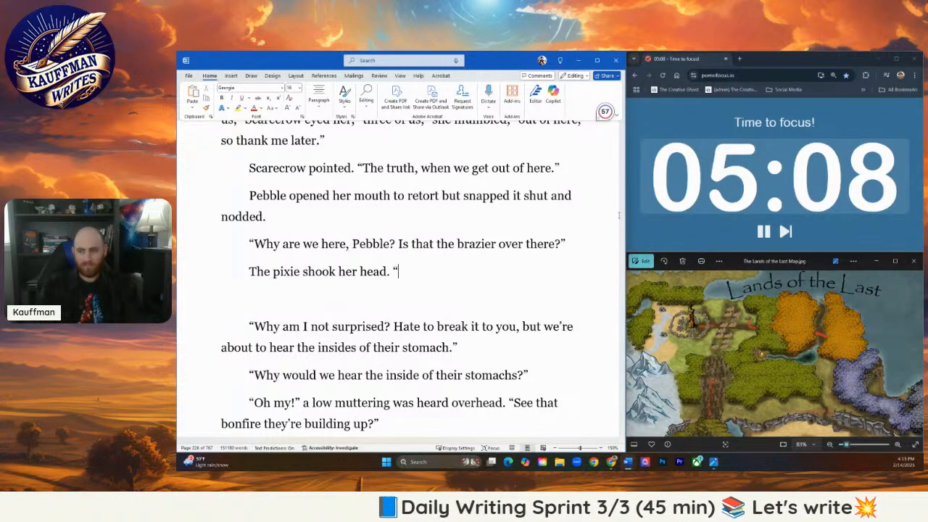
{"action": "type", "text": "Th"}
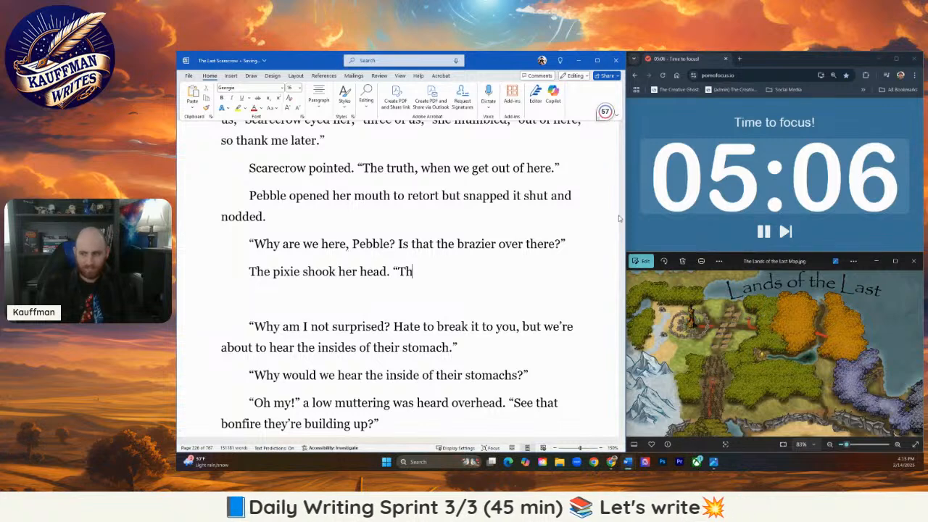
{"action": "type", "text": "ere's no b"}
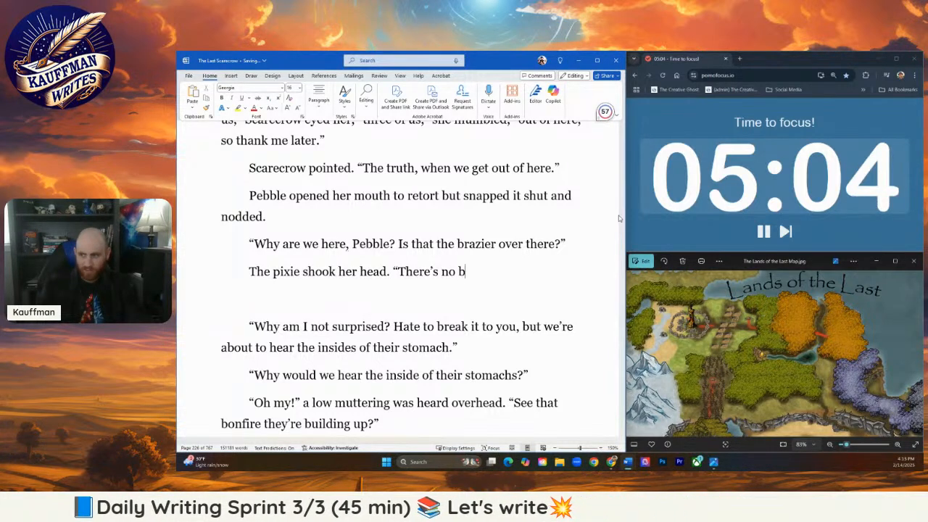
{"action": "type", "text": "razier here"}
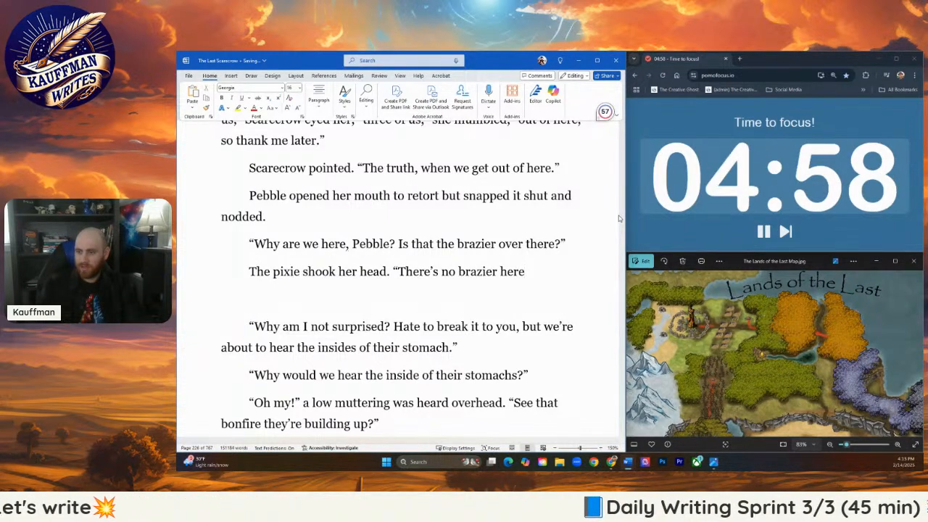
- Rework the paragraph after "head" so it reads "The pixie shook her head and sighed. 'There's no brazier here.'" with the reply in double quotation marks
{"action": "key", "text": "BackSpace"}
{"action": "key", "text": "BackSpace"}
{"action": "key", "text": "BackSpace"}
{"action": "key", "text": "BackSpace"}
{"action": "key", "text": "BackSpace"}
{"action": "key", "text": "BackSpace"}
{"action": "key", "text": "BackSpace"}
{"action": "key", "text": "BackSpace"}
{"action": "key", "text": "BackSpace"}
{"action": "key", "text": "BackSpace"}
{"action": "key", "text": "BackSpace"}
{"action": "key", "text": "BackSpace"}
{"action": "key", "text": "BackSpace"}
{"action": "key", "text": "BackSpace"}
{"action": "key", "text": "BackSpace"}
{"action": "key", "text": "BackSpace"}
{"action": "key", "text": "BackSpace"}
{"action": "key", "text": "BackSpace"}
{"action": "key", "text": "BackSpace"}
{"action": "key", "text": "BackSpace"}
{"action": "type", "text": "an"}
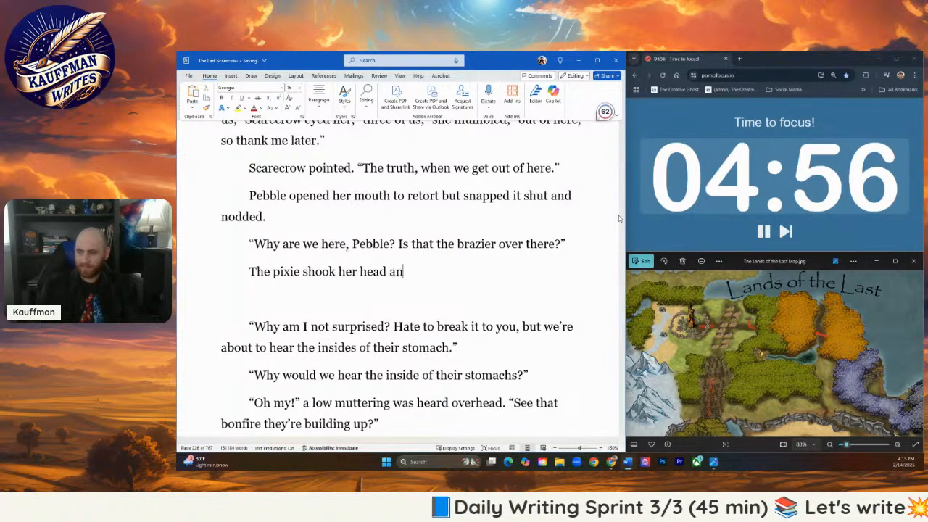
{"action": "type", "text": "d sighed"}
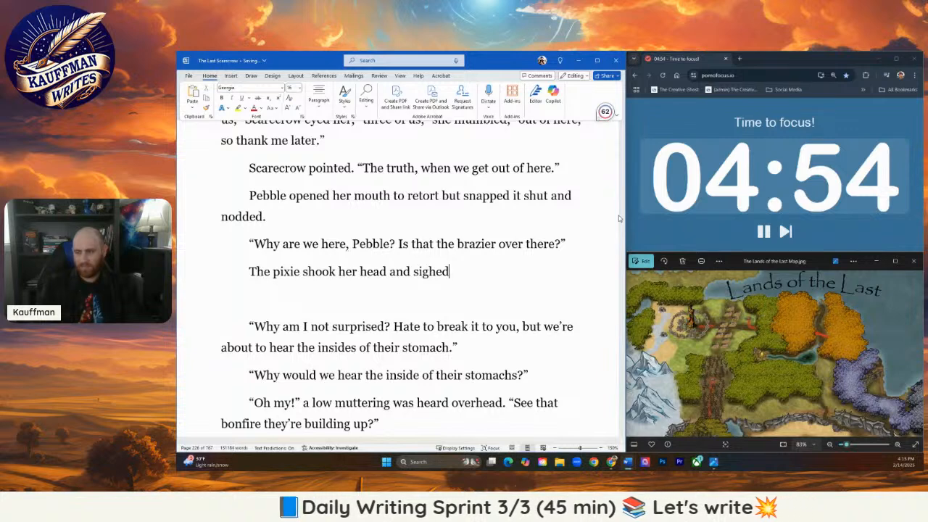
{"action": "type", "text": ".. “There’"}
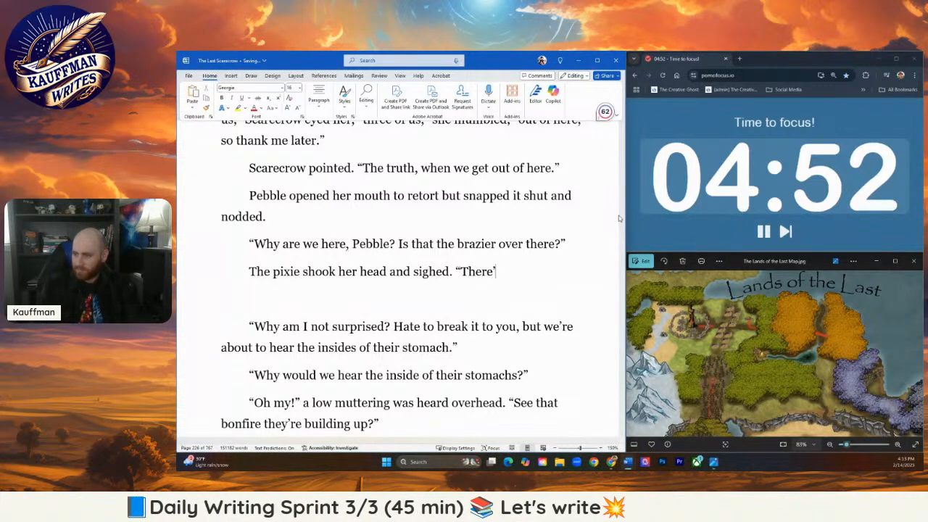
{"action": "type", "text": "s no brazier here."}
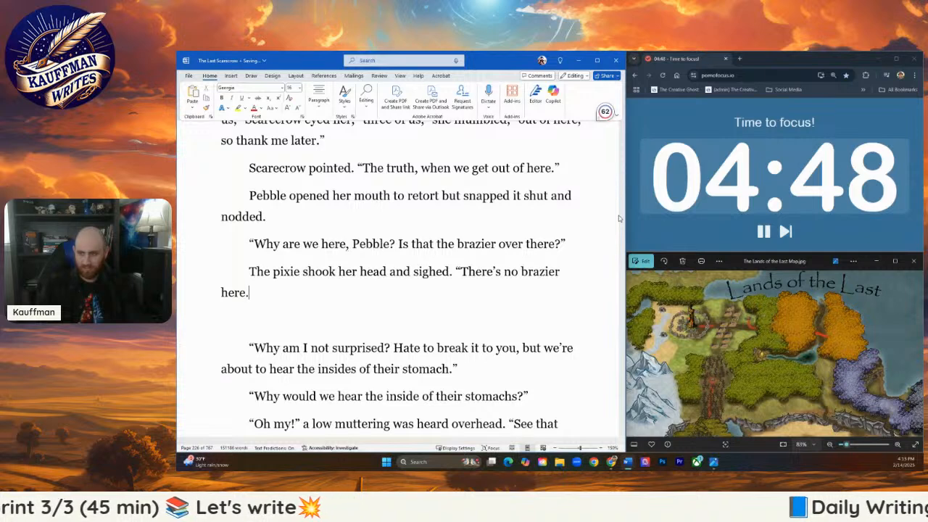
{"action": "type", "text": "”"}
- Add Scarecrow's interrupted line "So it was all just a lie to–" as its own paragraph, ending in a dash and closing quotation mark
{"action": "key", "text": "Return"}
{"action": "type", "text": "“"}
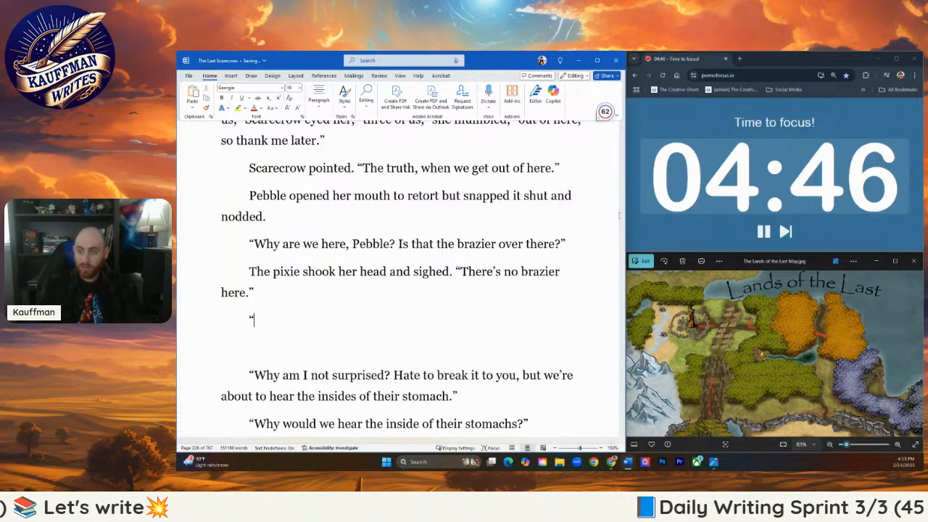
{"action": "type", "text": "So it was all jus"}
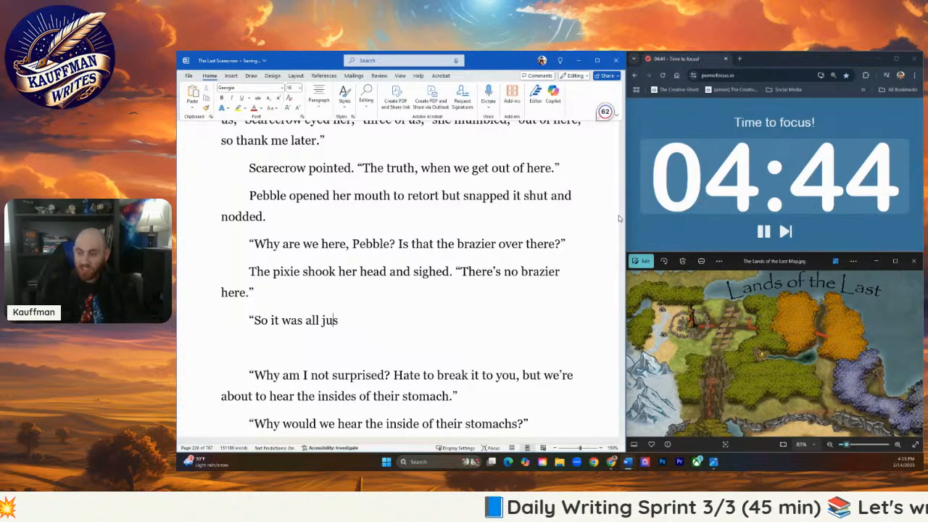
{"action": "type", "text": "t a lie"}
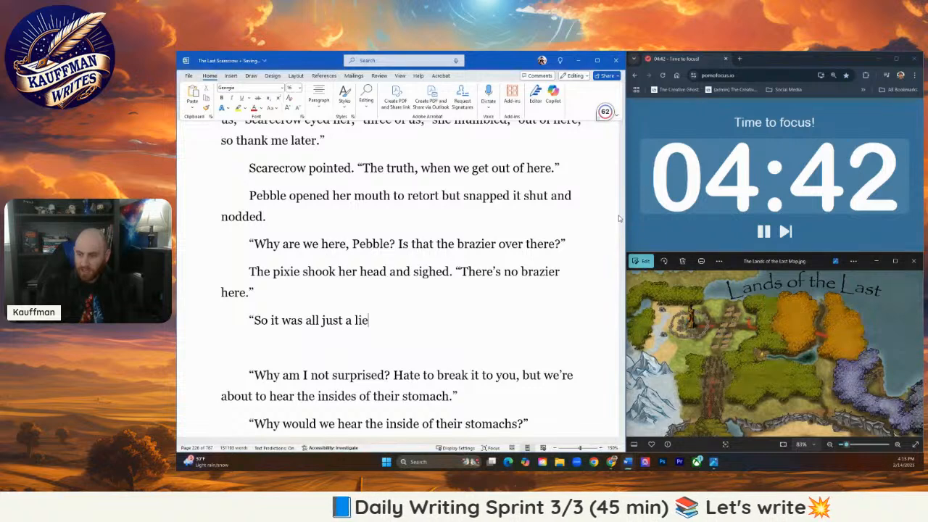
{"action": "type", "text": " to—"}
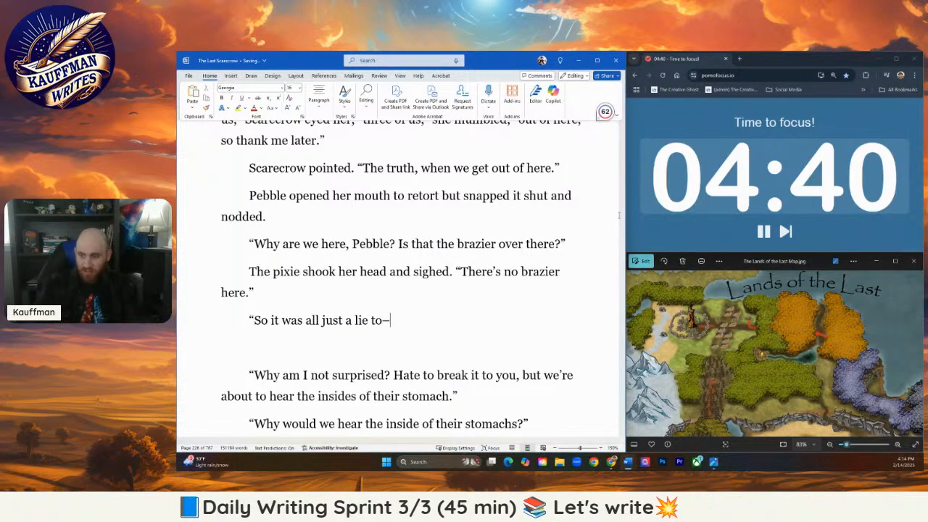
{"action": "type", "text": "d"}
{"action": "type", "text": "\""}
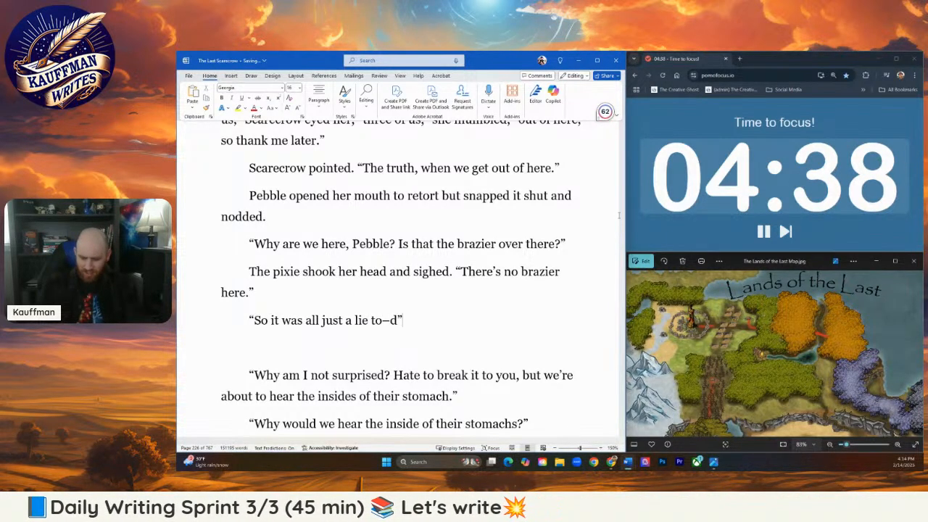
{"action": "key", "text": "Left"}
{"action": "key", "text": "BackSpace"}
{"action": "key", "text": "End"}
- Write Pebble's outburst in a new paragraph as "I don't remember!" followed by the tag she screamed
{"action": "key", "text": "Return"}
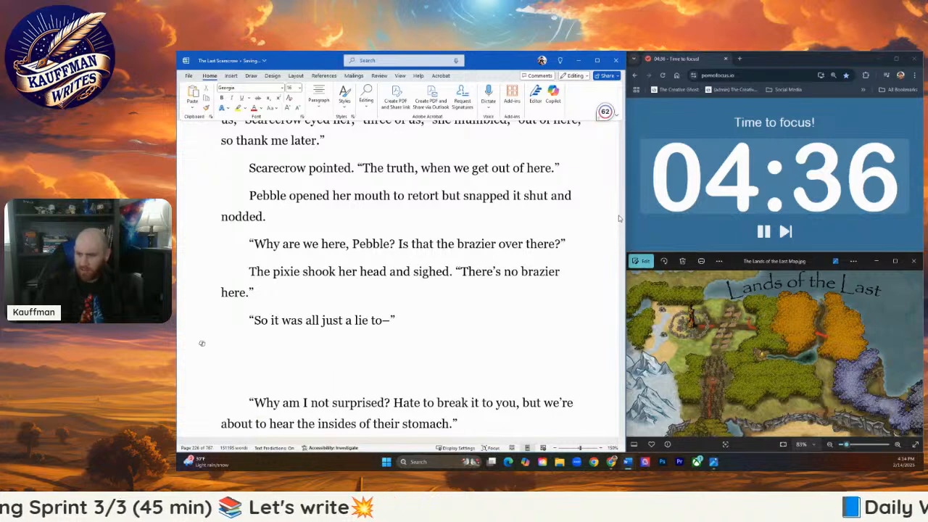
{"action": "type", "text": "\""}
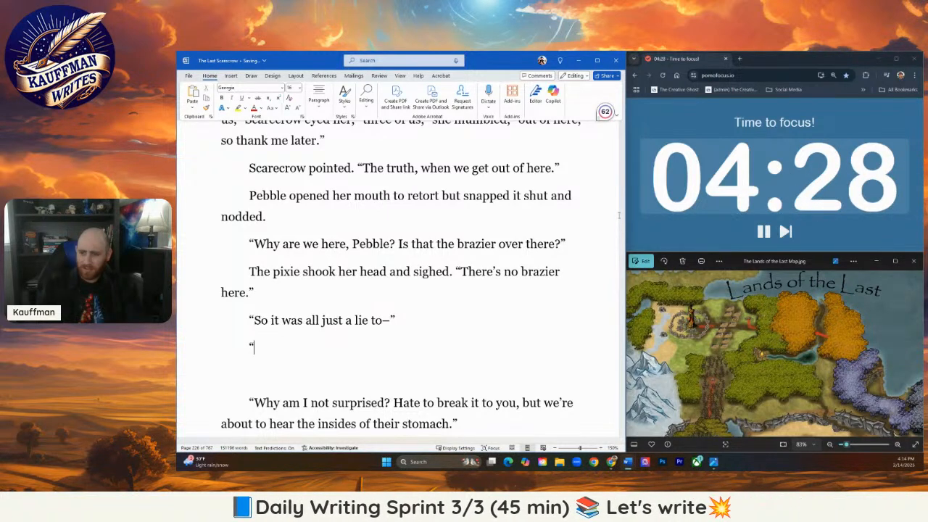
{"action": "type", "text": "I"}
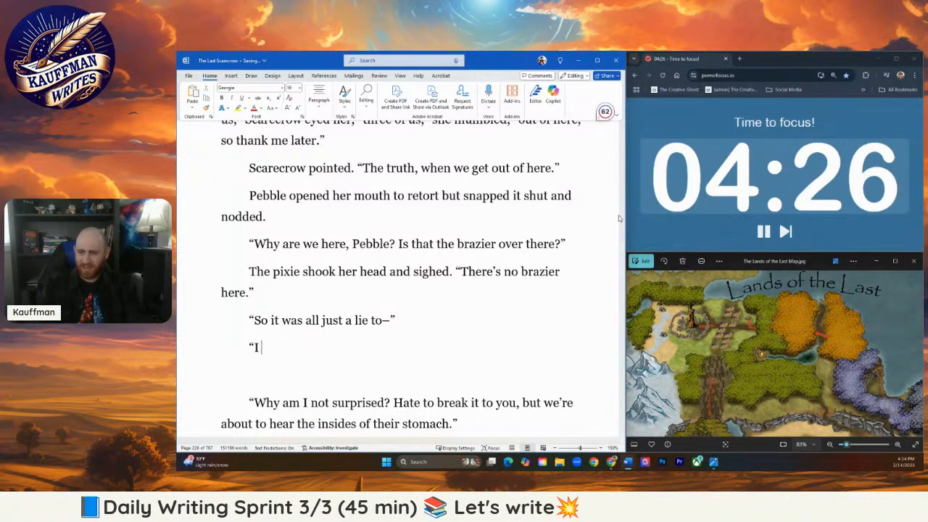
{"action": "type", "text": " forgot"}
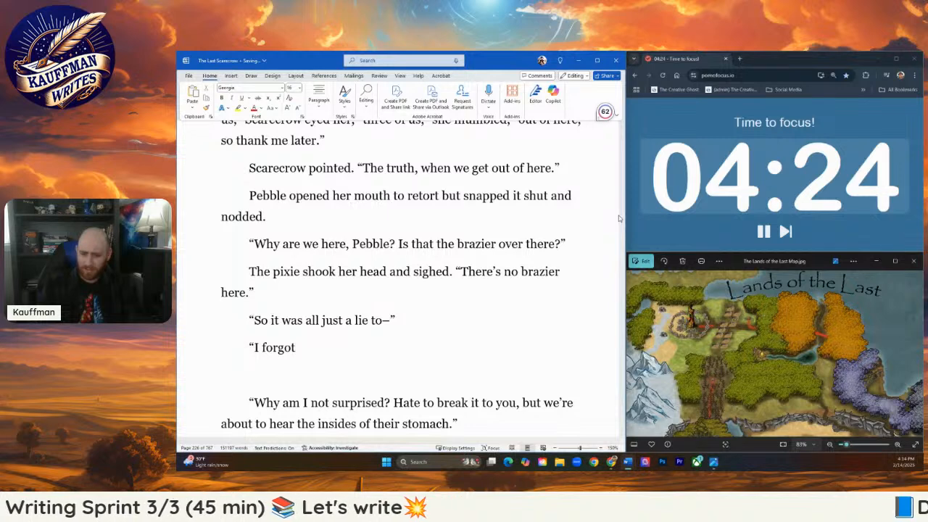
{"action": "key", "text": "BackSpace"}
{"action": "key", "text": "BackSpace"}
{"action": "key", "text": "BackSpace"}
{"action": "key", "text": "BackSpace"}
{"action": "key", "text": "BackSpace"}
{"action": "key", "text": "BackSpace"}
{"action": "type", "text": "do"}
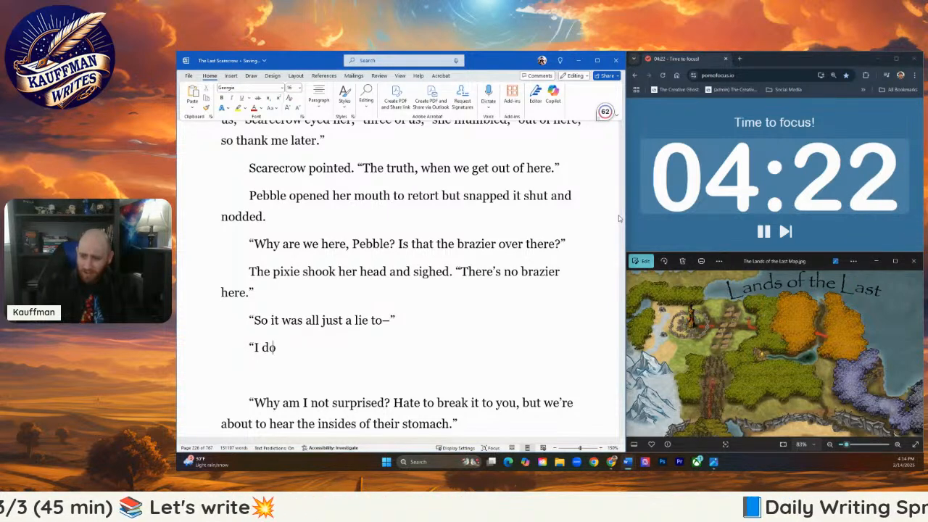
{"action": "type", "text": "n't remember!\" sh"}
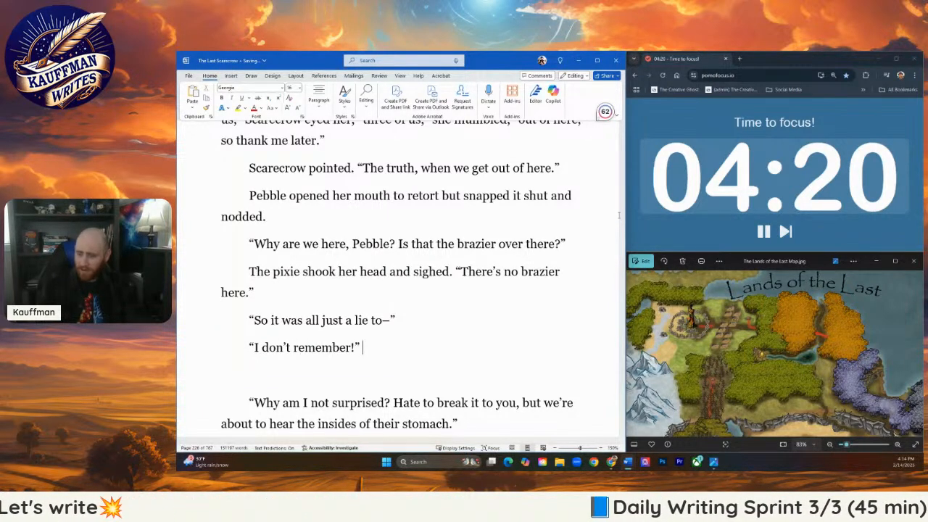
{"action": "type", "text": "e scra"}
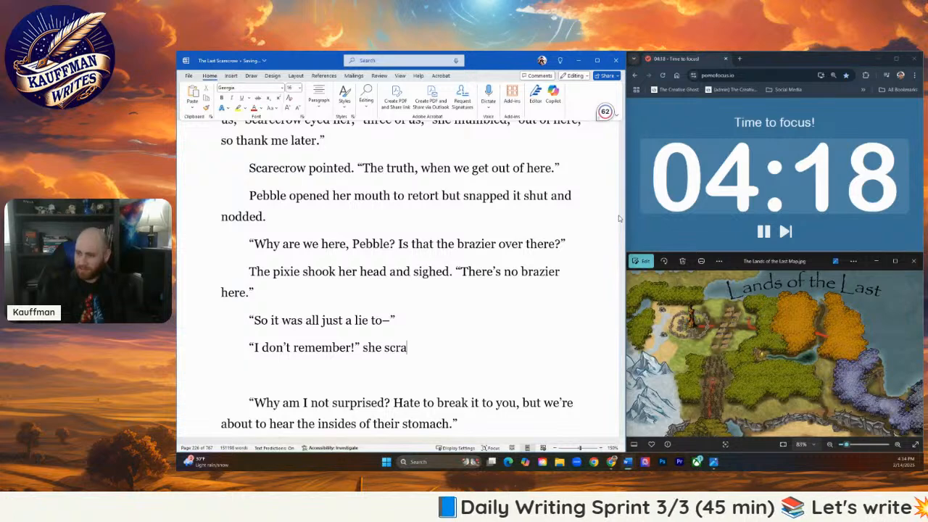
{"action": "key", "text": "BackSpace"}
{"action": "type", "text": "eamed"}
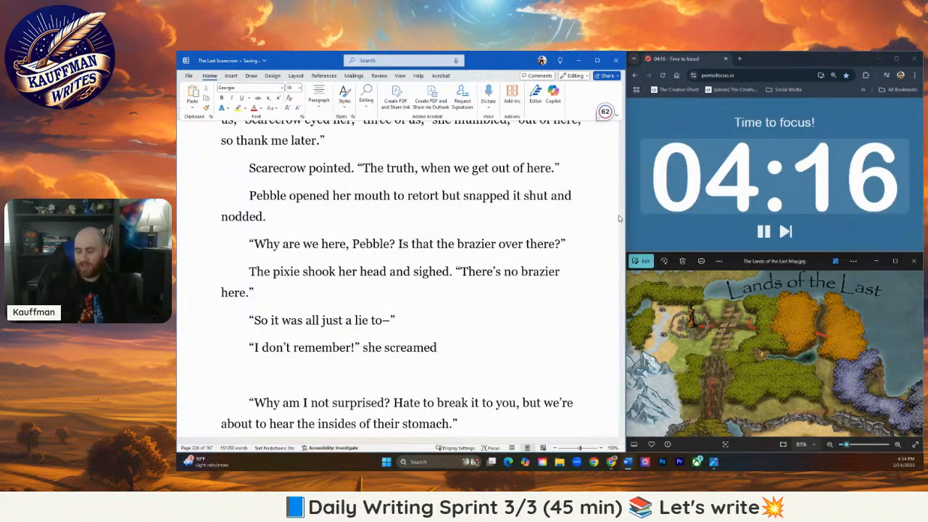
{"action": "type", "text": ", the sound "}
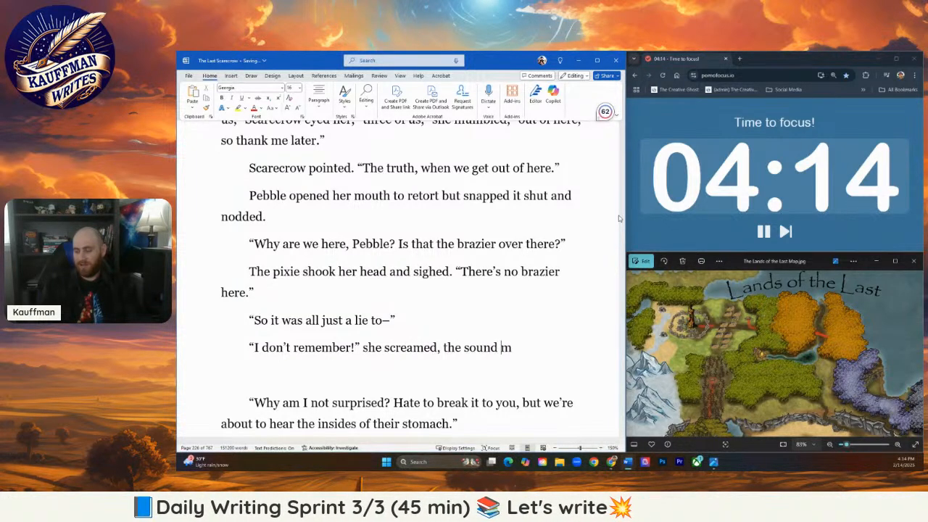
{"action": "type", "text": "mut"}
- Complete the sentence after "she screamed" with ", the echo trapped by her jar's confines."
{"action": "key", "text": "BackSpace"}
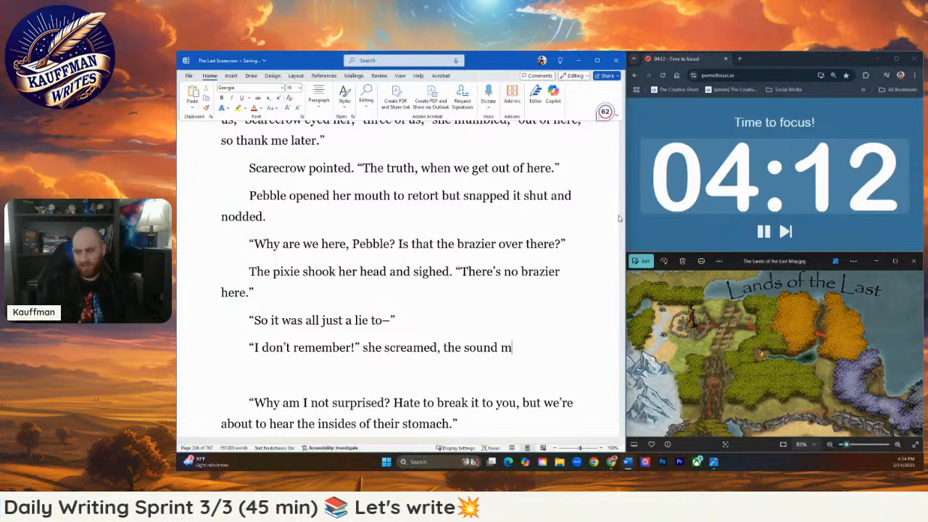
{"action": "key", "text": "BackSpace"}
{"action": "key", "text": "BackSpace"}
{"action": "key", "text": "BackSpace"}
{"action": "key", "text": "BackSpace"}
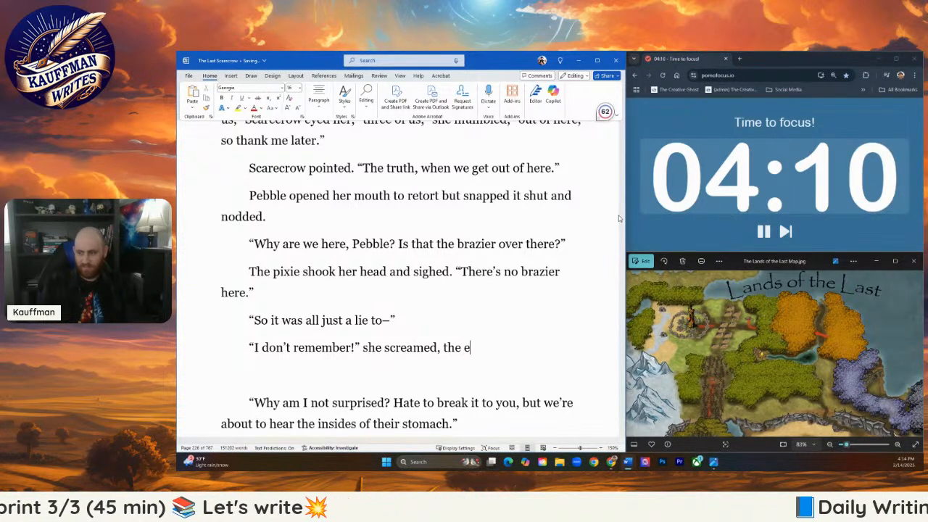
{"action": "type", "text": "cho trapped by her"}
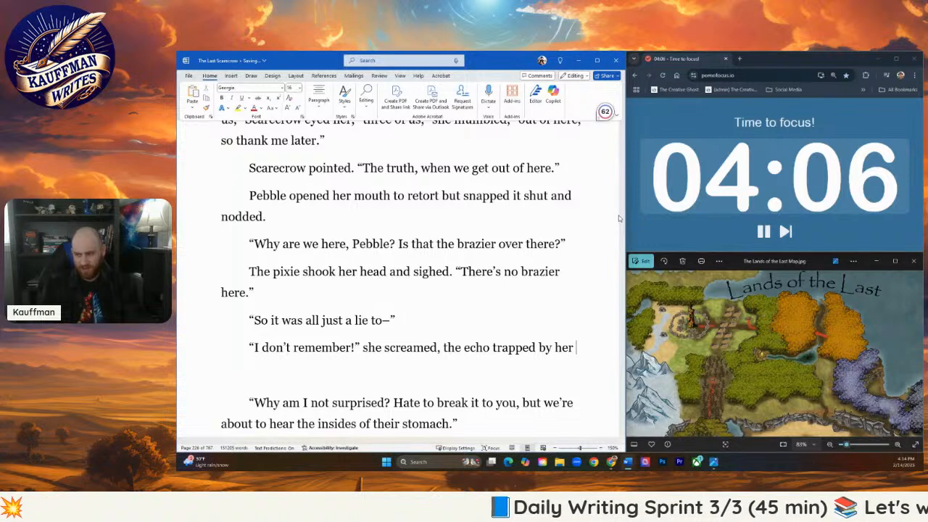
{"action": "type", "text": " jar"}
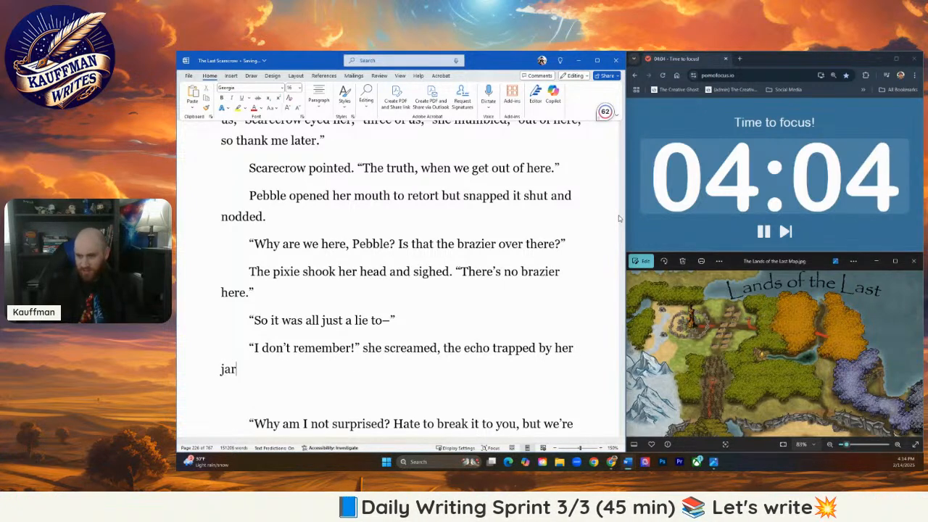
{"action": "type", "text": "'s confines."}
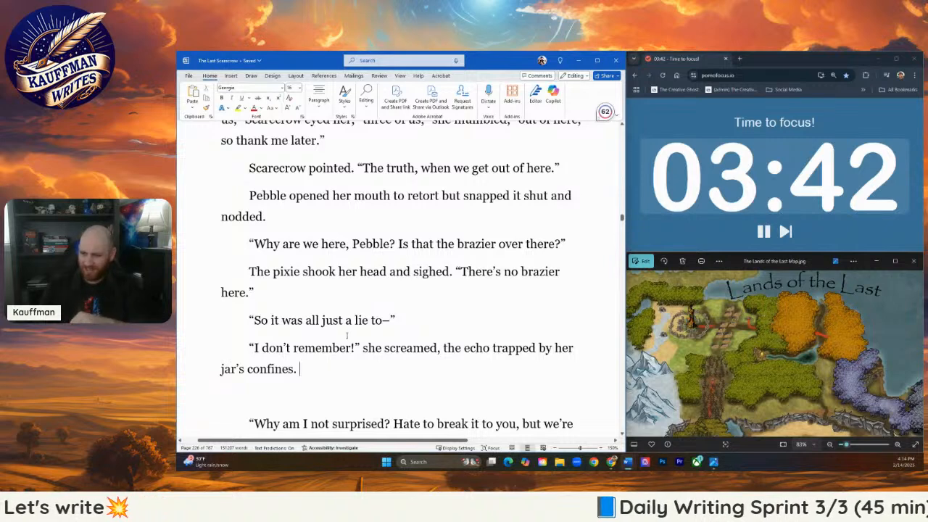
- Start a new sentence after "jar's confines." reading "Her eyes wide with a hint of fear before being"
{"action": "left_click_drag", "start_coordinate": [351, 348], "coordinate": [254, 348]}
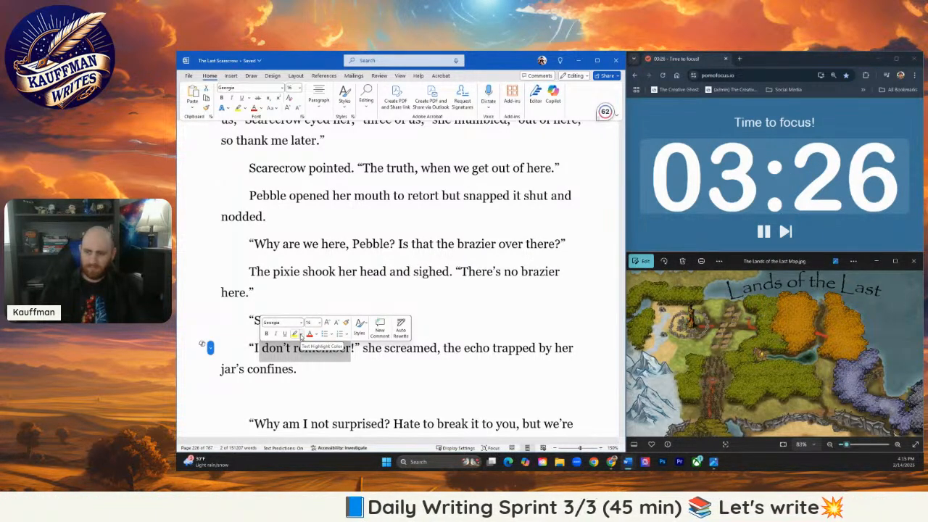
{"action": "left_click", "coordinate": [293, 348]}
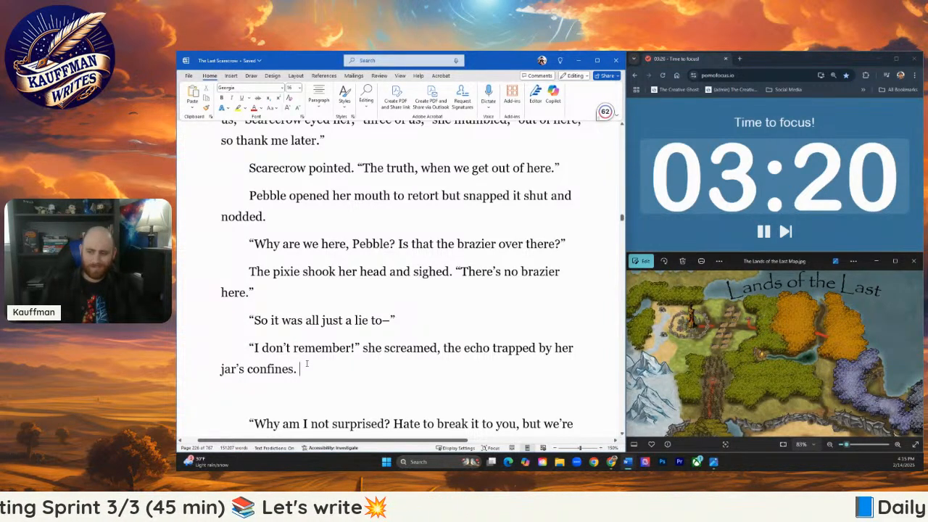
{"action": "type", "text": "Her eyes "}
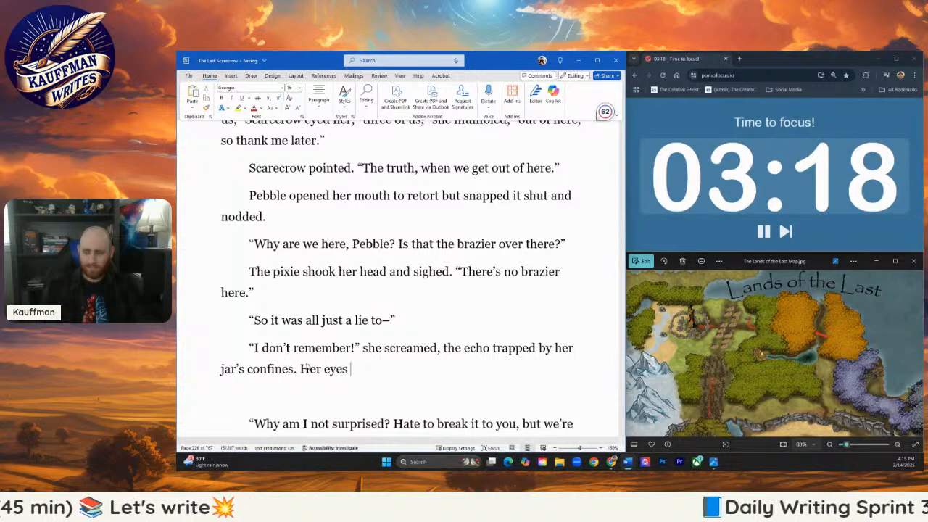
{"action": "type", "text": "wide"}
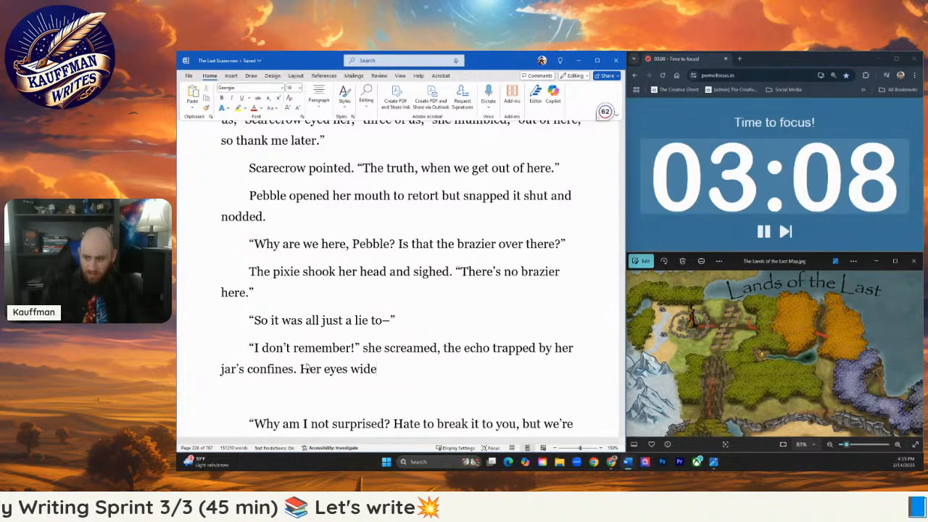
{"action": "type", "text": ", a"}
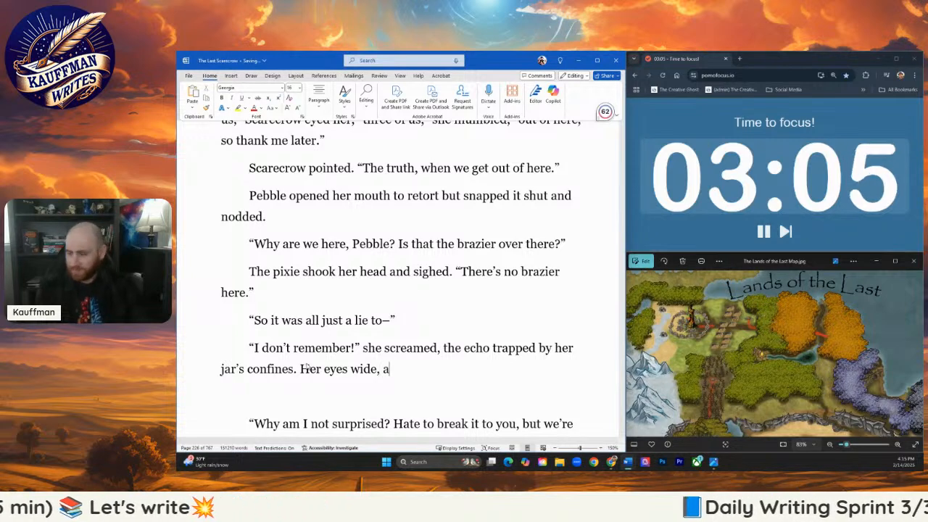
{"action": "key", "text": "BackSpace"}
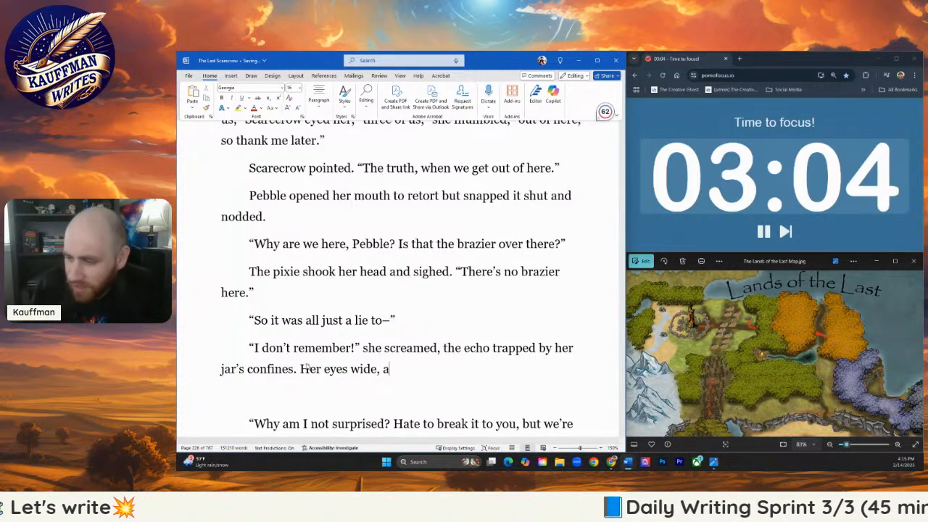
{"action": "type", "text": "hint"}
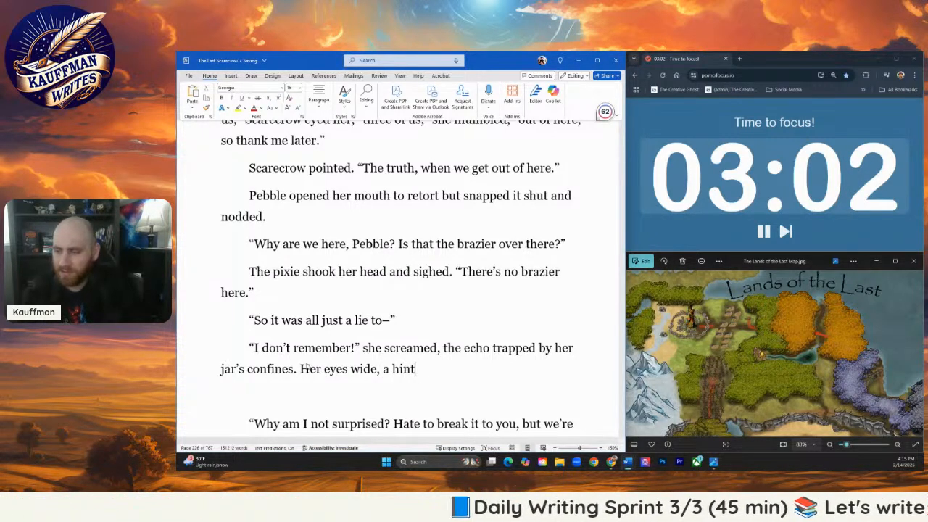
{"action": "key", "text": "ctrl+BackSpace"}
{"action": "key", "text": "ctrl+BackSpace"}
{"action": "type", "text": "with hint"}
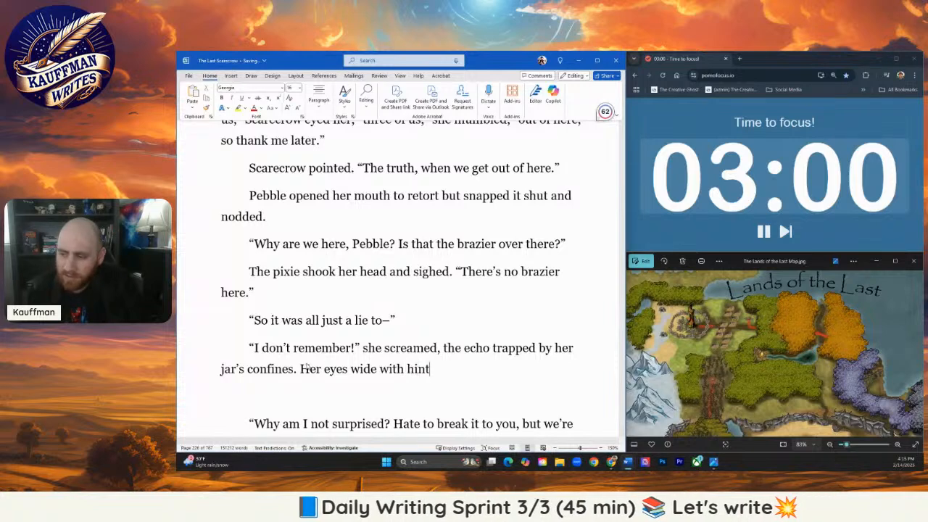
{"action": "type", "text": "s of fear"}
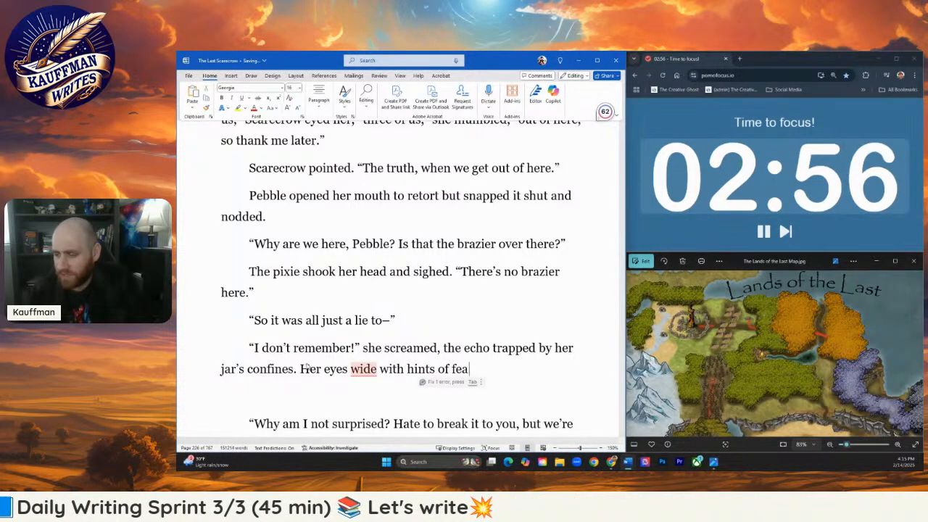
{"action": "key", "text": "BackSpace"}
{"action": "key", "text": "BackSpace"}
{"action": "key", "text": "BackSpace"}
{"action": "key", "text": "BackSpace"}
{"action": "key", "text": "BackSpace"}
{"action": "key", "text": "BackSpace"}
{"action": "key", "text": "BackSpace"}
{"action": "key", "text": "BackSpace"}
{"action": "key", "text": "BackSpace"}
{"action": "key", "text": "BackSpace"}
{"action": "key", "text": "BackSpace"}
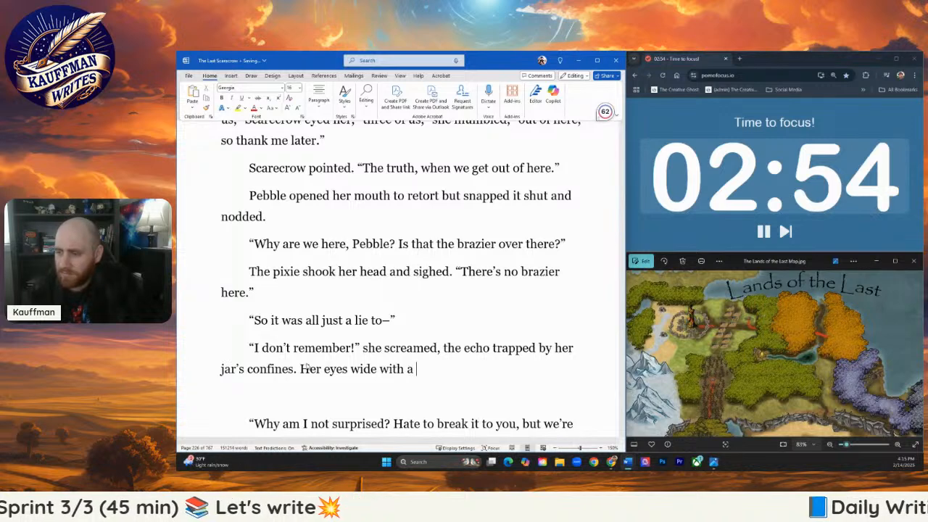
{"action": "type", "text": "hint of fear before being"}
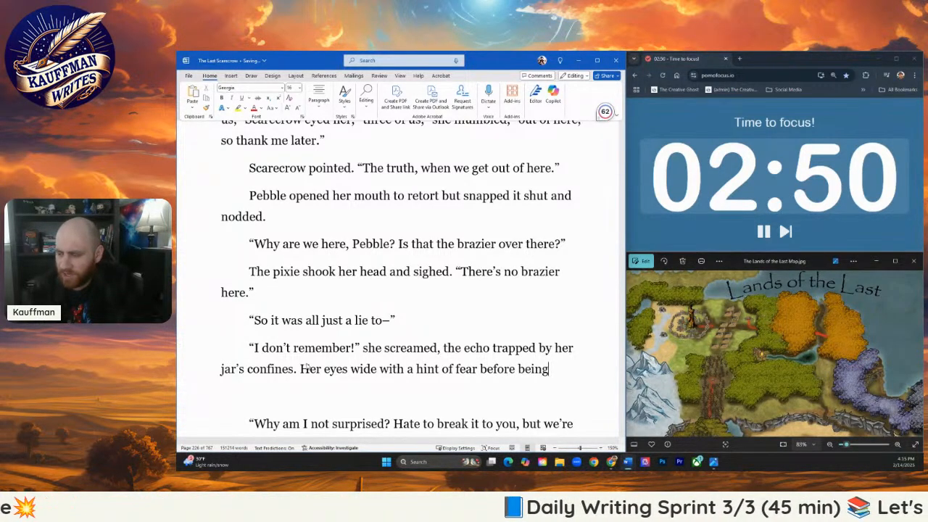
{"action": "type", "text": " replaced wi"}
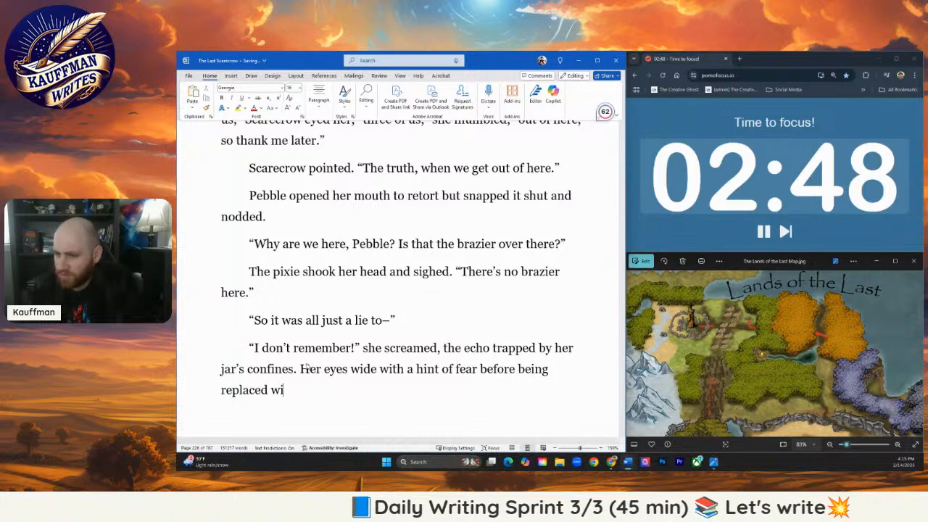
{"action": "type", "text": "th "}
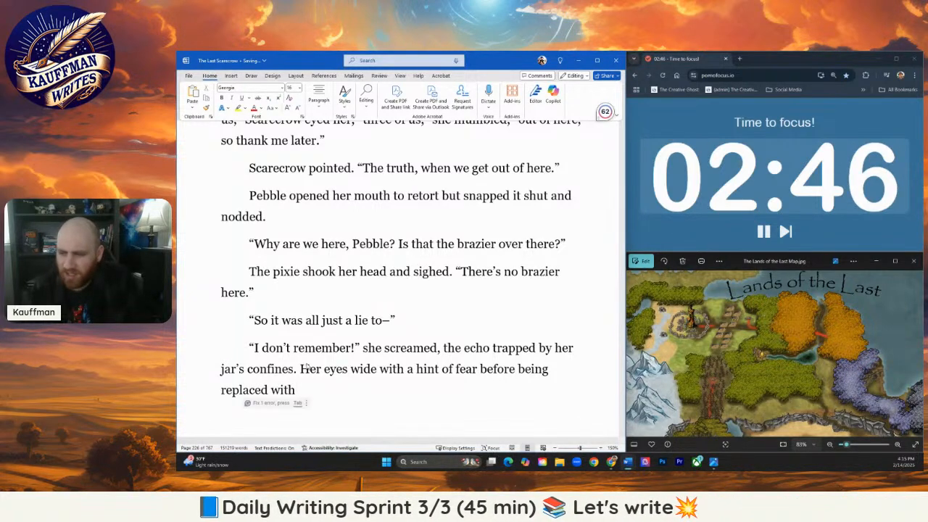
{"action": "type", "text": "th"}
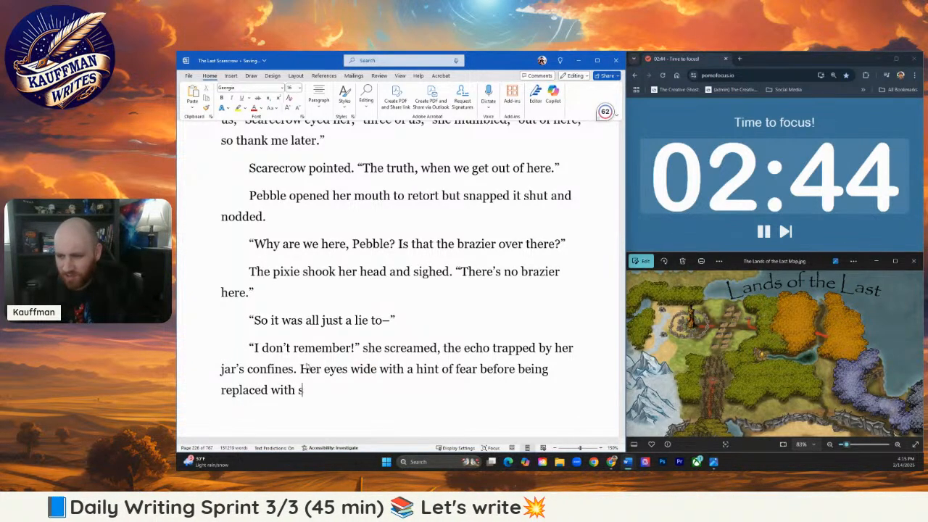
- Complete the sentence with "replaced with the stalwart bravado." and apply the grammar suggestion that removes "the" before "stalwart"
{"action": "key", "text": "BackSpace"}
{"action": "key", "text": "BackSpace"}
{"action": "type", "text": "the st"}
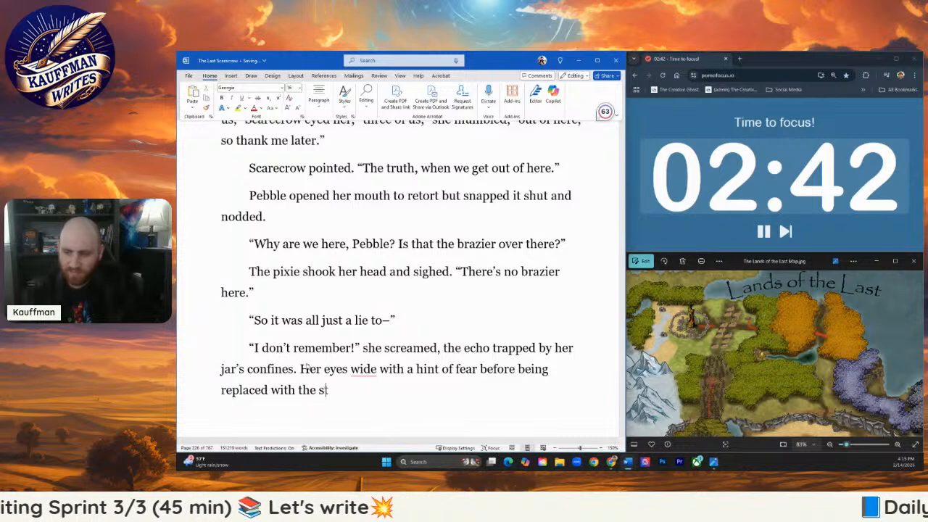
{"action": "type", "text": "alwart brava"}
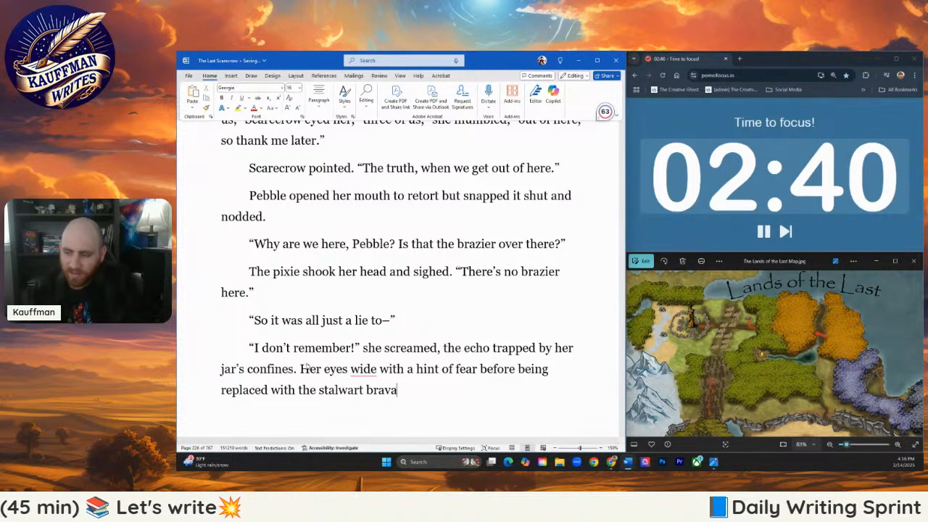
{"action": "type", "text": "do."}
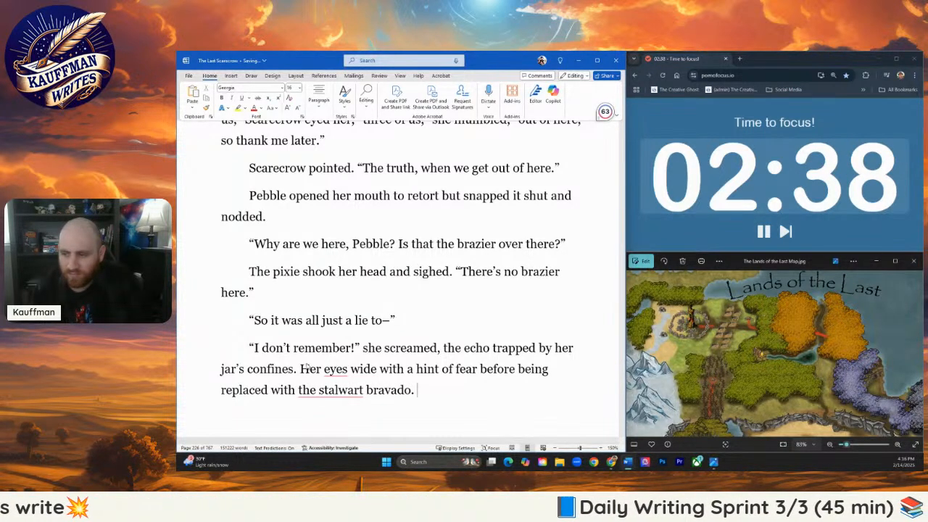
{"action": "mouse_move", "coordinate": [323, 389]}
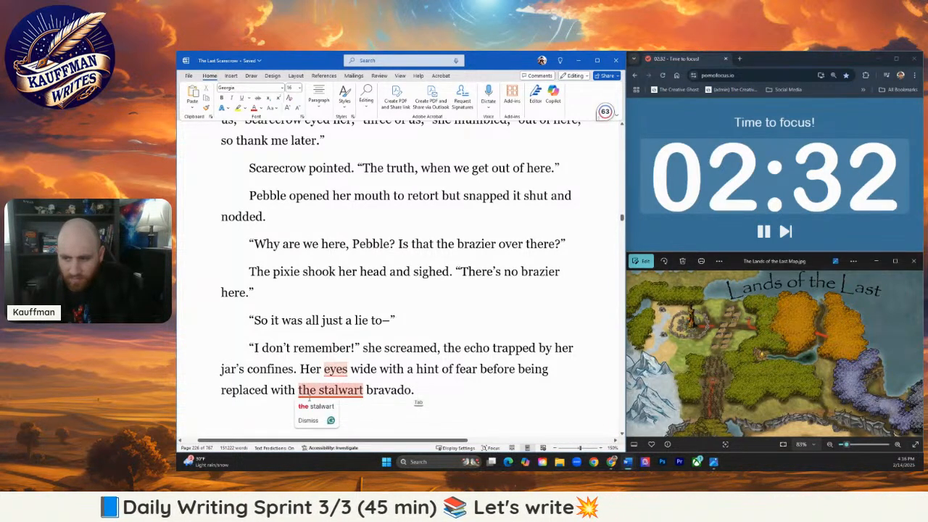
{"action": "left_click", "coordinate": [316, 406]}
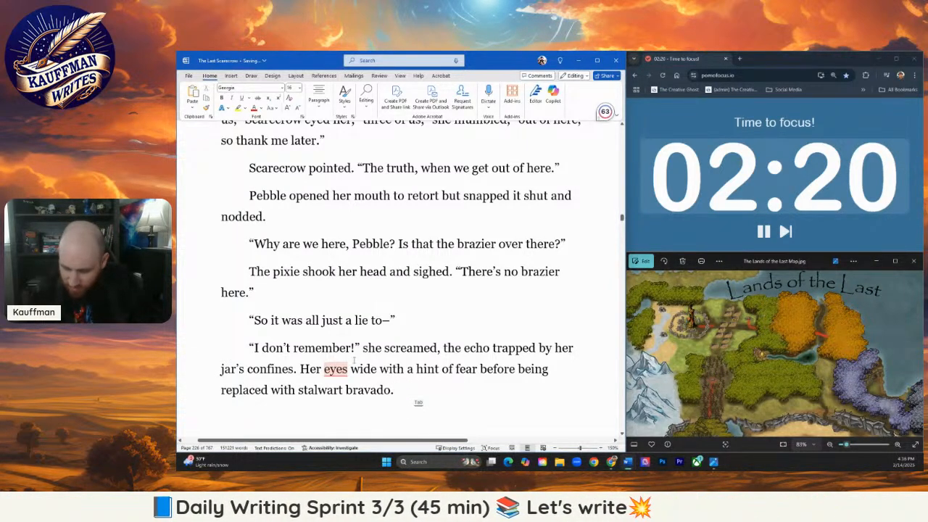
{"action": "mouse_move", "coordinate": [344, 371]}
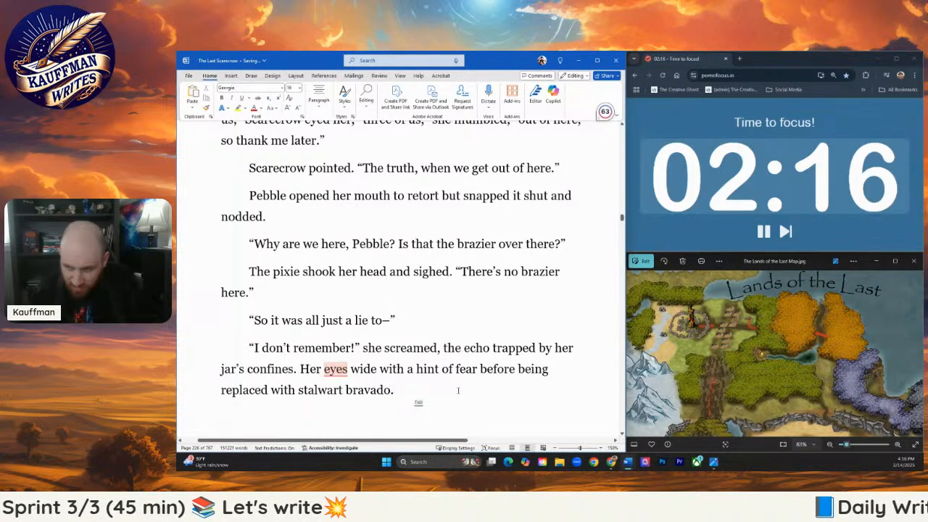
- Continue the paragraph after "bravado." with Pebble's opening double quotation mark and the words "There's another one, but we gotta escape before"
{"action": "scroll", "coordinate": [447, 393], "scroll_direction": "down", "scroll_amount": 1}
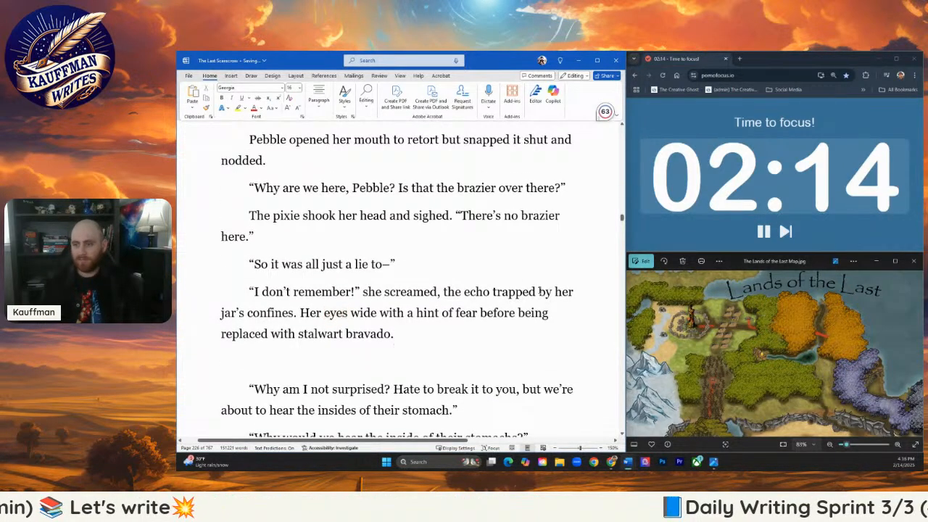
{"action": "type", "text": "\"T"}
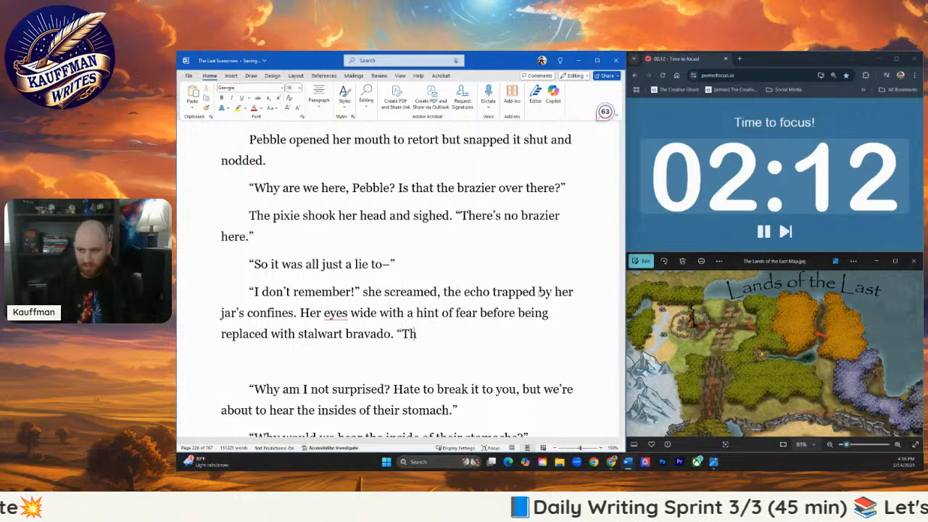
{"action": "type", "text": "here"}
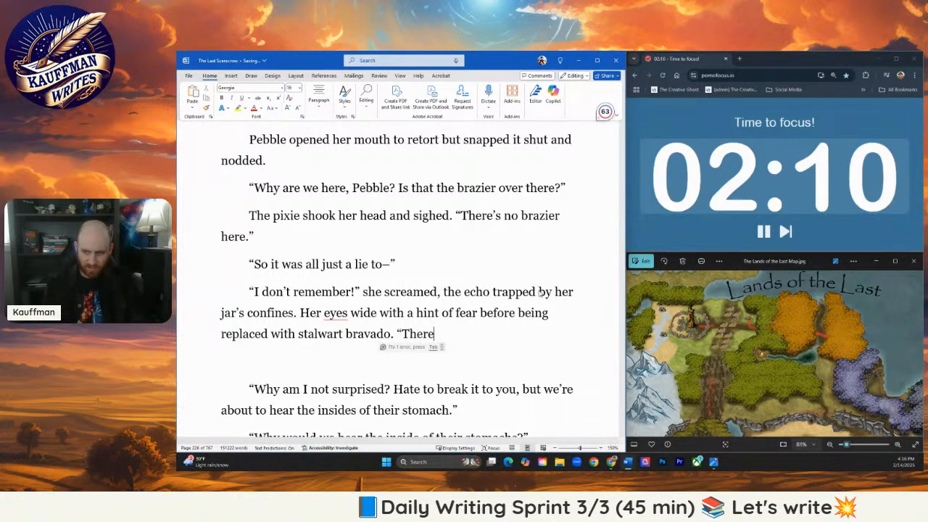
{"action": "type", "text": "'s another one"}
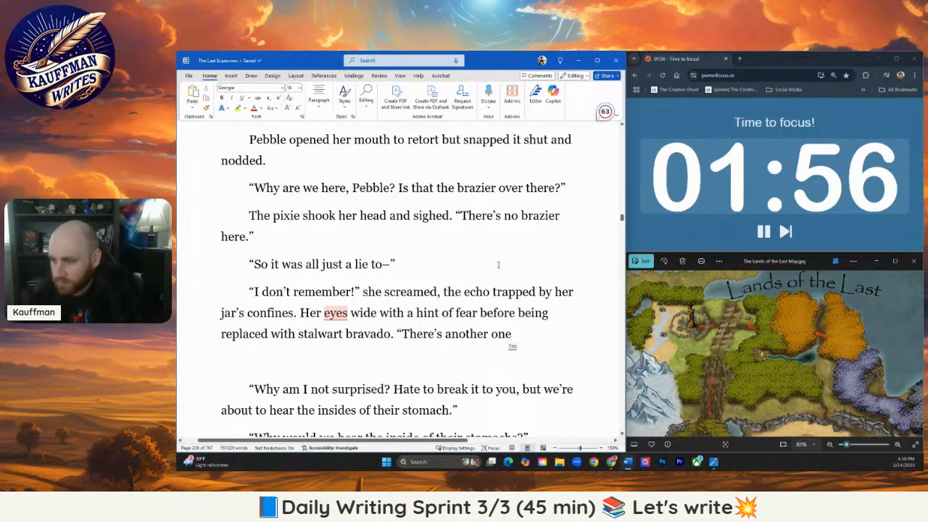
{"action": "scroll", "coordinate": [498, 264], "scroll_direction": "down", "scroll_amount": 1}
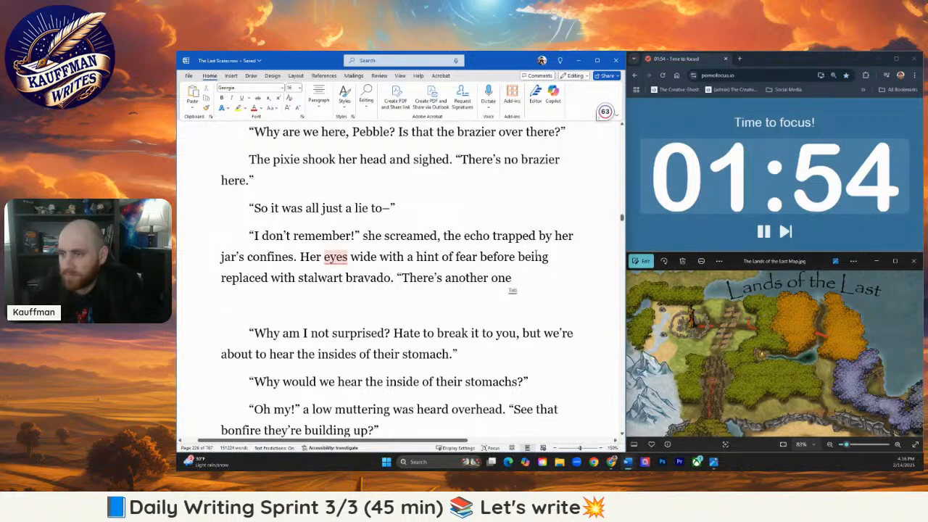
{"action": "type", "text": ","}
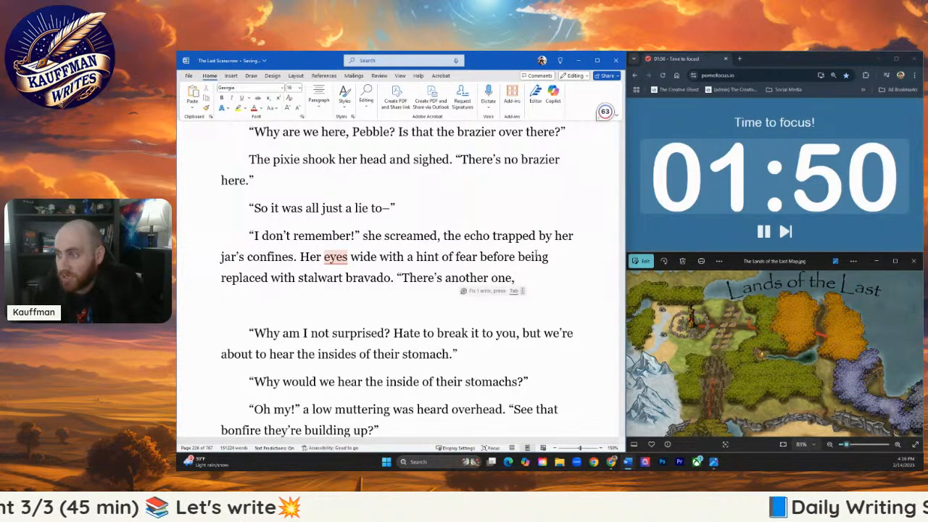
{"action": "type", "text": " but we got"}
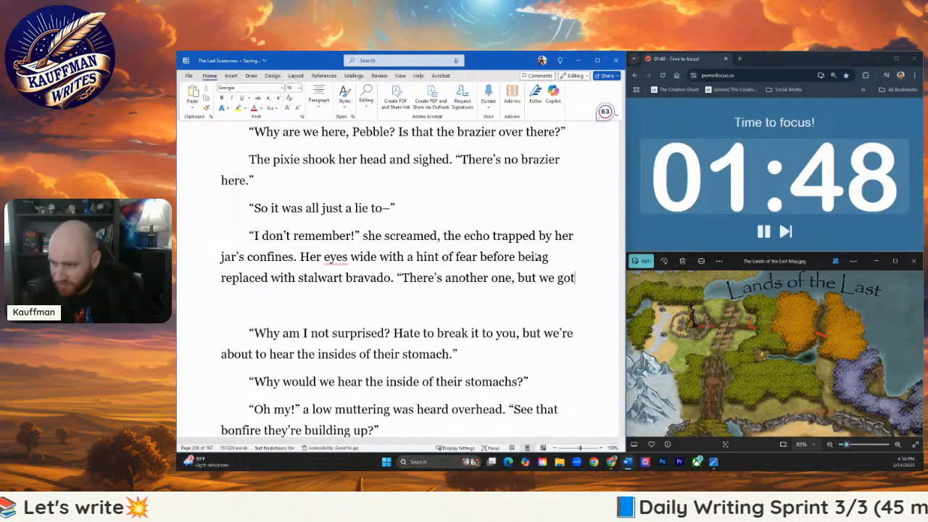
{"action": "type", "text": "ta"}
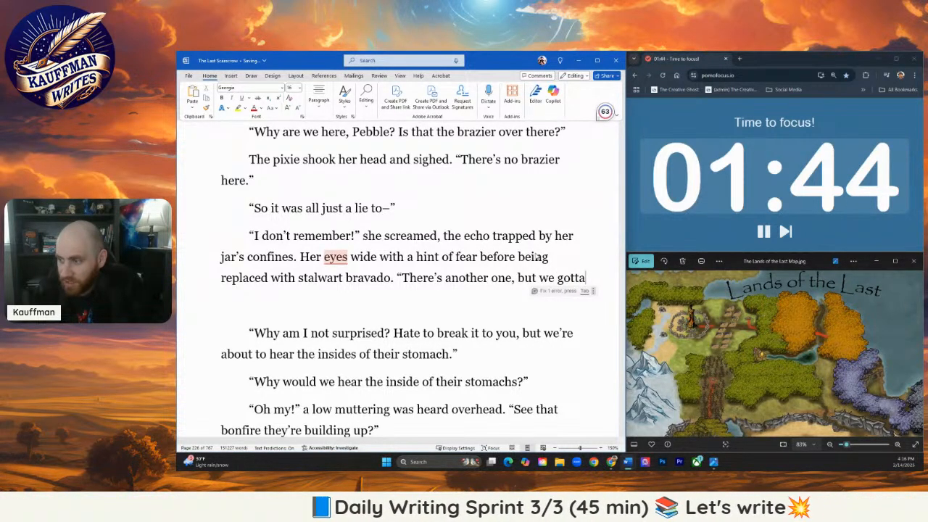
{"action": "type", "text": "escape be"}
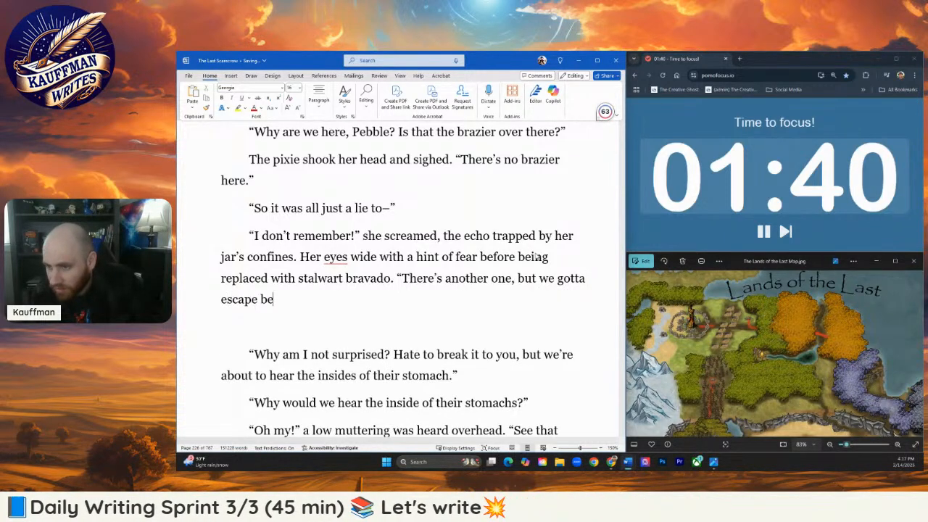
{"action": "type", "text": "for"}
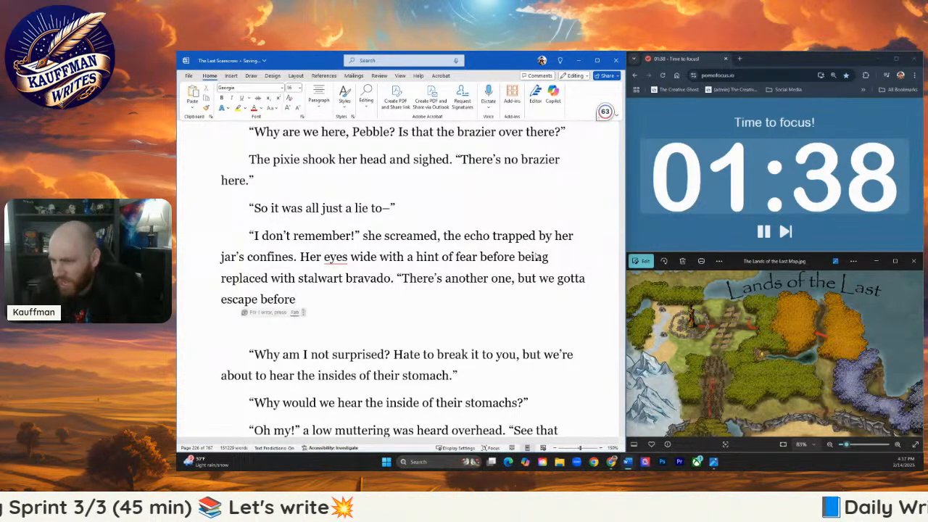
{"action": "type", "text": "e"}
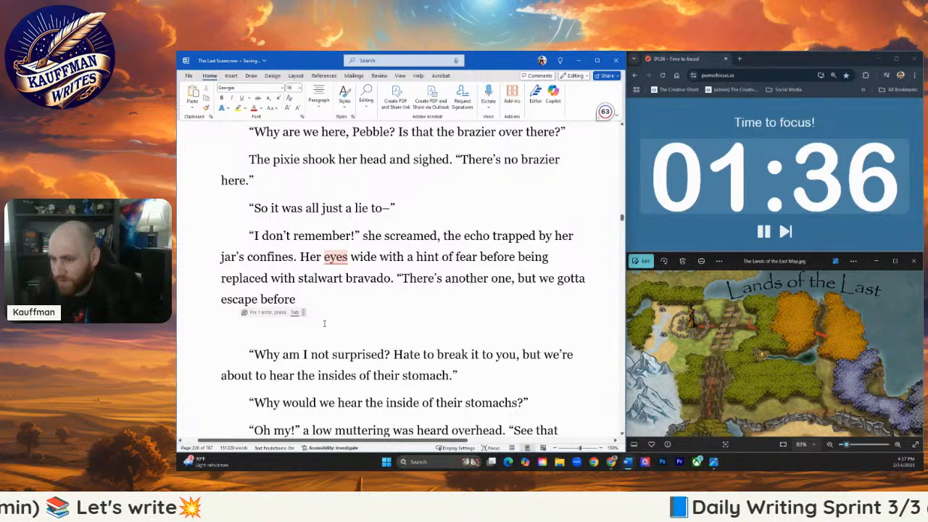
- Delete "Why am I not surprised? Hate to break it to you, but" and join the remaining line onto "escape before"
{"action": "mouse_move", "coordinate": [337, 316]}
{"action": "left_mouse_down"}
{"action": "mouse_move", "coordinate": [472, 352]}
{"action": "mouse_move", "coordinate": [571, 354]}
{"action": "mouse_move", "coordinate": [377, 329]}
{"action": "mouse_move", "coordinate": [327, 307]}
{"action": "left_mouse_up"}
{"action": "left_click", "coordinate": [540, 355]}
{"action": "key", "text": "BackSpace"}
{"action": "key", "text": "Delete"}
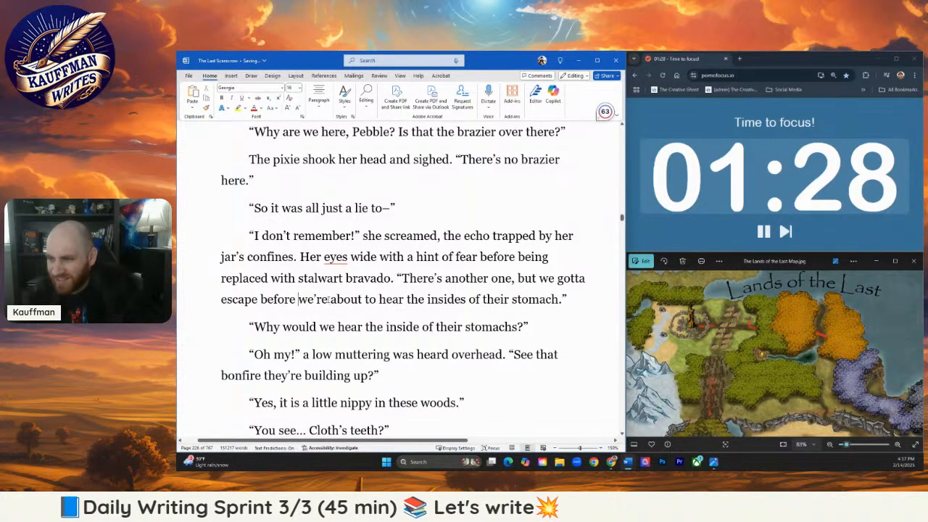
- Reword "we're about to hear" in the joined line as "we meet", giving "before we meet the insides of their stomach."
{"action": "left_click", "coordinate": [329, 299]}
{"action": "key", "text": "BackSpace"}
{"action": "key", "text": "BackSpace"}
{"action": "key", "text": "BackSpace"}
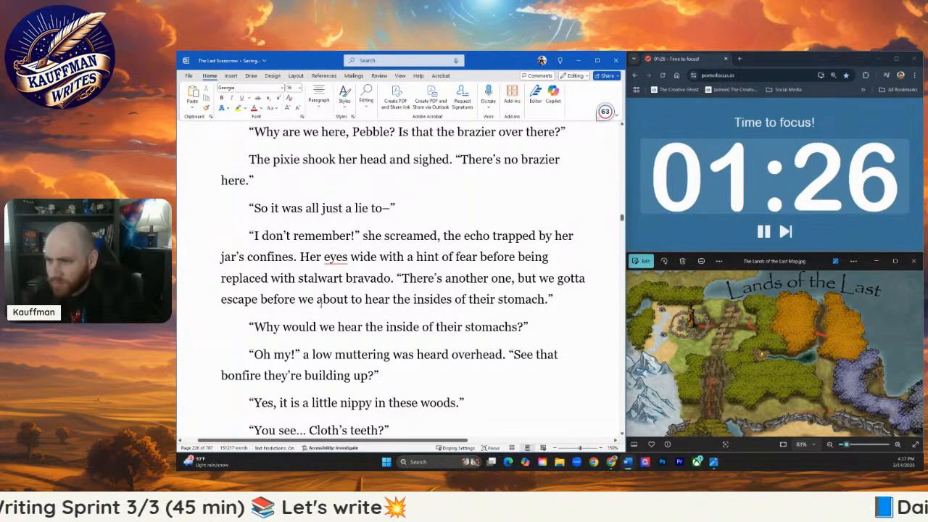
{"action": "left_click_drag", "start_coordinate": [316, 300], "coordinate": [389, 303]}
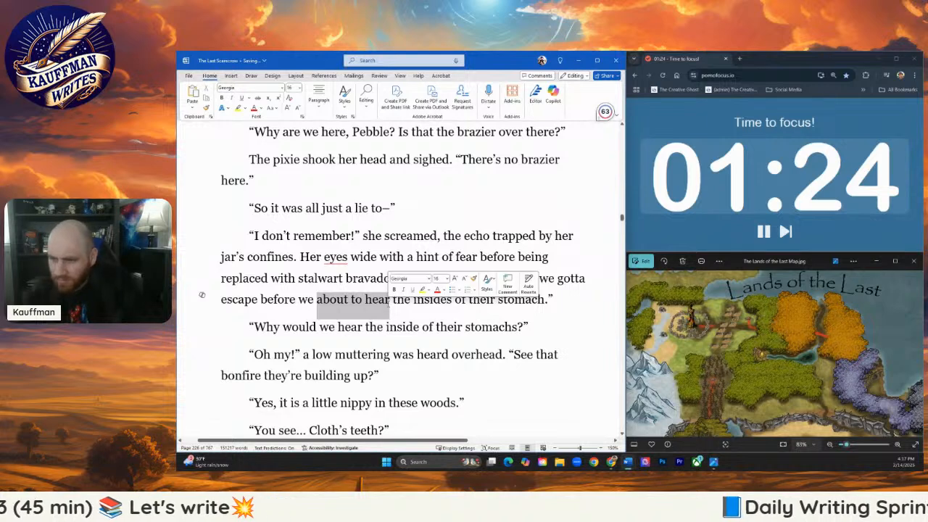
{"action": "type", "text": "meet"}
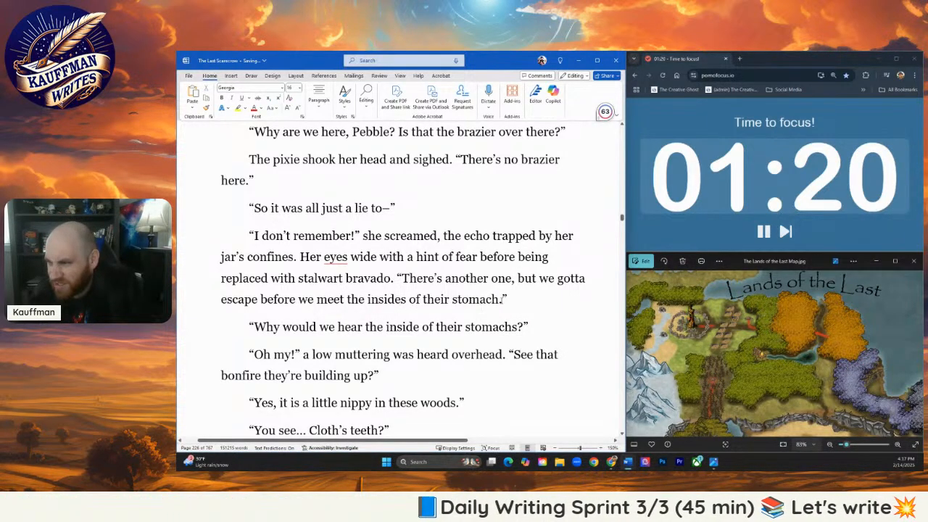
- Make "stomach" plural in Pebble's escape line and replace "meet" with "hear", giving "before we hear the insides of their stomachs."
{"action": "left_click", "coordinate": [513, 306]}
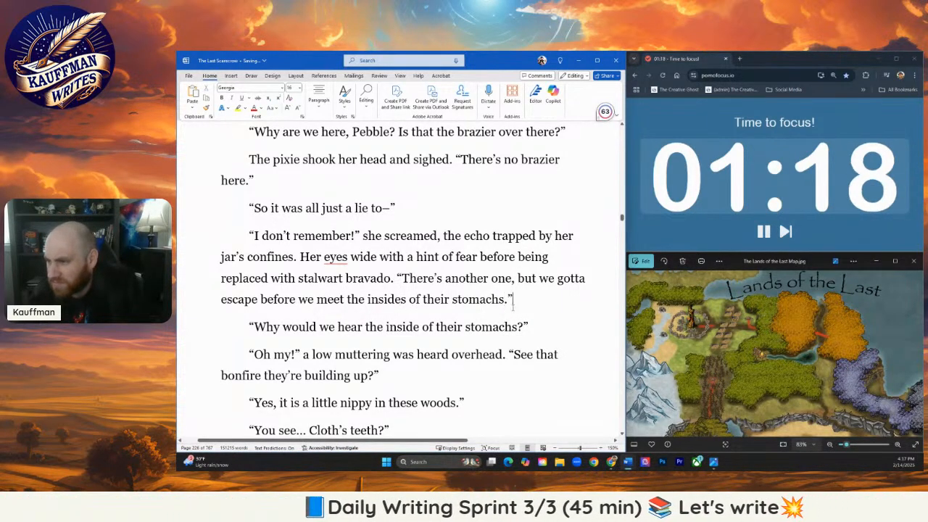
{"action": "left_click", "coordinate": [384, 327]}
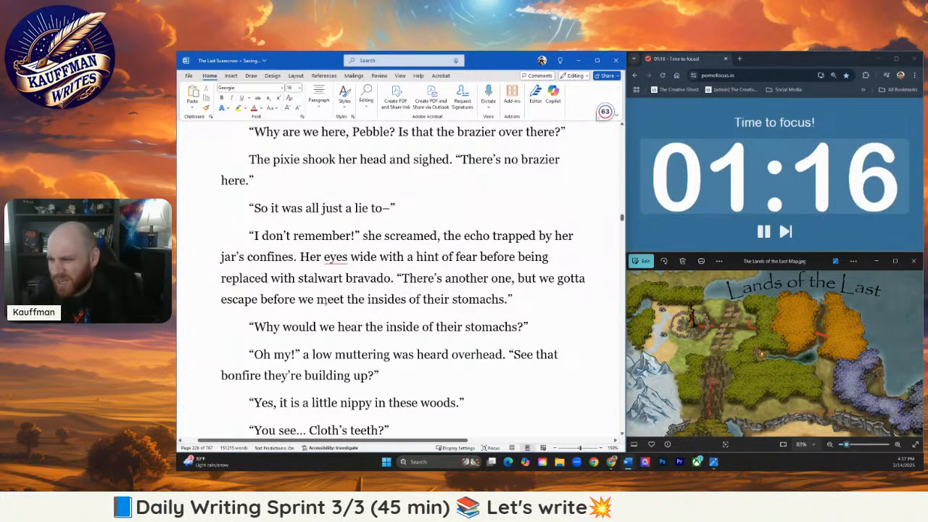
{"action": "left_click_drag", "start_coordinate": [316, 301], "coordinate": [344, 302]}
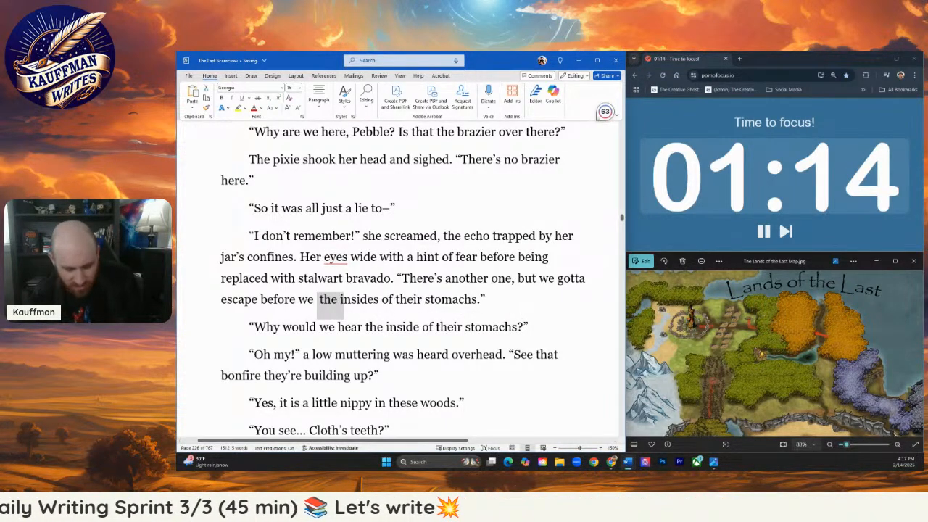
{"action": "type", "text": "hear"}
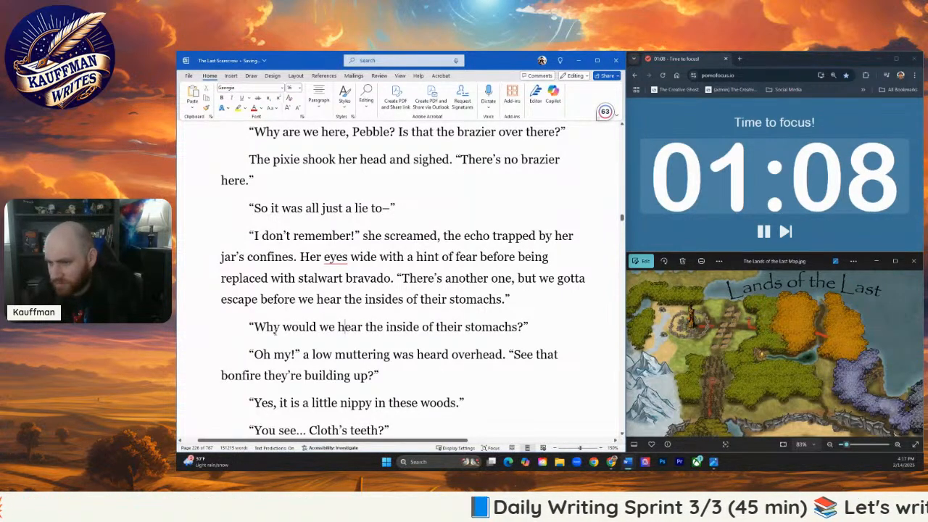
- Replace the "Oh my!" muttering and bonfire question with the line "Does the word cannibal mean anything to you?"
{"action": "scroll", "coordinate": [329, 355], "scroll_direction": "down", "scroll_amount": 1}
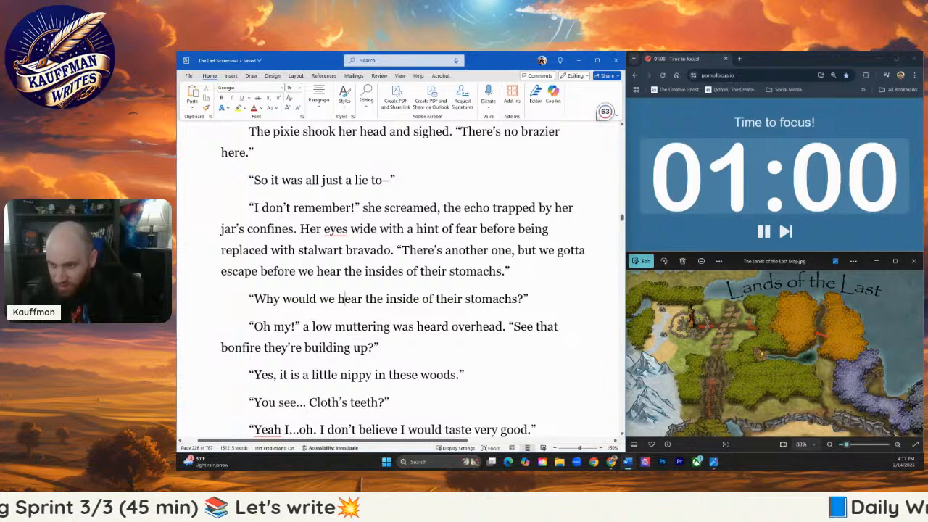
{"action": "left_click_drag", "start_coordinate": [255, 326], "coordinate": [368, 349]}
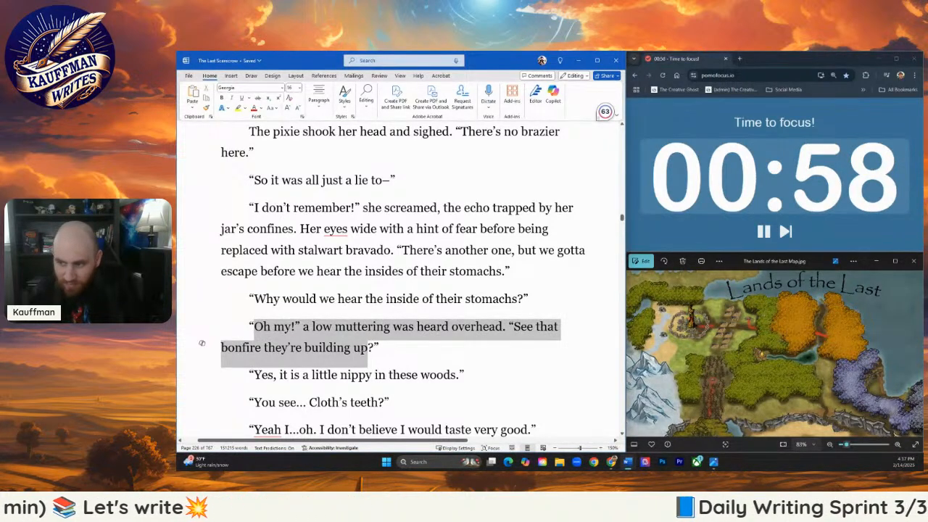
{"action": "type", "text": "Doe"}
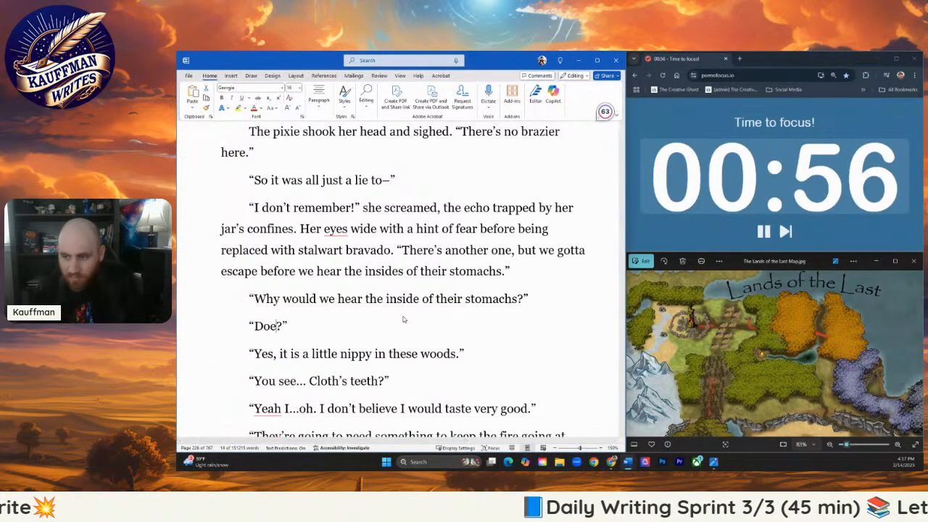
{"action": "type", "text": "s the word cann"}
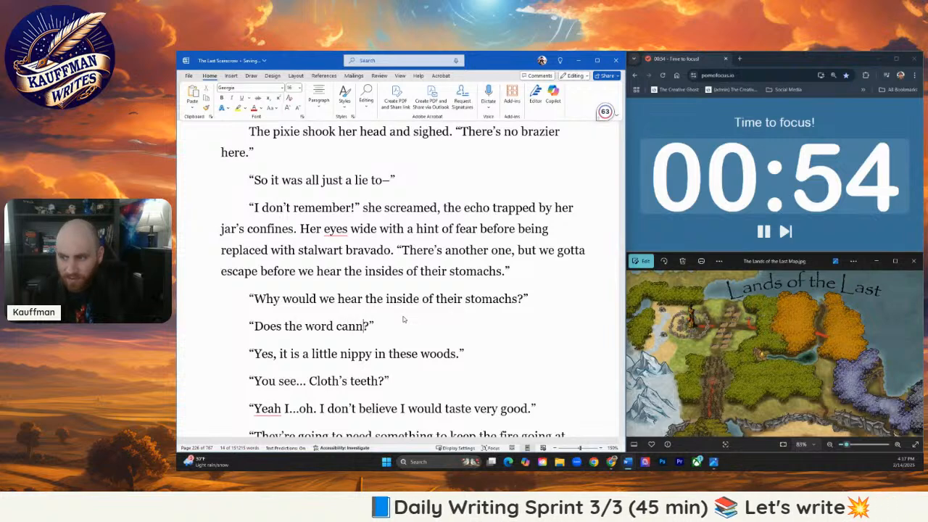
{"action": "type", "text": "ibal"}
{"action": "type", "text": " mean anything to "}
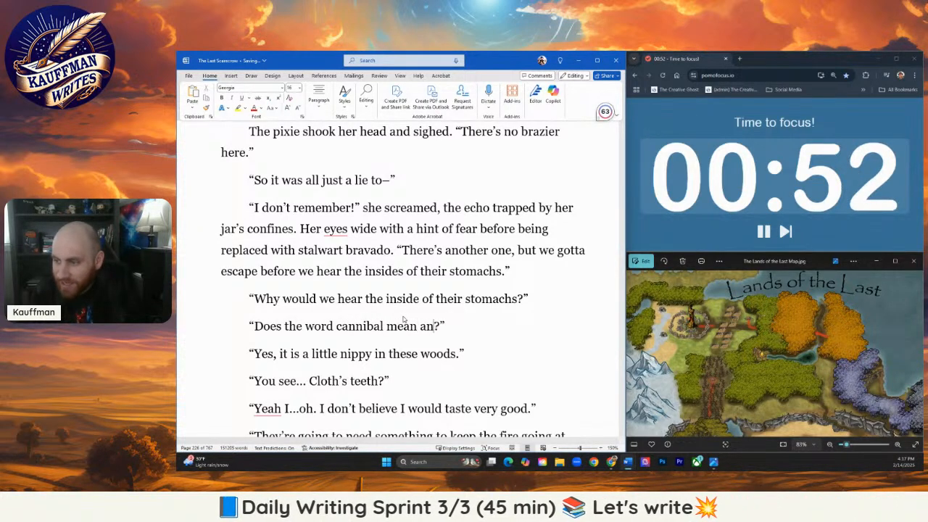
{"action": "type", "text": "you"}
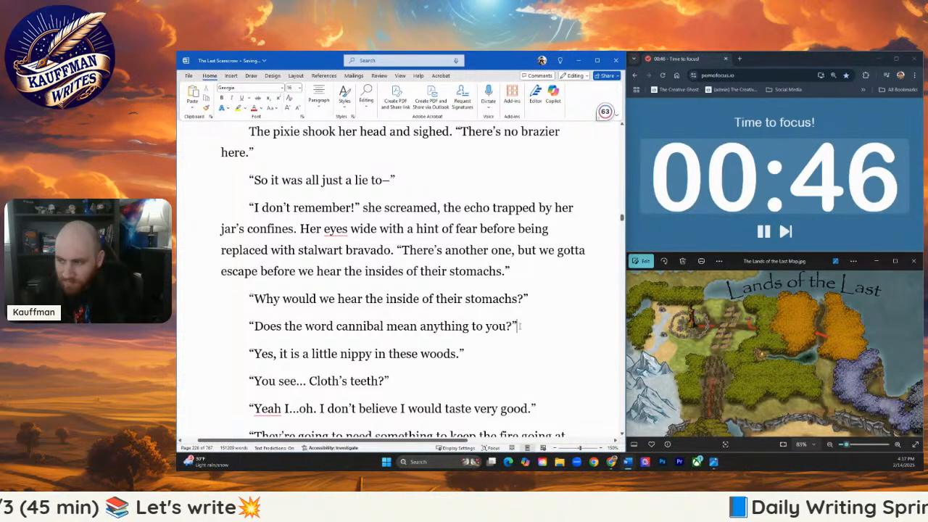
- Add a new paragraph after the cannibal question: "Scarecrow paused, looking up at the sky and finally shaking his head with a shrug."
{"action": "key", "text": "Return"}
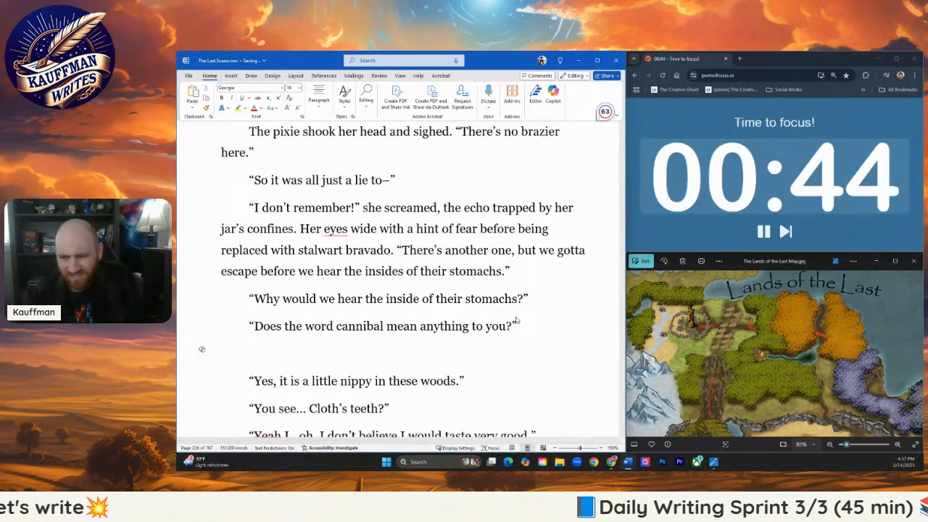
{"action": "type", "text": "Soare"}
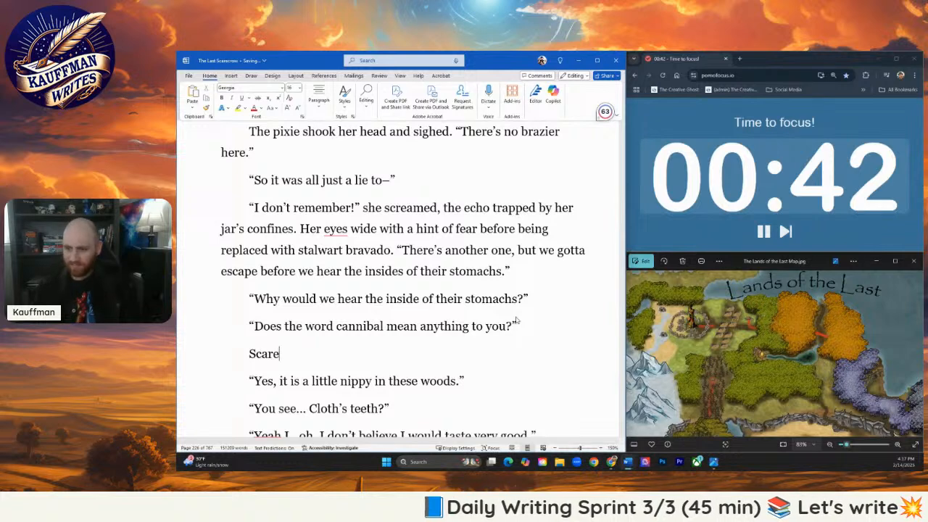
{"action": "type", "text": "crow paused"}
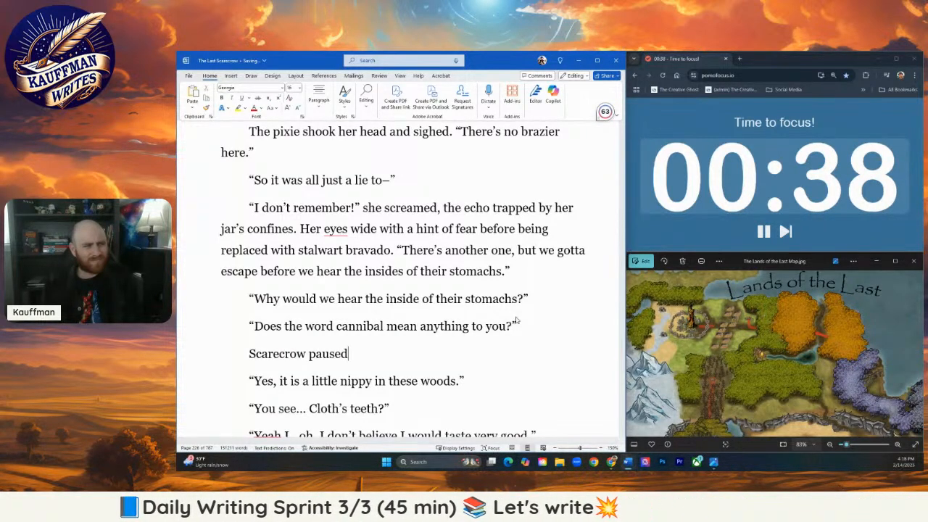
{"action": "type", "text": ", looking up a"}
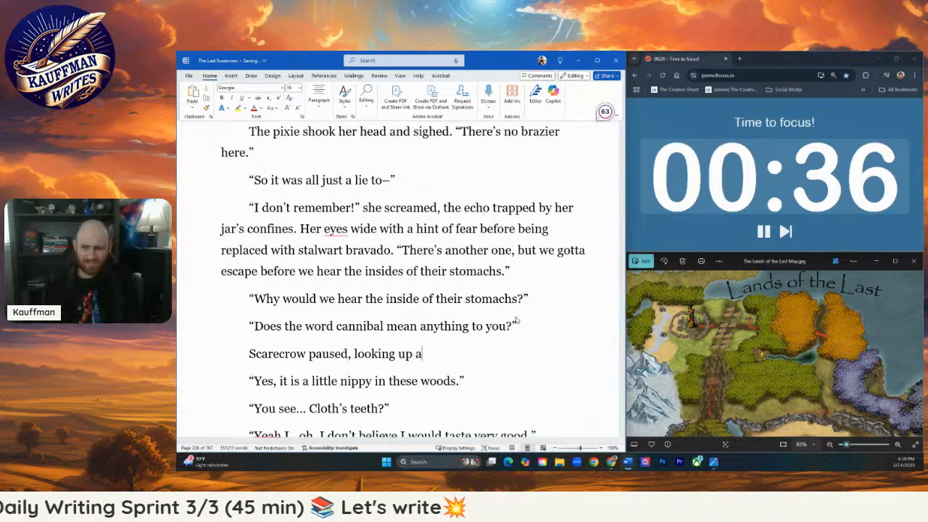
{"action": "type", "text": "t the sky an"}
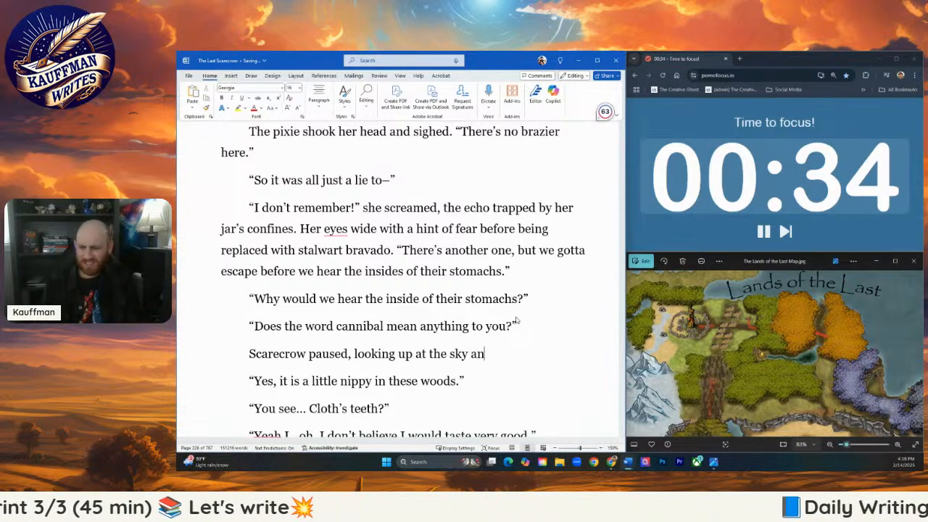
{"action": "type", "text": "d finally shaking"}
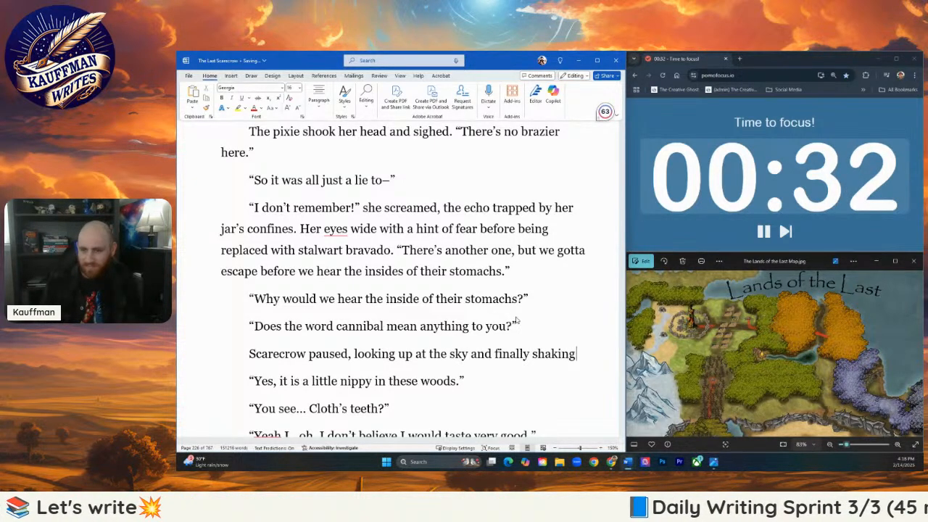
{"action": "type", "text": " his head."}
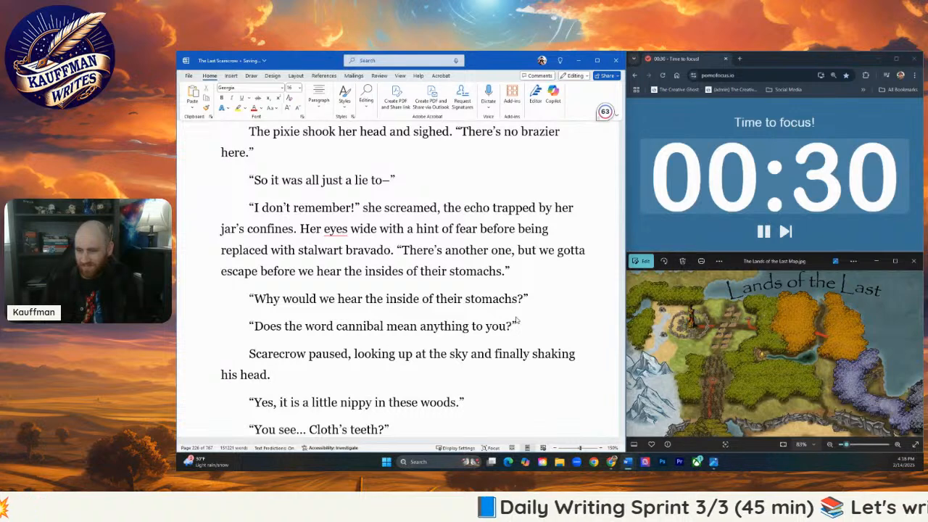
{"action": "key", "text": "BackSpace"}
{"action": "type", "text": " with"}
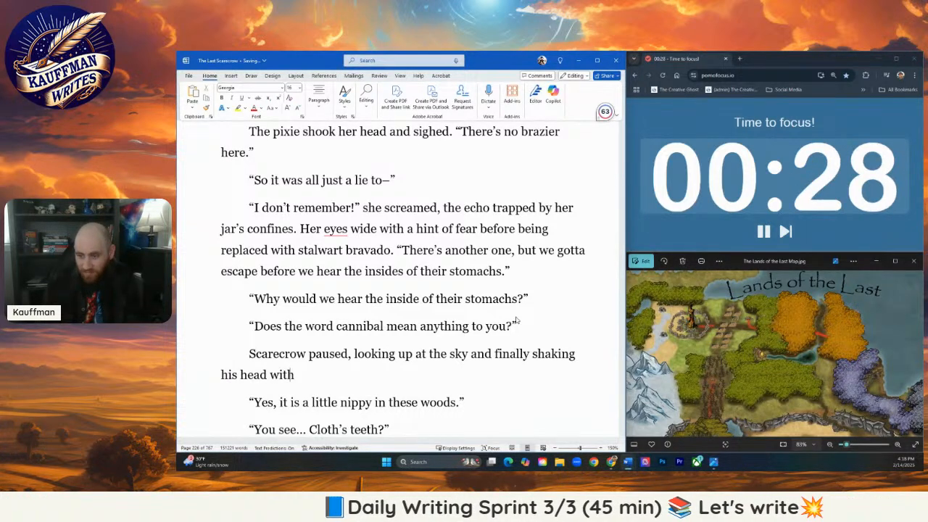
{"action": "type", "text": " a shrug."}
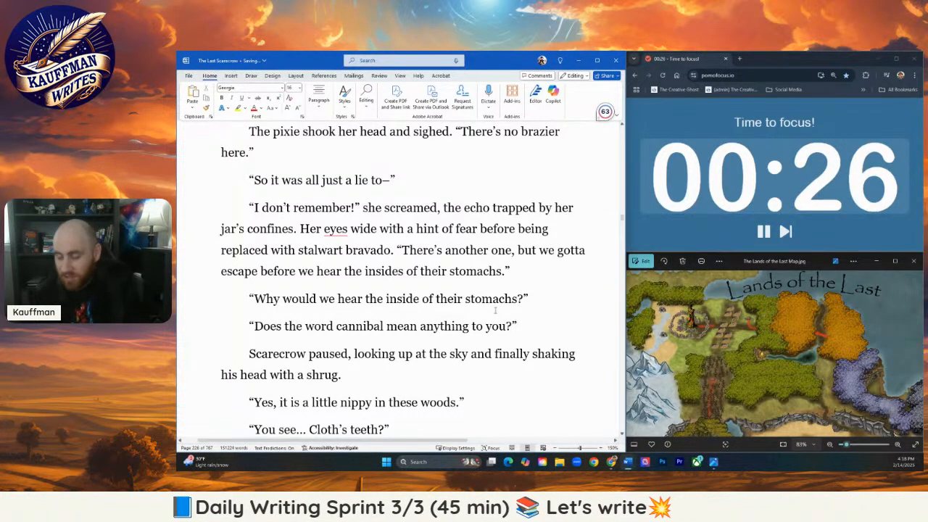
- Replace the "Yes, it is a little nippy in these woods." line with "Pebble groaned, took a deep breath, and continued," plus an opening quotation mark
{"action": "scroll", "coordinate": [517, 319], "scroll_direction": "down", "scroll_amount": 2}
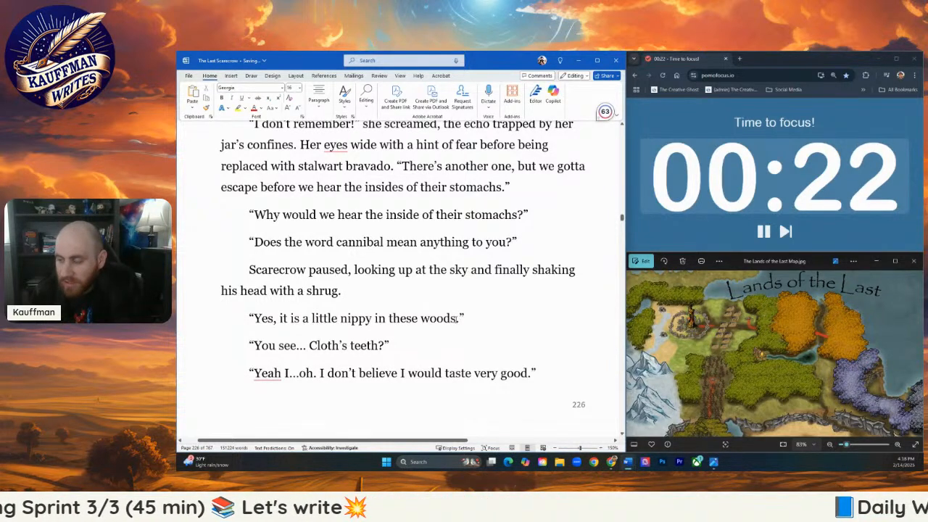
{"action": "left_click_drag", "start_coordinate": [461, 319], "coordinate": [204, 317]}
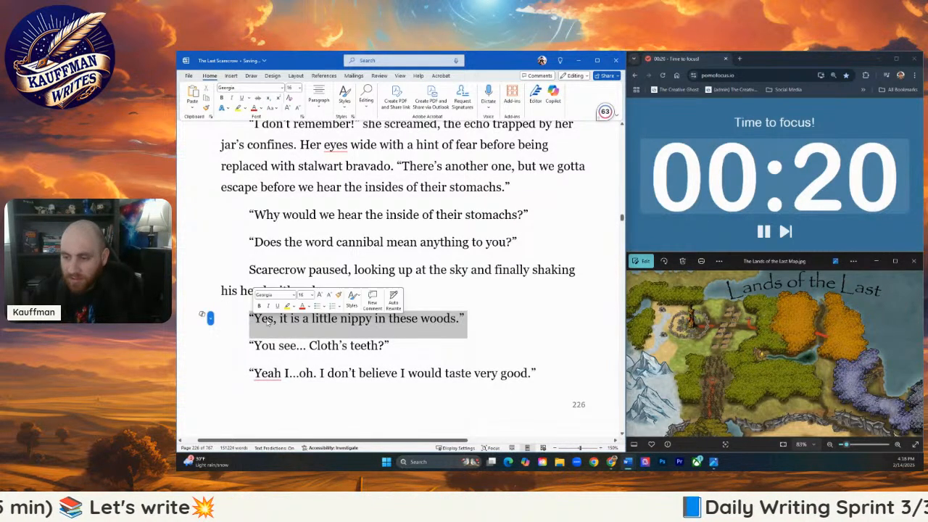
{"action": "key", "text": "BackSpace"}
{"action": "type", "text": "Pebble g"}
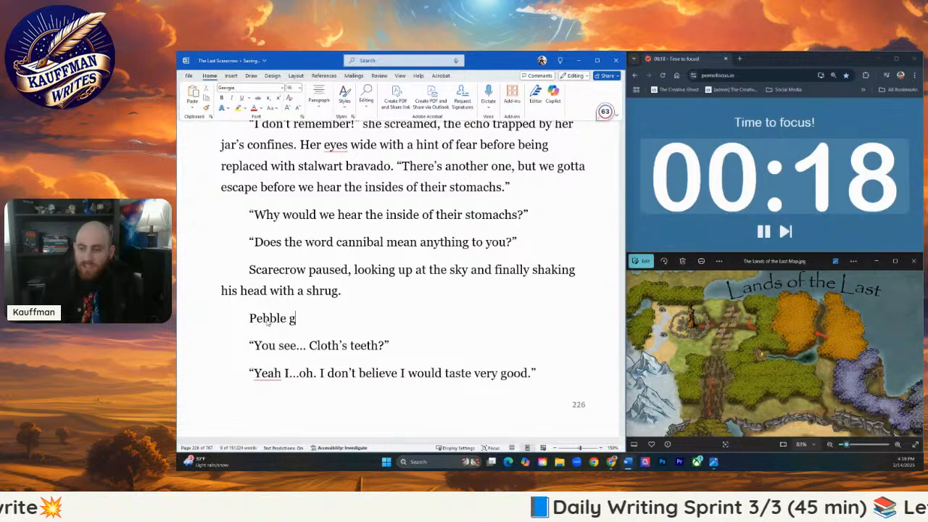
{"action": "type", "text": "roaned"}
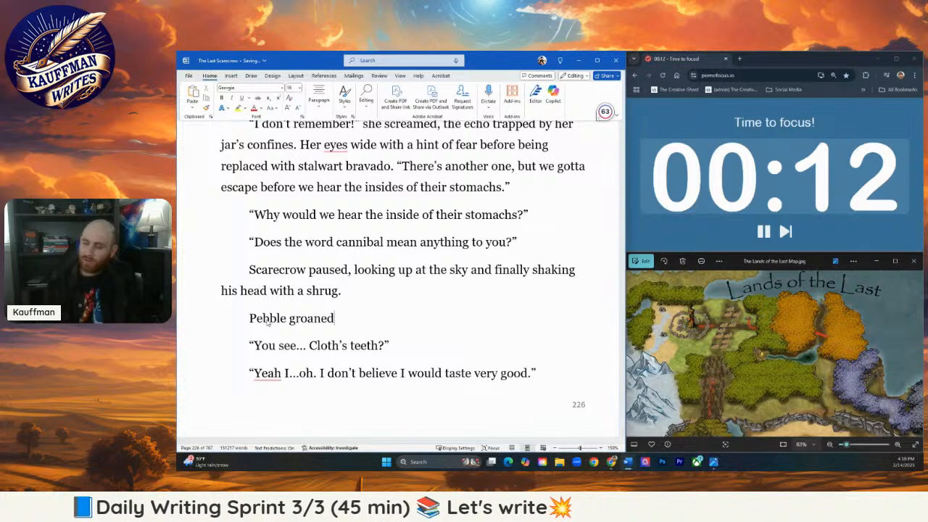
{"action": "type", "text": ", to"}
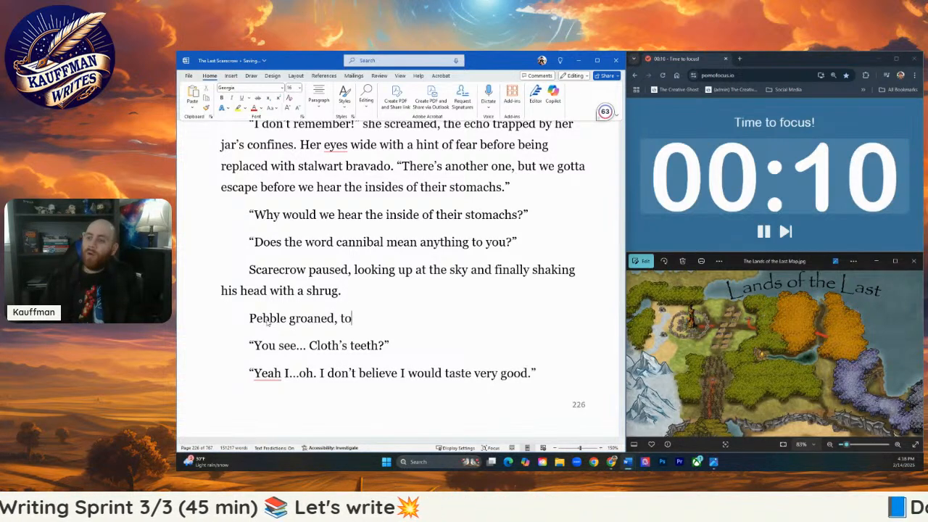
{"action": "type", "text": "ok a deep breath"}
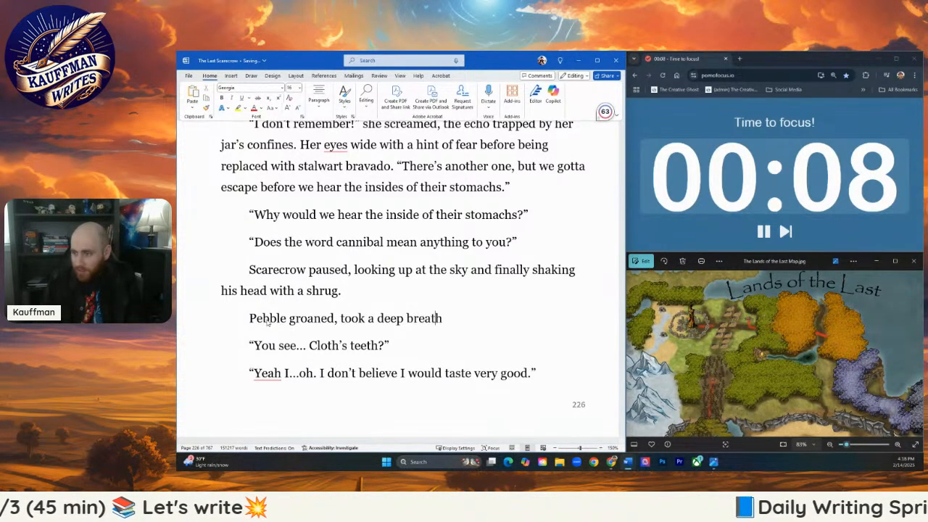
{"action": "type", "text": ", and"}
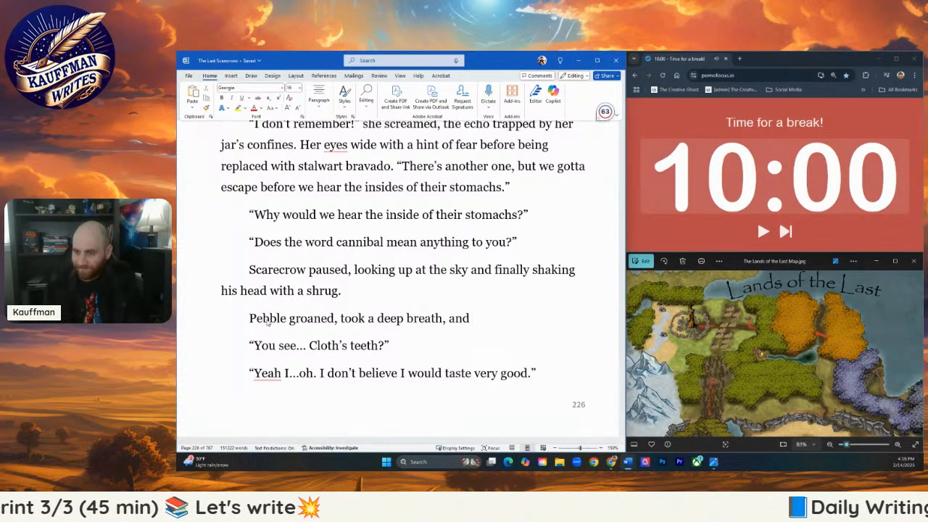
{"action": "type", "text": "continued, \""}
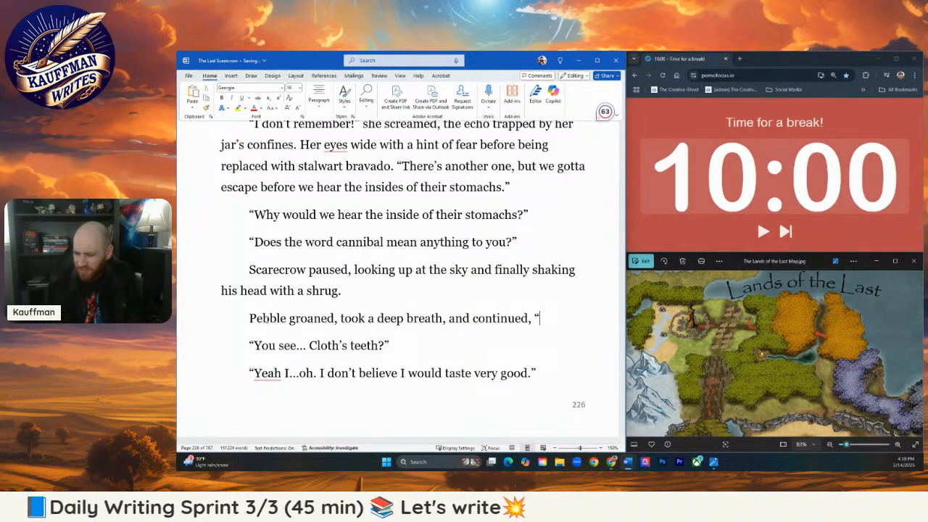
- Begin Pebble's speech after "continued," with "Something with the Fox's ability. It's foggy"
{"action": "type", "text": "Something wit"}
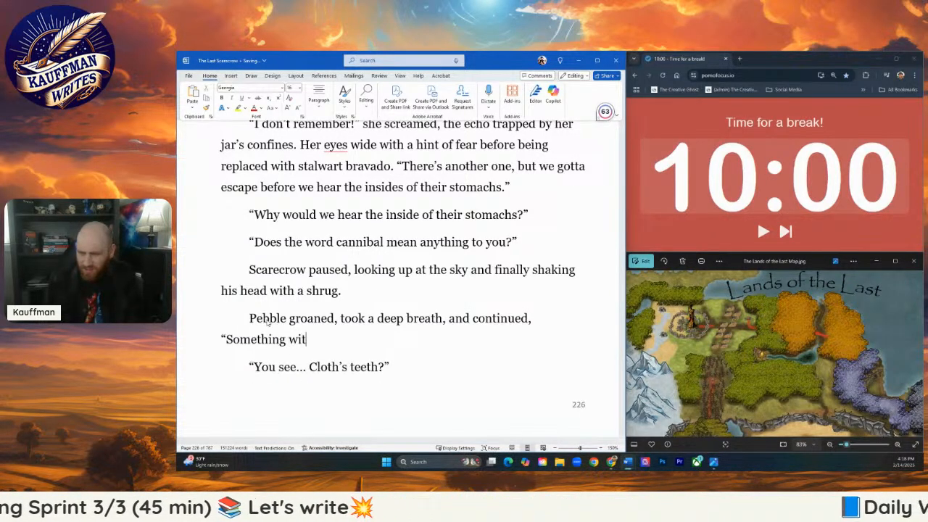
{"action": "type", "text": "h the Fox’s"}
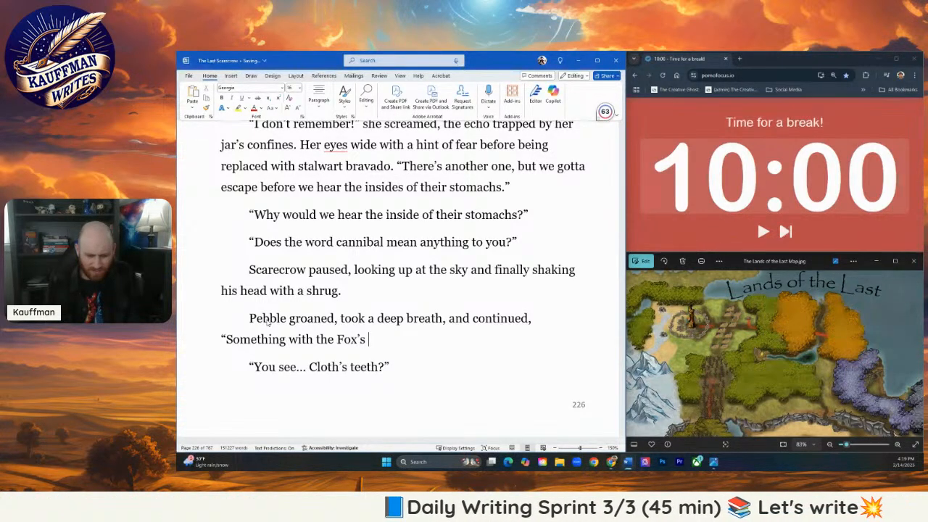
{"action": "type", "text": "'s ability. I"}
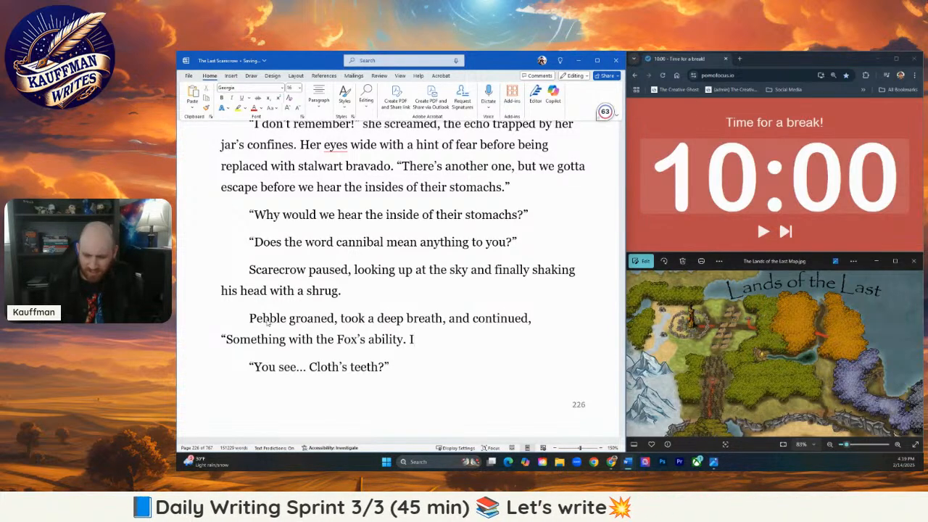
{"action": "type", "text": "-I"}
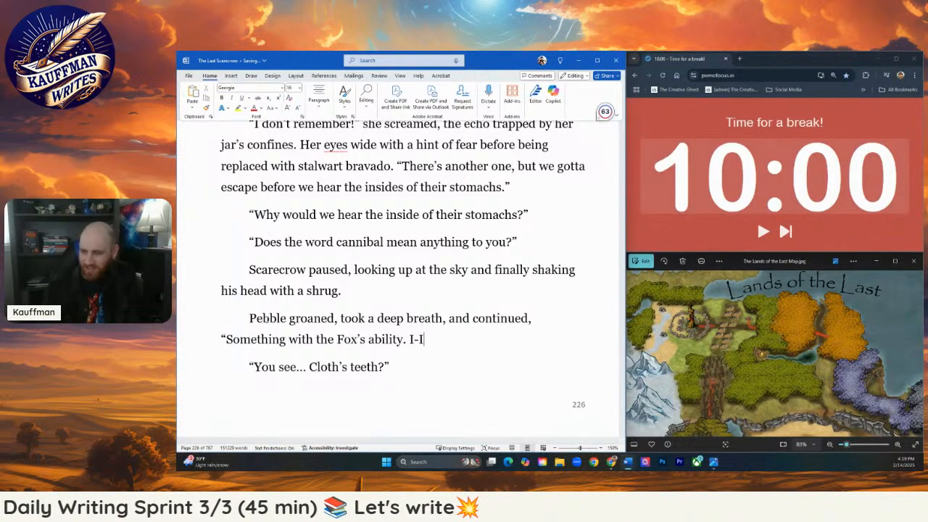
{"action": "type", "text": "t's foggy"}
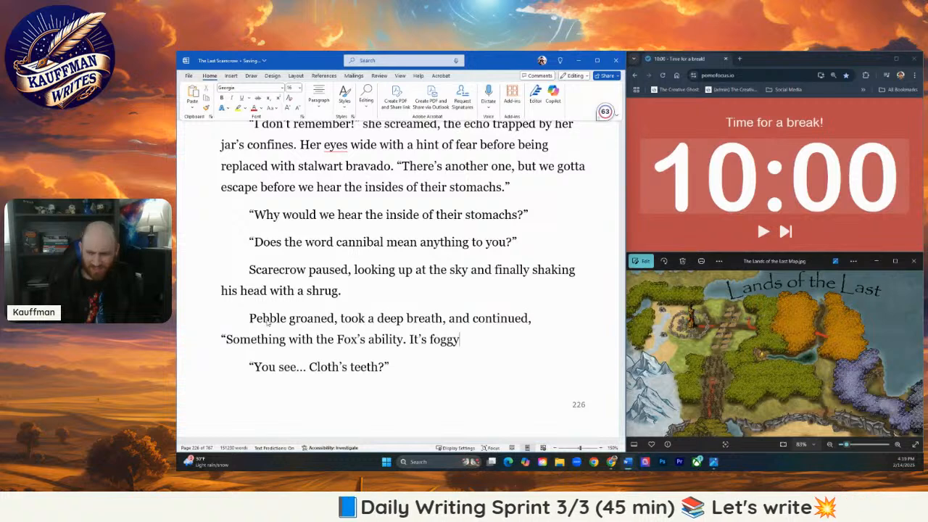
- Replace ". It's foggy" after "the Fox's ability" with "and these abominations!"
{"action": "key", "text": "BackSpace"}
{"action": "key", "text": "BackSpace"}
{"action": "key", "text": "BackSpace"}
{"action": "key", "text": "BackSpace"}
{"action": "key", "text": "BackSpace"}
{"action": "key", "text": "BackSpace"}
{"action": "key", "text": "BackSpace"}
{"action": "key", "text": "BackSpace"}
{"action": "key", "text": "BackSpace"}
{"action": "key", "text": "BackSpace"}
{"action": "type", "text": "and these "}
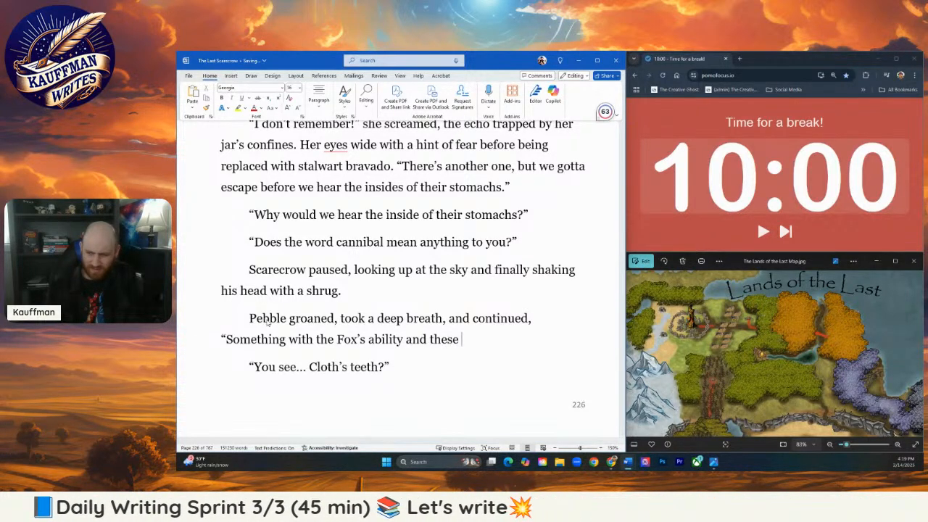
{"action": "type", "text": "things"}
{"action": "key", "text": "BackSpace"}
{"action": "key", "text": "BackSpace"}
{"action": "key", "text": "BackSpace"}
{"action": "type", "text": "abominations"}
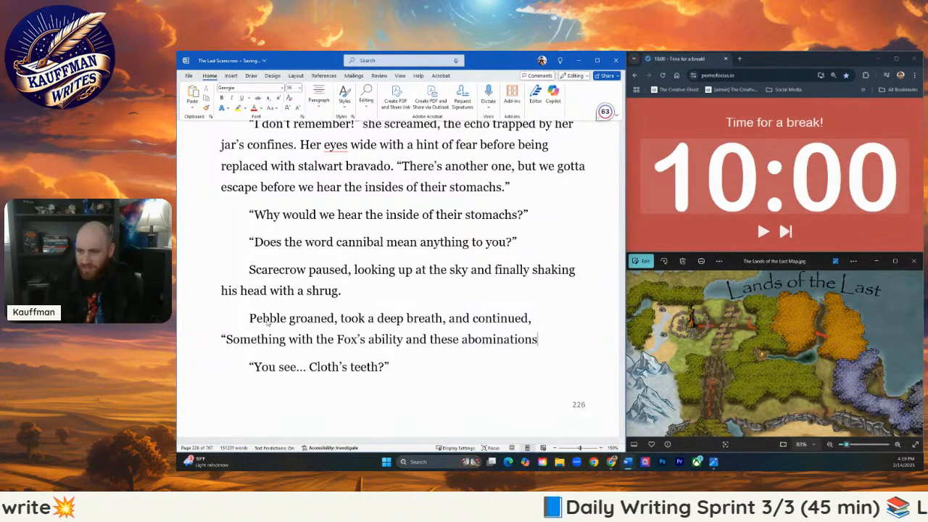
{"action": "type", "text": "!"}
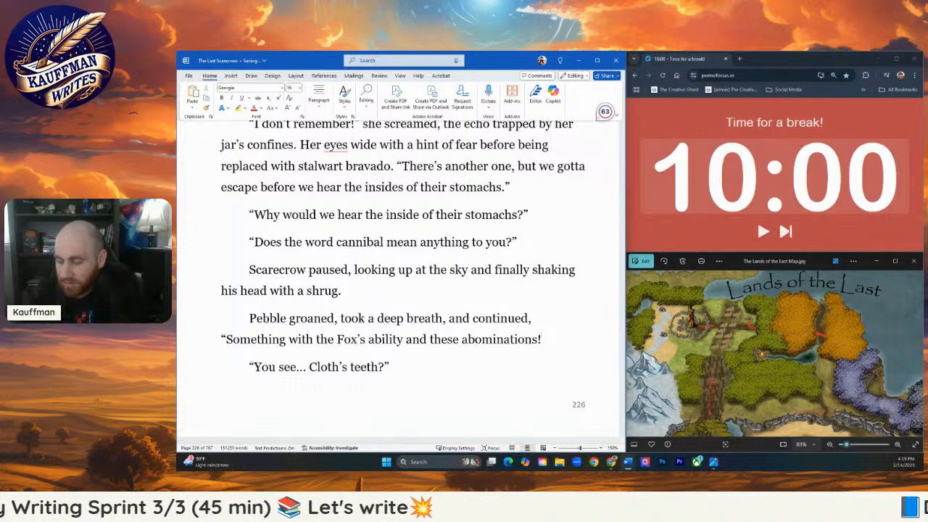
- End Pebble's speech after "these abominations!" with "Needless to say, fire, teeth, bad!" and a closing quotation mark
{"action": "type", "text": "\""}
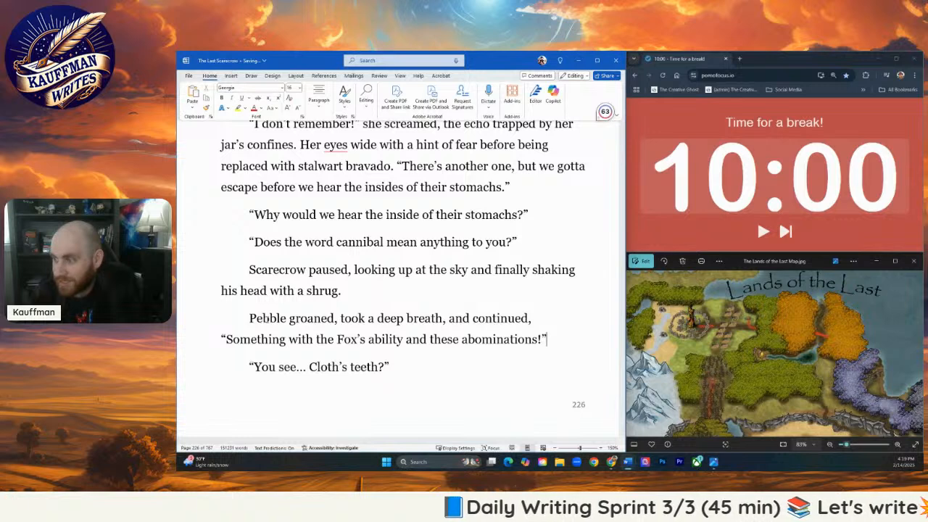
{"action": "type", "text": " Teet"}
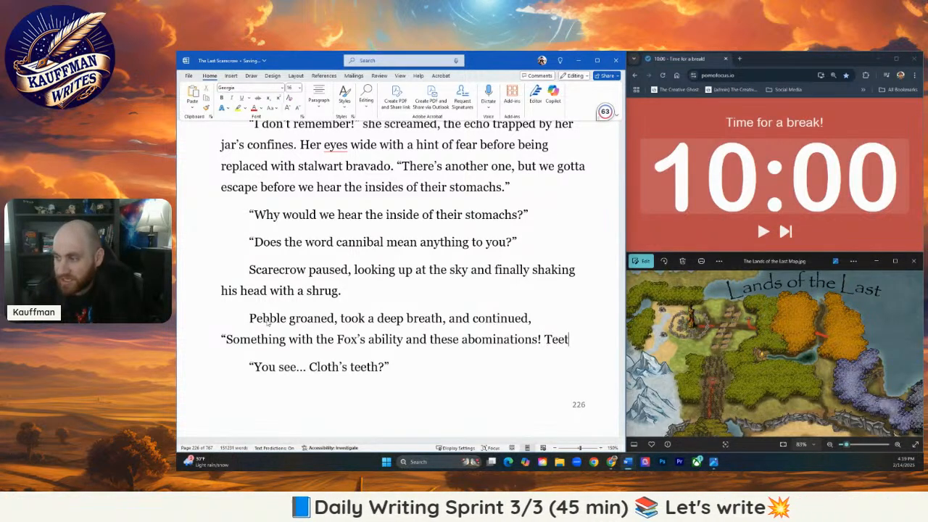
{"action": "key", "text": "BackSpace"}
{"action": "key", "text": "BackSpace"}
{"action": "key", "text": "BackSpace"}
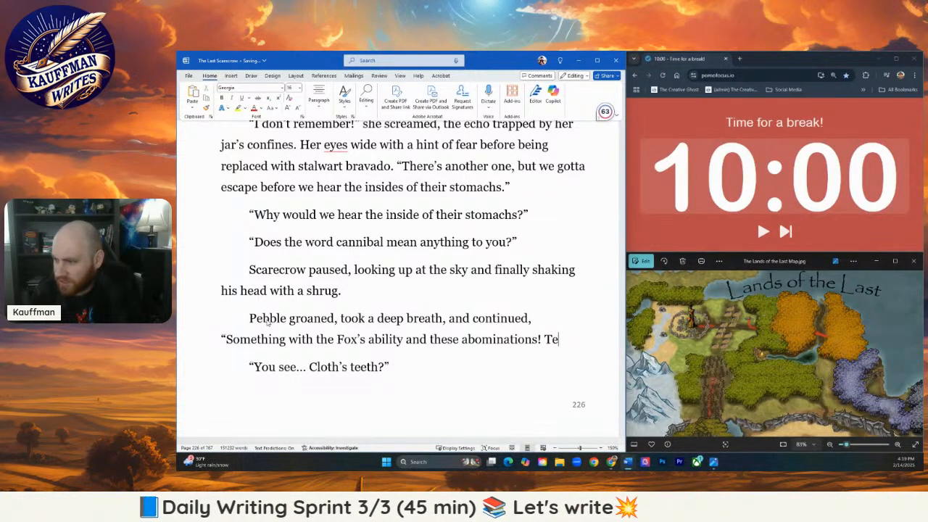
{"action": "key", "text": "BackSpace"}
{"action": "type", "text": "Needles"}
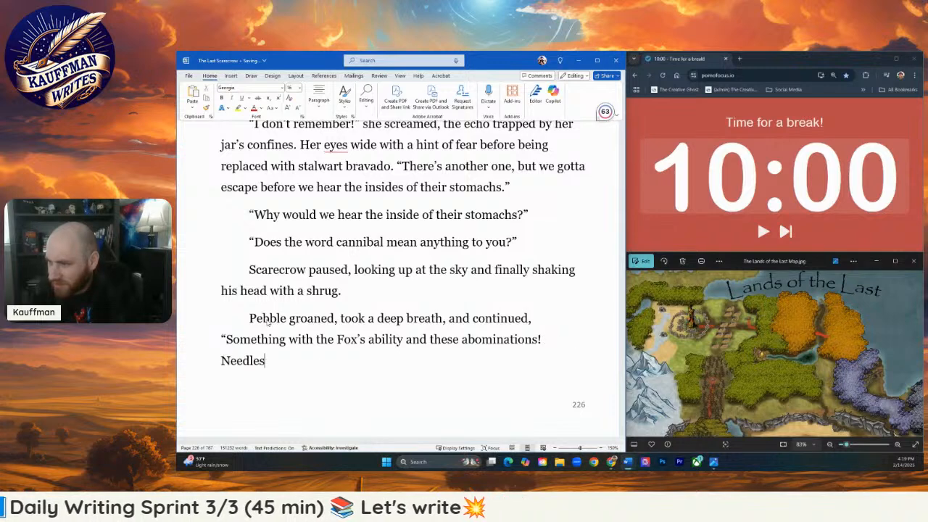
{"action": "type", "text": "s to say,"}
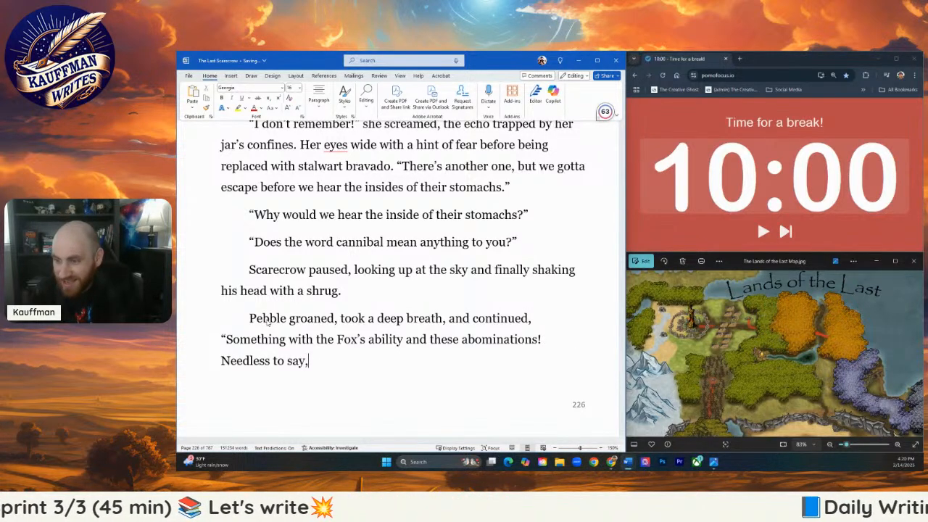
{"action": "type", "text": " fire, teeth, bad!\""}
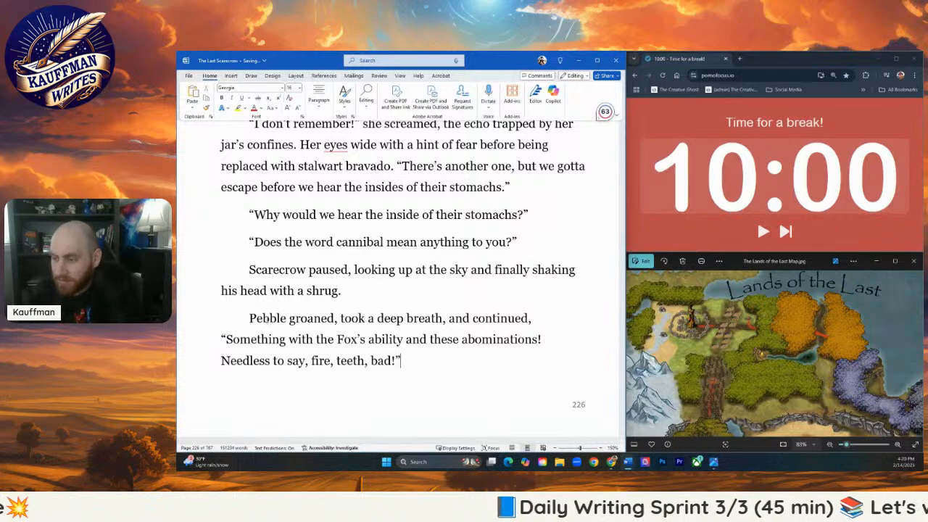
{"action": "type", "text": " s"}
{"action": "type", "text": "S"}
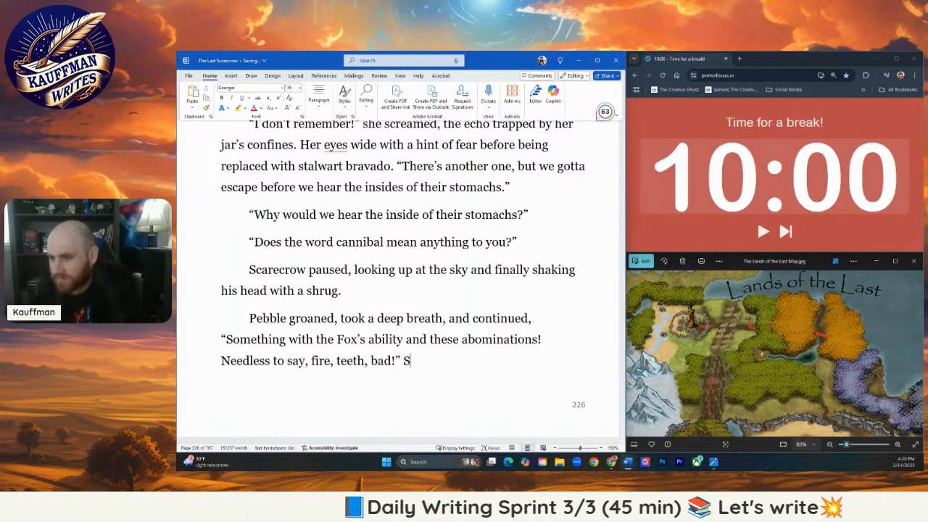
{"action": "type", "text": "carecrow glanc"}
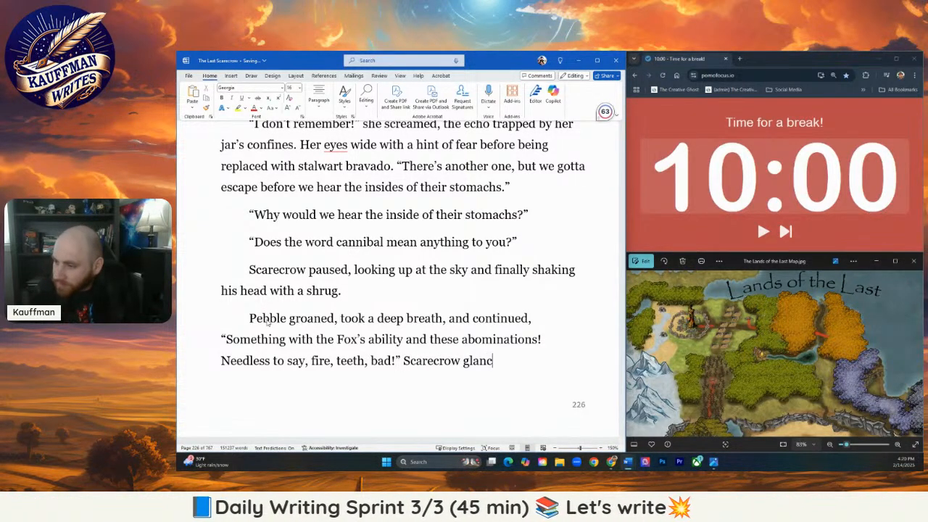
{"action": "type", "text": "ed over at"}
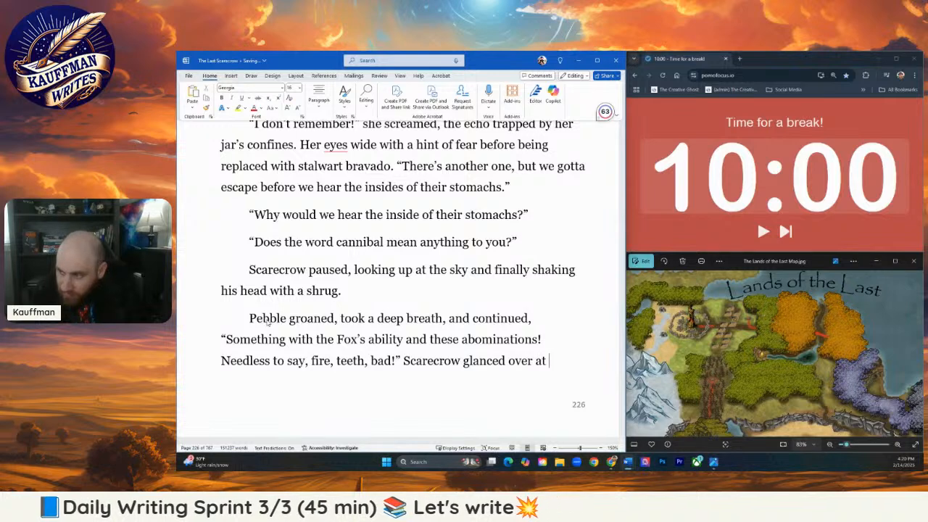
{"action": "type", "text": " the book ca"}
- Continue the paragraph after Pebble's speech with "Scarecrow glanced over at the bookcase,"
{"action": "key", "text": "BackSpace"}
{"action": "key", "text": "BackSpace"}
{"action": "key", "text": "BackSpace"}
{"action": "type", "text": "case, its mouth op"}
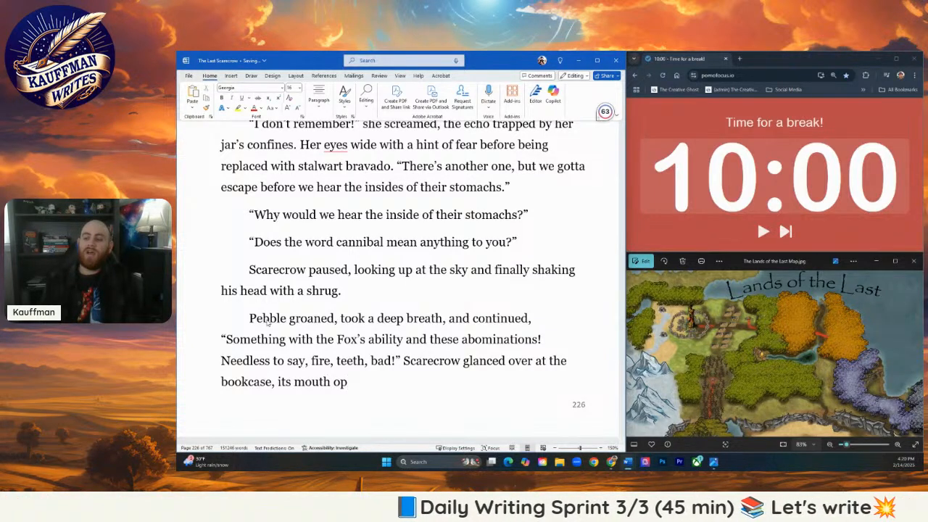
- Complete the bookcase sentence with "its mouth widening by the moment, the razor sharp teeth looking more menacing."
{"action": "key", "text": "BackSpace"}
{"action": "key", "text": "BackSpace"}
{"action": "type", "text": "widen"}
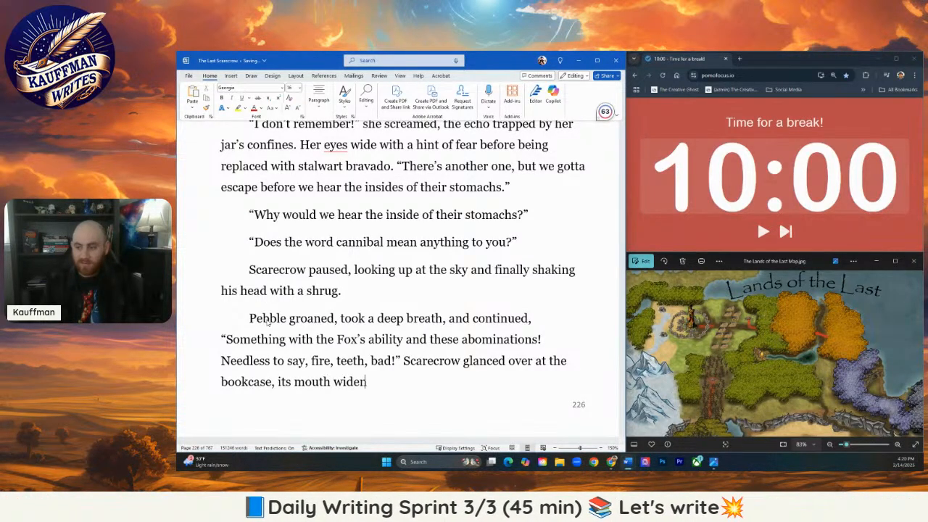
{"action": "type", "text": "ing by the"}
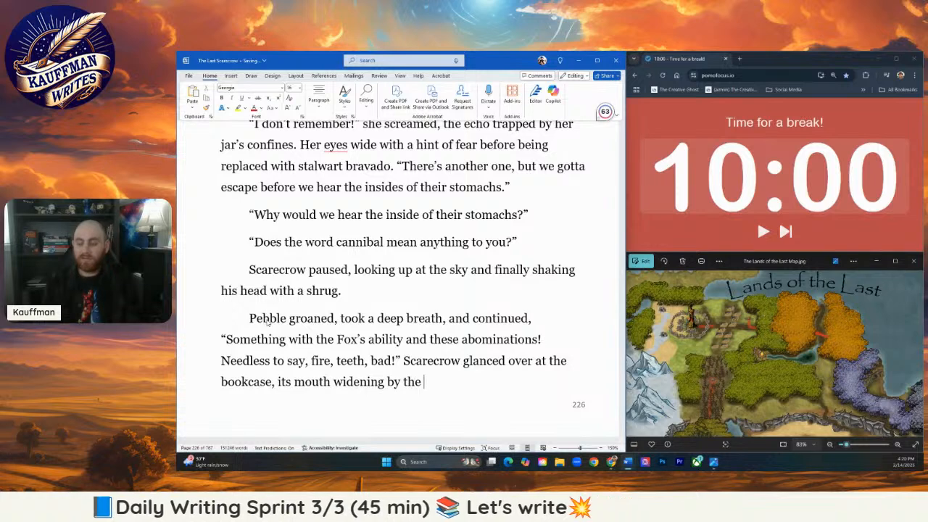
{"action": "type", "text": " moment"}
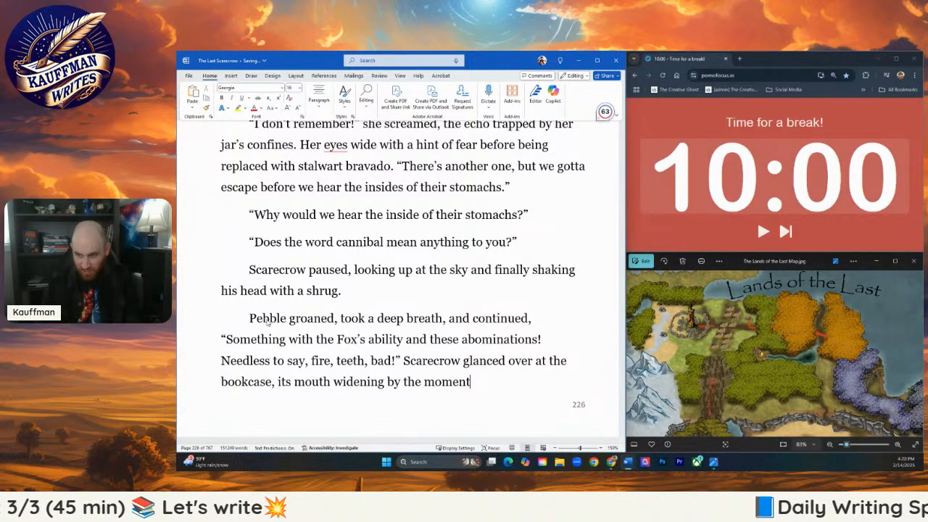
{"action": "type", "text": ", the"}
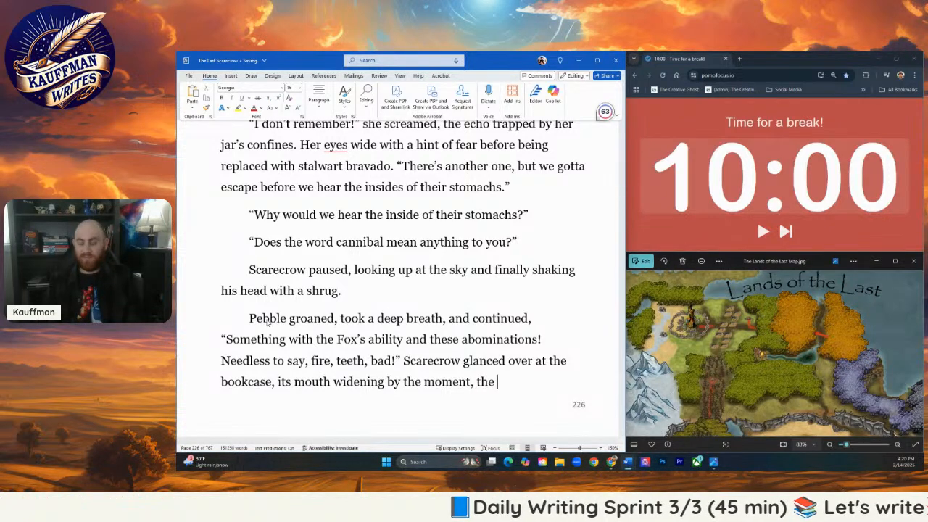
{"action": "type", "text": " razor sharp teeth loo"}
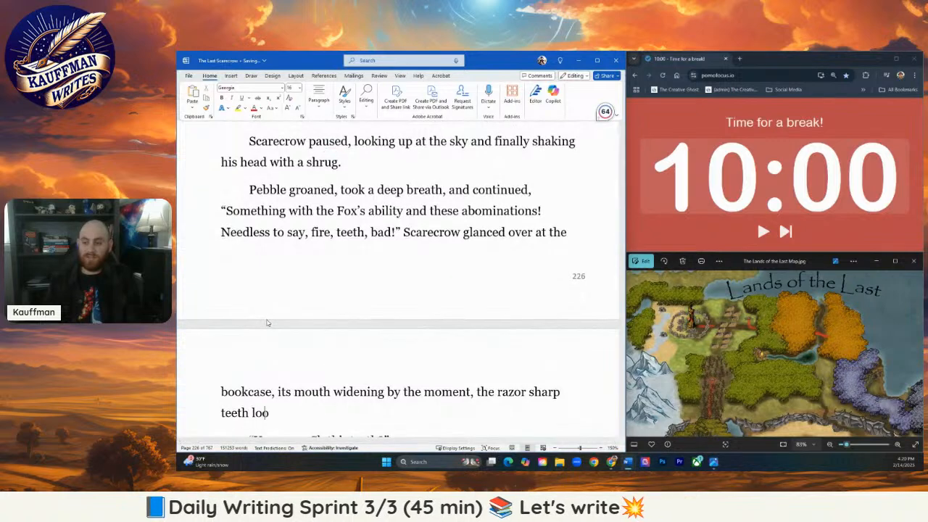
{"action": "type", "text": "king more menacing."}
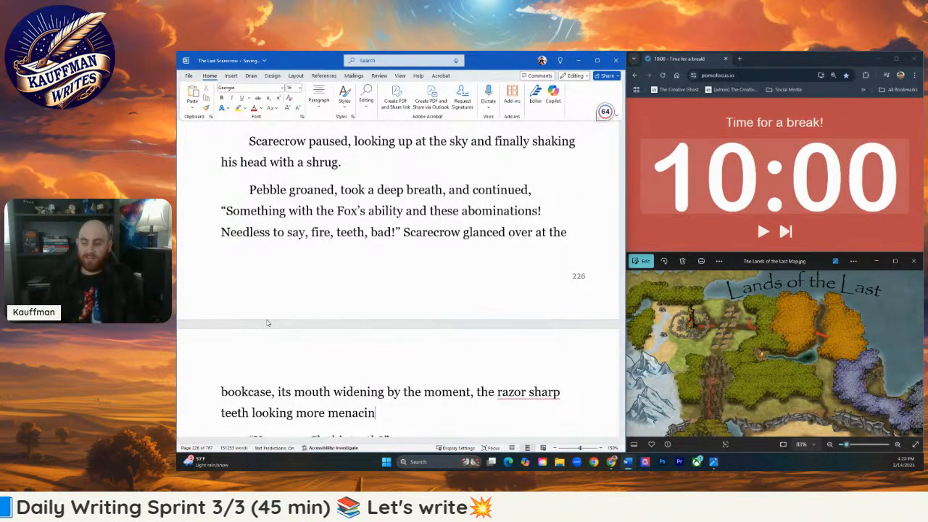
- Try the suggested hyphenated form "razor-sharp" in the bookcase sentence and undo it
{"action": "mouse_move", "coordinate": [515, 399]}
{"action": "left_click", "coordinate": [517, 418]}
{"action": "scroll", "coordinate": [401, 314], "scroll_direction": "down", "scroll_amount": 1}
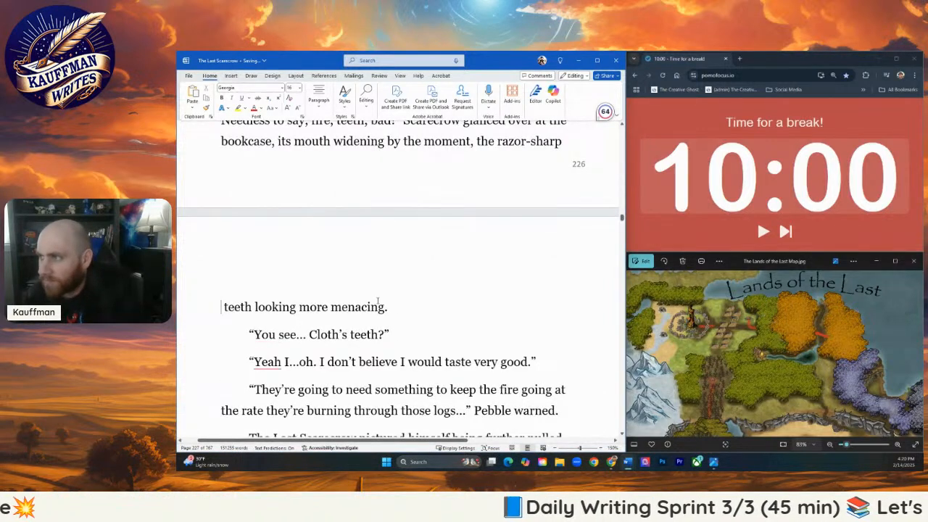
{"action": "key", "text": "ctrl+z"}
{"action": "key", "text": "ctrl+z"}
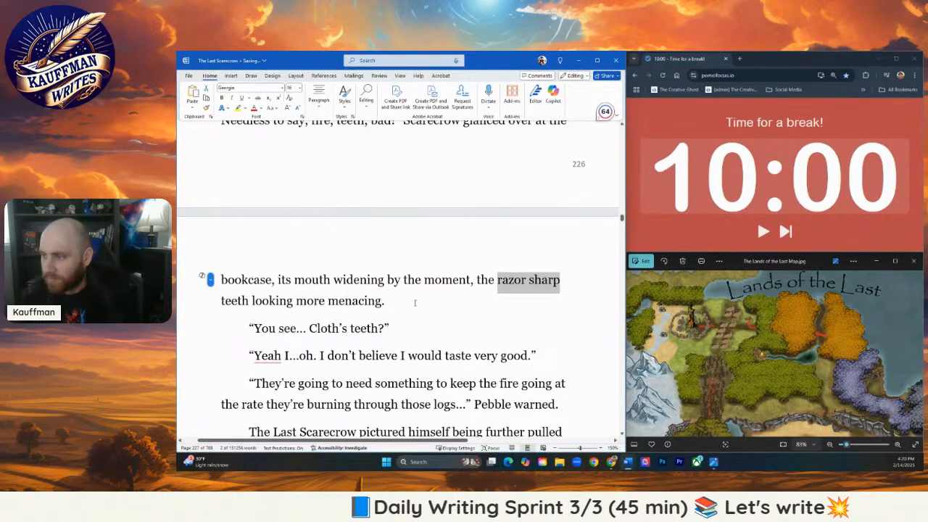
- Insert three blank paragraphs between "teeth looking more menacing." and the "You see… Cloth's teeth?" line
{"action": "left_click", "coordinate": [414, 305]}
{"action": "key", "text": "Return"}
{"action": "key", "text": "Return"}
{"action": "key", "text": "Return"}
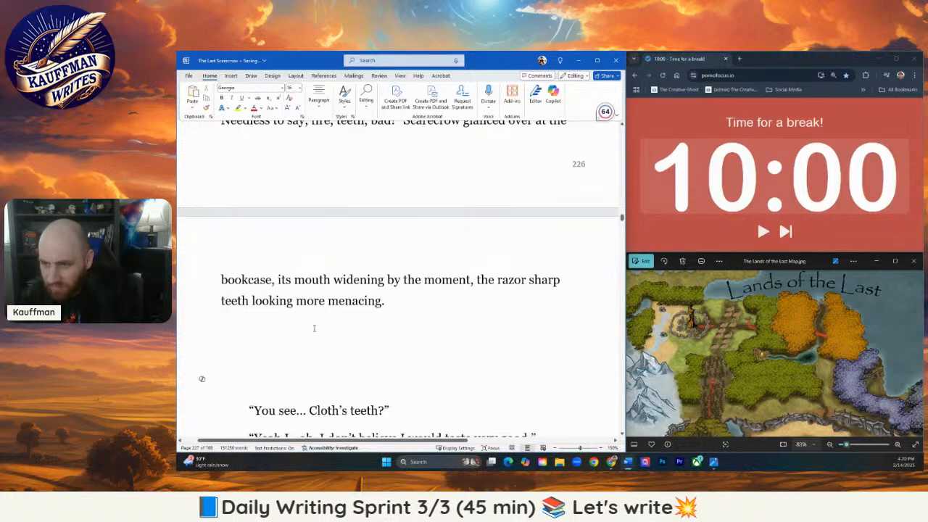
{"action": "scroll", "coordinate": [315, 340], "scroll_direction": "down", "scroll_amount": 1}
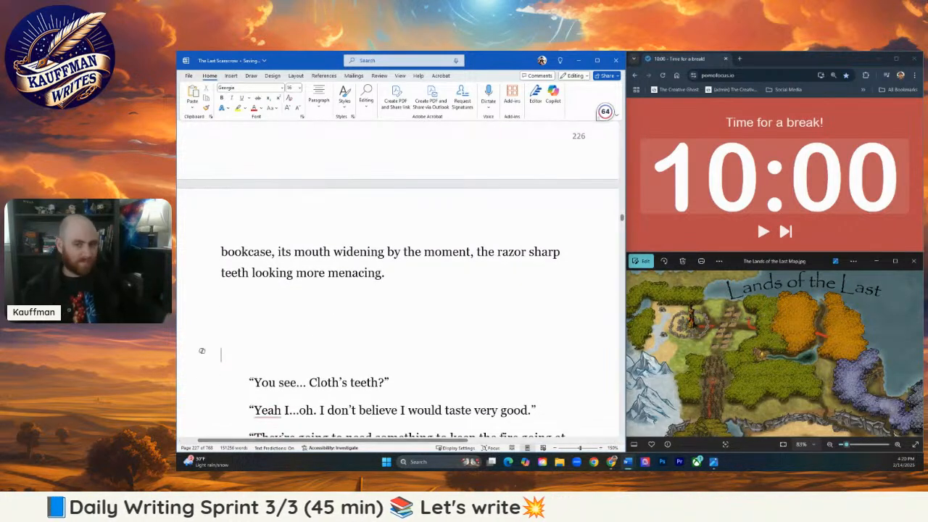
- Review the rest of the scene from the "Cloth's teeth" dialogue through the start of Chapter 18: The Muck of the Forest
{"action": "key", "text": "alt+Tab"}
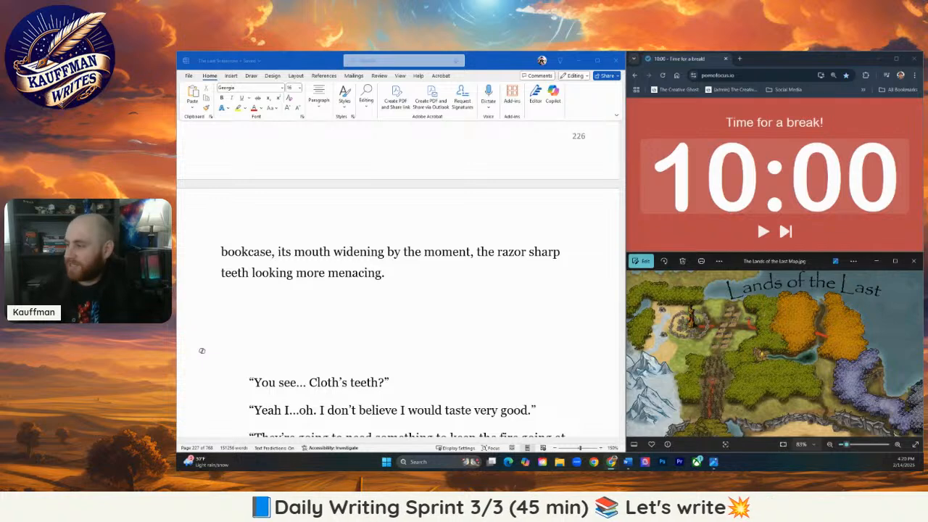
{"action": "scroll", "coordinate": [517, 294], "scroll_direction": "down", "scroll_amount": 1}
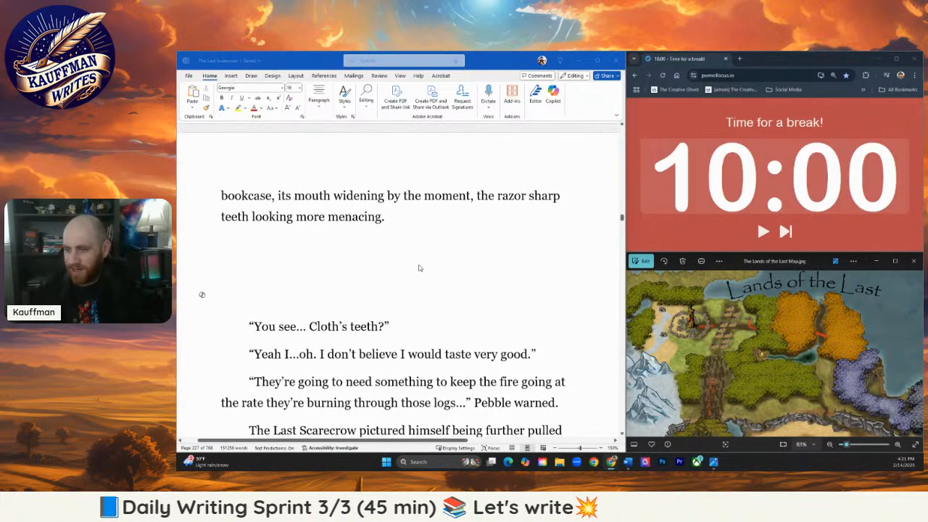
{"action": "left_click", "coordinate": [399, 275]}
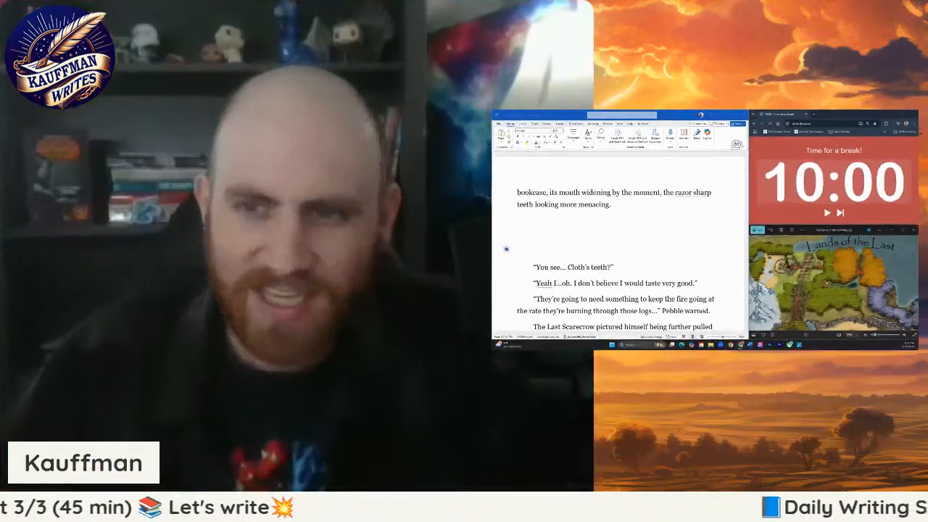
{"action": "scroll", "coordinate": [585, 218], "scroll_direction": "down", "scroll_amount": 10}
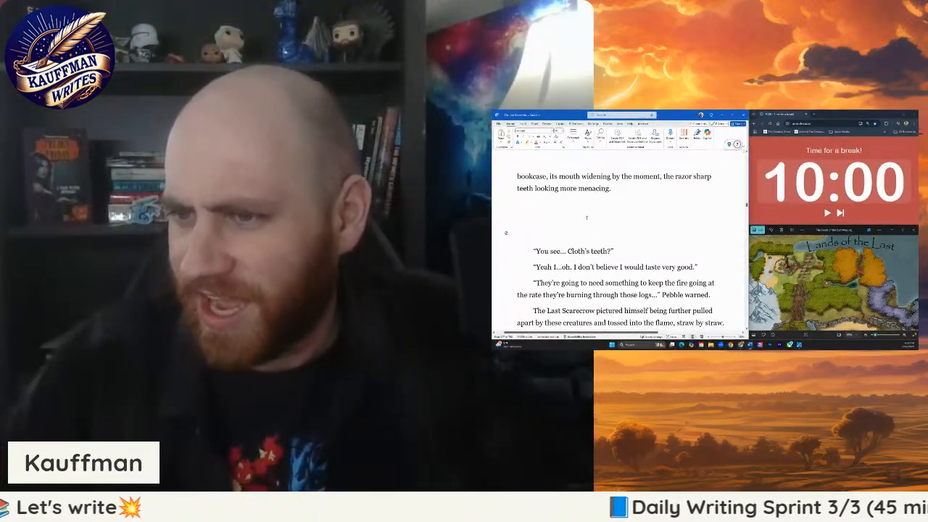
{"action": "scroll", "coordinate": [587, 239], "scroll_direction": "up", "scroll_amount": 10}
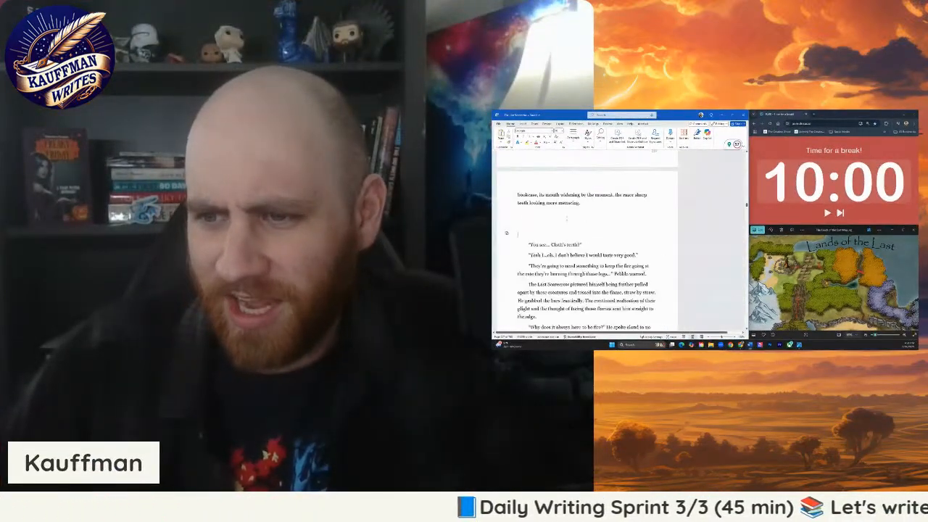
{"action": "scroll", "coordinate": [557, 246], "scroll_direction": "down", "scroll_amount": 1}
{"action": "left_click", "coordinate": [547, 192]}
{"action": "scroll", "coordinate": [547, 192], "scroll_direction": "down", "scroll_amount": 10}
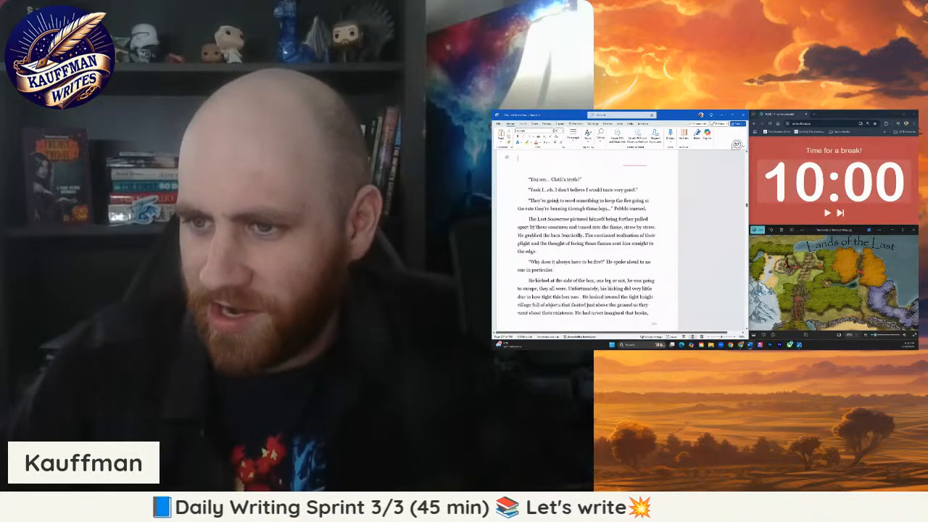
{"action": "scroll", "coordinate": [587, 239], "scroll_direction": "down", "scroll_amount": 10}
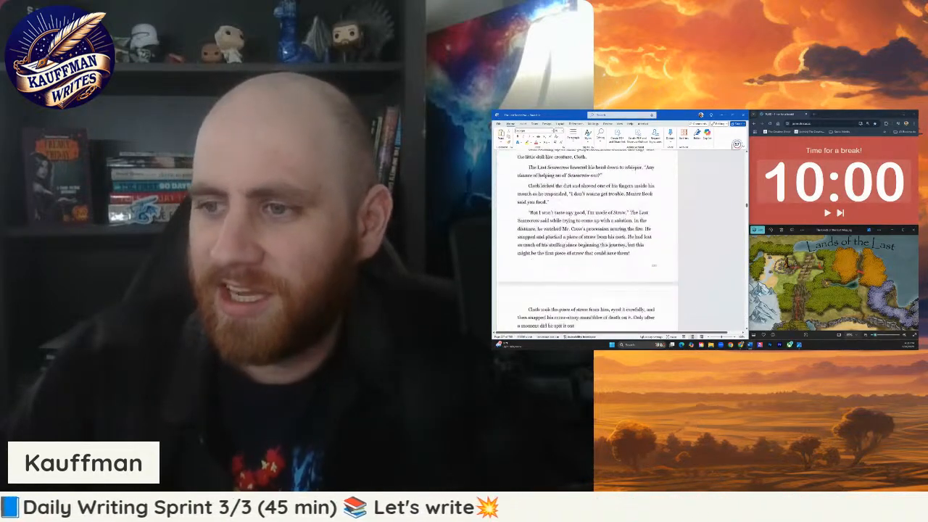
{"action": "scroll", "coordinate": [587, 239], "scroll_direction": "down", "scroll_amount": 10}
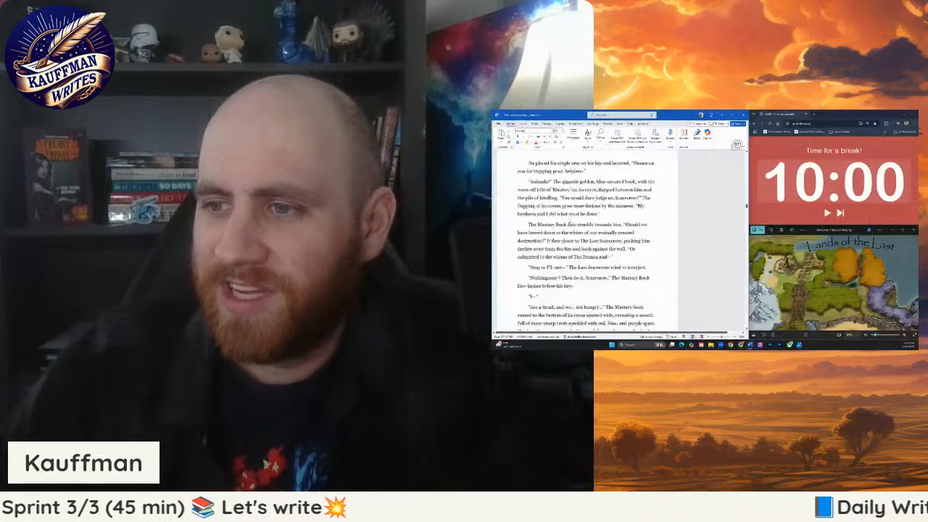
{"action": "scroll", "coordinate": [569, 234], "scroll_direction": "down", "scroll_amount": 10}
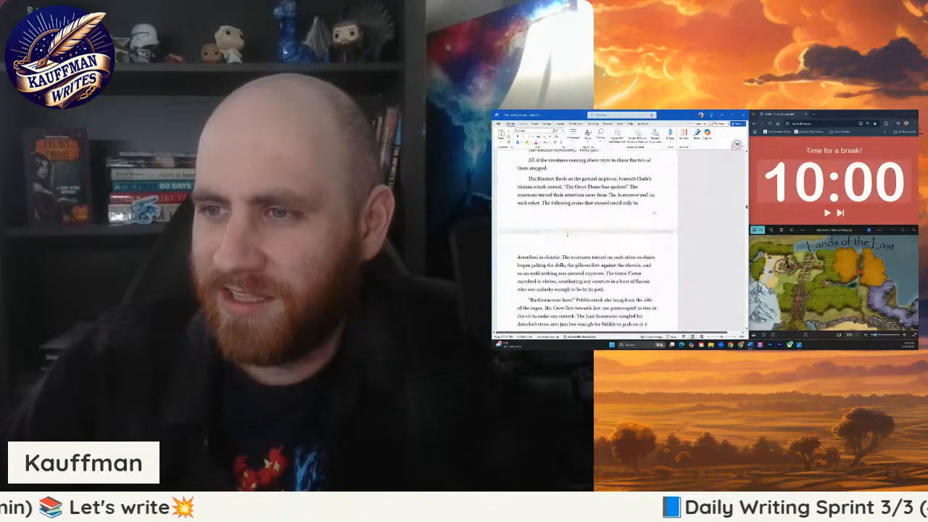
{"action": "scroll", "coordinate": [570, 237], "scroll_direction": "down", "scroll_amount": 10}
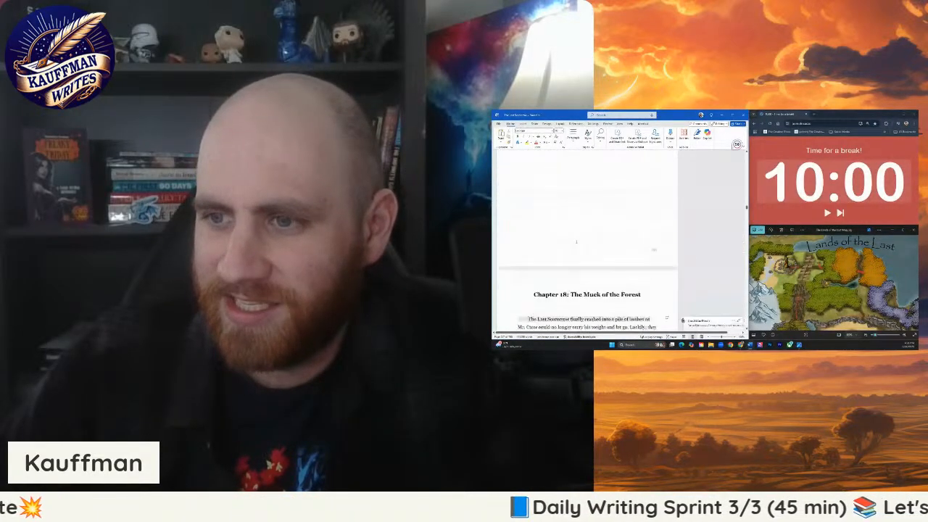
{"action": "scroll", "coordinate": [587, 239], "scroll_direction": "down", "scroll_amount": 10}
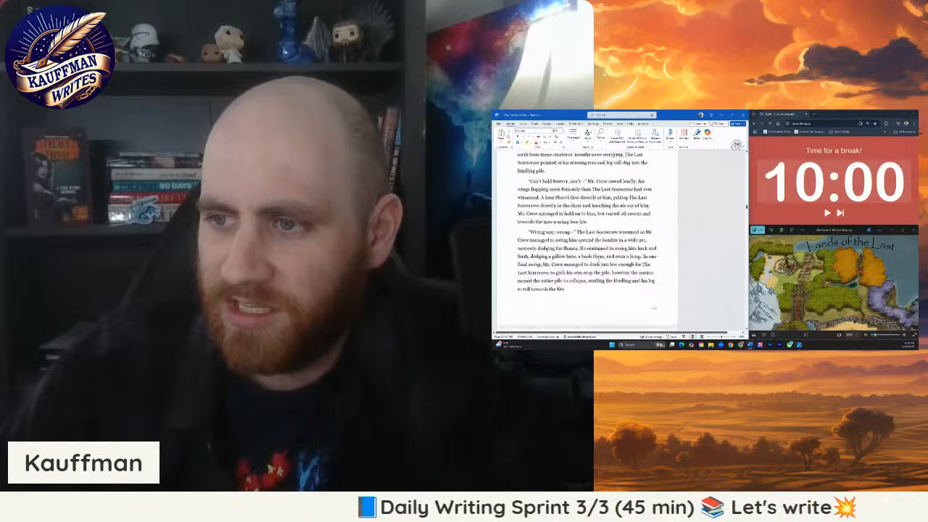
{"action": "scroll", "coordinate": [587, 239], "scroll_direction": "down", "scroll_amount": 10}
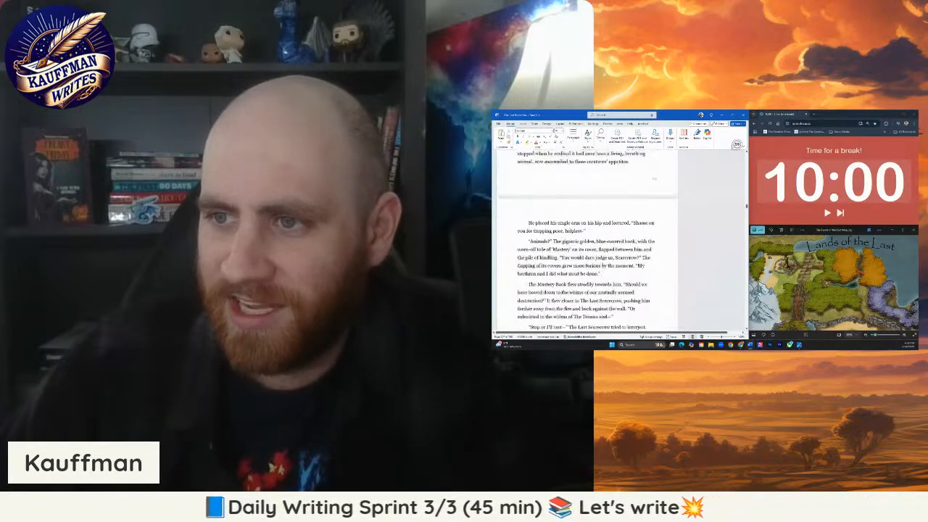
{"action": "scroll", "coordinate": [587, 239], "scroll_direction": "up", "scroll_amount": 10}
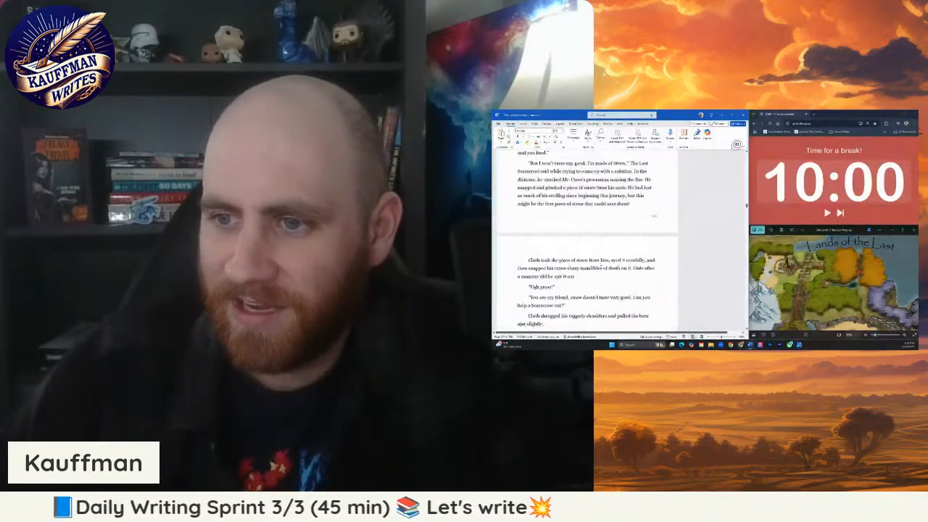
{"action": "scroll", "coordinate": [587, 240], "scroll_direction": "up", "scroll_amount": 1}
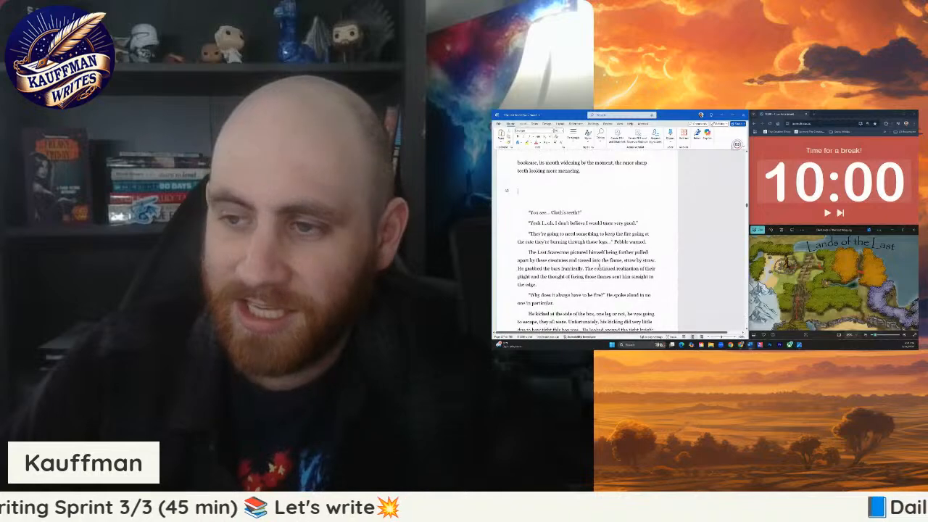